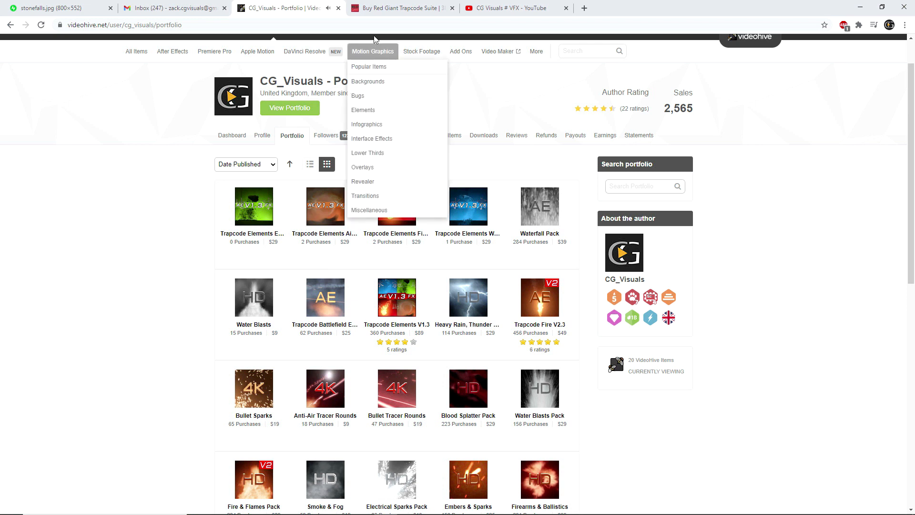
Switch to the Red Giant site and look up the older Trapcode Particular installer versions in its support updates
{"action": "left_click", "coordinate": [401, 8]}
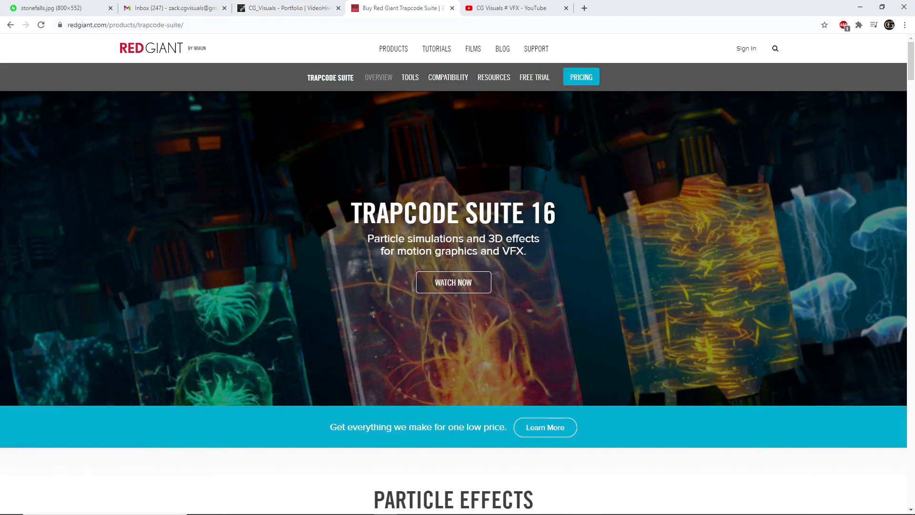
{"action": "left_click", "coordinate": [536, 51]}
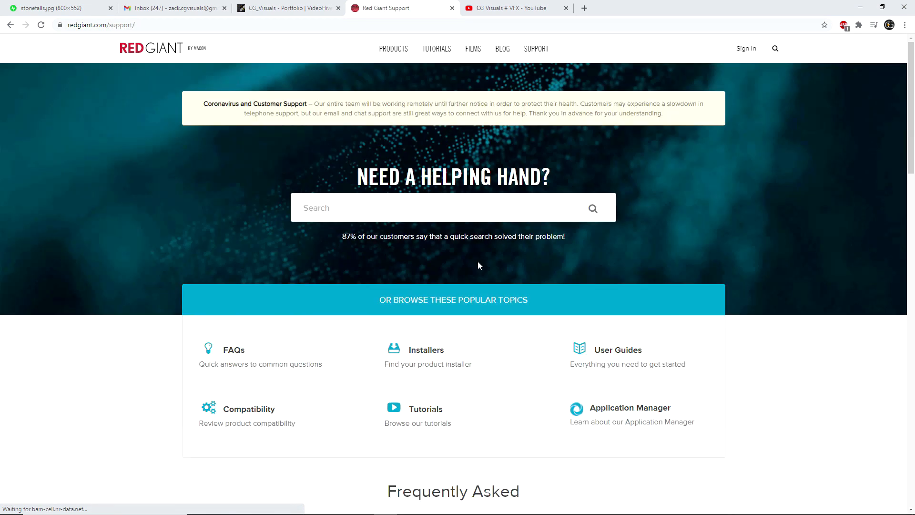
{"action": "left_click", "coordinate": [427, 351]}
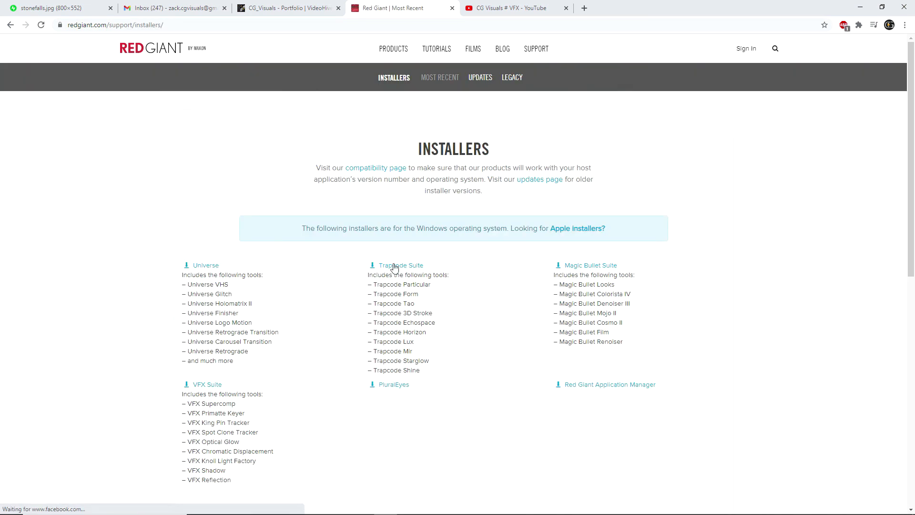
{"action": "left_click", "coordinate": [528, 181]}
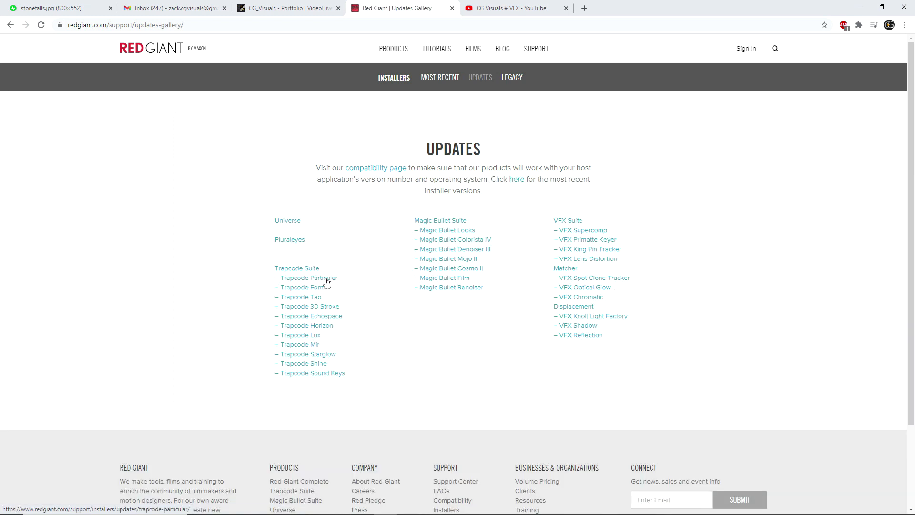
{"action": "left_click", "coordinate": [324, 280]}
{"action": "mouse_move", "coordinate": [382, 288]}
{"action": "left_click_drag", "start_coordinate": [261, 286], "coordinate": [597, 289]}
{"action": "left_click", "coordinate": [597, 288]}
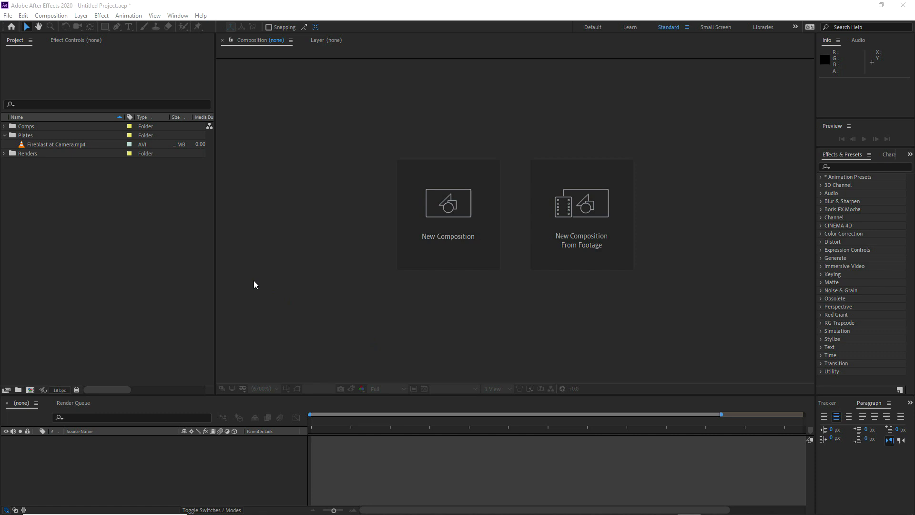
Create a composition from the Fireblast at Camera.mp4 footage in the Plates folder
{"action": "left_click", "coordinate": [43, 144]}
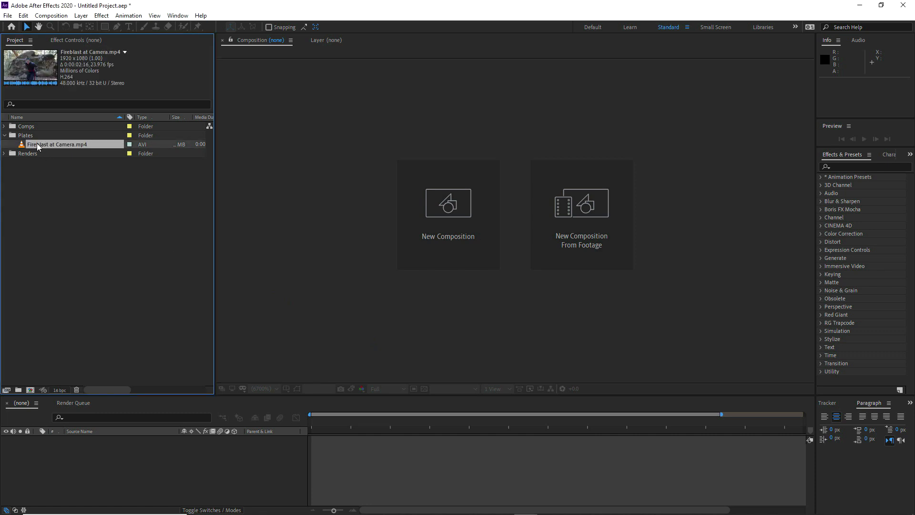
{"action": "left_click_drag", "start_coordinate": [36, 144], "coordinate": [31, 390]}
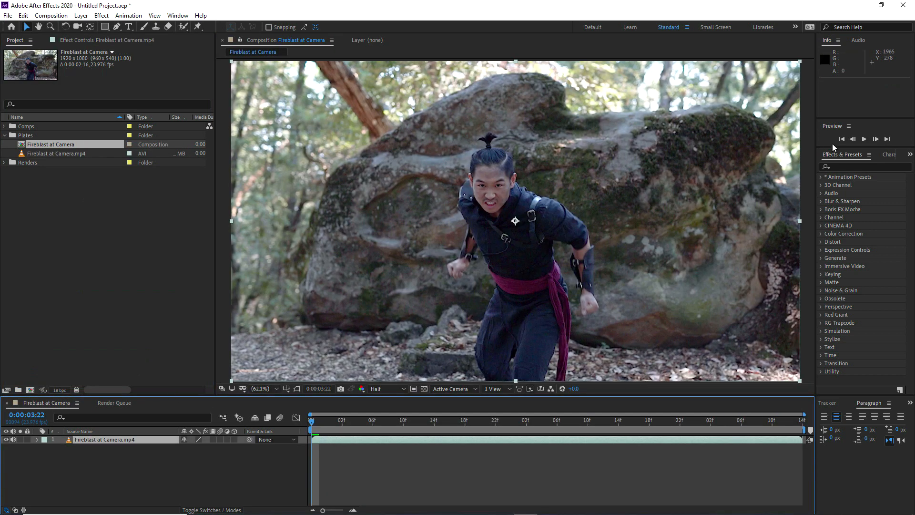
Check the composition's frame rate, set the preview frame rate to 23.976, and play back the footage
{"action": "left_click_drag", "start_coordinate": [836, 146], "coordinate": [854, 246]}
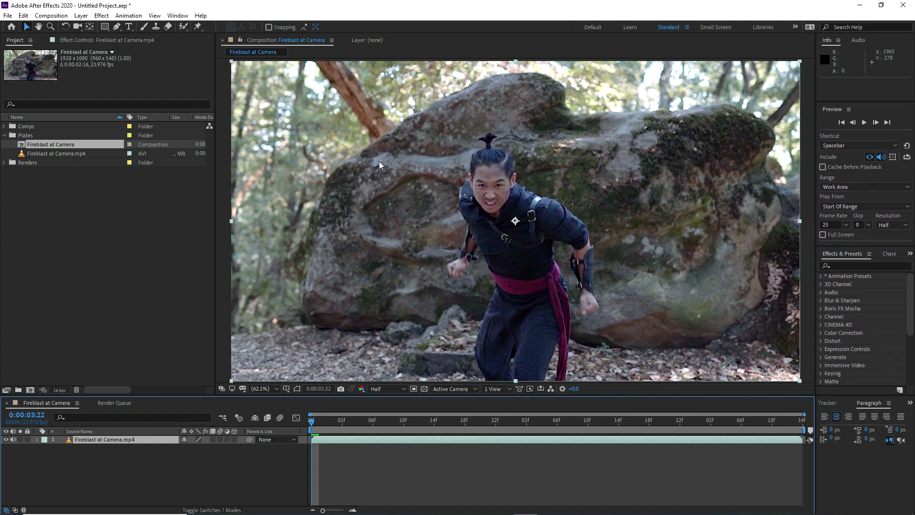
{"action": "left_click", "coordinate": [45, 15]}
{"action": "left_click", "coordinate": [48, 41]}
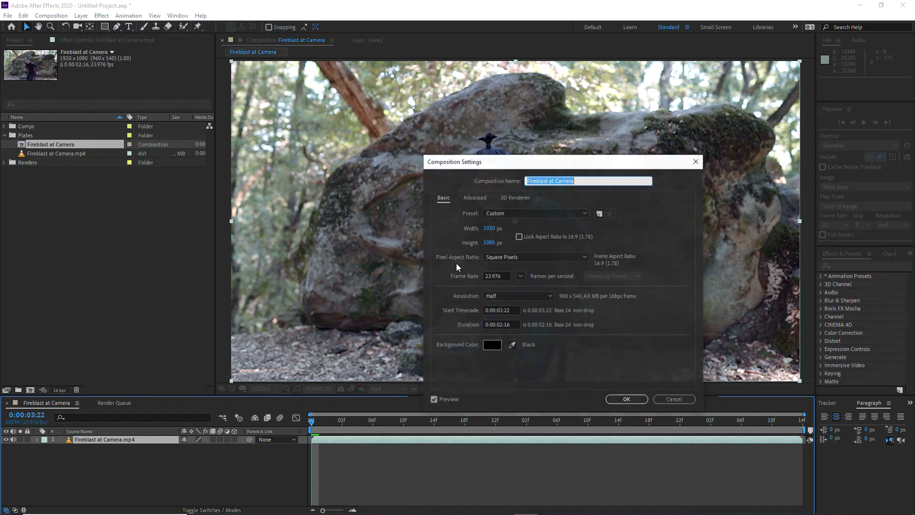
{"action": "left_click", "coordinate": [496, 276]}
{"action": "left_click", "coordinate": [629, 398]}
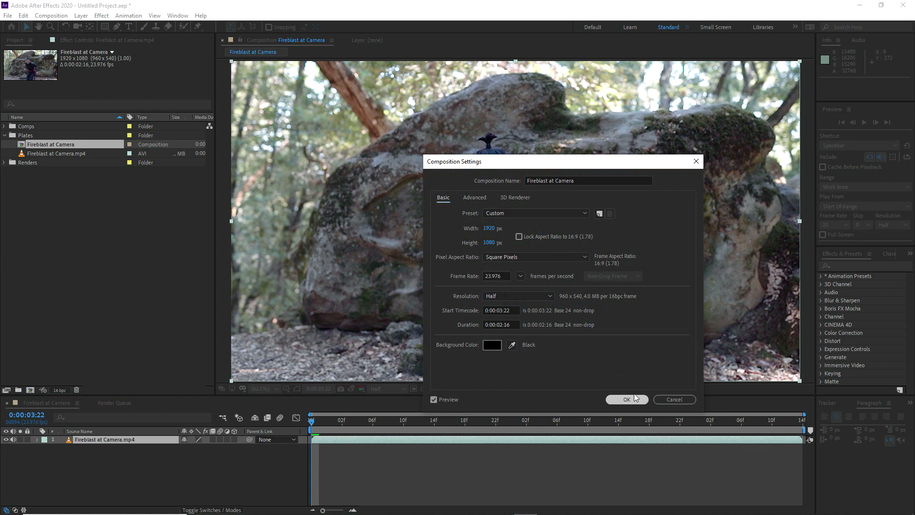
{"action": "left_click", "coordinate": [831, 225]}
{"action": "left_click", "coordinate": [863, 124]}
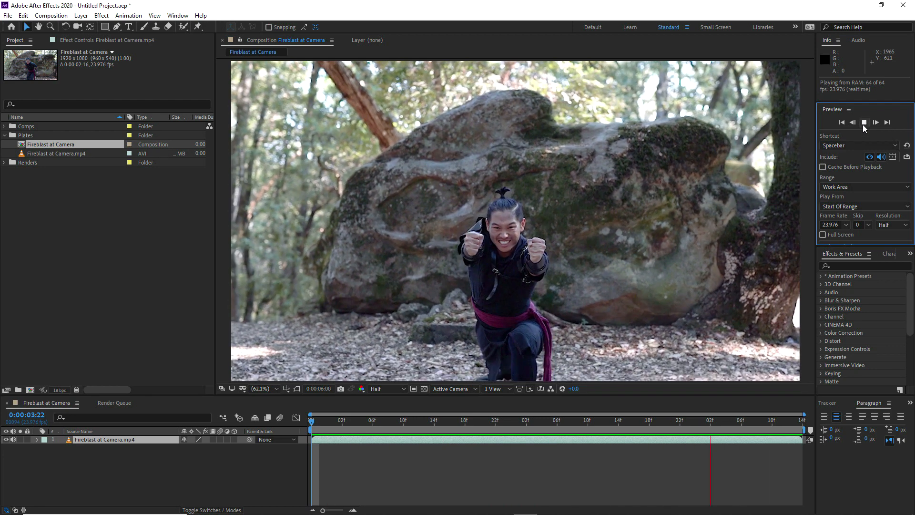
{"action": "left_click", "coordinate": [164, 458]}
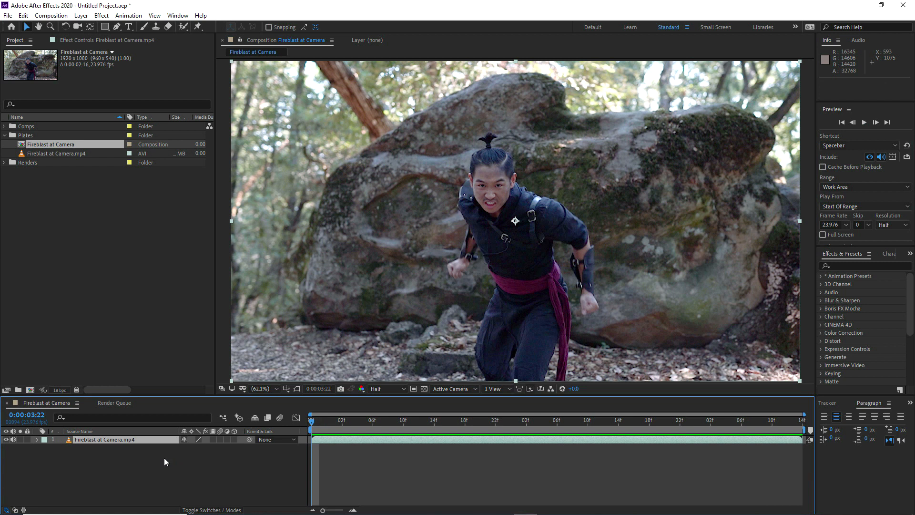
Run Track Camera on the Fireblast at Camera.mp4 layer and display its solved 3D track points
{"action": "left_click", "coordinate": [828, 404]}
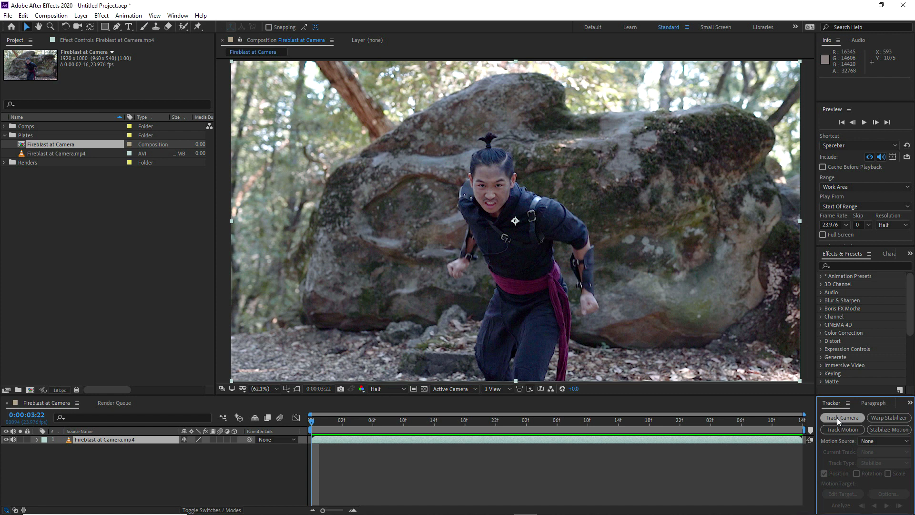
{"action": "left_click", "coordinate": [837, 417]}
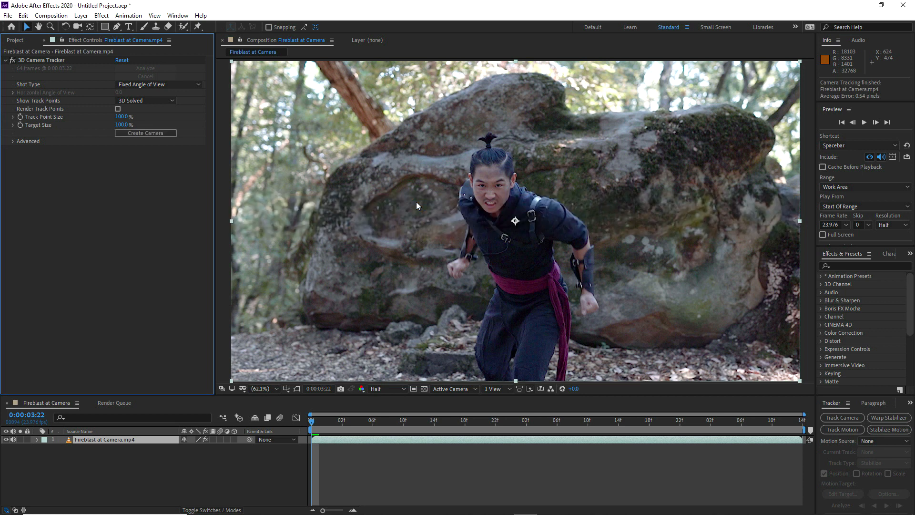
{"action": "left_click", "coordinate": [53, 61]}
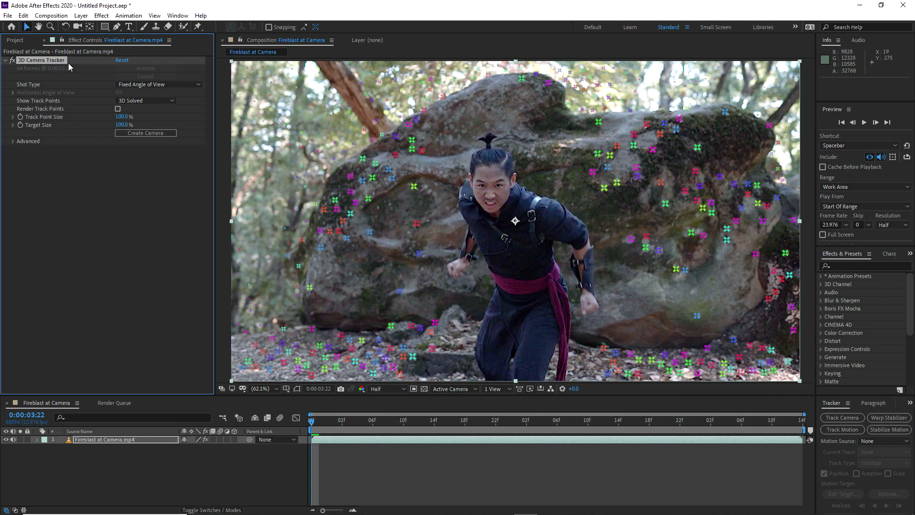
Enable Render Track Points on the 3D Camera Tracker and play back the tracked shot
{"action": "left_click", "coordinate": [118, 110]}
{"action": "left_click", "coordinate": [864, 122]}
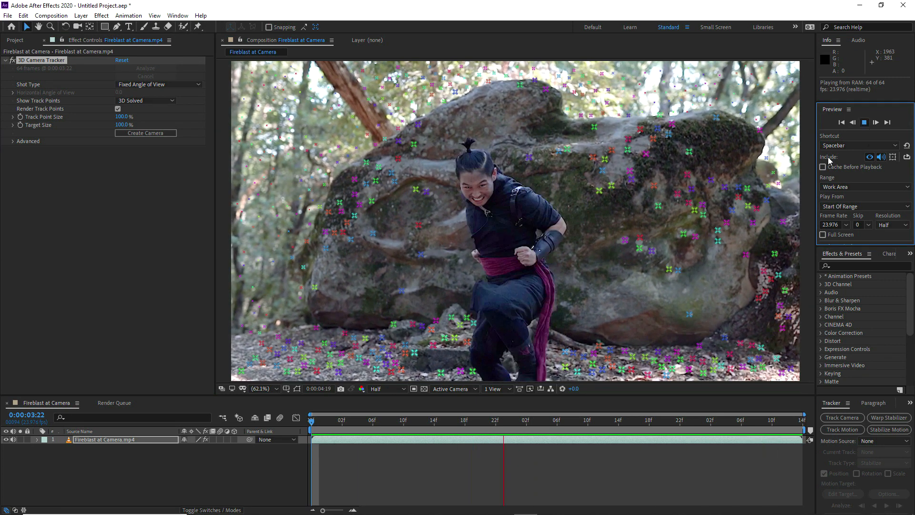
{"action": "key", "text": "space"}
At 0:00:03:23, create a solid and camera from the ground track points left of the actor
{"action": "mouse_move", "coordinate": [324, 423]}
{"action": "left_mouse_down"}
{"action": "mouse_move", "coordinate": [348, 421]}
{"action": "mouse_move", "coordinate": [322, 421]}
{"action": "left_mouse_up"}
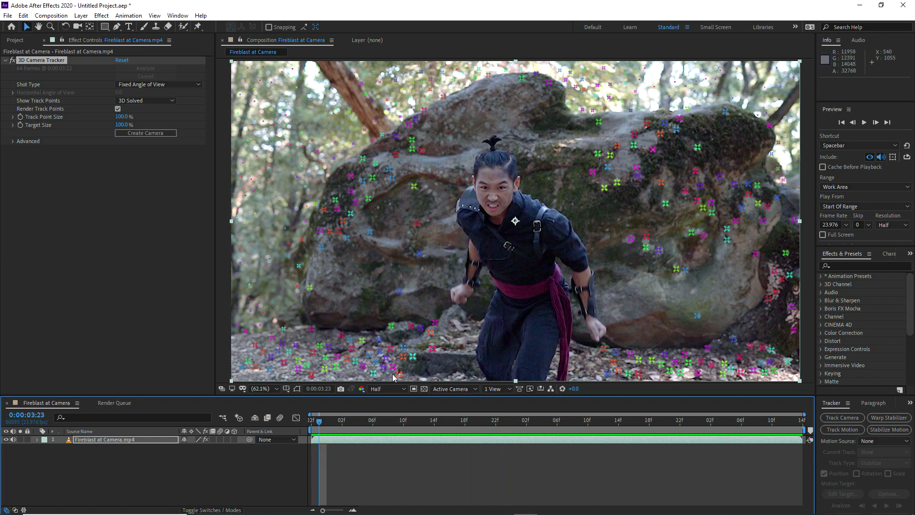
{"action": "right_click", "coordinate": [365, 364]}
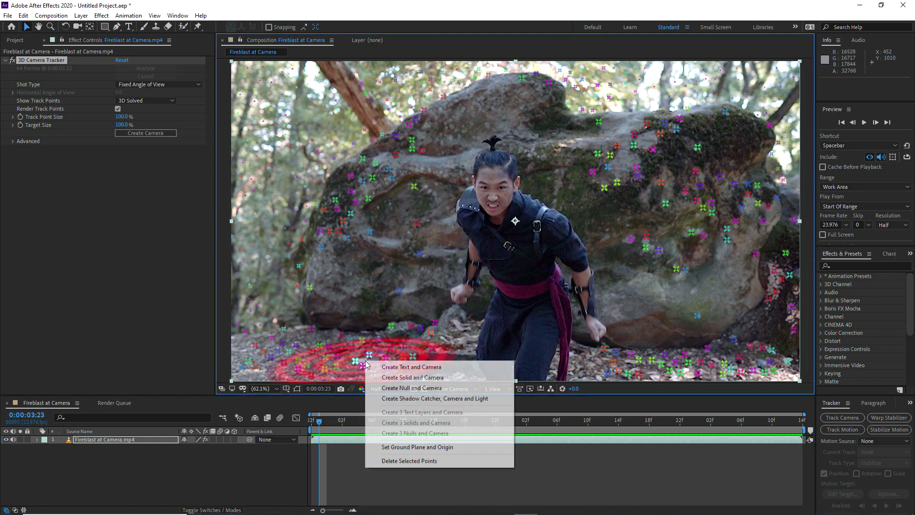
{"action": "left_click", "coordinate": [412, 377]}
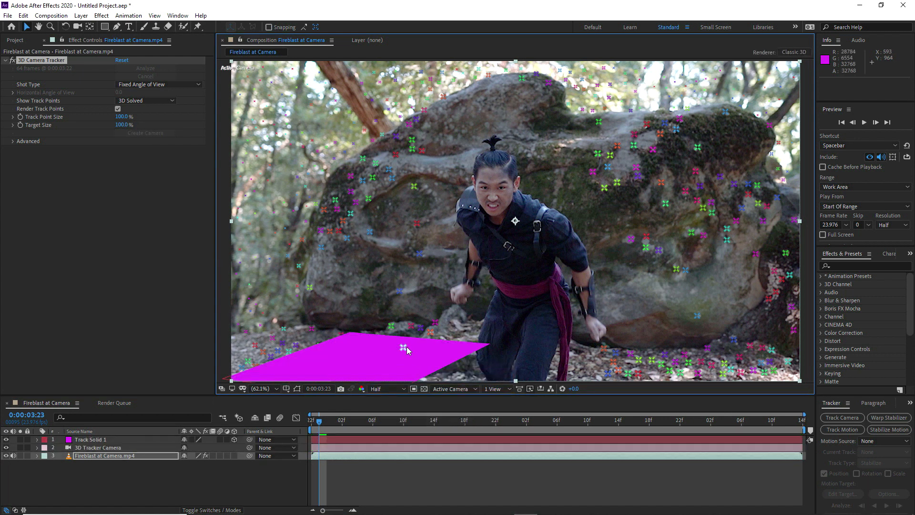
Show the position of Track Solid 1 and play back the shot to check its tracking on the ground
{"action": "left_click", "coordinate": [123, 449]}
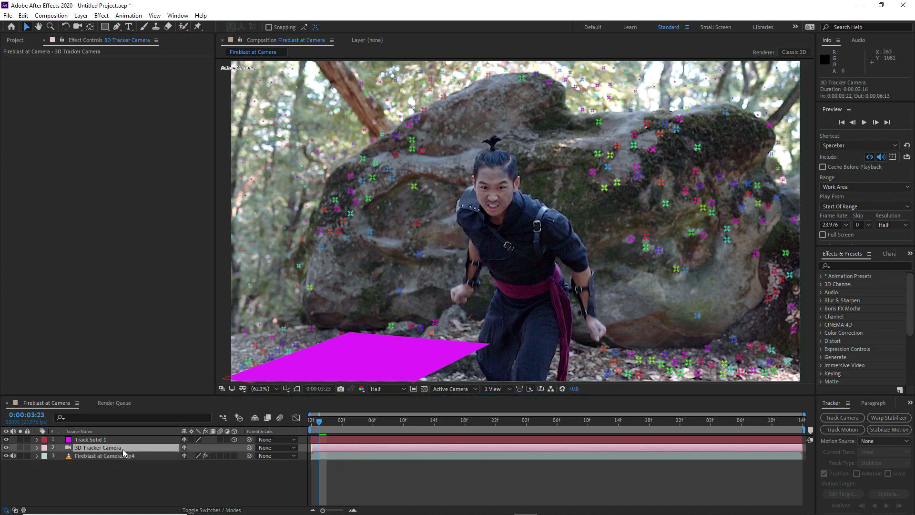
{"action": "left_click", "coordinate": [113, 440]}
{"action": "key", "text": "p"}
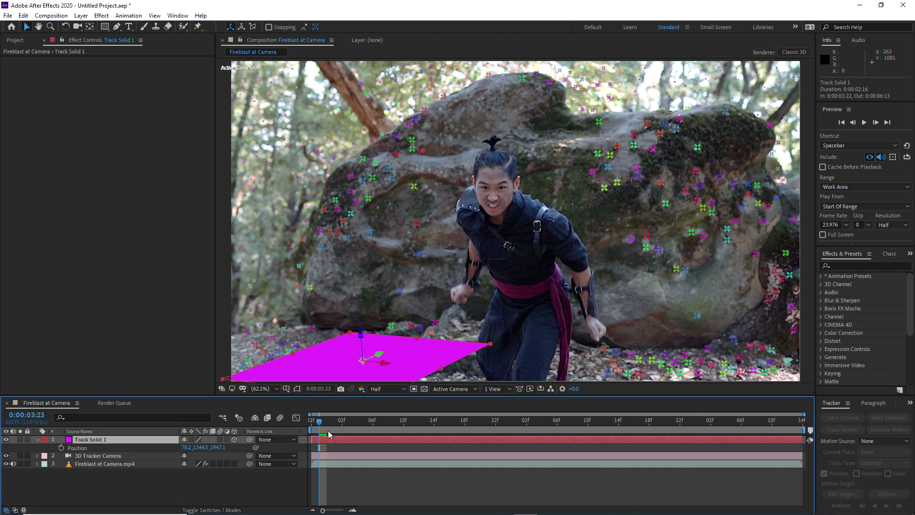
{"action": "key", "text": "space"}
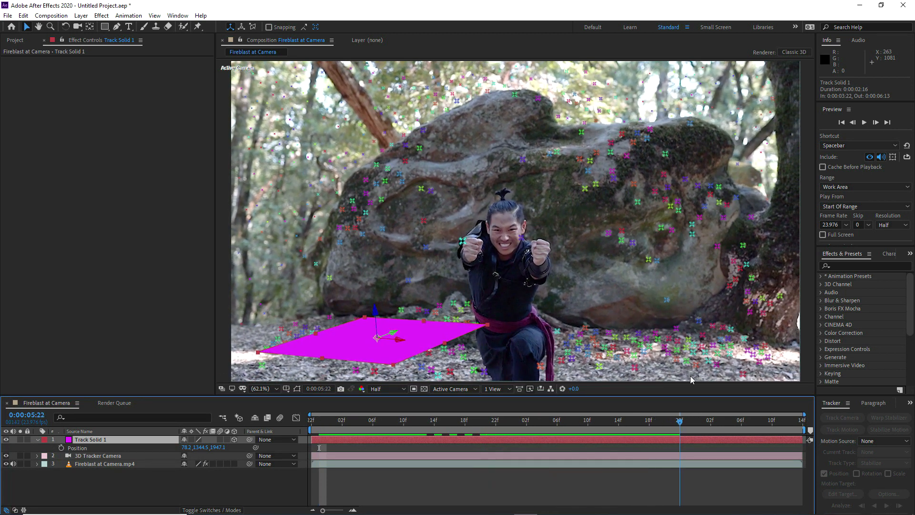
{"action": "key", "text": "space"}
Create a black 1920 x 1080 px solid named Black Solid 1 and make it a 3D layer
{"action": "right_click", "coordinate": [78, 483]}
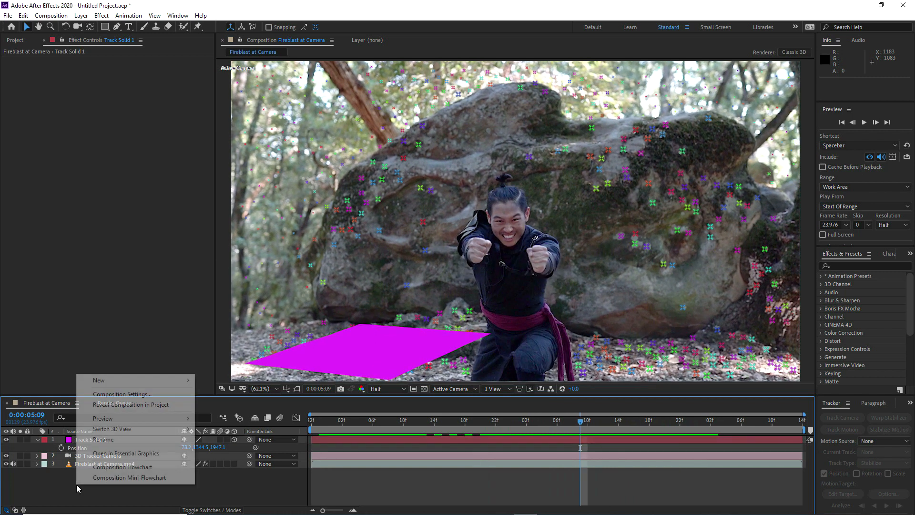
{"action": "mouse_move", "coordinate": [119, 384]}
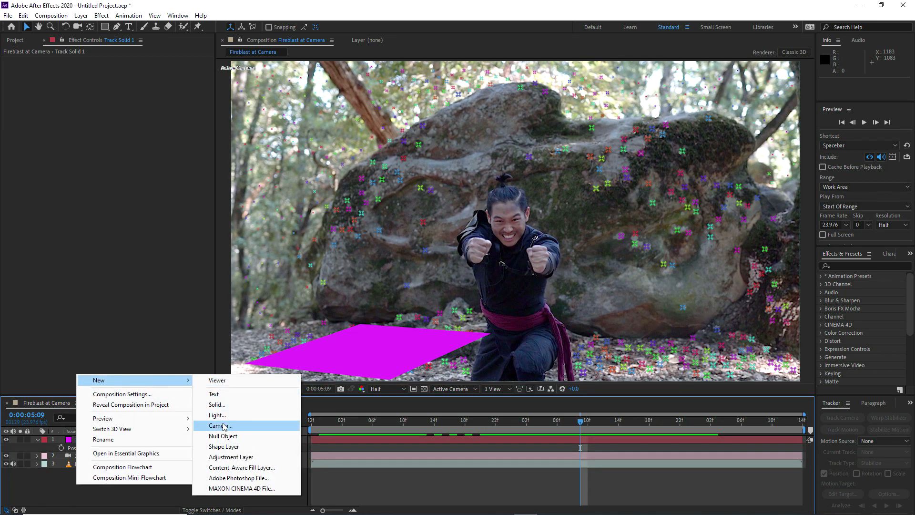
{"action": "left_click", "coordinate": [222, 405]}
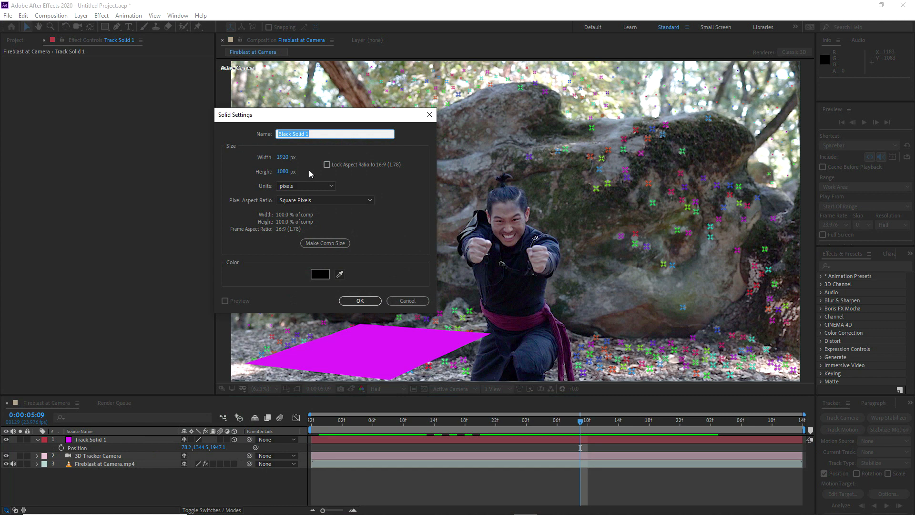
{"action": "left_click", "coordinate": [360, 301]}
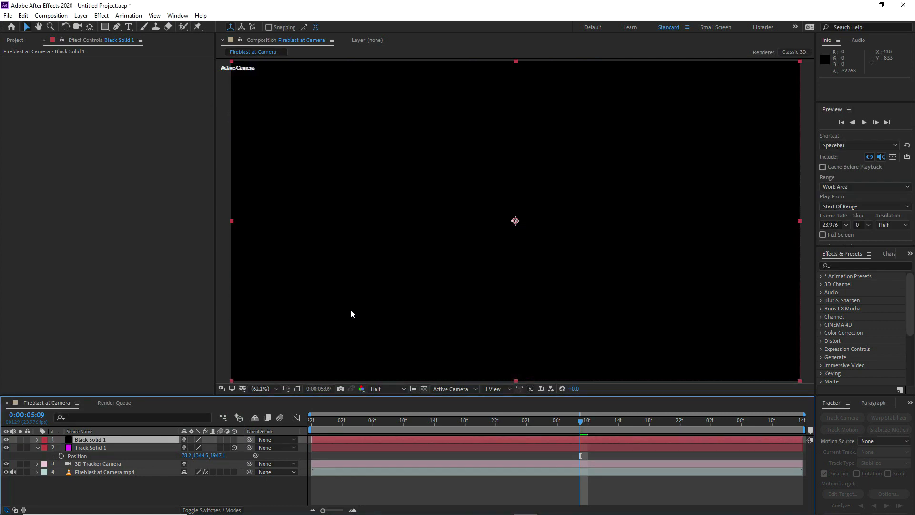
{"action": "left_click", "coordinate": [235, 439]}
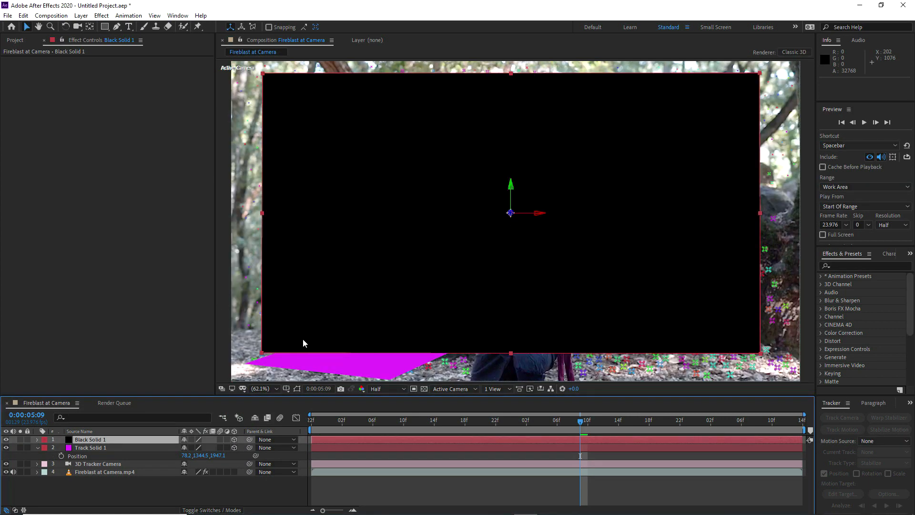
Apply the Grid effect to the black solid
{"action": "left_click", "coordinate": [101, 16]}
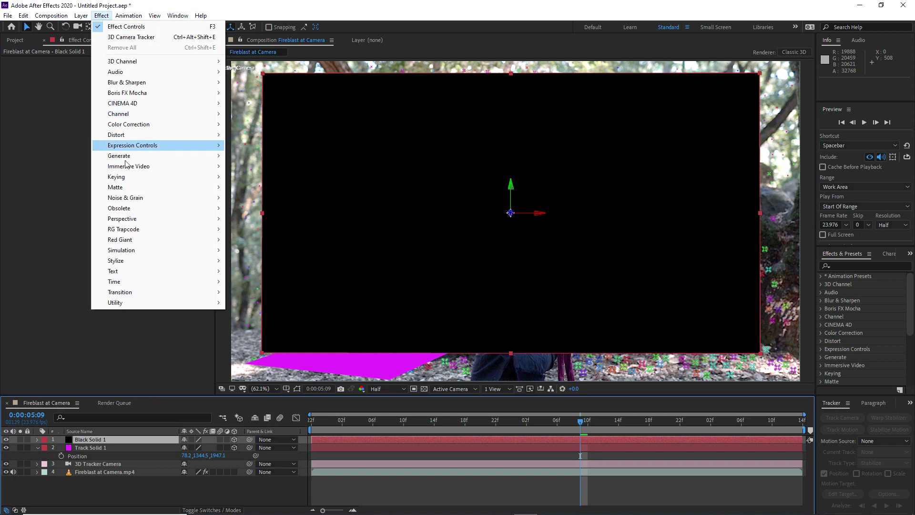
{"action": "mouse_move", "coordinate": [132, 158]}
{"action": "left_click", "coordinate": [276, 344]}
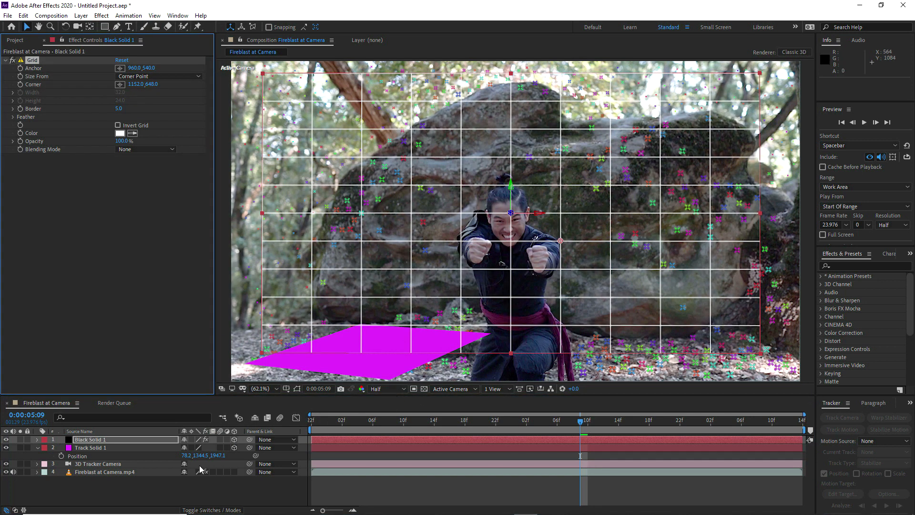
Show the grid solid's position, play back the shot to check the grid's tracking, and return to the first frame
{"action": "key", "text": "p"}
{"action": "left_click", "coordinate": [864, 122]}
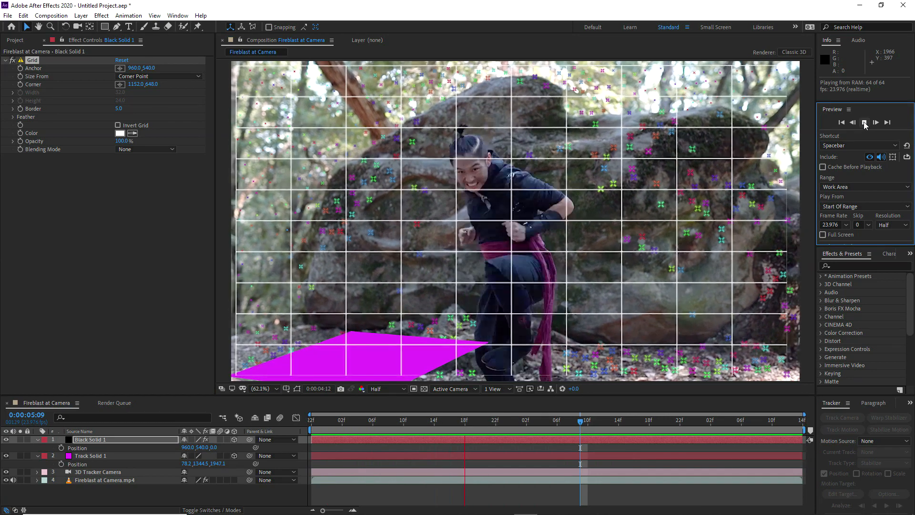
{"action": "left_click", "coordinate": [864, 123]}
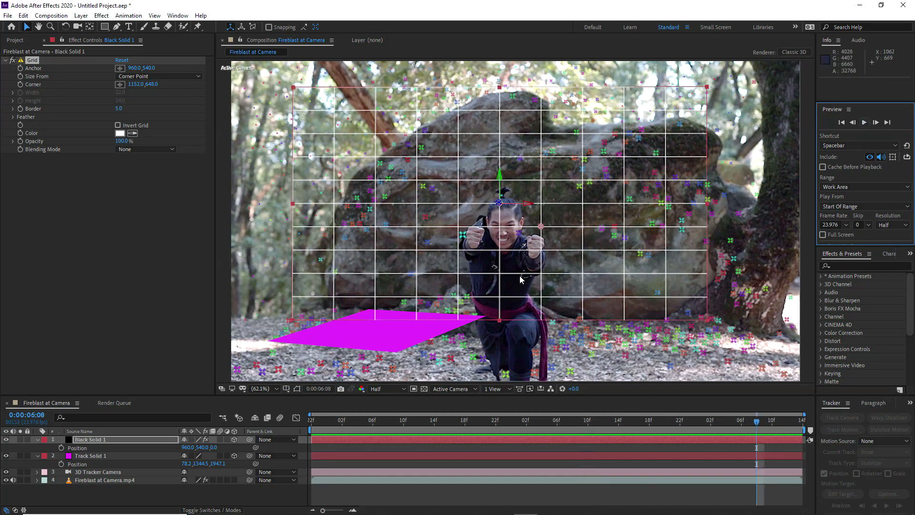
{"action": "left_click", "coordinate": [322, 419]}
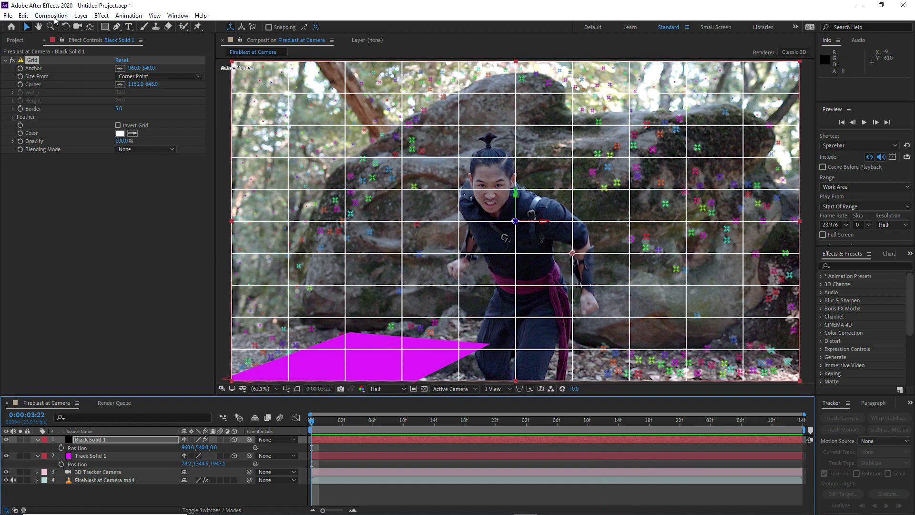
Rename the composition as Tracking Comp
{"action": "left_click", "coordinate": [53, 15]}
{"action": "left_click", "coordinate": [64, 41]}
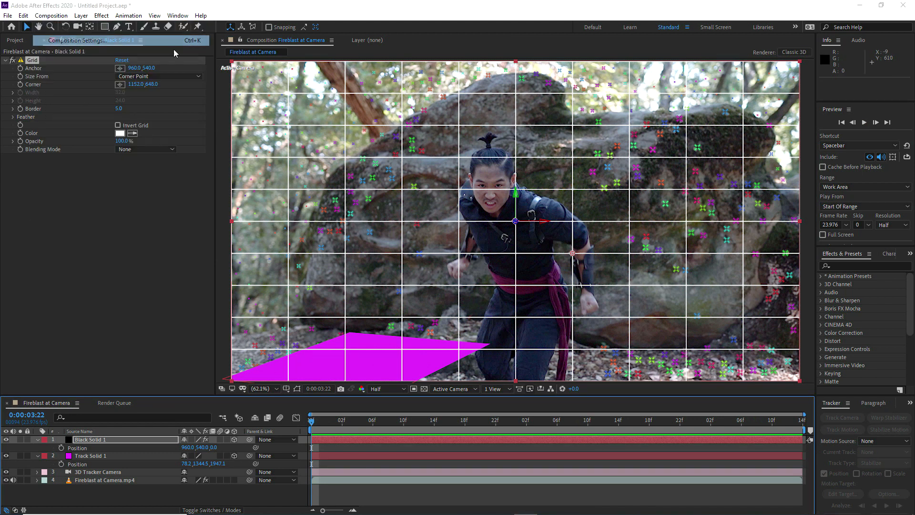
{"action": "type", "text": "Tracking Comp"}
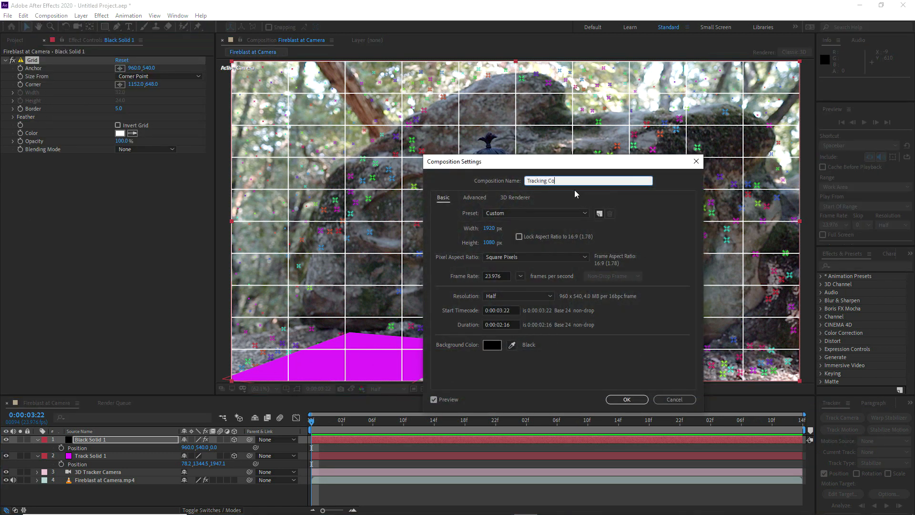
{"action": "left_click", "coordinate": [626, 399]}
Save the project as Fireblast_at_Camera_v001.aep in the Fireblast at Camera folder
{"action": "left_click", "coordinate": [7, 15]}
{"action": "mouse_move", "coordinate": [39, 114]}
{"action": "left_click", "coordinate": [177, 113]}
{"action": "double_click", "coordinate": [176, 101]}
{"action": "left_click", "coordinate": [97, 310]}
{"action": "left_click_drag", "start_coordinate": [105, 311], "coordinate": [69, 310]}
{"action": "type", "text": "Fireblast at Camera"}
{"action": "type", "text": "_v001"}
{"action": "left_click", "coordinate": [90, 311]}
{"action": "key", "text": "BackSpace"}
{"action": "type", "text": "_"}
{"action": "left_click", "coordinate": [96, 311]}
{"action": "key", "text": "BackSpace"}
{"action": "type", "text": "_"}
{"action": "key", "text": "Left"}
{"action": "key", "text": "Left"}
{"action": "left_click", "coordinate": [500, 345]}
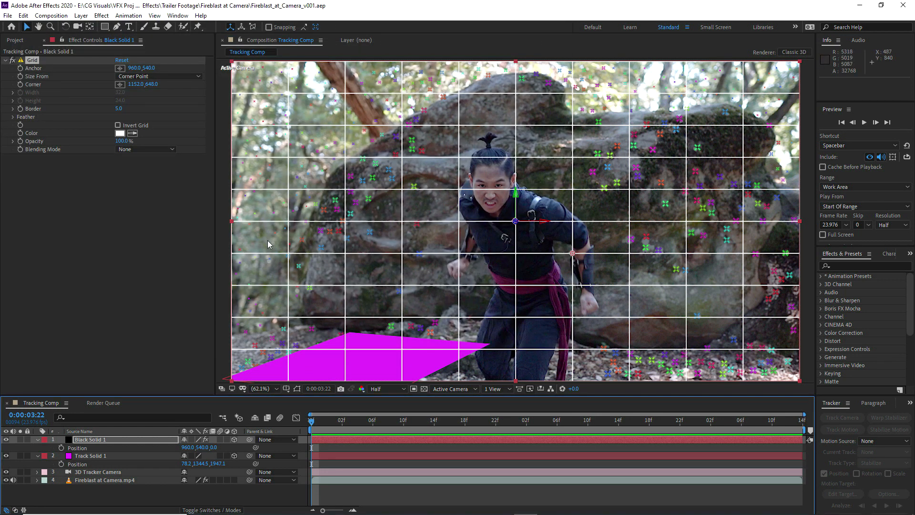
Import the project Rapid_Fire_Blast_Manipulation_(CC_2018).aep from the Trapcode Elements Fire Blasts folder
{"action": "left_click", "coordinate": [23, 41]}
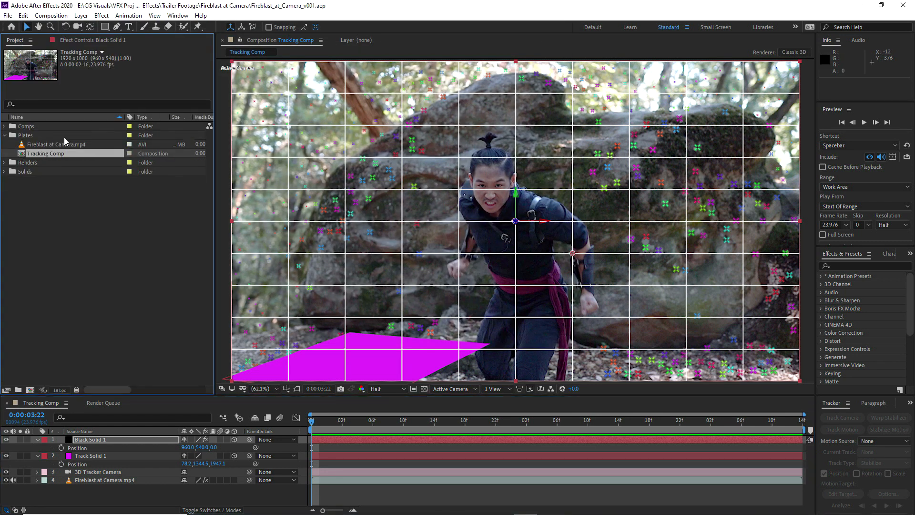
{"action": "left_click", "coordinate": [4, 135]}
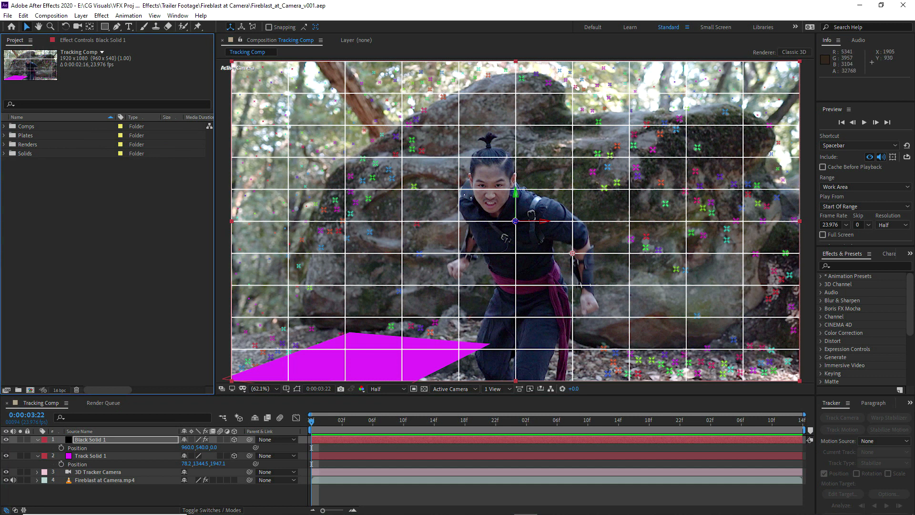
{"action": "left_click", "coordinate": [78, 284]}
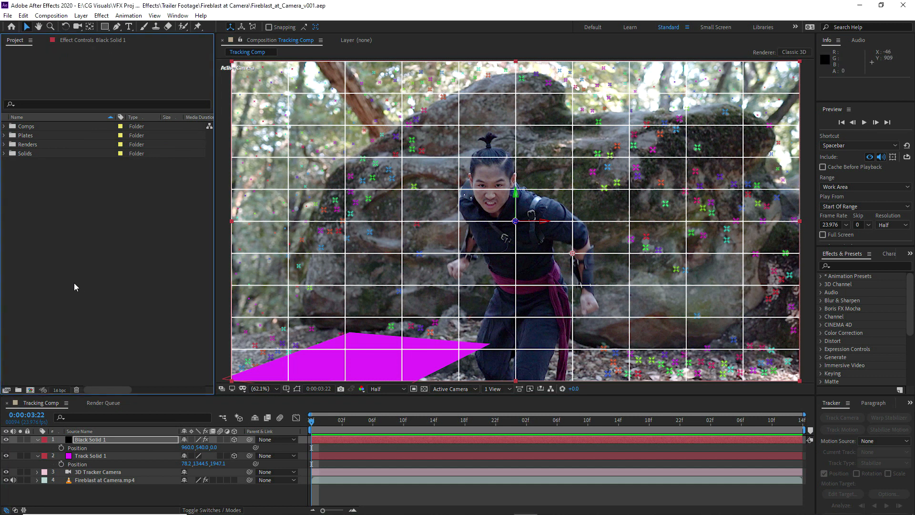
{"action": "right_click", "coordinate": [30, 218]}
{"action": "mouse_move", "coordinate": [65, 266]}
{"action": "left_click", "coordinate": [196, 265]}
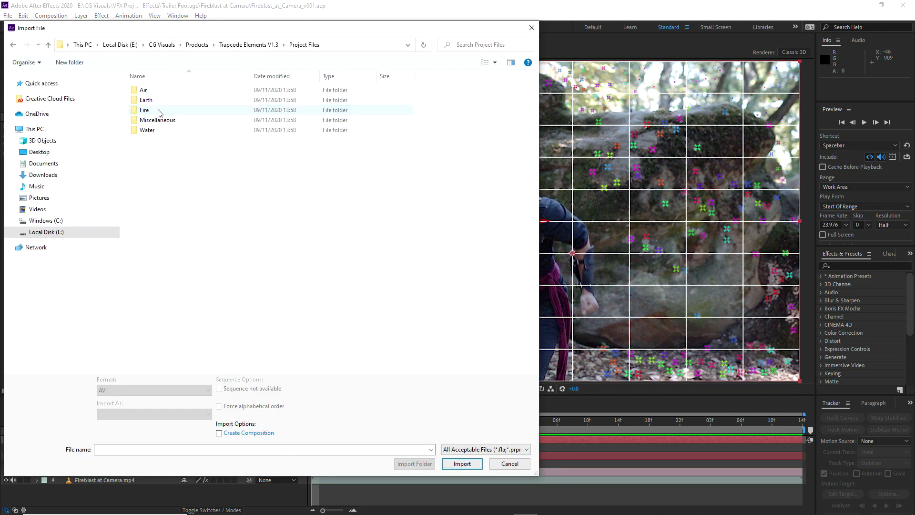
{"action": "double_click", "coordinate": [149, 109]}
{"action": "double_click", "coordinate": [152, 100]}
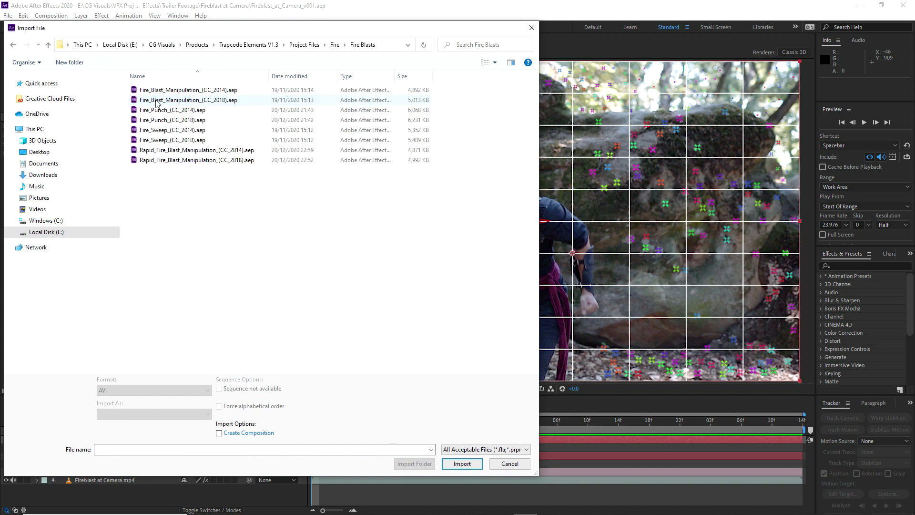
{"action": "left_click", "coordinate": [170, 161]}
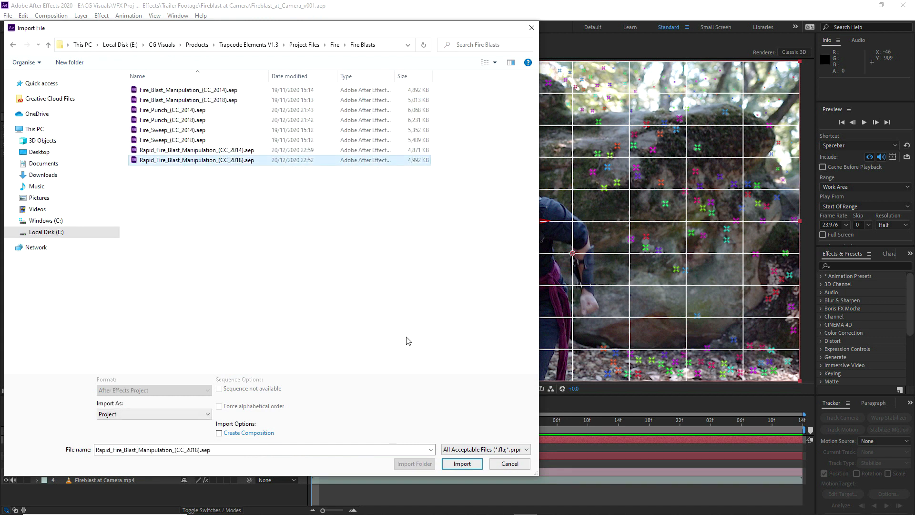
{"action": "left_click", "coordinate": [456, 465]}
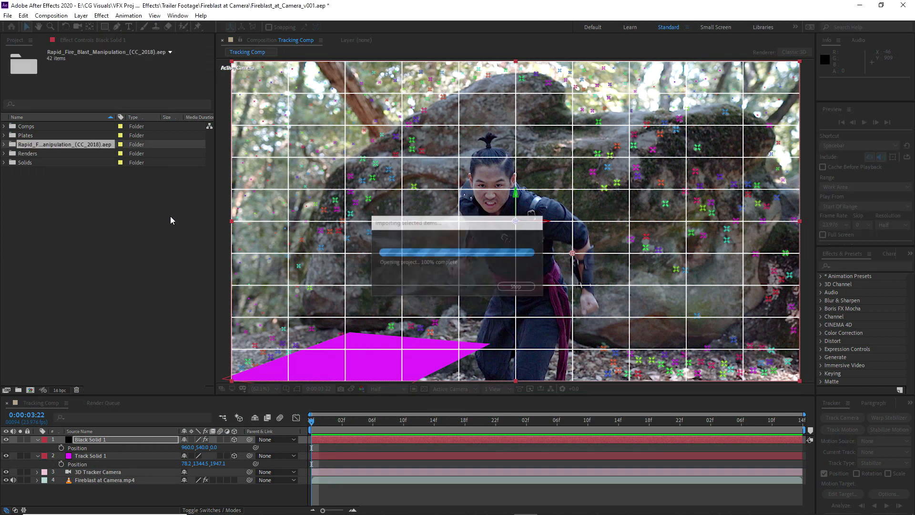
Open Particles Comp from the Comp folder of the imported Rapid Fire Blast project
{"action": "left_click", "coordinate": [4, 144]}
{"action": "left_click", "coordinate": [13, 163]}
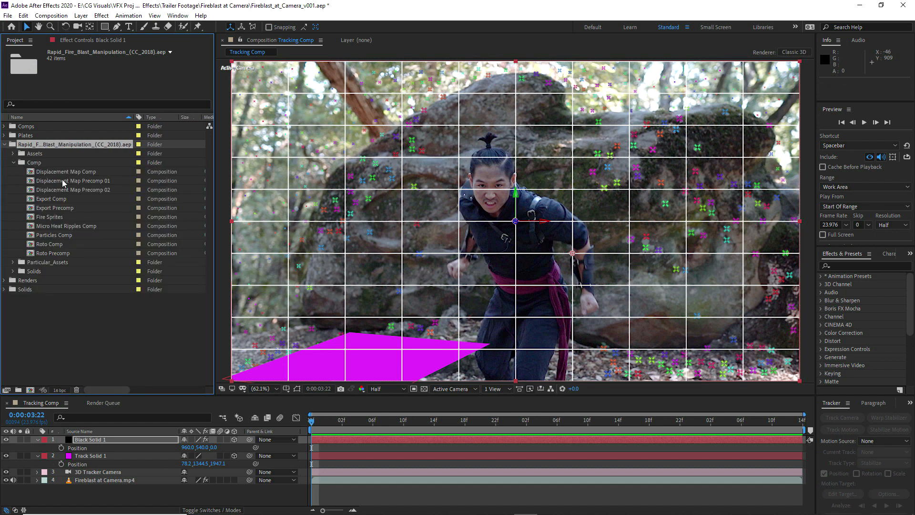
{"action": "double_click", "coordinate": [56, 235]}
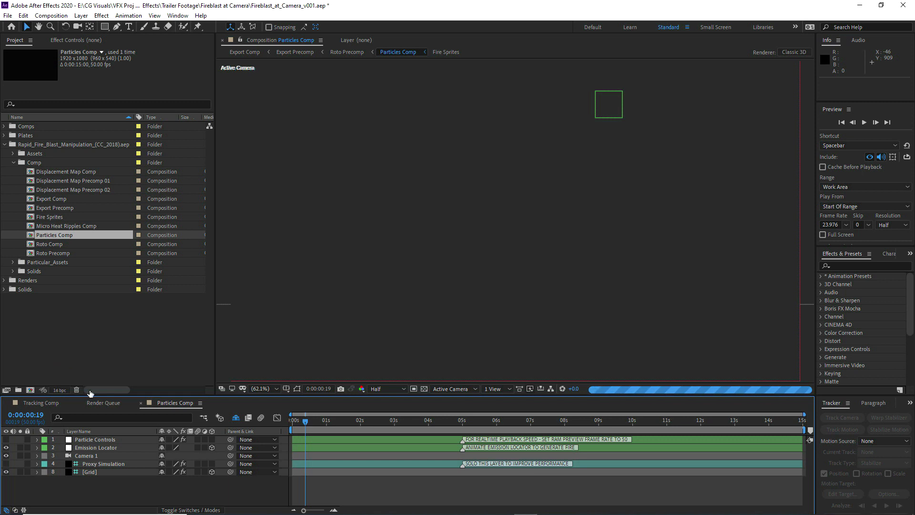
Set both Fire Motion Blur Samples and Ember Motion Blur Samples to 0 on the Particle Controls layer
{"action": "left_click", "coordinate": [100, 446]}
{"action": "left_click", "coordinate": [94, 439]}
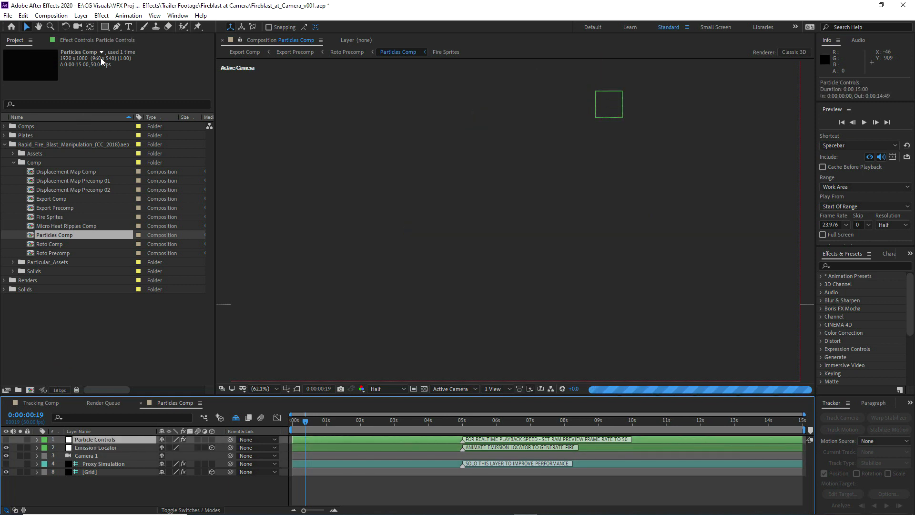
{"action": "left_click", "coordinate": [103, 40]}
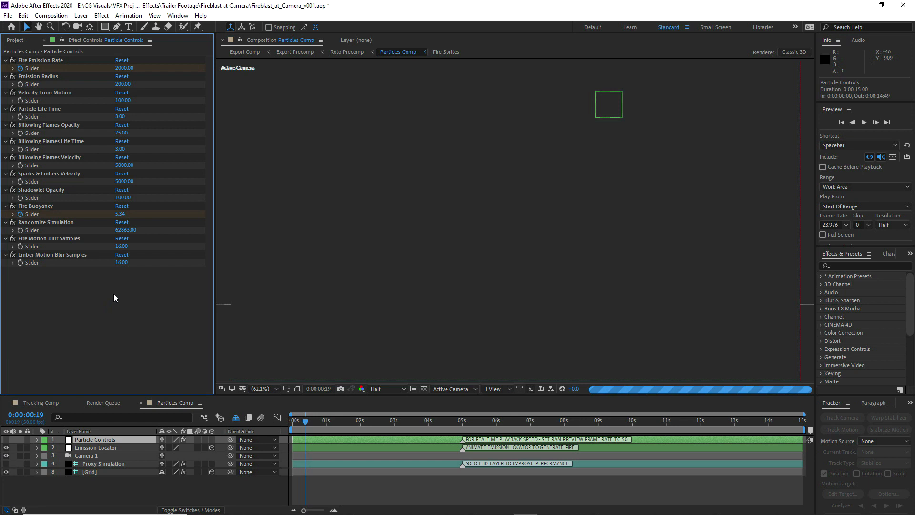
{"action": "left_click", "coordinate": [122, 247]}
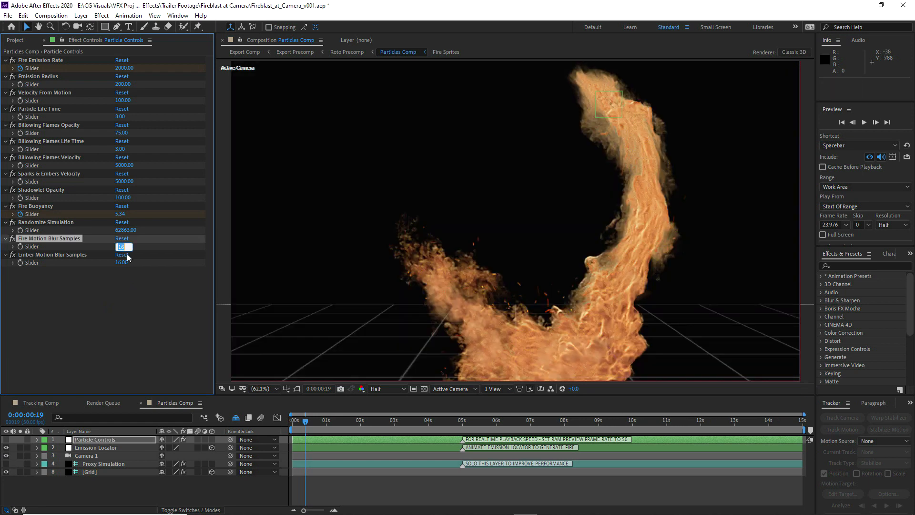
{"action": "left_click", "coordinate": [122, 263]}
{"action": "type", "text": "0"}
{"action": "left_click", "coordinate": [112, 276]}
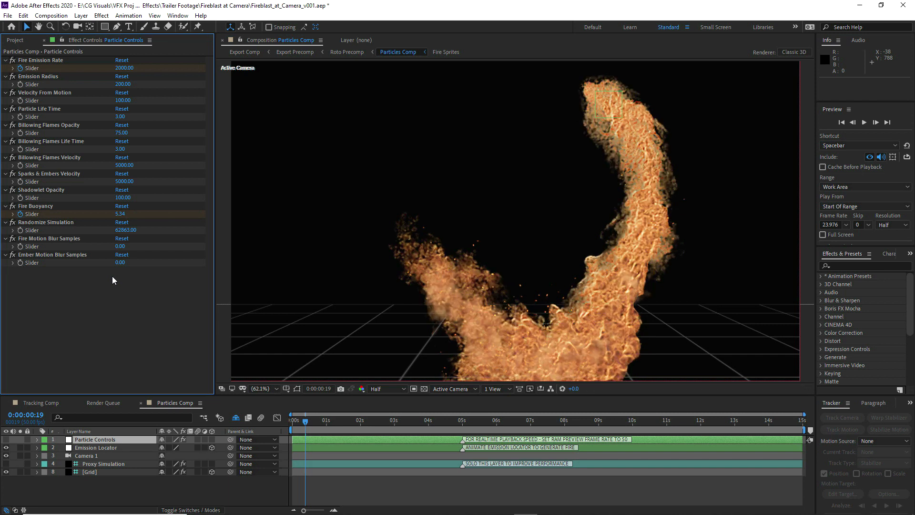
Copy the 3D Tracker Camera layer from Tracking Comp into Particles Comp, above Camera 1
{"action": "left_click", "coordinate": [45, 402]}
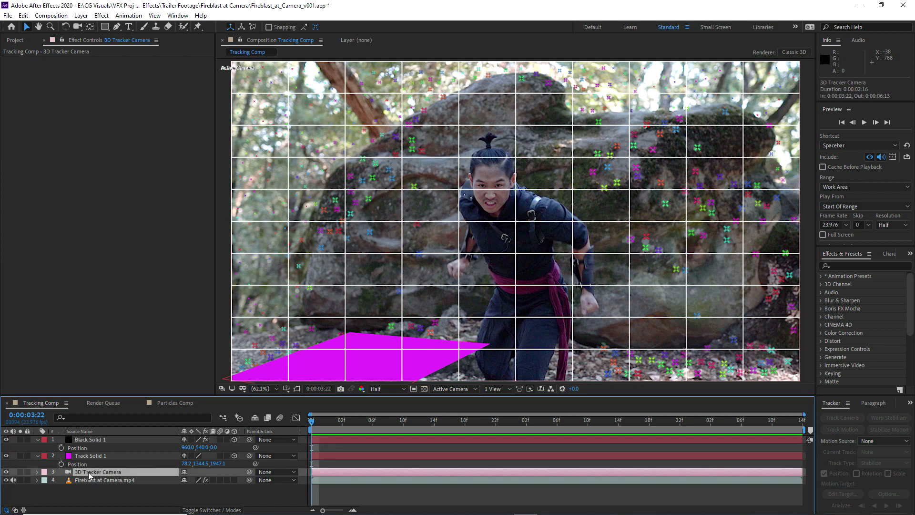
{"action": "key", "text": "ctrl+c"}
{"action": "left_click", "coordinate": [176, 403]}
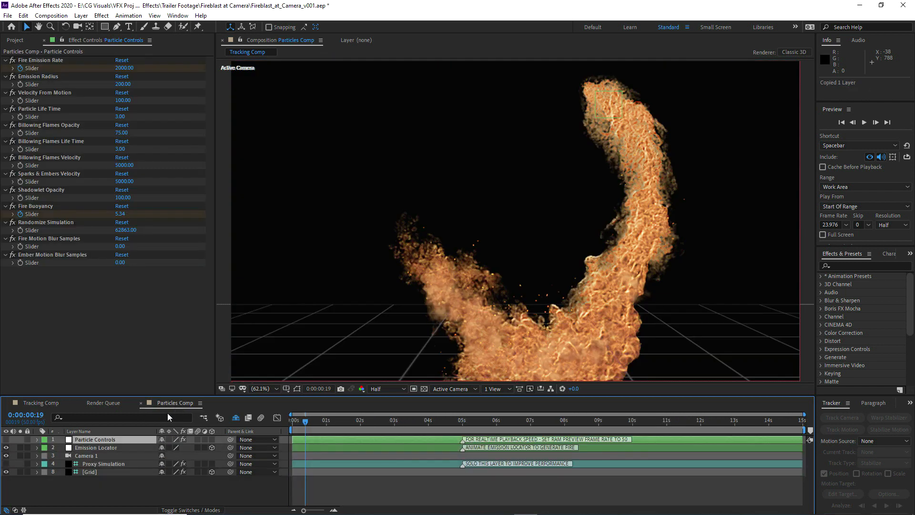
{"action": "left_click", "coordinate": [87, 489]}
{"action": "key", "text": "ctrl+v"}
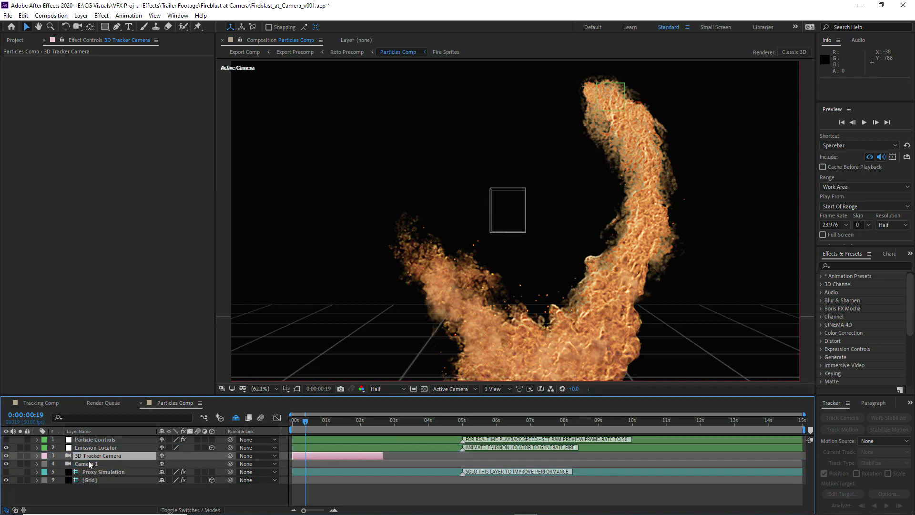
Copy the Fireblast at Camera.mp4 layer from Tracking Comp into Particles Comp and place it beneath all other layers
{"action": "left_click", "coordinate": [42, 401]}
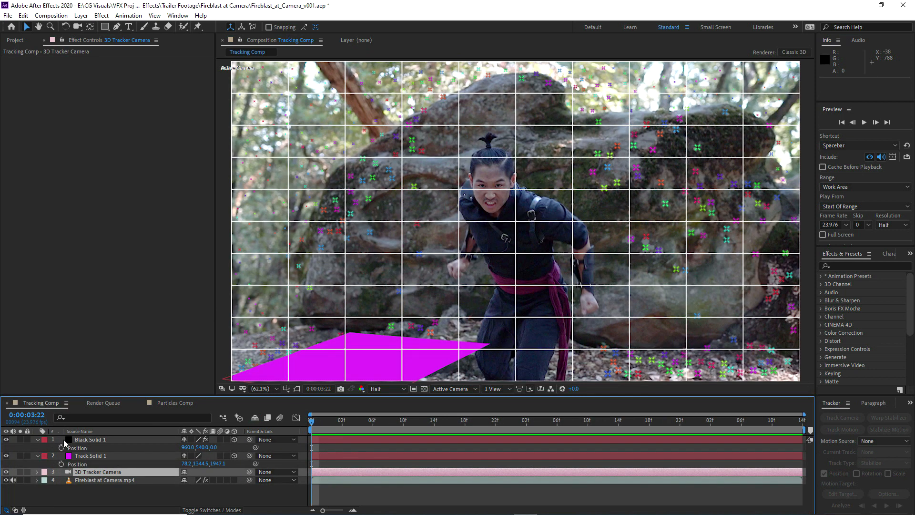
{"action": "left_click", "coordinate": [77, 481]}
{"action": "left_click", "coordinate": [168, 403]}
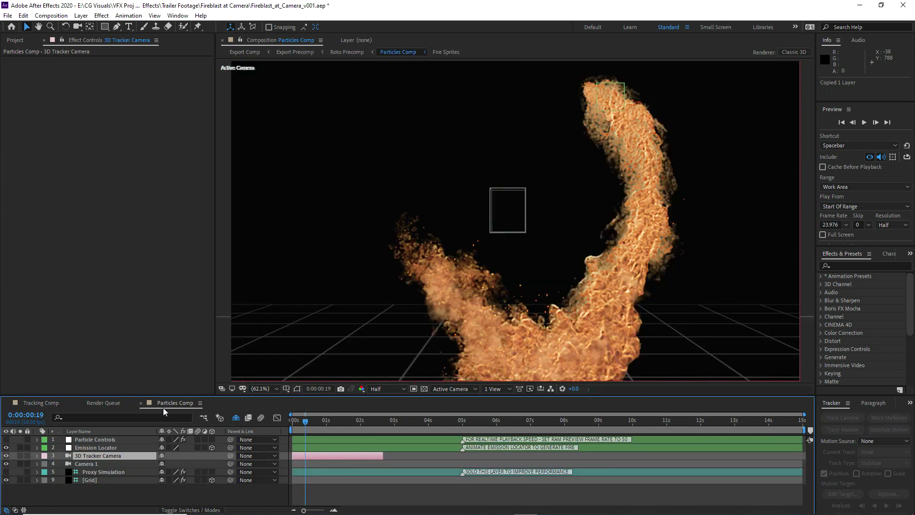
{"action": "left_click_drag", "start_coordinate": [107, 403], "coordinate": [176, 407]}
{"action": "left_click", "coordinate": [114, 404]}
{"action": "key", "text": "ctrl+v"}
{"action": "left_click_drag", "start_coordinate": [105, 439], "coordinate": [88, 494]}
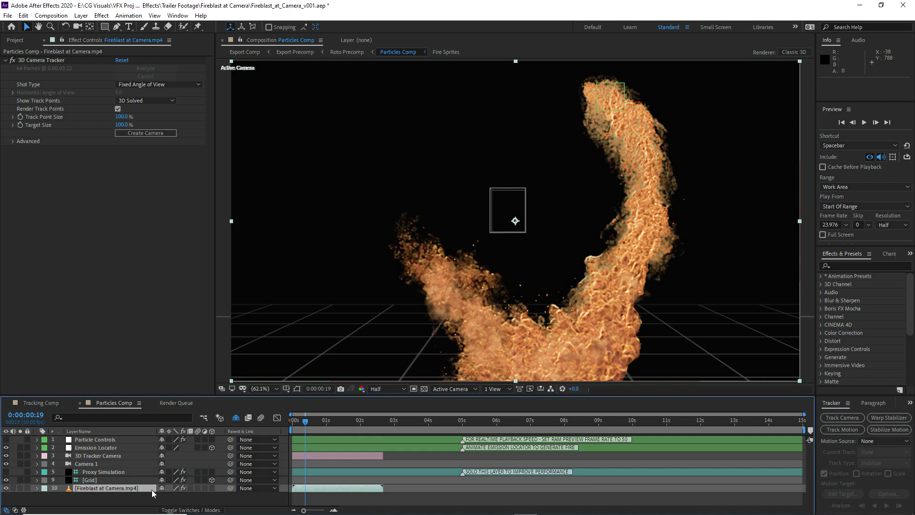
Shorten the work area to the end of the footage layer and turn off Render Track Points in its 3D Camera Tracker effect
{"action": "left_click_drag", "start_coordinate": [805, 429], "coordinate": [384, 430]}
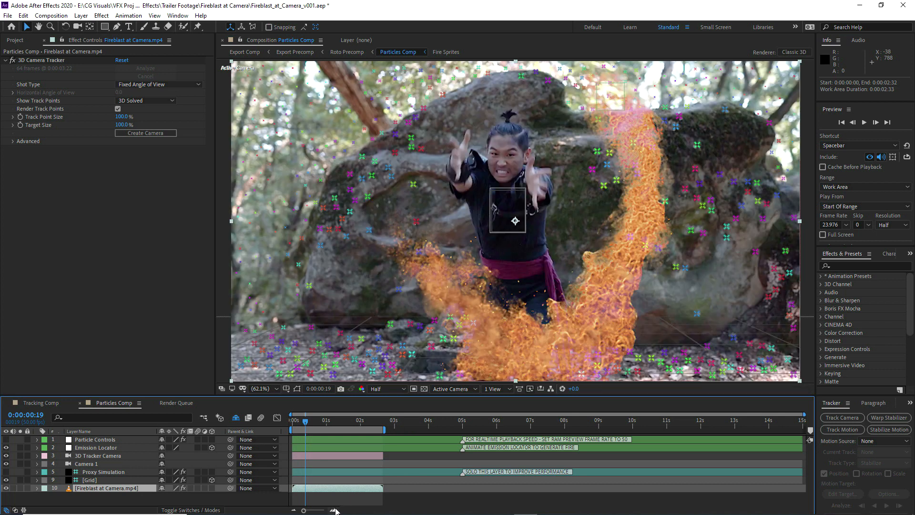
{"action": "left_click", "coordinate": [335, 508]}
{"action": "left_click_drag", "start_coordinate": [398, 512], "coordinate": [392, 512]}
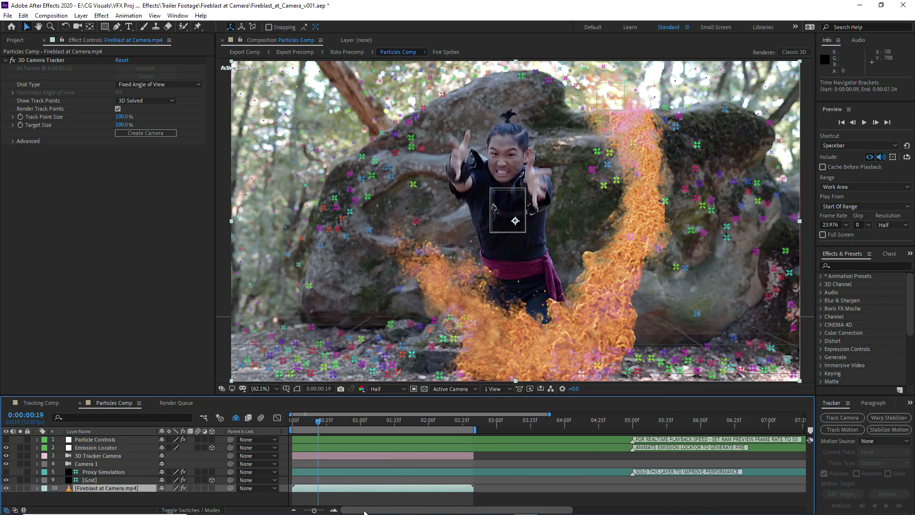
{"action": "left_click", "coordinate": [117, 108]}
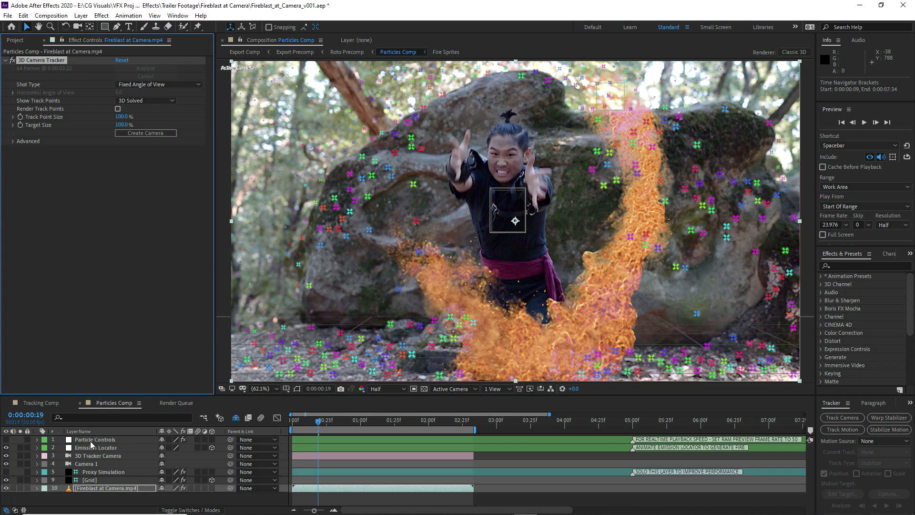
Solo the Grid and footage layers to check the grid against the shot, and remove the solo from both
{"action": "left_click_drag", "start_coordinate": [20, 487], "coordinate": [20, 480]}
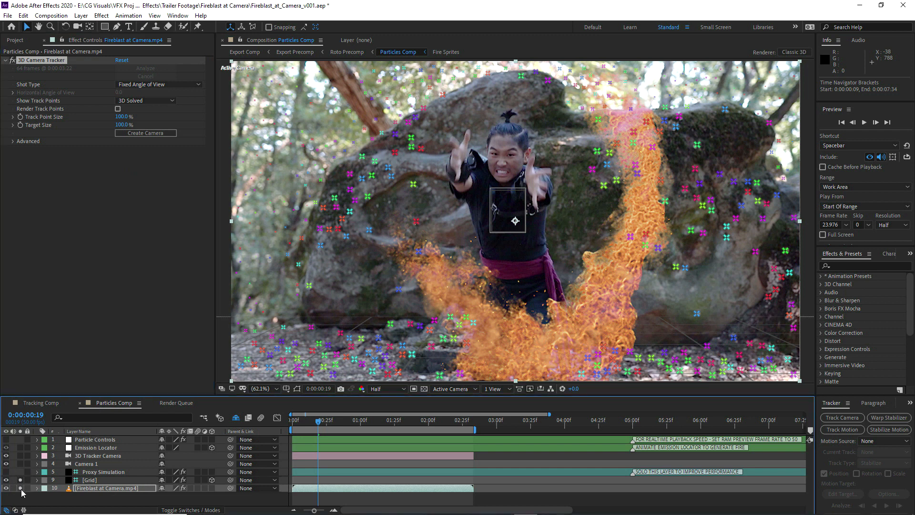
{"action": "left_click", "coordinate": [105, 488]}
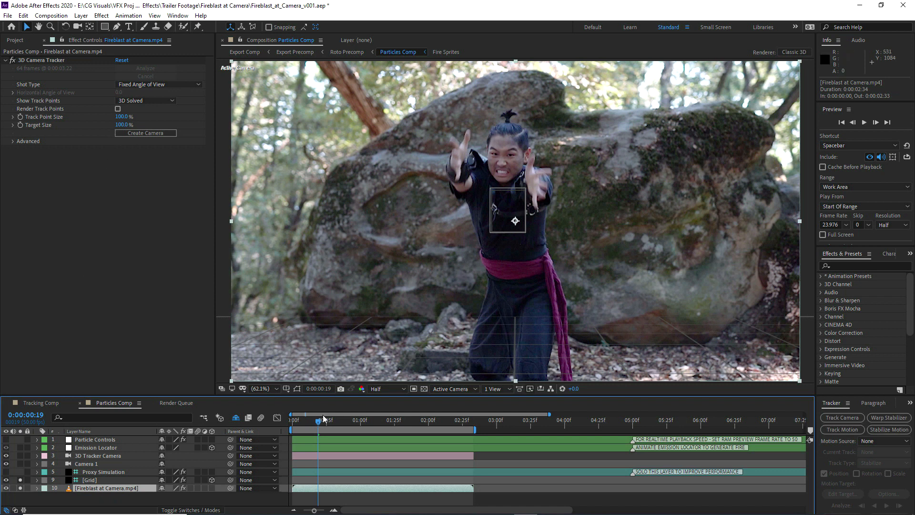
{"action": "left_click_drag", "start_coordinate": [321, 425], "coordinate": [321, 425]}
{"action": "left_click_drag", "start_coordinate": [21, 480], "coordinate": [21, 488]}
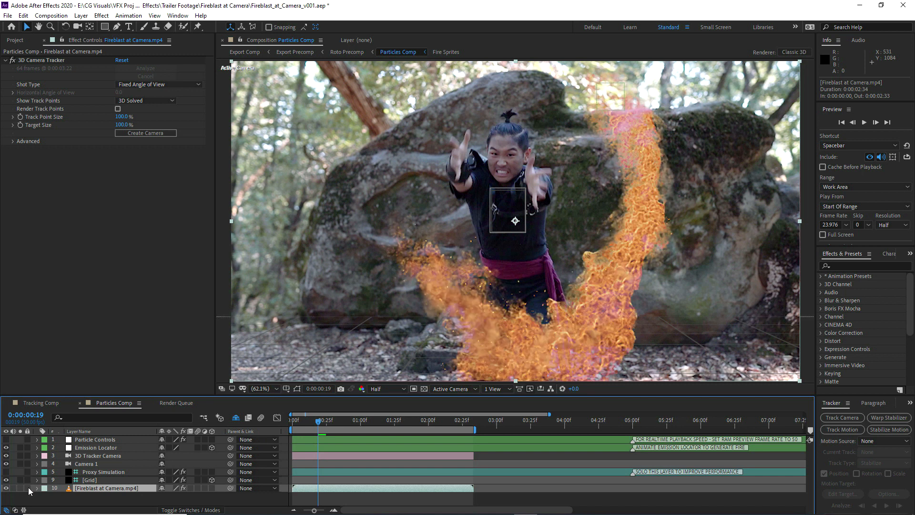
Create a red 1920 x 1080 px solid in Particles Comp
{"action": "left_click", "coordinate": [93, 447]}
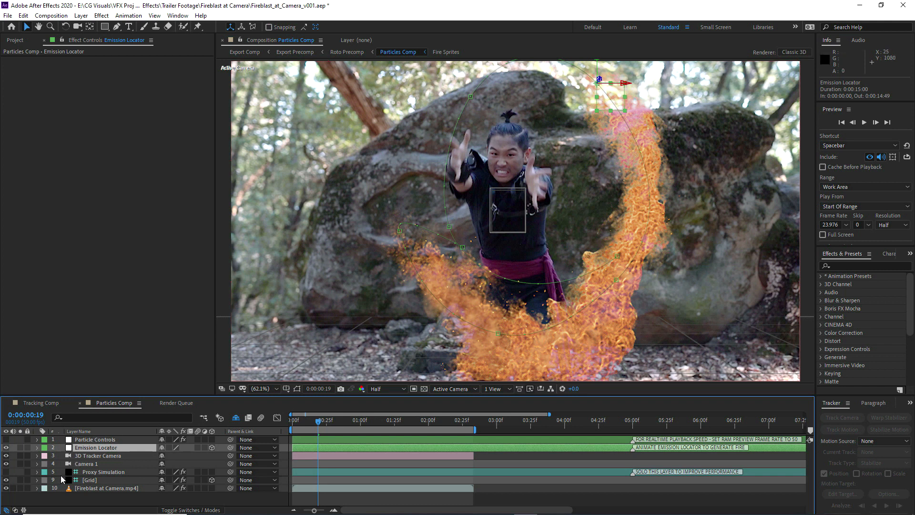
{"action": "right_click", "coordinate": [73, 499]}
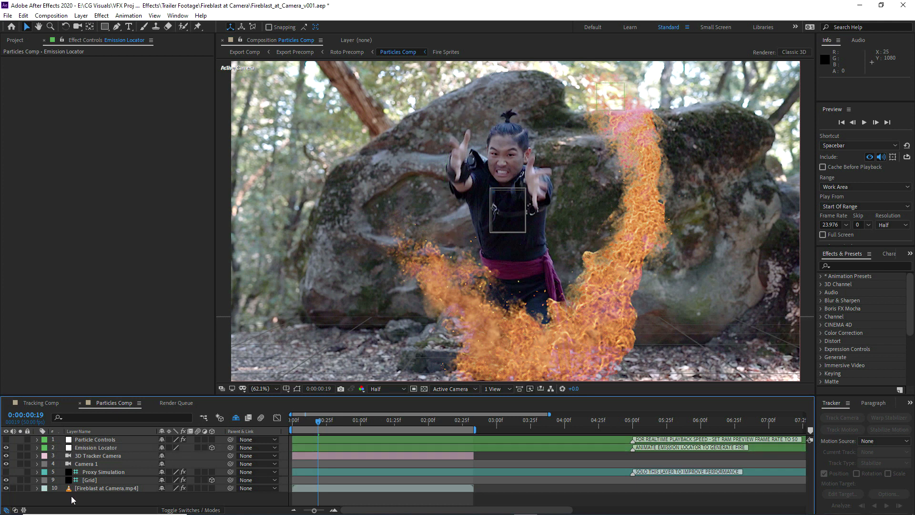
{"action": "mouse_move", "coordinate": [104, 392]}
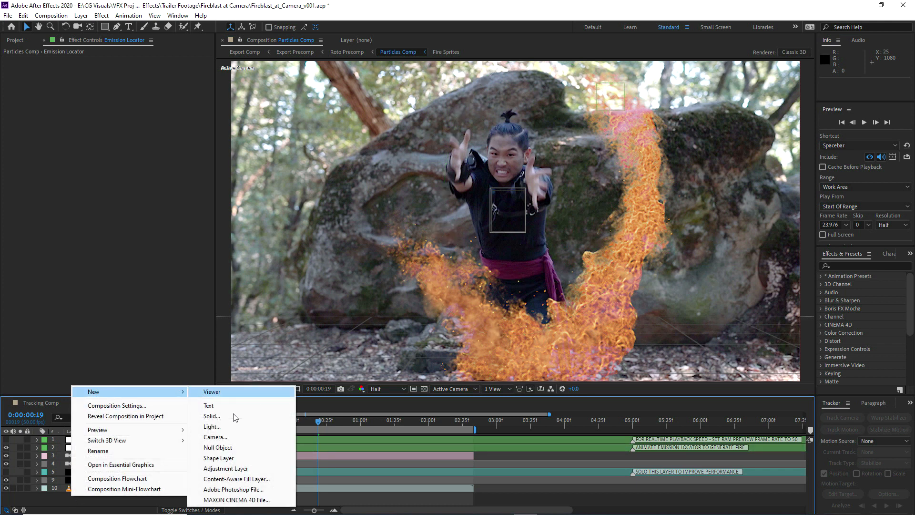
{"action": "left_click", "coordinate": [218, 417]}
{"action": "left_click", "coordinate": [320, 274]}
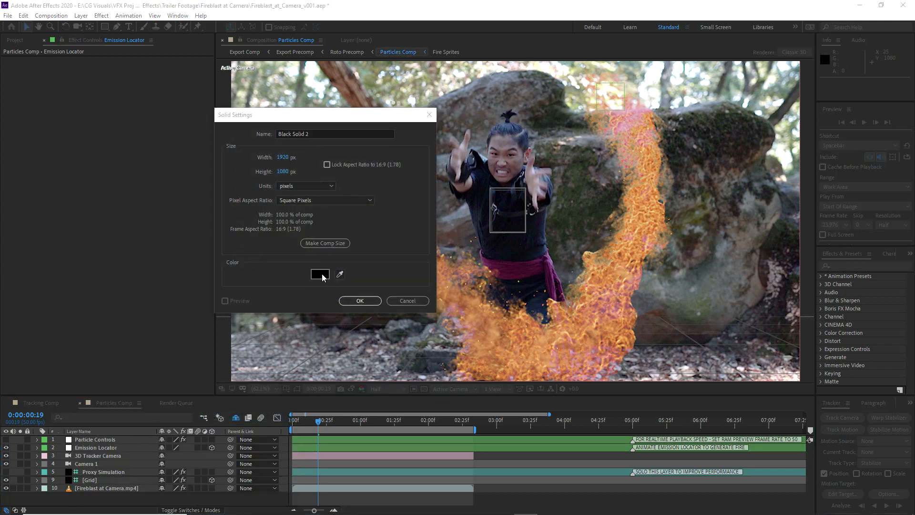
{"action": "left_click_drag", "start_coordinate": [359, 342], "coordinate": [501, 306]}
{"action": "left_click", "coordinate": [518, 334]}
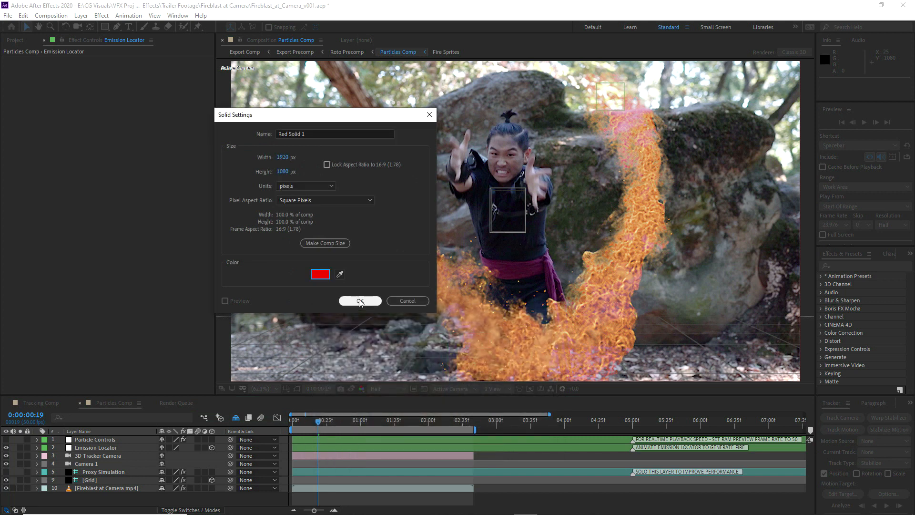
{"action": "left_click", "coordinate": [361, 300]}
Mask the red solid with a centred circle about 300 px wide and make it a 3D layer
{"action": "left_click_drag", "start_coordinate": [105, 26], "coordinate": [125, 47]}
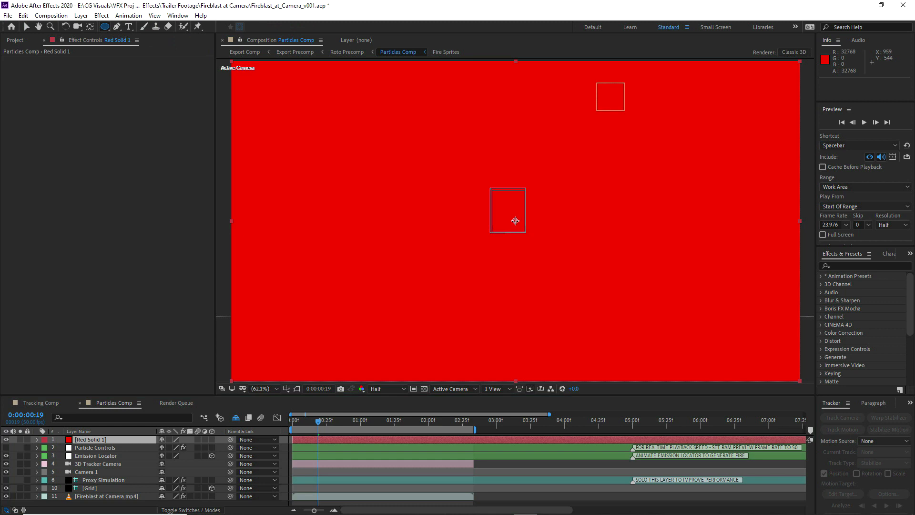
{"action": "left_click_drag", "start_coordinate": [515, 221], "coordinate": [471, 181]}
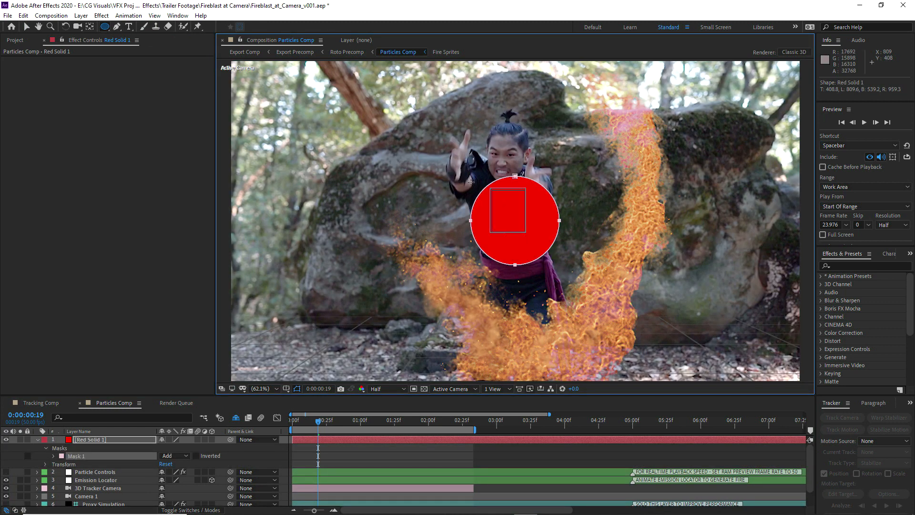
{"action": "left_click", "coordinate": [212, 439]}
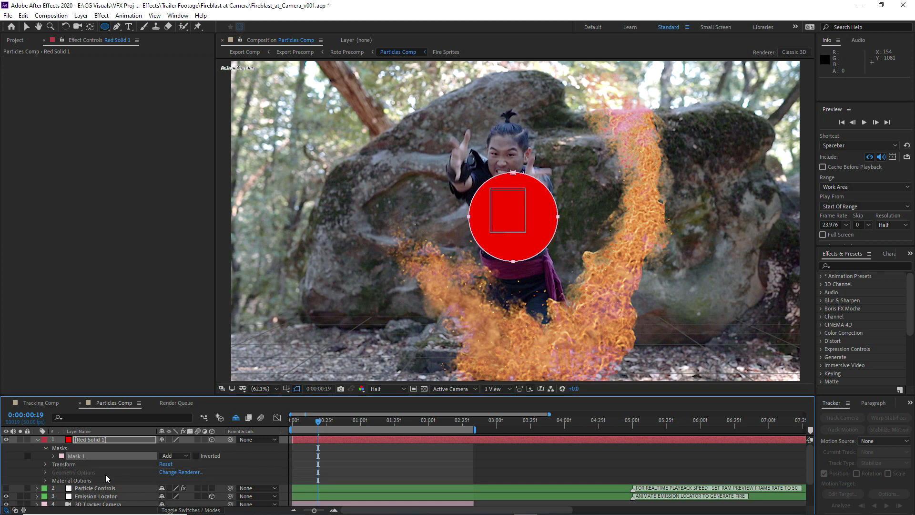
Solo the Fireblast at Camera.mp4 footage layer and rename the red solid as Emitter Ref
{"action": "scroll", "coordinate": [72, 478], "scroll_direction": "down", "scroll_amount": 3}
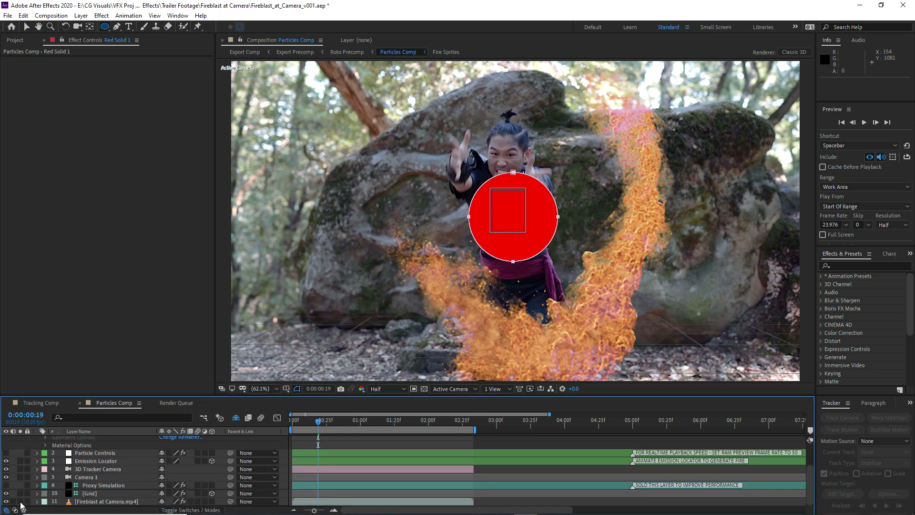
{"action": "left_click", "coordinate": [21, 501]}
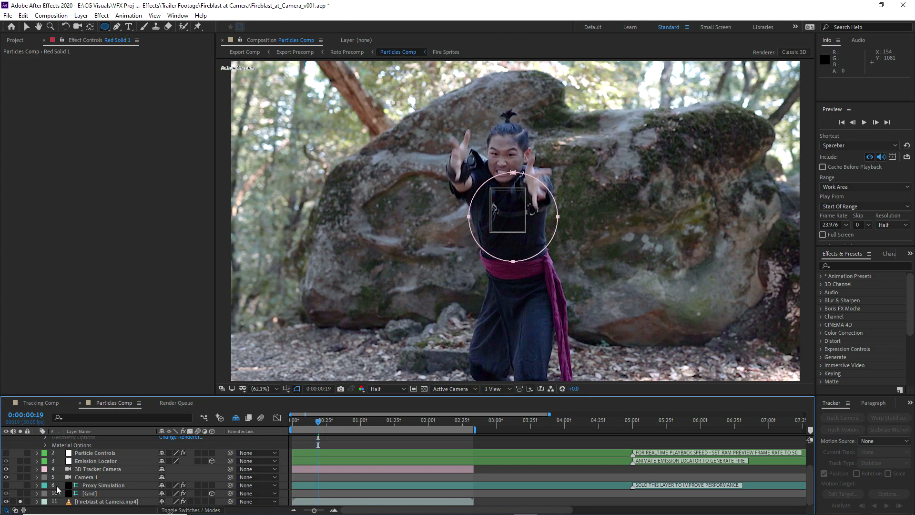
{"action": "scroll", "coordinate": [88, 479], "scroll_direction": "up", "scroll_amount": 2}
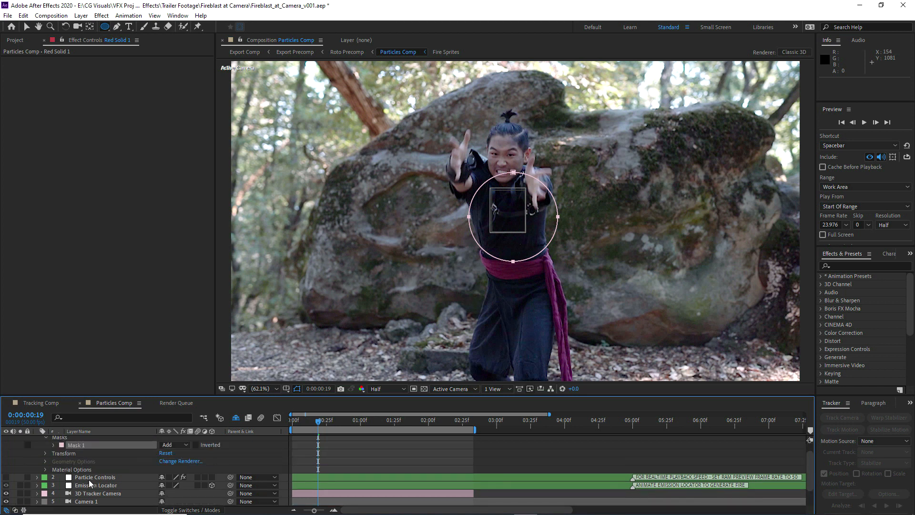
{"action": "left_click", "coordinate": [85, 438]}
{"action": "key", "text": "p"}
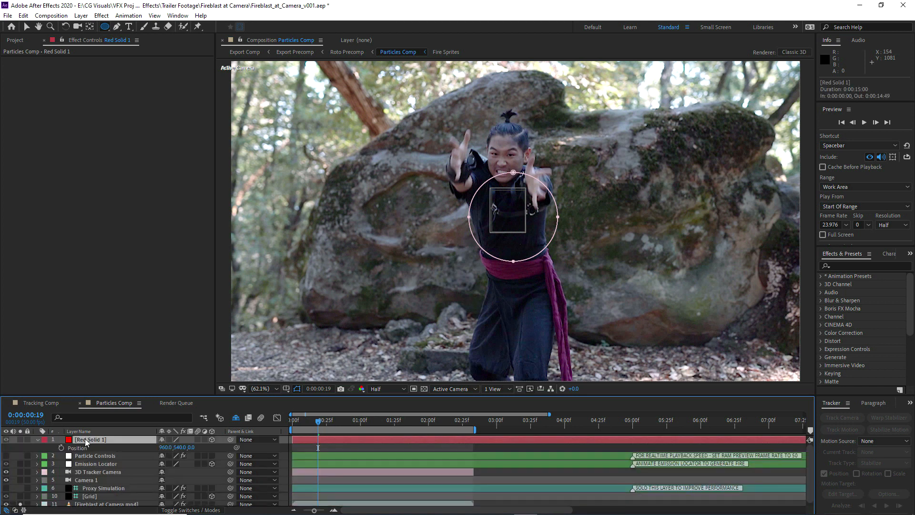
{"action": "key", "text": "Return"}
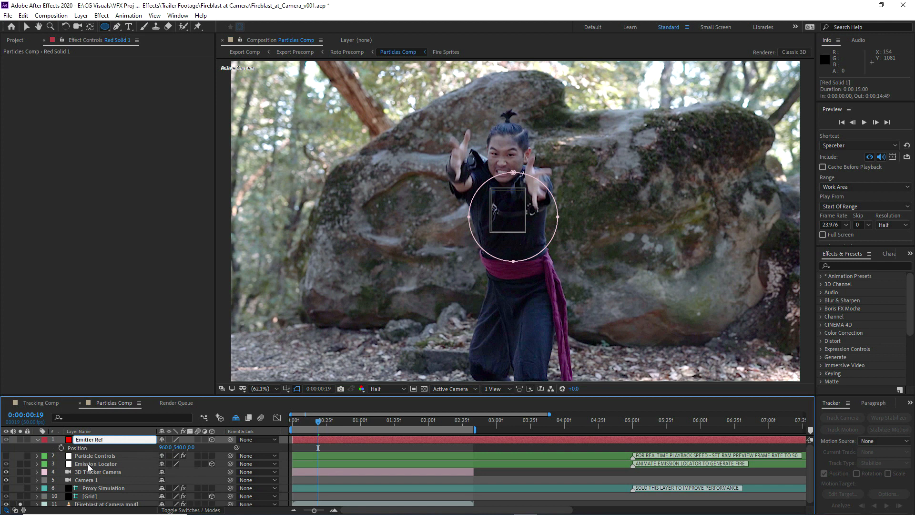
Link Emitter Ref's Position to the Emission Locator's Position with an expression
{"action": "left_click", "coordinate": [88, 464]}
{"action": "key", "text": "p"}
{"action": "left_click", "coordinate": [88, 440]}
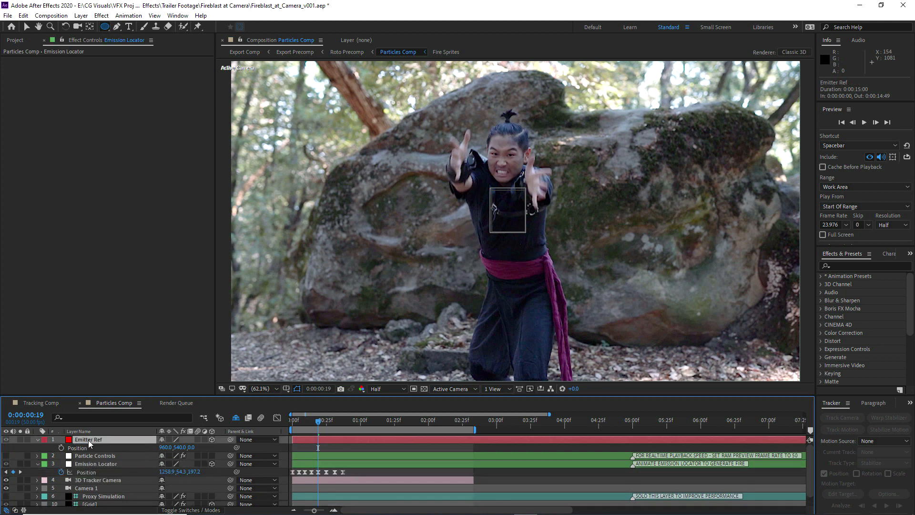
{"action": "left_click", "coordinate": [62, 448], "text": "alt"}
{"action": "left_click_drag", "start_coordinate": [186, 455], "coordinate": [87, 489]}
{"action": "left_click_drag", "start_coordinate": [296, 394], "coordinate": [297, 375]}
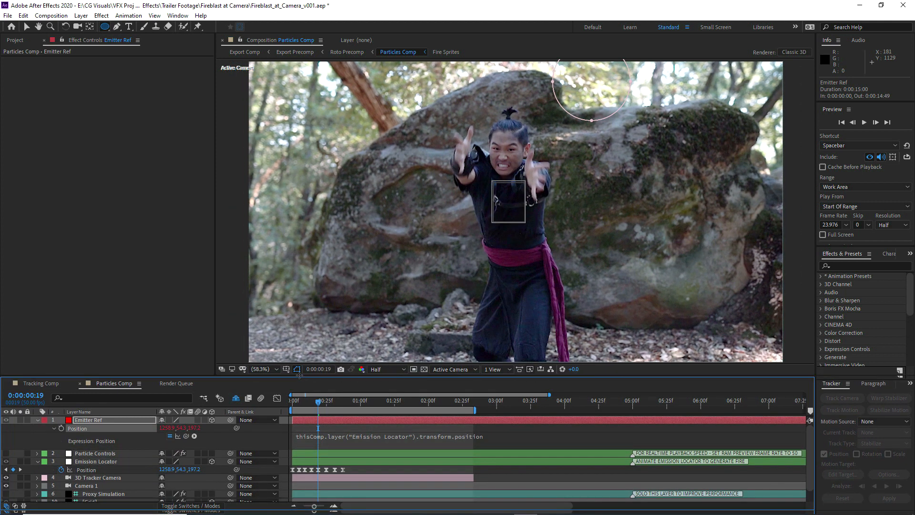
Solo Emitter Ref as well and, at the first frame, change its blending mode so the footage shows through the red circle
{"action": "left_click", "coordinate": [20, 419]}
{"action": "key", "text": "Home"}
{"action": "right_click", "coordinate": [102, 419]}
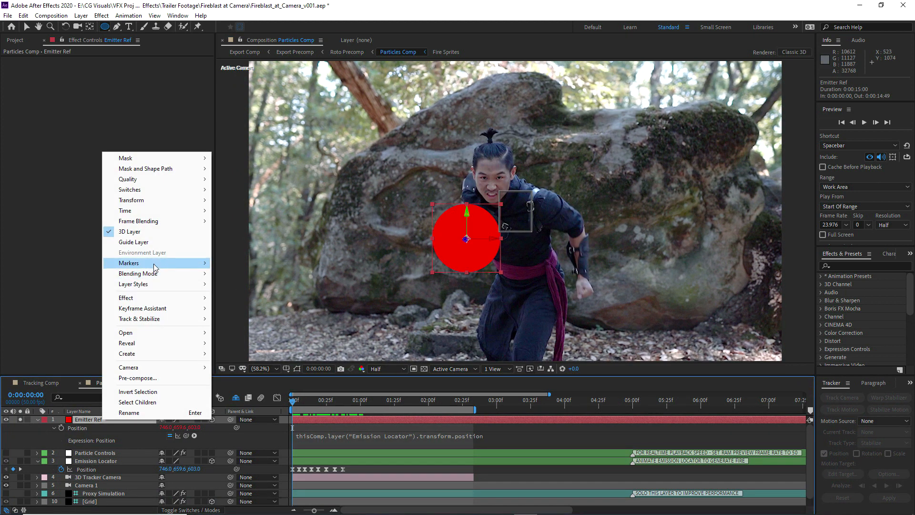
{"action": "mouse_move", "coordinate": [138, 273]}
{"action": "left_click", "coordinate": [243, 219]}
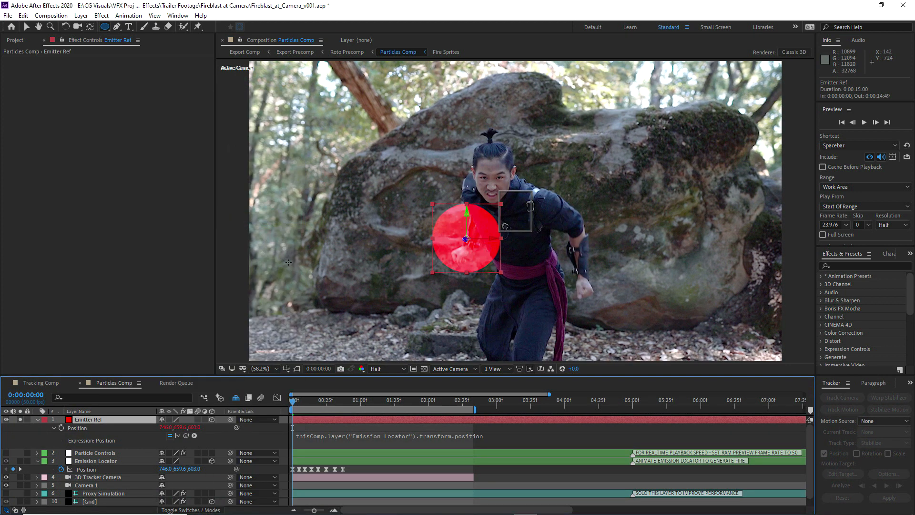
Shift all Fire Emission Rate and Fire Buoyancy keyframes of Particle Controls slightly later, using 0:00:00:10 as the reference time
{"action": "left_click", "coordinate": [120, 461]}
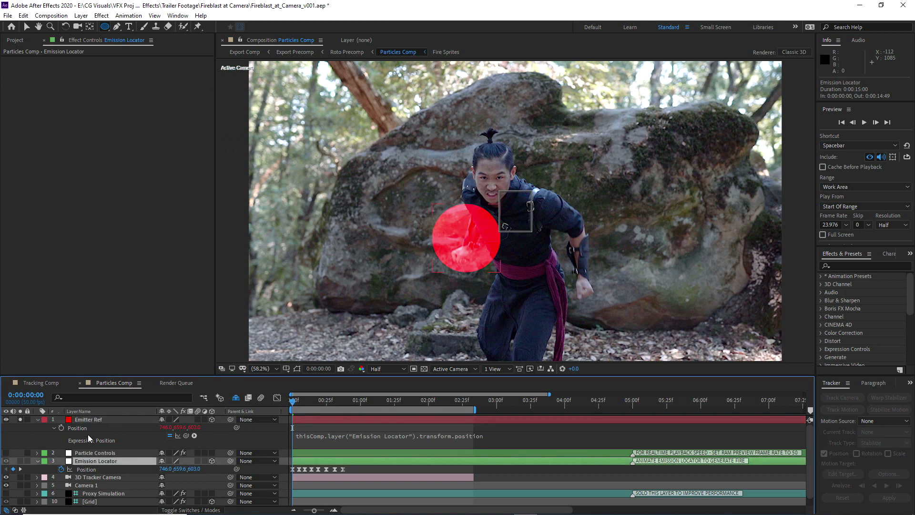
{"action": "left_click", "coordinate": [38, 419]}
{"action": "left_click", "coordinate": [95, 427]}
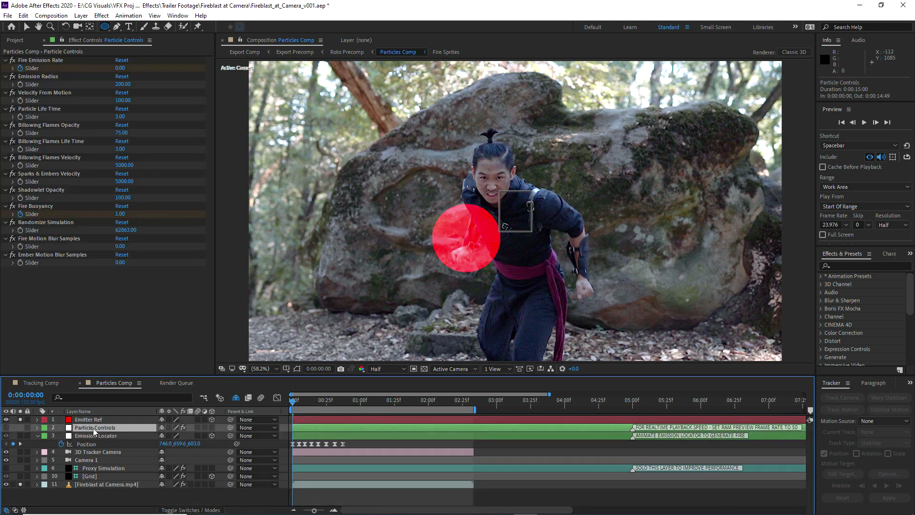
{"action": "key", "text": "u"}
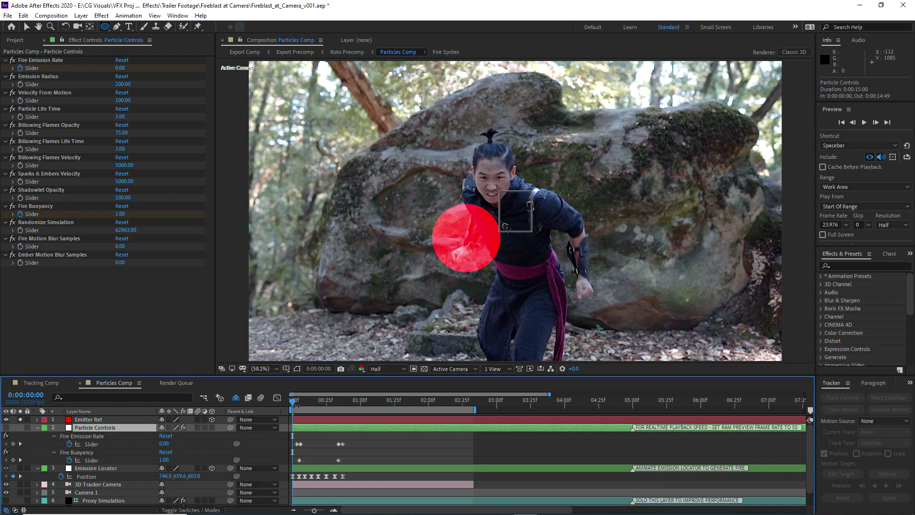
{"action": "left_click_drag", "start_coordinate": [293, 401], "coordinate": [306, 401]}
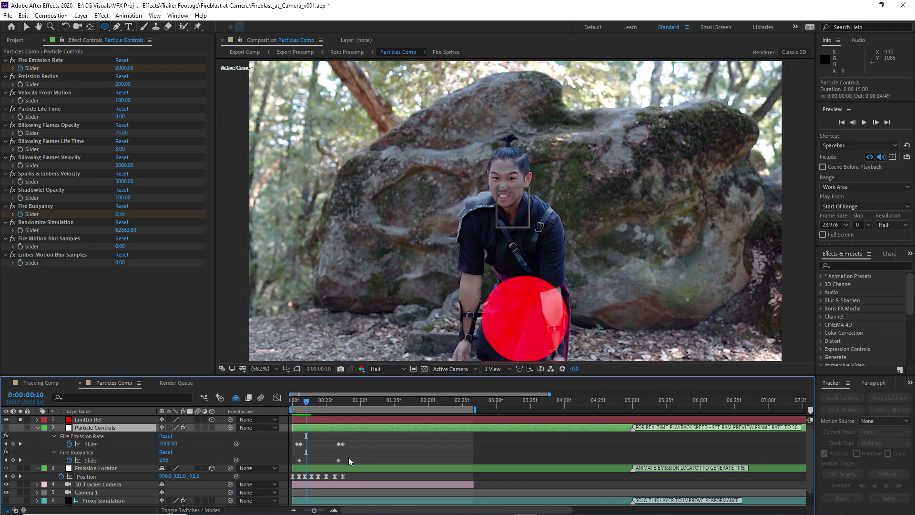
{"action": "left_click_drag", "start_coordinate": [350, 463], "coordinate": [307, 446]}
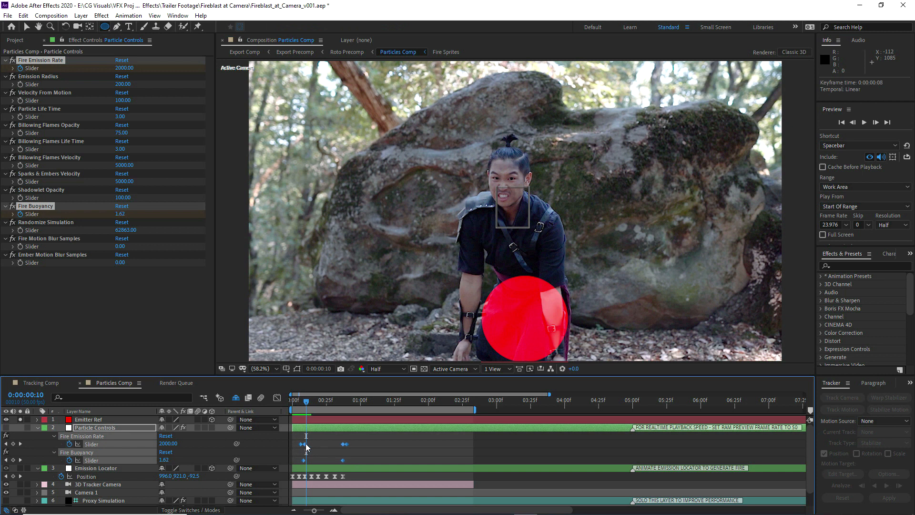
Solo the Emission Locator and remove all its Position keyframes
{"action": "left_click", "coordinate": [127, 469]}
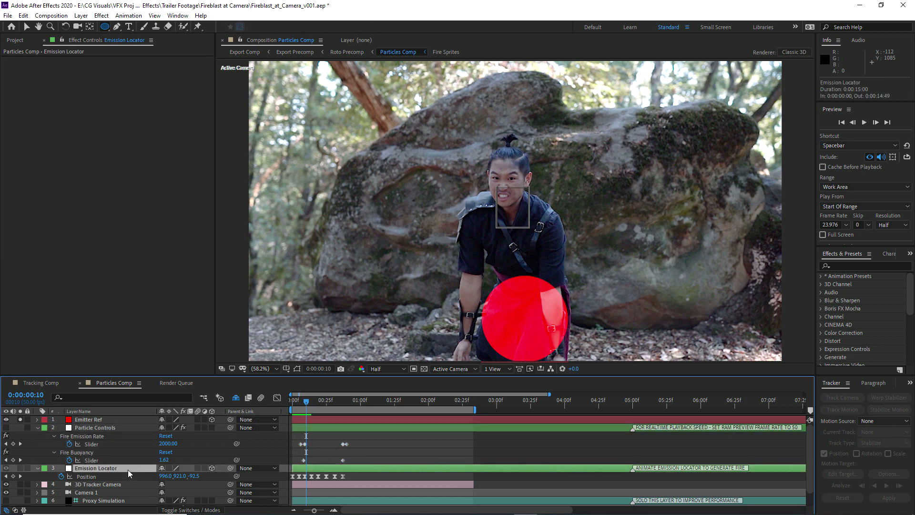
{"action": "left_click", "coordinate": [20, 468]}
{"action": "left_click", "coordinate": [61, 476]}
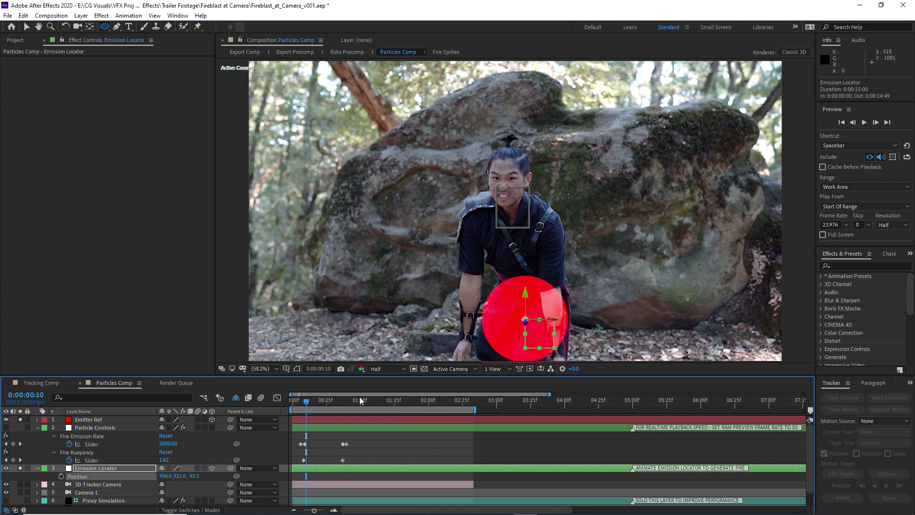
{"action": "key", "text": "space"}
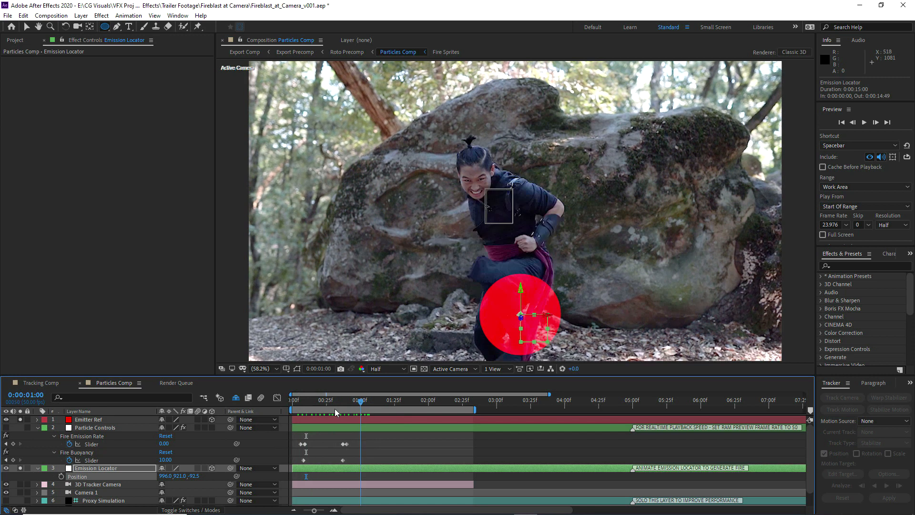
At 0:00:00:02, move the Emission Locator beside the actor's hand, about 699, 798, 772, and start keyframing its Position
{"action": "left_click_drag", "start_coordinate": [446, 398], "coordinate": [295, 417]}
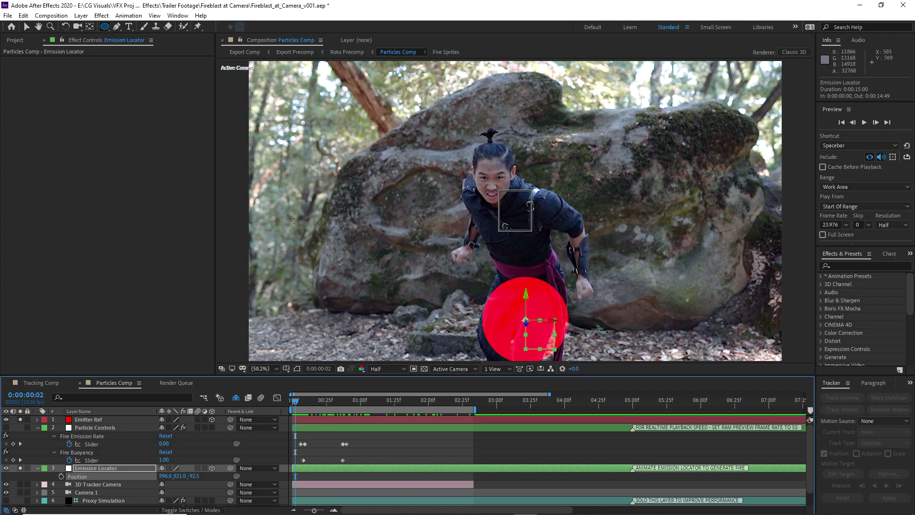
{"action": "key", "text": "v"}
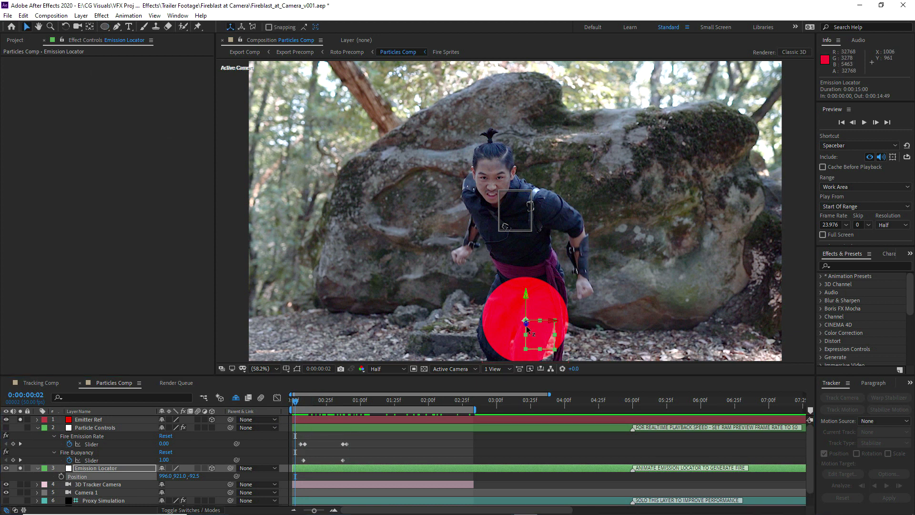
{"action": "left_click_drag", "start_coordinate": [526, 326], "coordinate": [468, 281]}
{"action": "left_click", "coordinate": [61, 476]}
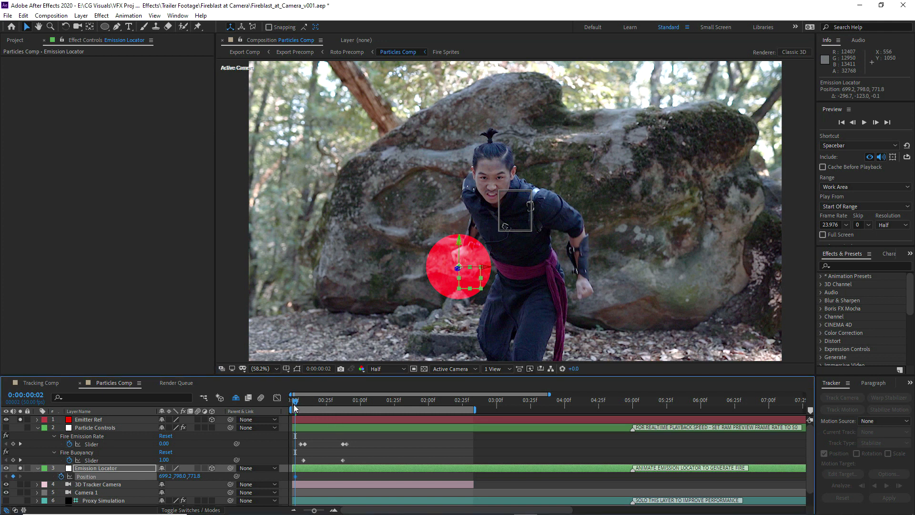
Keyframe the Emission Locator down at the ground hand at 0:00:00:12, about 746, 1087, 44, and up at the raised hands at 0:00:00:20
{"action": "left_click_drag", "start_coordinate": [299, 401], "coordinate": [309, 402]}
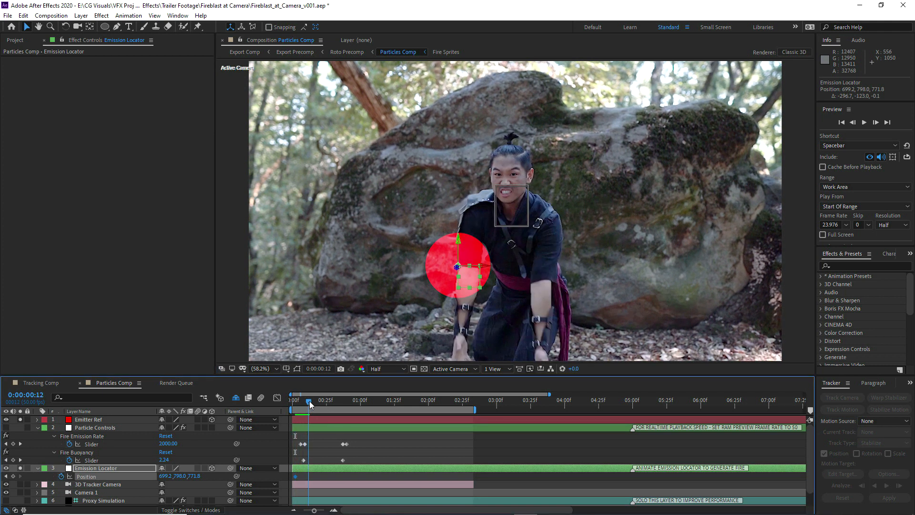
{"action": "left_click_drag", "start_coordinate": [456, 271], "coordinate": [460, 372]}
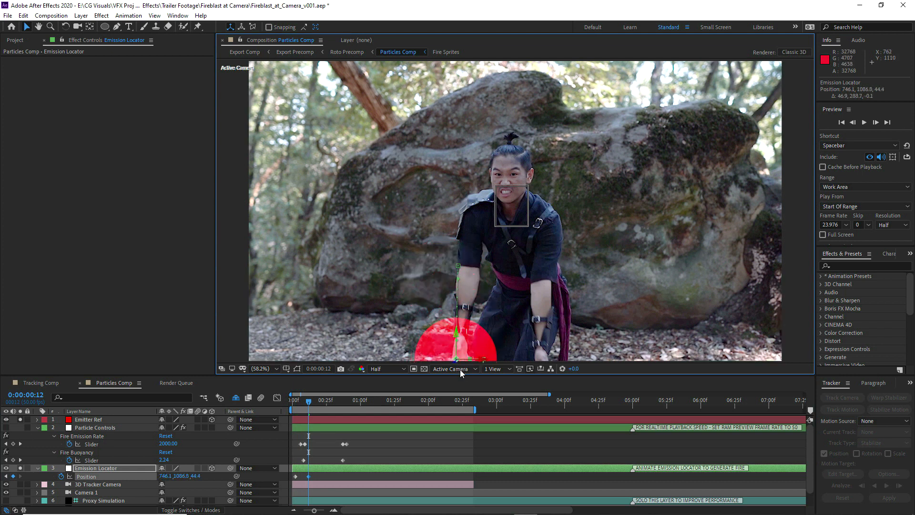
{"action": "left_click_drag", "start_coordinate": [312, 403], "coordinate": [319, 405]}
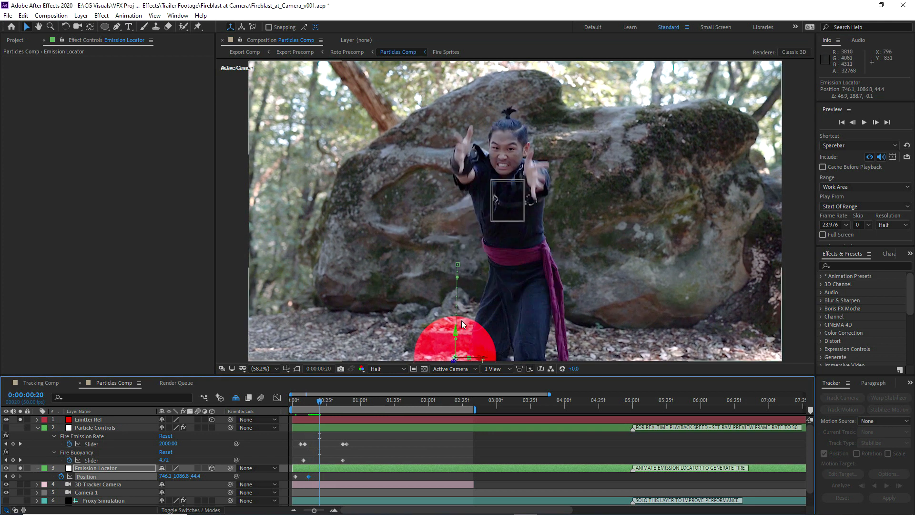
{"action": "left_click_drag", "start_coordinate": [455, 330], "coordinate": [474, 166]}
Keyframe the Emission Locator's Position at 0:00:00:30, about 628, 227, -446, and at 0:00:00:43, about 743, 631, 1510
{"action": "left_click_drag", "start_coordinate": [320, 406], "coordinate": [334, 406]}
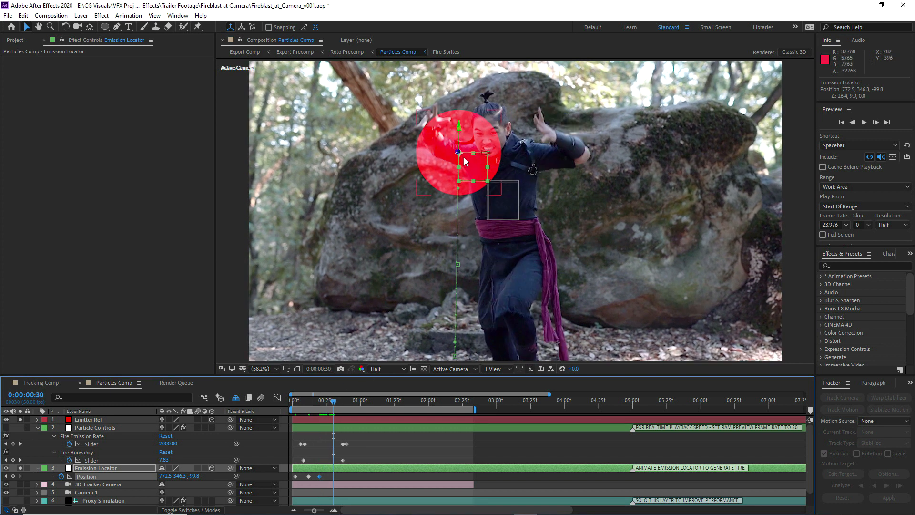
{"action": "left_click_drag", "start_coordinate": [467, 161], "coordinate": [443, 149]}
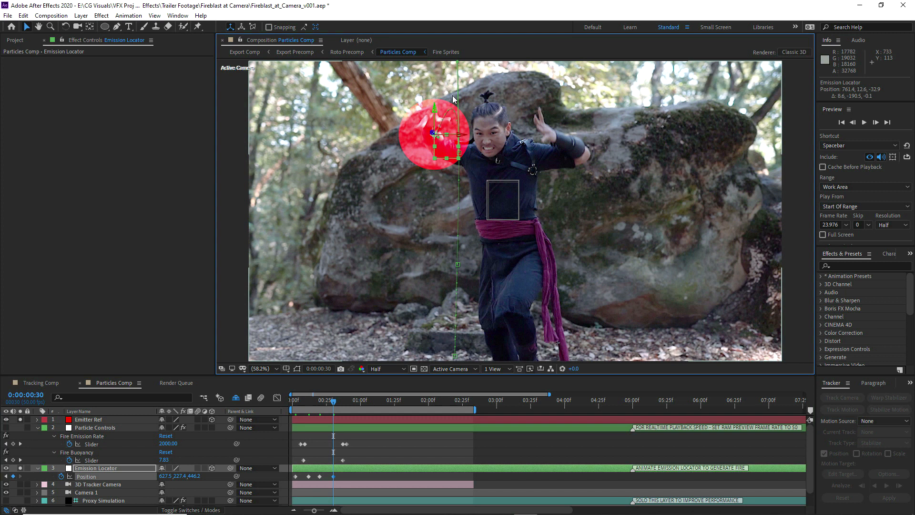
{"action": "left_click_drag", "start_coordinate": [334, 403], "coordinate": [351, 403]}
{"action": "left_click_drag", "start_coordinate": [440, 148], "coordinate": [652, 123]}
{"action": "left_click_drag", "start_coordinate": [473, 215], "coordinate": [433, 215]}
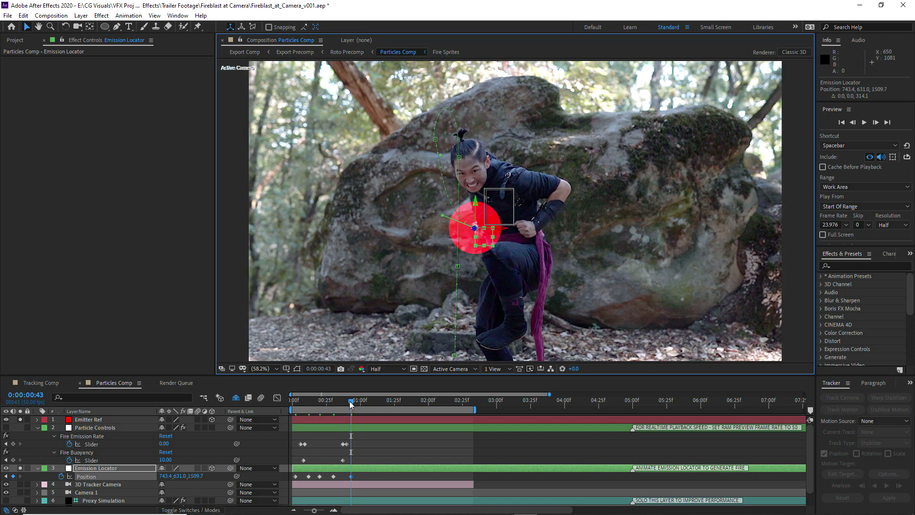
Keyframe the Emission Locator's Position at 0:00:01:00, about 774, 675, 1510, and at 0:00:01:19 toward the camera, about 845, 661, -1269
{"action": "left_click_drag", "start_coordinate": [351, 404], "coordinate": [360, 404]}
{"action": "left_click_drag", "start_coordinate": [482, 237], "coordinate": [487, 245]}
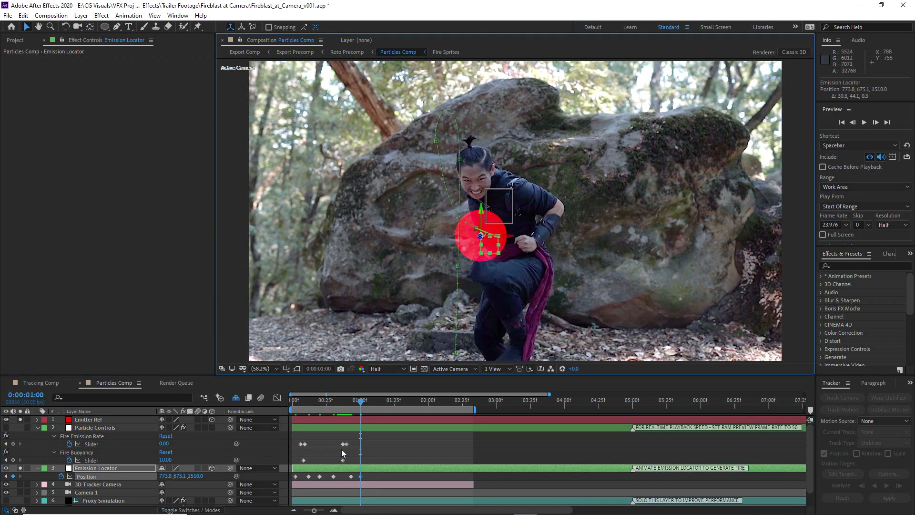
{"action": "left_click_drag", "start_coordinate": [364, 401], "coordinate": [386, 400]}
{"action": "left_click_drag", "start_coordinate": [481, 232], "coordinate": [128, 362]}
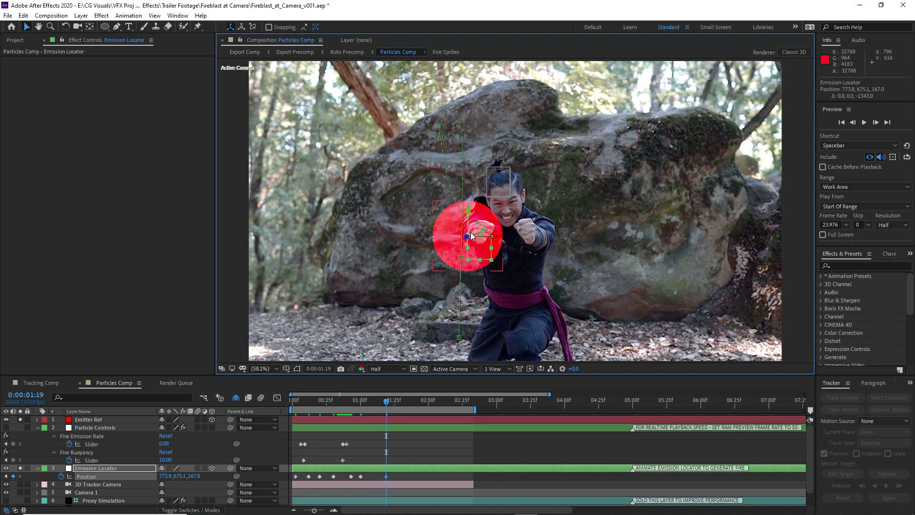
{"action": "left_click_drag", "start_coordinate": [466, 237], "coordinate": [489, 255]}
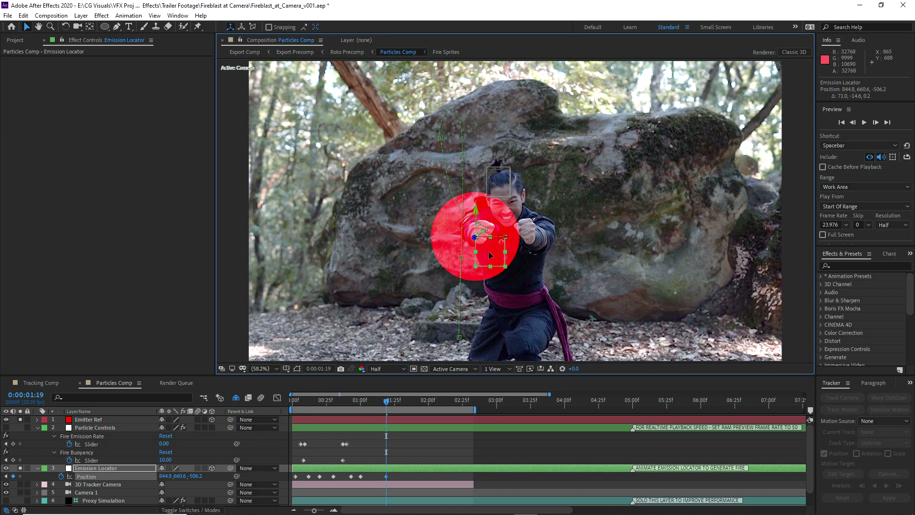
{"action": "left_click_drag", "start_coordinate": [298, 402], "coordinate": [356, 410]}
{"action": "left_click_drag", "start_coordinate": [367, 414], "coordinate": [386, 414]}
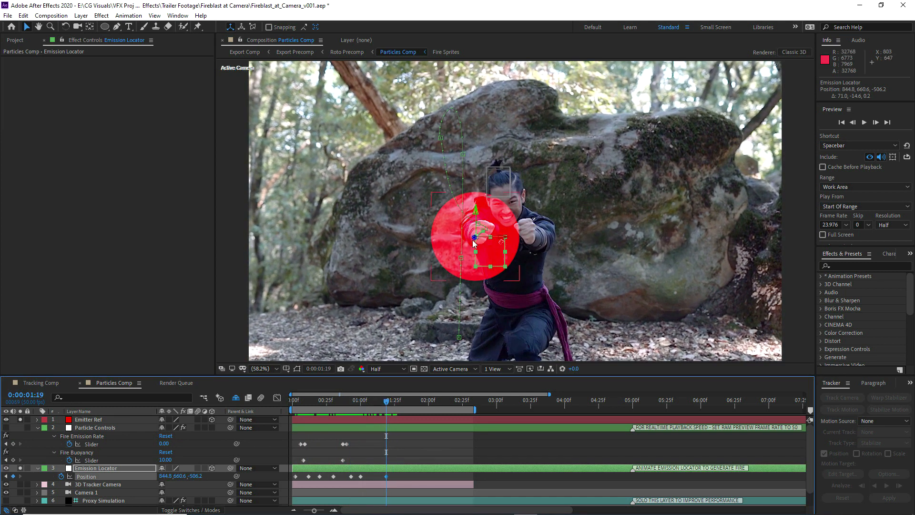
{"action": "left_click_drag", "start_coordinate": [475, 240], "coordinate": [481, 319]}
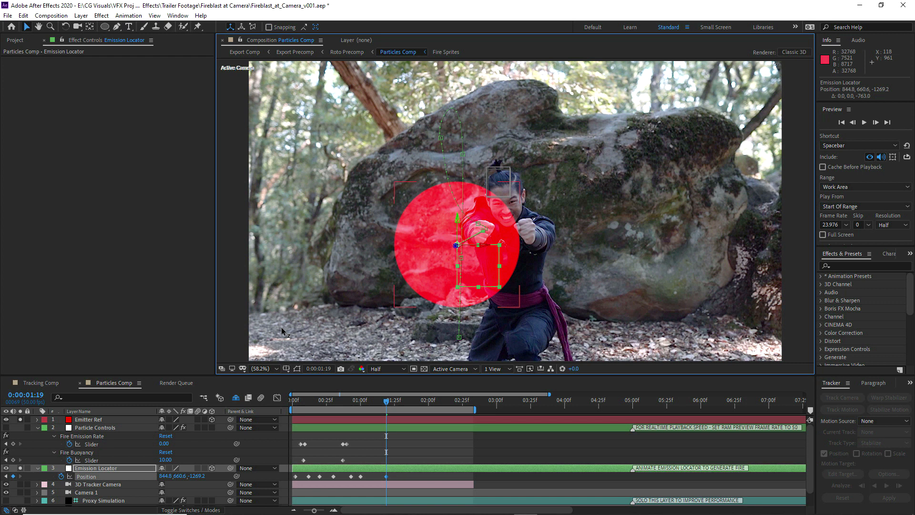
Set the temporal and spatial interpolation of all Emission Locator Position keyframes to Continuous Bezier
{"action": "left_click_drag", "start_coordinate": [398, 473], "coordinate": [281, 501]}
{"action": "right_click", "coordinate": [295, 476]}
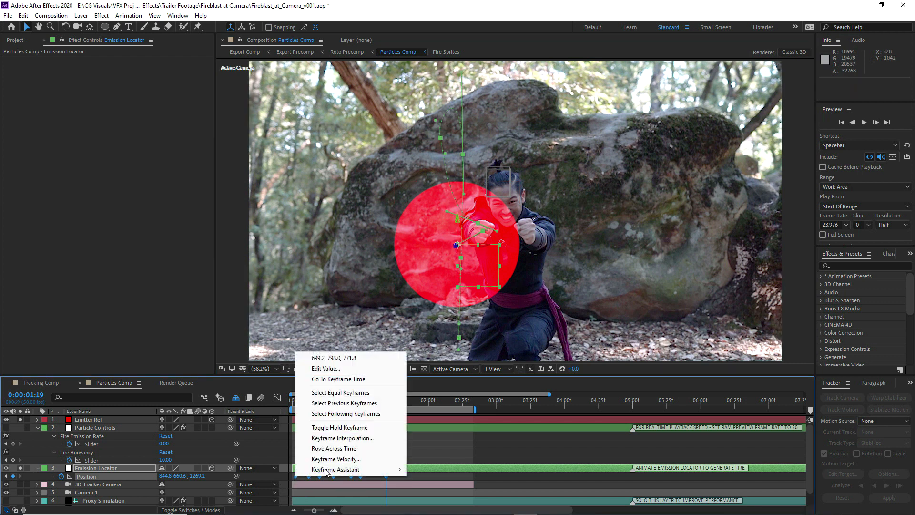
{"action": "left_click", "coordinate": [342, 437]}
{"action": "left_click", "coordinate": [458, 215]}
{"action": "left_click", "coordinate": [474, 258]}
{"action": "left_click", "coordinate": [486, 243]}
{"action": "left_click", "coordinate": [470, 286]}
{"action": "left_click", "coordinate": [460, 305]}
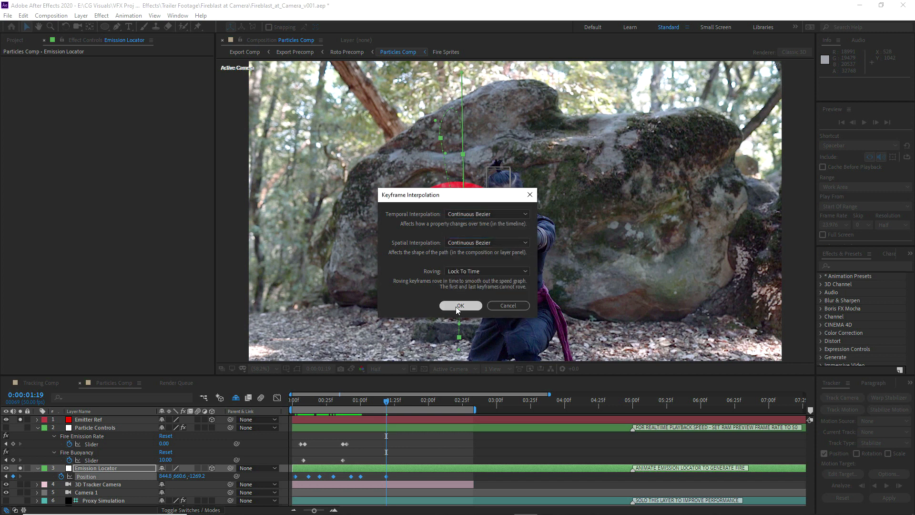
Switch the composition view to Top to examine the Emission Locator's whole motion path
{"action": "left_click", "coordinate": [450, 368]}
{"action": "left_click", "coordinate": [443, 436]}
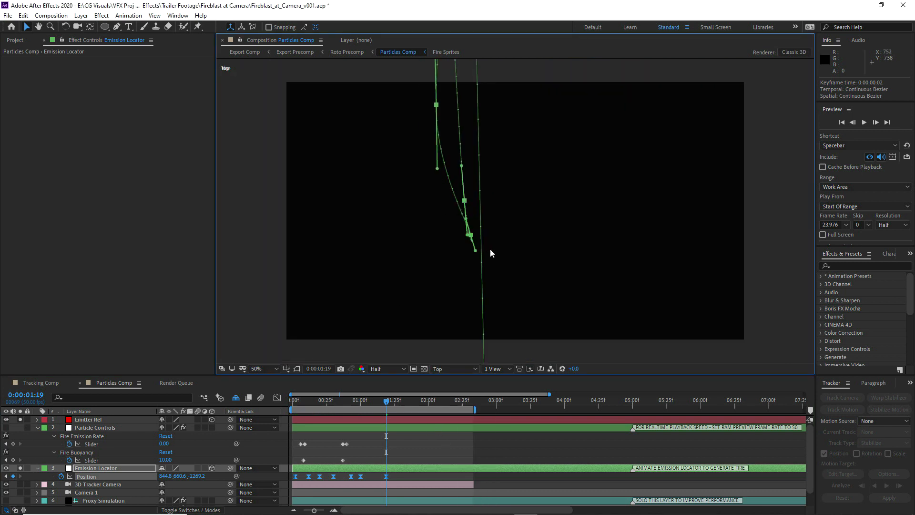
{"action": "scroll", "coordinate": [489, 249], "scroll_direction": "down", "scroll_amount": 5}
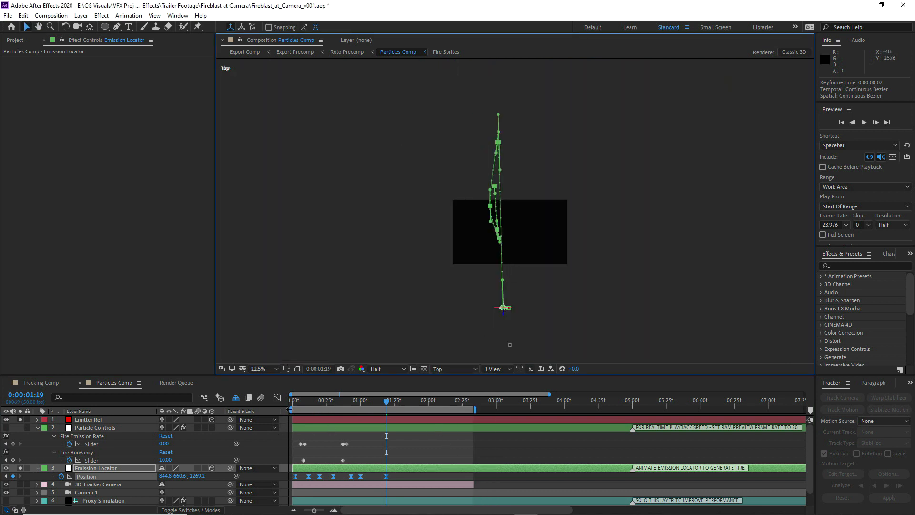
Scrub the Emission Locator's animation in Top view, switch to the Left view and examine its motion path there
{"action": "left_click_drag", "start_coordinate": [293, 402], "coordinate": [380, 401]}
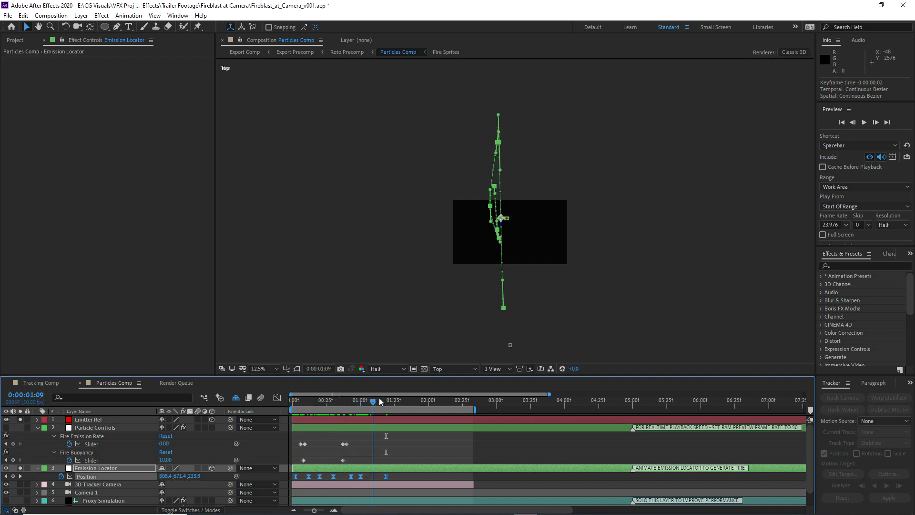
{"action": "left_click", "coordinate": [439, 368]}
{"action": "left_click", "coordinate": [448, 425]}
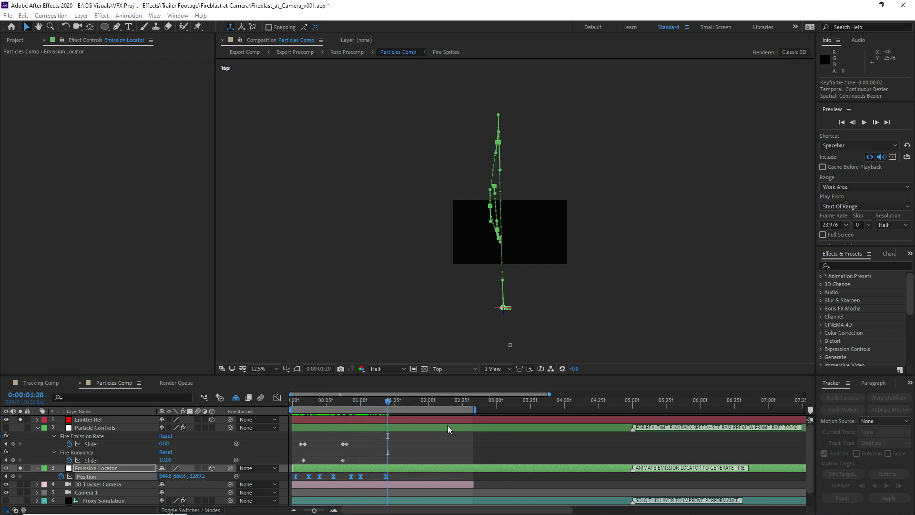
{"action": "left_click_drag", "start_coordinate": [297, 406], "coordinate": [363, 403]}
{"action": "key", "text": "period"}
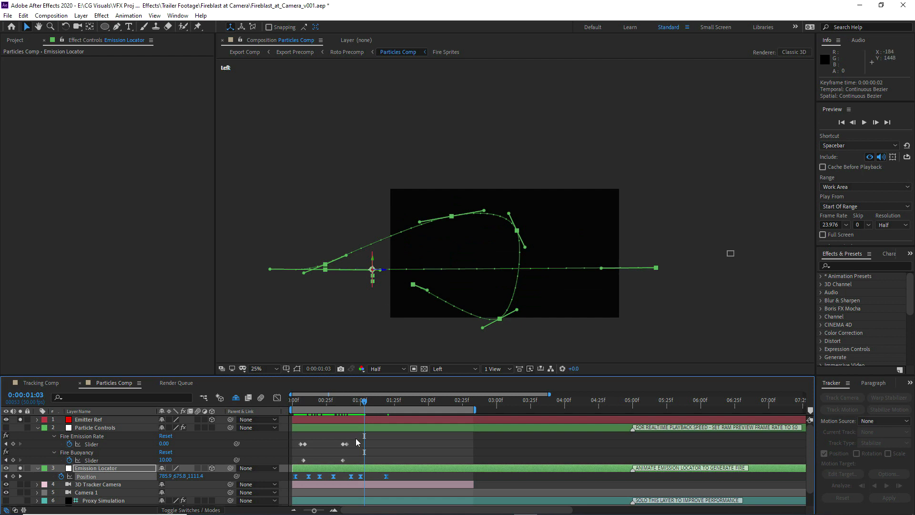
In the Left view, move the Emission Locator's Position keyframe at 0:00:01:00 to about 774, 731, 1494 and shorten its path handle
{"action": "left_click", "coordinate": [384, 449]}
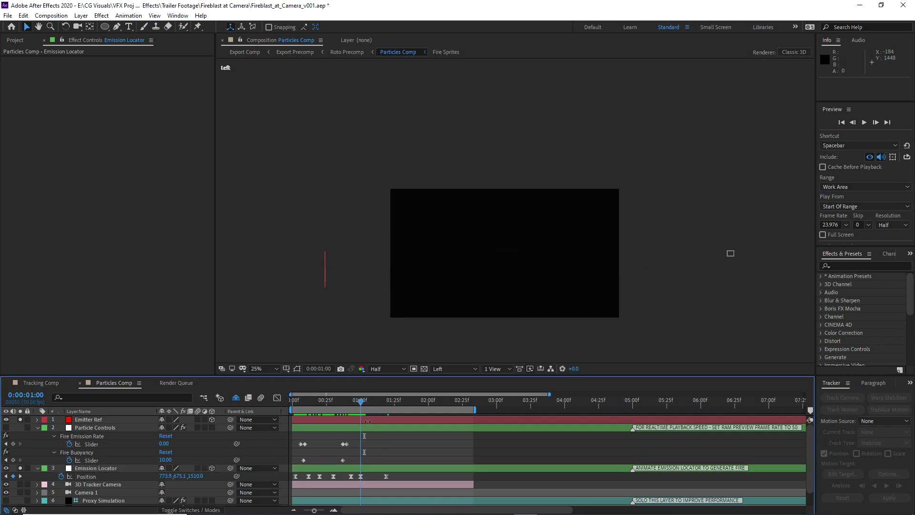
{"action": "left_click", "coordinate": [368, 469]}
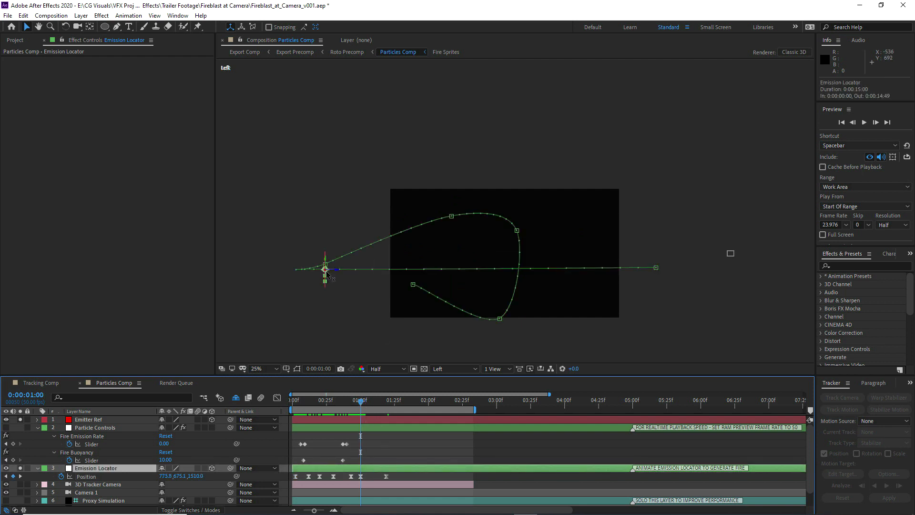
{"action": "left_click_drag", "start_coordinate": [326, 275], "coordinate": [300, 279]}
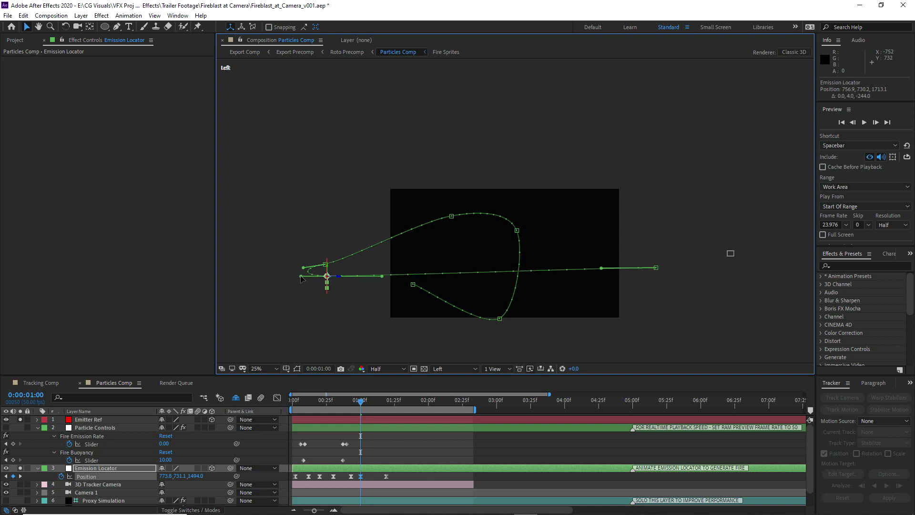
Switch back to the Active Camera view, fit the frame and preview how the red emitter circle follows the hand
{"action": "left_click", "coordinate": [464, 369]}
{"action": "left_click", "coordinate": [461, 382]}
{"action": "scroll", "coordinate": [480, 313], "scroll_direction": "up", "scroll_amount": 2}
{"action": "left_click", "coordinate": [262, 369]}
{"action": "left_click", "coordinate": [268, 200]}
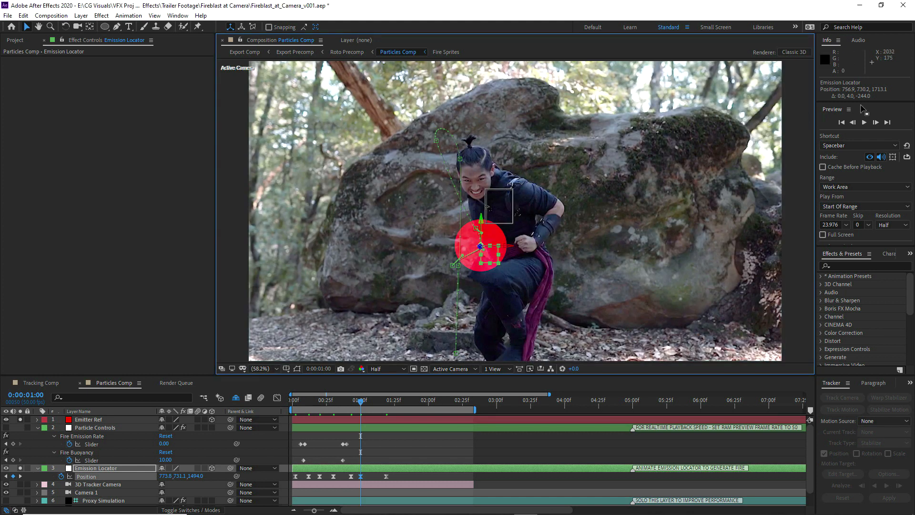
{"action": "left_click", "coordinate": [866, 123]}
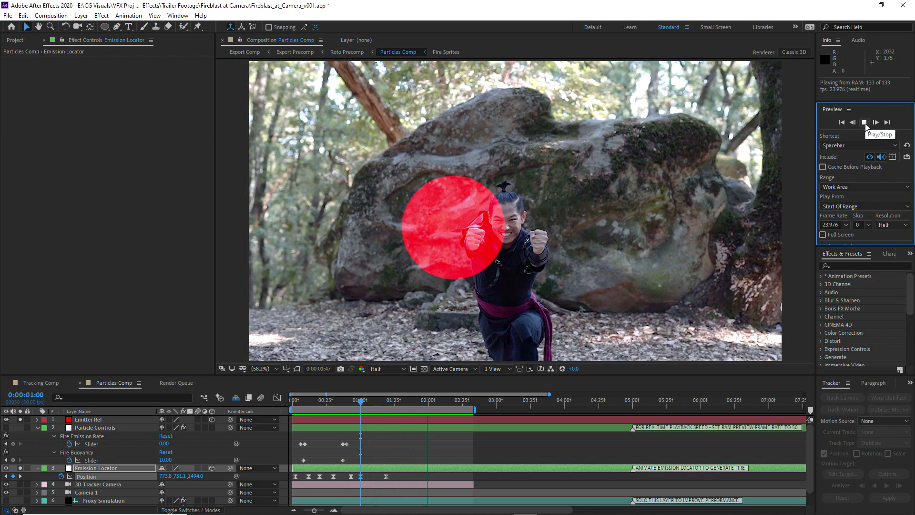
{"action": "left_click", "coordinate": [866, 124]}
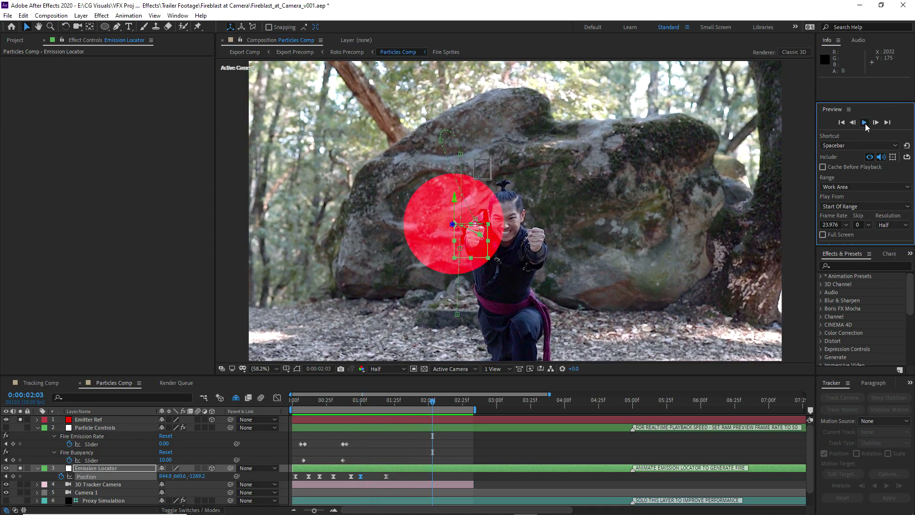
{"action": "left_click", "coordinate": [867, 124]}
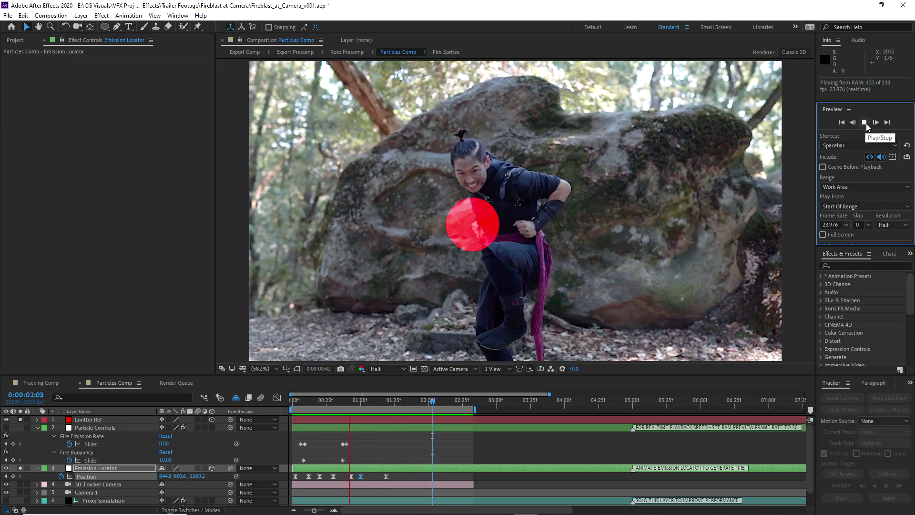
{"action": "left_click", "coordinate": [866, 124]}
Check the composition's frame rate, set the preview frame rate to 50 and play the animation
{"action": "left_click", "coordinate": [51, 15]}
{"action": "left_click", "coordinate": [71, 39]}
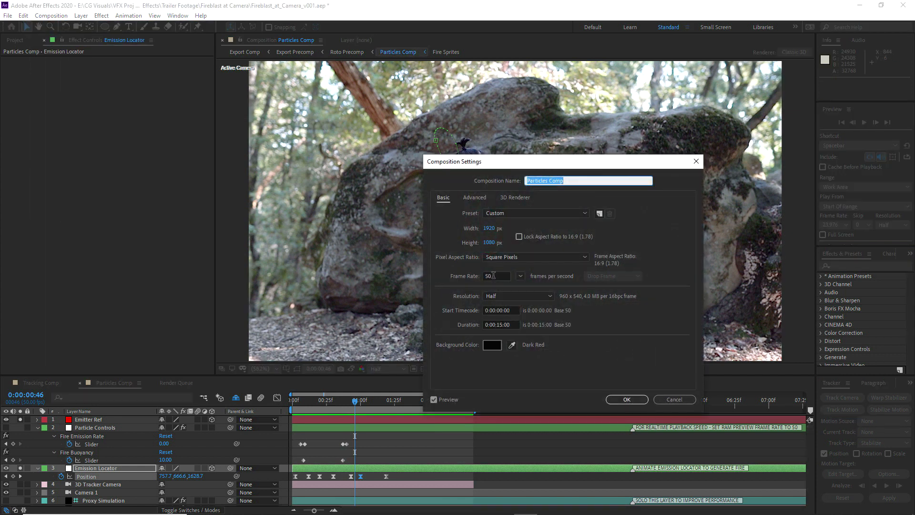
{"action": "left_click", "coordinate": [489, 276]}
{"action": "left_click", "coordinate": [622, 402]}
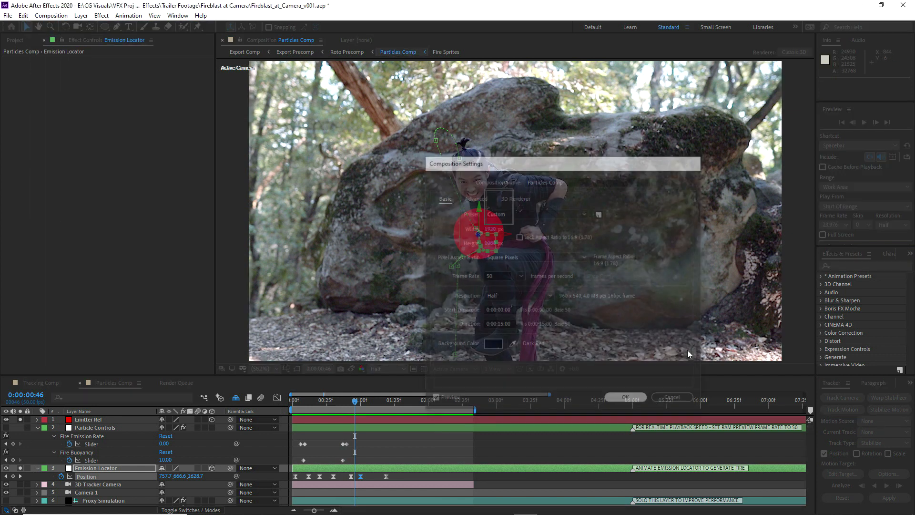
{"action": "left_click", "coordinate": [863, 123]}
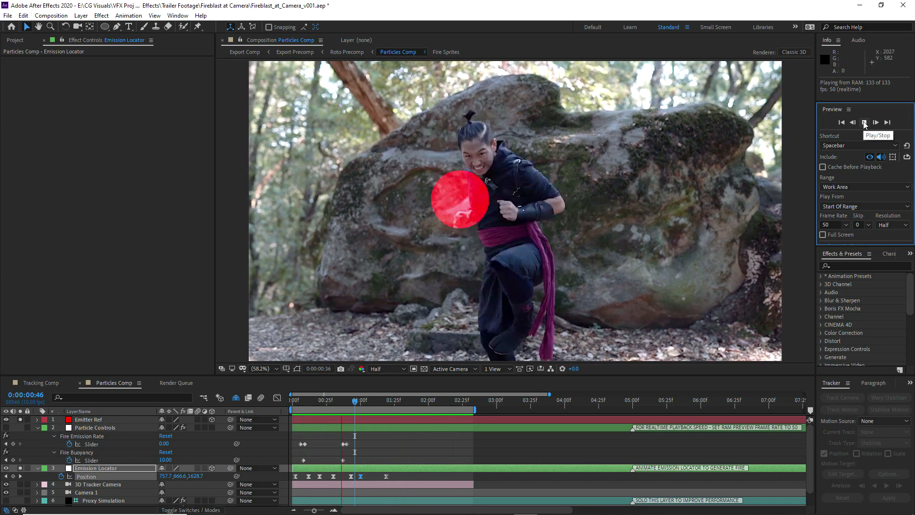
{"action": "left_click", "coordinate": [864, 123]}
Adjust the motion path around 0:00:01:00 and move the Emission Locator's Position at 0:00:01:19 to about 882, 654, -1269
{"action": "left_click_drag", "start_coordinate": [473, 269], "coordinate": [489, 266]}
{"action": "scroll", "coordinate": [485, 247], "scroll_direction": "up", "scroll_amount": 2}
{"action": "mouse_move", "coordinate": [361, 402]}
{"action": "left_mouse_down"}
{"action": "mouse_move", "coordinate": [376, 400]}
{"action": "mouse_move", "coordinate": [362, 403]}
{"action": "left_mouse_up"}
{"action": "left_click_drag", "start_coordinate": [462, 281], "coordinate": [450, 282]}
{"action": "left_click_drag", "start_coordinate": [362, 401], "coordinate": [386, 404]}
{"action": "left_click_drag", "start_coordinate": [453, 258], "coordinate": [439, 253]}
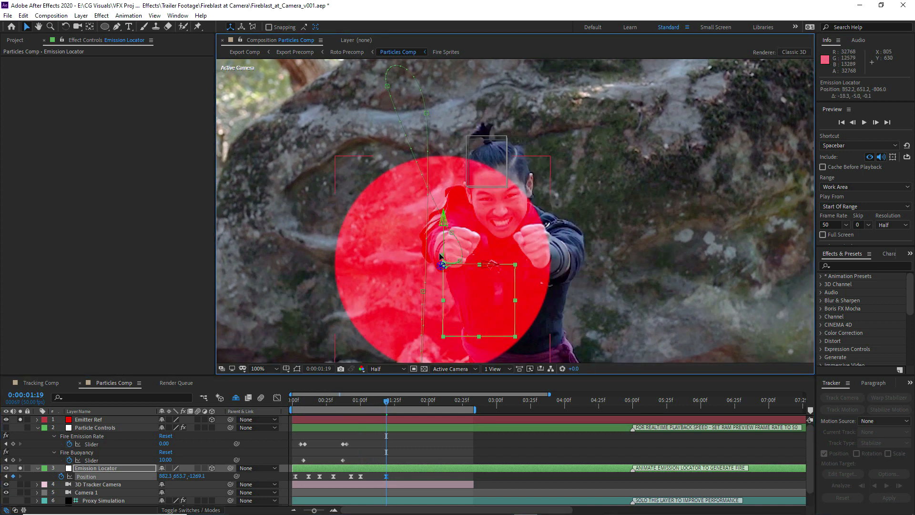
Reshape the Emission Locator's motion-path handles at the 0:00:00:43 and 0:00:00:30 Position keyframes
{"action": "left_click_drag", "start_coordinate": [386, 401], "coordinate": [350, 404]}
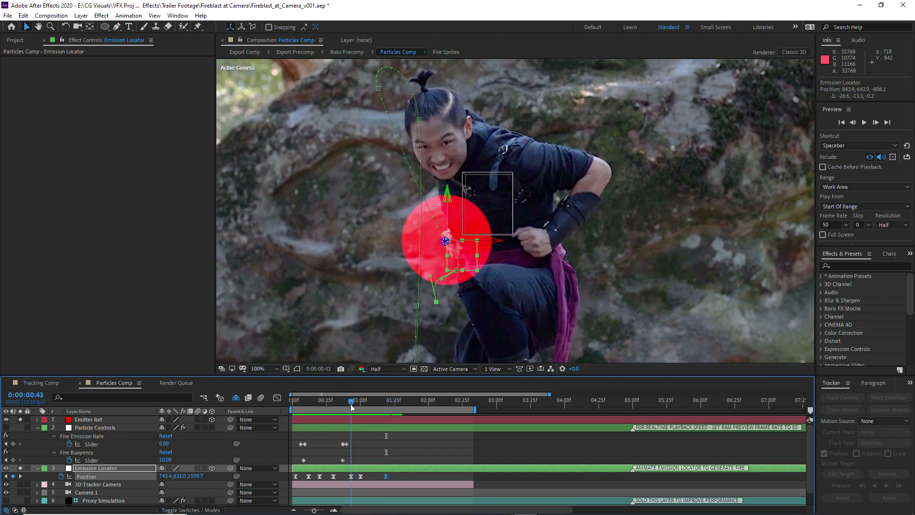
{"action": "left_click", "coordinate": [351, 477]}
{"action": "left_click_drag", "start_coordinate": [439, 230], "coordinate": [430, 217]}
{"action": "left_click_drag", "start_coordinate": [388, 110], "coordinate": [385, 152]}
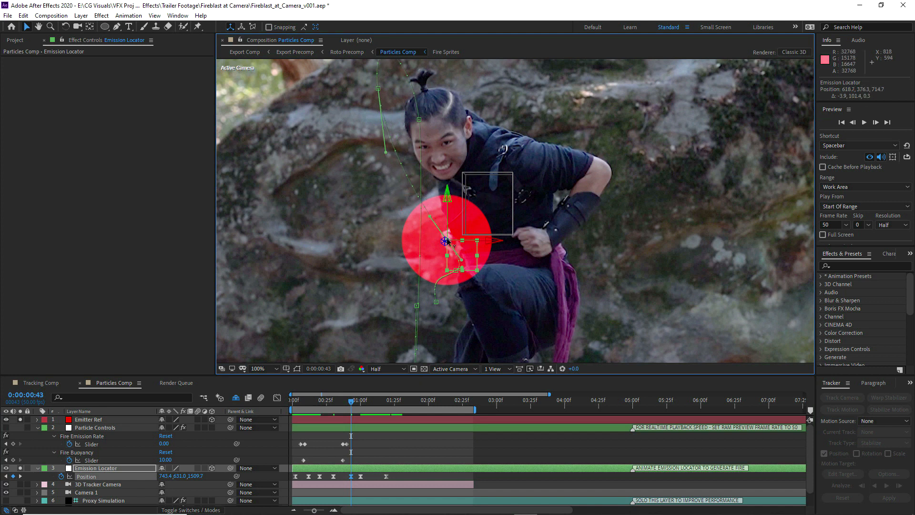
Add an Emission Locator Position keyframe at 0:00:00:36, about 655, 508, 942, over the actor's fist
{"action": "left_click_drag", "start_coordinate": [352, 399], "coordinate": [341, 398]}
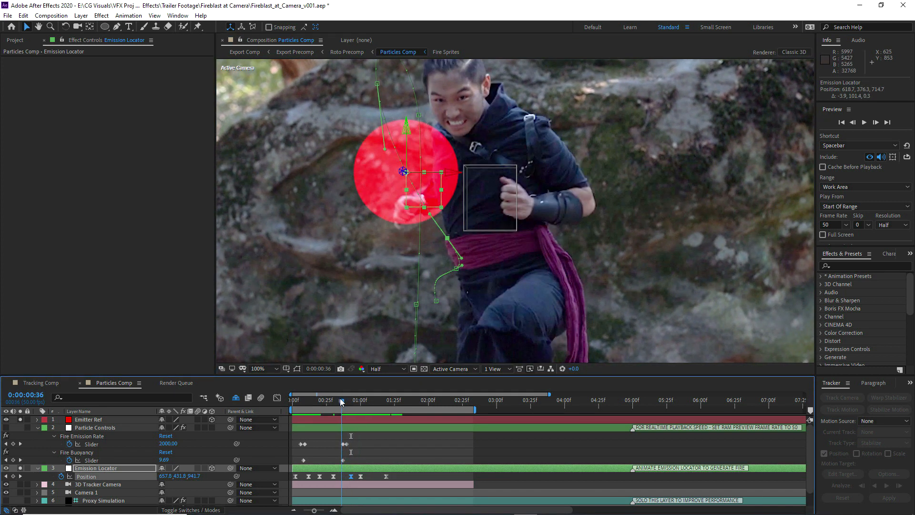
{"action": "left_click_drag", "start_coordinate": [414, 202], "coordinate": [439, 228]}
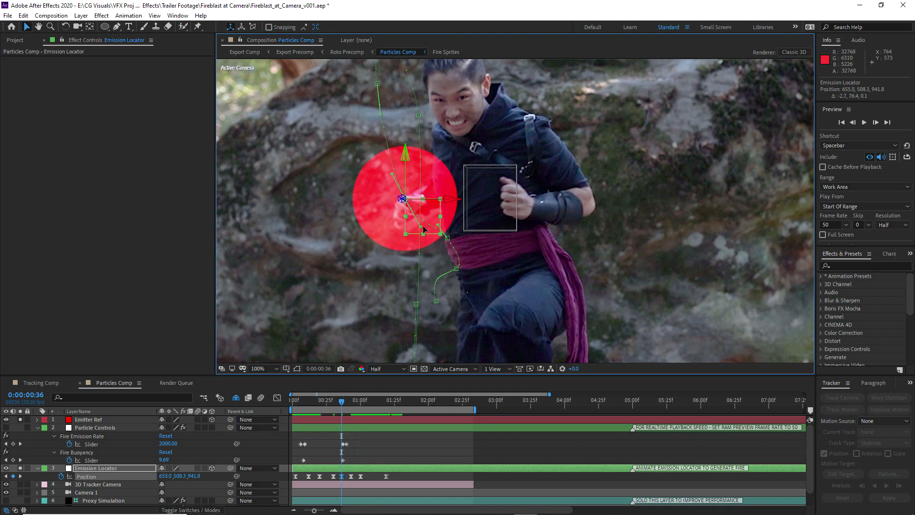
{"action": "left_click_drag", "start_coordinate": [341, 401], "coordinate": [333, 401]}
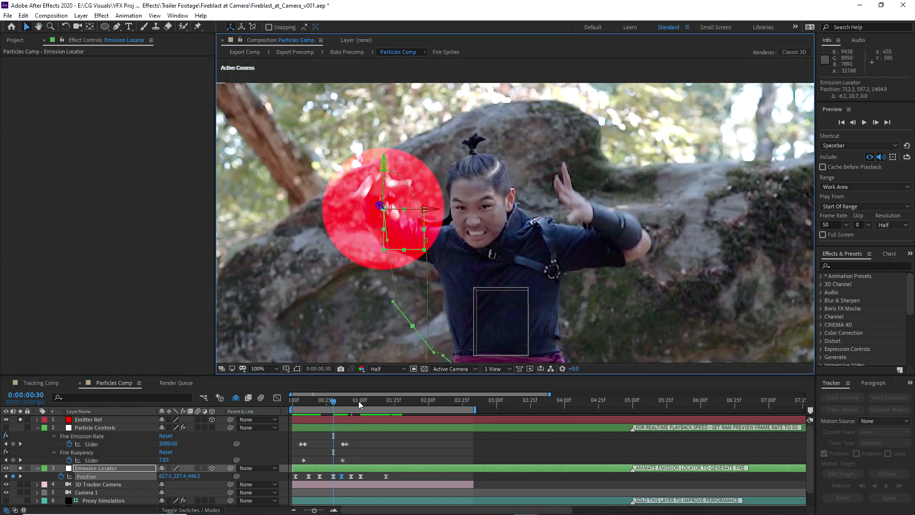
Reshape the motion-path handles of the Emission Locator's third Position keyframe so the path follows the raised hand
{"action": "left_click_drag", "start_coordinate": [333, 401], "coordinate": [320, 401]}
{"action": "left_click_drag", "start_coordinate": [441, 256], "coordinate": [455, 253]}
{"action": "left_click_drag", "start_coordinate": [389, 121], "coordinate": [392, 110]}
{"action": "left_click_drag", "start_coordinate": [319, 402], "coordinate": [326, 401]}
{"action": "left_click", "coordinate": [876, 122]}
{"action": "left_click_drag", "start_coordinate": [475, 121], "coordinate": [483, 109]}
Fit the whole frame in the view and preview the refined emitter animation at 50 fps
{"action": "left_click_drag", "start_coordinate": [325, 400], "coordinate": [343, 394]}
{"action": "left_click", "coordinate": [265, 368]}
{"action": "left_click", "coordinate": [270, 199]}
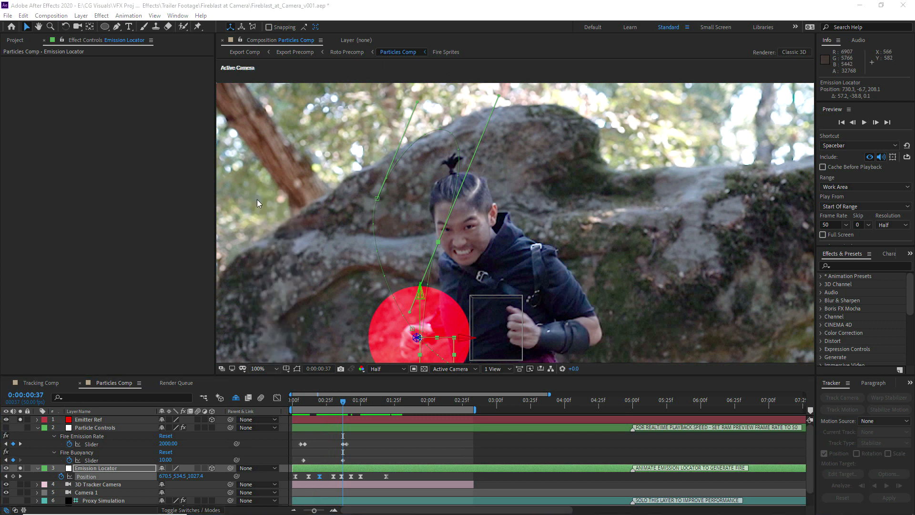
{"action": "left_click", "coordinate": [864, 122]}
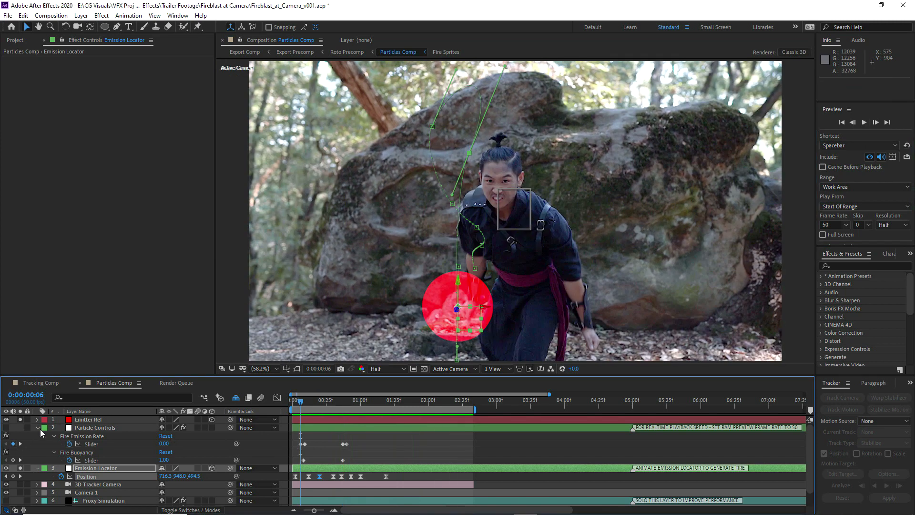
Collapse the Particle Controls properties, reveal the shy layers and take the Emitter Ref layer out of solo
{"action": "left_click", "coordinate": [37, 428]}
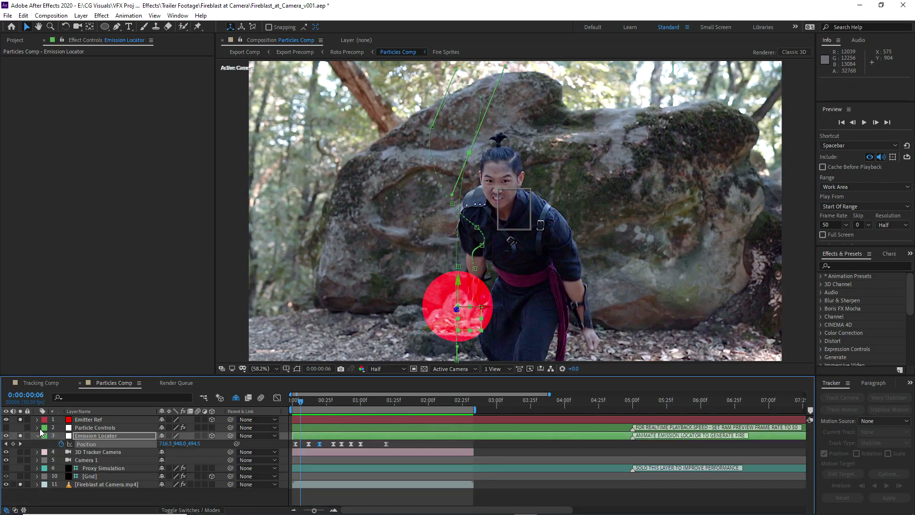
{"action": "left_click", "coordinate": [236, 396]}
{"action": "scroll", "coordinate": [90, 438], "scroll_direction": "down", "scroll_amount": 1}
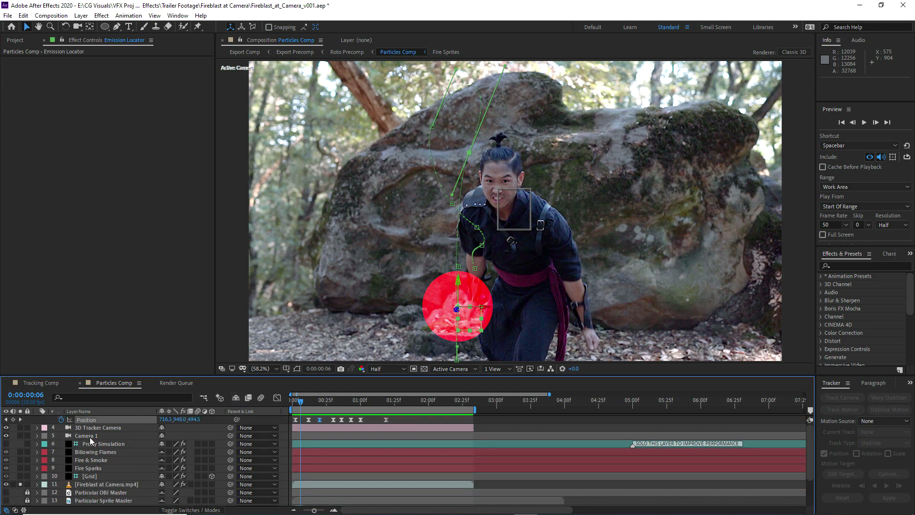
{"action": "scroll", "coordinate": [23, 427], "scroll_direction": "up", "scroll_amount": 1}
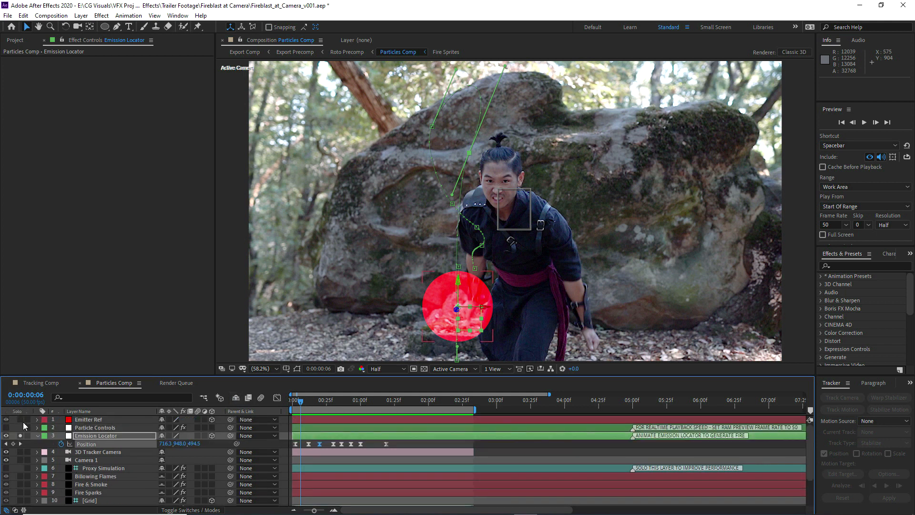
{"action": "scroll", "coordinate": [82, 430], "scroll_direction": "down", "scroll_amount": 1}
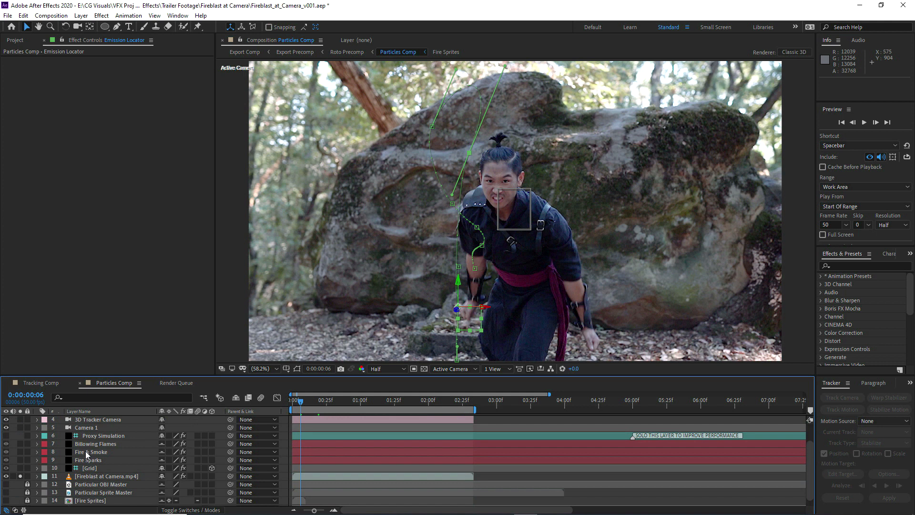
On the Fire & Smoke layer, set Particular's rendering Motion Blur to Off and disable the Refine Soft Matte effect
{"action": "left_click", "coordinate": [85, 451]}
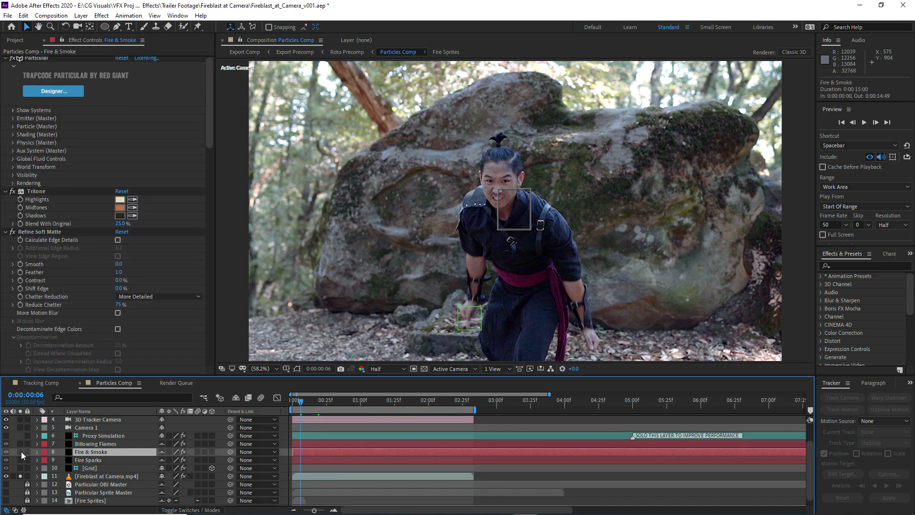
{"action": "left_click", "coordinate": [5, 231]}
{"action": "left_click", "coordinate": [5, 281]}
{"action": "left_click", "coordinate": [5, 280]}
{"action": "left_click", "coordinate": [6, 191]}
{"action": "left_click", "coordinate": [13, 185]}
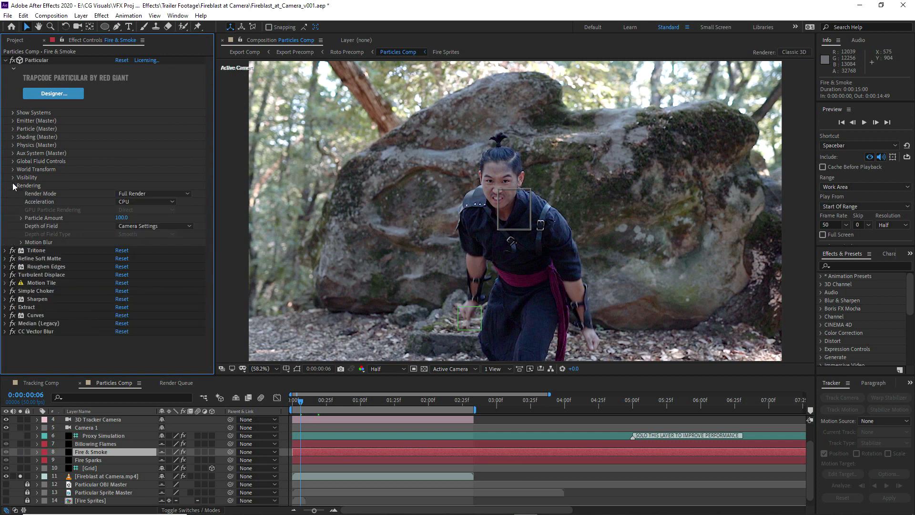
{"action": "left_click", "coordinate": [21, 241]}
{"action": "left_click", "coordinate": [131, 249]}
{"action": "left_click", "coordinate": [141, 263]}
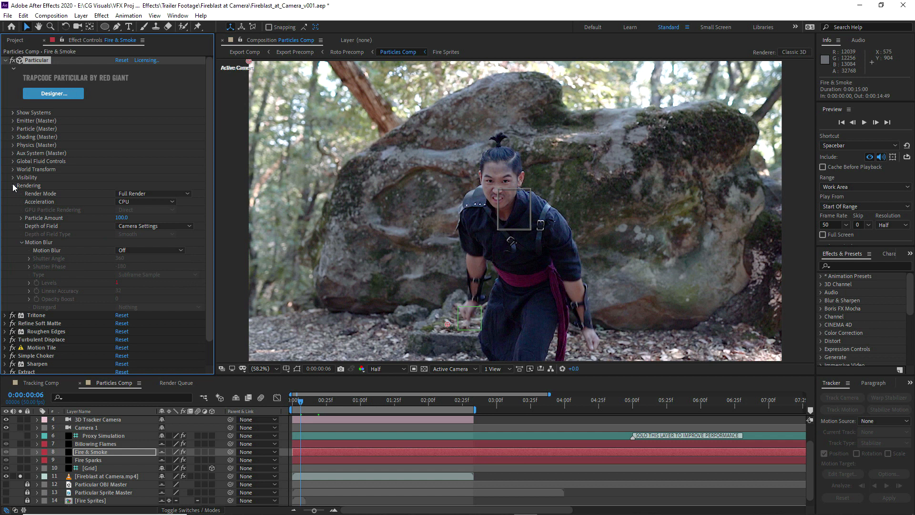
{"action": "left_click", "coordinate": [13, 186]}
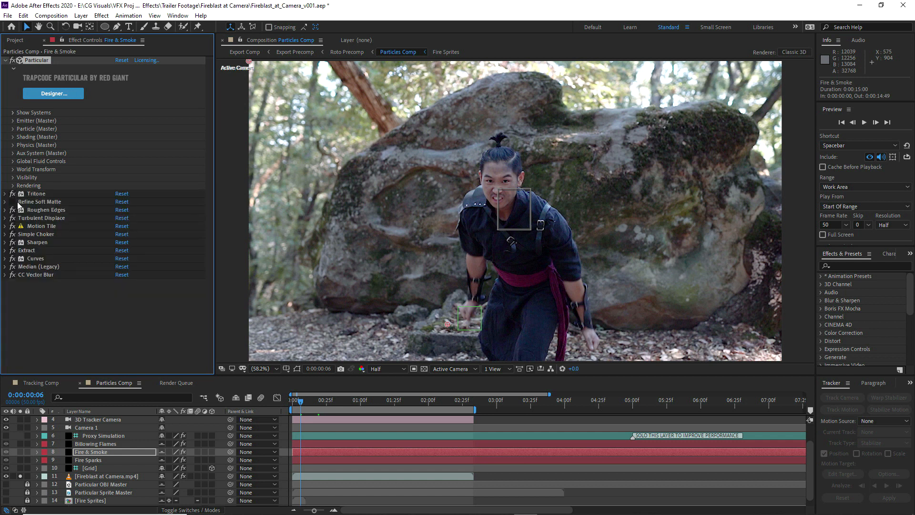
Apply a Curves effect to the Fireblast at Camera.mp4 layer and pull the RGB curve down to darken the footage strongly
{"action": "left_click", "coordinate": [85, 476]}
{"action": "right_click", "coordinate": [84, 476]}
{"action": "mouse_move", "coordinate": [116, 357]}
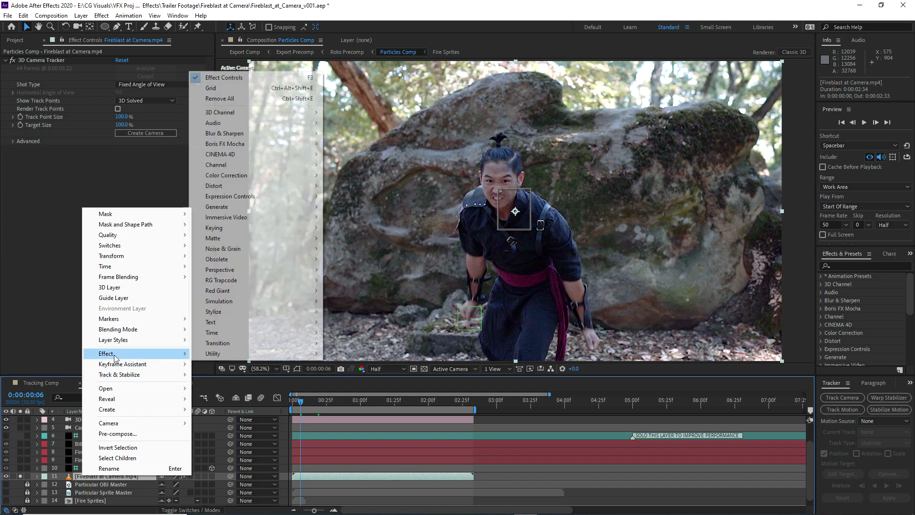
{"action": "mouse_move", "coordinate": [230, 177]}
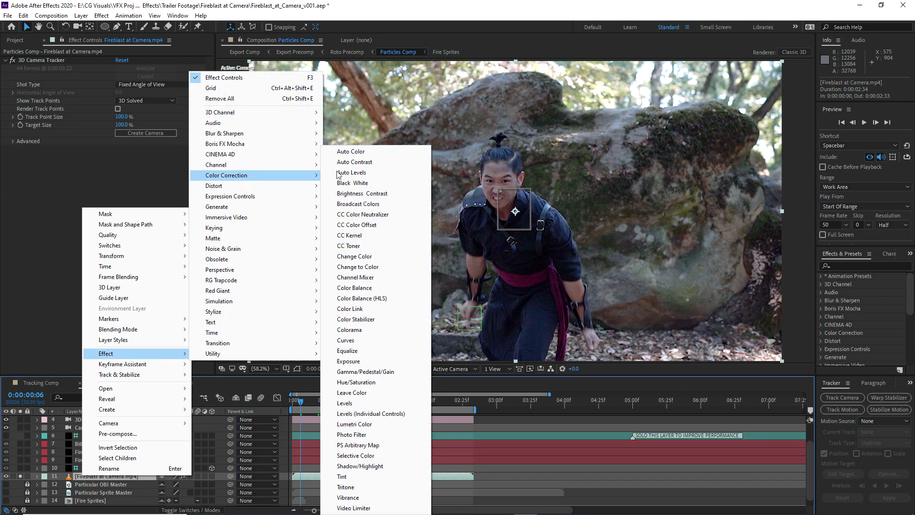
{"action": "left_click", "coordinate": [347, 340]}
{"action": "left_click_drag", "start_coordinate": [137, 192], "coordinate": [148, 258]}
{"action": "left_click_drag", "start_coordinate": [80, 282], "coordinate": [81, 288]}
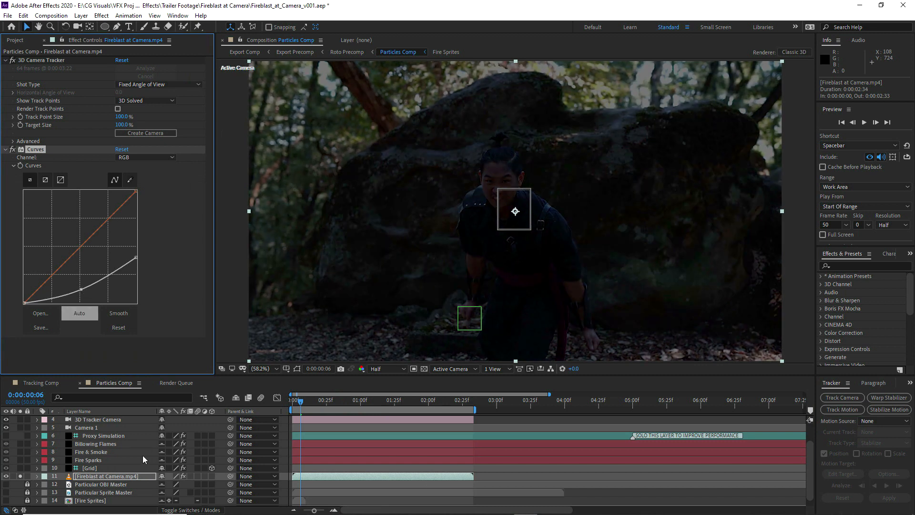
Hide the Camera 1 layer, solo the Fire & Smoke layer and render it at frames 0:00:00:13 and 0:00:00:21
{"action": "left_click", "coordinate": [6, 427]}
{"action": "left_click", "coordinate": [90, 451]}
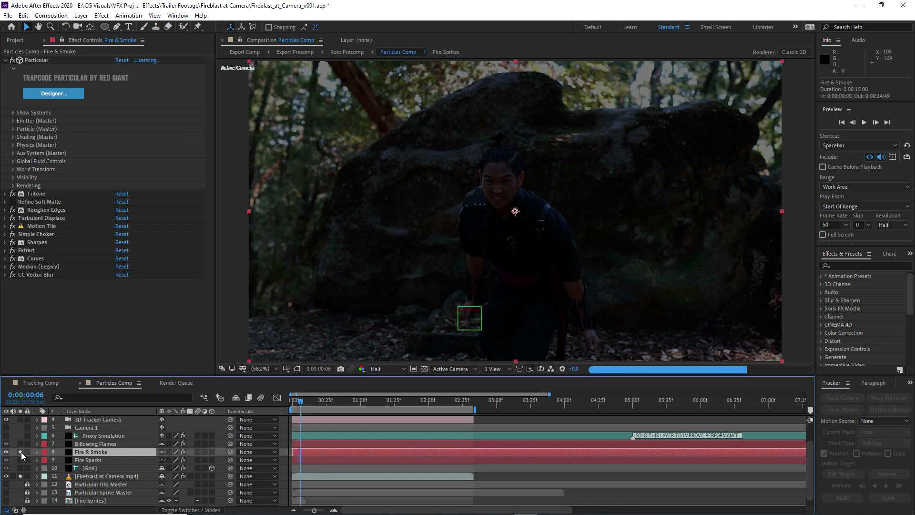
{"action": "left_click", "coordinate": [310, 402]}
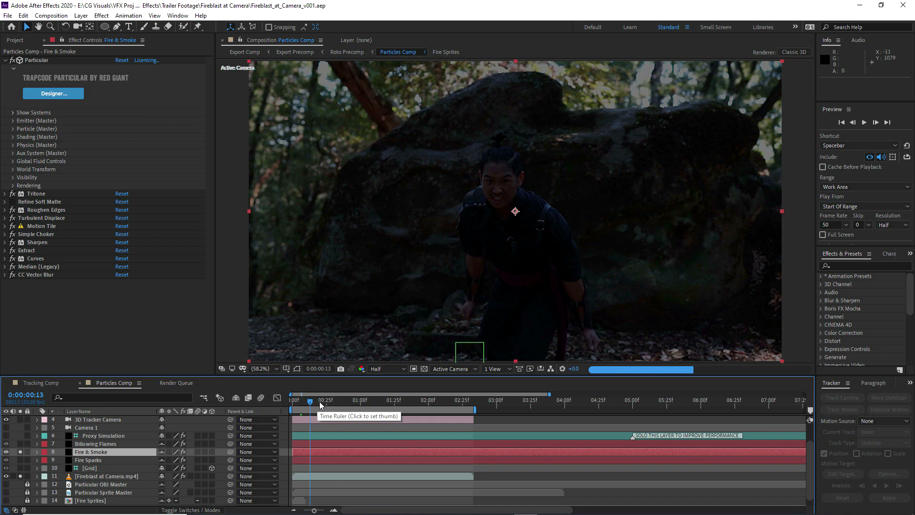
{"action": "left_click", "coordinate": [321, 401]}
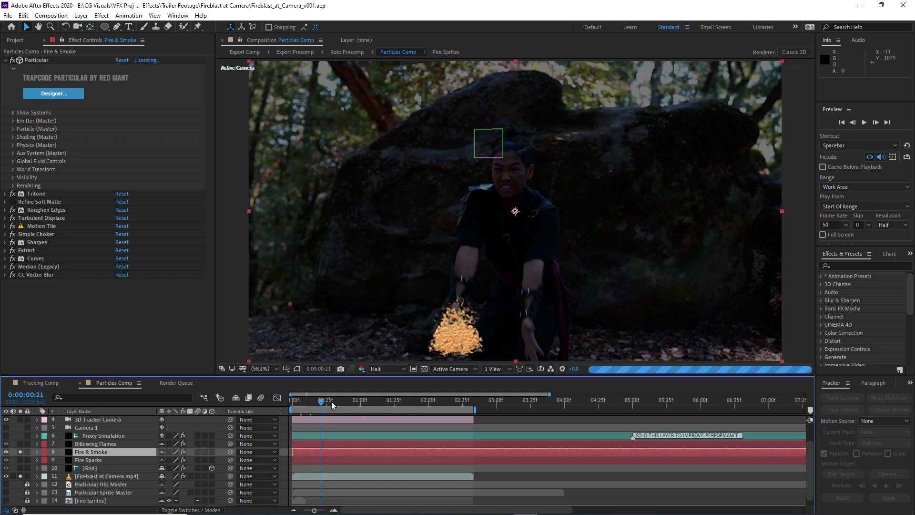
Render the soloed fire at frame 0:00:00:28 and go back to frame 0:00:00:13
{"action": "left_click", "coordinate": [331, 405]}
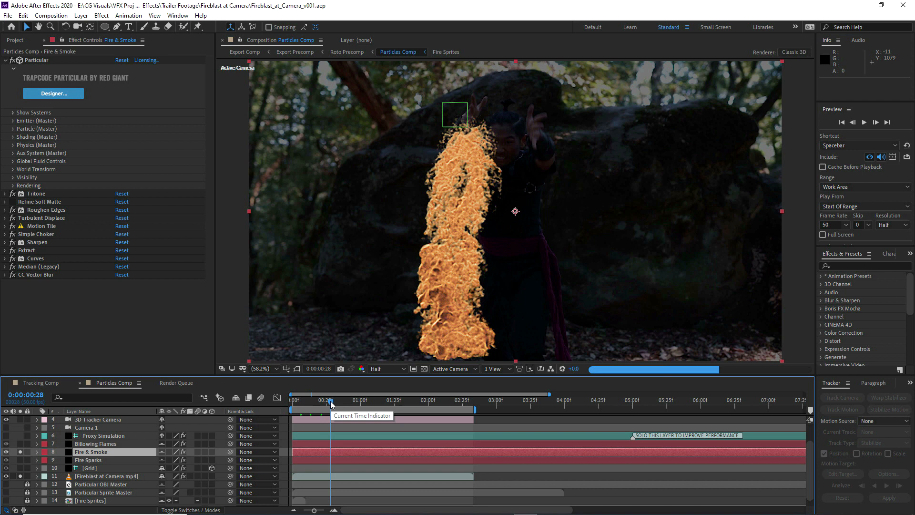
{"action": "left_click", "coordinate": [311, 405]}
{"action": "left_click_drag", "start_coordinate": [311, 405], "coordinate": [310, 405]}
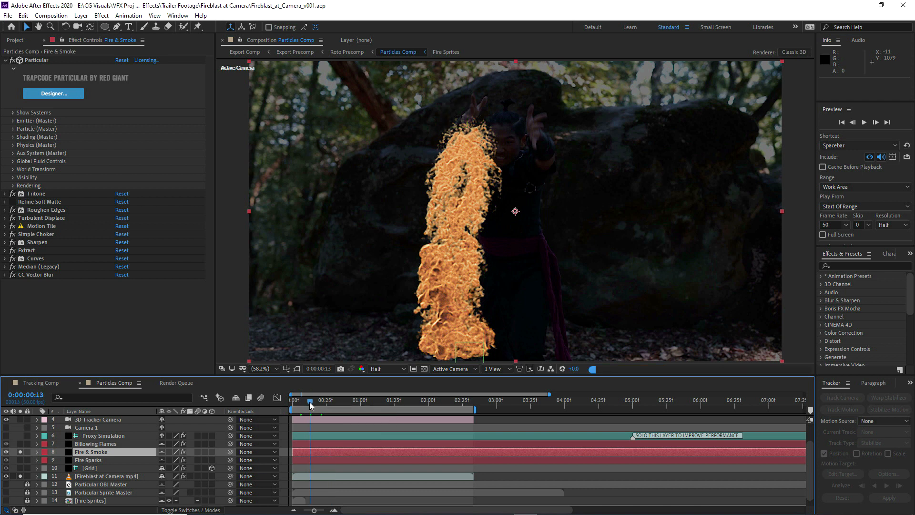
Solo the Grid layer and lower it to position 960.0, 1308.2, 0.0 so it sits beneath the fire
{"action": "left_click", "coordinate": [88, 469]}
{"action": "left_click", "coordinate": [20, 468]}
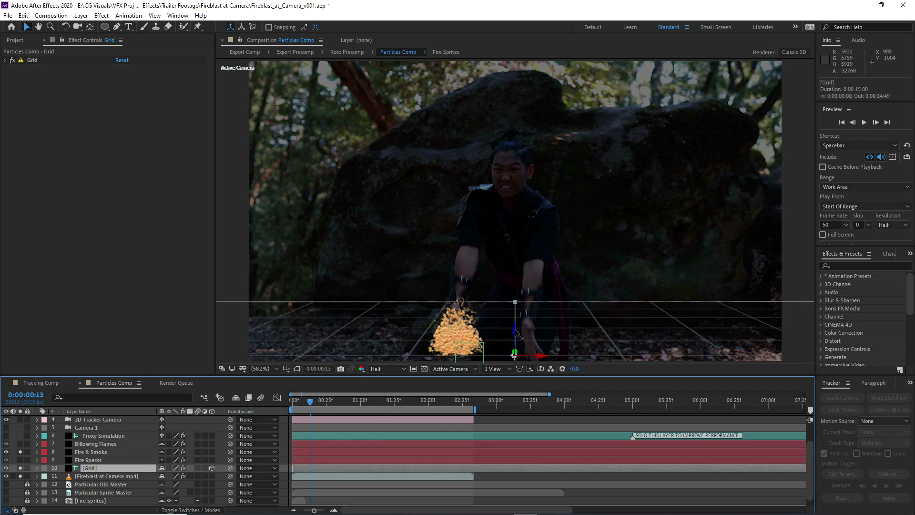
{"action": "left_click_drag", "start_coordinate": [514, 332], "coordinate": [458, 363]}
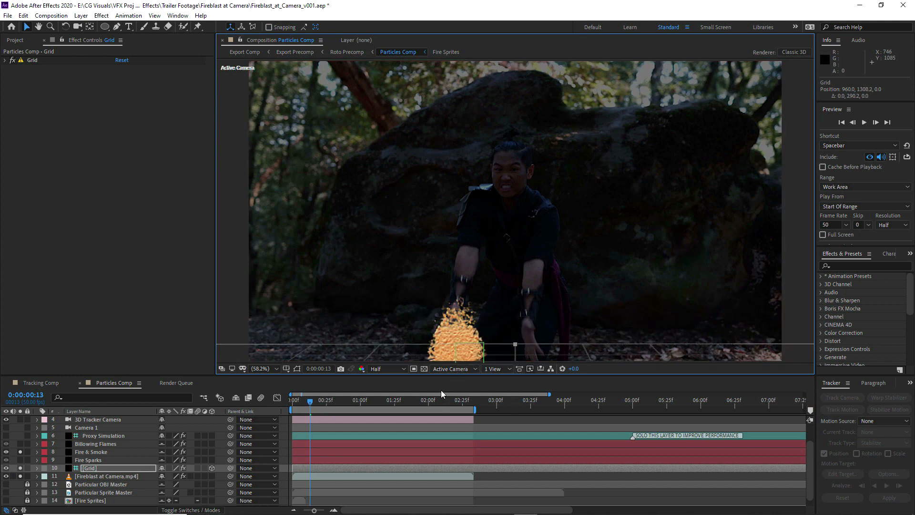
Render the fire at frames 21, 29, 36 and 43 and play back the preview to check the hand-following motion
{"action": "left_click", "coordinate": [321, 402]}
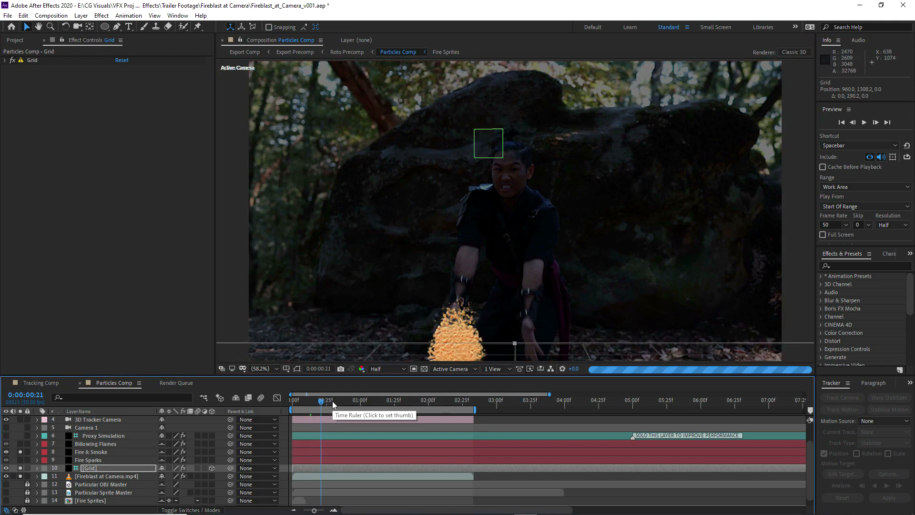
{"action": "left_click", "coordinate": [332, 401]}
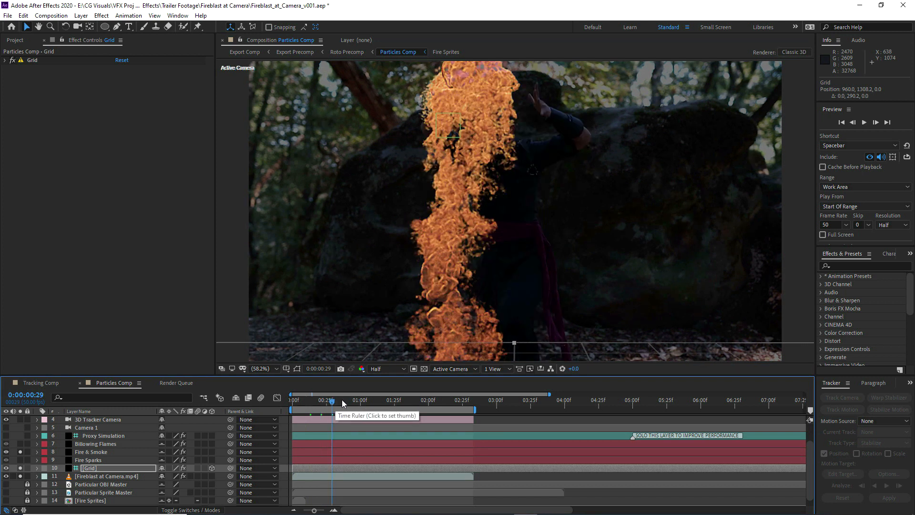
{"action": "left_click", "coordinate": [342, 399]}
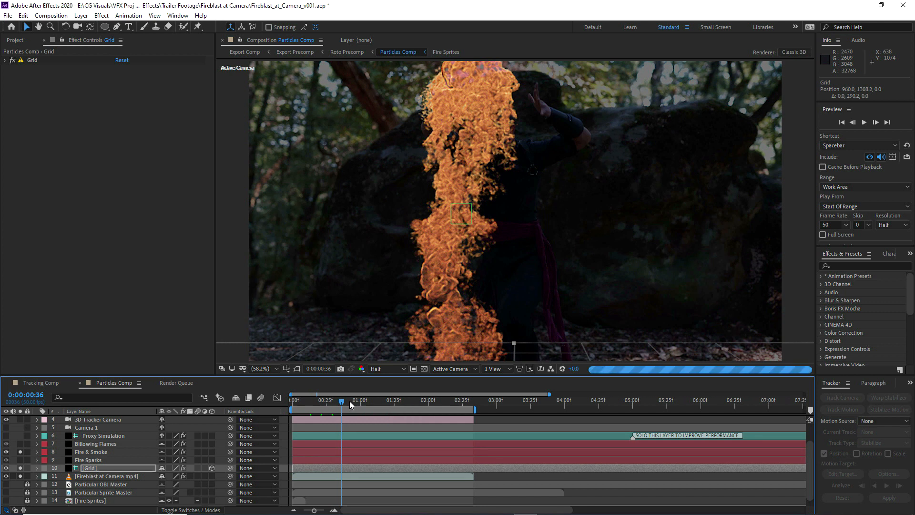
{"action": "left_click", "coordinate": [350, 401]}
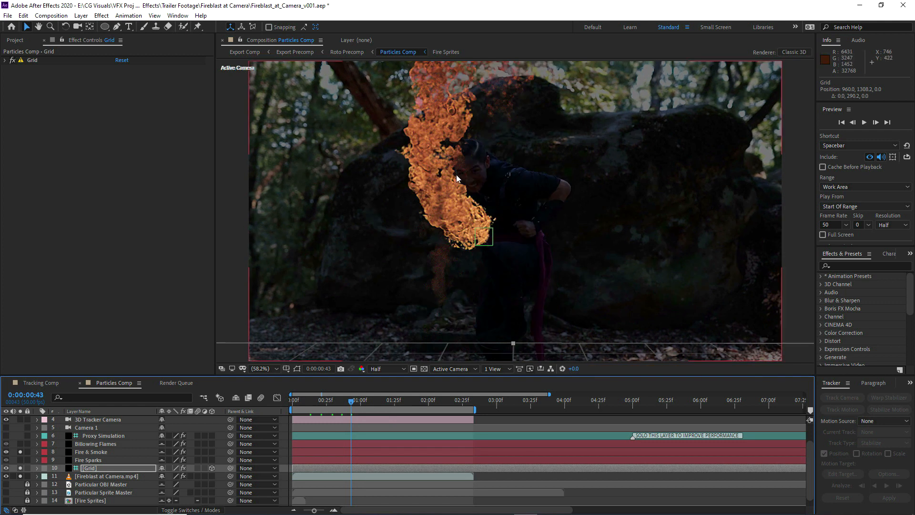
{"action": "left_click", "coordinate": [362, 401]}
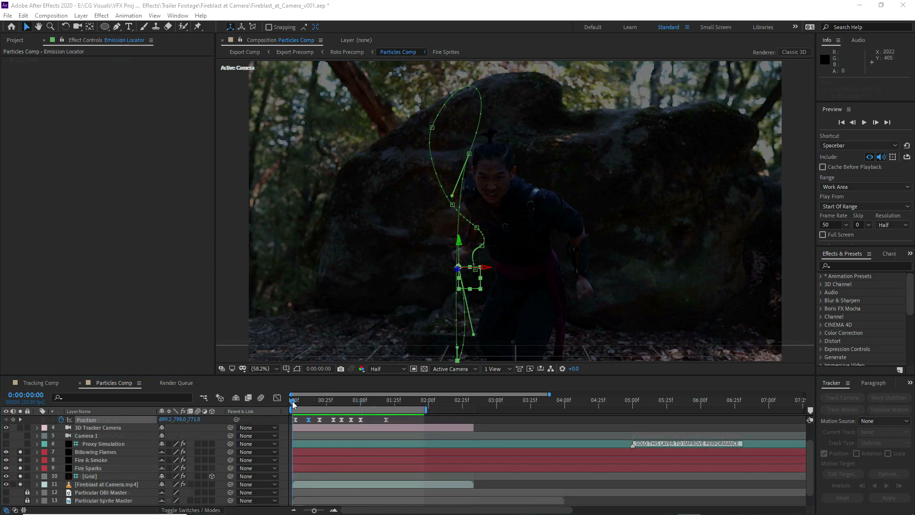
{"action": "left_click", "coordinate": [865, 125]}
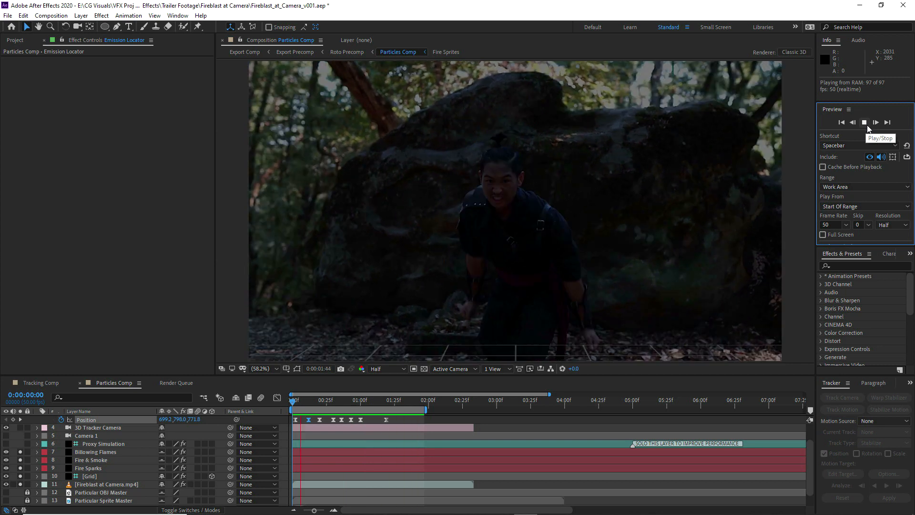
{"action": "left_click", "coordinate": [865, 123]}
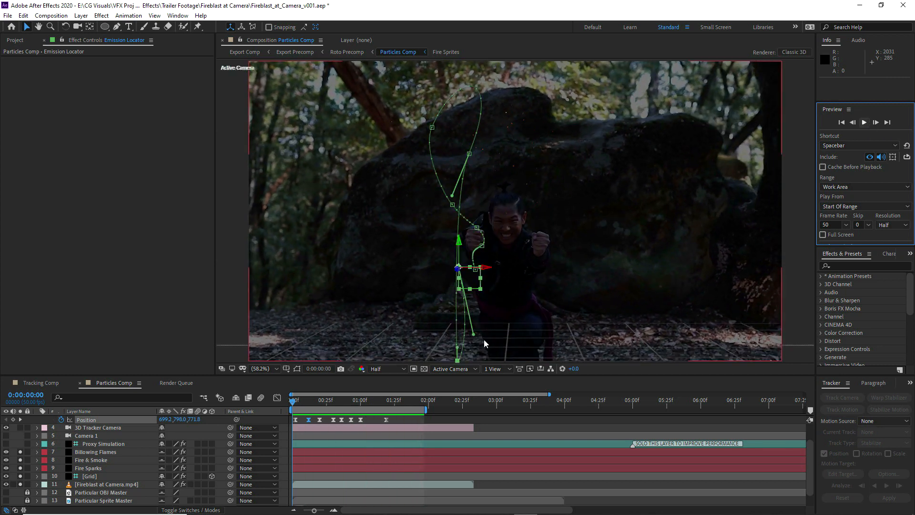
Extend the work area end to 0:00:02:32 and hide the Fireblast at Camera.mp4 layer
{"action": "left_click_drag", "start_coordinate": [426, 410], "coordinate": [474, 409]}
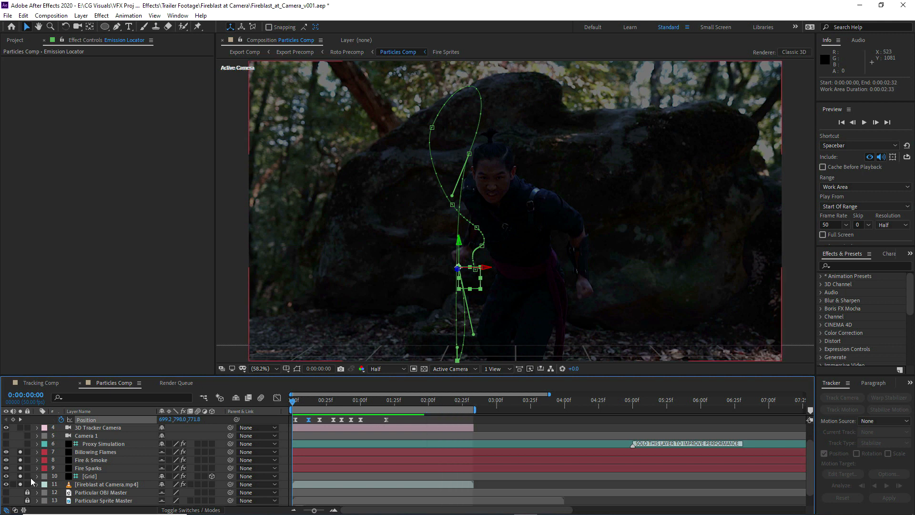
{"action": "left_click", "coordinate": [7, 484]}
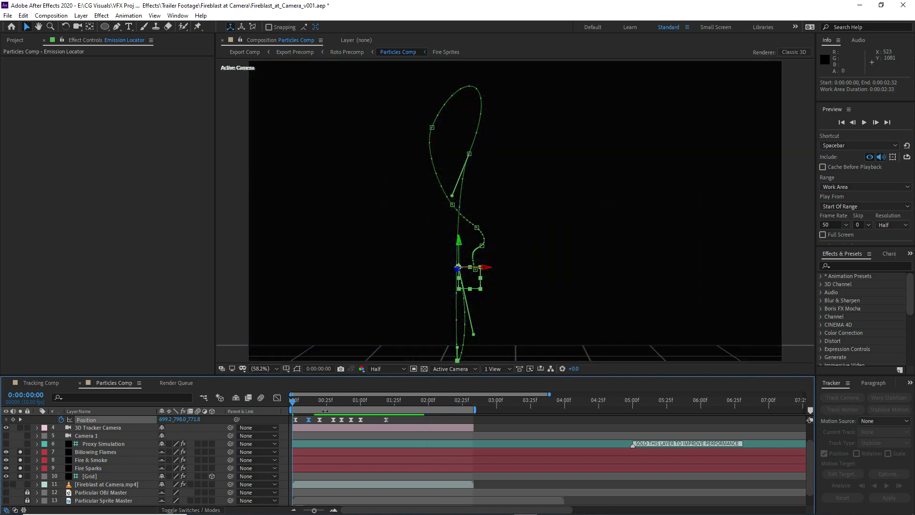
{"action": "left_click", "coordinate": [322, 406]}
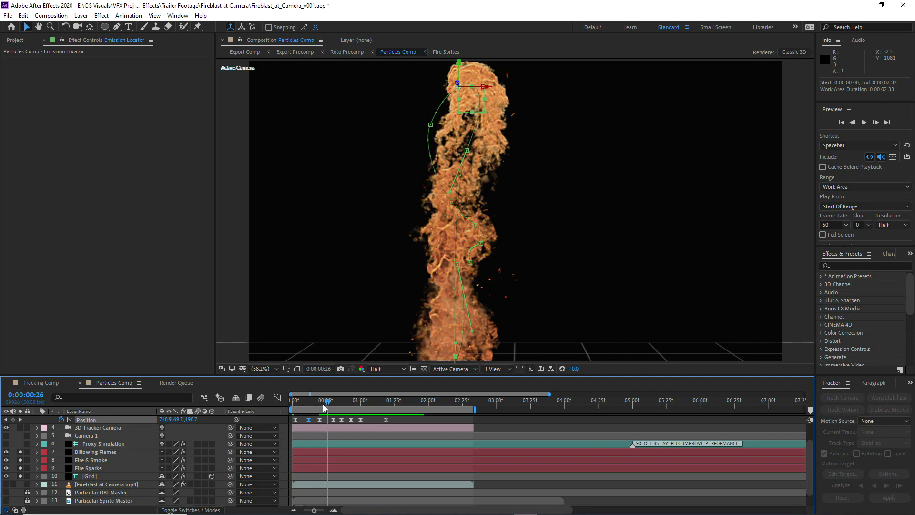
On the Particle Controls layer, set the Fire Motion Blur Samples and Ember Motion Blur Samples sliders to 16
{"action": "scroll", "coordinate": [53, 435], "scroll_direction": "up", "scroll_amount": 2}
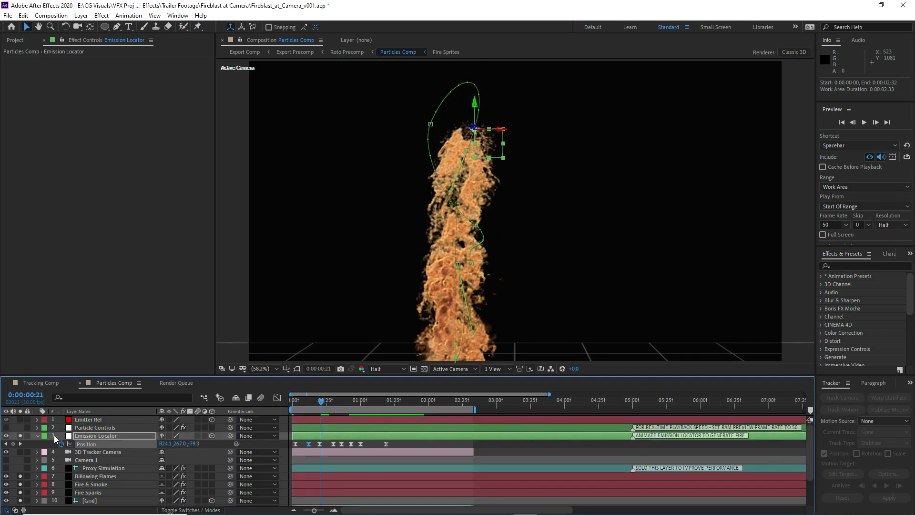
{"action": "left_click", "coordinate": [36, 434]}
{"action": "left_click", "coordinate": [87, 428]}
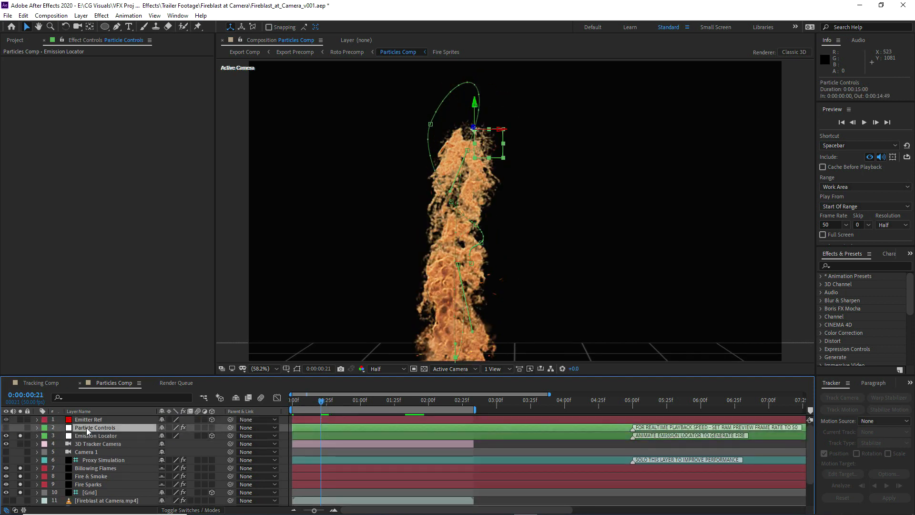
{"action": "left_click", "coordinate": [120, 262]}
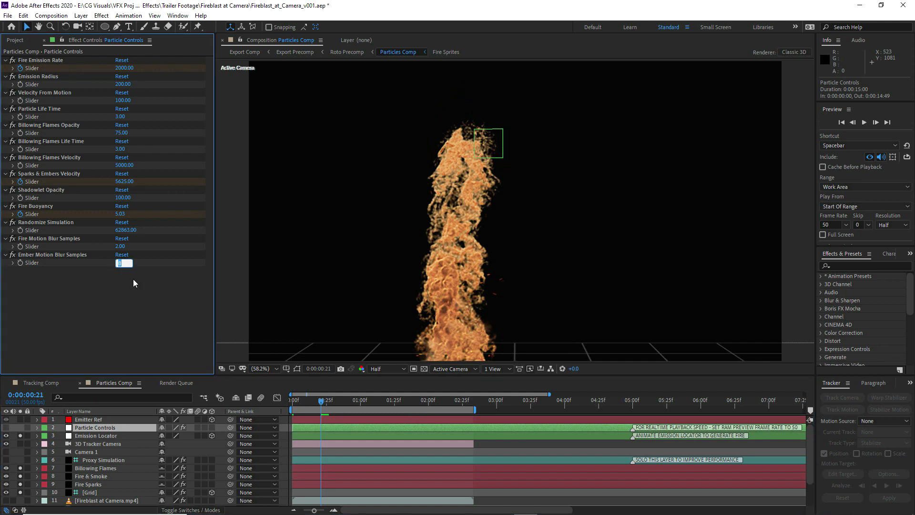
{"action": "key", "text": "shift+Tab"}
{"action": "key", "text": "Return"}
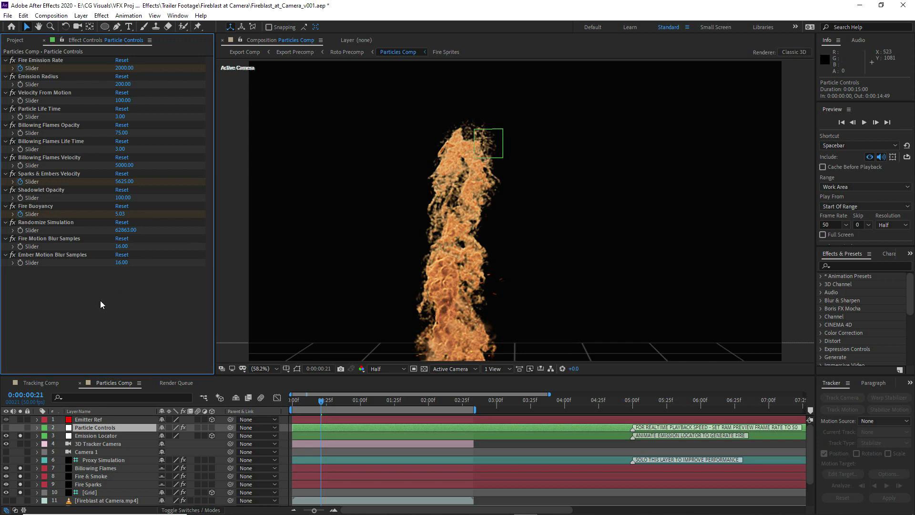
Re-enable the Refine Soft Matte effect on the Fire & Smoke layer and set the preview resolution to Full
{"action": "left_click", "coordinate": [81, 476]}
{"action": "left_click", "coordinate": [13, 186]}
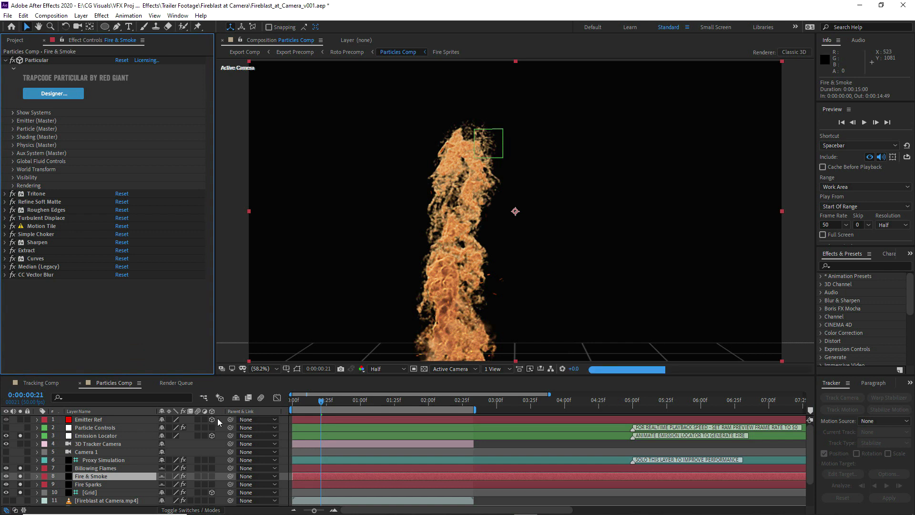
{"action": "left_click", "coordinate": [390, 368]}
{"action": "left_click", "coordinate": [389, 388]}
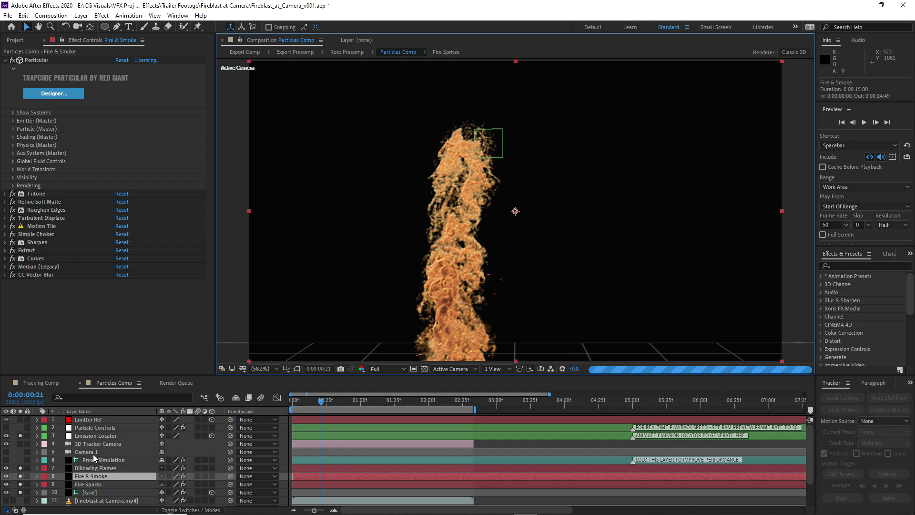
Extend both the 3D Tracker Camera layer's out point and the work area end to 0:00:02:34
{"action": "left_click", "coordinate": [333, 510]}
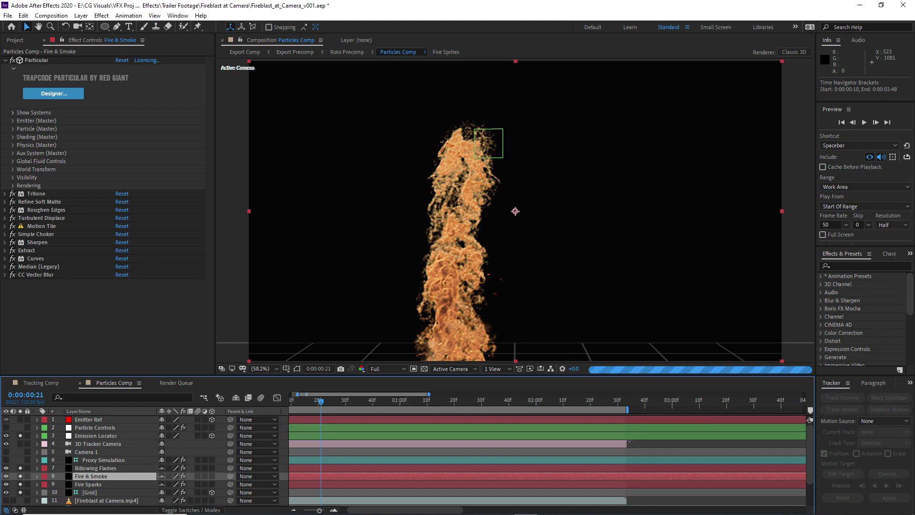
{"action": "left_click_drag", "start_coordinate": [628, 441], "coordinate": [632, 441]}
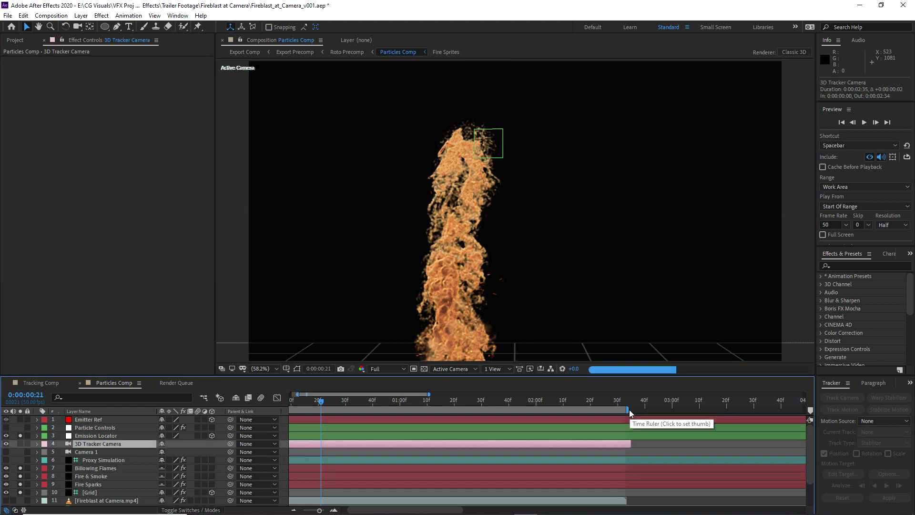
{"action": "left_click_drag", "start_coordinate": [629, 410], "coordinate": [629, 409]}
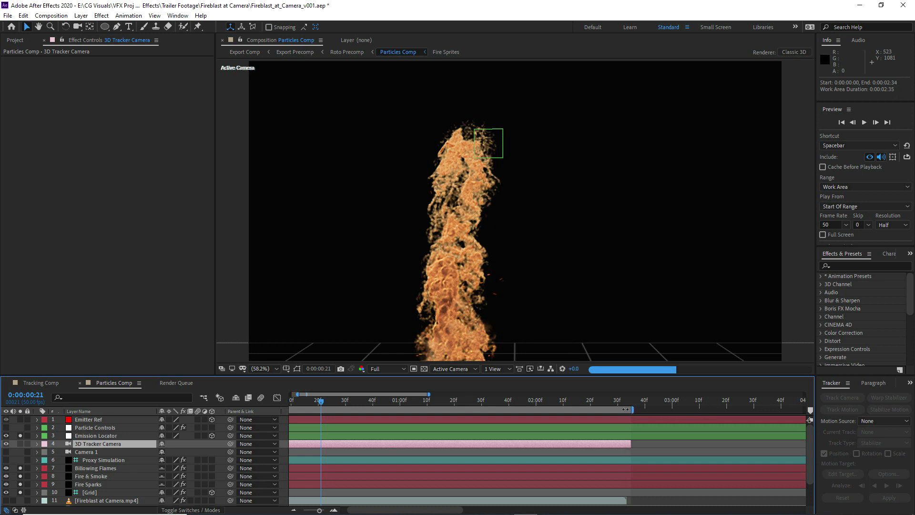
{"action": "left_click_drag", "start_coordinate": [320, 510], "coordinate": [302, 510]}
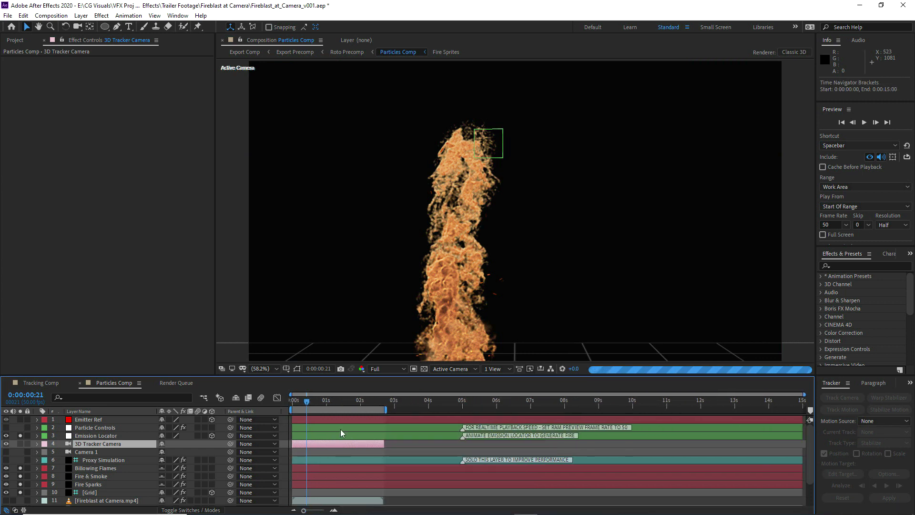
Switch the preview to Half resolution and compare the fire's detail against the full-resolution snapshot at 100% and 200% magnification
{"action": "key", "text": "ctrl+shift+j"}
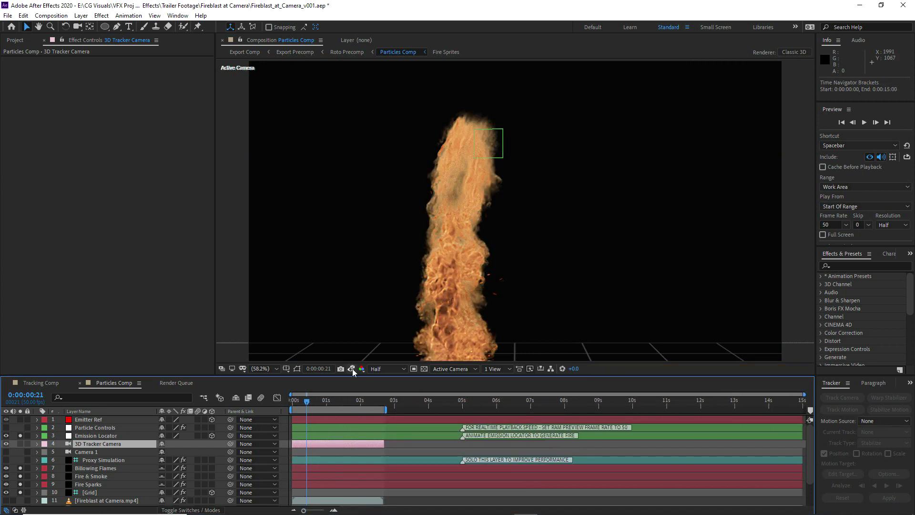
{"action": "left_click", "coordinate": [353, 368]}
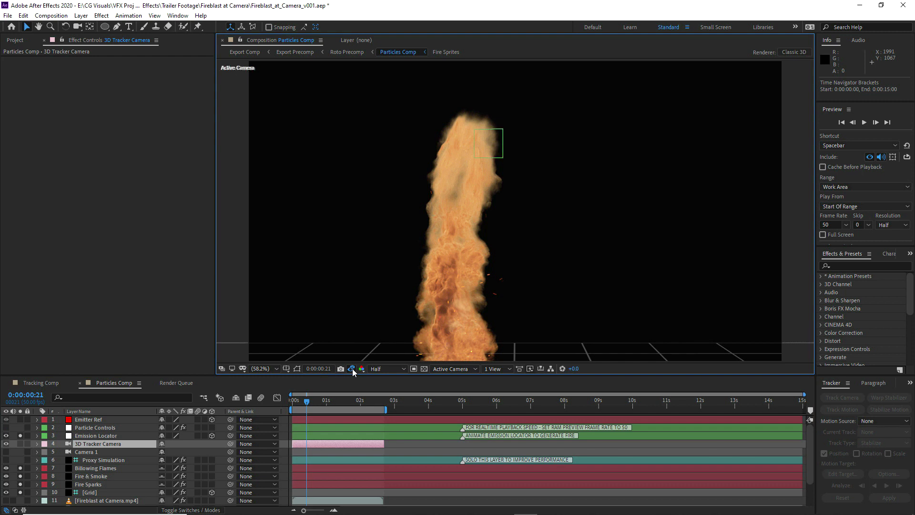
{"action": "scroll", "coordinate": [469, 286], "scroll_direction": "up", "scroll_amount": 1}
{"action": "left_click_drag", "start_coordinate": [448, 310], "coordinate": [496, 264]}
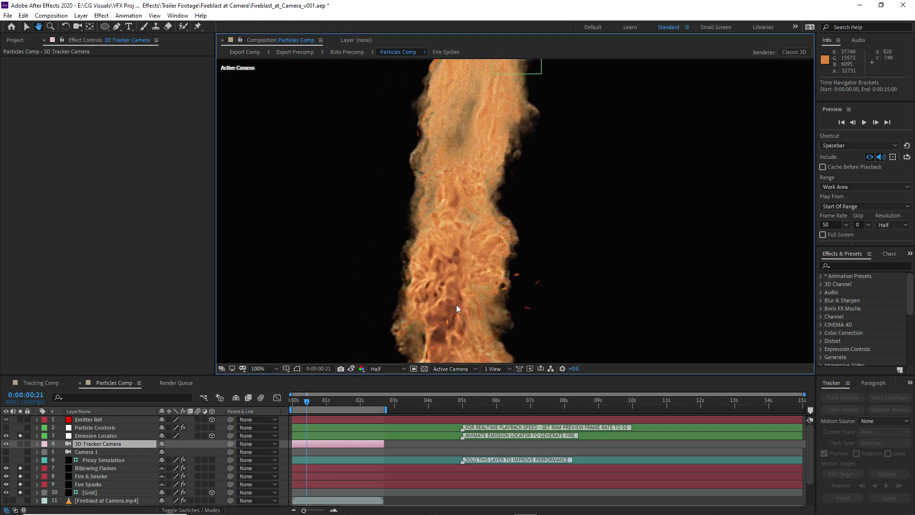
{"action": "left_click", "coordinate": [351, 369]}
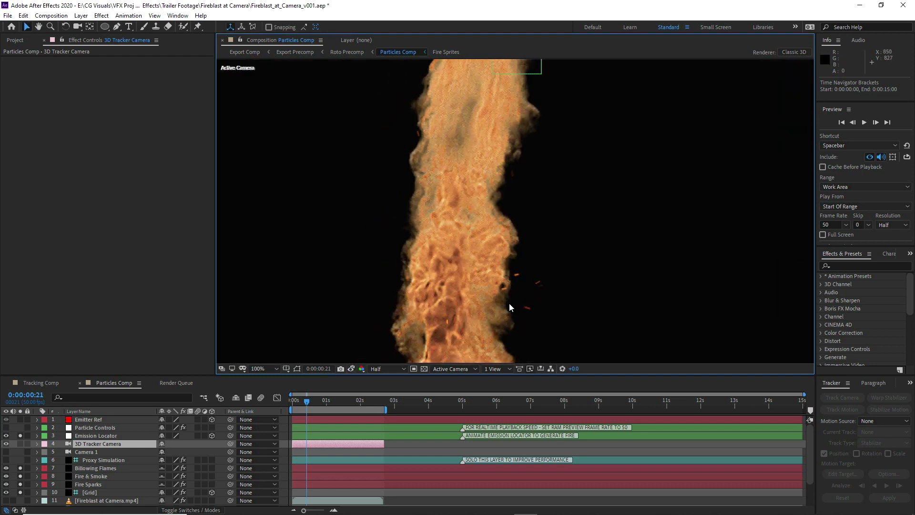
{"action": "scroll", "coordinate": [509, 302], "scroll_direction": "up", "scroll_amount": 2}
{"action": "left_click", "coordinate": [348, 370]}
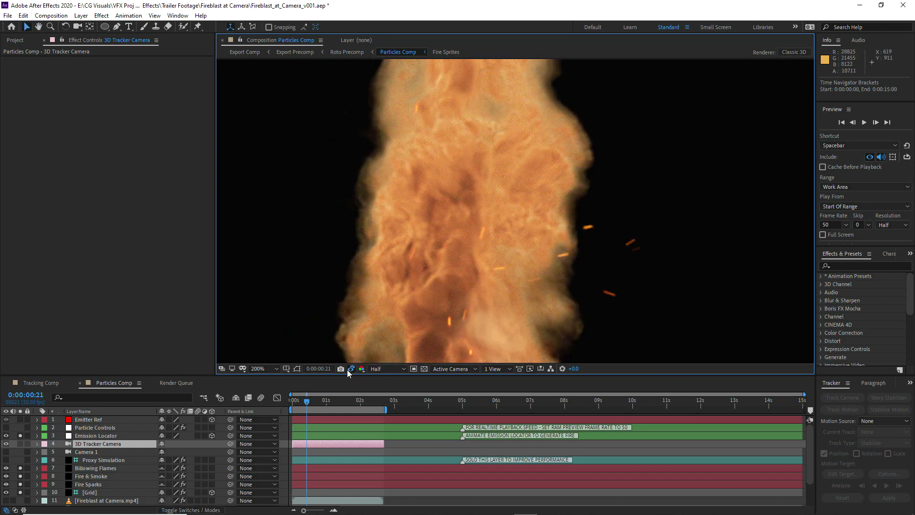
{"action": "scroll", "coordinate": [517, 257], "scroll_direction": "down", "scroll_amount": 2}
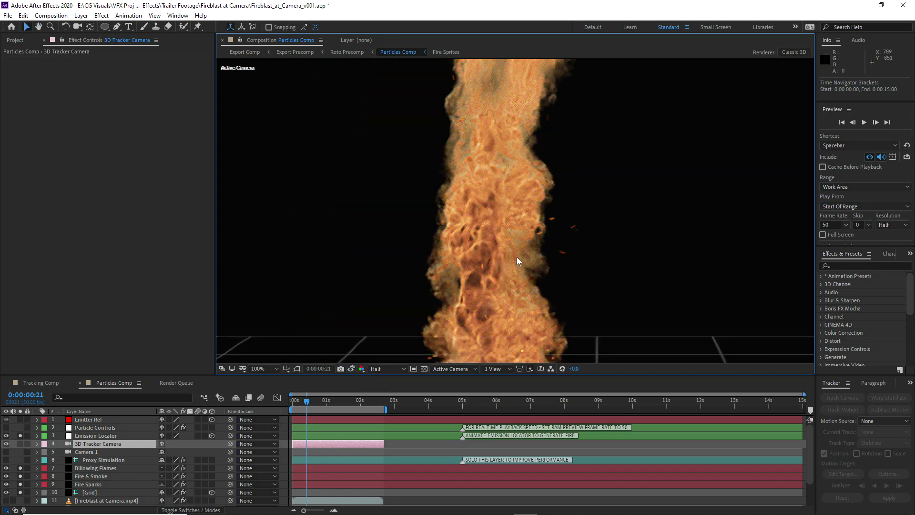
Return the preview to Full resolution and fit the whole composition in the viewer
{"action": "left_click", "coordinate": [387, 368]}
{"action": "key", "text": "Escape"}
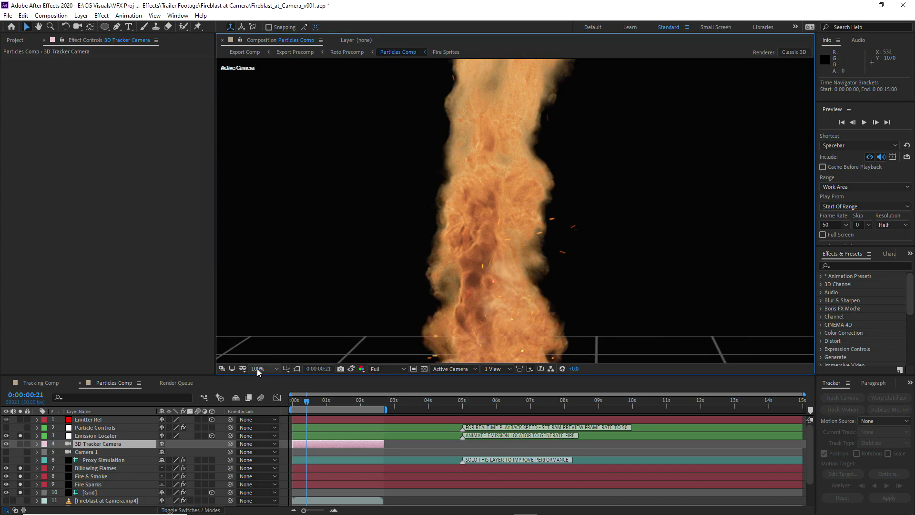
{"action": "left_click", "coordinate": [261, 368]}
{"action": "left_click", "coordinate": [263, 200]}
{"action": "key", "text": "ctrl+j"}
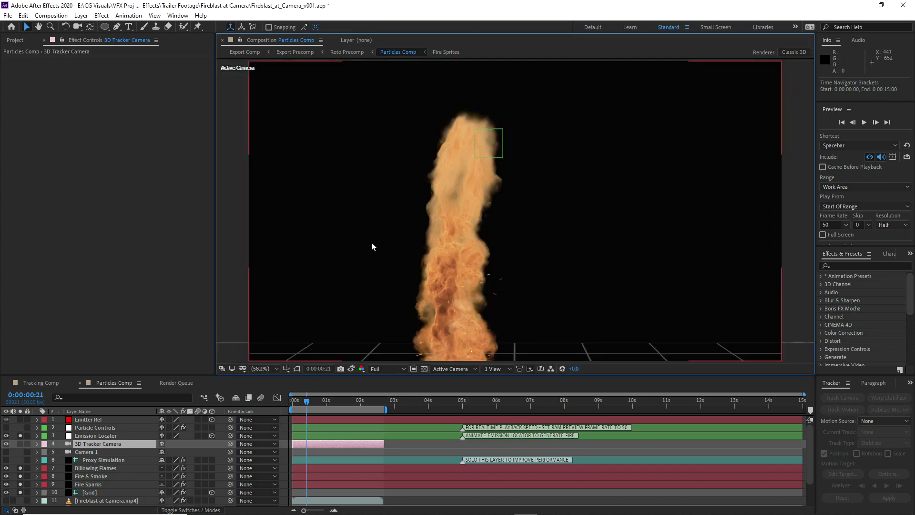
Add Particles Comp to the Render Queue
{"action": "left_click", "coordinate": [15, 40]}
{"action": "left_click", "coordinate": [51, 15]}
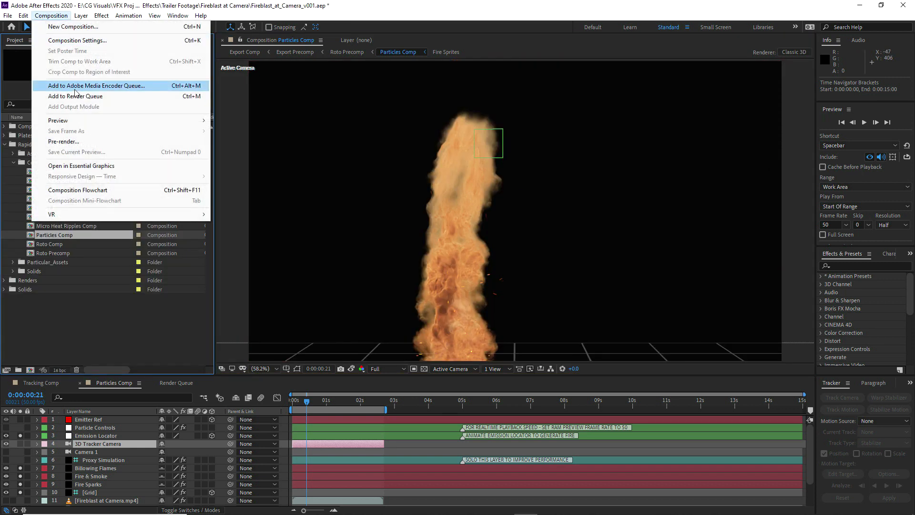
{"action": "left_click", "coordinate": [75, 95]}
Set the Particles Comp output module to QuickTime with the Animation codec, RGB + Alpha channels and audio output off
{"action": "left_click", "coordinate": [78, 447]}
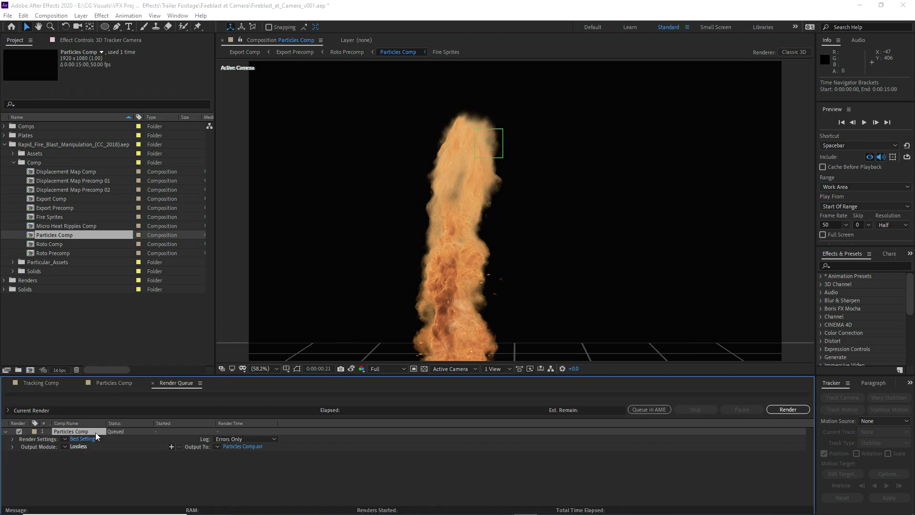
{"action": "left_click", "coordinate": [265, 115]}
{"action": "left_click", "coordinate": [281, 220]}
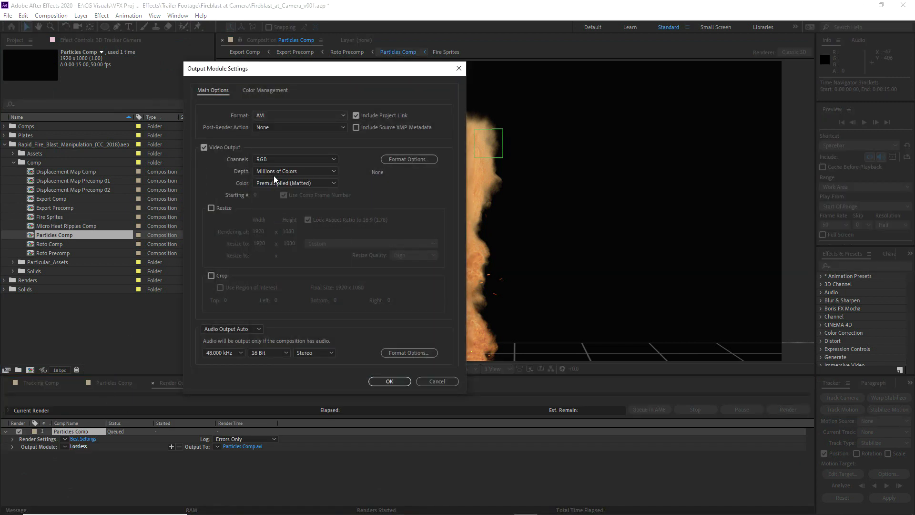
{"action": "left_click", "coordinate": [268, 159]}
{"action": "left_click", "coordinate": [271, 188]}
{"action": "left_click", "coordinate": [224, 328]}
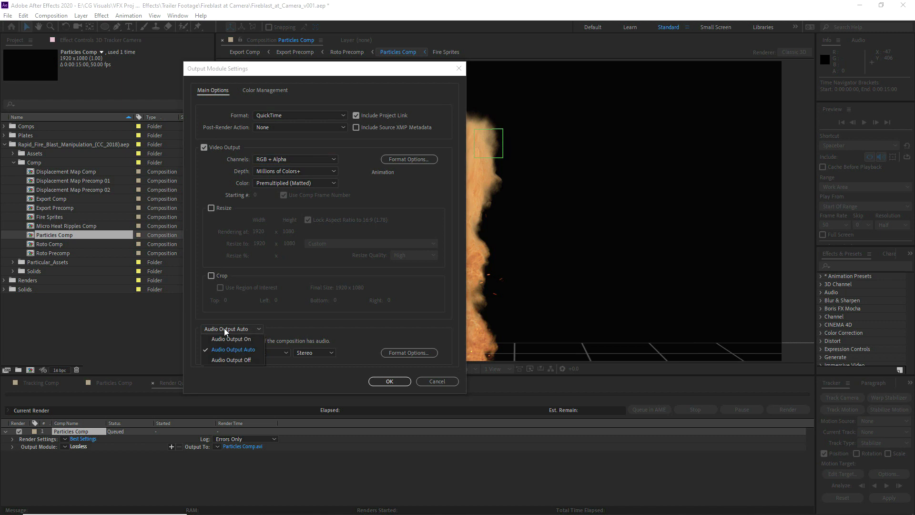
{"action": "left_click", "coordinate": [219, 358]}
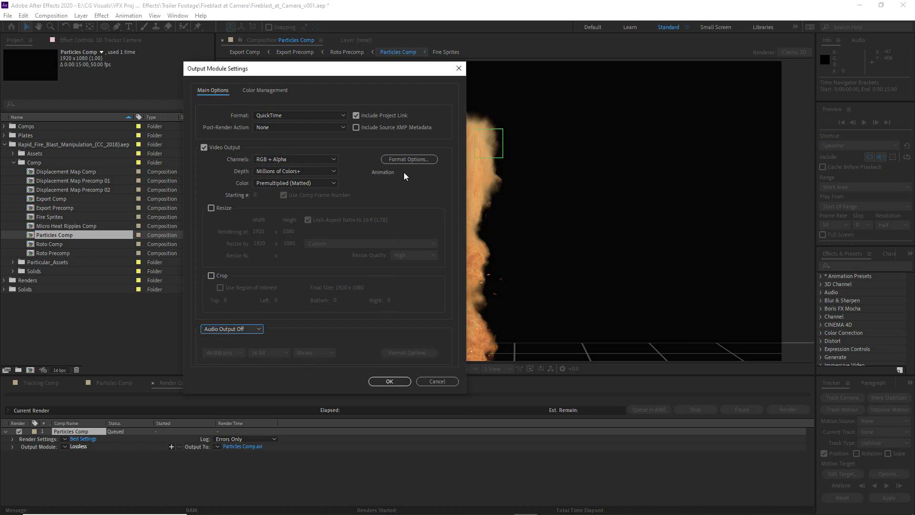
{"action": "left_click", "coordinate": [402, 160]}
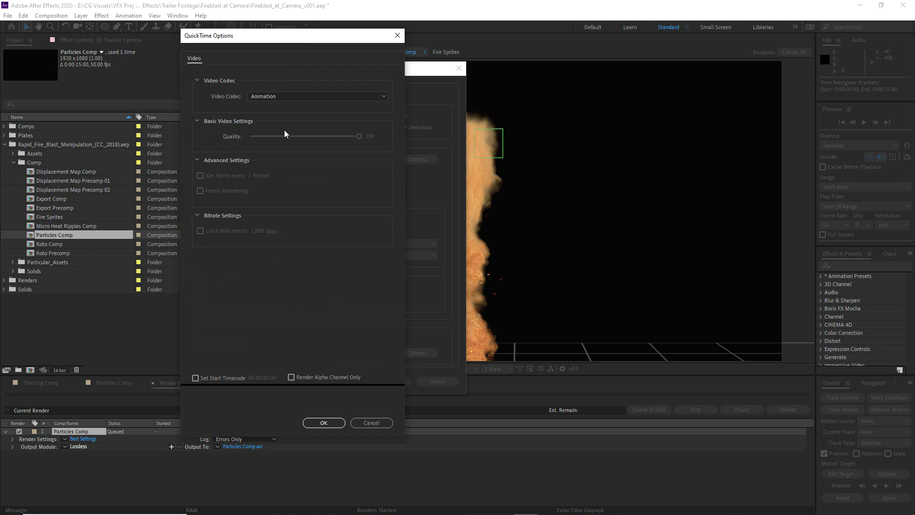
{"action": "left_click", "coordinate": [322, 422]}
{"action": "left_click", "coordinate": [387, 381]}
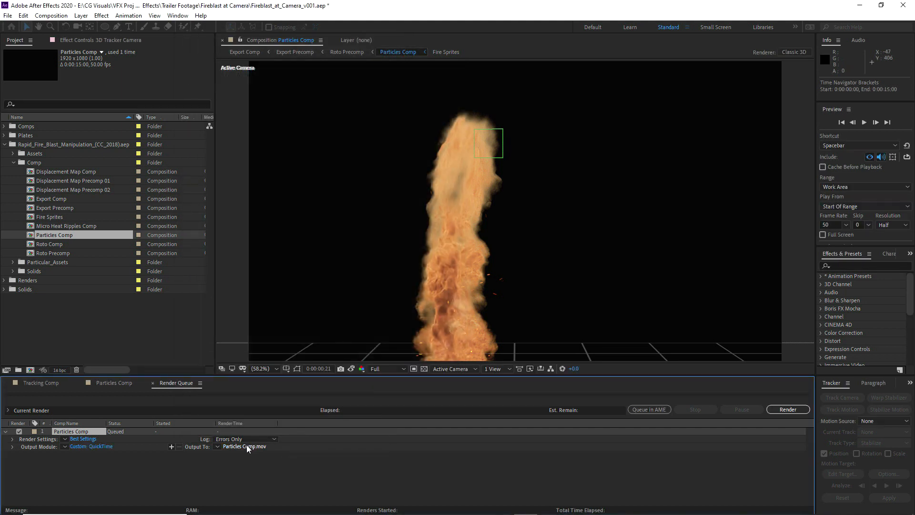
Name the output file Fireblast_Camera_Left_01_v001.mov in the Fireblast at Camera folder and start the render
{"action": "left_click", "coordinate": [242, 446]}
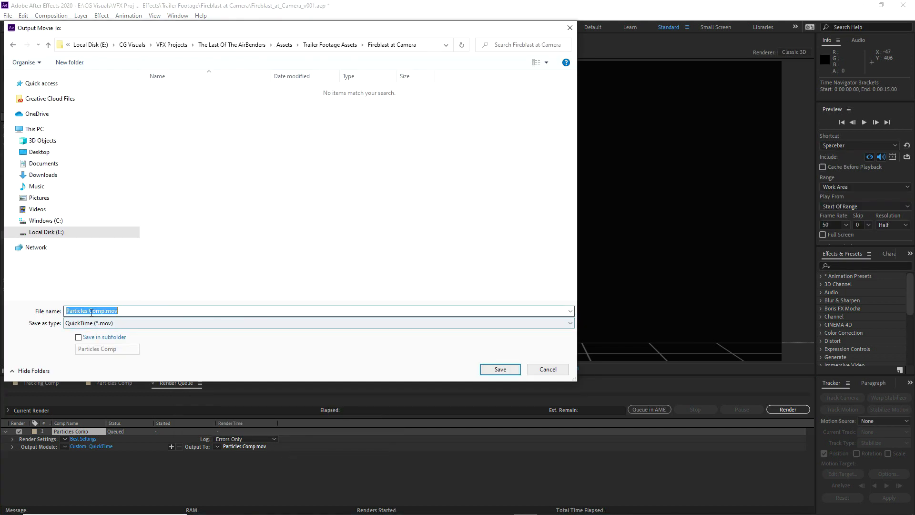
{"action": "type", "text": "Fireblast at Camera"}
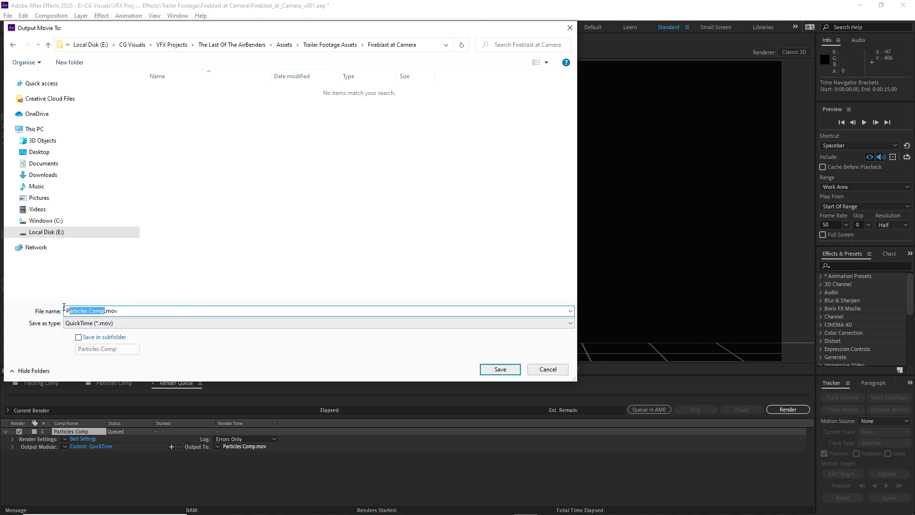
{"action": "double_click", "coordinate": [91, 310]}
{"action": "key", "text": "BackSpace"}
{"action": "key", "text": "BackSpace"}
{"action": "type", "text": "_Camera_Left_01_v001"}
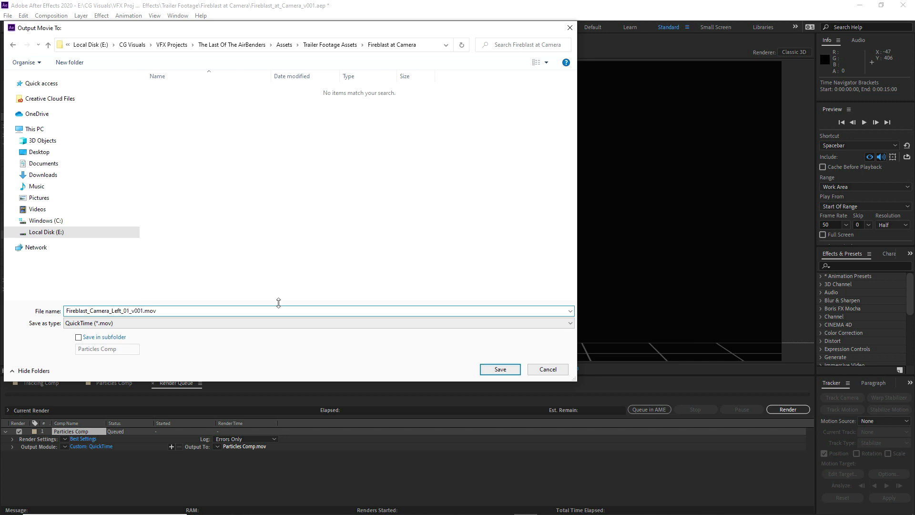
{"action": "left_click", "coordinate": [493, 370]}
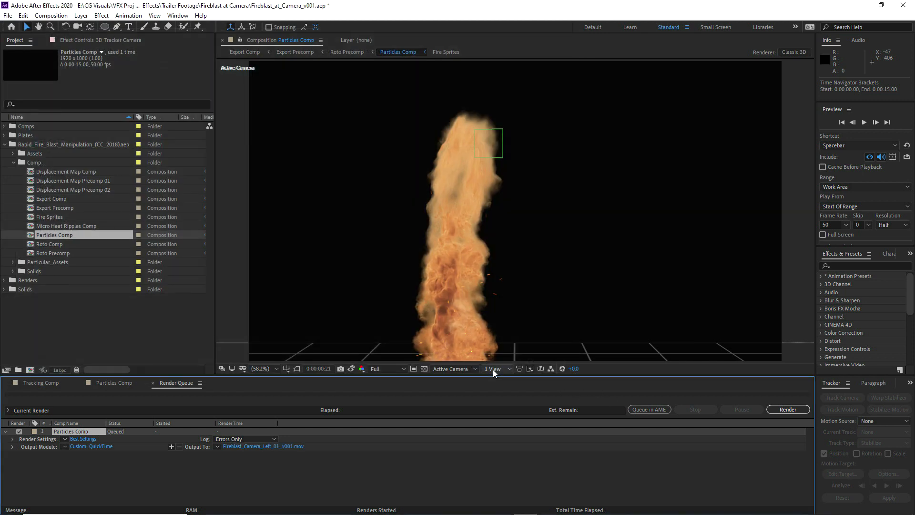
{"action": "left_click", "coordinate": [781, 411]}
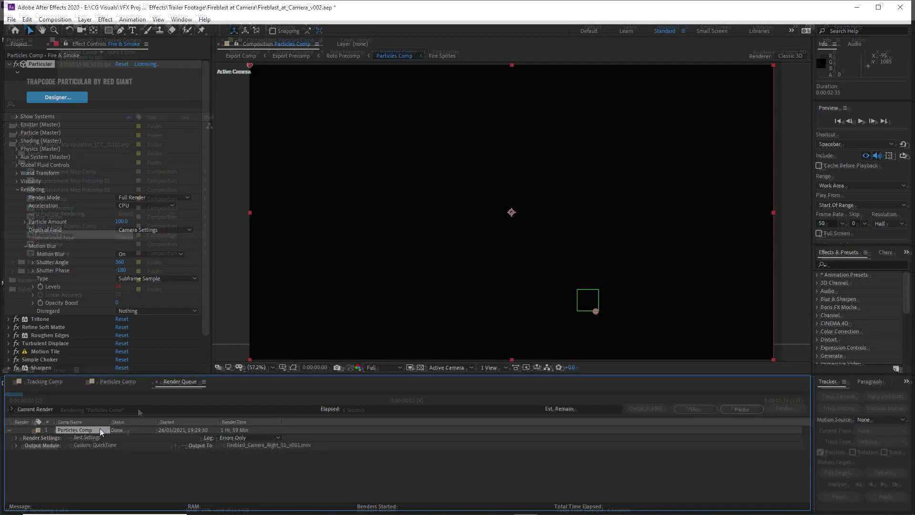
In Particles Comp, unsolo Billowing Flames, Fire & Smoke and Fire Sparks, solo the Fireblast at Camera.mp4 plate, and go to 0:00:00:16
{"action": "left_click", "coordinate": [115, 382]}
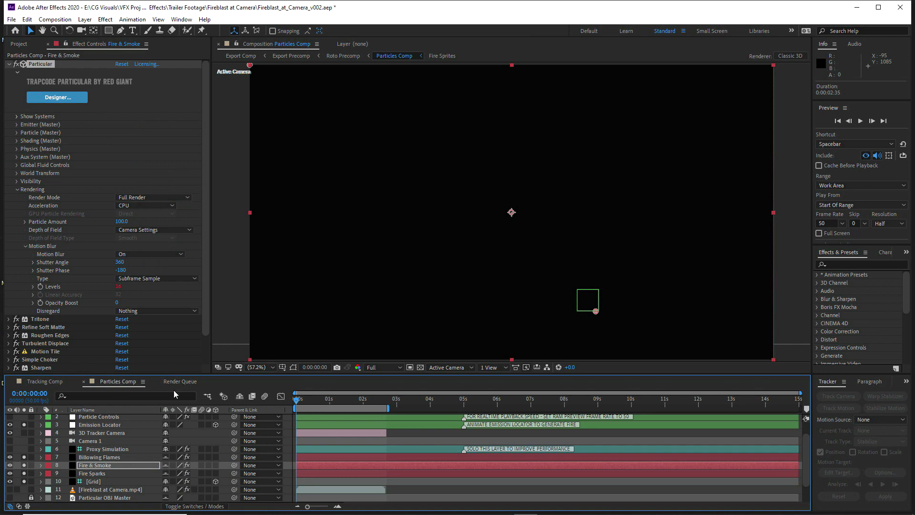
{"action": "left_click", "coordinate": [25, 465]}
{"action": "left_click", "coordinate": [24, 455]}
{"action": "left_click", "coordinate": [92, 424]}
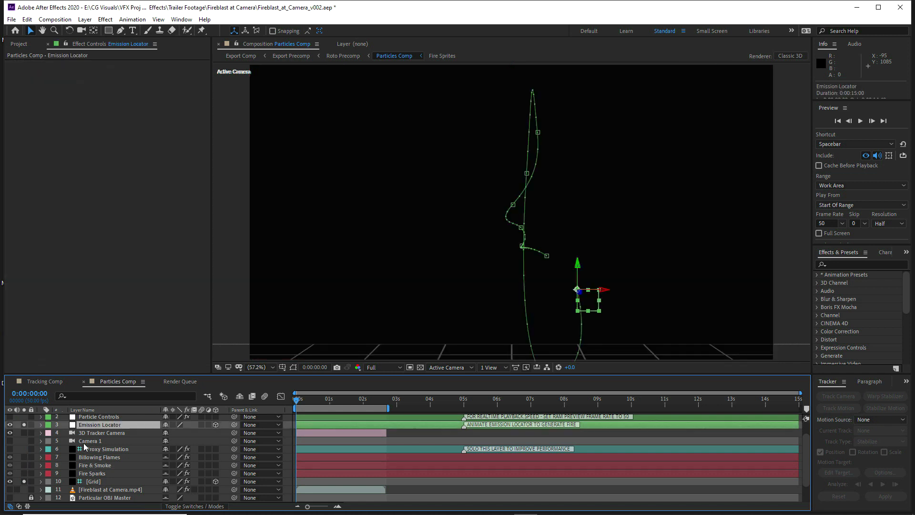
{"action": "left_click", "coordinate": [24, 489]}
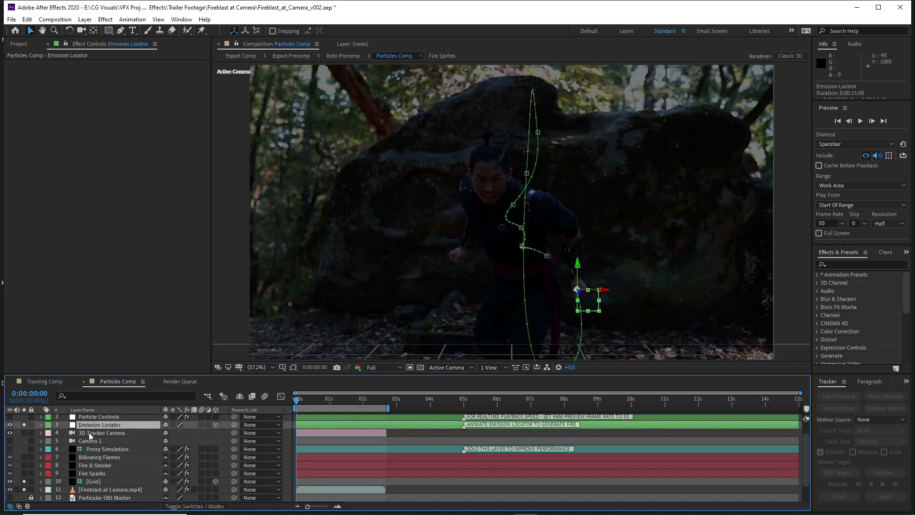
{"action": "mouse_move", "coordinate": [295, 404]}
{"action": "left_mouse_down"}
{"action": "mouse_move", "coordinate": [353, 403]}
{"action": "mouse_move", "coordinate": [307, 403]}
{"action": "left_mouse_up"}
Import the rendered clips Fireblast_Camera_Left_01_v001.mov and Fireblast_Camera_Right_01_v001.mov into the project
{"action": "left_click", "coordinate": [18, 44]}
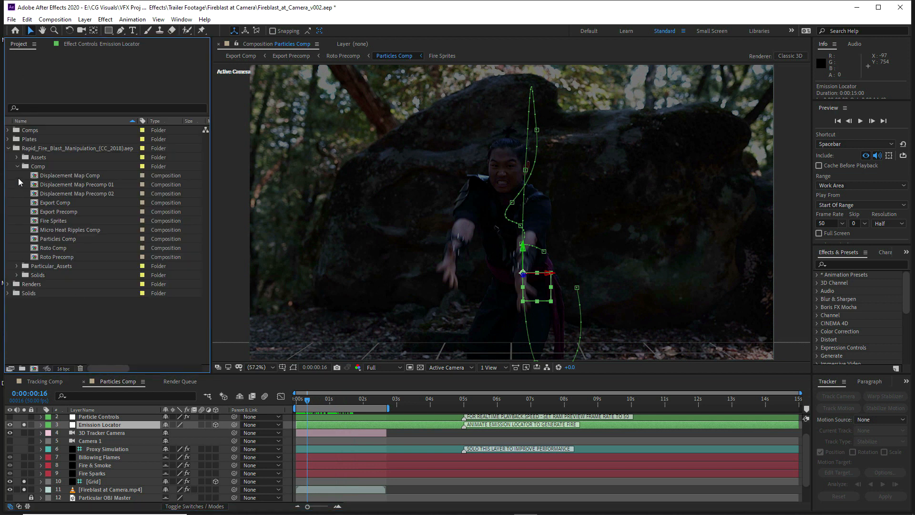
{"action": "left_click", "coordinate": [9, 149]}
{"action": "right_click", "coordinate": [42, 226]}
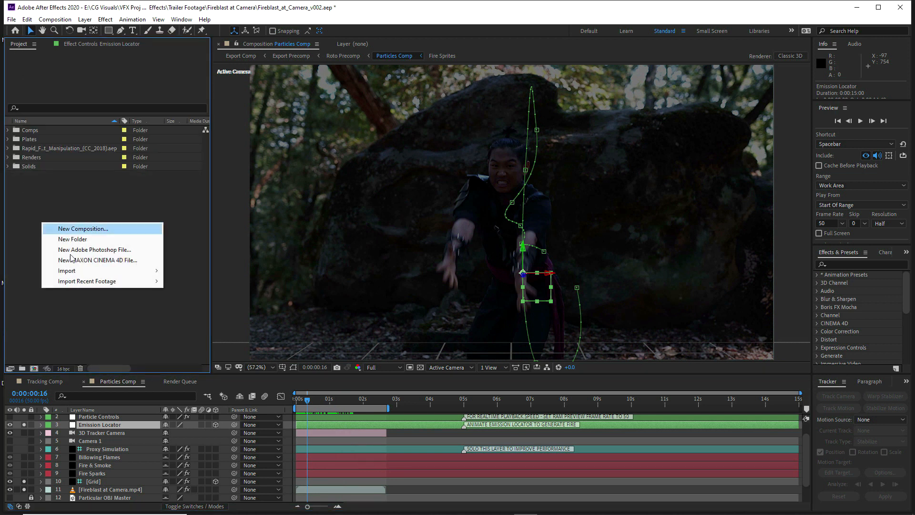
{"action": "mouse_move", "coordinate": [82, 268]}
{"action": "left_click", "coordinate": [193, 268]}
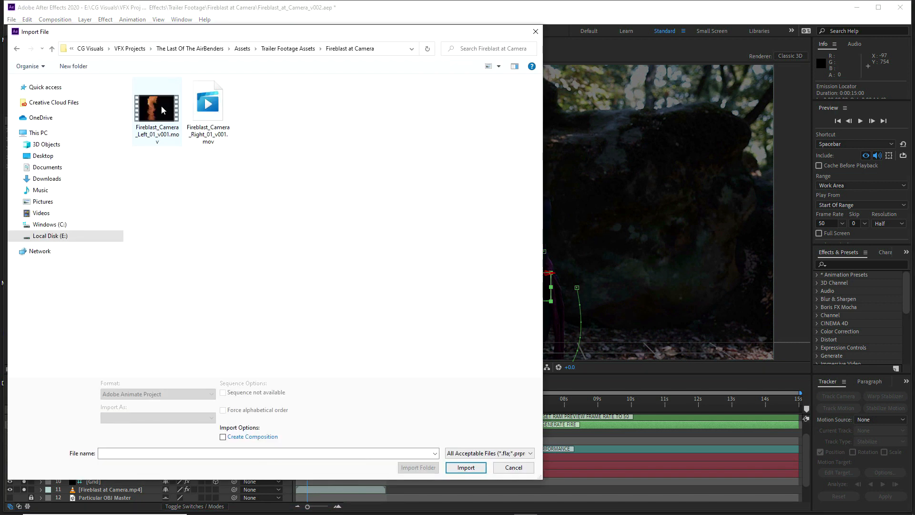
{"action": "left_click_drag", "start_coordinate": [159, 185], "coordinate": [226, 116]}
{"action": "left_click", "coordinate": [461, 467]}
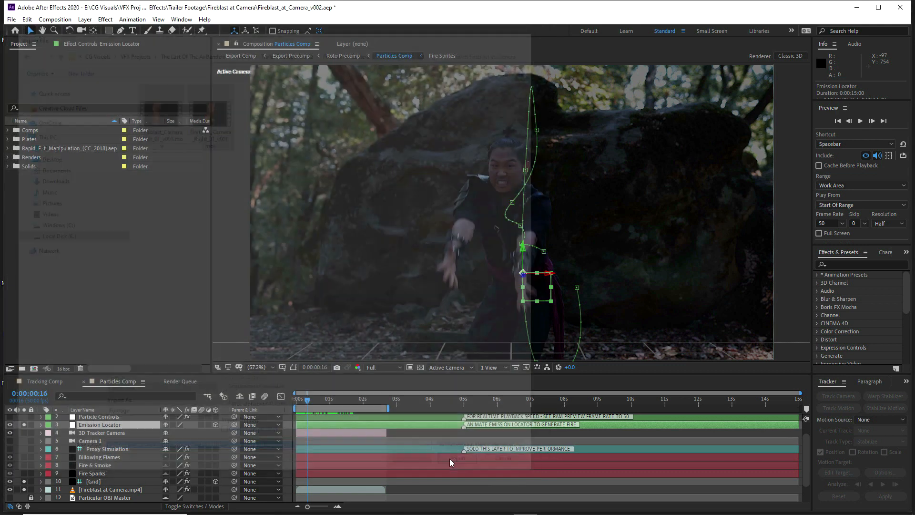
File both fire clips in the Renders folder and add them to Particles Comp directly above the 3D Tracker Camera layer
{"action": "left_click_drag", "start_coordinate": [33, 146], "coordinate": [127, 430]}
{"action": "left_click", "coordinate": [7, 157]}
{"action": "left_click", "coordinate": [47, 167]}
{"action": "left_click", "coordinate": [53, 177], "text": "shift"}
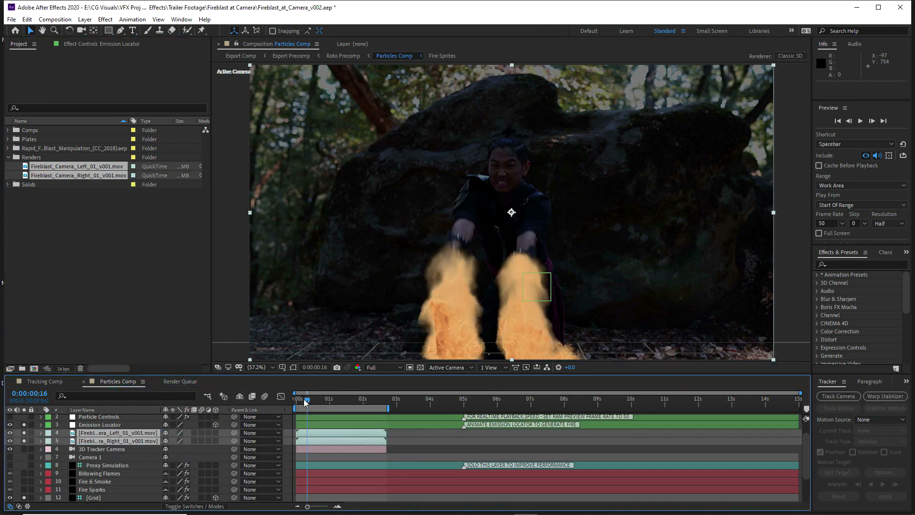
Move the right-hand fire clip above the left-hand one at 0:00:00:45 and play back the combined fire over the plate
{"action": "left_click_drag", "start_coordinate": [307, 402], "coordinate": [327, 403]}
{"action": "left_click", "coordinate": [94, 449]}
{"action": "left_click_drag", "start_coordinate": [102, 440], "coordinate": [106, 435]}
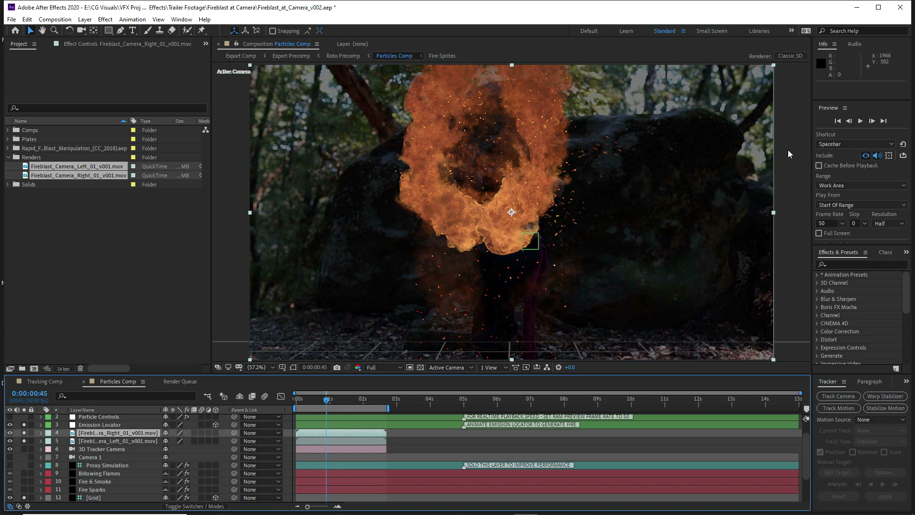
{"action": "left_click", "coordinate": [860, 122]}
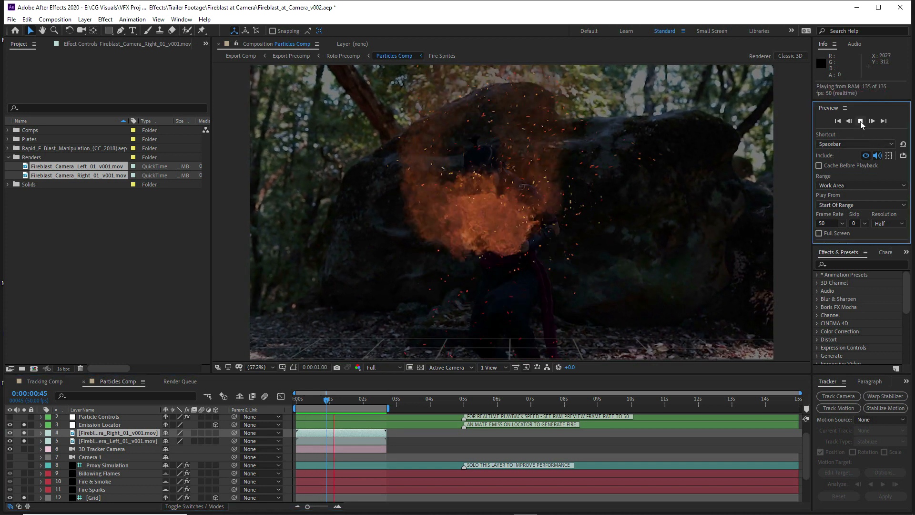
{"action": "key", "text": "space"}
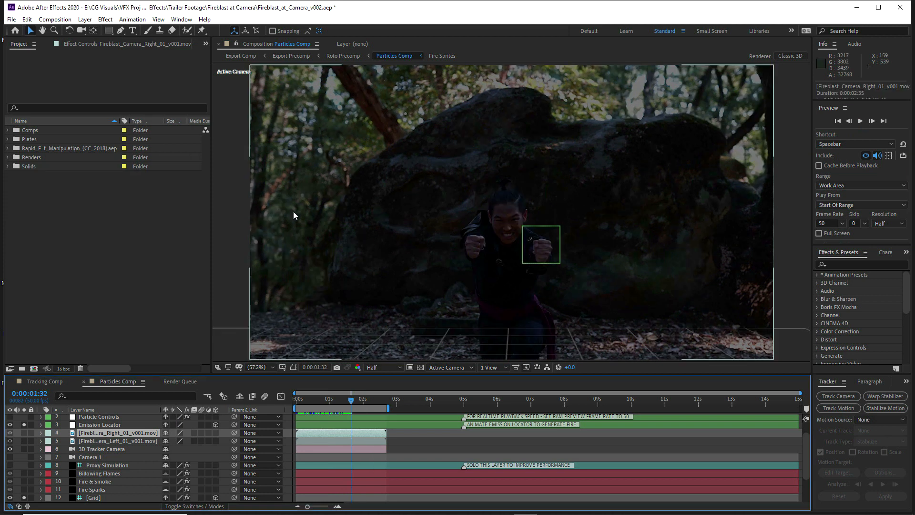
Import Gasoline_Flamethrower_(CC_2018).aep from the Flamethrowers folder of the Trapcode Elements V1.3 fire project files
{"action": "right_click", "coordinate": [44, 212]}
{"action": "mouse_move", "coordinate": [137, 260]}
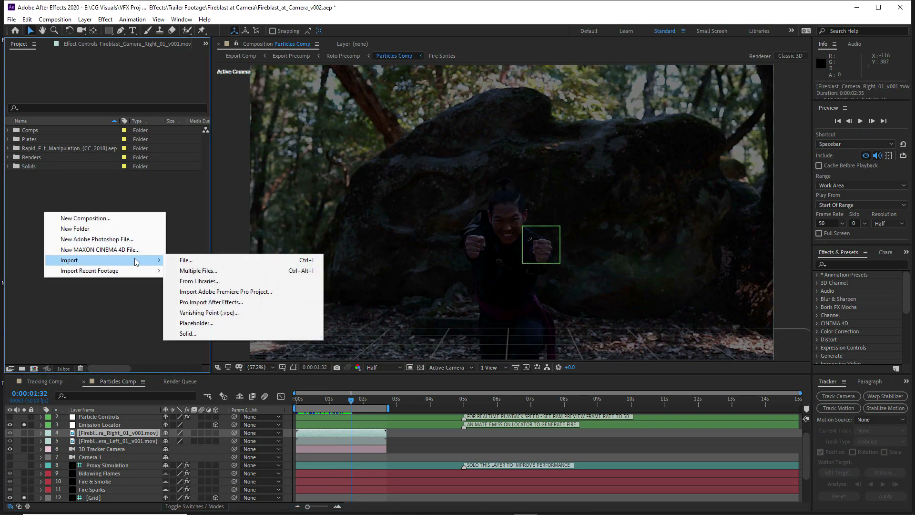
{"action": "left_click", "coordinate": [181, 260]}
{"action": "double_click", "coordinate": [161, 114]}
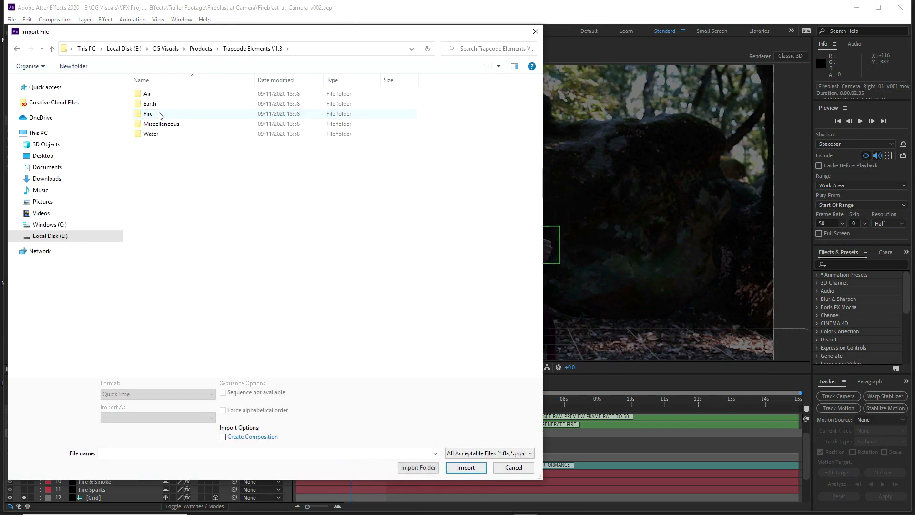
{"action": "double_click", "coordinate": [154, 115]}
{"action": "left_click", "coordinate": [162, 124]}
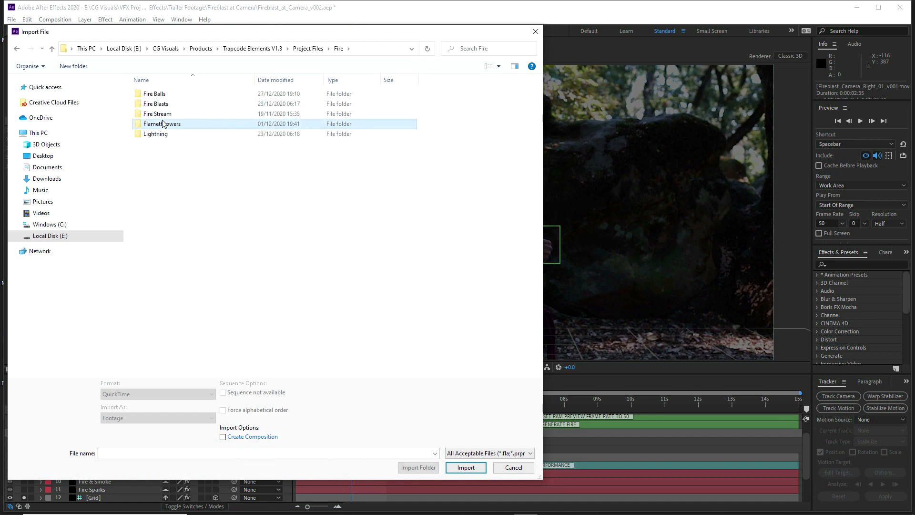
{"action": "double_click", "coordinate": [163, 124]}
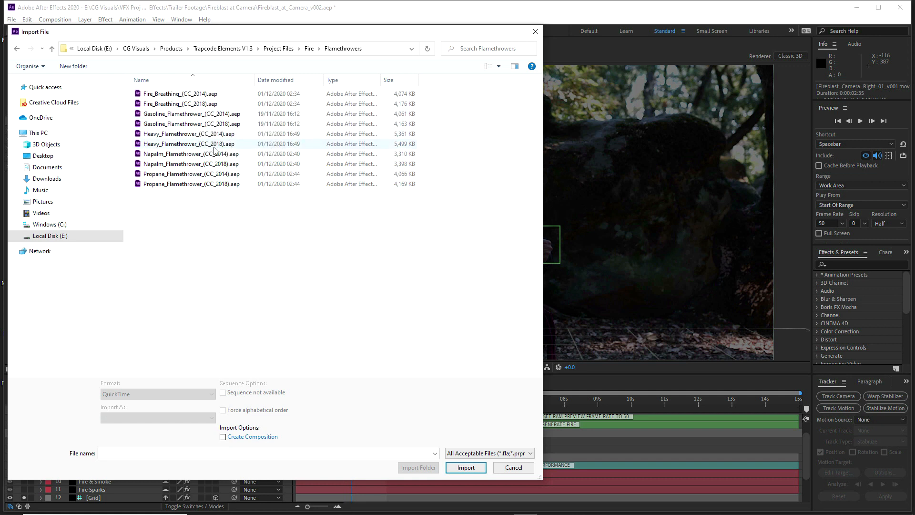
{"action": "left_click", "coordinate": [208, 124]}
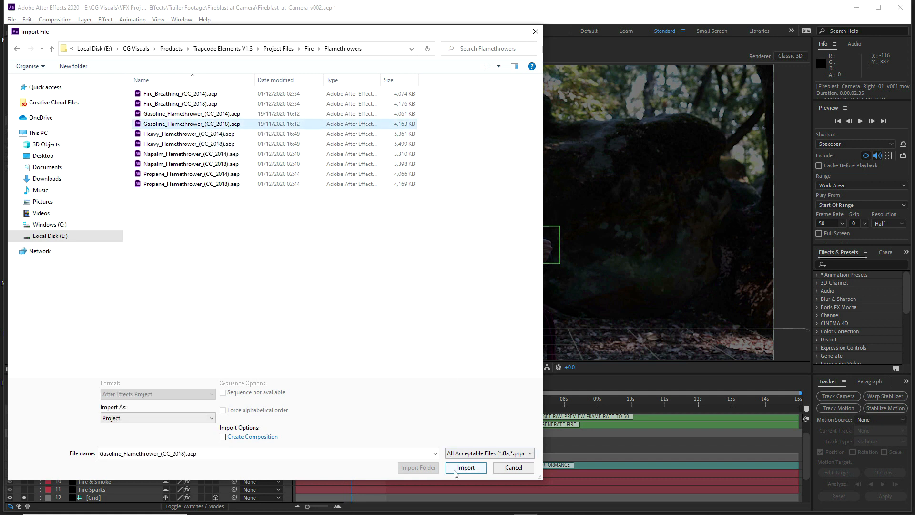
{"action": "left_click", "coordinate": [466, 468]}
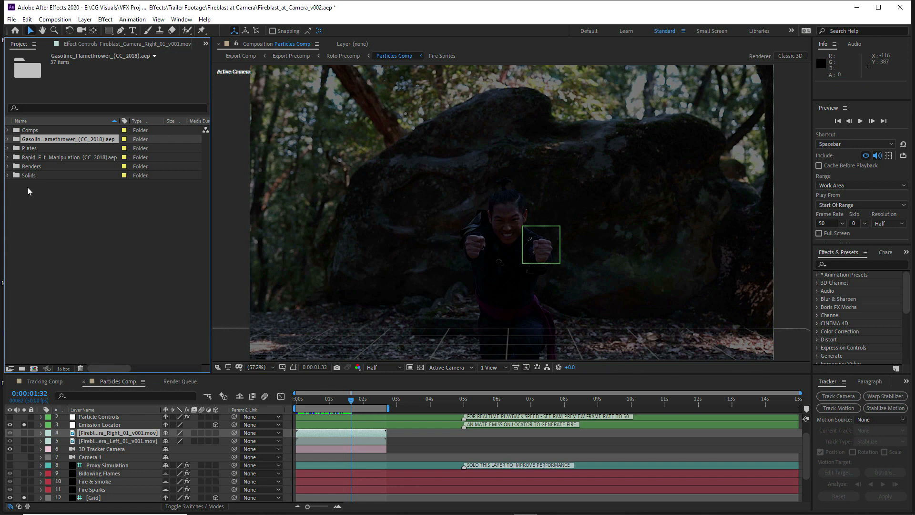
Open the Gasoline Flamethrower project's Particles Comp and rename it Particles Comp B
{"action": "left_click", "coordinate": [8, 139]}
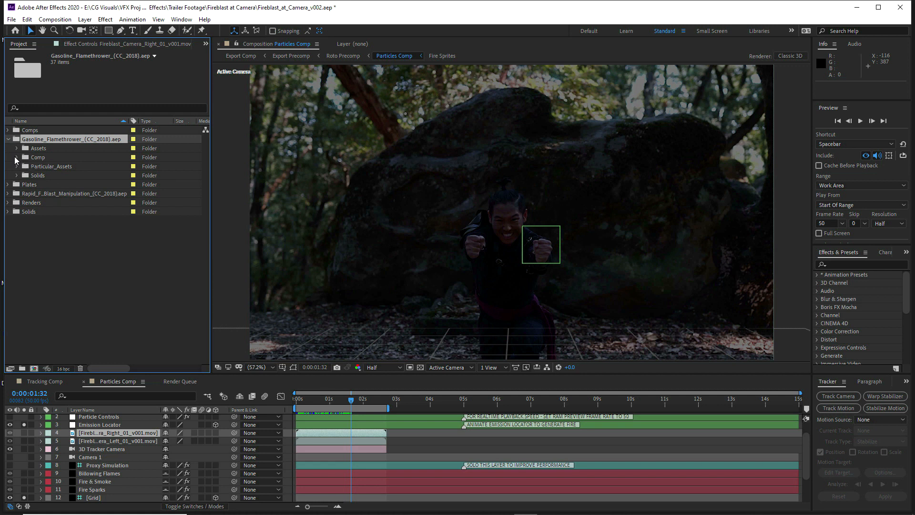
{"action": "left_click", "coordinate": [17, 158]}
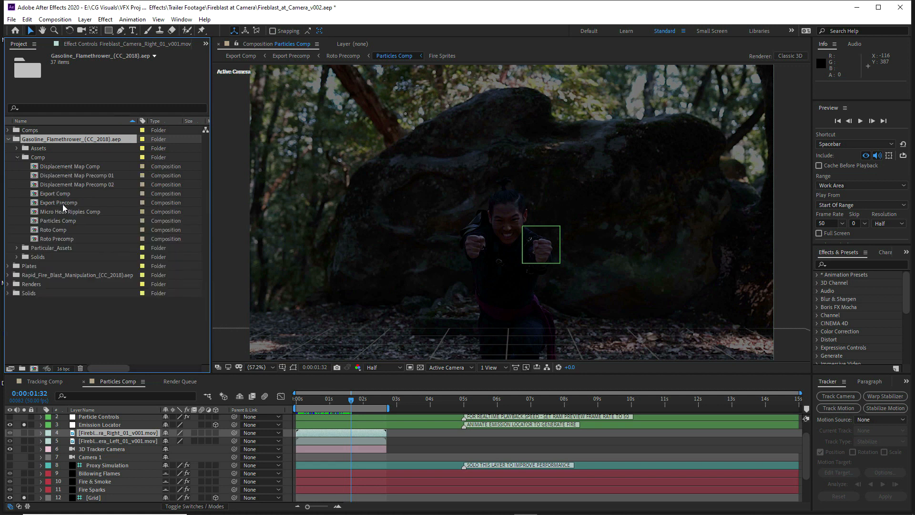
{"action": "double_click", "coordinate": [63, 222]}
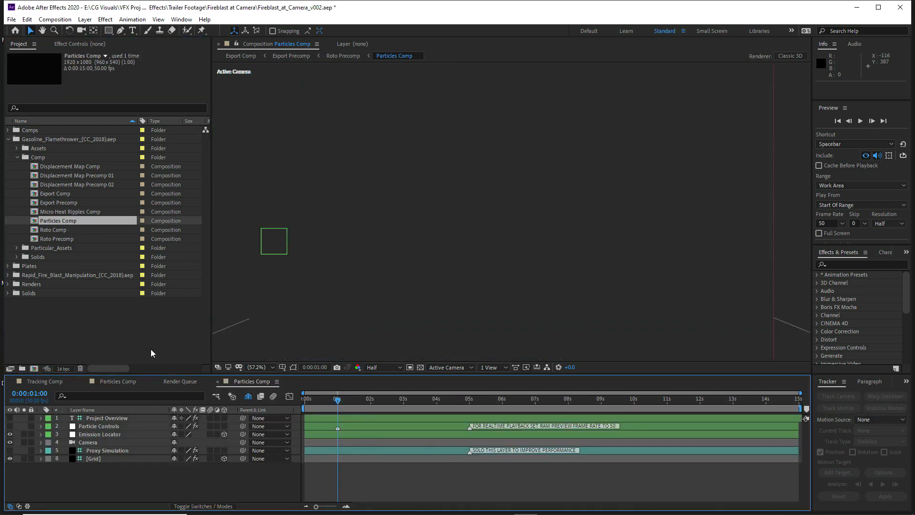
{"action": "left_click", "coordinate": [55, 20]}
{"action": "left_click", "coordinate": [70, 43]}
{"action": "left_click", "coordinate": [569, 181]}
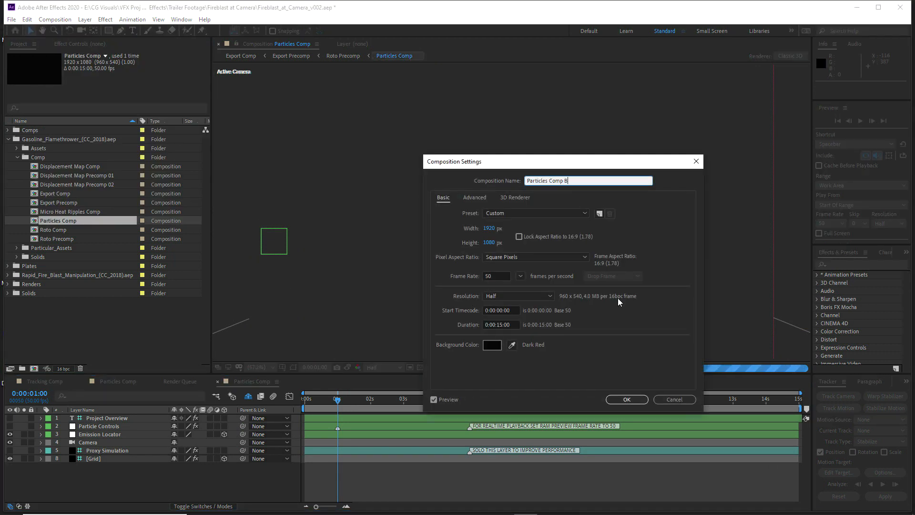
{"action": "left_click", "coordinate": [622, 400]}
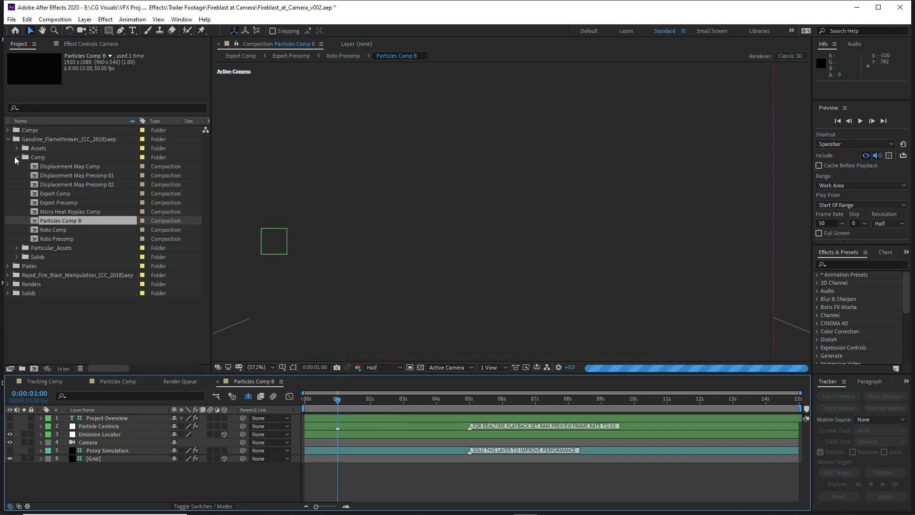
Collapse the Gasoline Flamethrower folders in the project and place the Particles Comp B timeline between Particles Comp and the Render Queue
{"action": "left_click", "coordinate": [17, 155]}
{"action": "left_click", "coordinate": [17, 157]}
{"action": "left_click", "coordinate": [9, 139]}
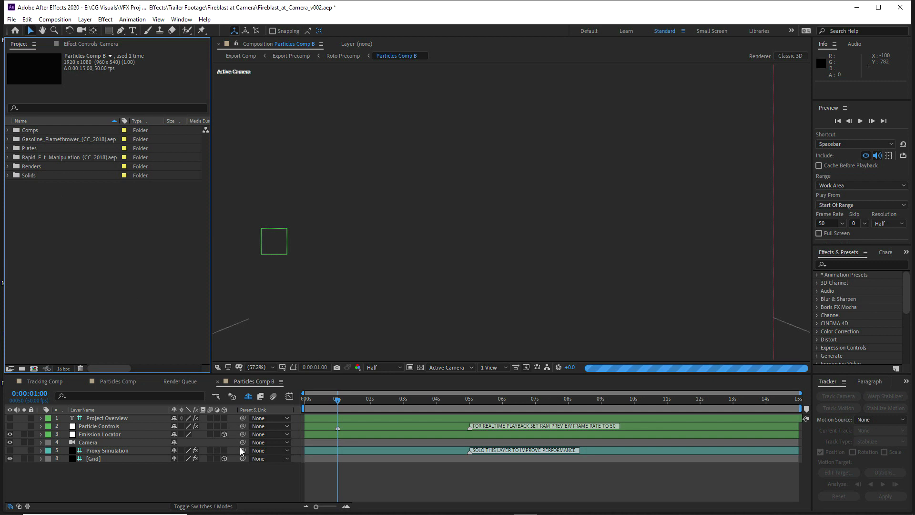
{"action": "left_click", "coordinate": [176, 381]}
{"action": "left_click", "coordinate": [189, 381]}
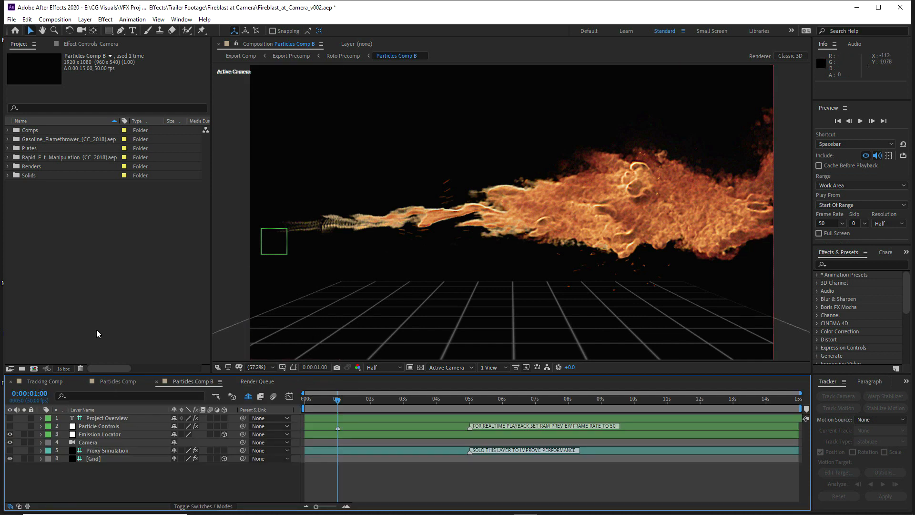
Copy the 3D Tracker Camera from Tracking Comp into Particles Comp B, placing it directly above the existing Camera layer
{"action": "left_click", "coordinate": [878, 7]}
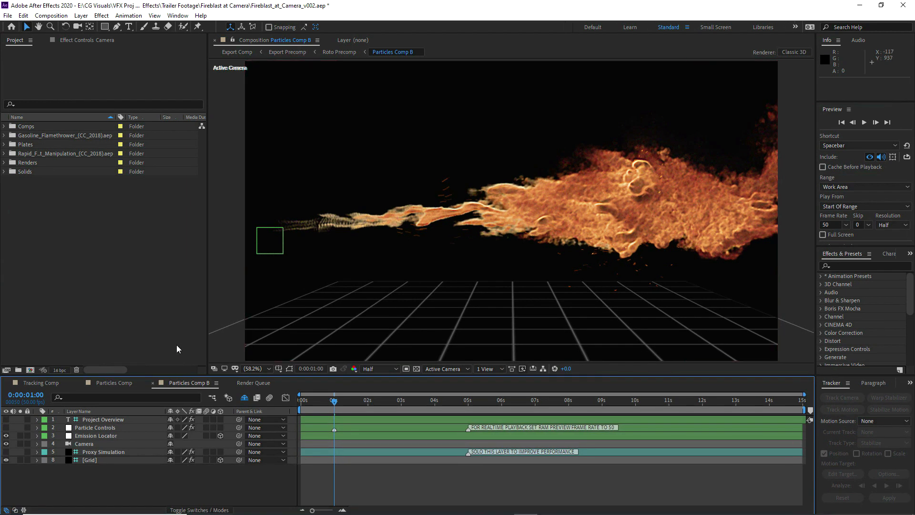
{"action": "left_click", "coordinate": [45, 386]}
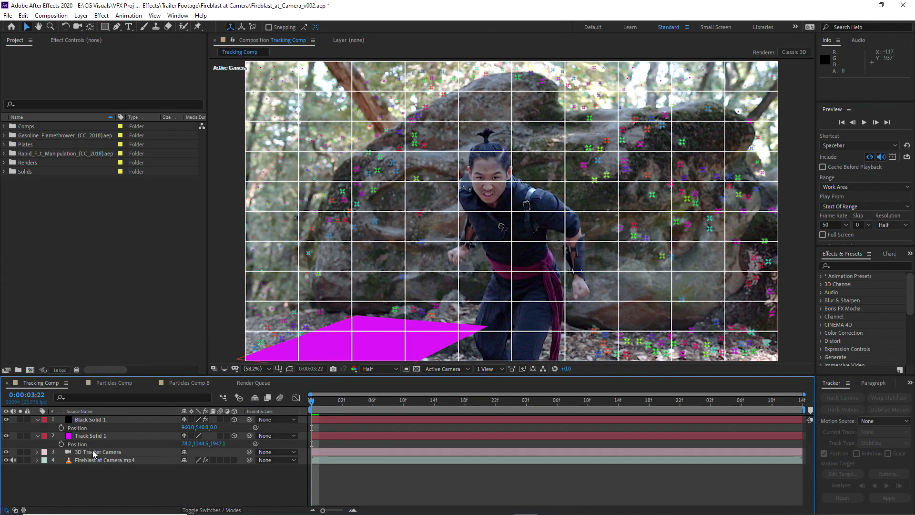
{"action": "left_click", "coordinate": [87, 453]}
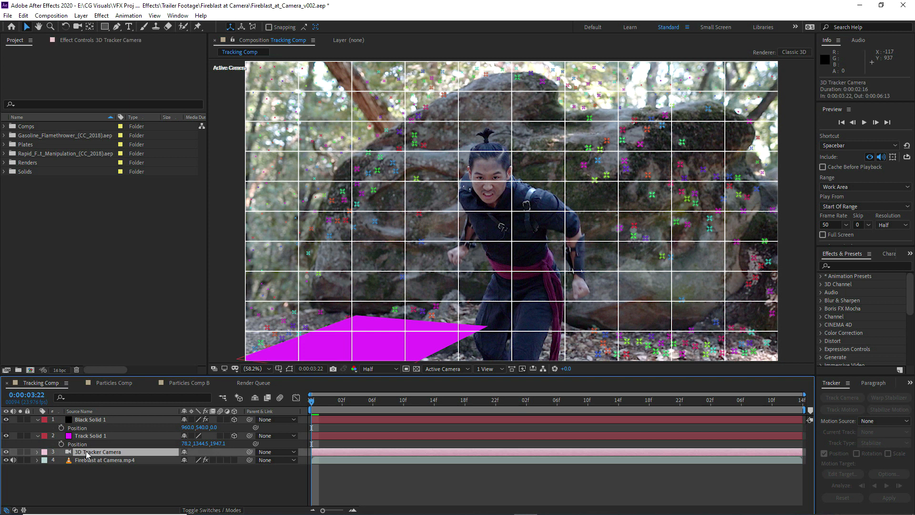
{"action": "key", "text": "ctrl+c"}
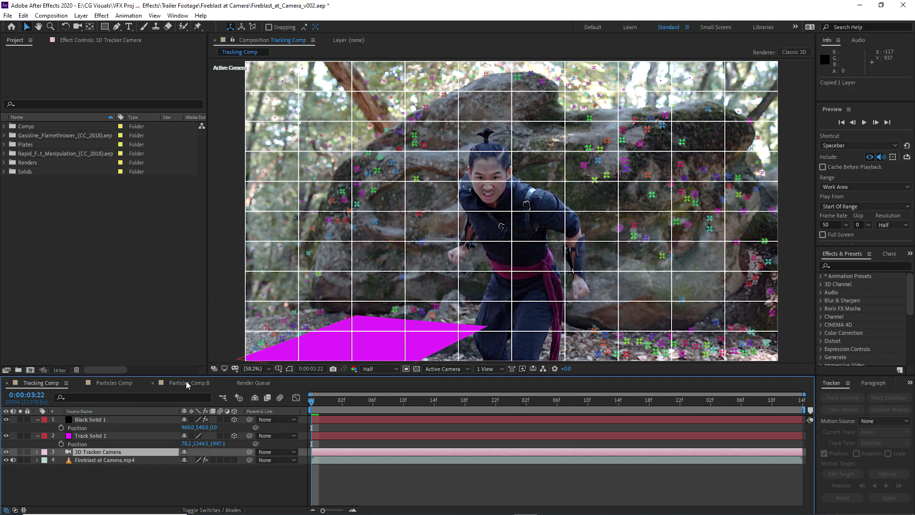
{"action": "left_click", "coordinate": [184, 381]}
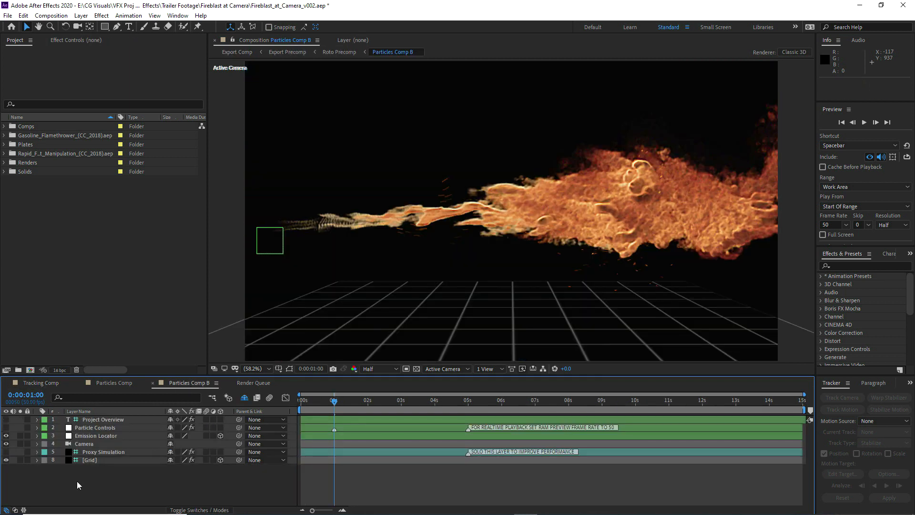
{"action": "key", "text": "ctrl+v"}
{"action": "left_click_drag", "start_coordinate": [84, 421], "coordinate": [91, 448]}
End the Particles Comp B work area at 0:00:02:33 and extend the 3D Tracker Camera layer to the same frame
{"action": "left_click_drag", "start_coordinate": [805, 408], "coordinate": [391, 409]}
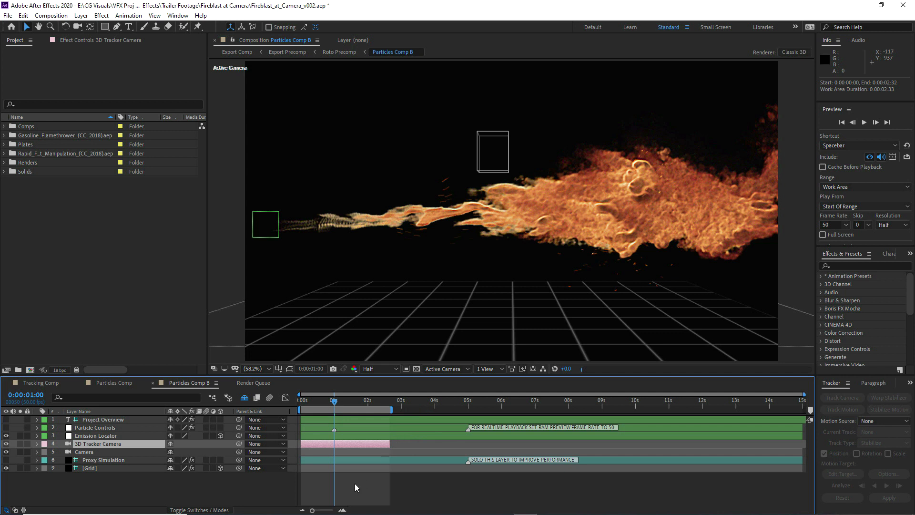
{"action": "left_click", "coordinate": [343, 510]}
{"action": "left_click_drag", "start_coordinate": [561, 412], "coordinate": [561, 409]}
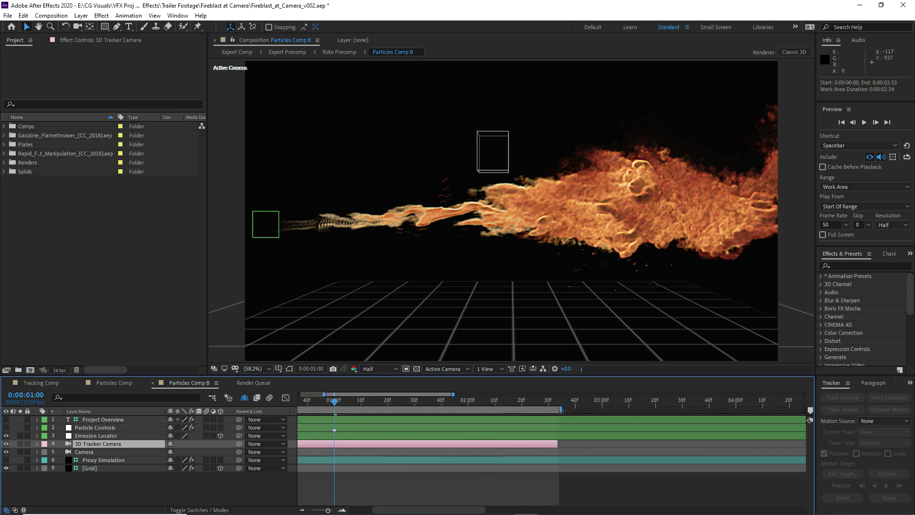
{"action": "left_click_drag", "start_coordinate": [559, 441], "coordinate": [560, 441]}
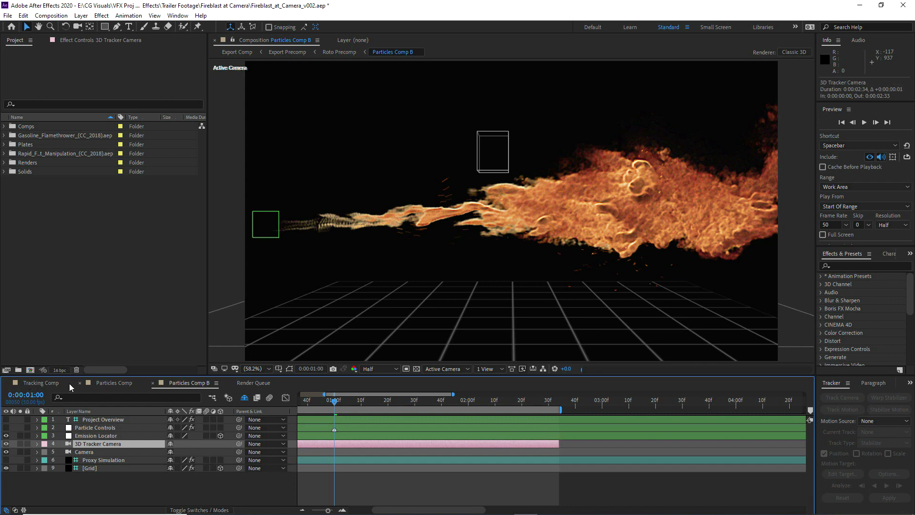
Copy the Fireblast at Camera.mp4 plate from Tracking Comp into Particles Comp B and place it below the Grid layer
{"action": "left_click", "coordinate": [43, 382]}
{"action": "left_click", "coordinate": [114, 459]}
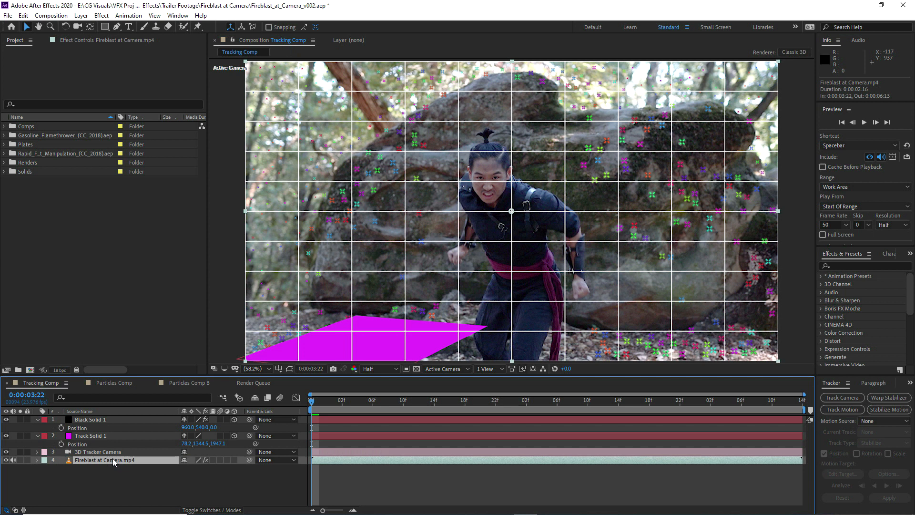
{"action": "left_click", "coordinate": [176, 382]}
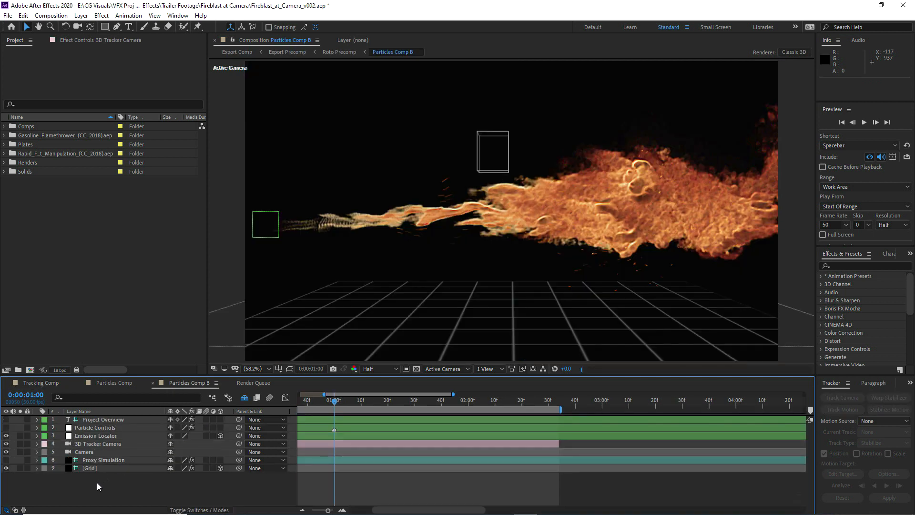
{"action": "key", "text": "ctrl+v"}
{"action": "left_click_drag", "start_coordinate": [102, 419], "coordinate": [101, 482]}
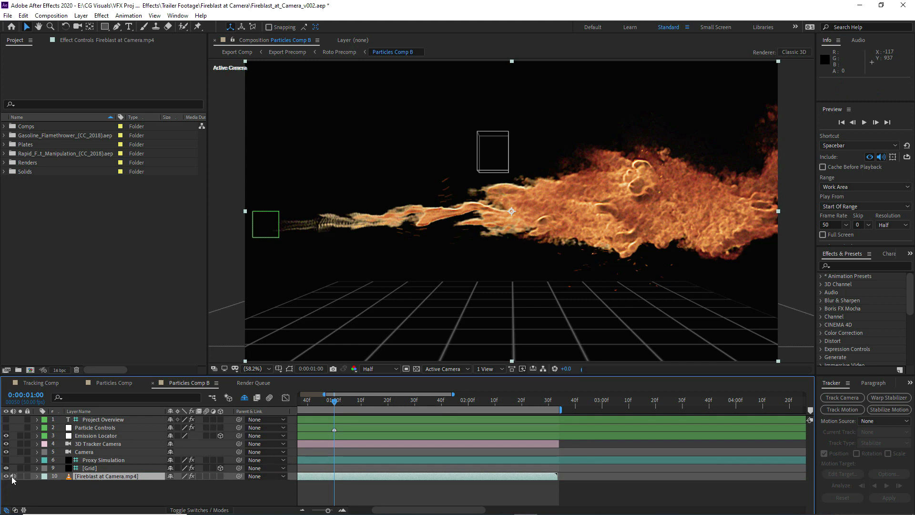
Add a Curves effect to the Fireblast at Camera.mp4 plate and darken its highlights and midtones while the layer is soloed
{"action": "right_click", "coordinate": [86, 476]}
{"action": "mouse_move", "coordinate": [115, 357]}
{"action": "mouse_move", "coordinate": [227, 175]}
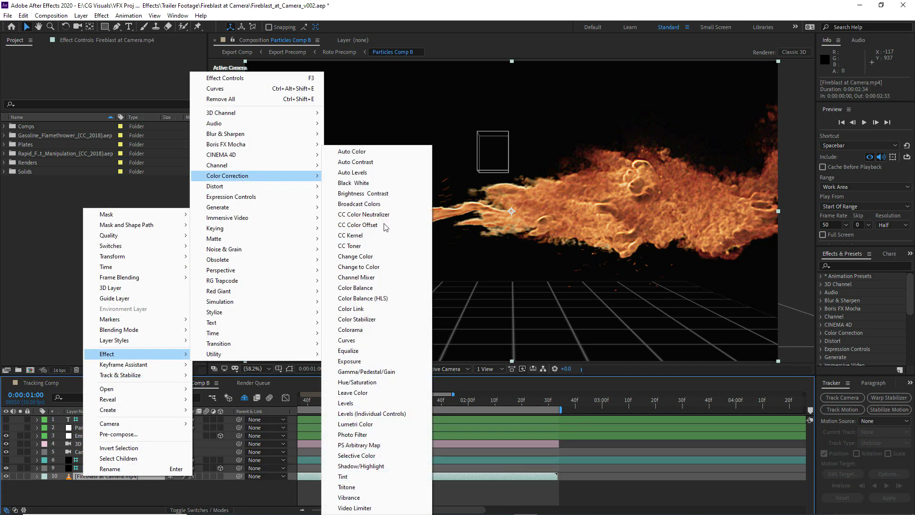
{"action": "left_click", "coordinate": [346, 340]}
{"action": "left_click_drag", "start_coordinate": [135, 191], "coordinate": [152, 224]}
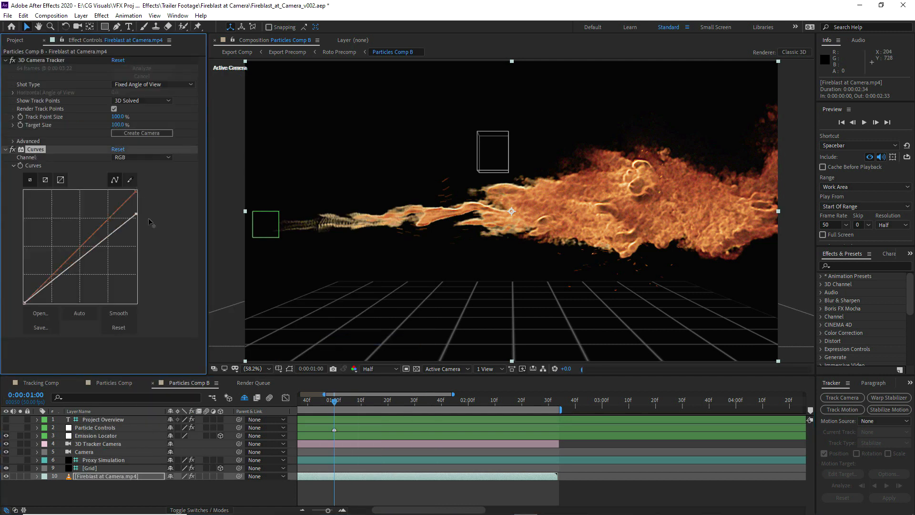
{"action": "left_click_drag", "start_coordinate": [85, 260], "coordinate": [86, 273]}
{"action": "left_click", "coordinate": [20, 476]}
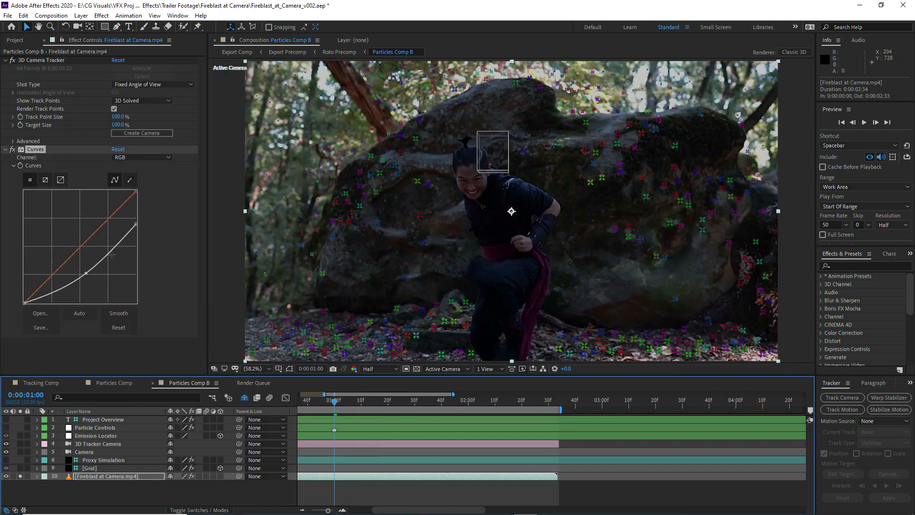
{"action": "left_click_drag", "start_coordinate": [135, 225], "coordinate": [137, 238]}
Remove the 3D Camera Tracker effect from the copied plate, darken the Curves midtones slightly more, and unsolo the layer
{"action": "left_click", "coordinate": [41, 60]}
{"action": "key", "text": "Delete"}
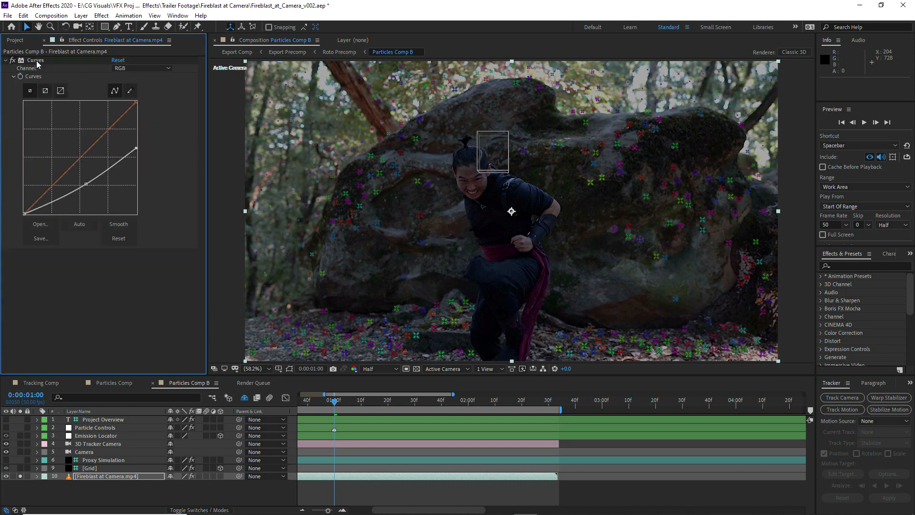
{"action": "left_click_drag", "start_coordinate": [86, 183], "coordinate": [86, 190]}
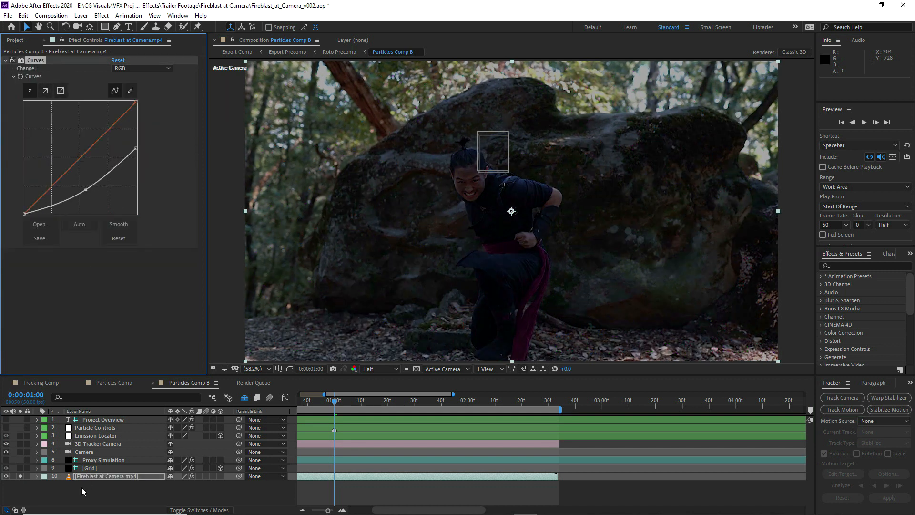
{"action": "left_click", "coordinate": [20, 476]}
{"action": "left_click", "coordinate": [41, 490]}
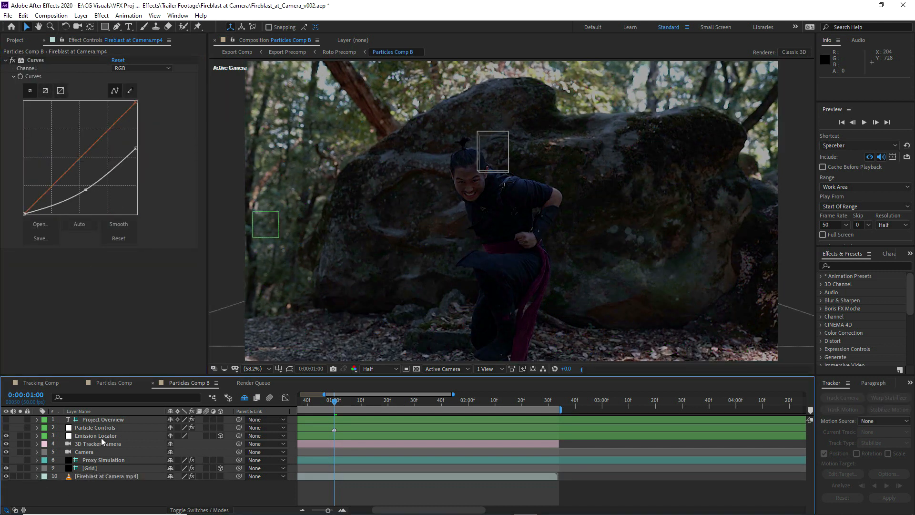
Solo the Proxy Simulation, Grid and Fireblast at Camera.mp4 layers in Particles Comp B
{"action": "left_click_drag", "start_coordinate": [327, 510], "coordinate": [313, 510]}
{"action": "left_click_drag", "start_coordinate": [20, 468], "coordinate": [20, 476]}
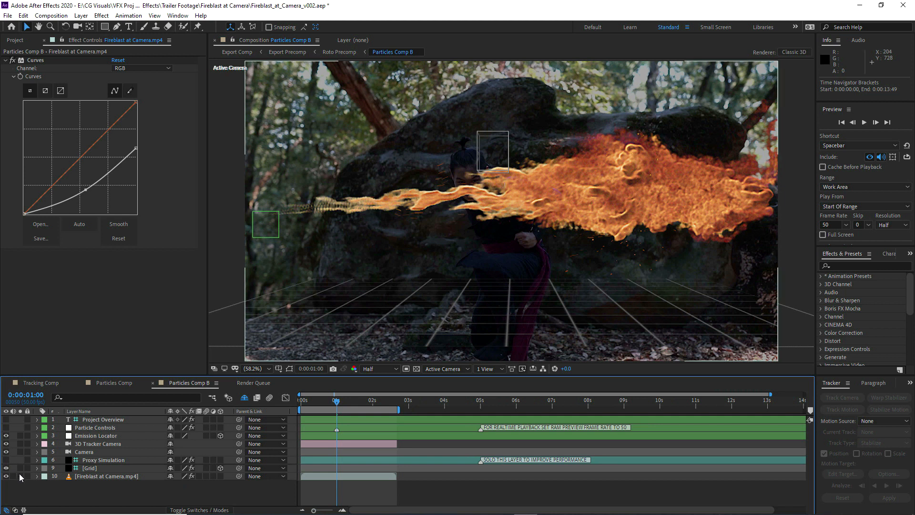
{"action": "left_click", "coordinate": [20, 459]}
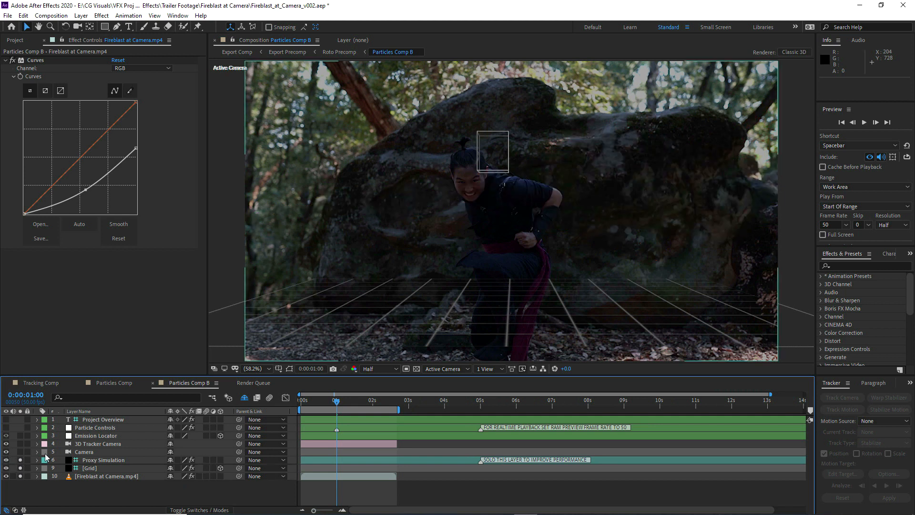
Lower the Grid layer toward the ground to a Y position of about 1206 and reveal the shy layers
{"action": "left_click", "coordinate": [102, 467]}
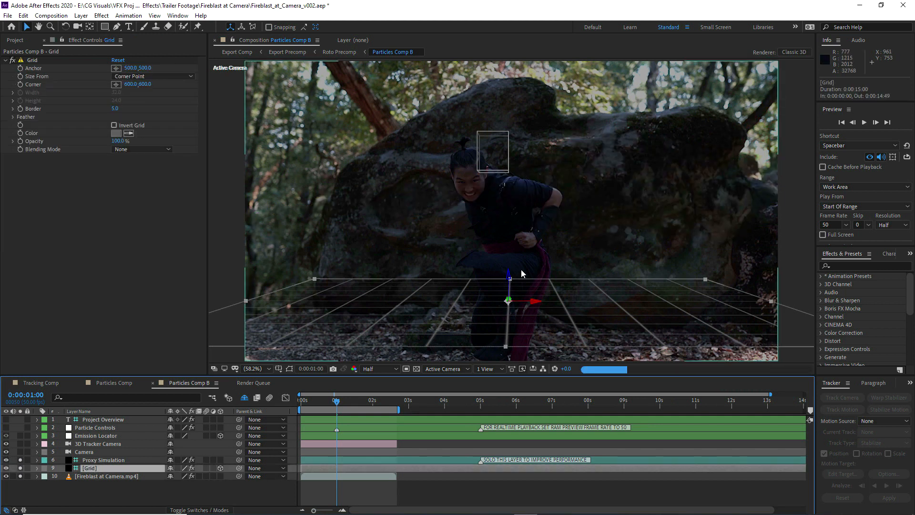
{"action": "left_click_drag", "start_coordinate": [507, 330], "coordinate": [508, 366]}
{"action": "left_click", "coordinate": [244, 397]}
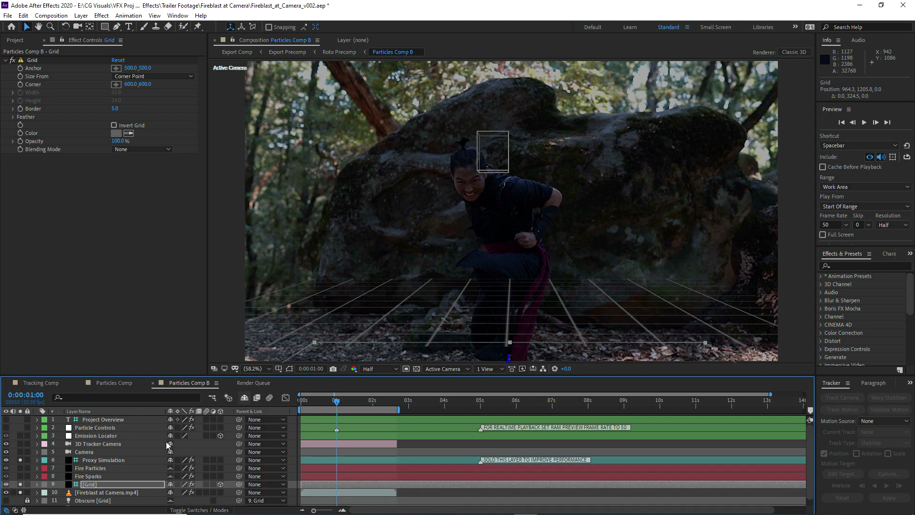
{"action": "scroll", "coordinate": [138, 456], "scroll_direction": "down", "scroll_amount": 1}
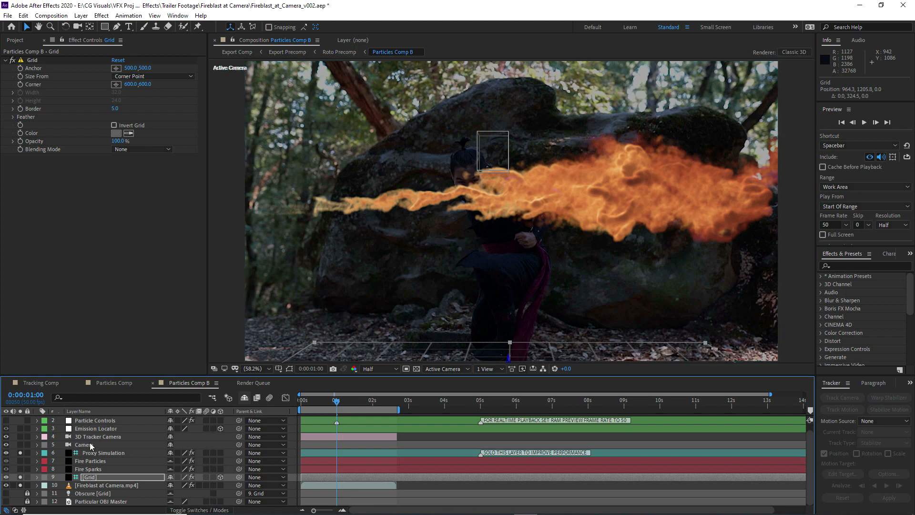
Set the Aim (Left / Right) angle of the Particle Controls layer to 180°
{"action": "left_click", "coordinate": [92, 421]}
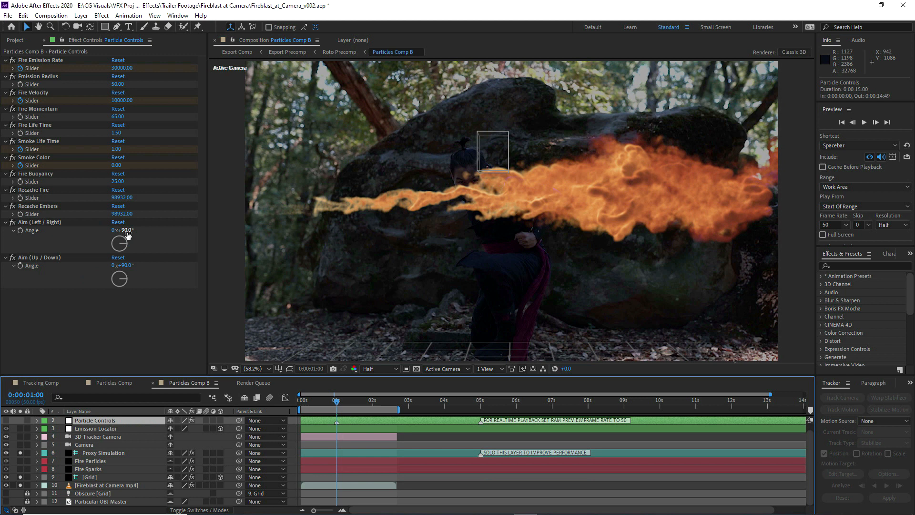
{"action": "left_click_drag", "start_coordinate": [128, 232], "coordinate": [141, 229]}
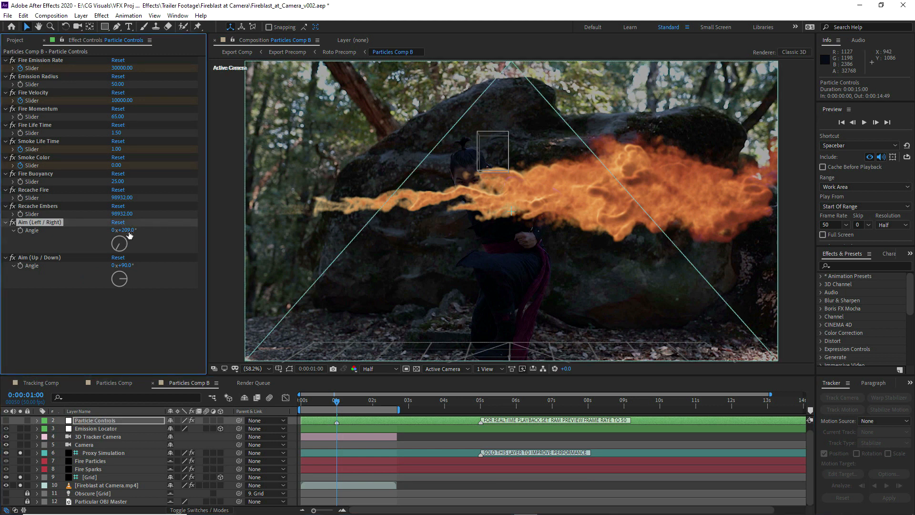
{"action": "left_click", "coordinate": [125, 230]}
{"action": "type", "text": "180"}
{"action": "key", "text": "Return"}
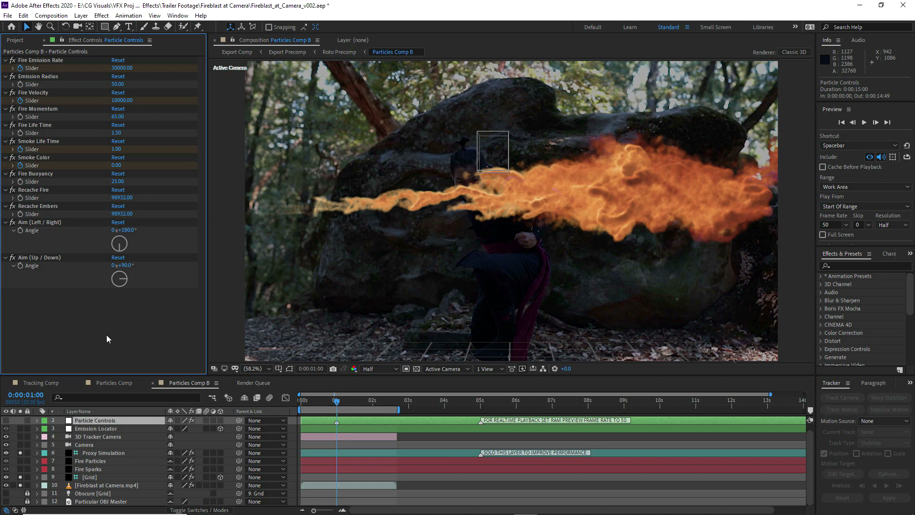
Move the Emission Locator along X to about 628.6, solo it, and turn off the Proxy Simulation solo
{"action": "left_click", "coordinate": [95, 428]}
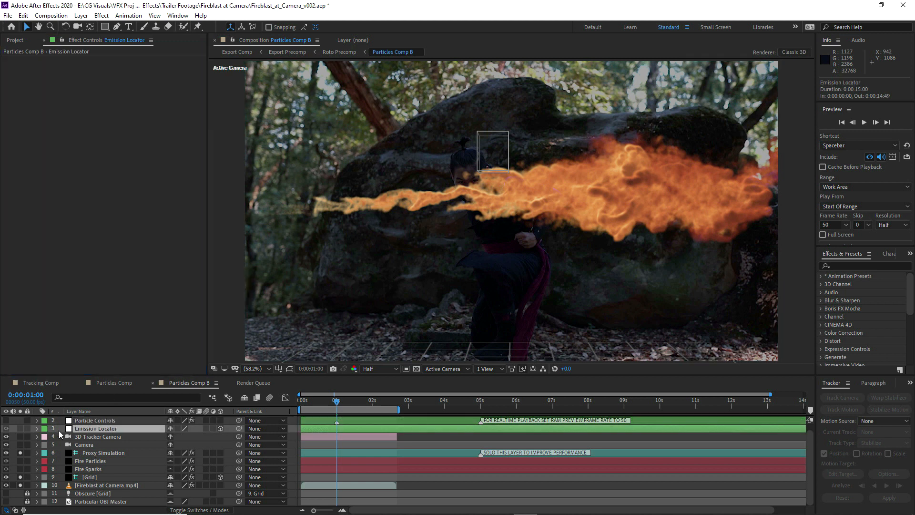
{"action": "left_click_drag", "start_coordinate": [279, 213], "coordinate": [446, 212]}
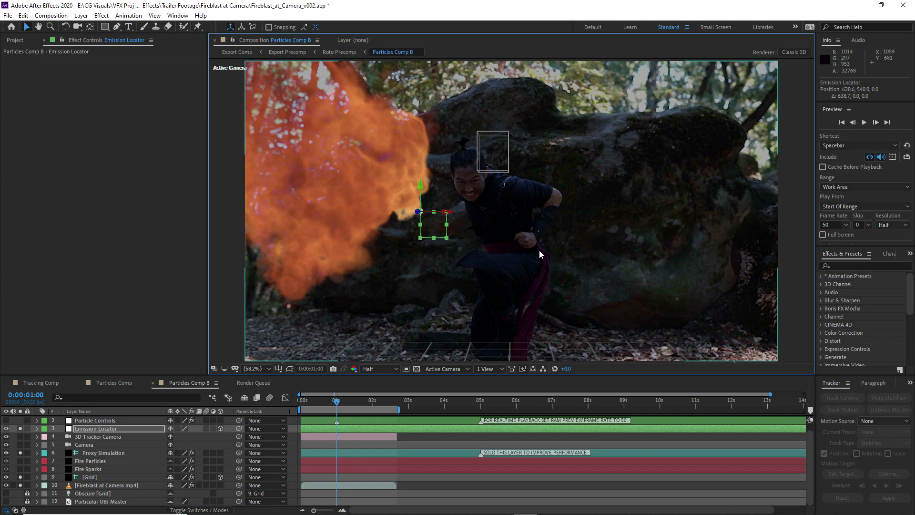
{"action": "left_click", "coordinate": [20, 453]}
Show the Emission Locator's Position property and go to 0:00:01:35, where the performer holds both fists forward
{"action": "key", "text": "p"}
{"action": "key", "text": "="}
{"action": "left_click_drag", "start_coordinate": [373, 402], "coordinate": [426, 401]}
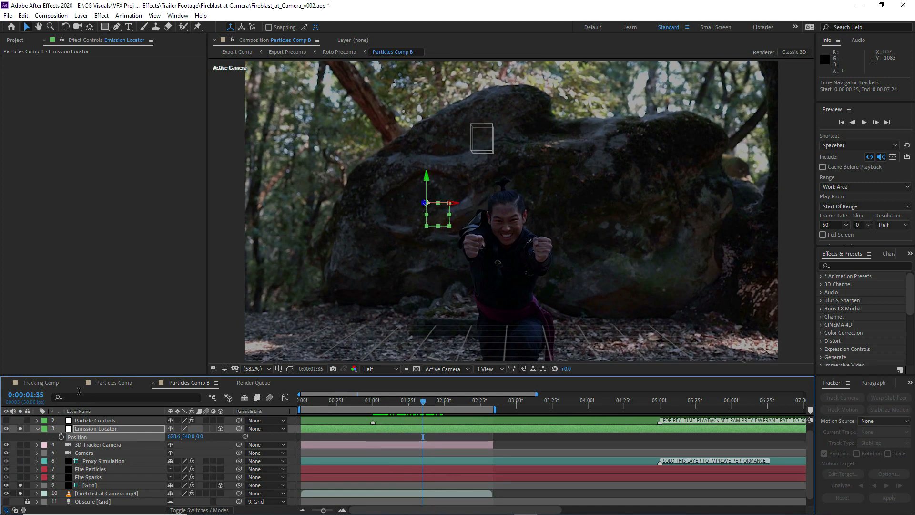
In Tracking Comp at 0:00:06:03, create a null from the track point beside the performer's raised fist nearest the magenta solid and select it
{"action": "left_click", "coordinate": [40, 386]}
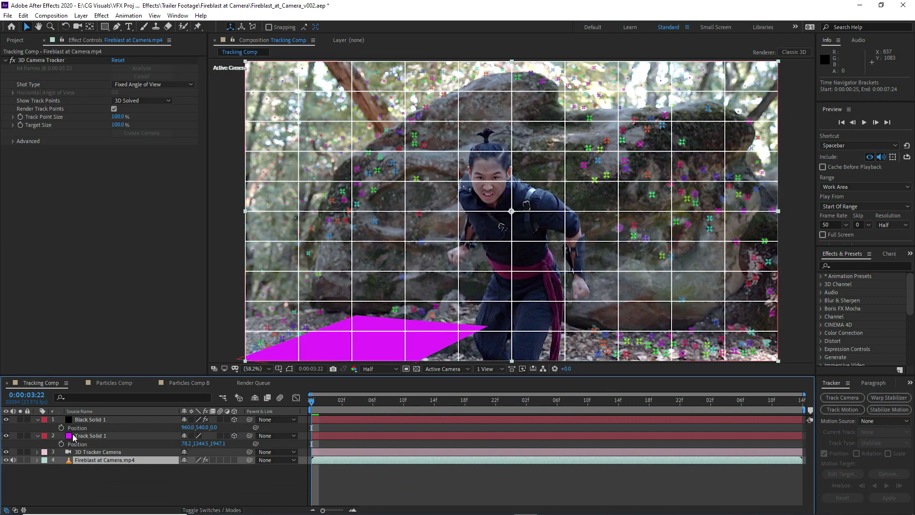
{"action": "left_click", "coordinate": [45, 59]}
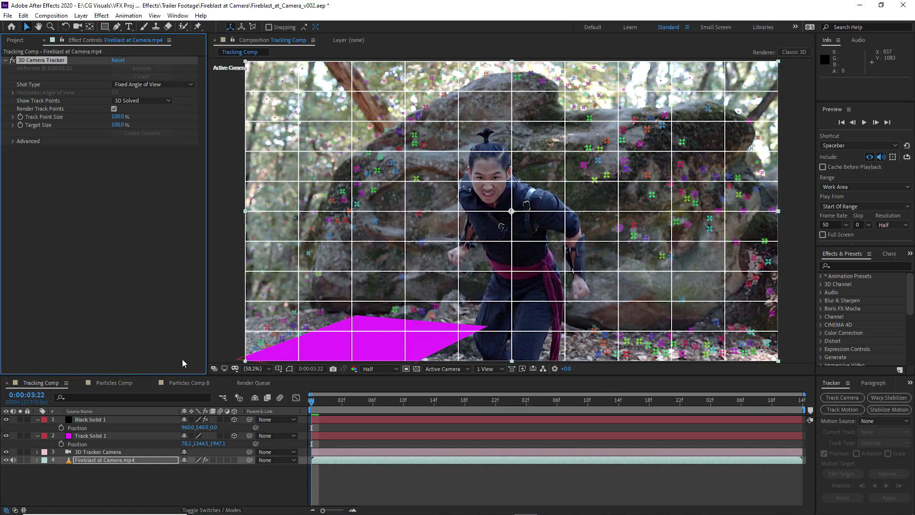
{"action": "left_click", "coordinate": [184, 382]}
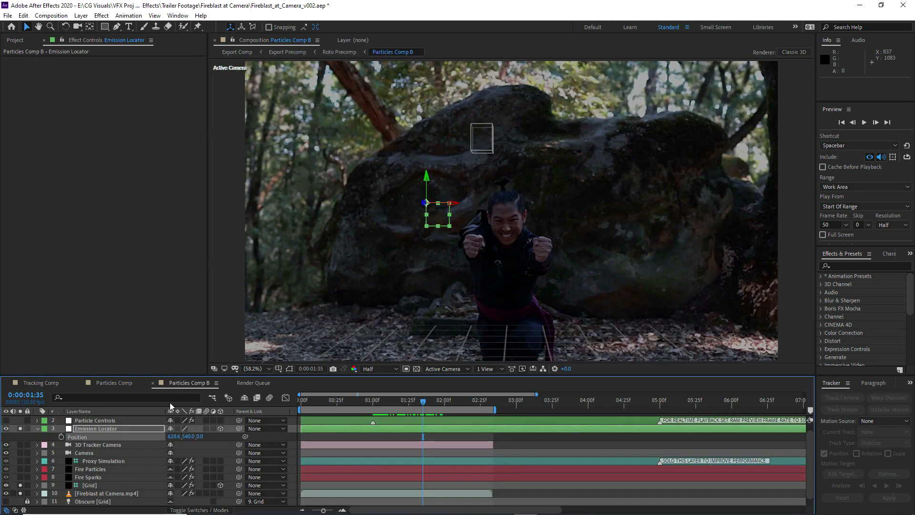
{"action": "left_click", "coordinate": [51, 382]}
{"action": "left_click_drag", "start_coordinate": [465, 403], "coordinate": [718, 401]}
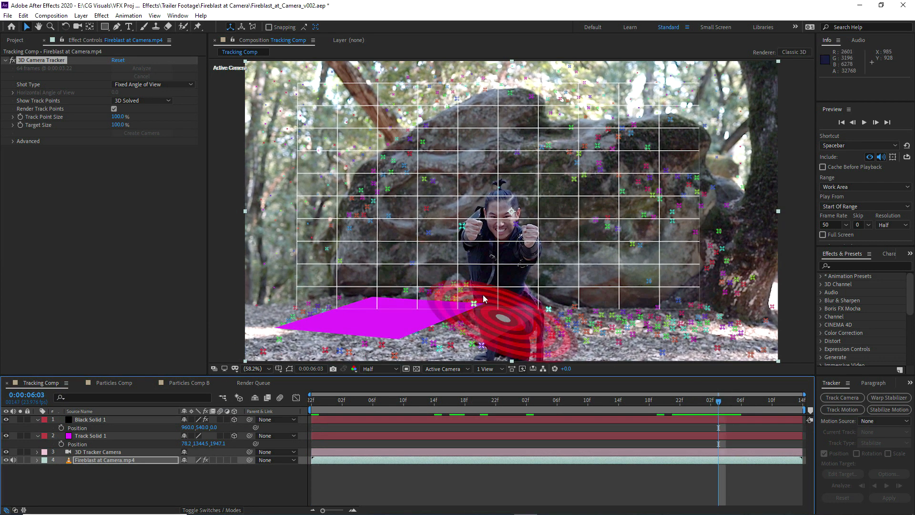
{"action": "right_click", "coordinate": [461, 226]}
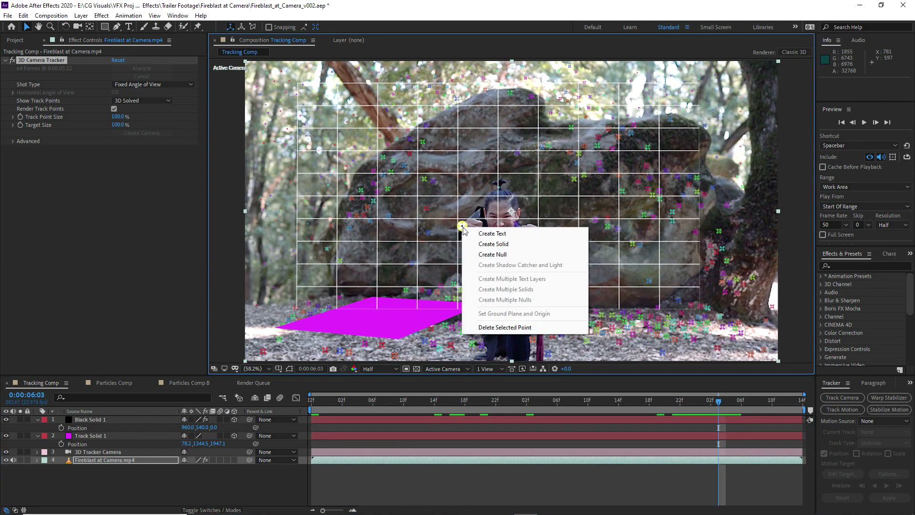
{"action": "left_click", "coordinate": [493, 255]}
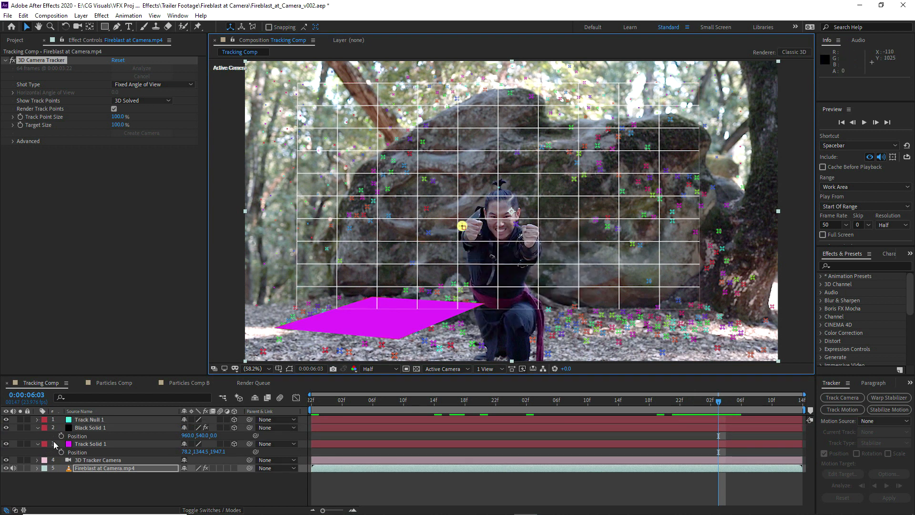
{"action": "left_click", "coordinate": [87, 420]}
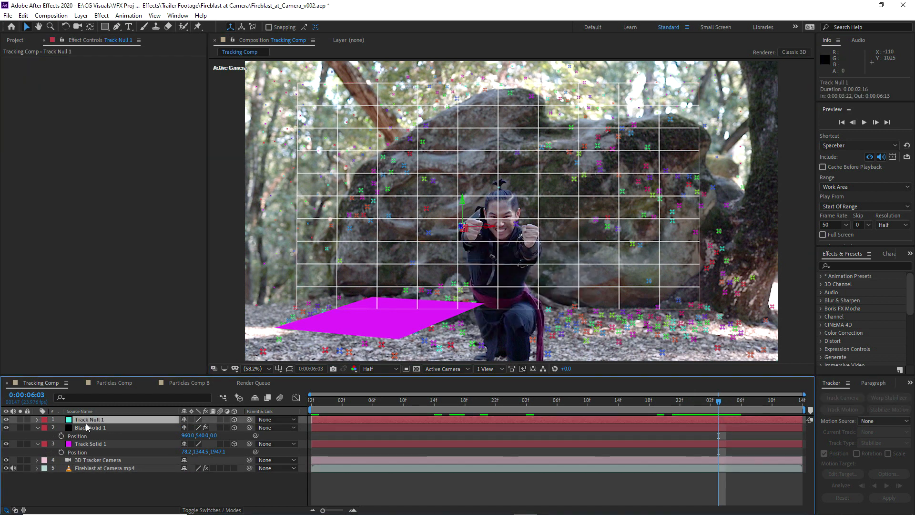
Copy the Track Null from Tracking Comp and paste it into Particles Comp B above the Emission Locator
{"action": "key", "text": "p"}
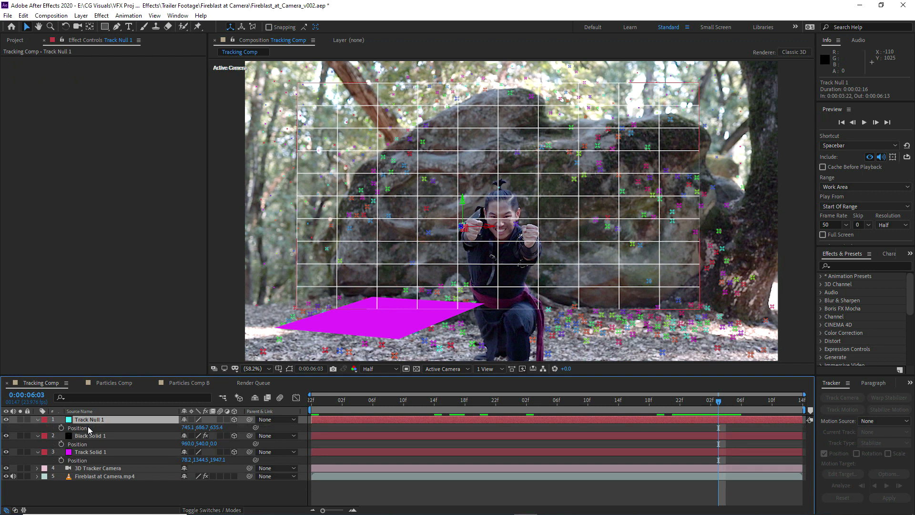
{"action": "key", "text": "p"}
{"action": "left_click", "coordinate": [86, 425]}
{"action": "left_click", "coordinate": [87, 420]}
{"action": "key", "text": "ctrl+c"}
{"action": "left_click", "coordinate": [187, 384]}
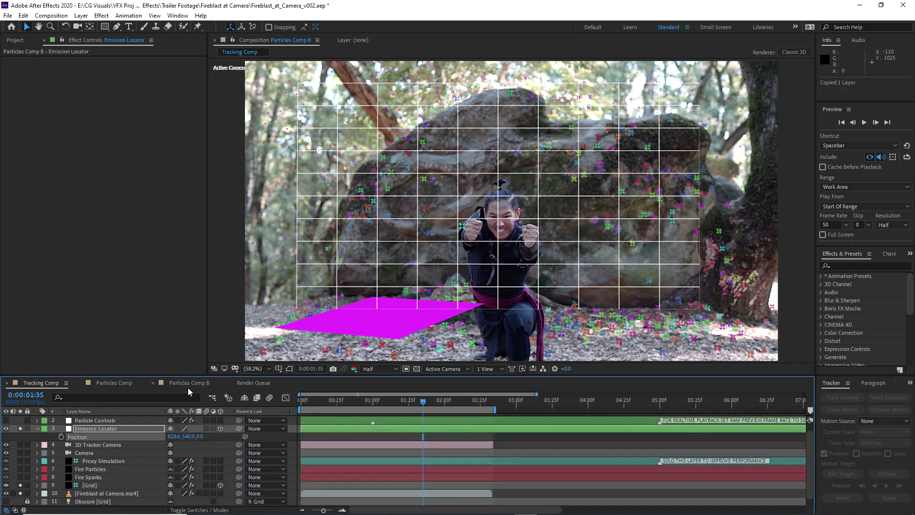
{"action": "left_click", "coordinate": [84, 428]}
{"action": "key", "text": "ctrl+v"}
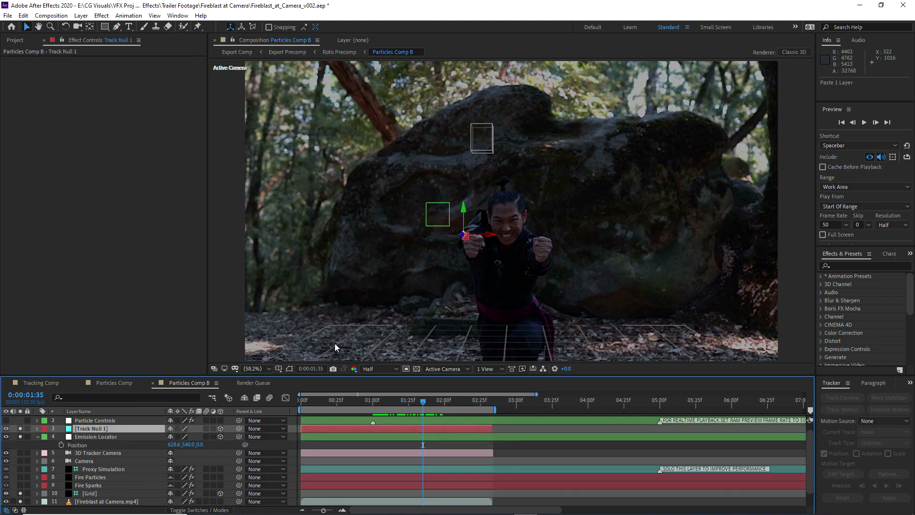
Scale the pasted null to 441%, shift it along X to about 827.5, and go to 0:00:02:06
{"action": "key", "text": "s"}
{"action": "left_click_drag", "start_coordinate": [284, 420], "coordinate": [379, 420]}
{"action": "left_click_drag", "start_coordinate": [462, 234], "coordinate": [499, 243]}
{"action": "left_click_drag", "start_coordinate": [424, 402], "coordinate": [453, 418]}
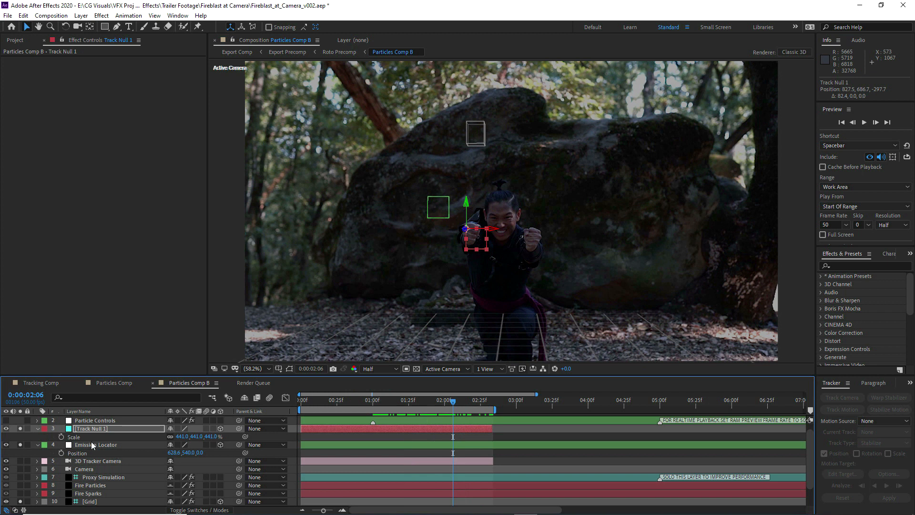
Copy the null's Position (827.5, 686.7, -297.7) to the Emission Locator and delete the null
{"action": "left_click", "coordinate": [93, 426]}
{"action": "key", "text": "p"}
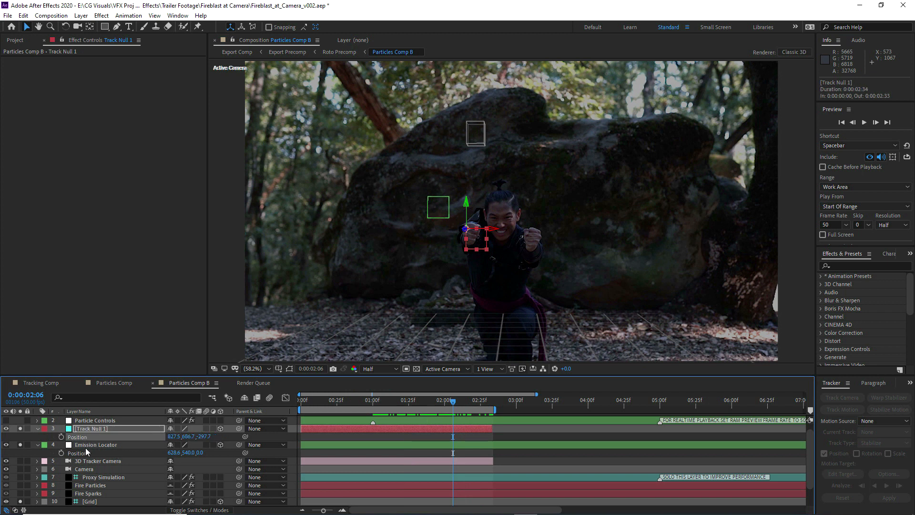
{"action": "left_click", "coordinate": [83, 445]}
{"action": "key", "text": "ctrl+v"}
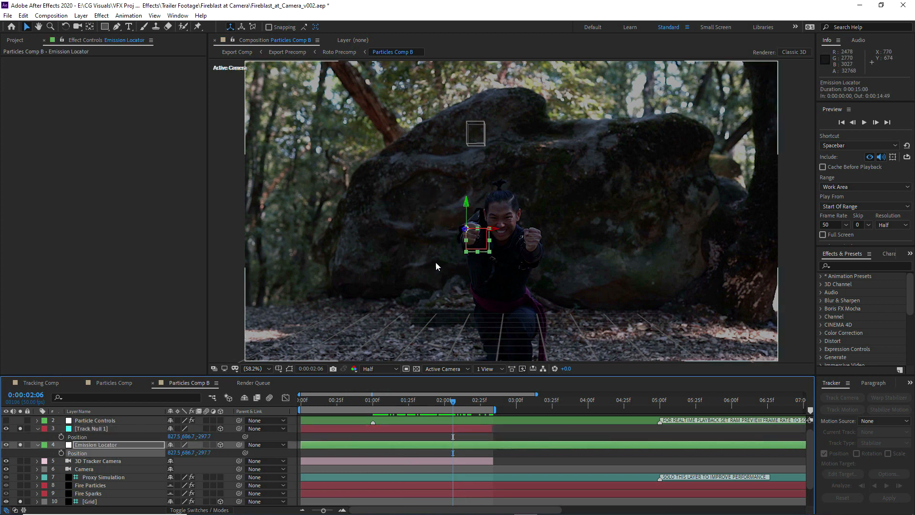
{"action": "left_click", "coordinate": [90, 429]}
{"action": "key", "text": "Delete"}
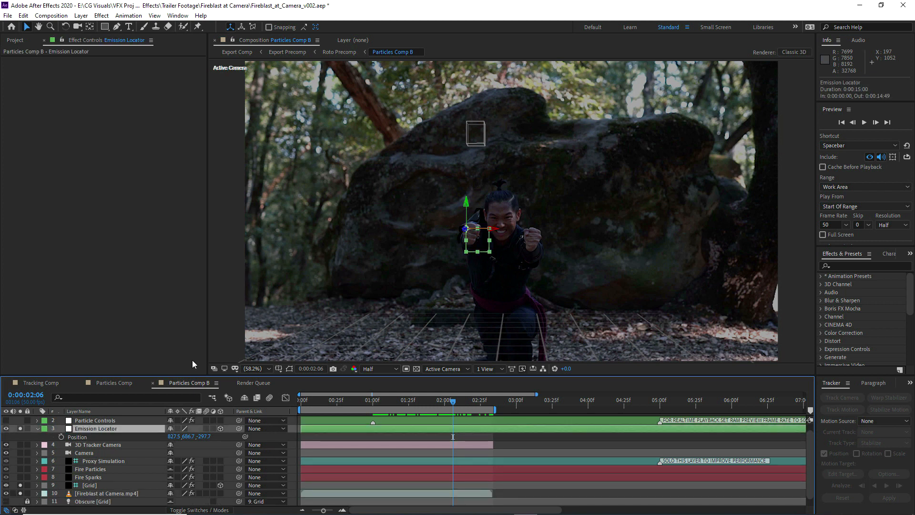
At 0:00:02:33, move the Emission Locator onto the fist at about 853.5, 688.0, -297.5 and start keyframing its Position
{"action": "key", "text": "slash"}
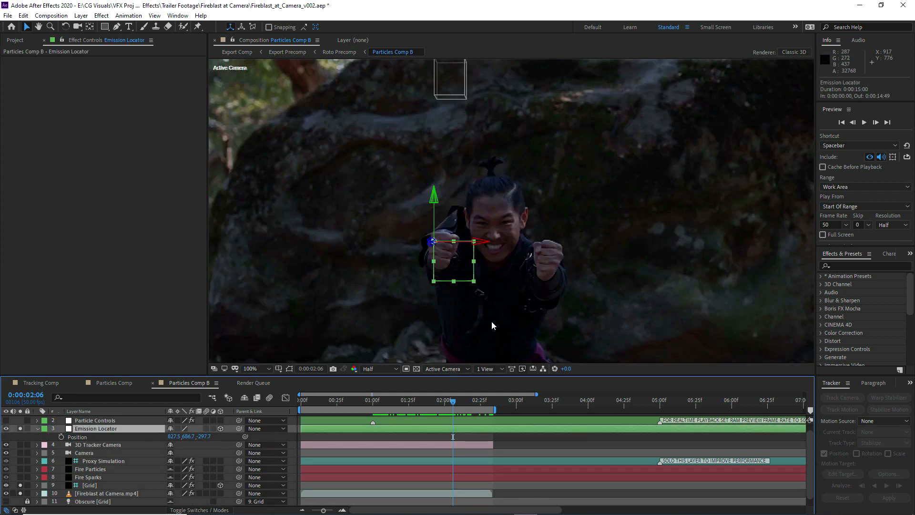
{"action": "left_click_drag", "start_coordinate": [453, 405], "coordinate": [491, 403]}
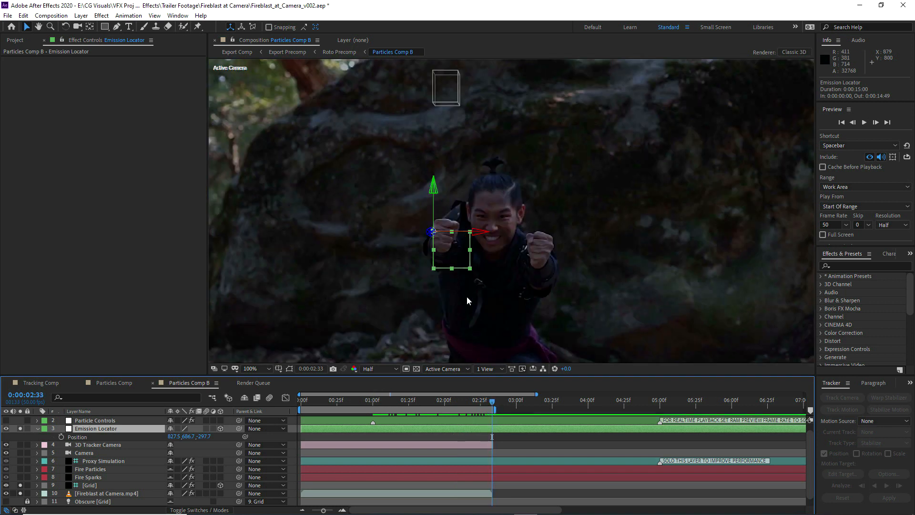
{"action": "left_click_drag", "start_coordinate": [449, 242], "coordinate": [459, 243]}
{"action": "key", "text": "p"}
{"action": "key", "text": "p"}
{"action": "left_click", "coordinate": [61, 437]}
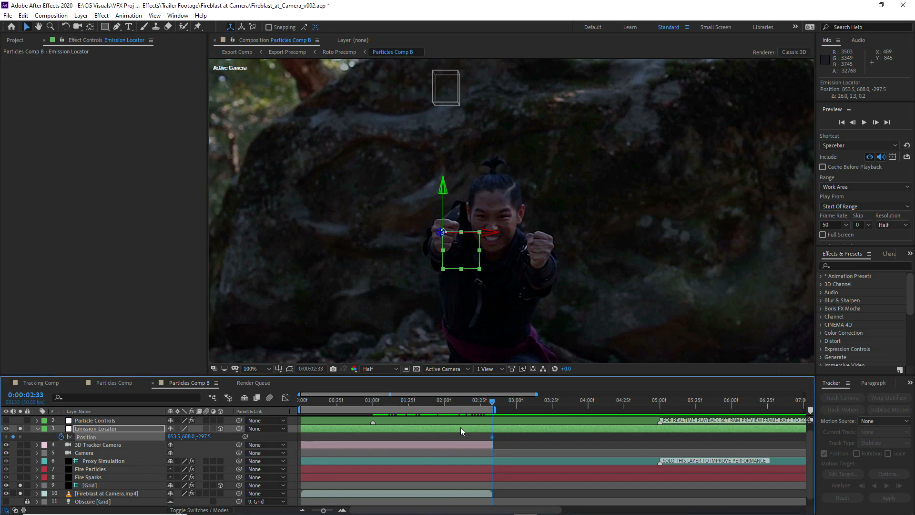
At 0:00:02:09, keyframe the Emission Locator on the fist at about 845.7, 692.2, -297.5
{"action": "key", "text": "n"}
{"action": "left_click_drag", "start_coordinate": [486, 399], "coordinate": [457, 404]}
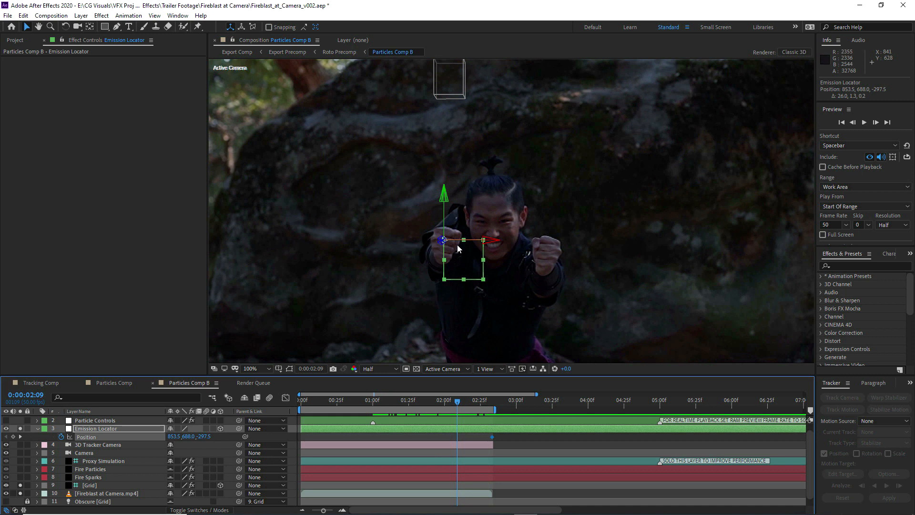
{"action": "left_click_drag", "start_coordinate": [464, 247], "coordinate": [464, 252]}
{"action": "scroll", "coordinate": [465, 250], "scroll_direction": "up", "scroll_amount": 4}
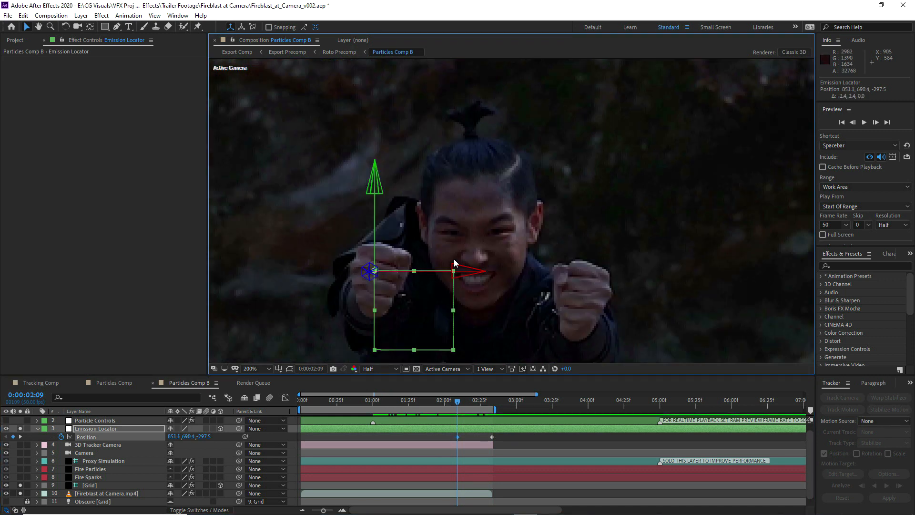
{"action": "left_click_drag", "start_coordinate": [502, 245], "coordinate": [496, 244]}
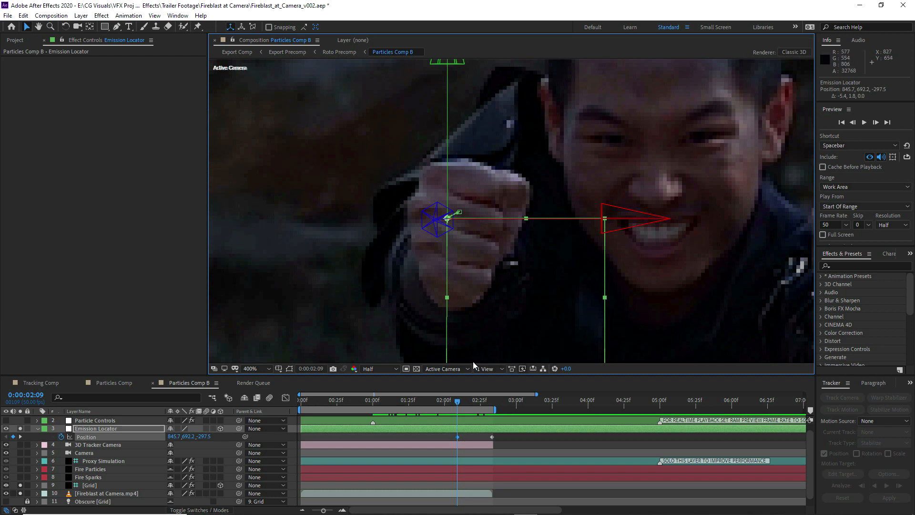
Add in-between Position keyframes at about 0:00:02:21, 0:00:02:26 and 0:00:02:14 so the Emission Locator follows the fist
{"action": "left_click_drag", "start_coordinate": [458, 403], "coordinate": [491, 400]}
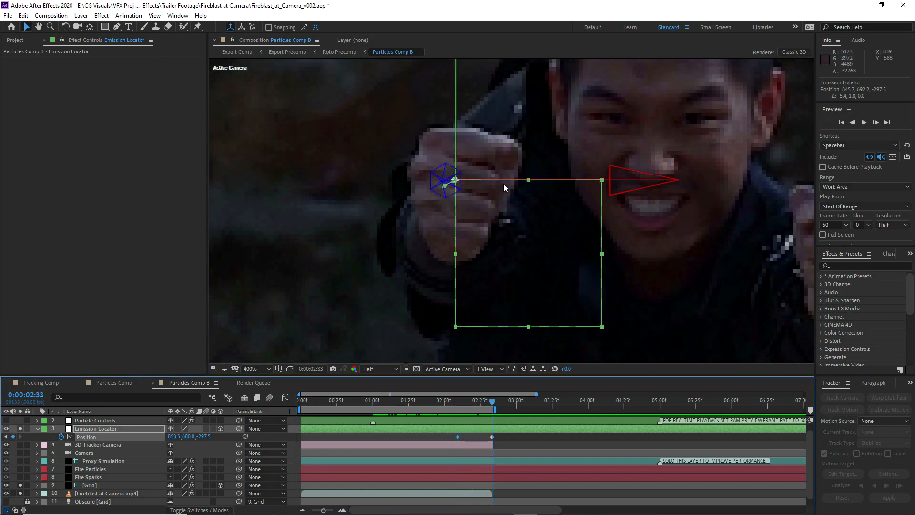
{"action": "left_click", "coordinate": [473, 402]}
{"action": "mouse_move", "coordinate": [487, 233]}
{"action": "left_mouse_down"}
{"action": "mouse_move", "coordinate": [500, 232]}
{"action": "mouse_move", "coordinate": [493, 240]}
{"action": "left_mouse_up"}
{"action": "left_click", "coordinate": [482, 402]}
{"action": "left_click", "coordinate": [465, 402]}
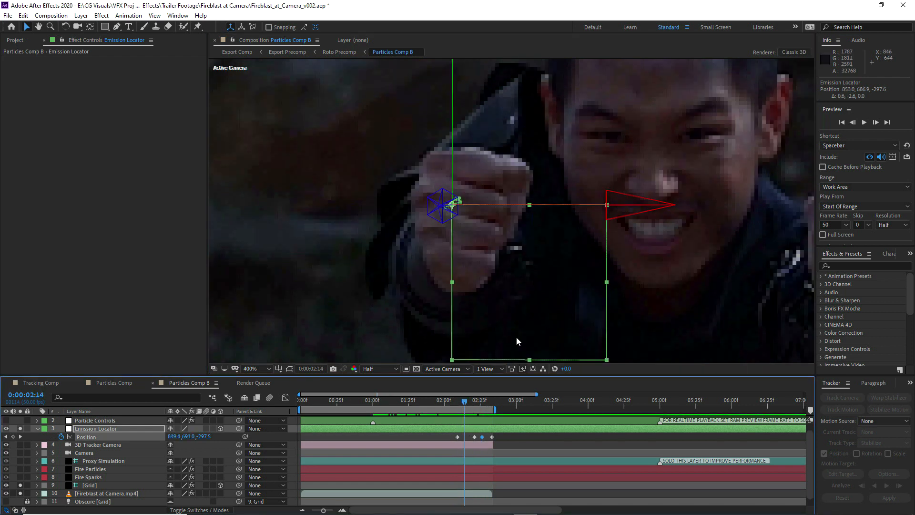
{"action": "left_click", "coordinate": [465, 402]}
{"action": "left_click_drag", "start_coordinate": [503, 275], "coordinate": [507, 274]}
Keyframe the Emission Locator on the fist from about 0:00:02:01 back to 0:00:01:40, ending near 832.2, 713.5, -297.3
{"action": "left_click_drag", "start_coordinate": [491, 401], "coordinate": [445, 404]}
{"action": "left_click_drag", "start_coordinate": [479, 305], "coordinate": [471, 334]}
{"action": "left_click_drag", "start_coordinate": [447, 401], "coordinate": [437, 400]}
{"action": "left_click_drag", "start_coordinate": [485, 323], "coordinate": [475, 326]}
{"action": "left_click_drag", "start_coordinate": [438, 402], "coordinate": [430, 401]}
{"action": "left_click_drag", "start_coordinate": [500, 305], "coordinate": [503, 253]}
{"action": "left_click_drag", "start_coordinate": [503, 293], "coordinate": [497, 295]}
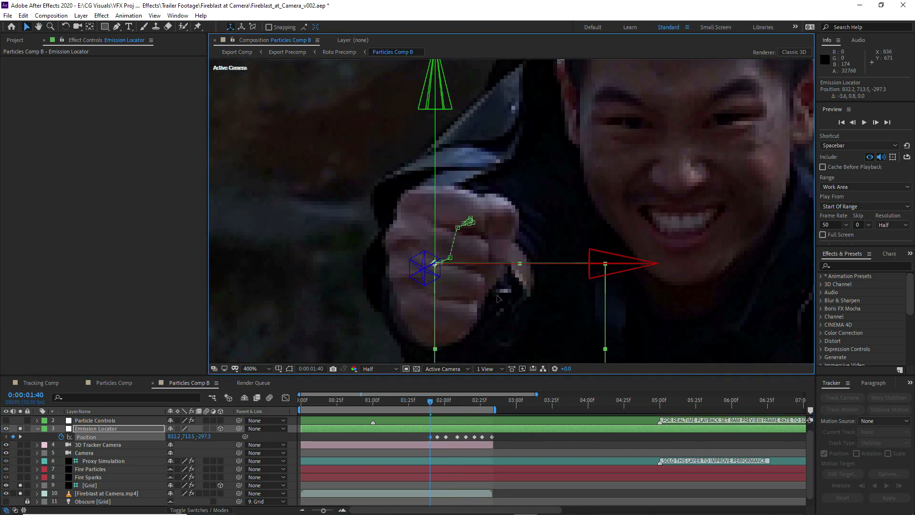
Keyframe the Emission Locator on the fist at about 0:00:01:36 and at 0:00:01:31, ending near 835.3, 715.1, -297.2
{"action": "left_click_drag", "start_coordinate": [431, 402], "coordinate": [424, 403]}
{"action": "left_click_drag", "start_coordinate": [469, 359], "coordinate": [472, 360]}
{"action": "left_click_drag", "start_coordinate": [424, 401], "coordinate": [417, 402]}
{"action": "left_click_drag", "start_coordinate": [500, 318], "coordinate": [497, 320]}
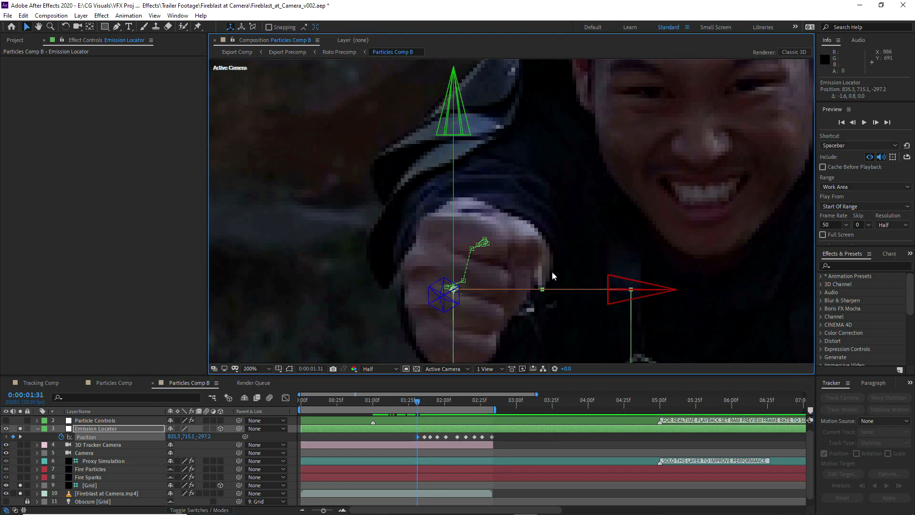
Match the Emission Locator to the fist with Position keyframes at about 0:00:01:25 and 0:00:01:28
{"action": "scroll", "coordinate": [551, 274], "scroll_direction": "down", "scroll_amount": 2}
{"action": "left_click", "coordinate": [853, 123]}
{"action": "left_click", "coordinate": [852, 123]}
{"action": "left_click", "coordinate": [853, 123]}
{"action": "left_click", "coordinate": [853, 123]}
{"action": "left_click_drag", "start_coordinate": [413, 403], "coordinate": [409, 402]}
{"action": "left_click_drag", "start_coordinate": [502, 237], "coordinate": [505, 232]}
{"action": "scroll", "coordinate": [518, 281], "scroll_direction": "up", "scroll_amount": 1}
{"action": "left_click_drag", "start_coordinate": [519, 284], "coordinate": [525, 256]}
{"action": "left_click_drag", "start_coordinate": [408, 406], "coordinate": [412, 402]}
{"action": "left_click_drag", "start_coordinate": [544, 247], "coordinate": [524, 264]}
{"action": "scroll", "coordinate": [524, 264], "scroll_direction": "up", "scroll_amount": 1}
At 0:00:01:19, move the Emission Locator back in depth and onto the fist at about 837.7, 658.5, 153.2
{"action": "left_click_drag", "start_coordinate": [413, 398], "coordinate": [400, 401]}
{"action": "scroll", "coordinate": [442, 333], "scroll_direction": "down", "scroll_amount": 2}
{"action": "left_click_drag", "start_coordinate": [505, 218], "coordinate": [619, 87]}
{"action": "left_click_drag", "start_coordinate": [511, 215], "coordinate": [509, 204]}
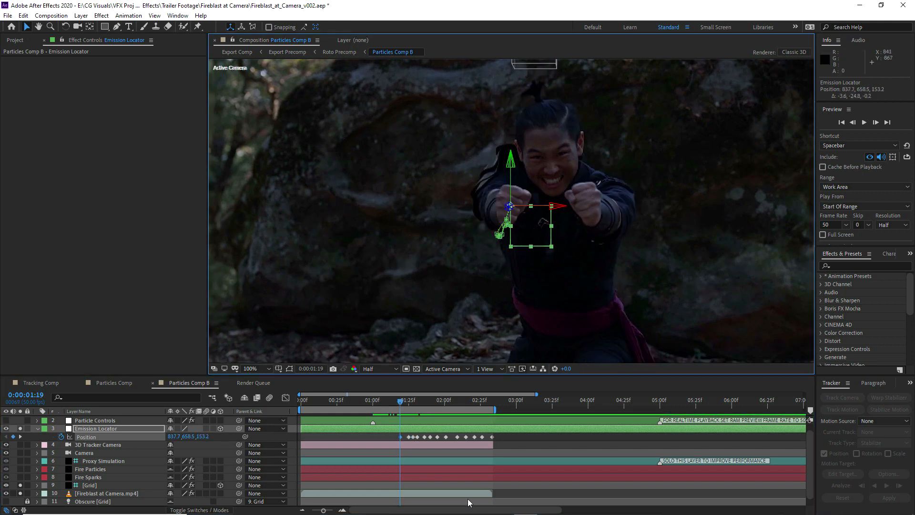
Set the temporal interpolation of all the Emission Locator's Position keyframes to Continuous Bezier
{"action": "left_click", "coordinate": [467, 499]}
{"action": "left_click", "coordinate": [391, 402]}
{"action": "left_click", "coordinate": [416, 437]}
{"action": "left_click", "coordinate": [499, 438]}
{"action": "key", "text": "ctrl+alt+a"}
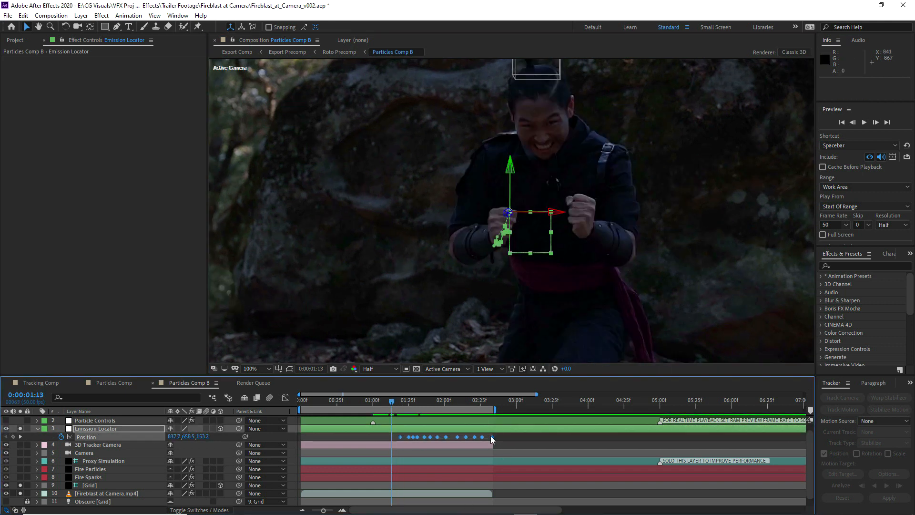
{"action": "right_click", "coordinate": [491, 436]}
{"action": "left_click", "coordinate": [534, 400]}
{"action": "left_click", "coordinate": [467, 215]}
{"action": "left_click", "coordinate": [465, 265]}
{"action": "left_click", "coordinate": [458, 305]}
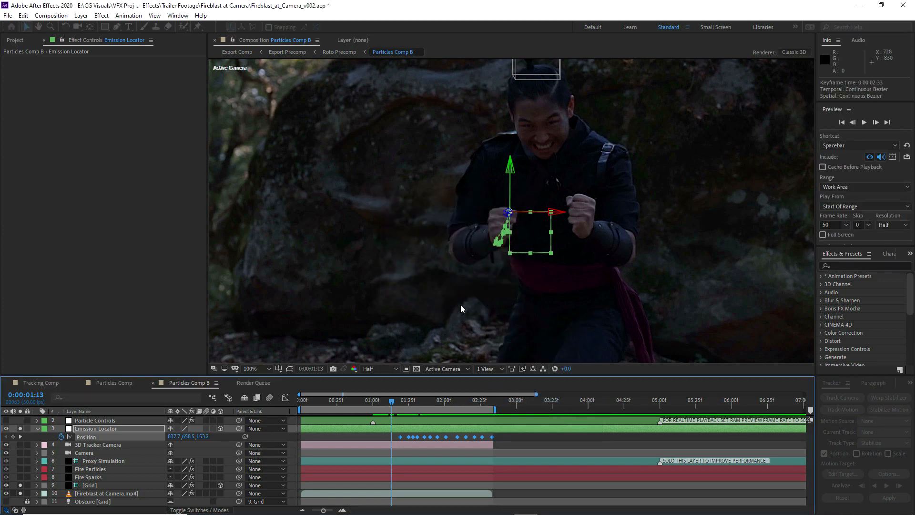
{"action": "left_click", "coordinate": [502, 437]}
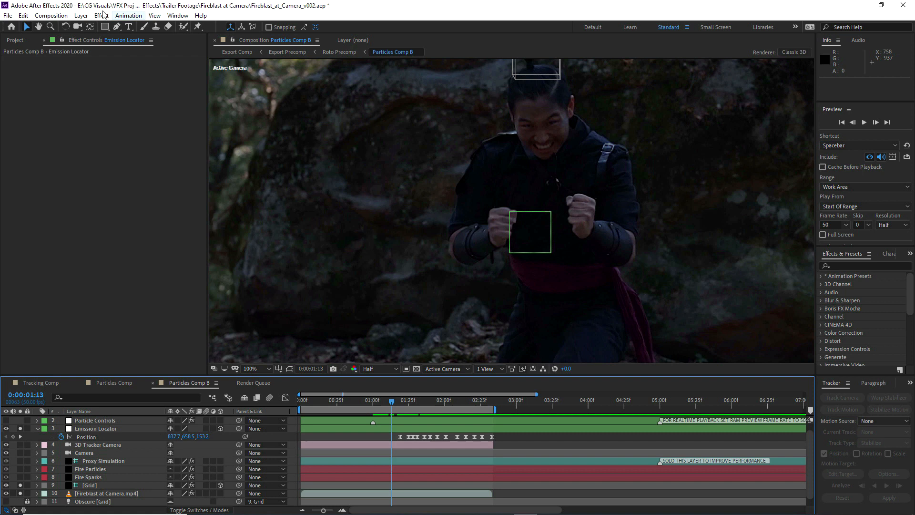
Create a red solid and cut it to a small circle with an elliptical mask drawn from the comp's center
{"action": "left_click", "coordinate": [79, 17]}
{"action": "left_click", "coordinate": [80, 15]}
{"action": "left_click", "coordinate": [80, 15]}
{"action": "mouse_move", "coordinate": [91, 26]}
{"action": "left_click", "coordinate": [301, 38]}
{"action": "left_click", "coordinate": [361, 300]}
{"action": "left_click_drag", "start_coordinate": [105, 28], "coordinate": [128, 47]}
{"action": "left_click_drag", "start_coordinate": [566, 169], "coordinate": [539, 139]}
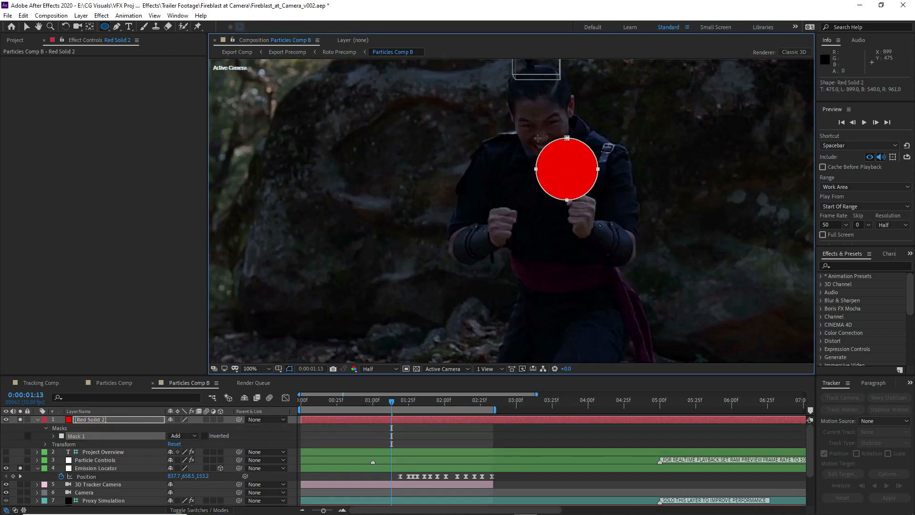
Make the red solid a 3D layer and link its Position to the Emission Locator's Position with an expression
{"action": "left_click", "coordinate": [220, 419]}
{"action": "key", "text": "p"}
{"action": "left_click", "coordinate": [61, 428], "text": "alt"}
{"action": "left_click_drag", "start_coordinate": [194, 436], "coordinate": [98, 476]}
{"action": "right_click", "coordinate": [97, 419]}
{"action": "mouse_move", "coordinate": [152, 272]}
{"action": "left_click", "coordinate": [220, 197]}
{"action": "left_click", "coordinate": [504, 432]}
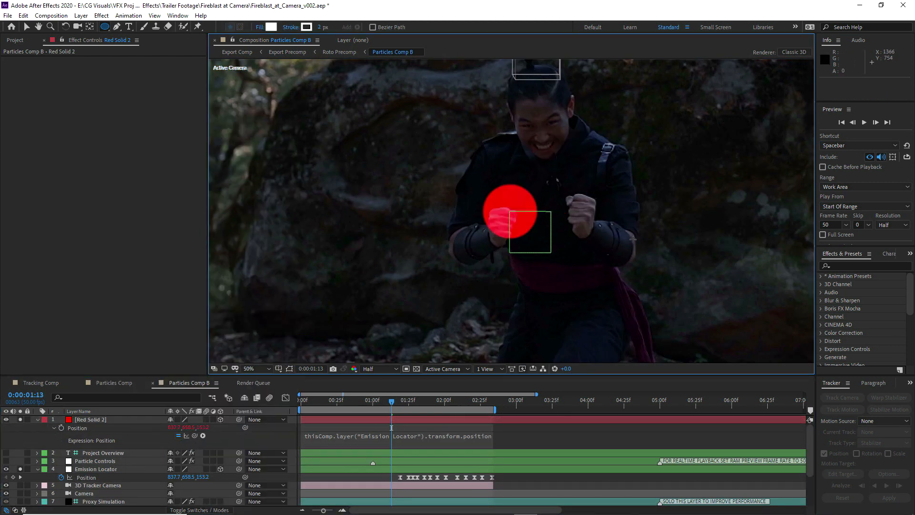
Play back the red circle to check how it follows the fist, and turn off the red solid's solo
{"action": "key", "text": "comma"}
{"action": "key", "text": "comma"}
{"action": "left_click", "coordinate": [864, 123]}
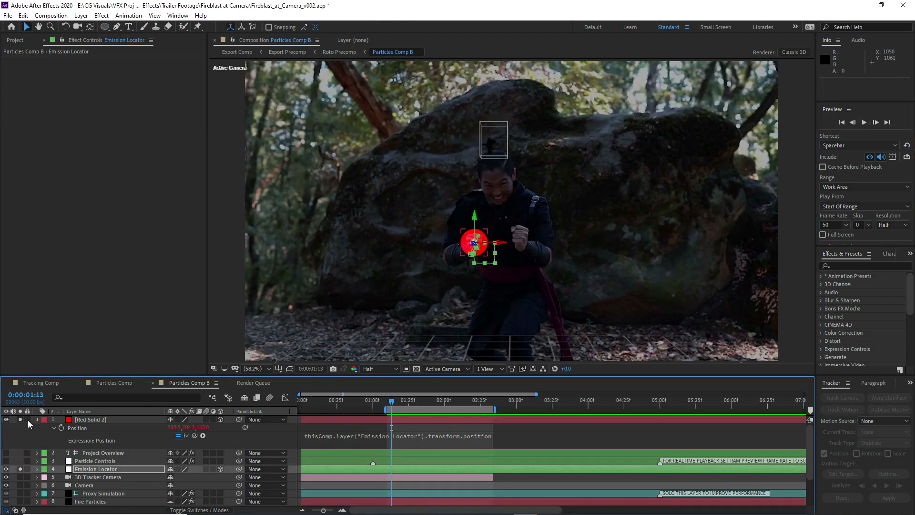
{"action": "left_click", "coordinate": [22, 418]}
Reveal the keyframed properties of the Particle Controls layer and look through its fire and smoke sliders
{"action": "left_click", "coordinate": [74, 434]}
{"action": "key", "text": "u"}
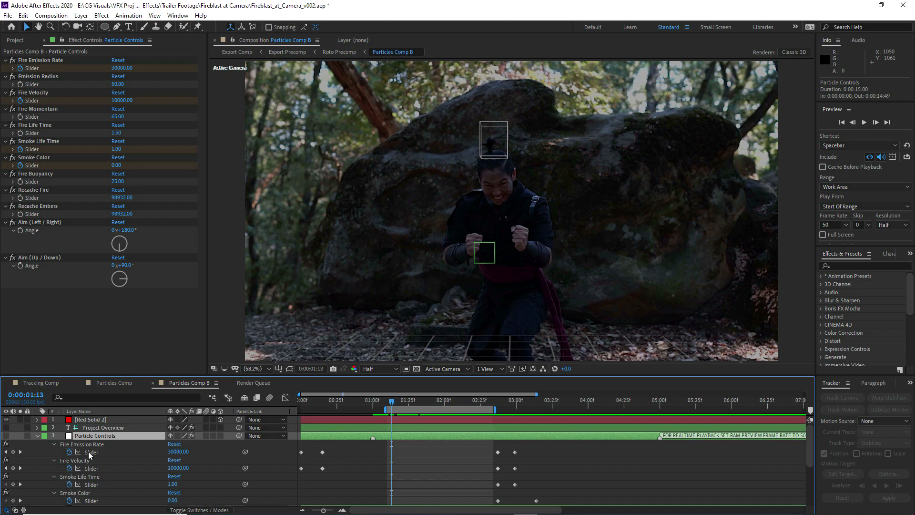
{"action": "left_click", "coordinate": [88, 451]}
{"action": "left_click", "coordinate": [92, 469]}
{"action": "scroll", "coordinate": [96, 478], "scroll_direction": "down", "scroll_amount": 1}
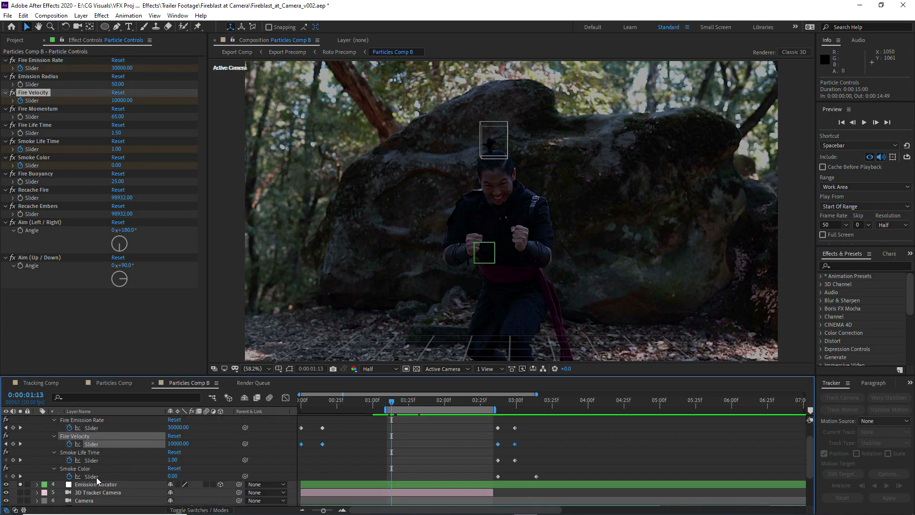
{"action": "scroll", "coordinate": [138, 462], "scroll_direction": "up", "scroll_amount": 1}
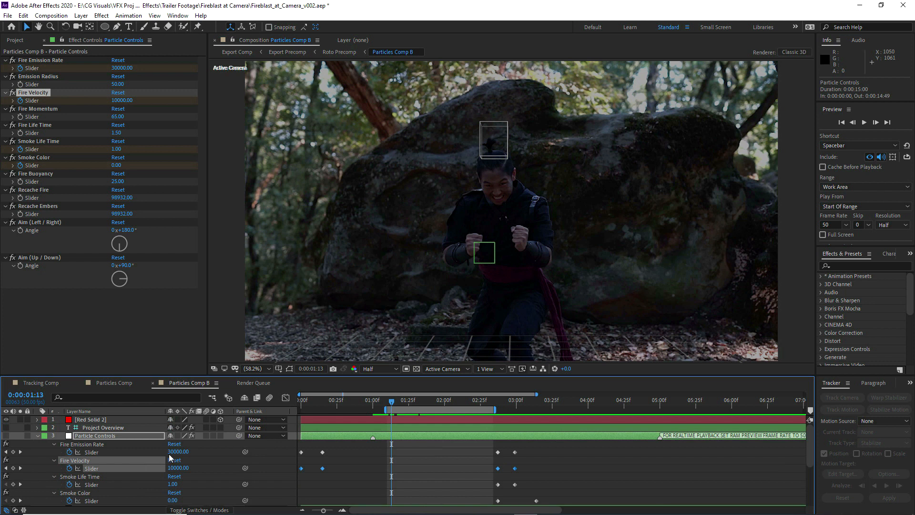
Retime the Particle Controls keyframes to start at 0:00:01:13 and end past the footage, and collapse the layer
{"action": "left_click_drag", "start_coordinate": [554, 503], "coordinate": [397, 460]}
{"action": "left_click", "coordinate": [441, 450]}
{"action": "left_click_drag", "start_coordinate": [572, 450], "coordinate": [652, 507]}
{"action": "scroll", "coordinate": [560, 461], "scroll_direction": "down", "scroll_amount": 1}
{"action": "scroll", "coordinate": [562, 461], "scroll_direction": "down", "scroll_amount": 1}
{"action": "scroll", "coordinate": [562, 460], "scroll_direction": "up", "scroll_amount": 2}
{"action": "left_click_drag", "start_coordinate": [574, 450], "coordinate": [516, 458]}
{"action": "left_click", "coordinate": [507, 455]}
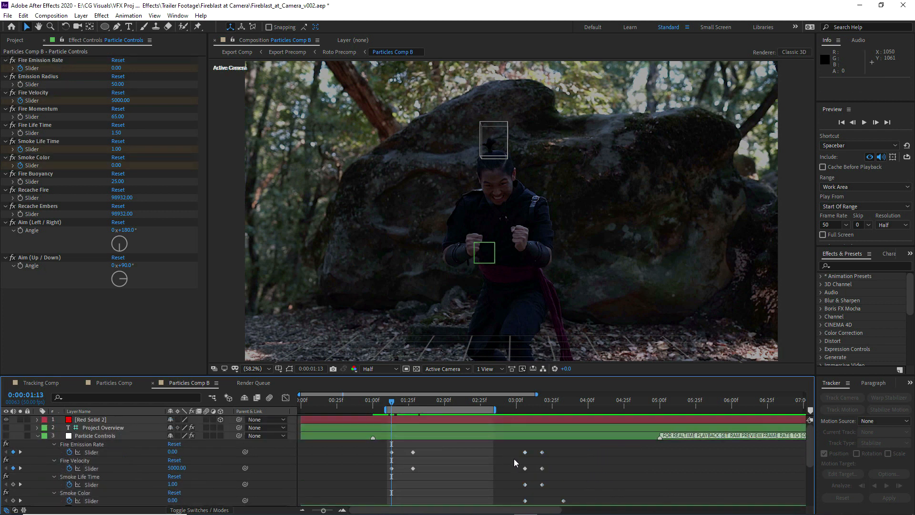
{"action": "left_click", "coordinate": [37, 436]}
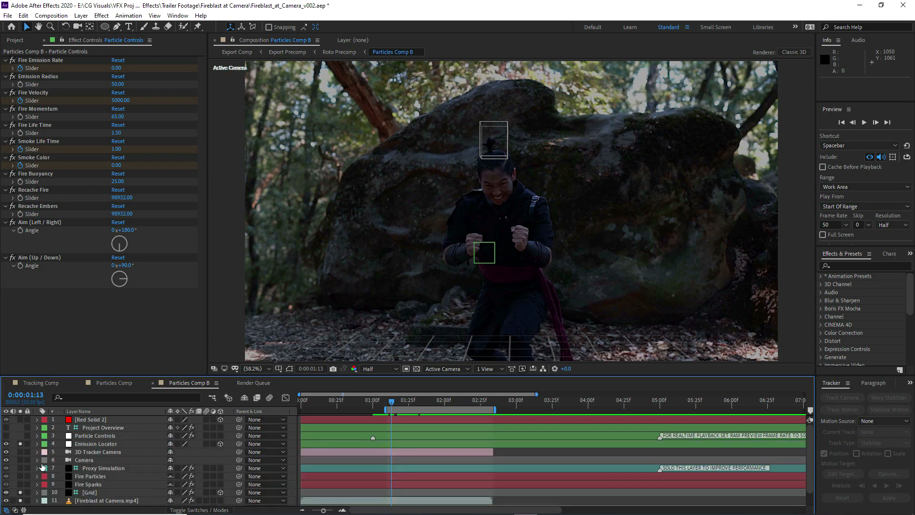
Solo the Fire Particles layer and delete the red solid and the Camera layer above Proxy Simulation
{"action": "left_click", "coordinate": [79, 478]}
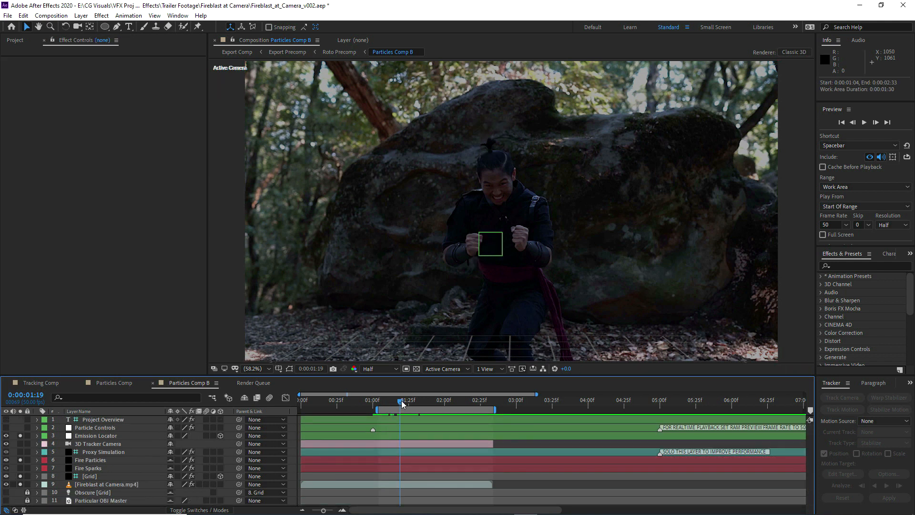
{"action": "left_click", "coordinate": [93, 459]}
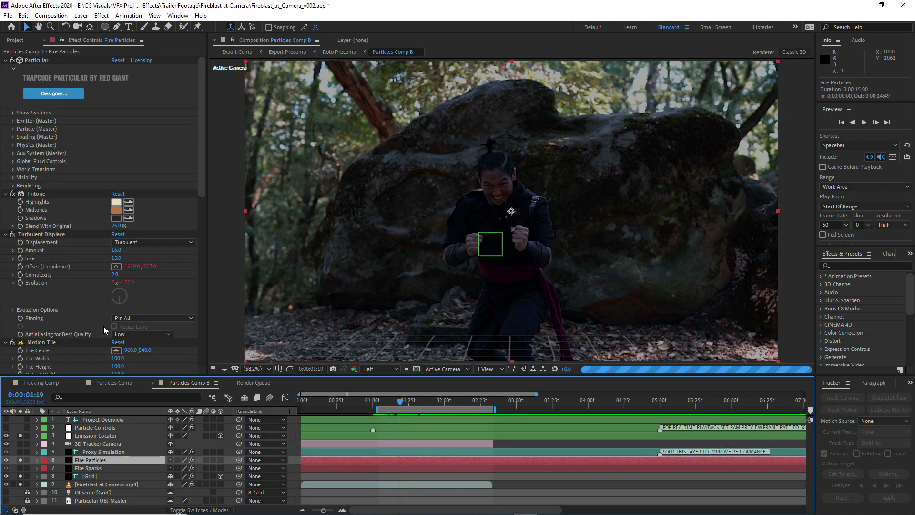
Collapse all the effects below Particular on the Fire Particles layer, from Tritone to CC Vector Blur
{"action": "left_click", "coordinate": [5, 193]}
{"action": "left_click", "coordinate": [5, 201]}
{"action": "left_click", "coordinate": [5, 209]}
{"action": "left_click", "coordinate": [6, 217]}
{"action": "left_click", "coordinate": [5, 226]}
{"action": "left_click", "coordinate": [5, 234]}
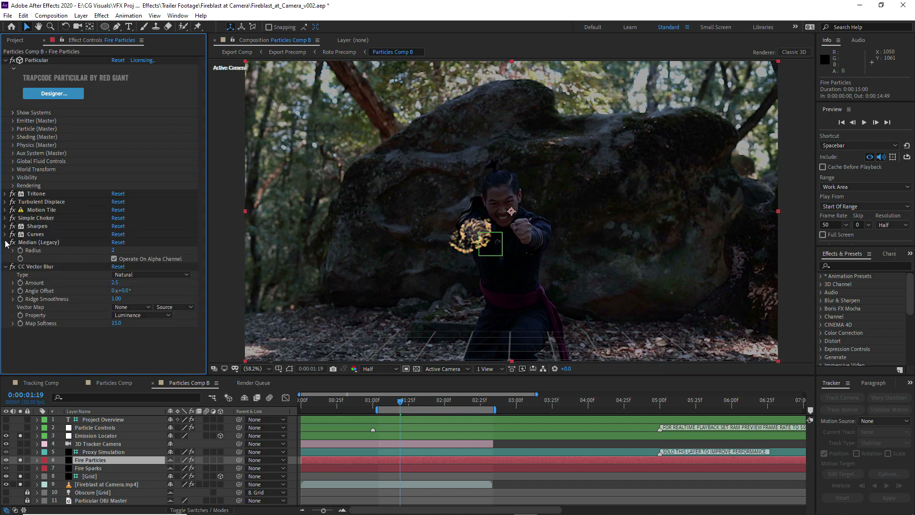
{"action": "left_click", "coordinate": [5, 242]}
{"action": "left_click", "coordinate": [5, 251]}
Turn off Motion Blur in Particular's Rendering settings for Fire Particles and preview the work area
{"action": "left_click", "coordinate": [13, 185]}
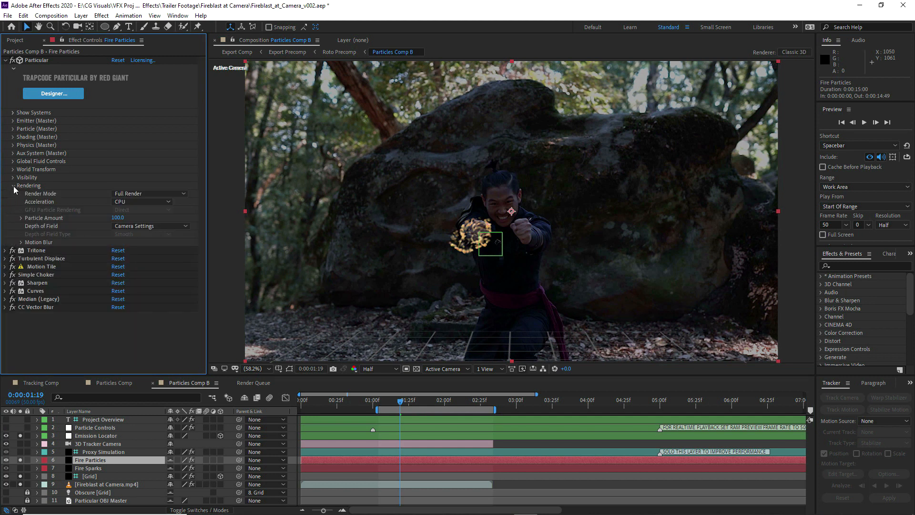
{"action": "left_click", "coordinate": [21, 242]}
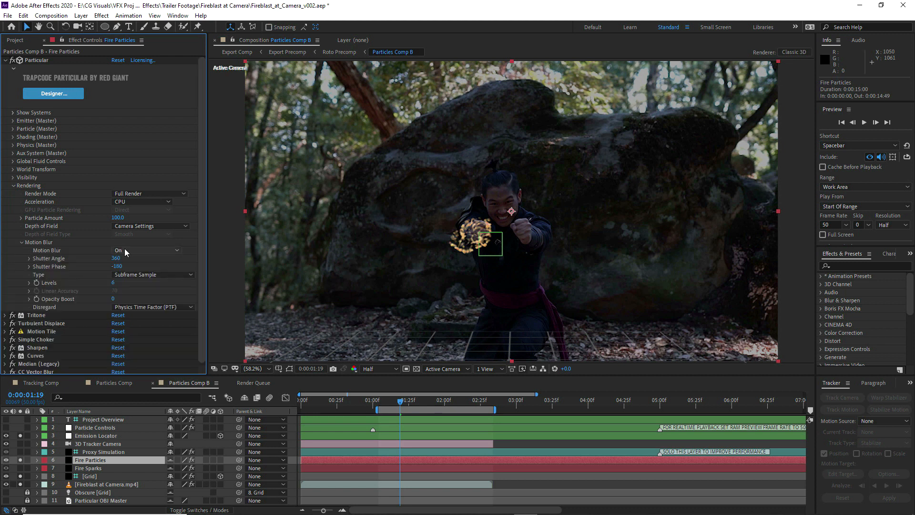
{"action": "left_click", "coordinate": [126, 251]}
{"action": "left_click", "coordinate": [130, 261]}
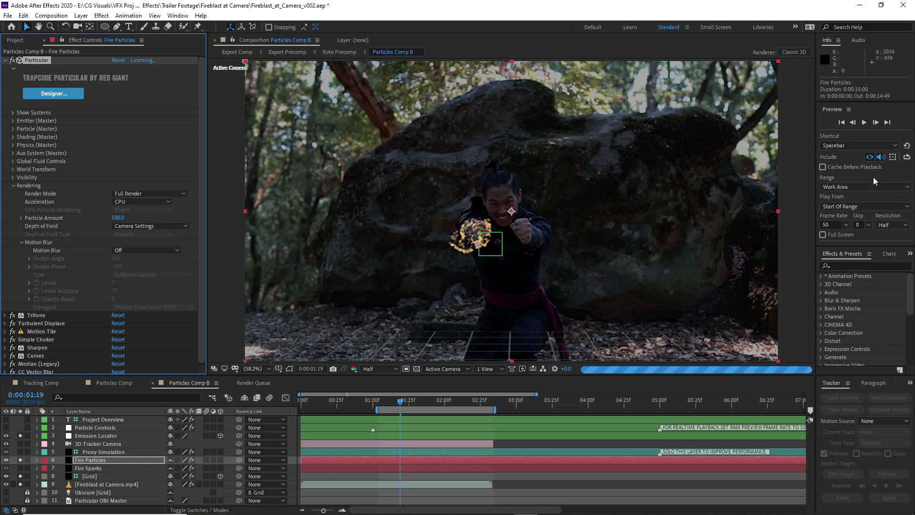
{"action": "left_click", "coordinate": [864, 122]}
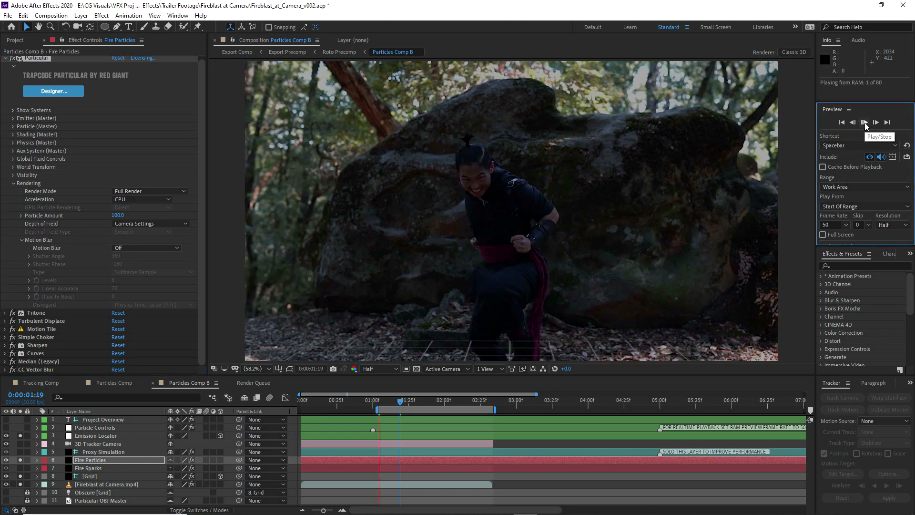
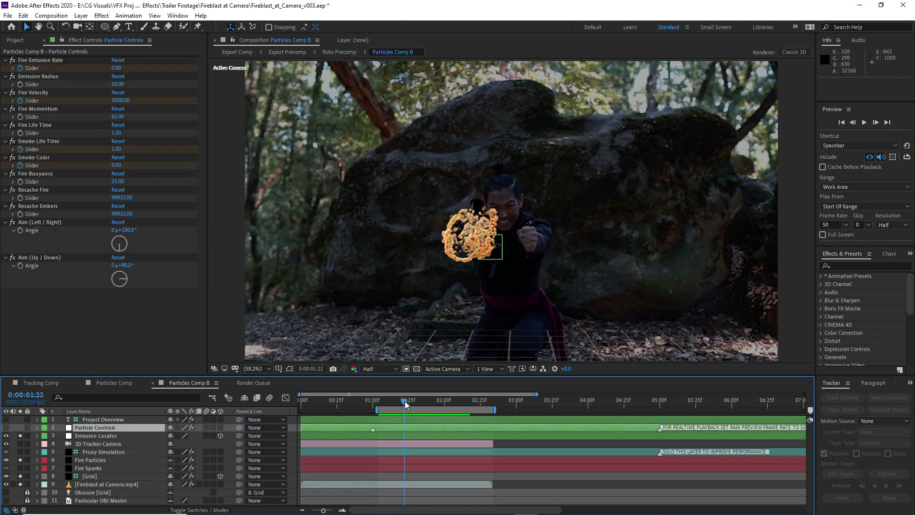
Reveal the animated properties of the Particle Controls layer and start keyframing Fire Momentum at 0:00:01:28
{"action": "mouse_move", "coordinate": [405, 401]}
{"action": "left_mouse_down"}
{"action": "mouse_move", "coordinate": [453, 399]}
{"action": "mouse_move", "coordinate": [412, 400]}
{"action": "left_mouse_up"}
{"action": "key", "text": "u"}
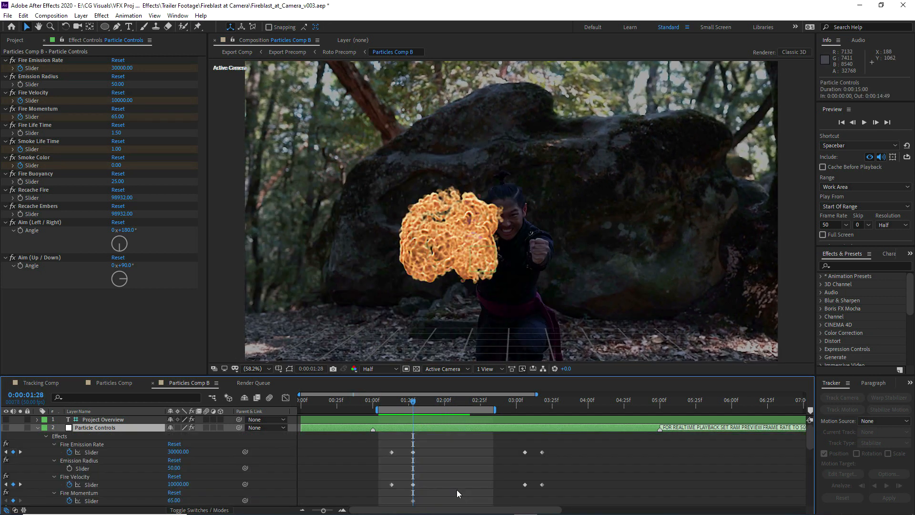
{"action": "scroll", "coordinate": [409, 463], "scroll_direction": "down", "scroll_amount": 2}
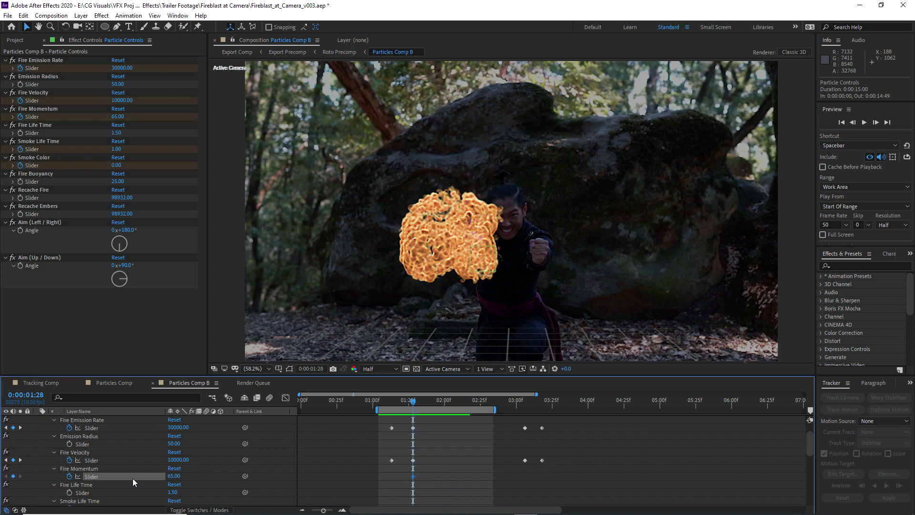
Try keyframing Fire Momentum at 100 at 0:00:02:17
{"action": "left_click_drag", "start_coordinate": [450, 400], "coordinate": [468, 401]}
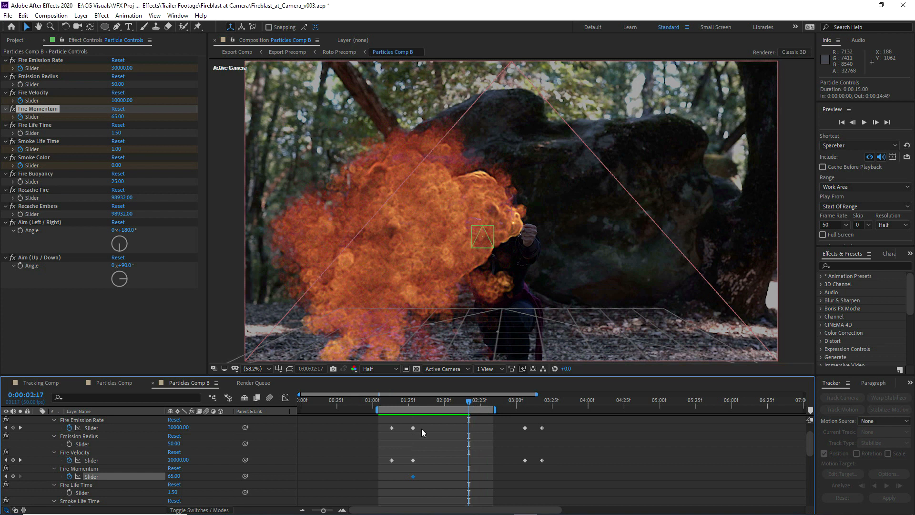
{"action": "left_click", "coordinate": [173, 475]}
{"action": "type", "text": "1"}
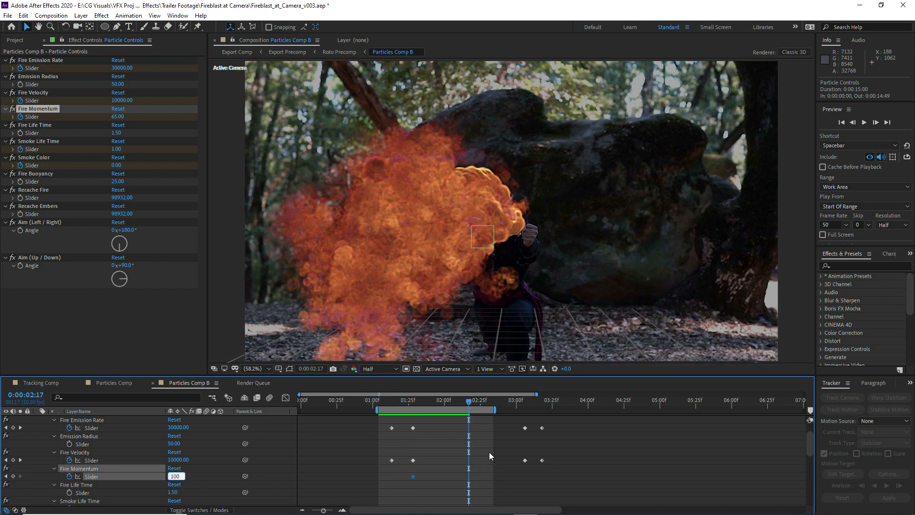
{"action": "type", "text": "00"}
{"action": "key", "text": "Escape"}
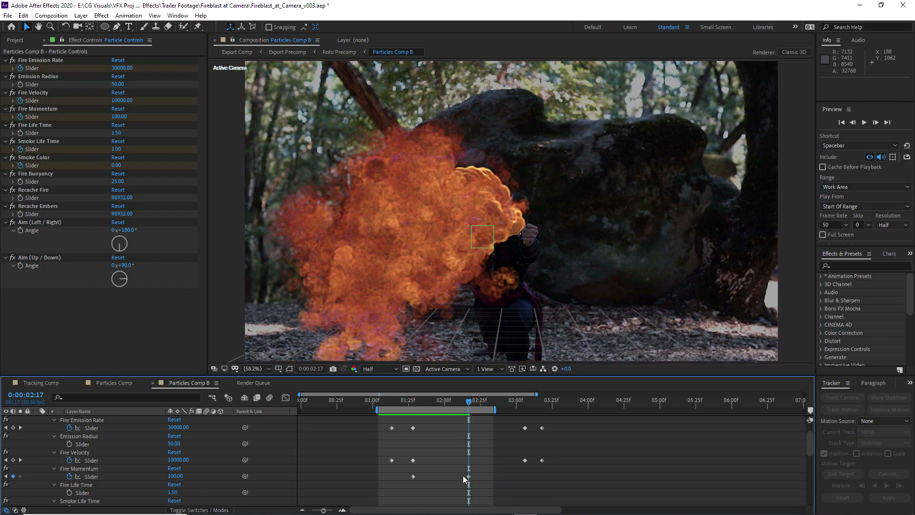
Take a snapshot of the frame, and at 0:00:02:16 keyframe Fire Momentum at 100 and Fire Velocity at 15000
{"action": "left_click", "coordinate": [333, 369]}
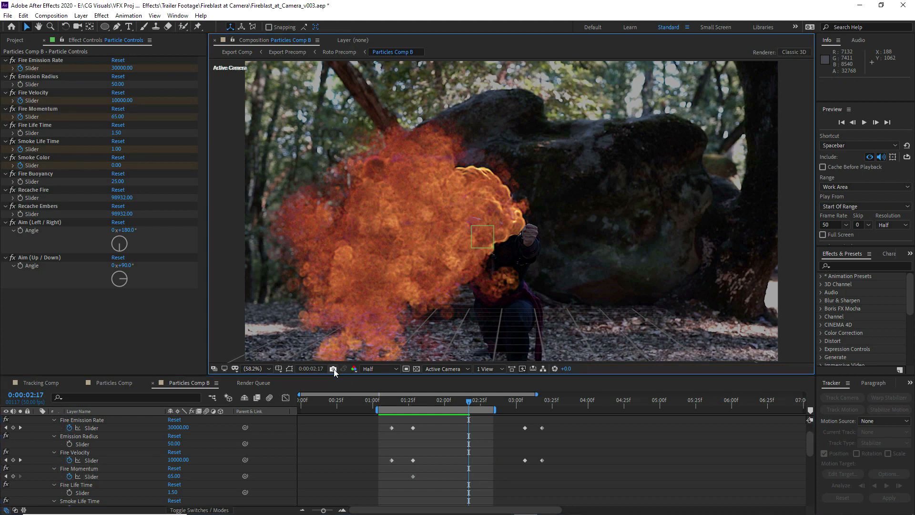
{"action": "key", "text": "Page_Up"}
{"action": "left_click", "coordinate": [173, 475]}
{"action": "key", "text": "Return"}
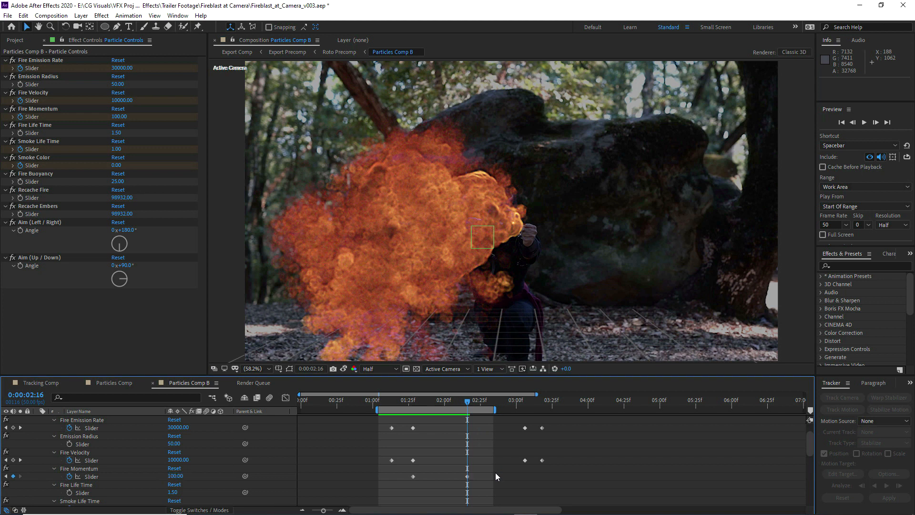
{"action": "left_click", "coordinate": [172, 460]}
{"action": "type", "text": "5"}
{"action": "key", "text": "Return"}
Delete the last two keyframes of both Fire Emission Rate and Fire Velocity, past the end of the footage
{"action": "mouse_move", "coordinate": [810, 442]}
{"action": "left_mouse_down"}
{"action": "mouse_move", "coordinate": [810, 435]}
{"action": "mouse_move", "coordinate": [810, 443]}
{"action": "left_mouse_up"}
{"action": "left_click_drag", "start_coordinate": [562, 463], "coordinate": [514, 424]}
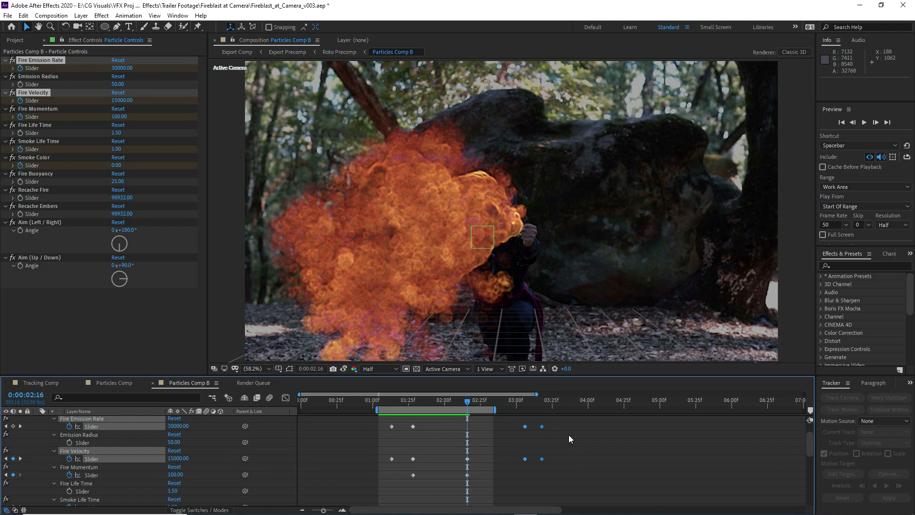
{"action": "key", "text": "Delete"}
{"action": "scroll", "coordinate": [568, 433], "scroll_direction": "up", "scroll_amount": 3}
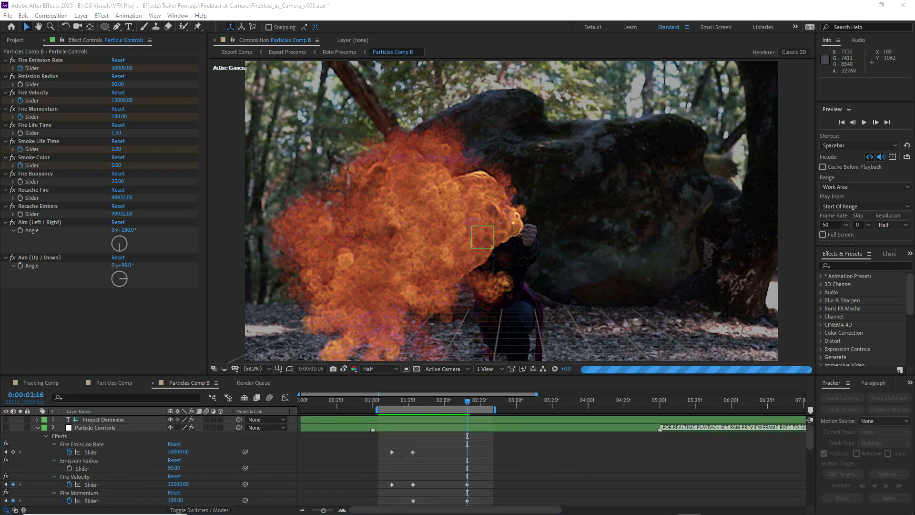
Compare the re-simulated fire at 0:00:02:16 with the snapshot and collapse the Particle Controls layer
{"action": "left_click", "coordinate": [467, 401]}
{"action": "left_click", "coordinate": [344, 369]}
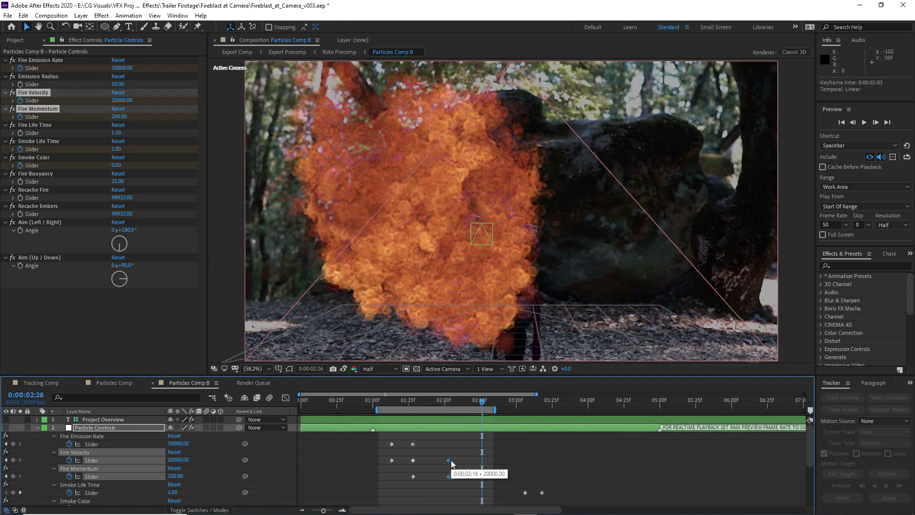
{"action": "left_click", "coordinate": [464, 448]}
{"action": "left_click", "coordinate": [36, 427]}
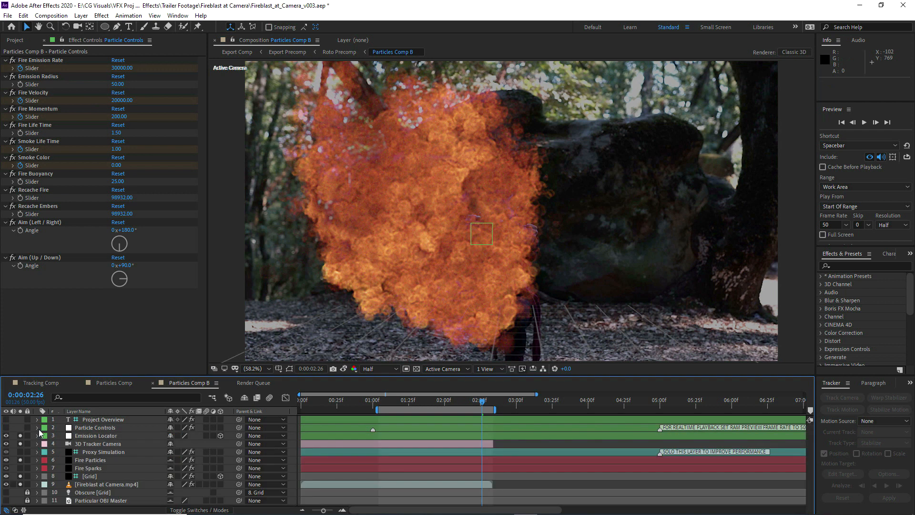
Set the fluid Force Region Size of Particular on Fire Particles to 2500, expand Visibility, and compare the fire with the snapshot
{"action": "left_click", "coordinate": [86, 465]}
{"action": "left_click", "coordinate": [82, 459]}
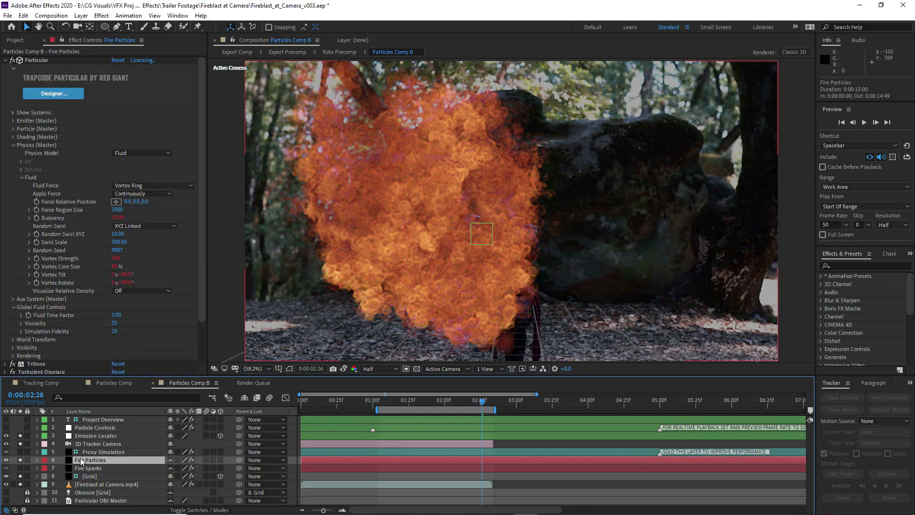
{"action": "left_click", "coordinate": [119, 211]}
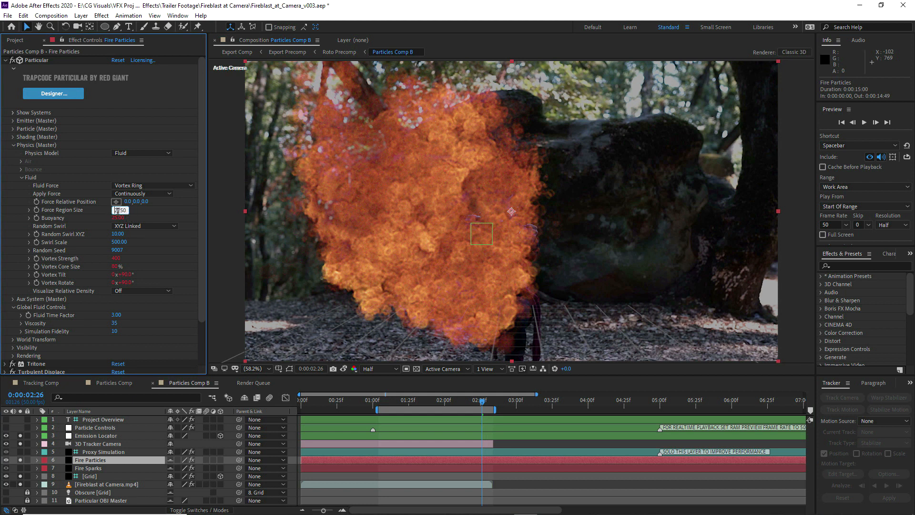
{"action": "left_click", "coordinate": [154, 308]}
{"action": "left_click", "coordinate": [13, 348]}
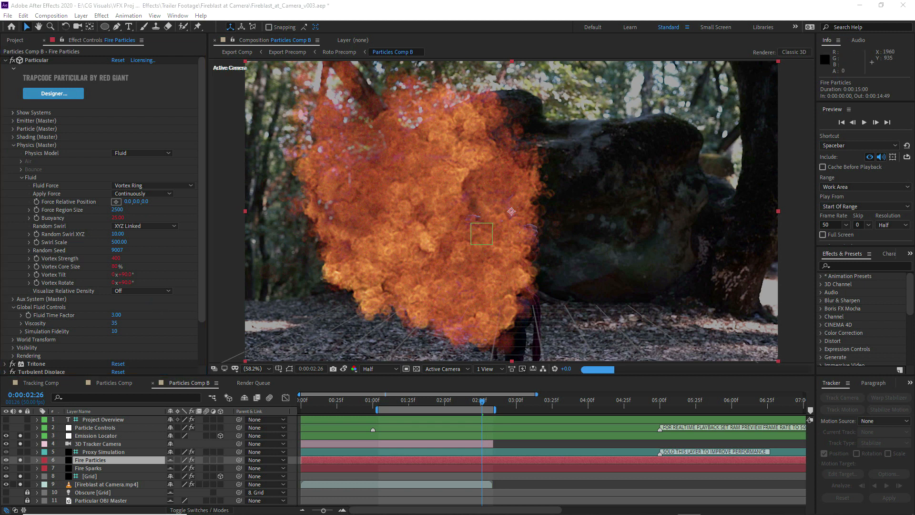
{"action": "left_click", "coordinate": [343, 368]}
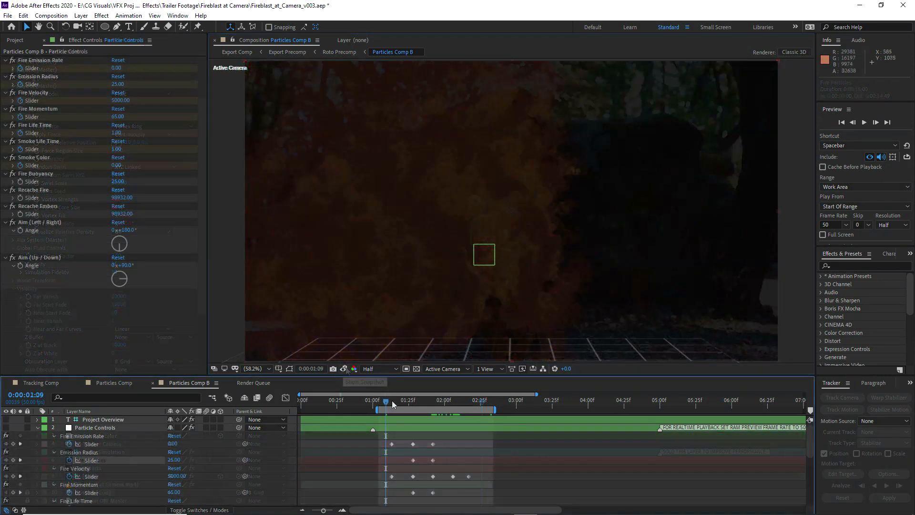
Examine the Emission Radius keyframes on Particle Controls by scrubbing from 0:00:01:20 to 0:00:01:43
{"action": "left_click", "coordinate": [402, 400]}
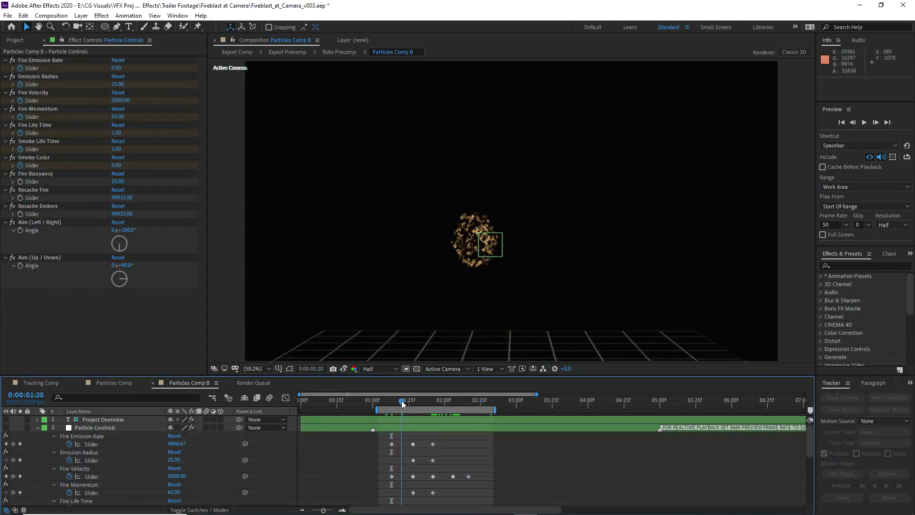
{"action": "left_click", "coordinate": [93, 460]}
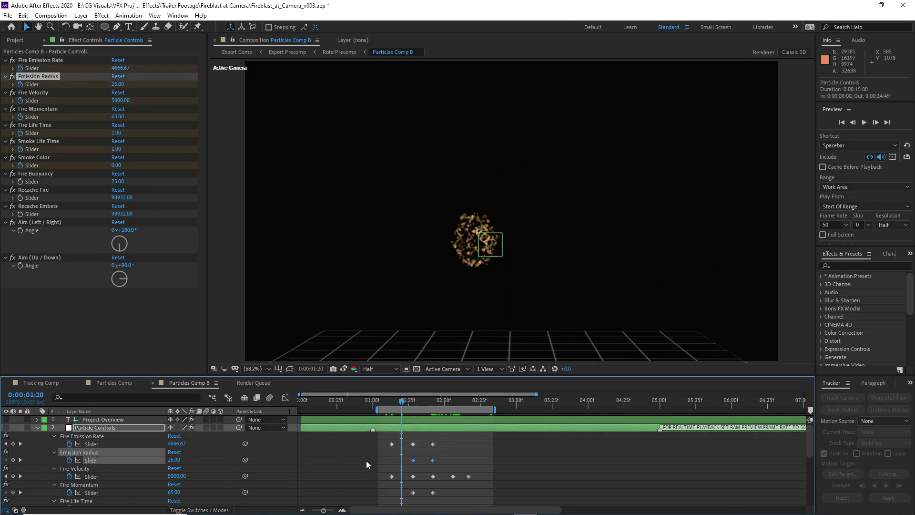
{"action": "left_click_drag", "start_coordinate": [411, 400], "coordinate": [434, 399]}
{"action": "left_click", "coordinate": [433, 399]}
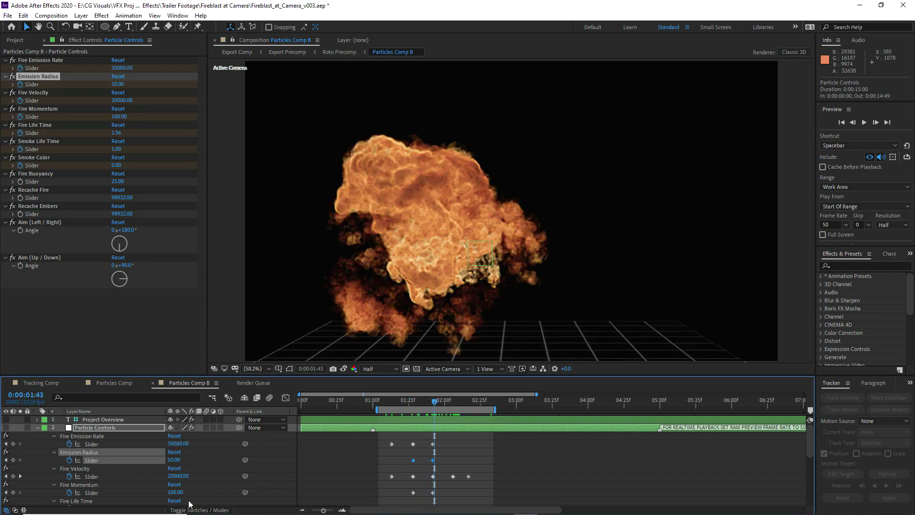
Examine the Fire Velocity values at the keyframes around 0:00:01:28 and 0:00:01:42
{"action": "left_click", "coordinate": [90, 469]}
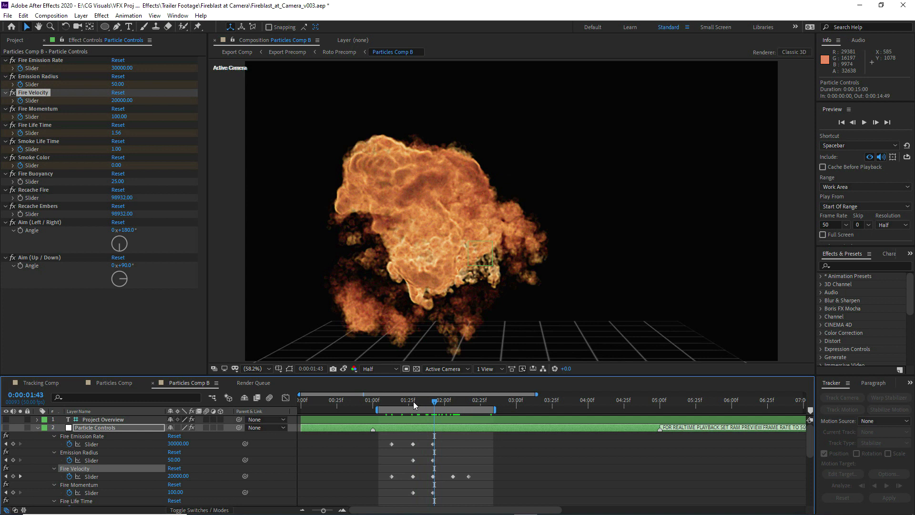
{"action": "left_click", "coordinate": [413, 401]}
{"action": "left_click", "coordinate": [174, 476]}
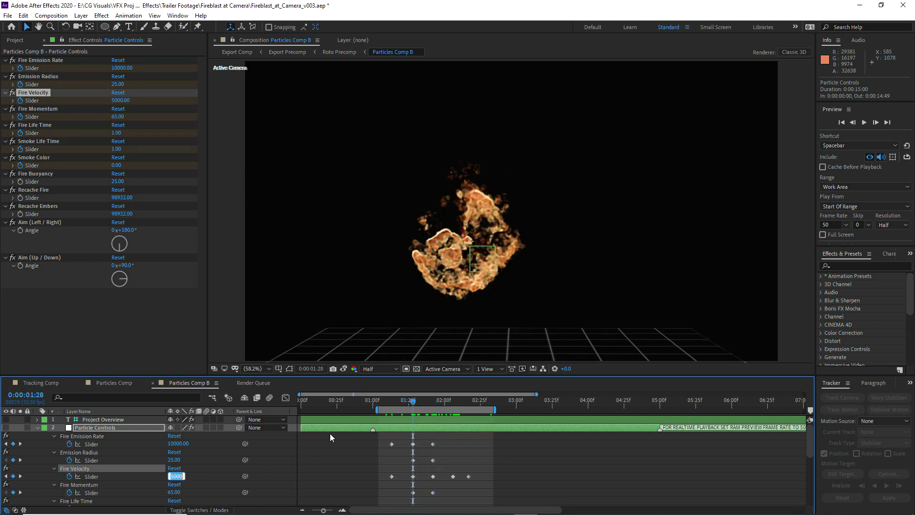
{"action": "left_click_drag", "start_coordinate": [427, 400], "coordinate": [433, 402]}
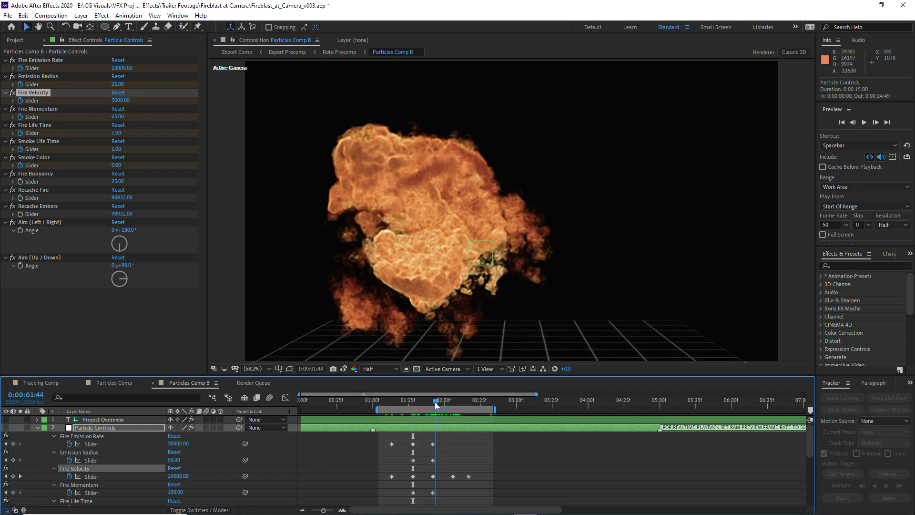
{"action": "left_click", "coordinate": [176, 475]}
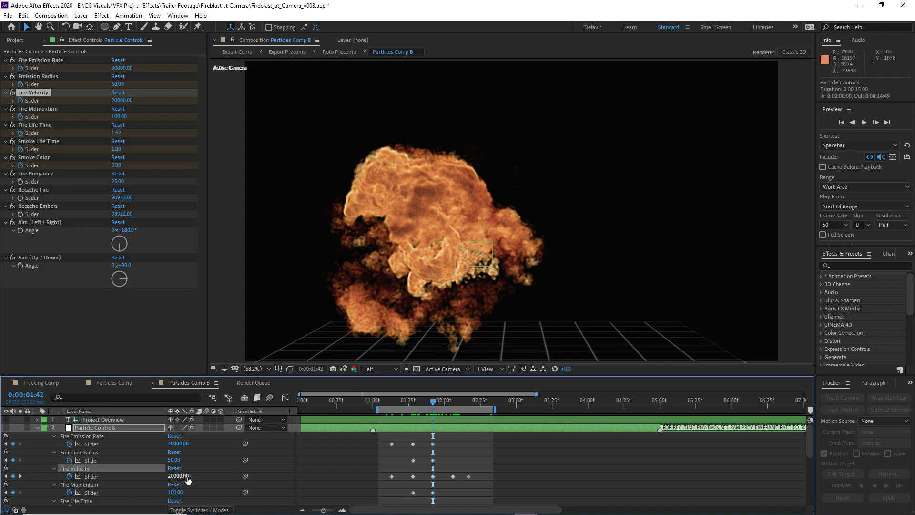
{"action": "left_click", "coordinate": [465, 452]}
Examine the Fire Life Time keyframes and how the fire develops from 0:00:01:28 to 0:00:02:06
{"action": "scroll", "coordinate": [467, 452], "scroll_direction": "down", "scroll_amount": 3}
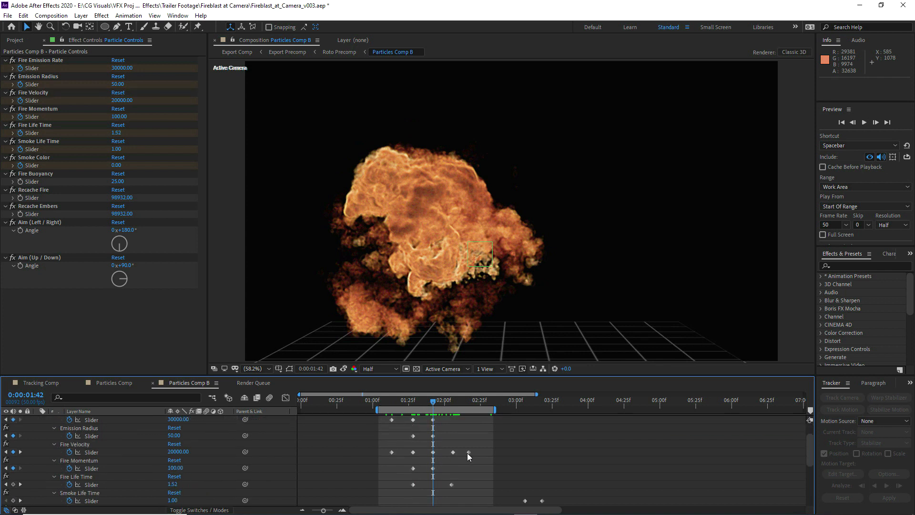
{"action": "left_click", "coordinate": [414, 400]}
{"action": "mouse_move", "coordinate": [424, 404]}
{"action": "left_mouse_down"}
{"action": "mouse_move", "coordinate": [435, 404]}
{"action": "mouse_move", "coordinate": [413, 406]}
{"action": "left_mouse_up"}
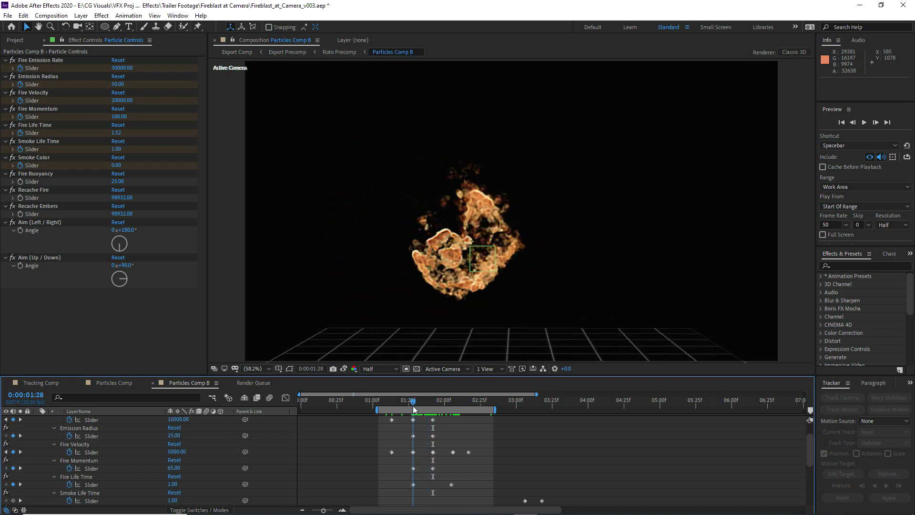
{"action": "left_click", "coordinate": [93, 484]}
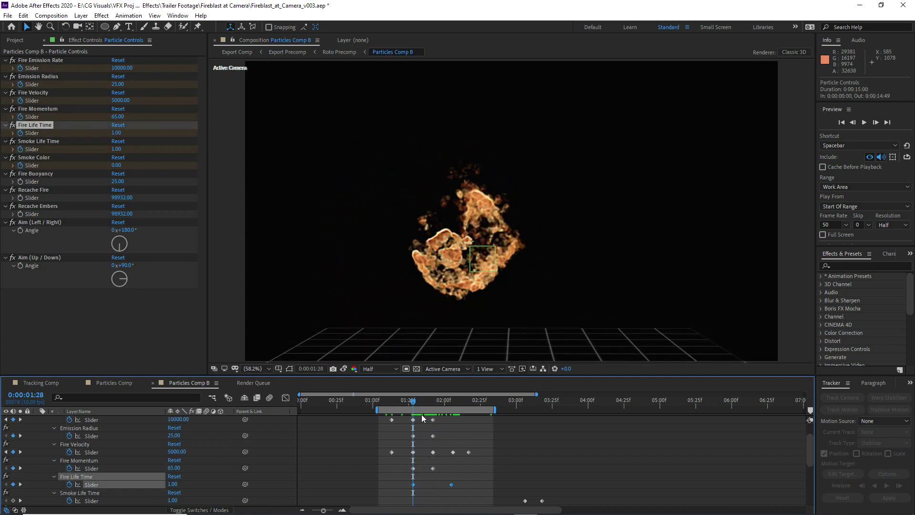
{"action": "left_click_drag", "start_coordinate": [413, 402], "coordinate": [456, 401]}
{"action": "left_click", "coordinate": [470, 437]}
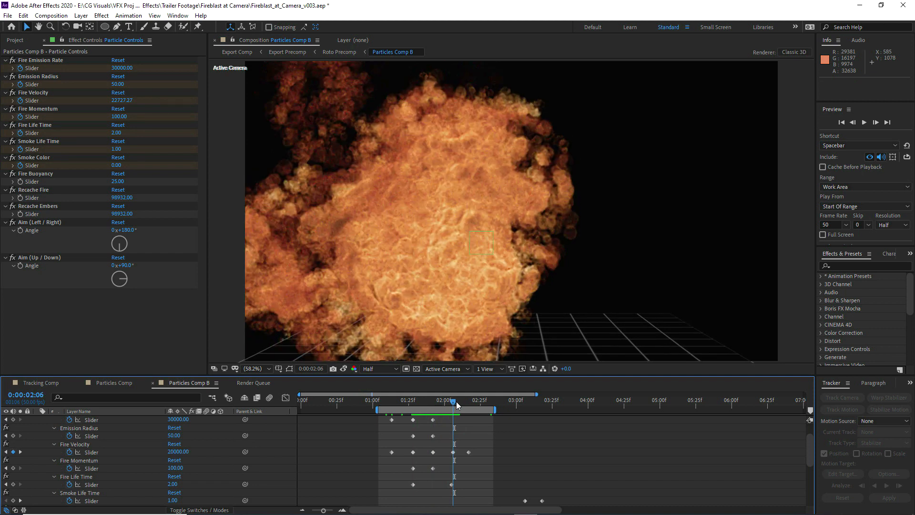
Examine the values of the last two Fire Velocity keyframes, starting from the one at 0:00:02:06
{"action": "scroll", "coordinate": [518, 447], "scroll_direction": "up", "scroll_amount": 2}
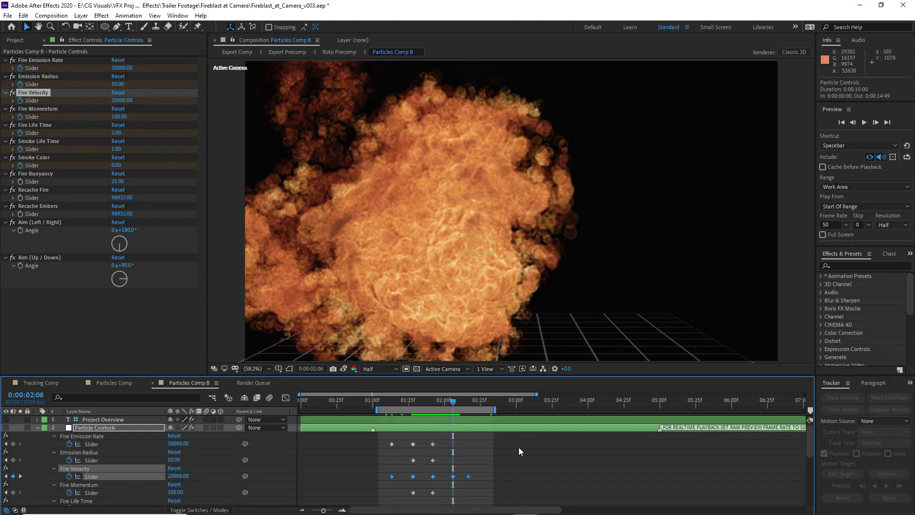
{"action": "left_click", "coordinate": [177, 475]}
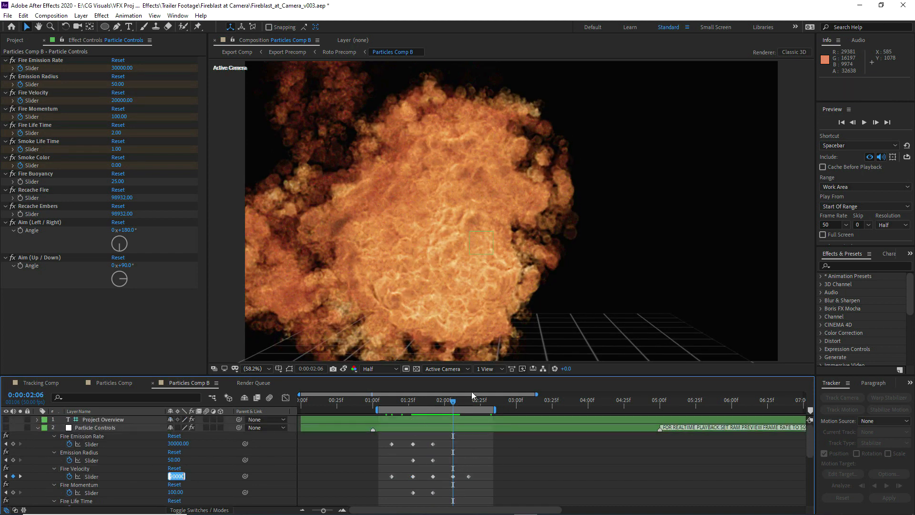
{"action": "left_click_drag", "start_coordinate": [453, 404], "coordinate": [470, 399]}
{"action": "left_click", "coordinate": [178, 475]}
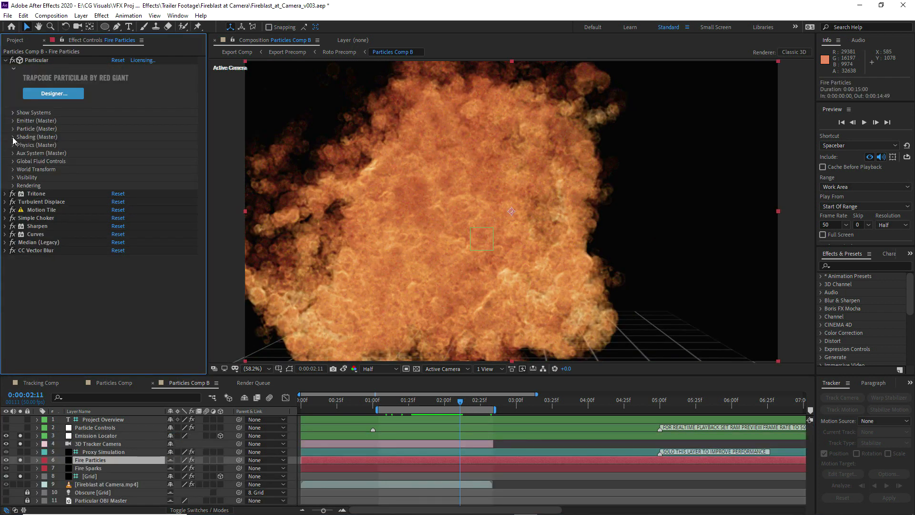
Start keyframing the Shadowlet Adjust Distance and Opacity in Particular's Shading settings for Fire Particles at 0:00:02:06
{"action": "left_click", "coordinate": [12, 137]}
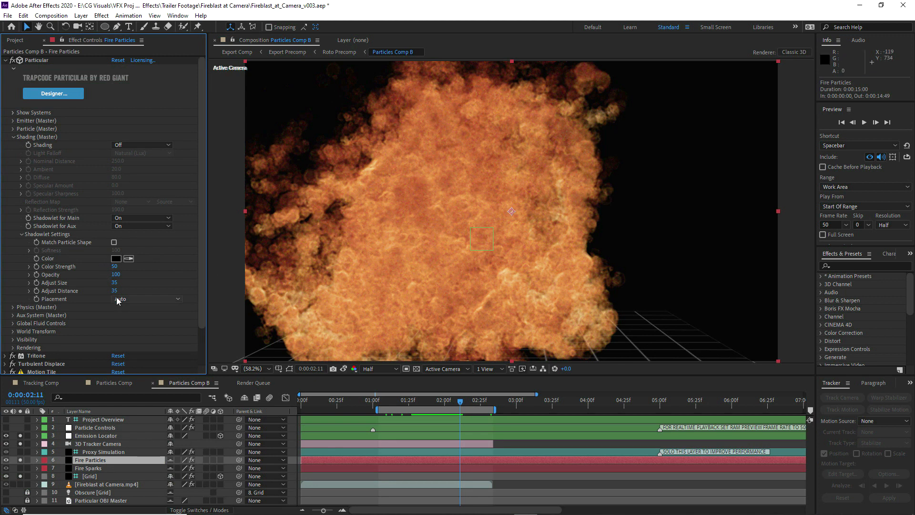
{"action": "left_click_drag", "start_coordinate": [459, 405], "coordinate": [452, 405]}
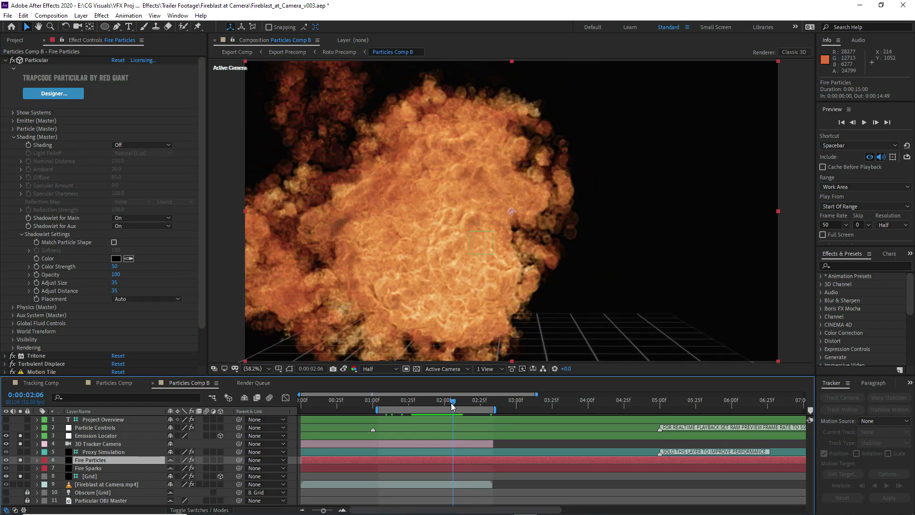
{"action": "left_click", "coordinate": [37, 290]}
{"action": "left_click", "coordinate": [36, 275]}
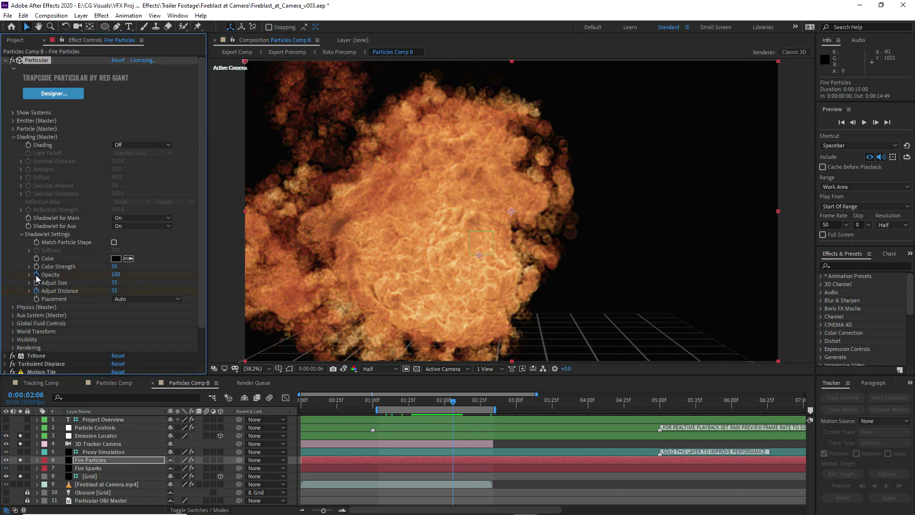
At 0:00:02:23, set the Shadowlet Adjust Distance to 500 and its Opacity to 50
{"action": "left_click_drag", "start_coordinate": [454, 404], "coordinate": [478, 405]}
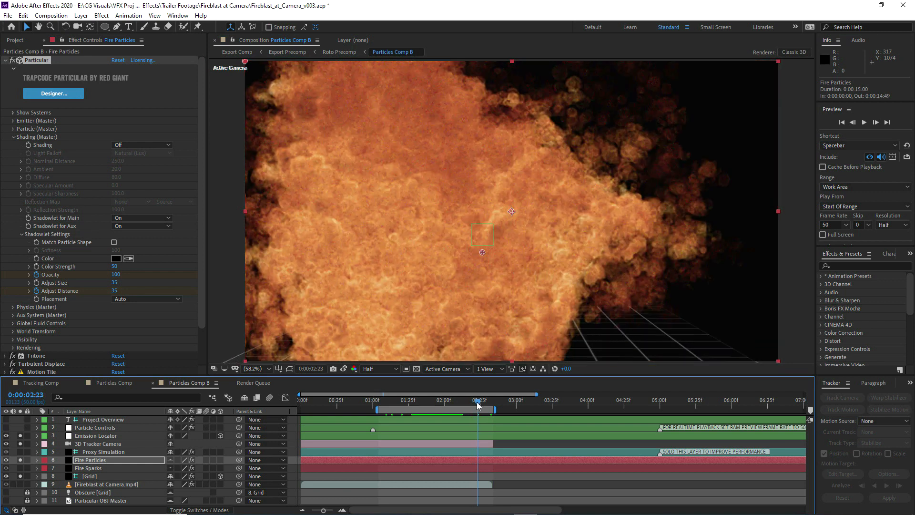
{"action": "left_click", "coordinate": [114, 290]}
{"action": "type", "text": "500"}
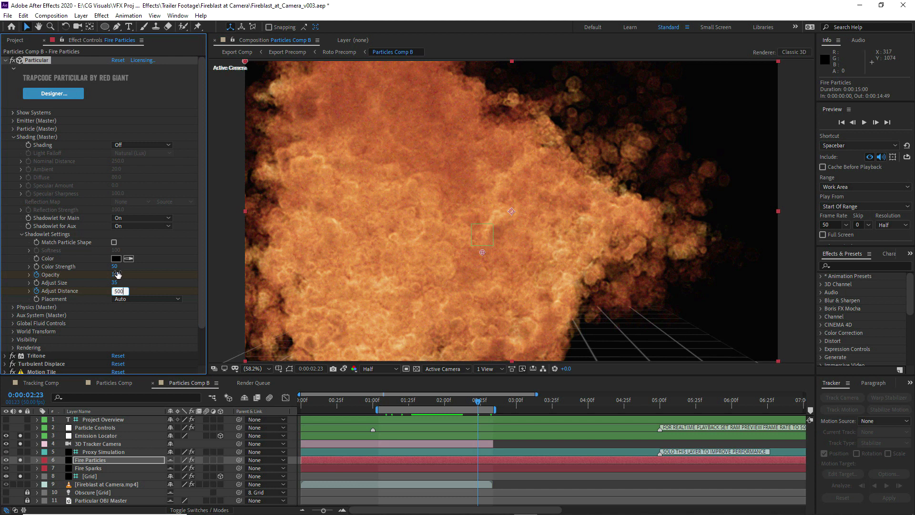
{"action": "left_click", "coordinate": [117, 275]}
{"action": "type", "text": "50"}
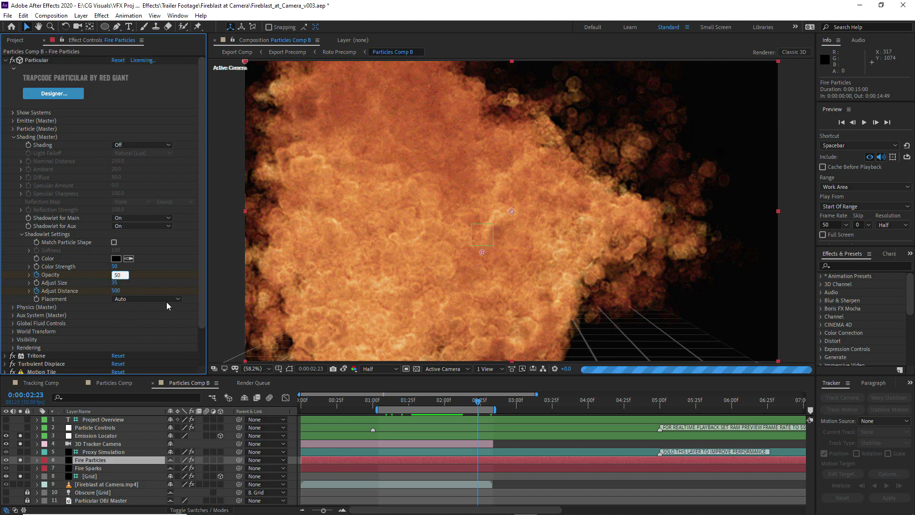
View the fire at 0:00:02:30, solo the Fireblast_at_Camera.mp4 footage together with it, and play back the shot
{"action": "key", "text": "Return"}
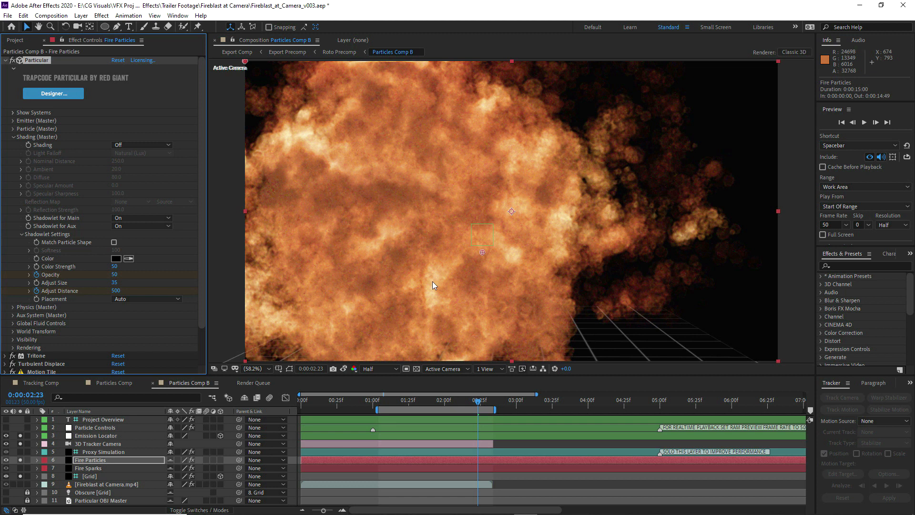
{"action": "left_click", "coordinate": [488, 402]}
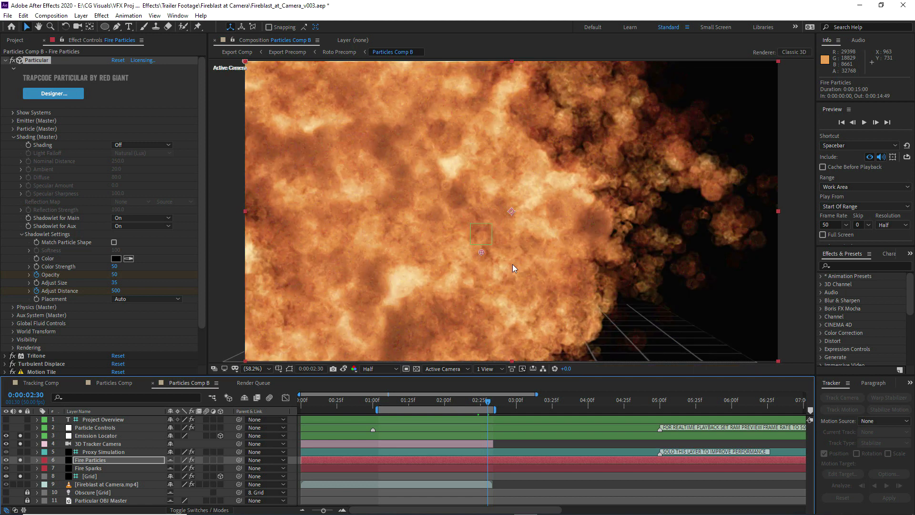
{"action": "left_click", "coordinate": [20, 484]}
{"action": "left_click", "coordinate": [863, 122]}
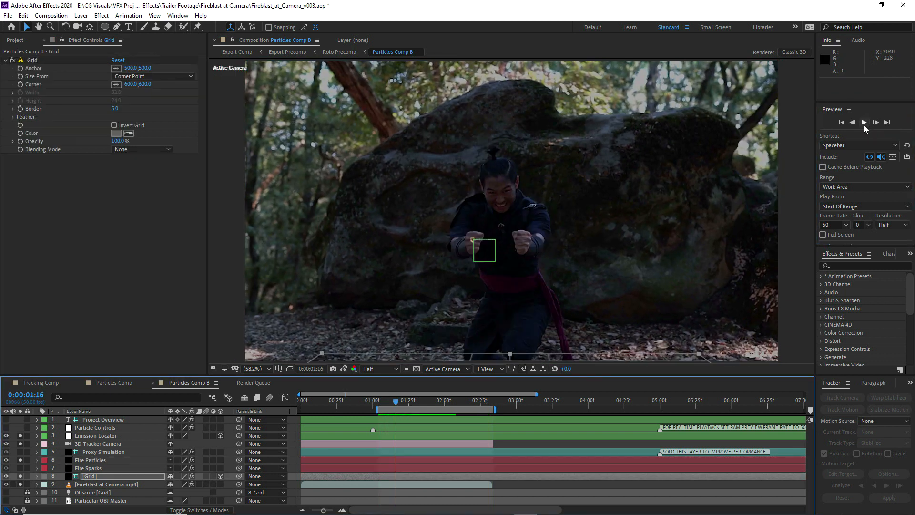
{"action": "left_click", "coordinate": [863, 123]}
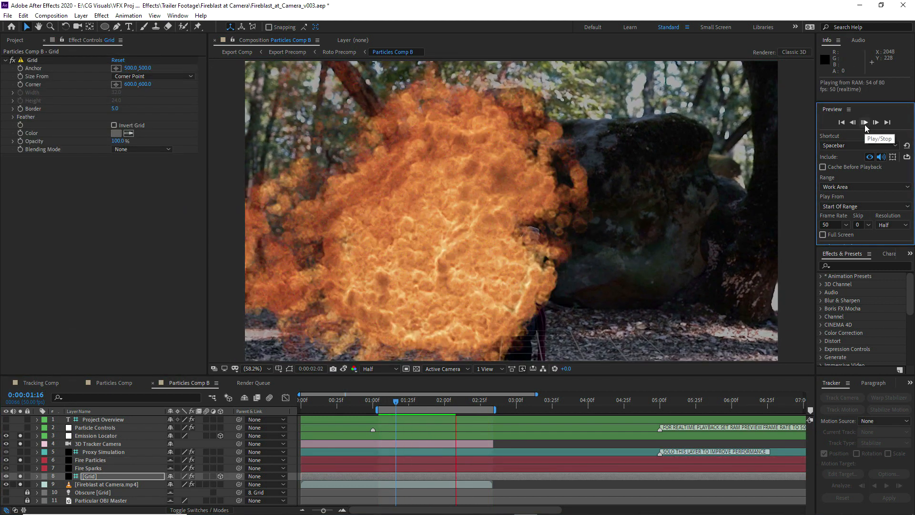
Go to the moment the fire appears at the fist and add a null object directly above the Emission Locator layer
{"action": "left_click_drag", "start_coordinate": [386, 399], "coordinate": [400, 400]}
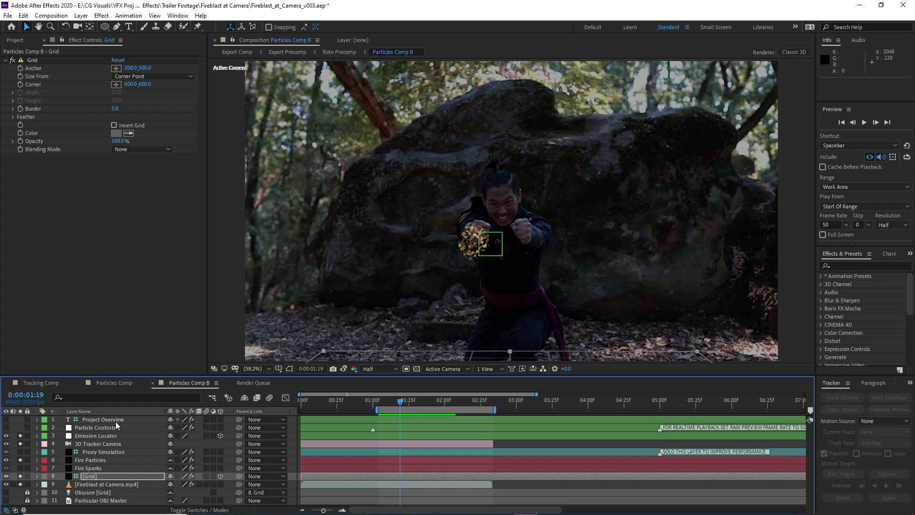
{"action": "left_click", "coordinate": [89, 435]}
{"action": "left_click", "coordinate": [81, 16]}
{"action": "mouse_move", "coordinate": [93, 27]}
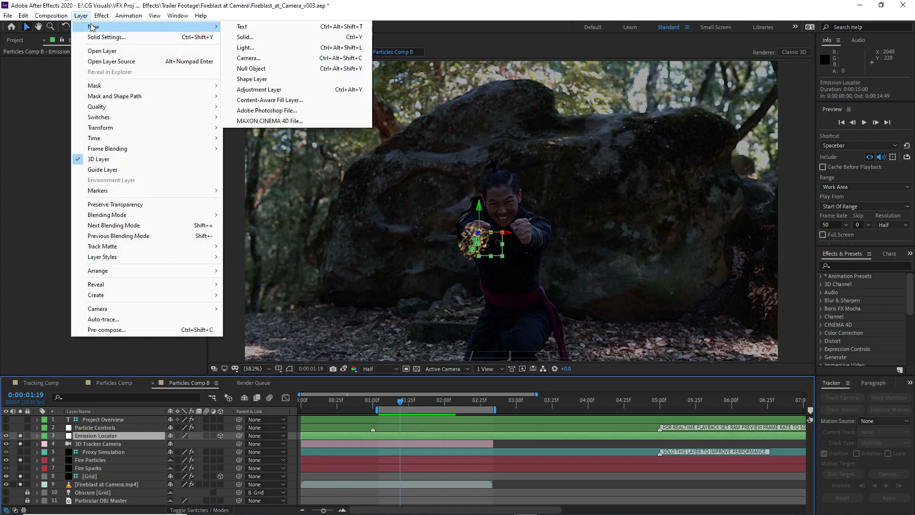
{"action": "left_click", "coordinate": [251, 68]}
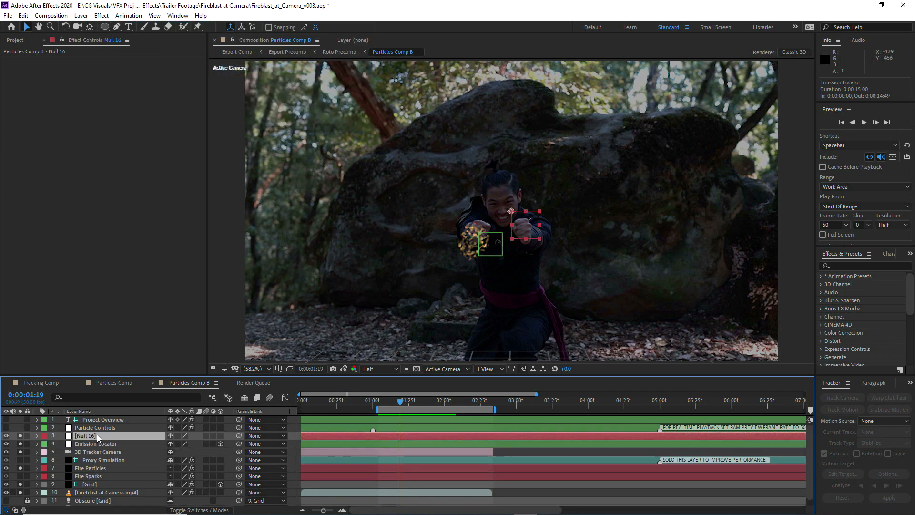
Rename the new null Emission Locator 02 and give it a green label
{"action": "key", "text": "Return"}
{"action": "type", "text": "Emission Locator 02"}
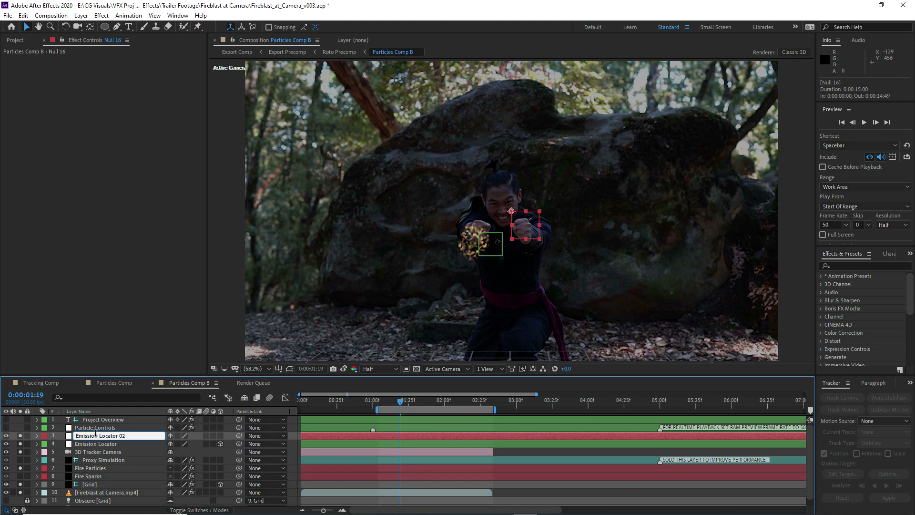
{"action": "left_click", "coordinate": [44, 435]}
{"action": "left_click", "coordinate": [72, 360]}
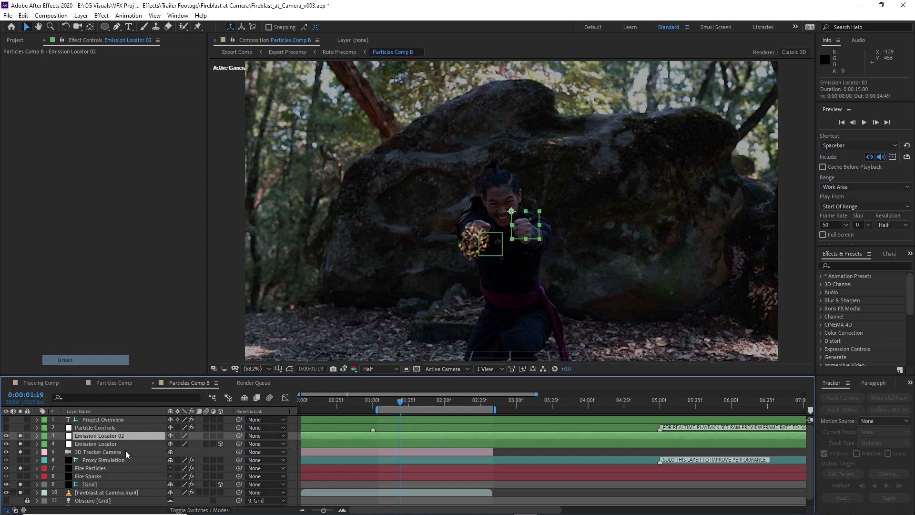
Go to 0:00:01:13 and copy all of the Position keyframes of the Emission Locator layer
{"action": "left_click", "coordinate": [105, 443]}
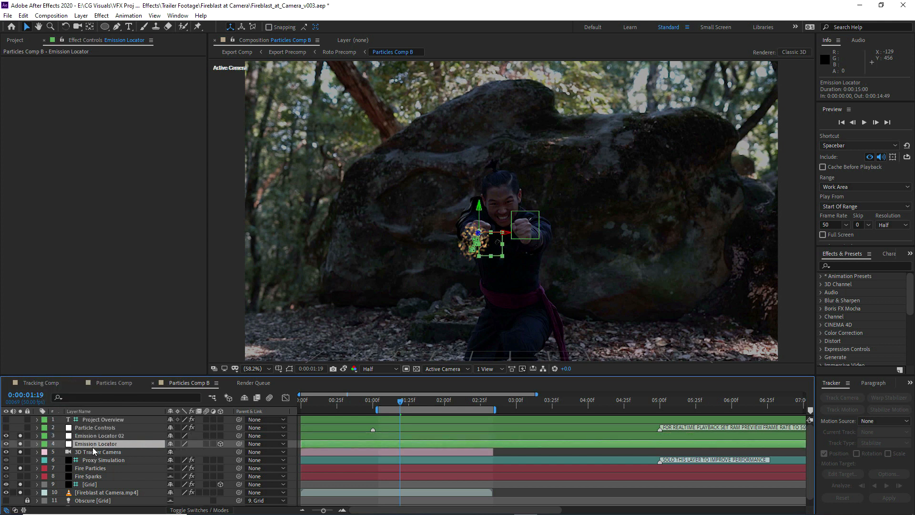
{"action": "key", "text": "p"}
{"action": "left_click_drag", "start_coordinate": [399, 402], "coordinate": [392, 402]}
{"action": "left_click", "coordinate": [447, 451]}
{"action": "left_click_drag", "start_coordinate": [447, 451], "coordinate": [505, 455]}
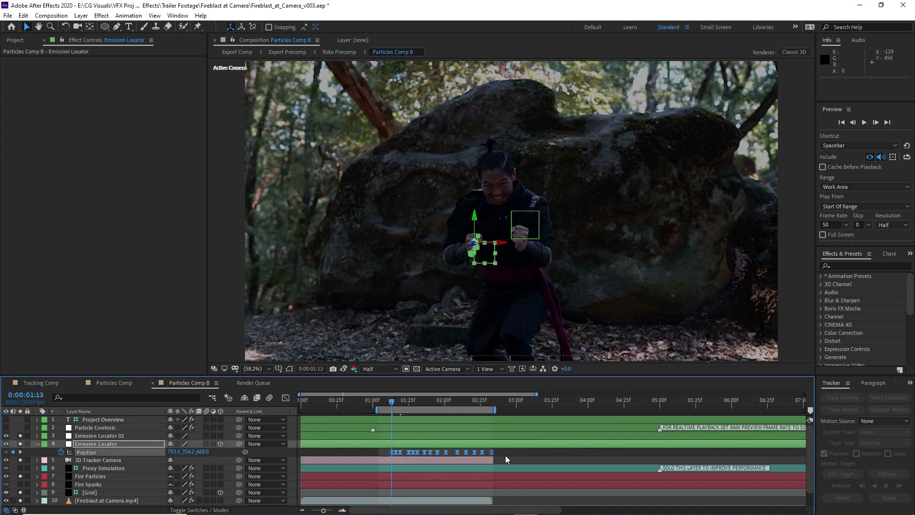
Make Emission Locator 02 a 3D layer and paste the copied keyframes into its Position at 0:00:01:13
{"action": "left_click", "coordinate": [91, 435]}
{"action": "key", "text": "p"}
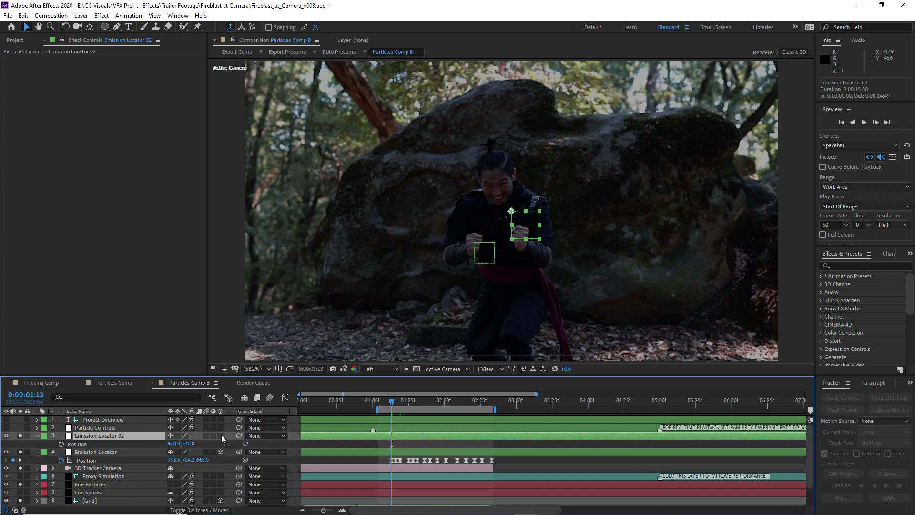
{"action": "left_click", "coordinate": [221, 435]}
{"action": "left_click", "coordinate": [84, 437]}
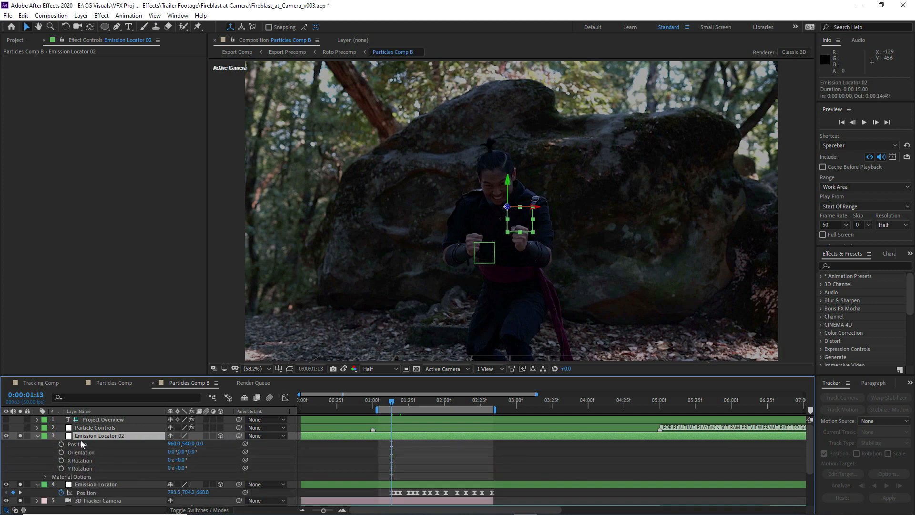
{"action": "key", "text": "p"}
{"action": "key", "text": "p"}
{"action": "left_click", "coordinate": [62, 443]}
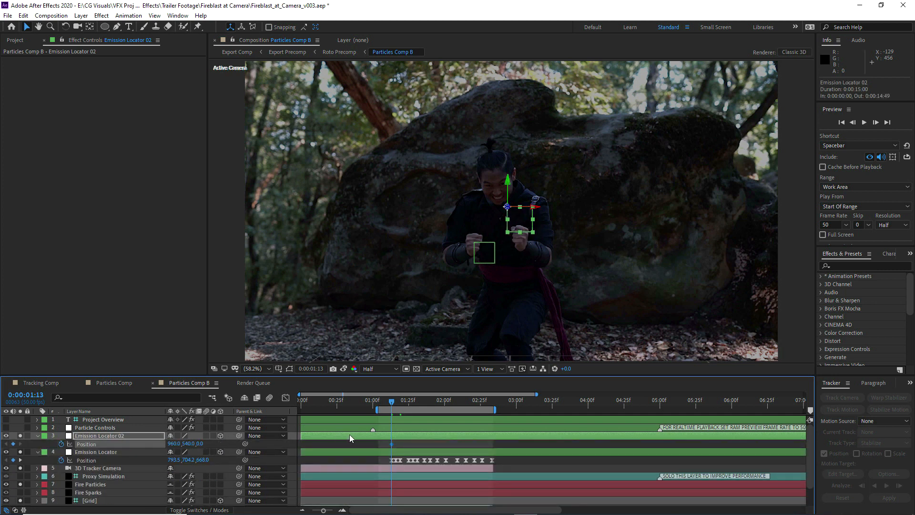
{"action": "key", "text": "ctrl+v"}
Turn off the solo on Fire Particles and move Emission Locator 02 onto the performer's left fist at 0:00:01:13
{"action": "left_click", "coordinate": [20, 485]}
{"action": "left_click", "coordinate": [90, 452]}
{"action": "left_click", "coordinate": [91, 436]}
{"action": "scroll", "coordinate": [454, 253], "scroll_direction": "up", "scroll_amount": 1}
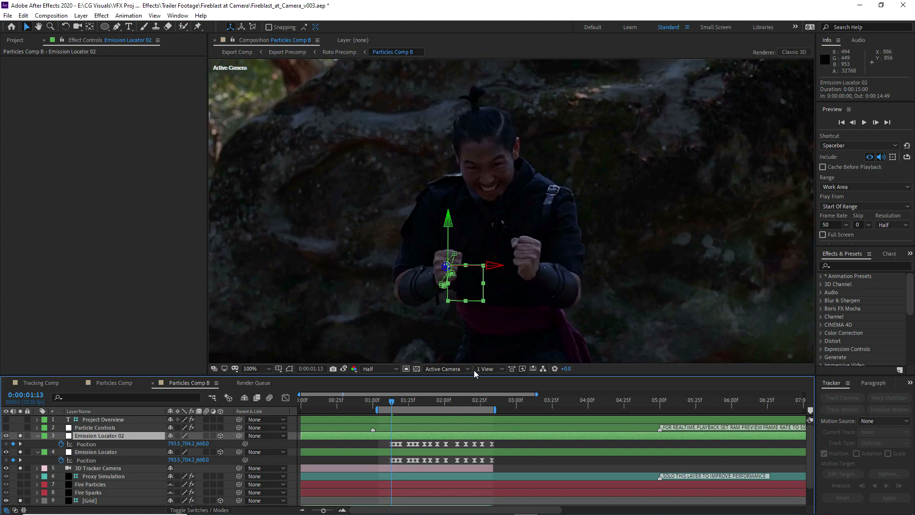
{"action": "left_click_drag", "start_coordinate": [470, 281], "coordinate": [545, 272]}
Reposition Emission Locator 02 onto the performer's left fist at each following Position keyframe, from 0:00:01:16 to 0:00:02:33
{"action": "left_click_drag", "start_coordinate": [392, 404], "coordinate": [395, 404]}
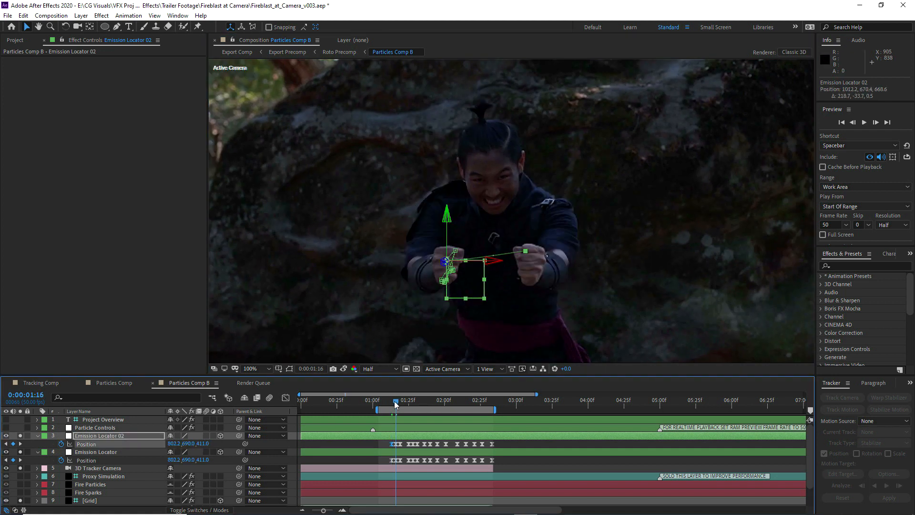
{"action": "left_click_drag", "start_coordinate": [464, 276], "coordinate": [551, 276]}
{"action": "scroll", "coordinate": [497, 289], "scroll_direction": "up", "scroll_amount": 1}
{"action": "left_click_drag", "start_coordinate": [394, 403], "coordinate": [398, 403]}
{"action": "left_click_drag", "start_coordinate": [452, 230], "coordinate": [604, 218]}
{"action": "left_click_drag", "start_coordinate": [400, 404], "coordinate": [409, 403]}
{"action": "left_click_drag", "start_coordinate": [405, 276], "coordinate": [604, 251]}
{"action": "left_click_drag", "start_coordinate": [408, 404], "coordinate": [413, 404]}
{"action": "left_click_drag", "start_coordinate": [385, 254], "coordinate": [629, 263]}
{"action": "left_click_drag", "start_coordinate": [413, 403], "coordinate": [417, 403]}
{"action": "left_click_drag", "start_coordinate": [420, 280], "coordinate": [668, 290]}
{"action": "left_click_drag", "start_coordinate": [417, 403], "coordinate": [424, 403]}
{"action": "left_click_drag", "start_coordinate": [422, 275], "coordinate": [670, 282]}
{"action": "left_click_drag", "start_coordinate": [424, 403], "coordinate": [431, 403]}
{"action": "left_click_drag", "start_coordinate": [414, 272], "coordinate": [659, 276]}
{"action": "left_click_drag", "start_coordinate": [431, 403], "coordinate": [445, 404]}
{"action": "left_click_drag", "start_coordinate": [413, 262], "coordinate": [640, 271]}
{"action": "left_click_drag", "start_coordinate": [445, 402], "coordinate": [456, 402]}
{"action": "left_click_drag", "start_coordinate": [410, 238], "coordinate": [628, 253]}
{"action": "left_click_drag", "start_coordinate": [455, 402], "coordinate": [464, 405]}
{"action": "left_click_drag", "start_coordinate": [411, 232], "coordinate": [615, 252]}
{"action": "left_click_drag", "start_coordinate": [465, 404], "coordinate": [474, 404]}
{"action": "left_click_drag", "start_coordinate": [411, 229], "coordinate": [620, 257]}
{"action": "left_click_drag", "start_coordinate": [472, 405], "coordinate": [482, 404]}
{"action": "left_click_drag", "start_coordinate": [409, 225], "coordinate": [617, 253]}
{"action": "left_click_drag", "start_coordinate": [482, 404], "coordinate": [491, 404]}
{"action": "left_click_drag", "start_coordinate": [407, 224], "coordinate": [610, 249]}
{"action": "key", "text": "comma"}
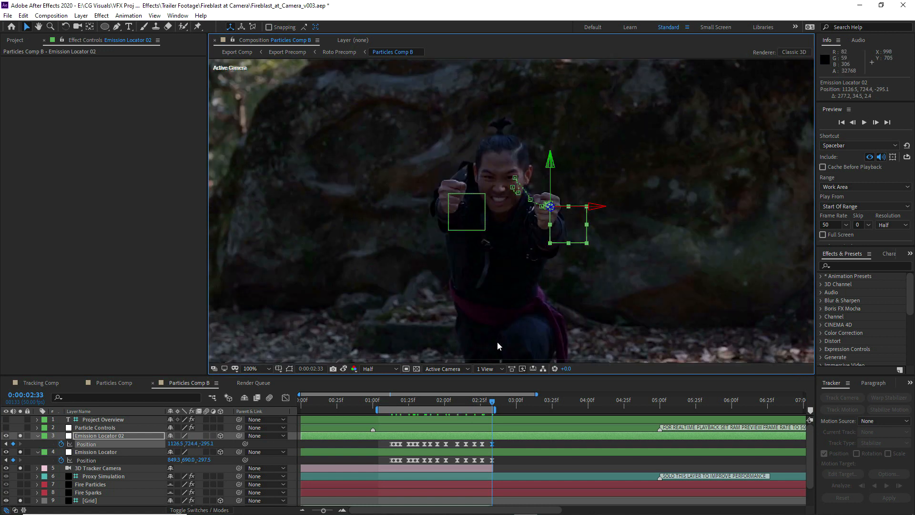
Return to 0:00:01:16 and add a second particle system to the Particular effect on Fire Particles
{"action": "left_click_drag", "start_coordinate": [491, 401], "coordinate": [395, 404]}
{"action": "key", "text": "comma"}
{"action": "left_click", "coordinate": [99, 483]}
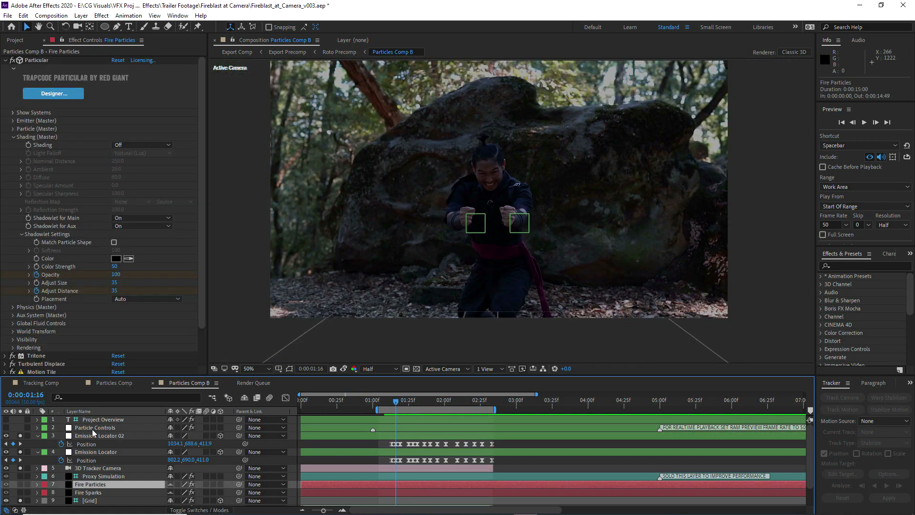
{"action": "left_click", "coordinate": [21, 234]}
{"action": "left_click", "coordinate": [13, 137]}
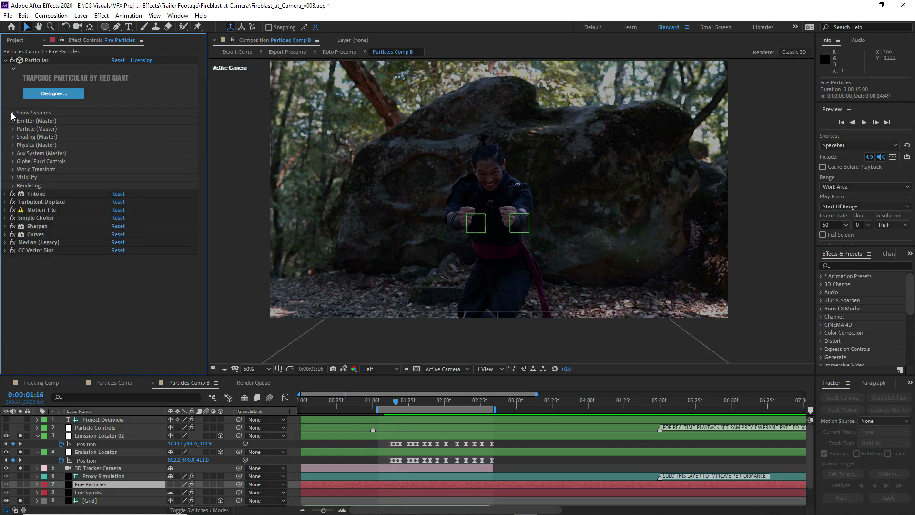
{"action": "left_click", "coordinate": [13, 113]}
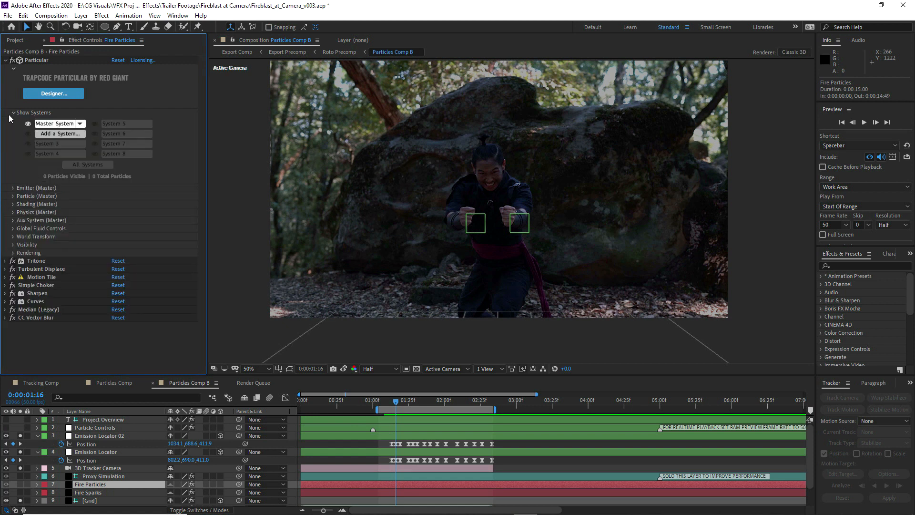
{"action": "left_click", "coordinate": [52, 135]}
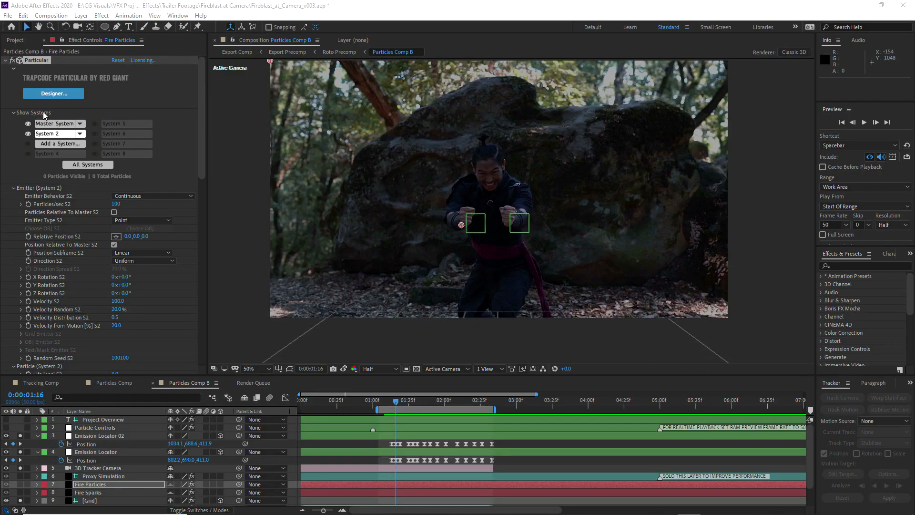
Enlarge the timeline and copy the expression that drives the Master System's Particles/sec on the Fire Particles layer
{"action": "left_click", "coordinate": [53, 125]}
{"action": "left_click", "coordinate": [12, 187]}
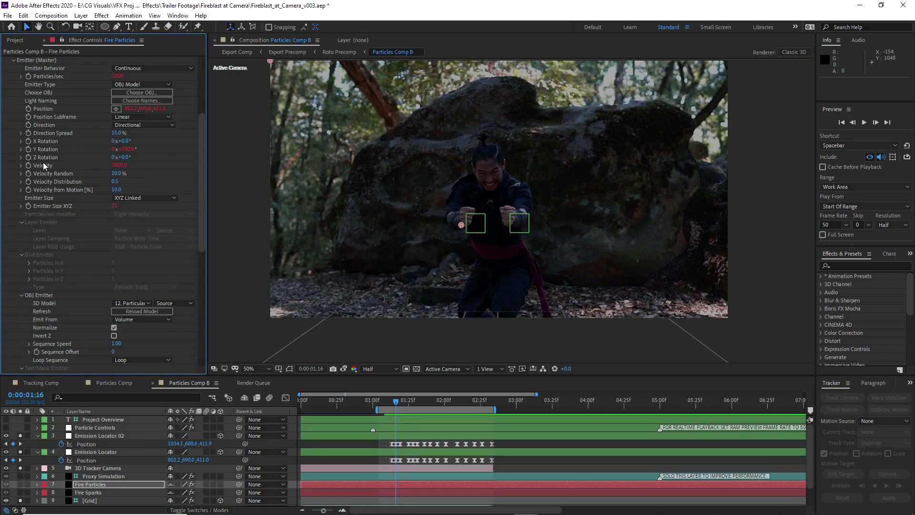
{"action": "scroll", "coordinate": [43, 165], "scroll_direction": "up", "scroll_amount": 3}
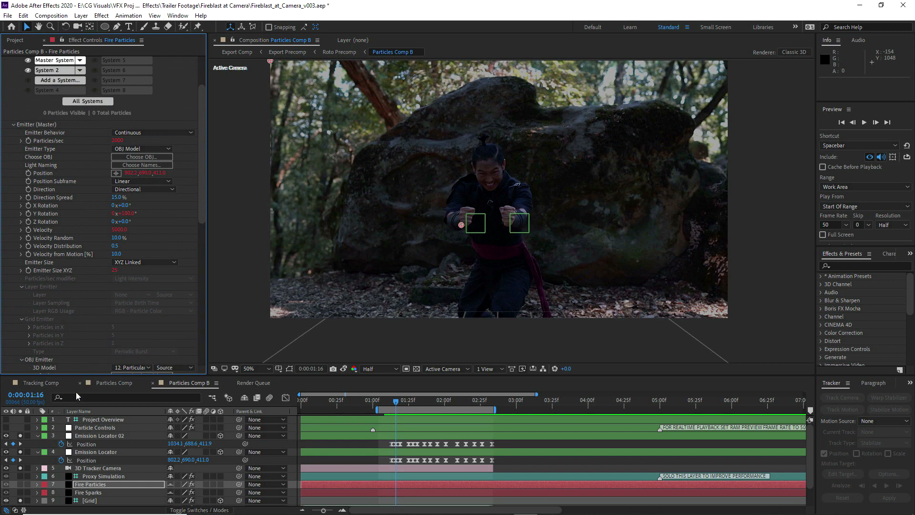
{"action": "left_click", "coordinate": [38, 484]}
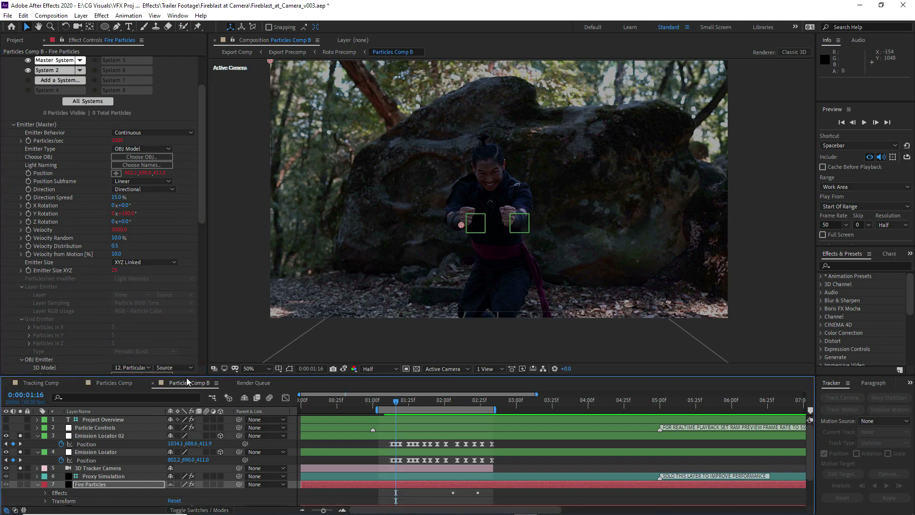
{"action": "left_click_drag", "start_coordinate": [188, 375], "coordinate": [206, 194]}
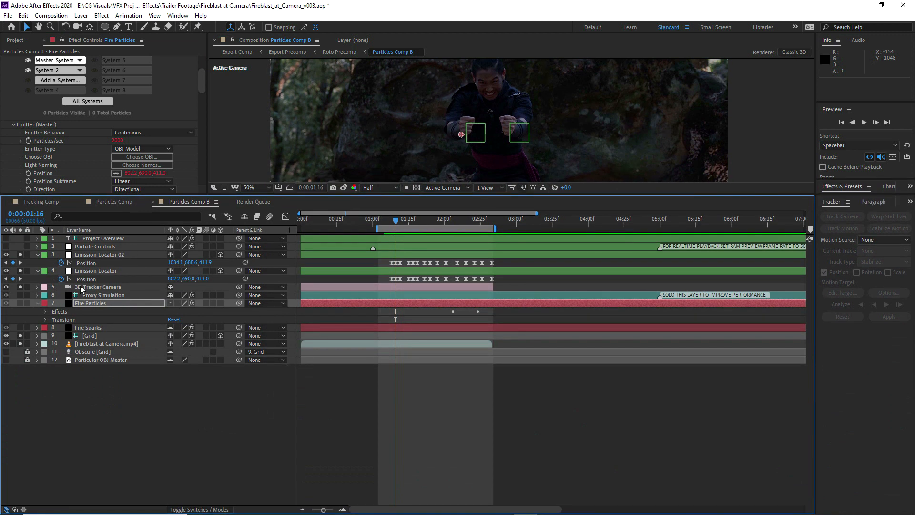
{"action": "left_click", "coordinate": [46, 312]}
{"action": "left_click", "coordinate": [53, 319]}
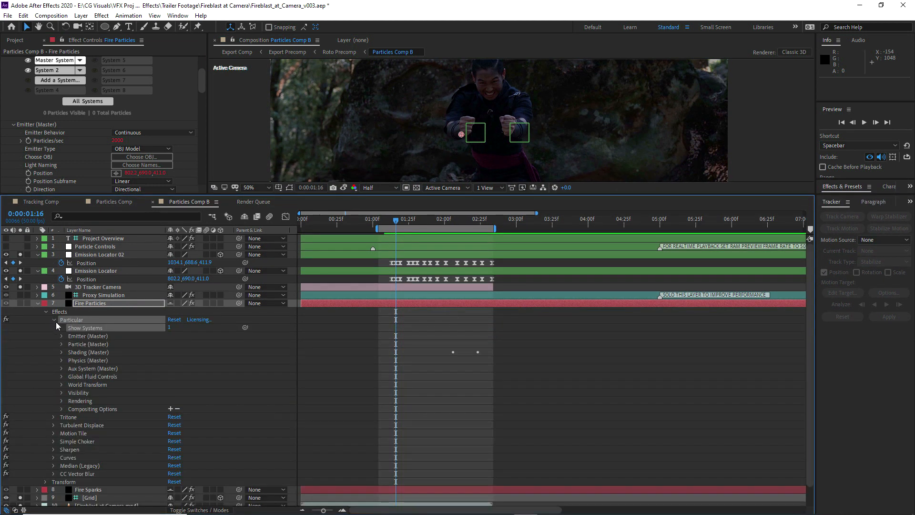
{"action": "scroll", "coordinate": [63, 337], "scroll_direction": "down", "scroll_amount": 2}
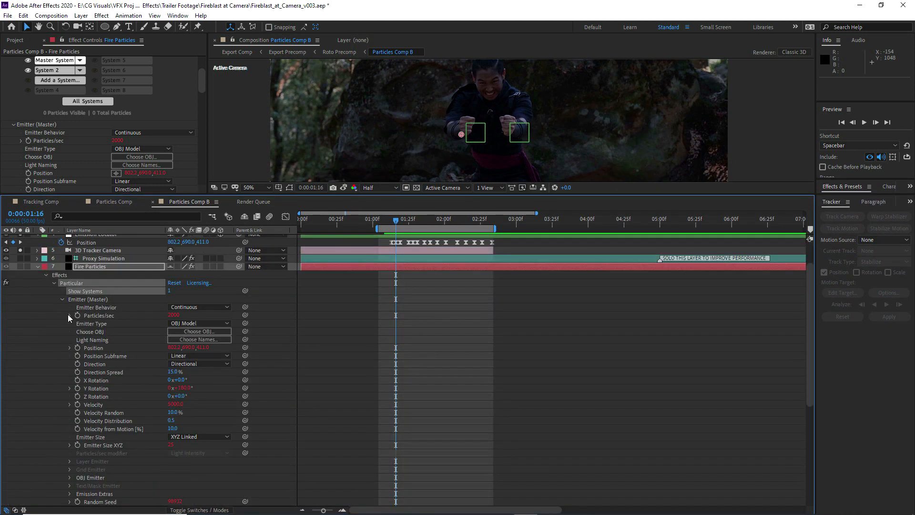
{"action": "left_click", "coordinate": [69, 314]}
{"action": "left_click", "coordinate": [374, 327]}
{"action": "key", "text": "ctrl+c"}
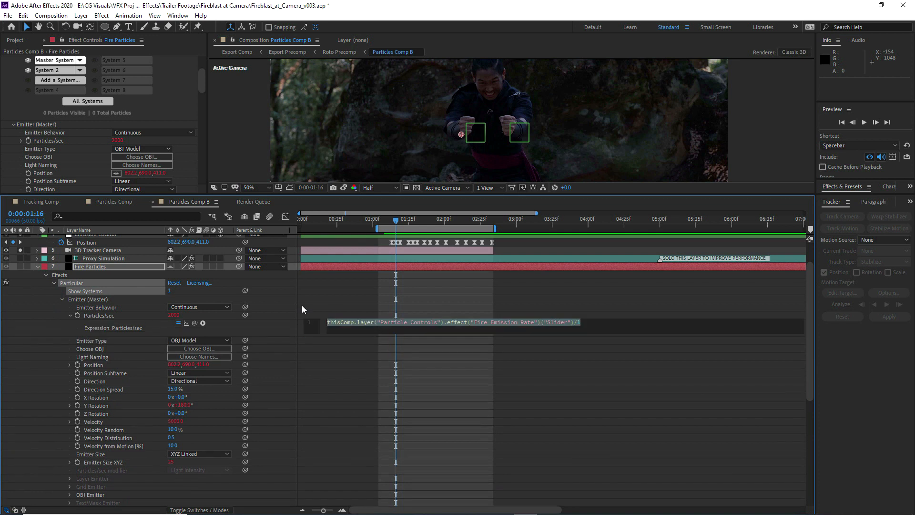
{"action": "left_click", "coordinate": [348, 291]}
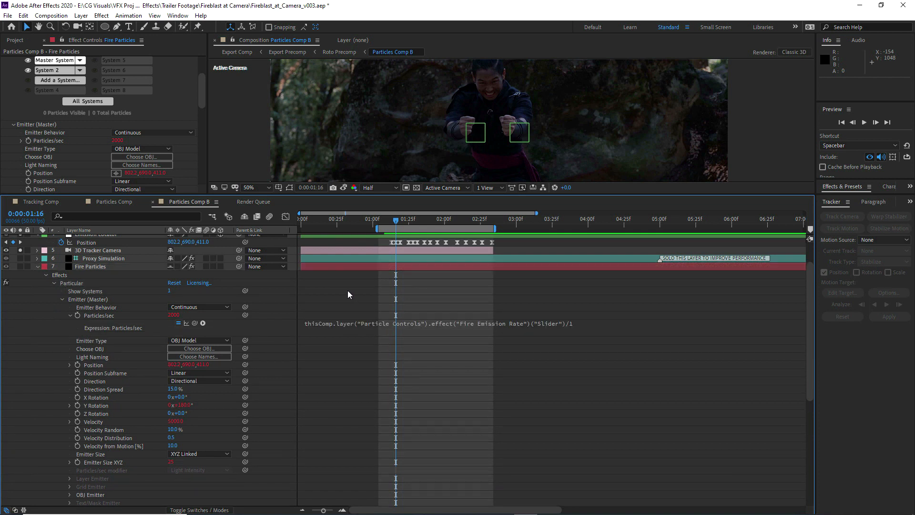
Paste the copied Fire Emission Rate slider expression into System 2's Particles/sec S2
{"action": "scroll", "coordinate": [38, 112], "scroll_direction": "up", "scroll_amount": 1}
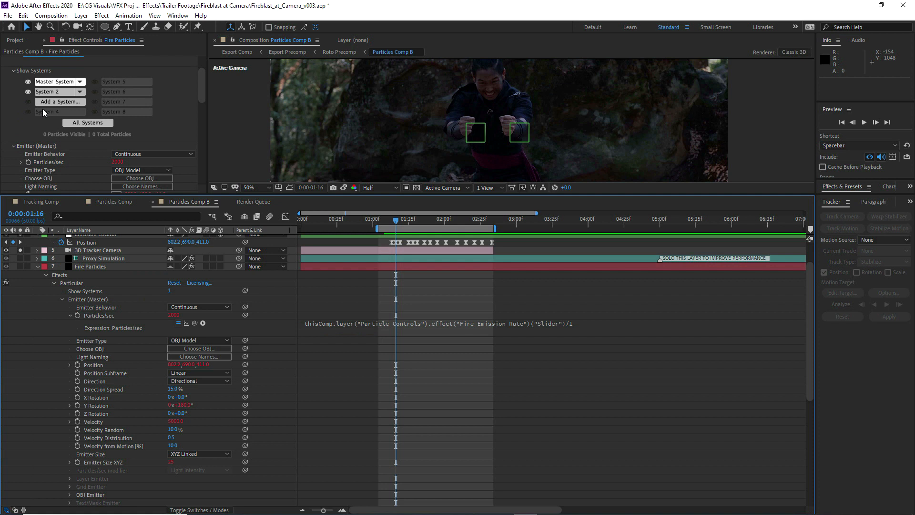
{"action": "left_click", "coordinate": [54, 91]}
{"action": "scroll", "coordinate": [73, 315], "scroll_direction": "up", "scroll_amount": 2}
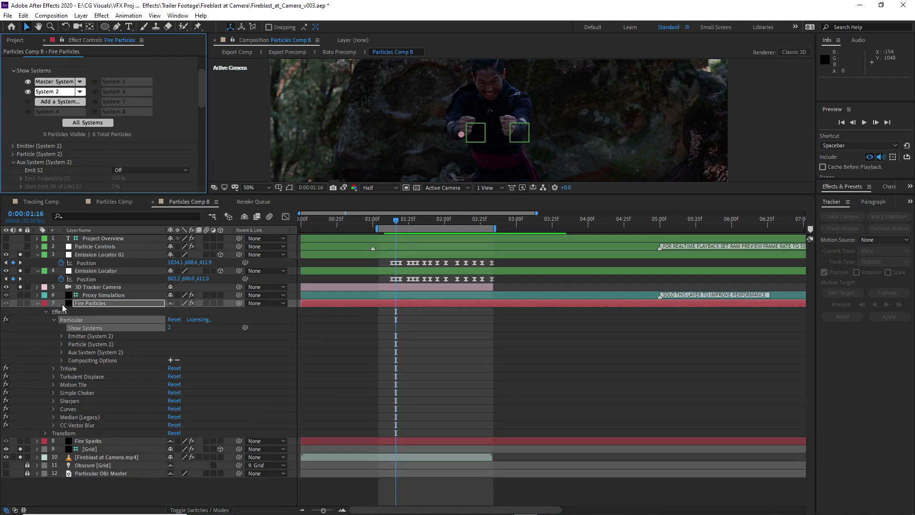
{"action": "left_click", "coordinate": [61, 333]}
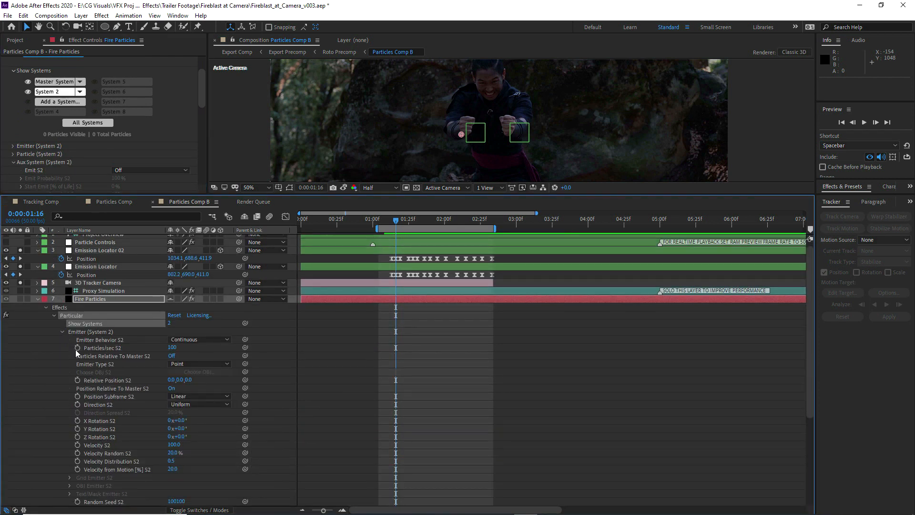
{"action": "left_click", "coordinate": [76, 349], "text": "alt"}
{"action": "key", "text": "ctrl+v"}
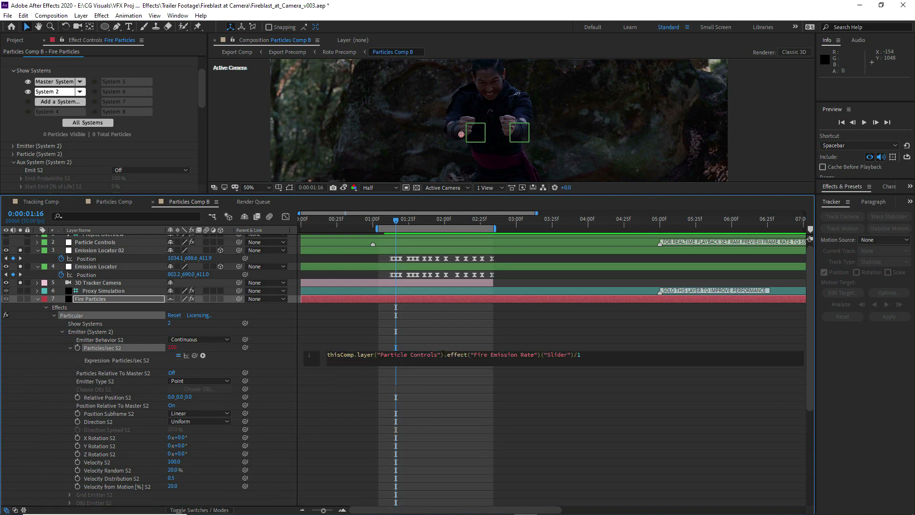
{"action": "left_click", "coordinate": [85, 320]}
{"action": "left_click", "coordinate": [62, 335]}
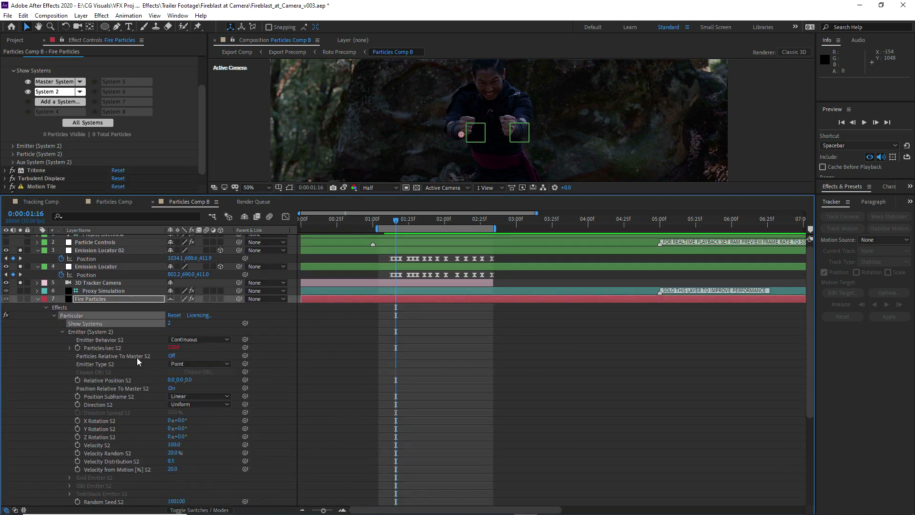
Set System 2's Emitter Type S2 to OBJ Model and assign the Particular OBJ Master layer as its 3D Model S2
{"action": "left_click", "coordinate": [183, 364]}
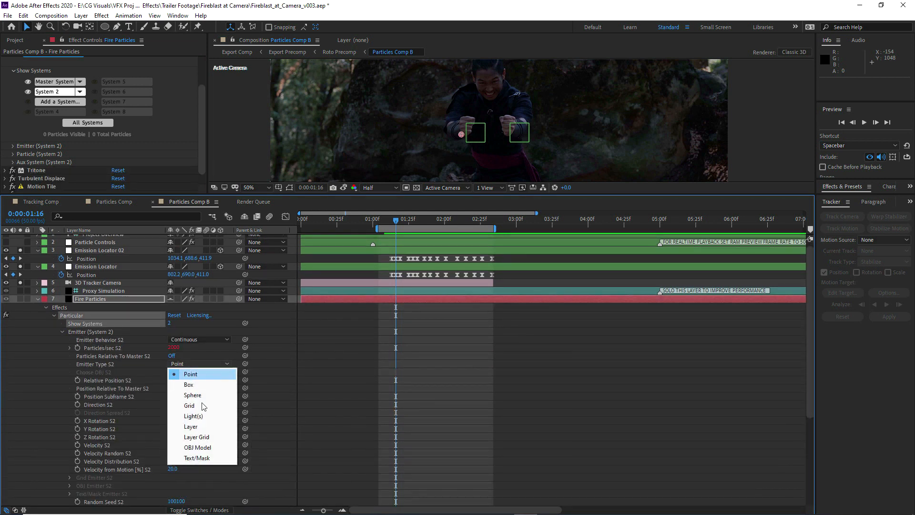
{"action": "left_click", "coordinate": [198, 450]}
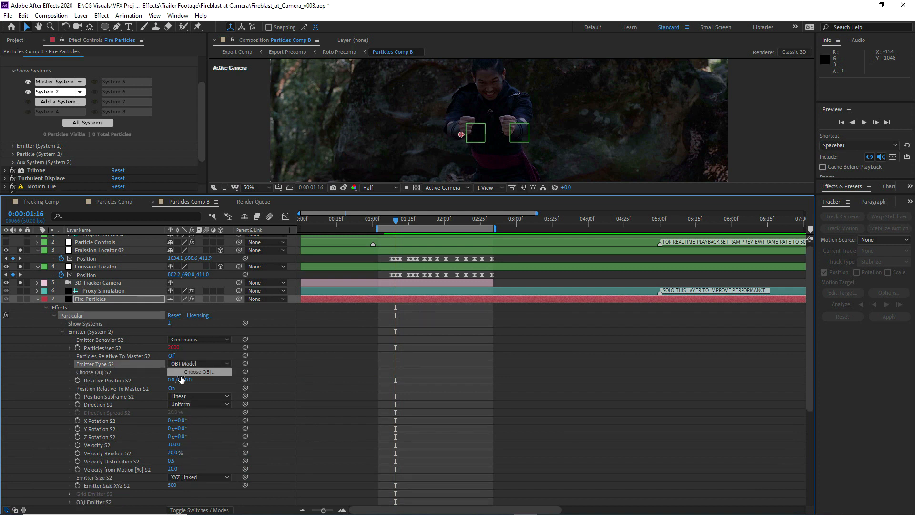
{"action": "scroll", "coordinate": [65, 458], "scroll_direction": "down", "scroll_amount": 2}
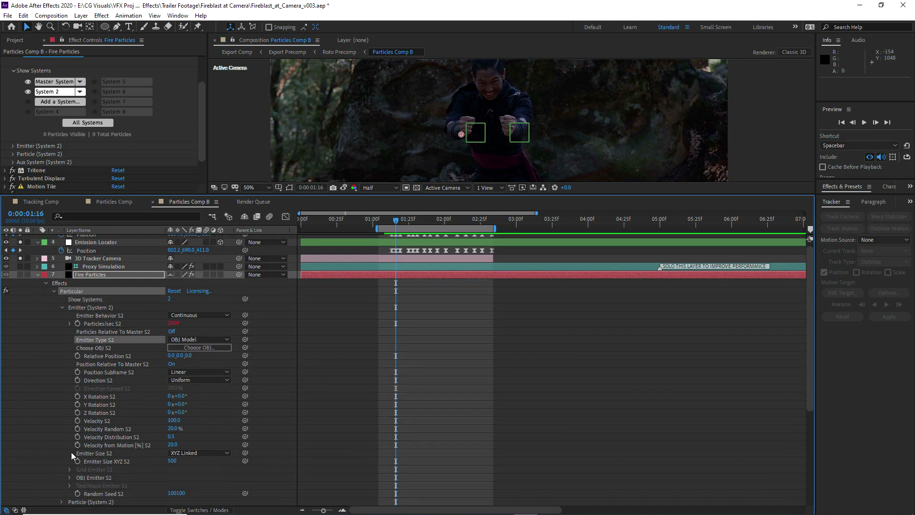
{"action": "left_click", "coordinate": [70, 479]}
{"action": "scroll", "coordinate": [93, 476], "scroll_direction": "down", "scroll_amount": 3}
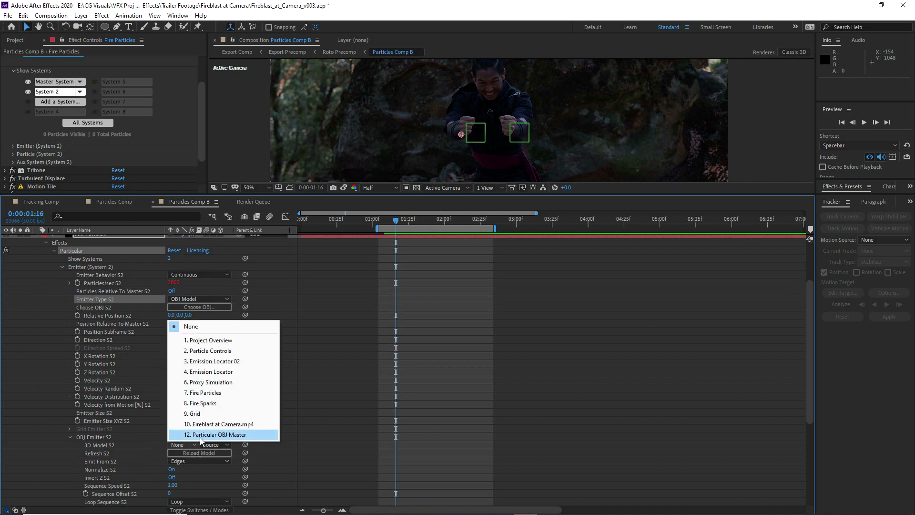
{"action": "left_click", "coordinate": [205, 436]}
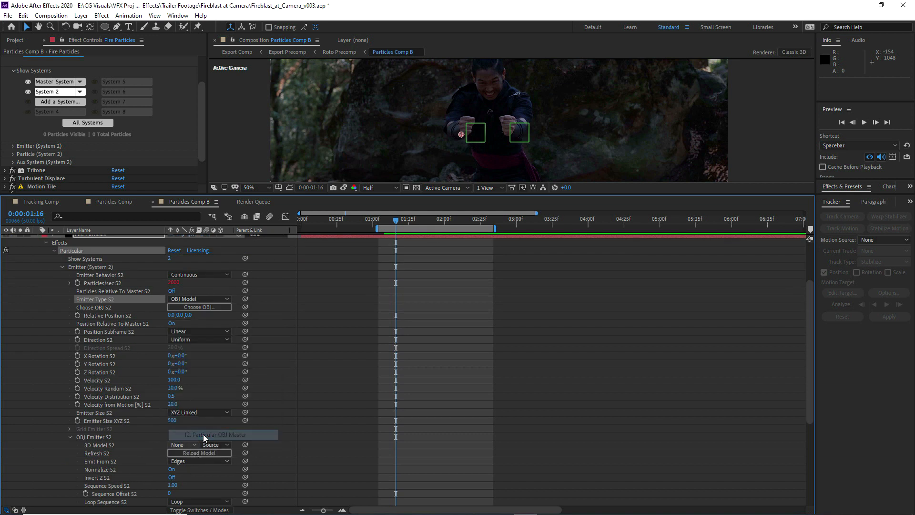
Check the Master System's OBJ Emitter settings and match them by setting System 2's Emit From S2 to Volume
{"action": "left_click", "coordinate": [54, 81]}
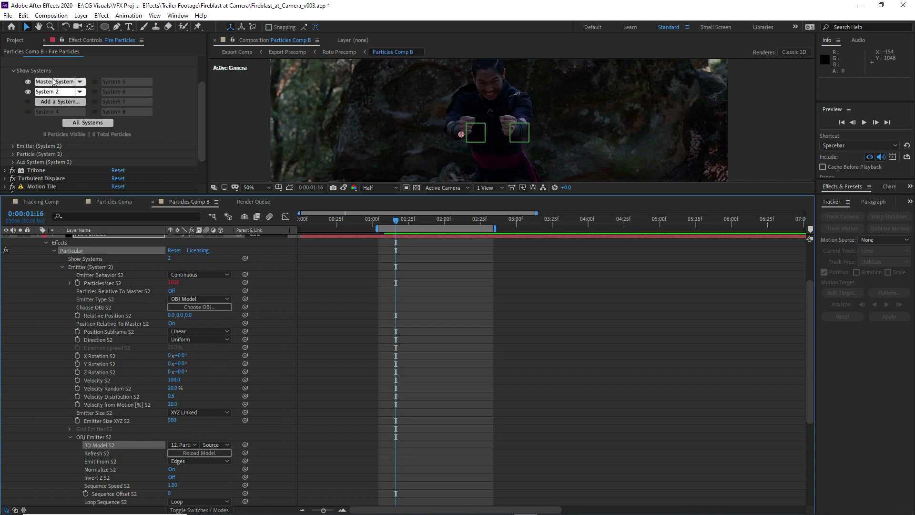
{"action": "left_click", "coordinate": [61, 316]}
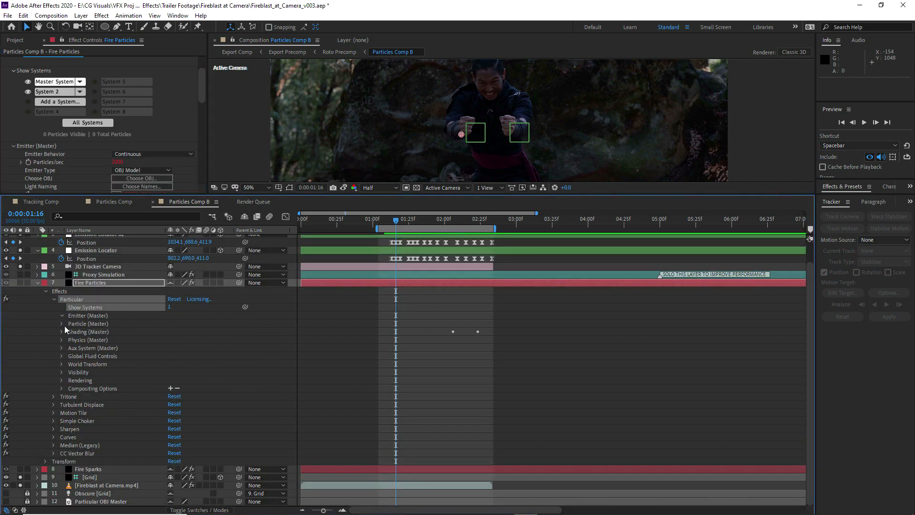
{"action": "scroll", "coordinate": [73, 443], "scroll_direction": "down", "scroll_amount": 2}
{"action": "left_click", "coordinate": [69, 453]}
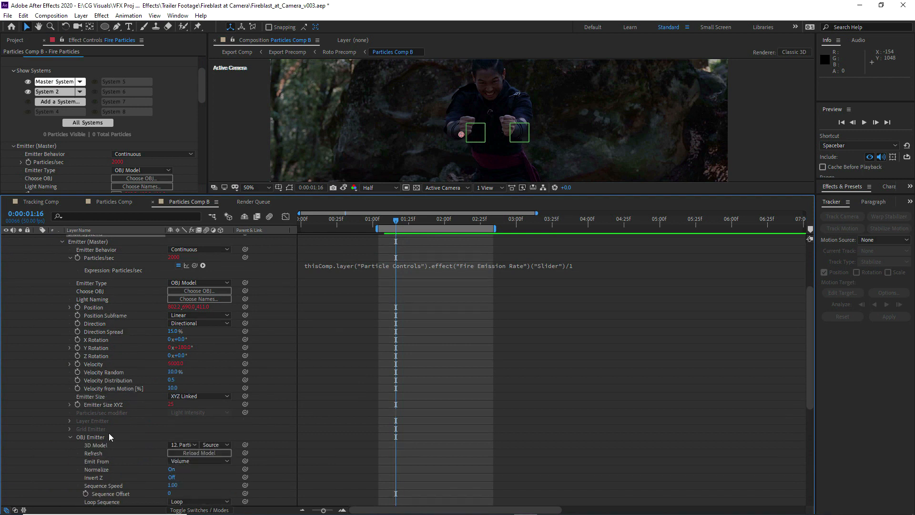
{"action": "left_click", "coordinate": [69, 437]}
{"action": "left_click", "coordinate": [53, 93]}
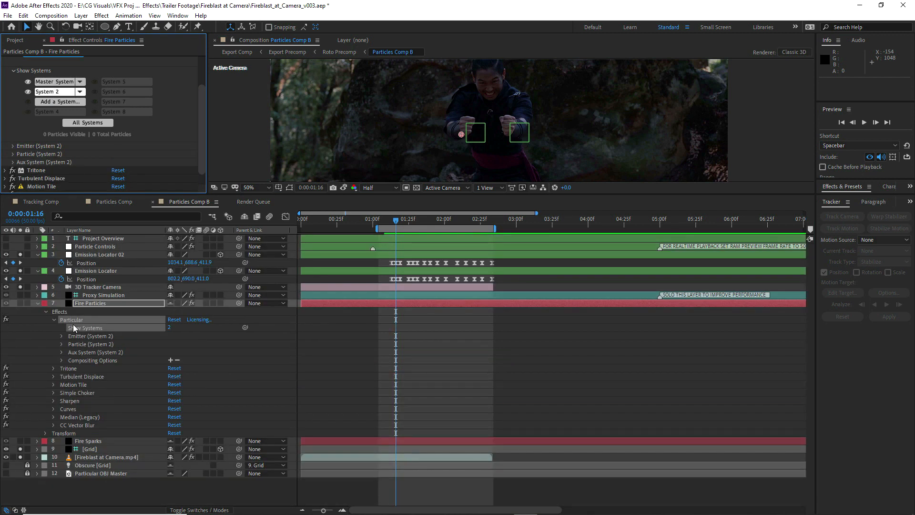
{"action": "left_click", "coordinate": [61, 337]}
{"action": "scroll", "coordinate": [163, 427], "scroll_direction": "down", "scroll_amount": 1}
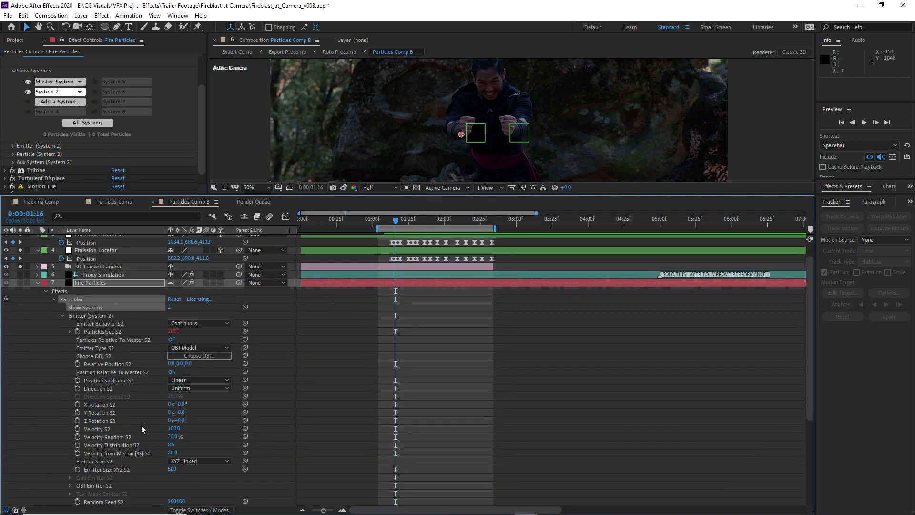
{"action": "scroll", "coordinate": [140, 427], "scroll_direction": "down", "scroll_amount": 1}
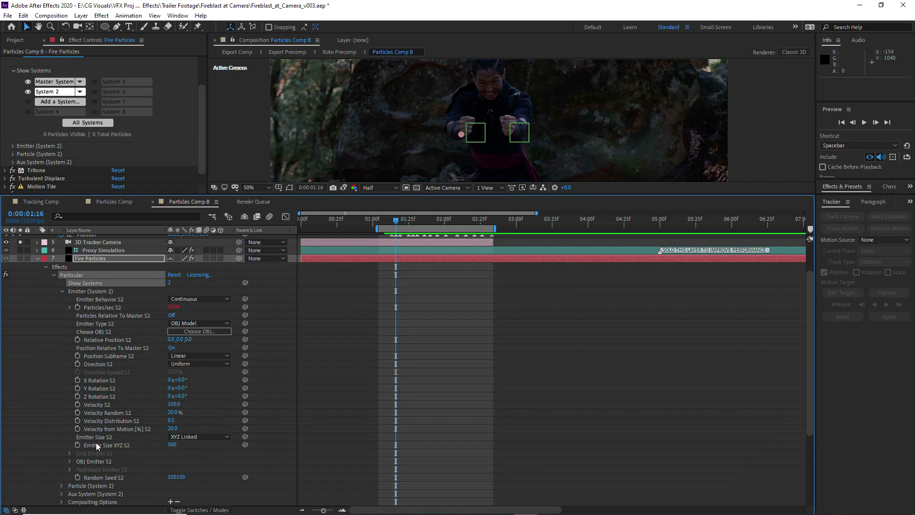
{"action": "left_click", "coordinate": [69, 461]}
{"action": "scroll", "coordinate": [68, 462], "scroll_direction": "down", "scroll_amount": 1}
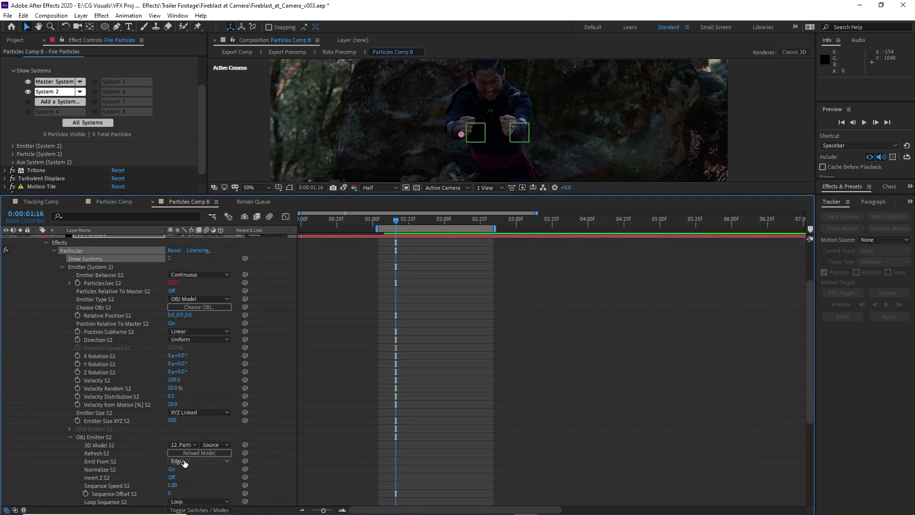
{"action": "left_click", "coordinate": [186, 461]}
{"action": "left_click", "coordinate": [193, 503]}
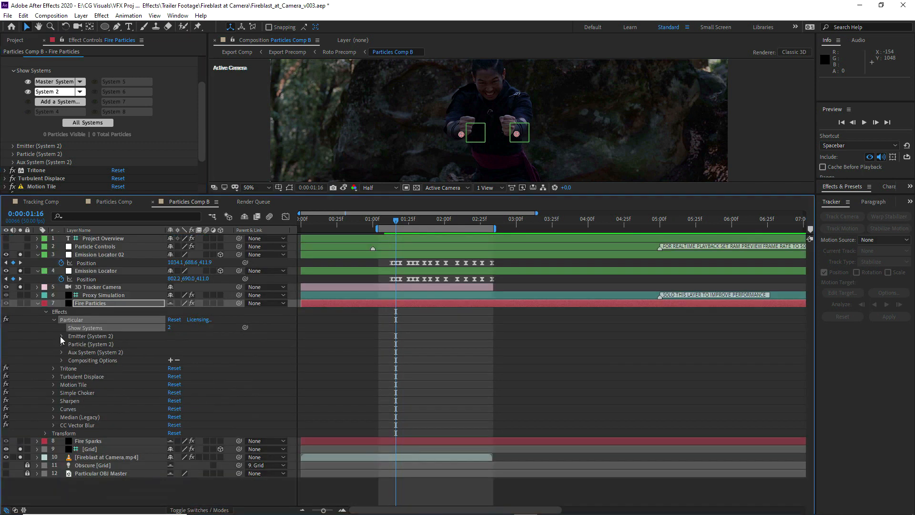
Set System 2's Direction S2 to Directional and its Direction Spread S2 to 15%
{"action": "scroll", "coordinate": [89, 367], "scroll_direction": "down", "scroll_amount": 1}
{"action": "left_click", "coordinate": [187, 388]}
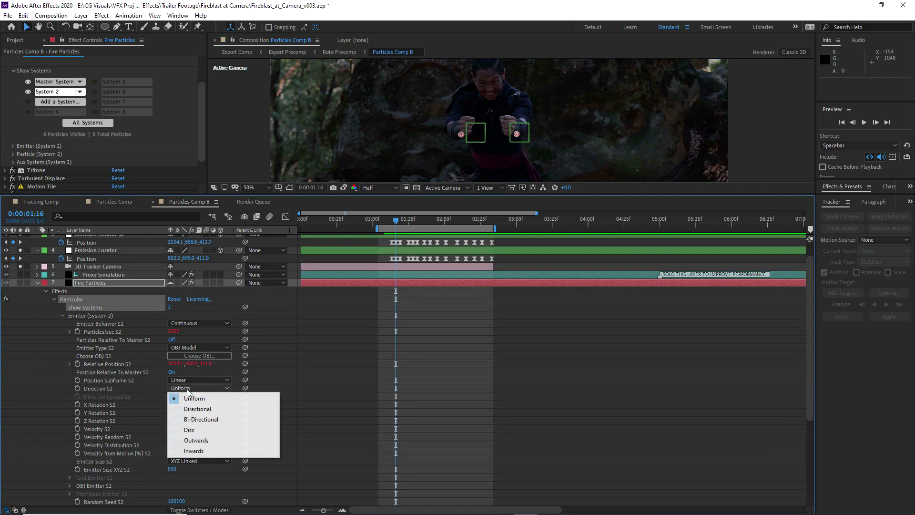
{"action": "left_click", "coordinate": [195, 411]}
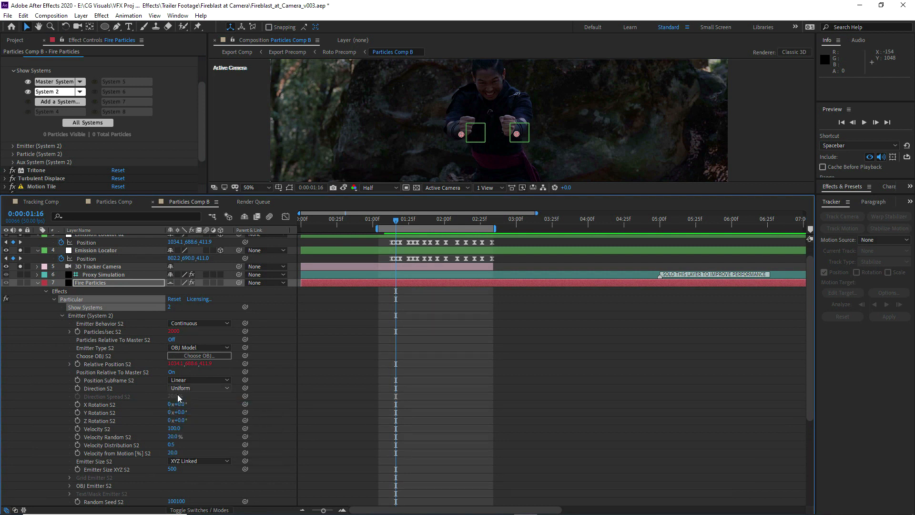
{"action": "left_click", "coordinate": [174, 395]}
{"action": "type", "text": "15"}
{"action": "left_click", "coordinate": [323, 398]}
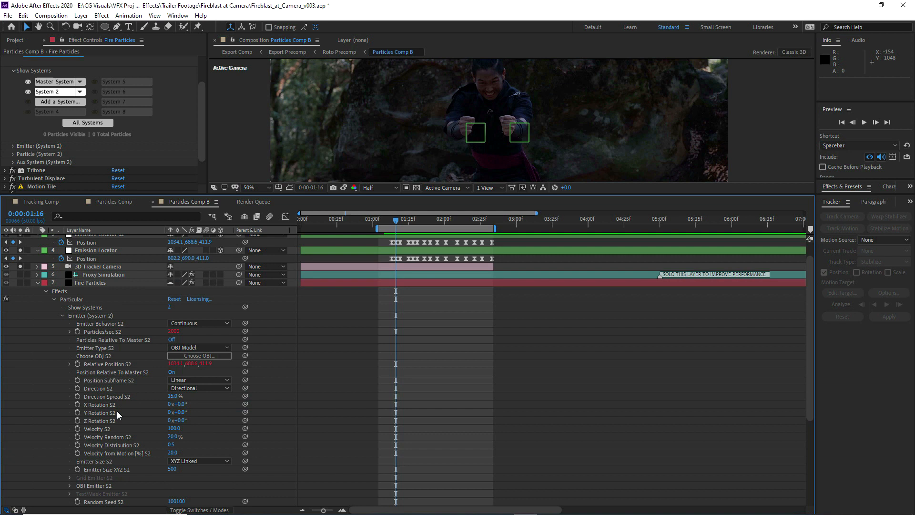
Add an expression to Y Rotation S2 and paste the Particle Controls Aim (Left / Right) angle reference into it
{"action": "left_click", "coordinate": [98, 412]}
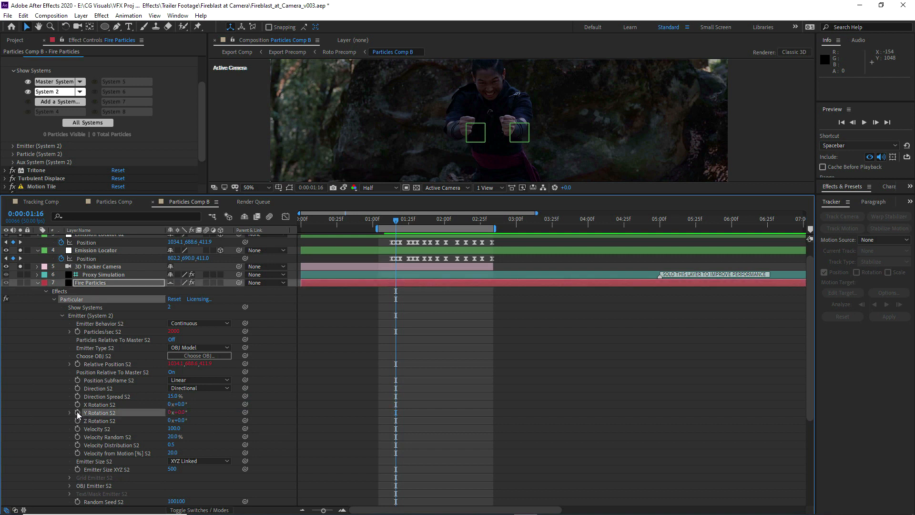
{"action": "key", "text": "alt+shift+equal"}
{"action": "type", "text": "thisComp.layer(\"Particle Controls\").effect(\"Aim (Left / Right)\")(\"Angle\")"}
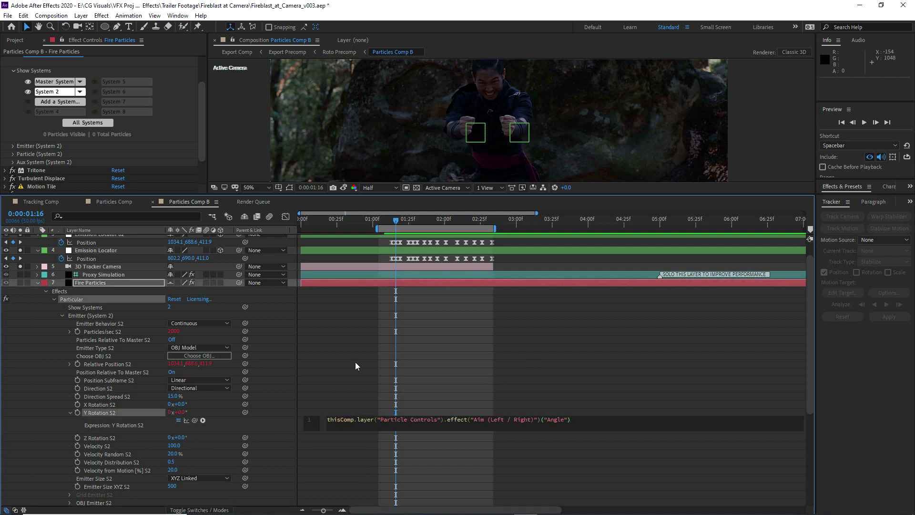
{"action": "left_click", "coordinate": [358, 366]}
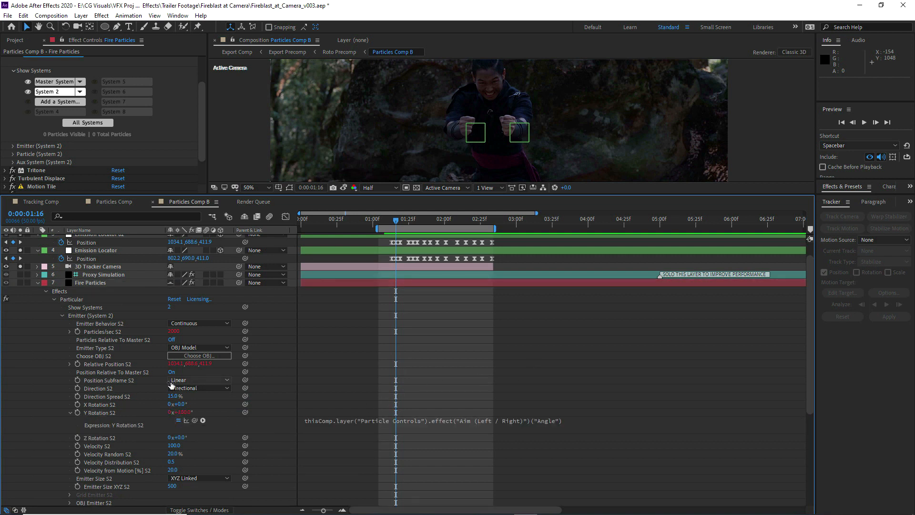
Copy the Fire Velocity slider expression that drives the Master System's Velocity
{"action": "left_click", "coordinate": [59, 84]}
{"action": "scroll", "coordinate": [61, 316], "scroll_direction": "down", "scroll_amount": 3}
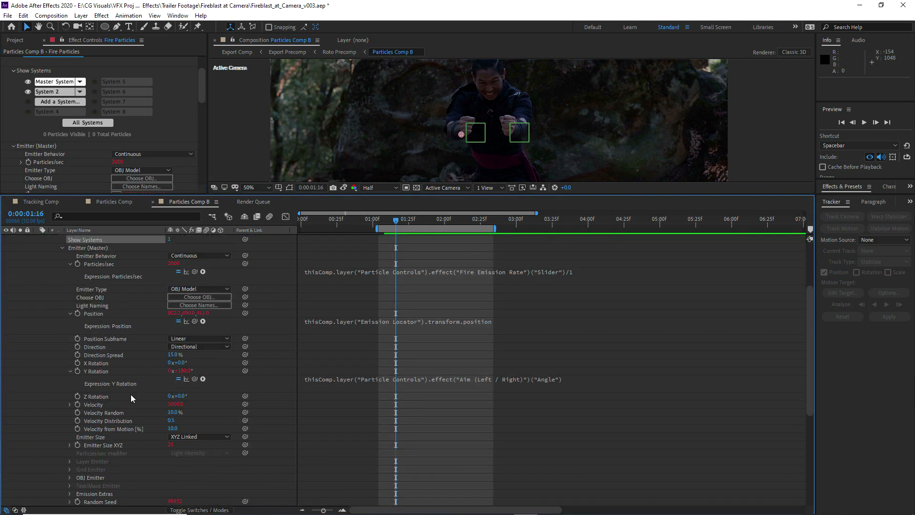
{"action": "left_click", "coordinate": [69, 404]}
{"action": "left_click", "coordinate": [410, 412]}
{"action": "key", "text": "ctrl+c"}
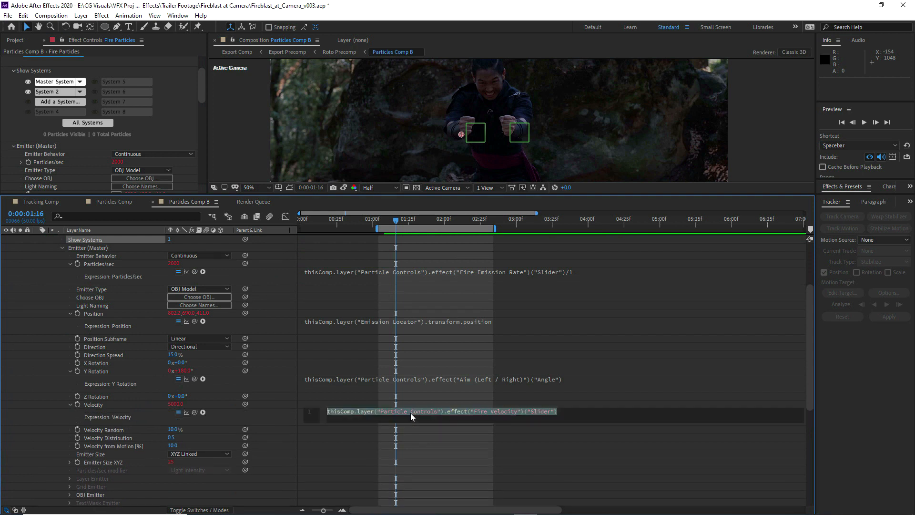
Add an expression to System 2's Velocity S2 and paste the Fire Velocity slider reference into it
{"action": "left_click", "coordinate": [55, 91]}
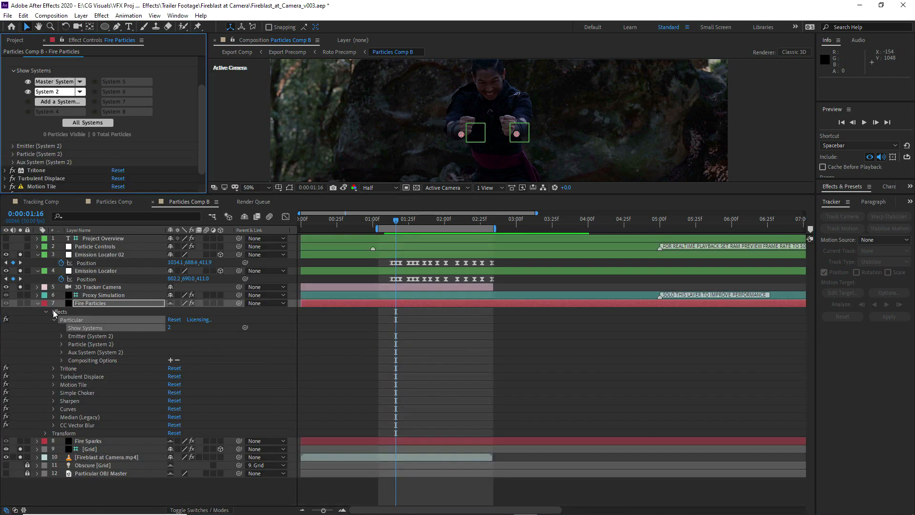
{"action": "left_click", "coordinate": [61, 336]}
{"action": "scroll", "coordinate": [76, 429], "scroll_direction": "down", "scroll_amount": 1}
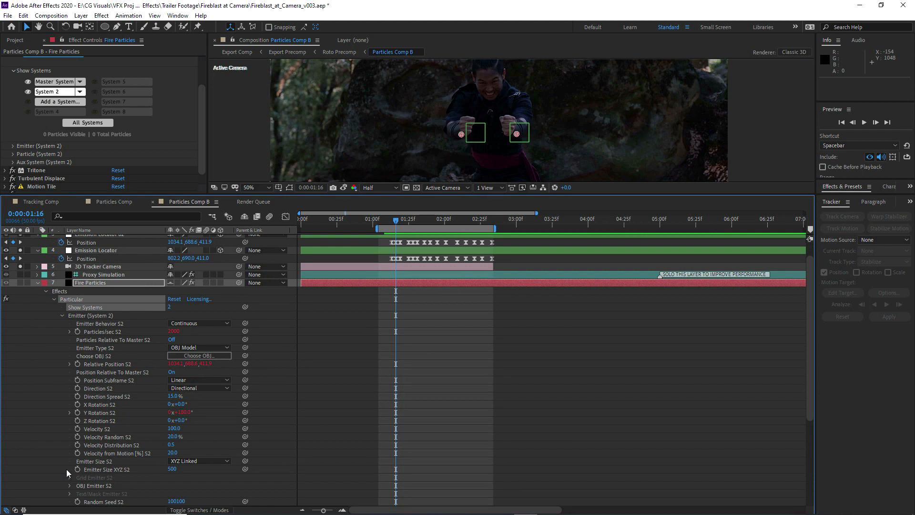
{"action": "scroll", "coordinate": [68, 461], "scroll_direction": "down", "scroll_amount": 1}
{"action": "scroll", "coordinate": [71, 429], "scroll_direction": "down", "scroll_amount": 1}
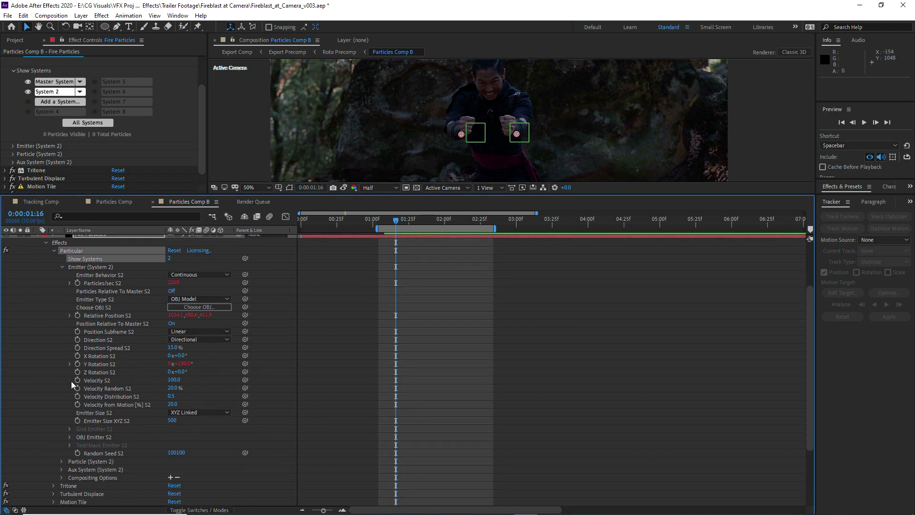
{"action": "left_click", "coordinate": [77, 380], "text": "alt"}
{"action": "key", "text": "ctrl+v"}
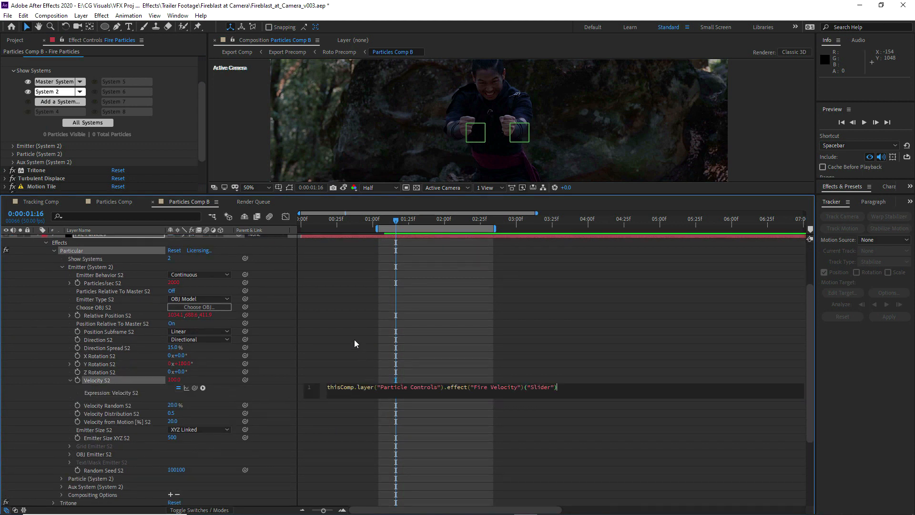
{"action": "left_click", "coordinate": [353, 340]}
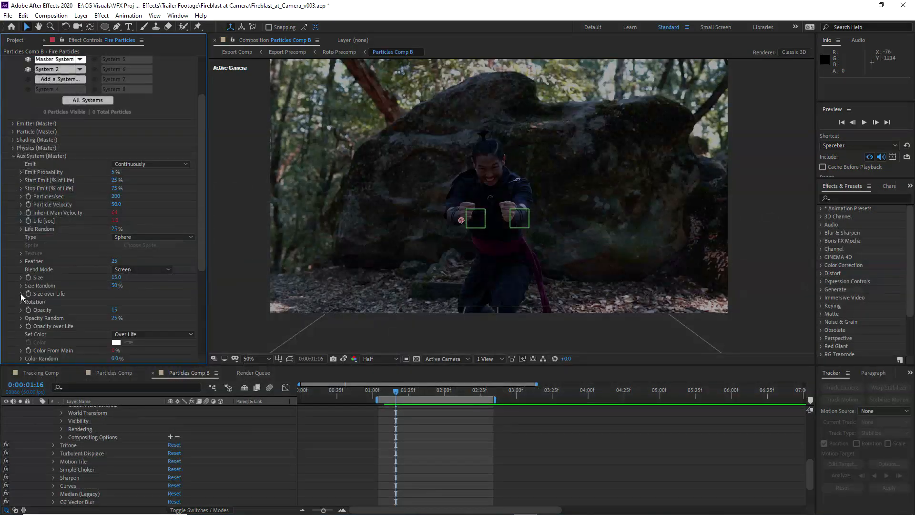
Match System 2's Aux System to the Master System's, working through Opacity over Life, Size over Life and Color over Life
{"action": "scroll", "coordinate": [21, 293], "scroll_direction": "down", "scroll_amount": 1}
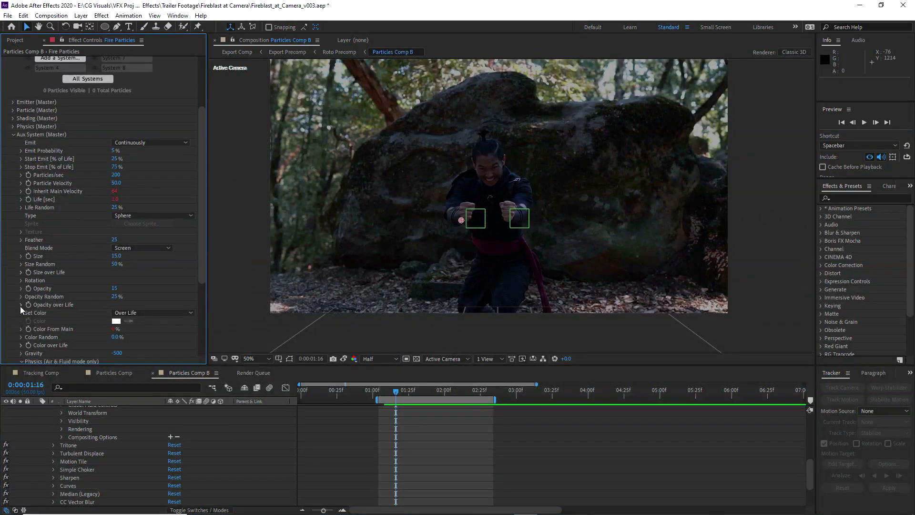
{"action": "left_click", "coordinate": [20, 306]}
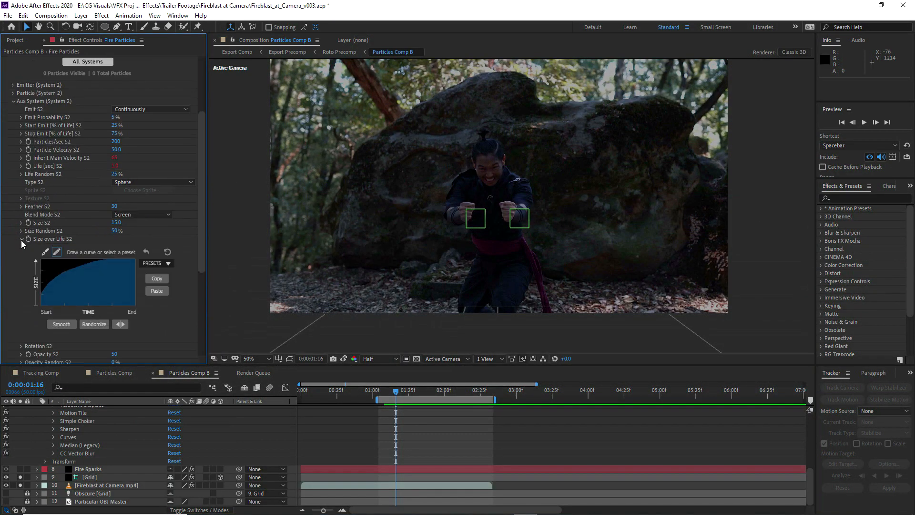
{"action": "left_click", "coordinate": [21, 270]}
{"action": "left_click", "coordinate": [120, 263]}
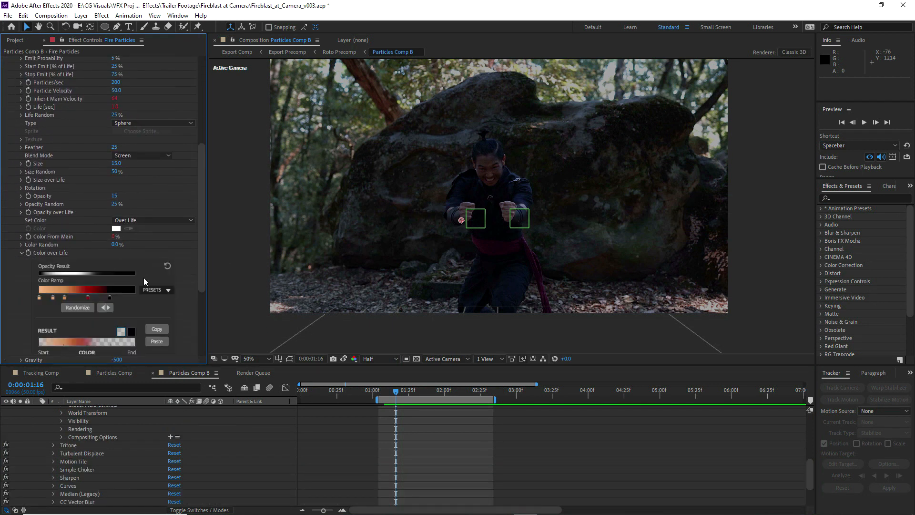
{"action": "left_click", "coordinate": [21, 253]}
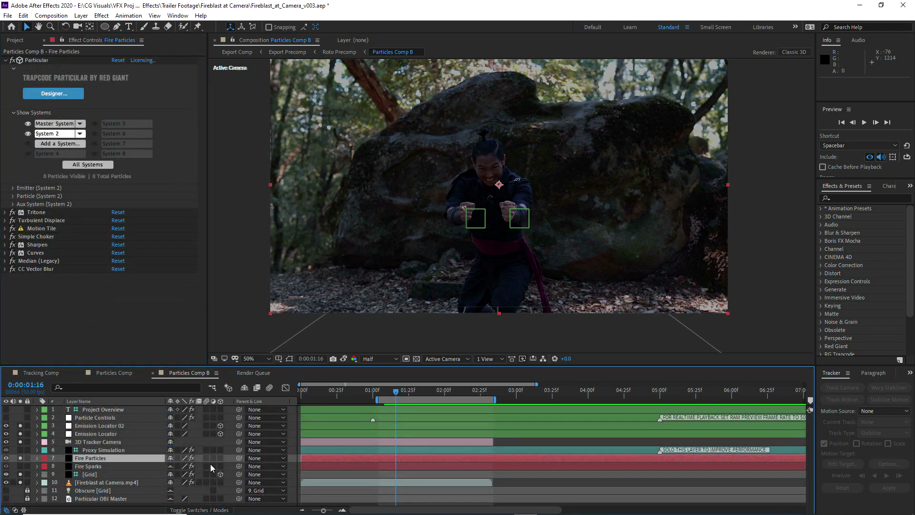
Turn off Position Relative To Master S2 in System 2's emitter settings
{"action": "left_click", "coordinate": [14, 189]}
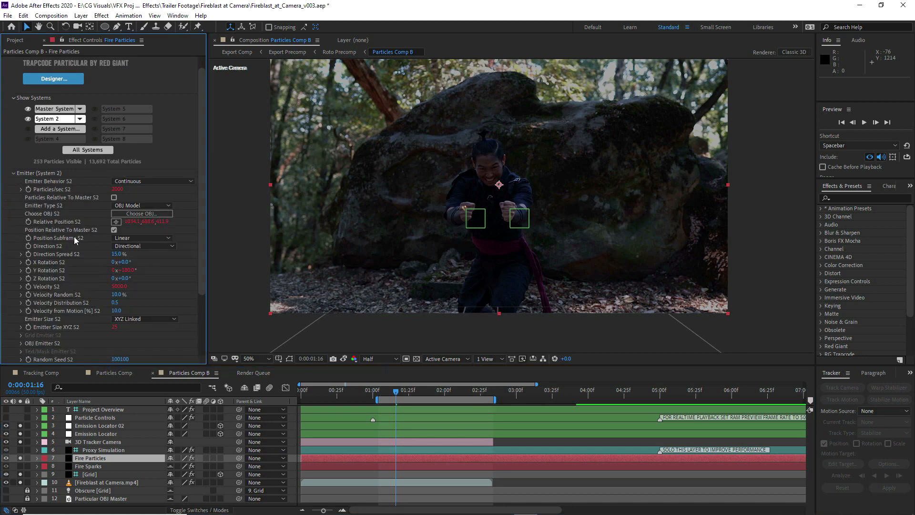
{"action": "left_click", "coordinate": [114, 230]}
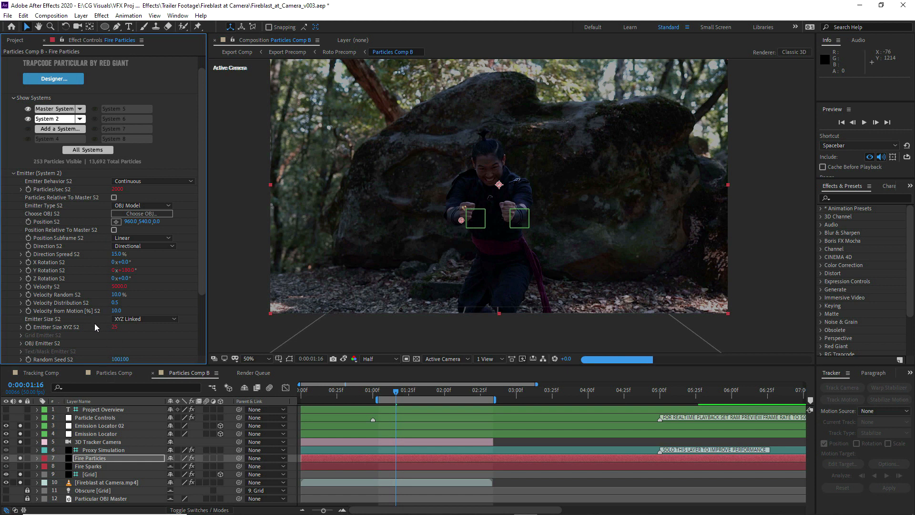
Copy the expression that links the Master System's emitter Position to the Emission Locator layer's position
{"action": "left_click", "coordinate": [55, 110]}
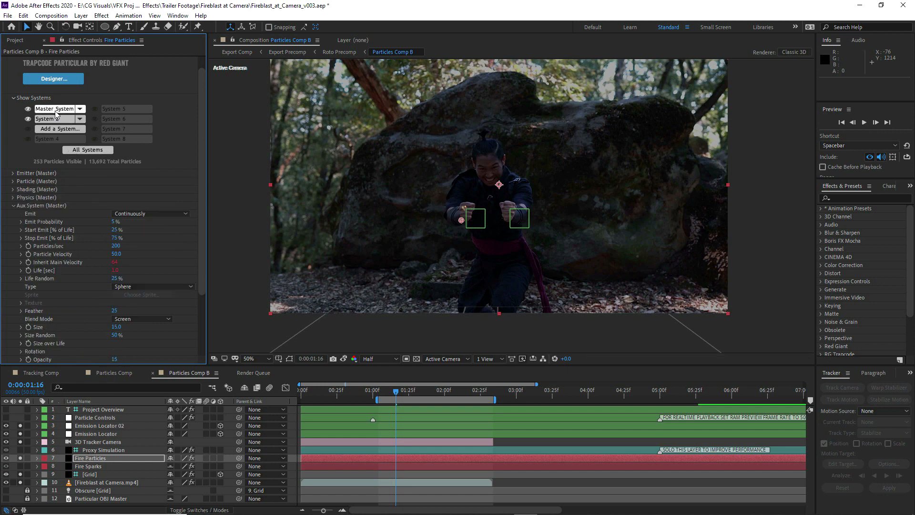
{"action": "left_click", "coordinate": [36, 458]}
{"action": "left_click", "coordinate": [46, 466]}
{"action": "scroll", "coordinate": [48, 467], "scroll_direction": "down", "scroll_amount": 3}
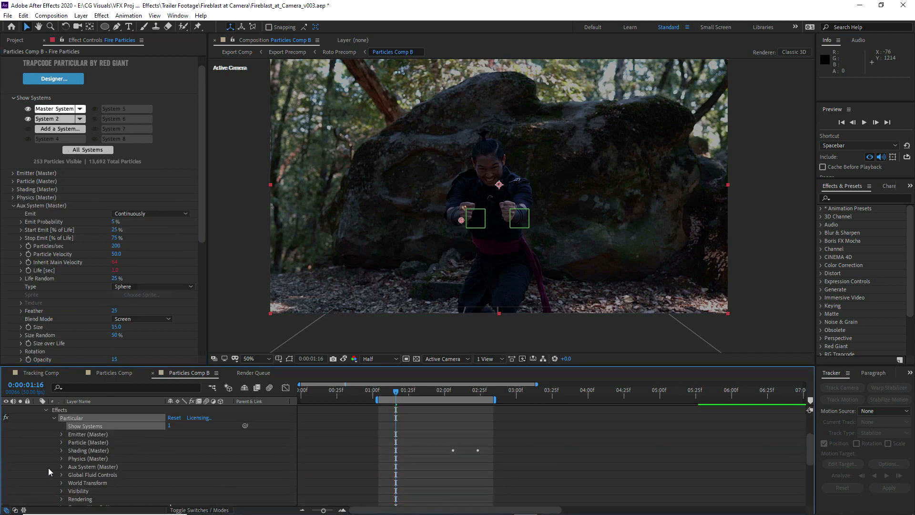
{"action": "left_click", "coordinate": [60, 434]}
{"action": "scroll", "coordinate": [57, 438], "scroll_direction": "down", "scroll_amount": 1}
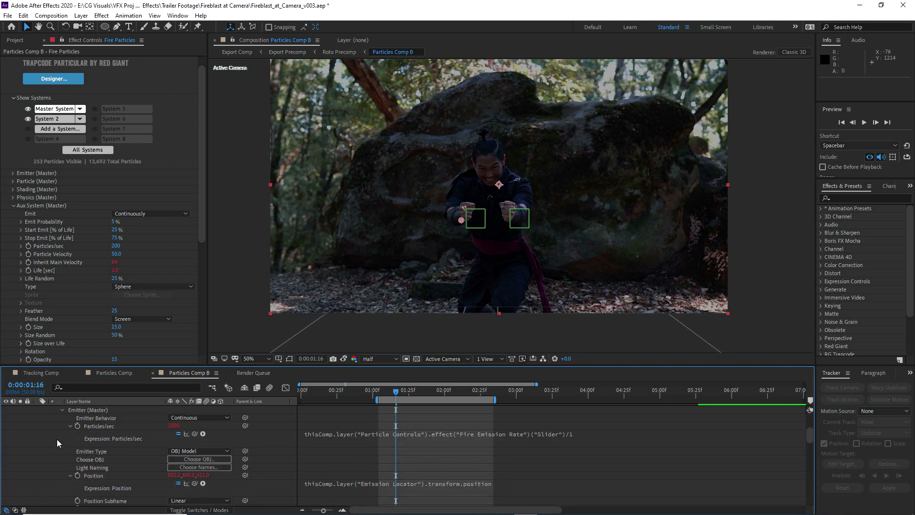
{"action": "left_click", "coordinate": [353, 483]}
{"action": "left_click", "coordinate": [70, 476]}
{"action": "left_click", "coordinate": [376, 484]}
{"action": "key", "text": "ctrl+c"}
{"action": "left_click", "coordinate": [340, 454]}
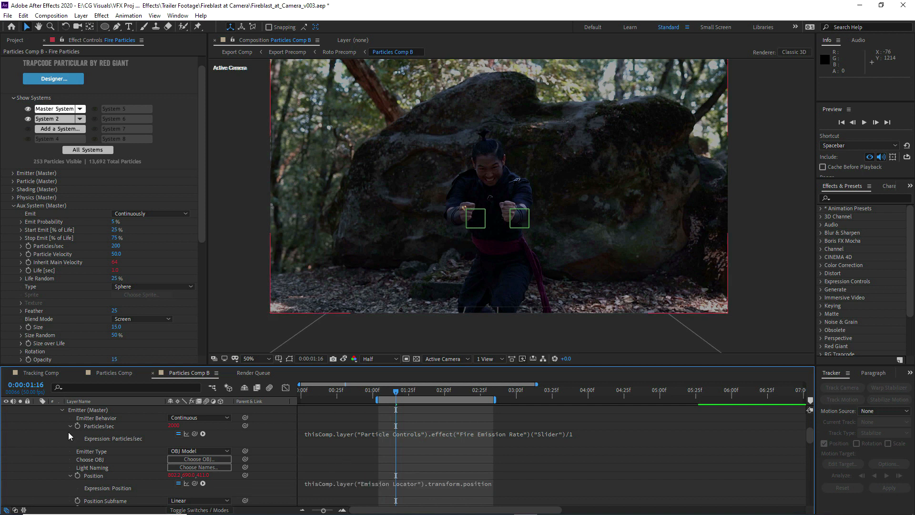
Paste the position expression into System 2's Position S2 and point it at the Emission Locator 02 layer
{"action": "scroll", "coordinate": [70, 435], "scroll_direction": "up", "scroll_amount": 3}
{"action": "left_click", "coordinate": [64, 119]}
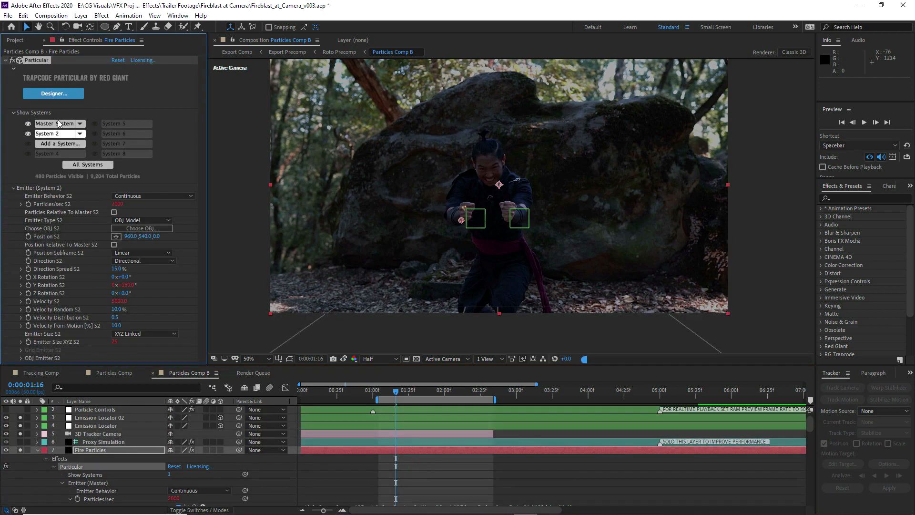
{"action": "left_click", "coordinate": [28, 237], "text": "alt"}
{"action": "key", "text": "ctrl+v"}
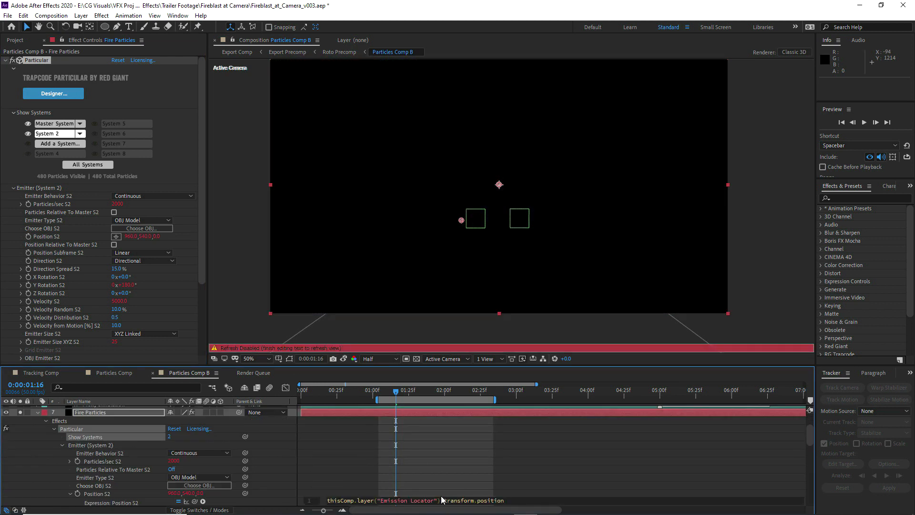
{"action": "type", "text": "02"}
{"action": "left_click", "coordinate": [349, 455]}
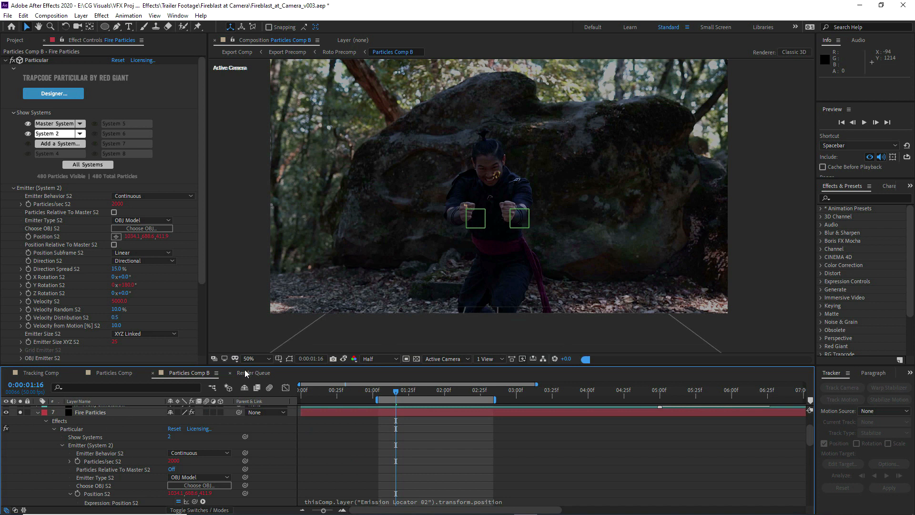
{"action": "scroll", "coordinate": [54, 425], "scroll_direction": "up", "scroll_amount": 1}
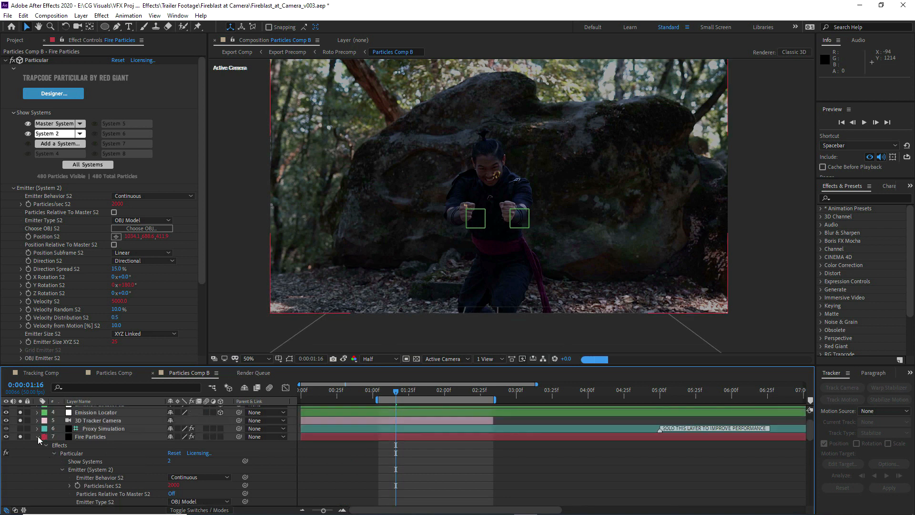
{"action": "left_click", "coordinate": [37, 436]}
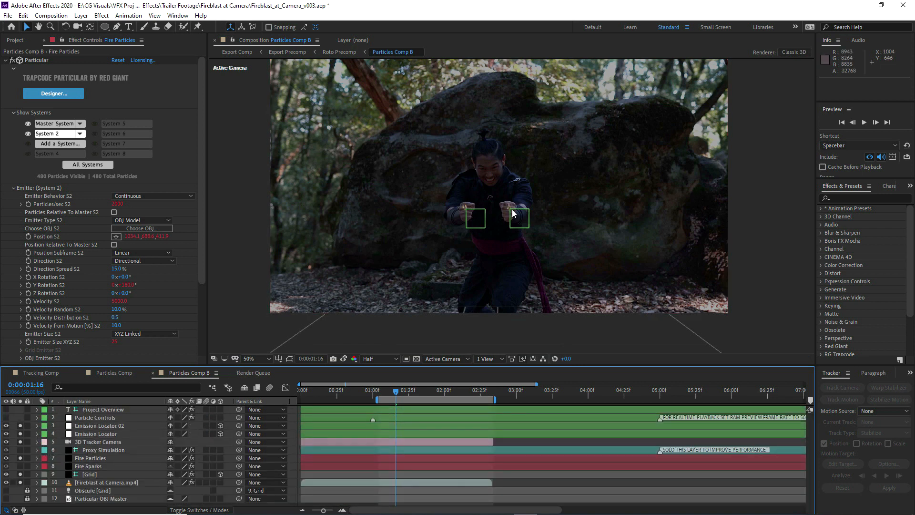
Check the fire bursting from both fists at successive frames from 0:00:01:19 to 0:00:02:03
{"action": "scroll", "coordinate": [513, 214], "scroll_direction": "up", "scroll_amount": 2}
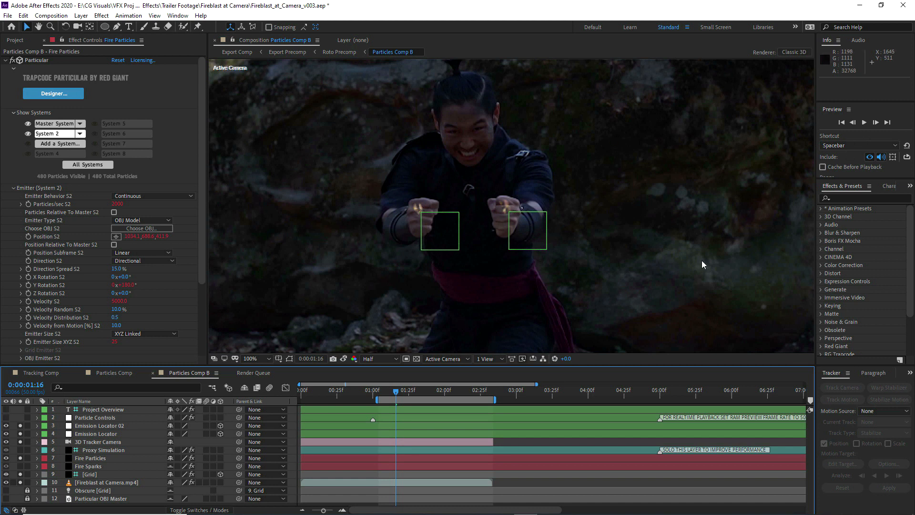
{"action": "left_click", "coordinate": [400, 394]}
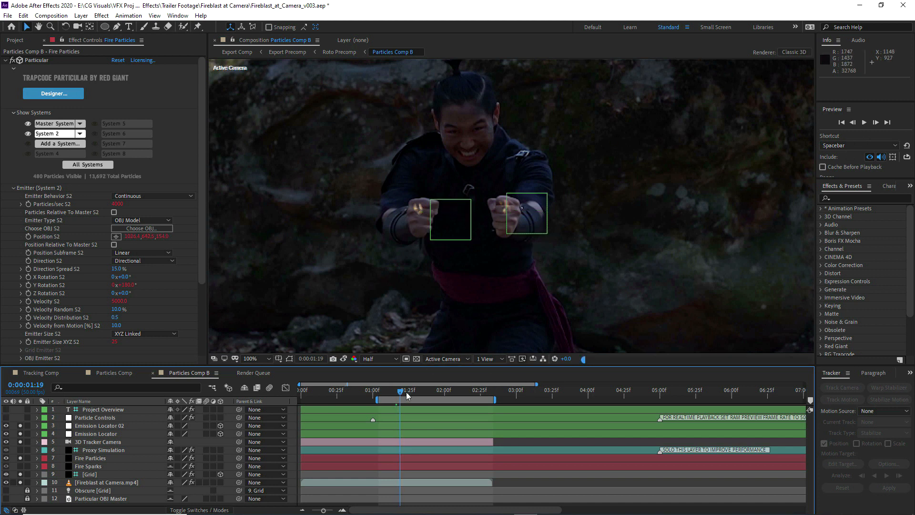
{"action": "left_click", "coordinate": [406, 394]}
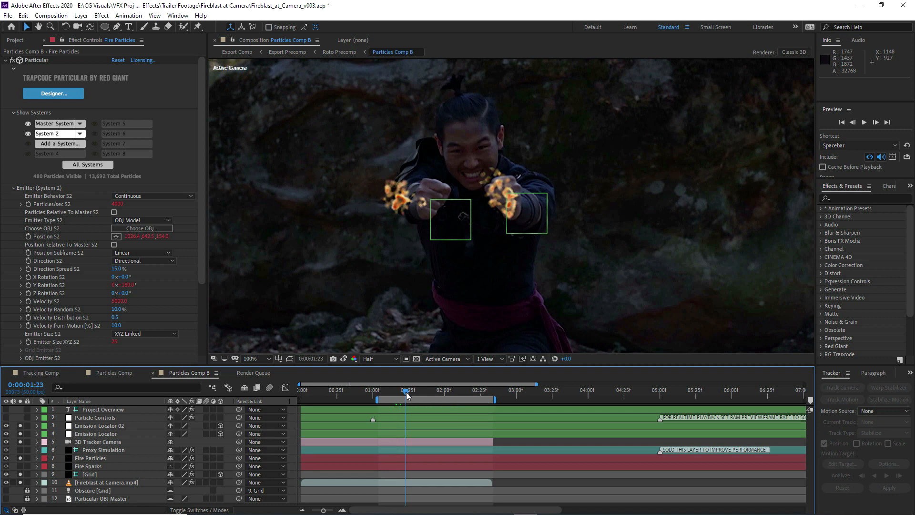
{"action": "left_click", "coordinate": [413, 395]}
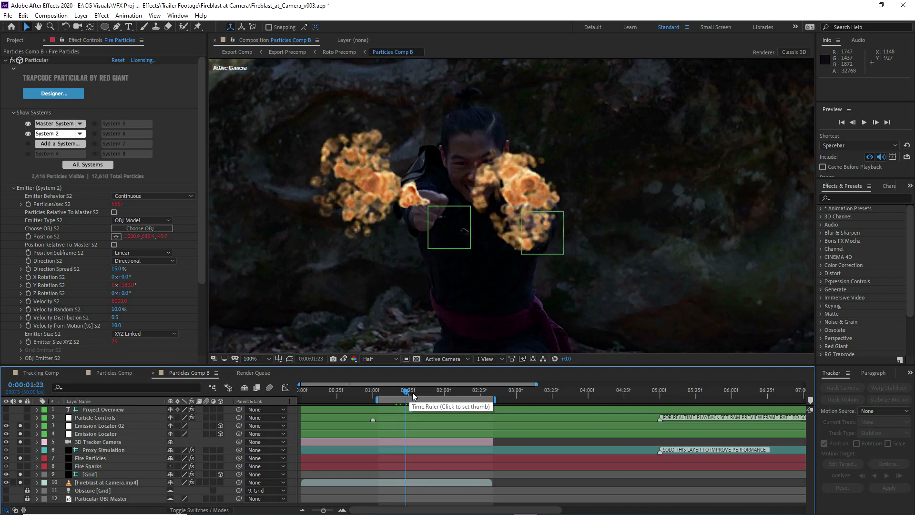
{"action": "left_click", "coordinate": [419, 394]}
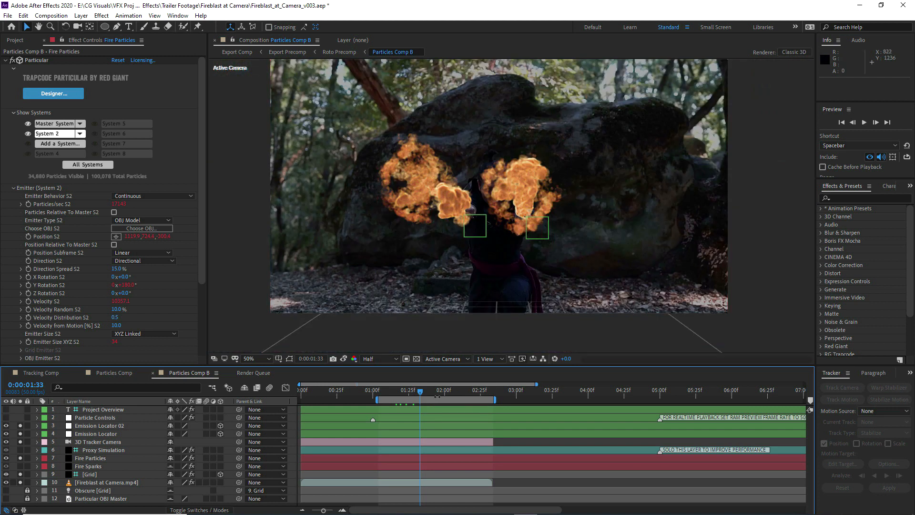
{"action": "left_click", "coordinate": [427, 394]}
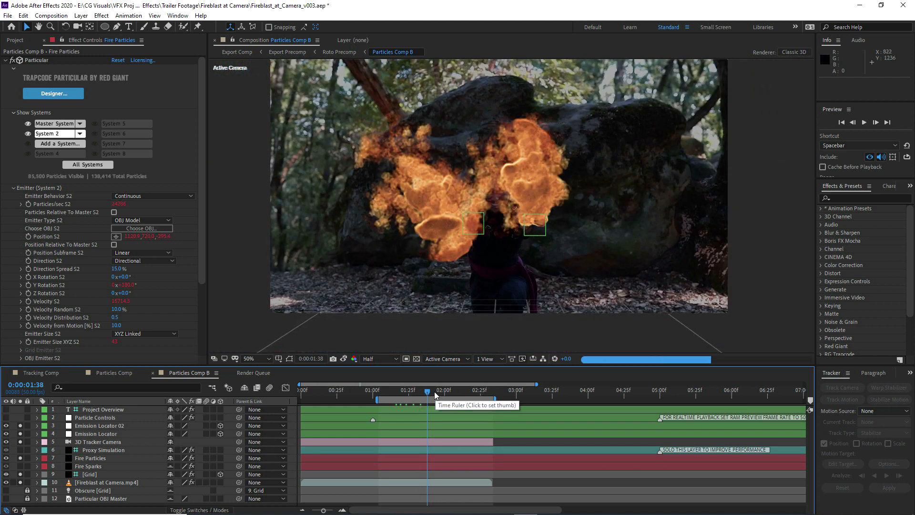
{"action": "left_click", "coordinate": [434, 394]}
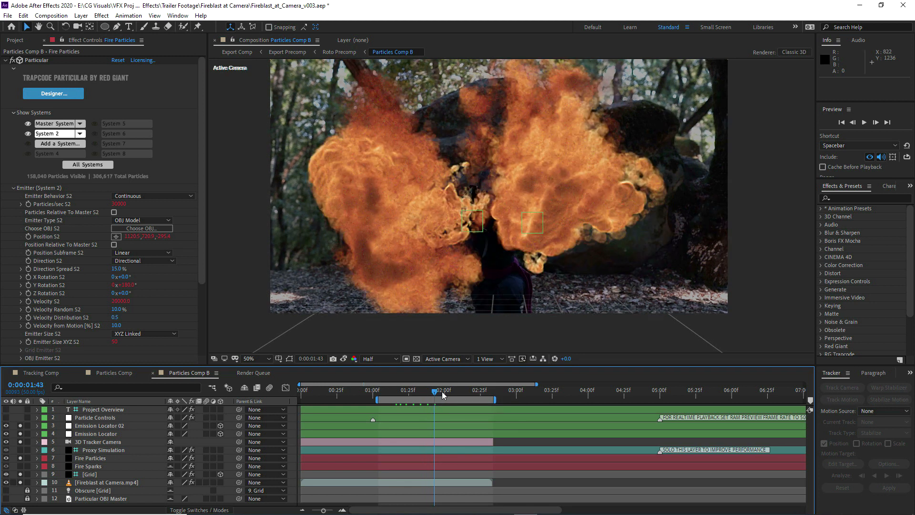
{"action": "left_click", "coordinate": [442, 393]}
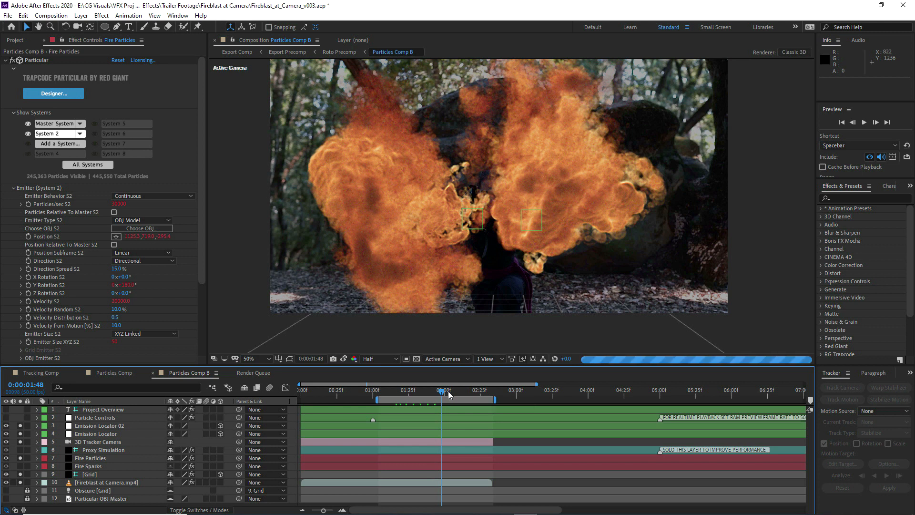
{"action": "left_click", "coordinate": [448, 393]}
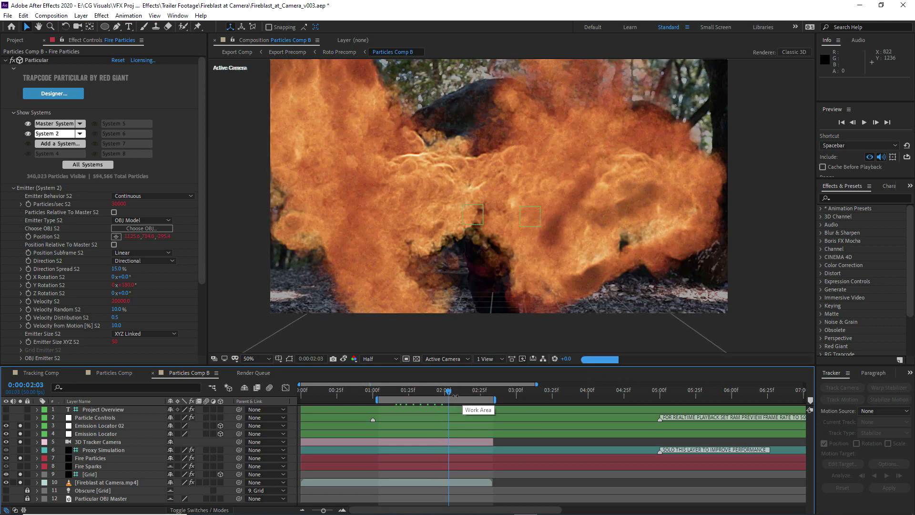
Reveal the Particle Controls layer's keyframes and check the fire at frames from 0:00:02:07 to 0:00:02:17
{"action": "key", "text": "2"}
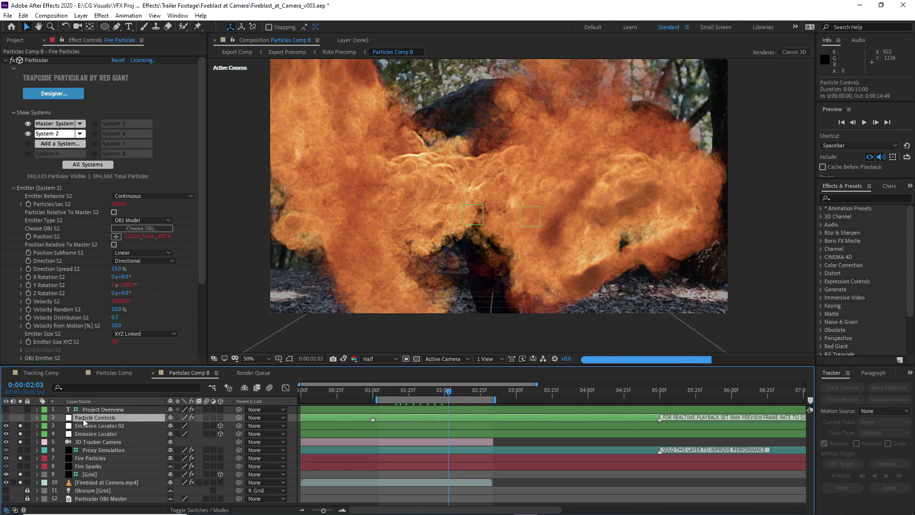
{"action": "key", "text": "u"}
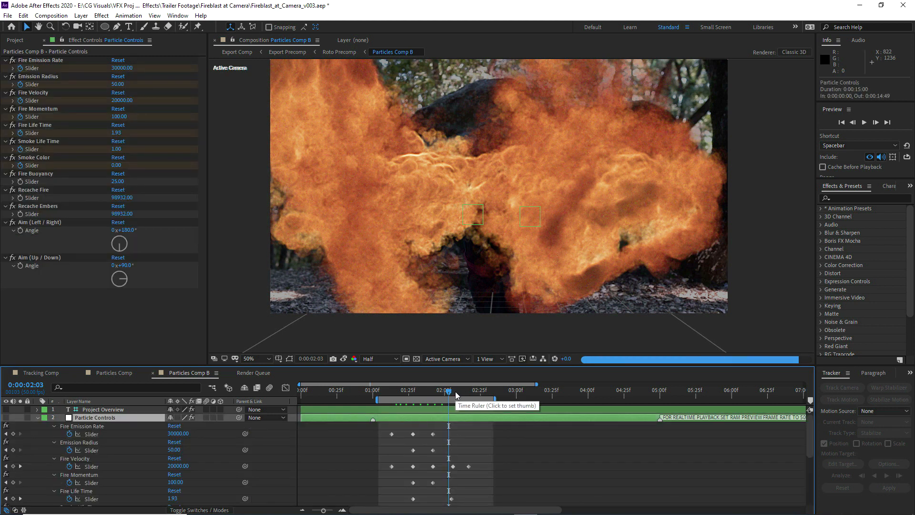
{"action": "left_click", "coordinate": [462, 391]}
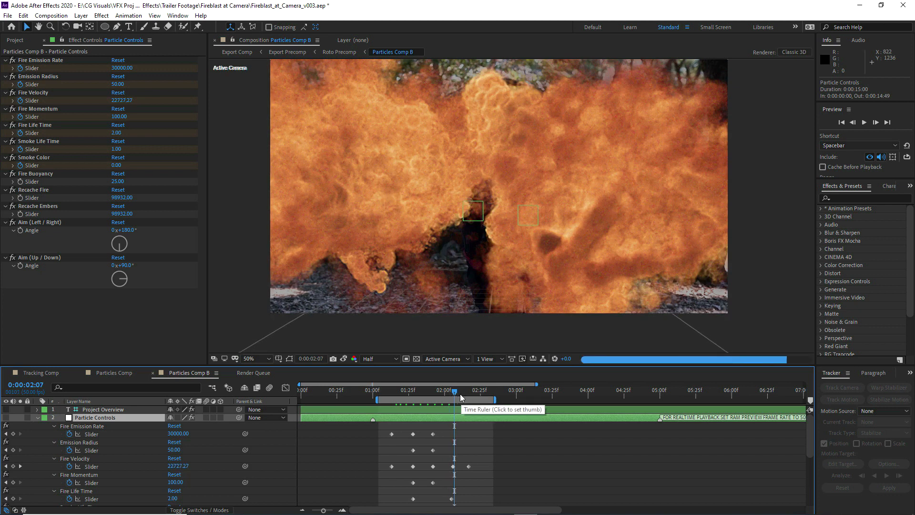
{"action": "left_click", "coordinate": [461, 393]}
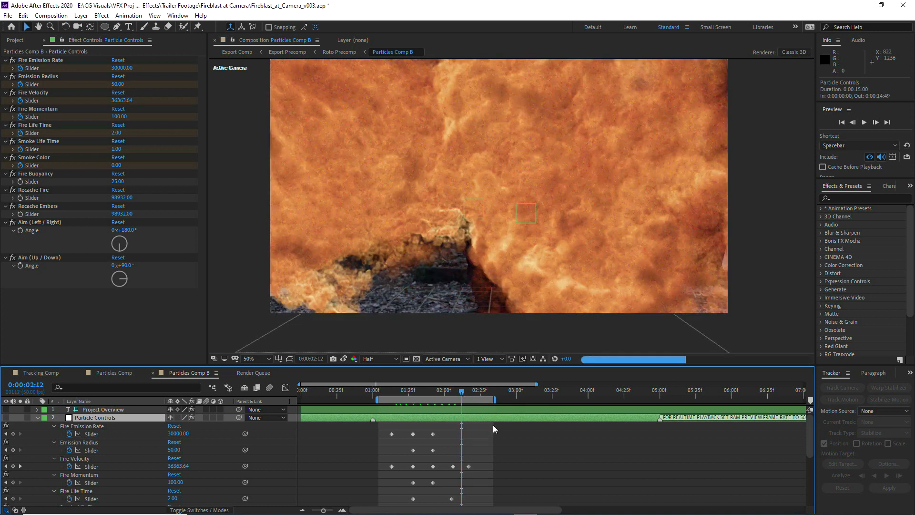
{"action": "left_click", "coordinate": [469, 393]}
Examine the Fire Particles layer's shadowlet Opacity and Adjust Distance keyframes, and check the fire at 0:00:02:23
{"action": "scroll", "coordinate": [94, 463], "scroll_direction": "down", "scroll_amount": 10}
{"action": "left_click", "coordinate": [91, 464]}
{"action": "key", "text": "u"}
{"action": "scroll", "coordinate": [461, 459], "scroll_direction": "down", "scroll_amount": 10}
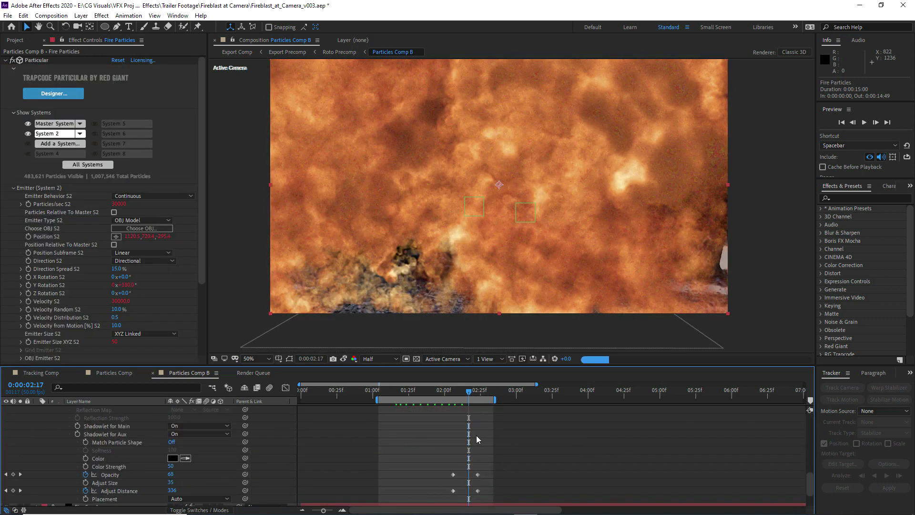
{"action": "scroll", "coordinate": [476, 436], "scroll_direction": "up", "scroll_amount": 5}
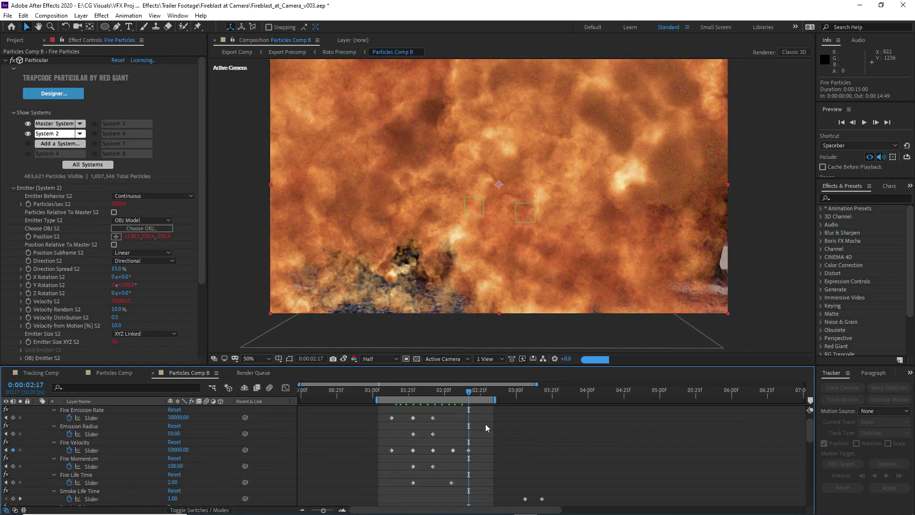
{"action": "left_click", "coordinate": [476, 396]}
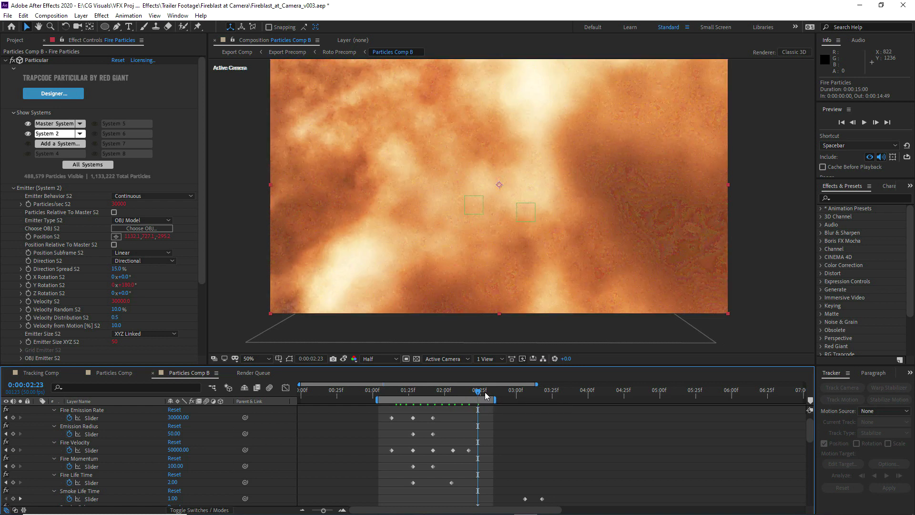
{"action": "scroll", "coordinate": [4, 450], "scroll_direction": "up", "scroll_amount": 1}
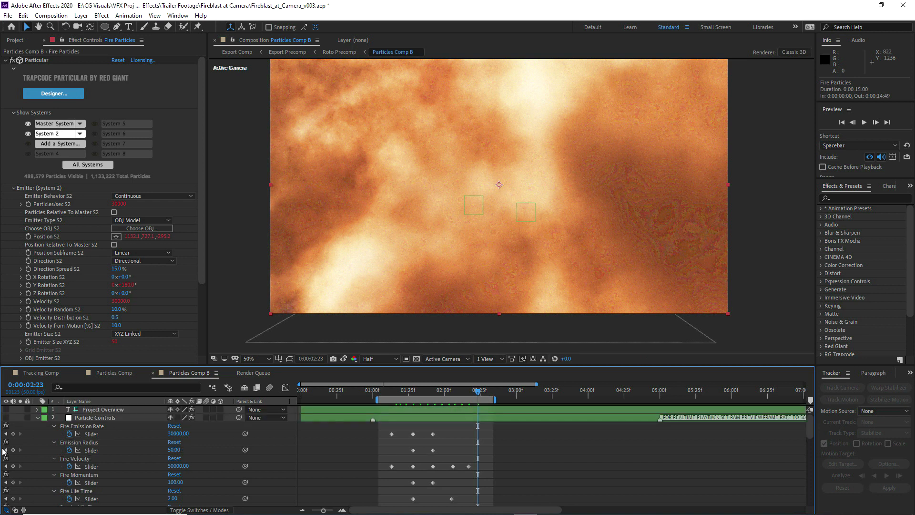
{"action": "left_click", "coordinate": [38, 418]}
Go to 0:00:01:23 and set the composition viewer to Full resolution
{"action": "left_click", "coordinate": [399, 394]}
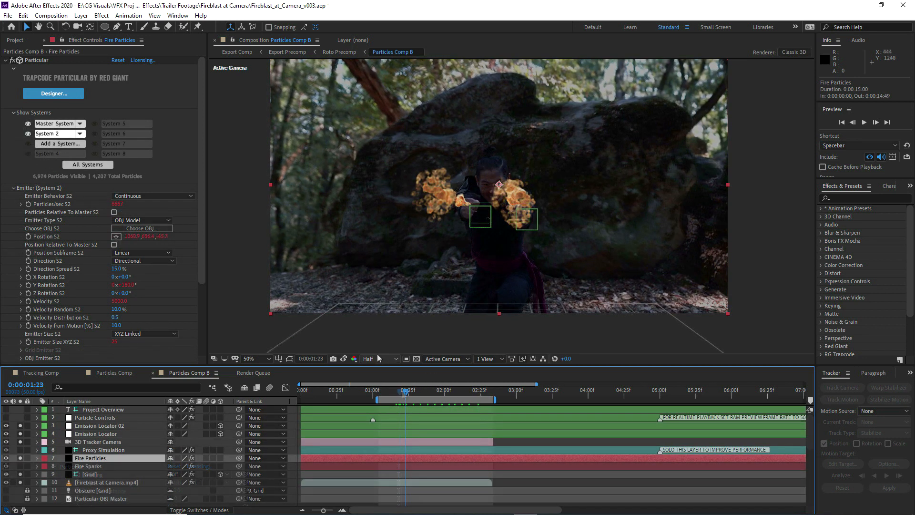
{"action": "left_click", "coordinate": [379, 360]}
{"action": "left_click", "coordinate": [374, 382]}
Switch Particular to the Master System and set the motion blur Levels in its Rendering settings to 8
{"action": "left_click", "coordinate": [14, 187]}
{"action": "left_click", "coordinate": [52, 123]}
{"action": "left_click", "coordinate": [13, 220]}
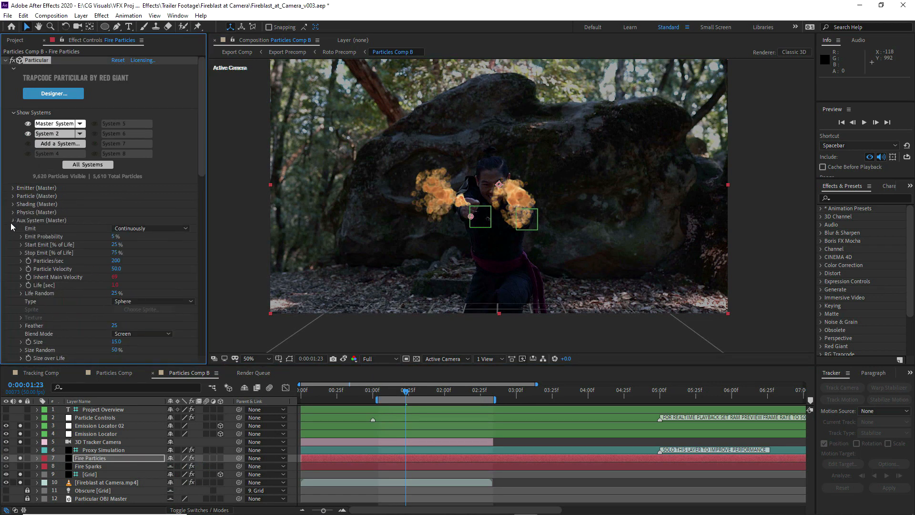
{"action": "left_click", "coordinate": [13, 220]}
{"action": "left_click", "coordinate": [13, 252]}
{"action": "scroll", "coordinate": [14, 257], "scroll_direction": "down", "scroll_amount": 2}
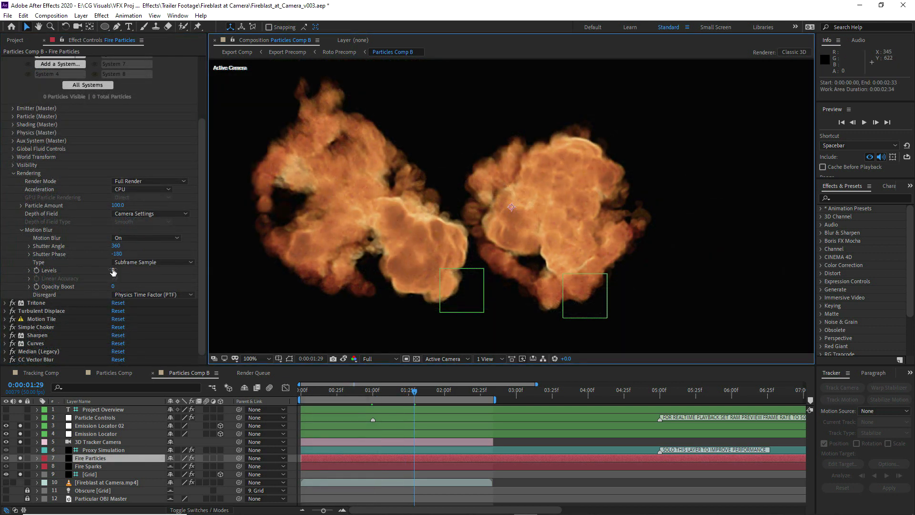
{"action": "left_click", "coordinate": [117, 271]}
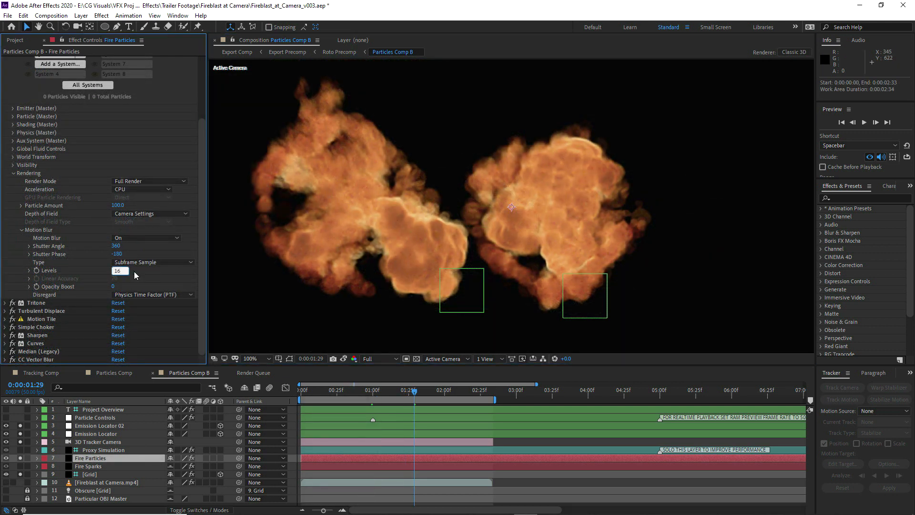
{"action": "key", "text": "Return"}
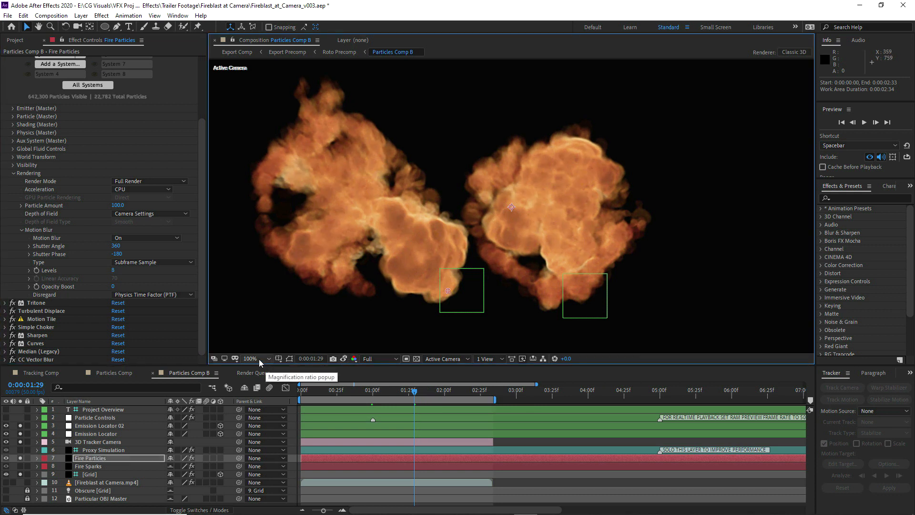
Fit the composition in the viewer, add Particles Comp B to the render queue and delete the finished Particles Comp item
{"action": "left_click", "coordinate": [259, 359]}
{"action": "left_click", "coordinate": [247, 193]}
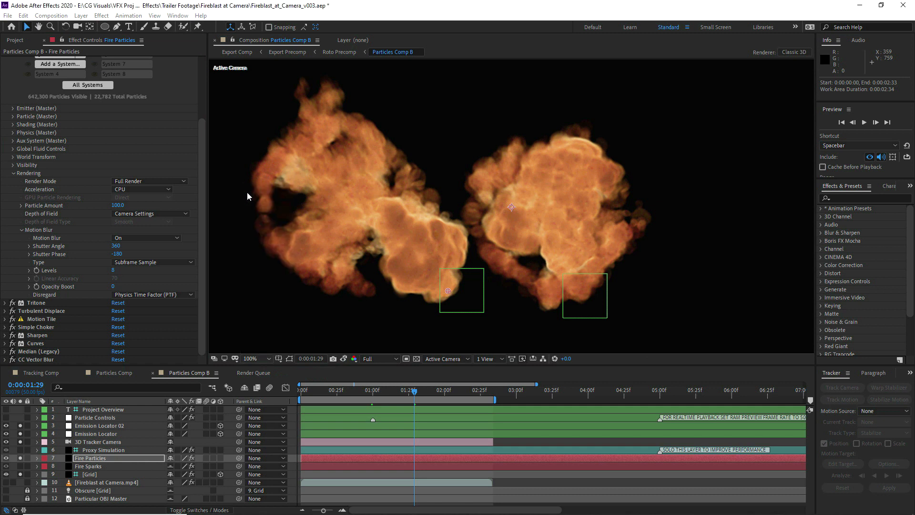
{"action": "left_click", "coordinate": [51, 15]}
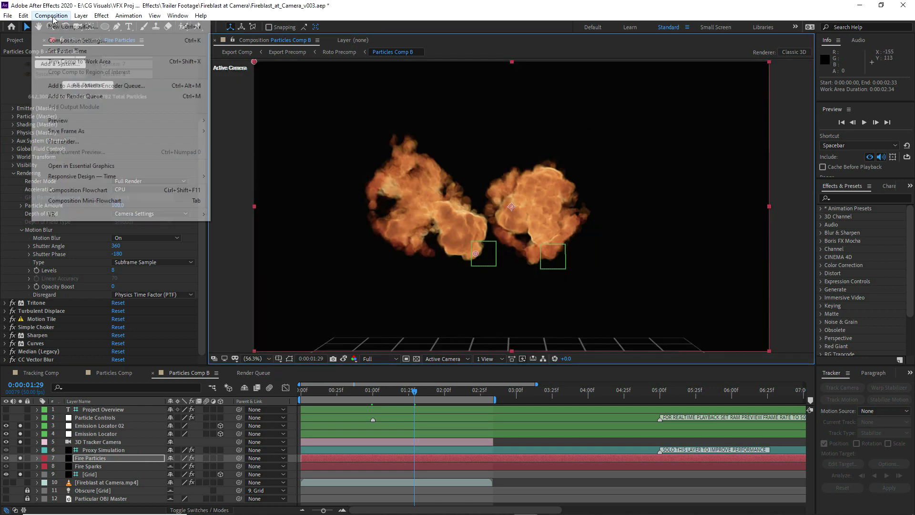
{"action": "left_click", "coordinate": [81, 93]}
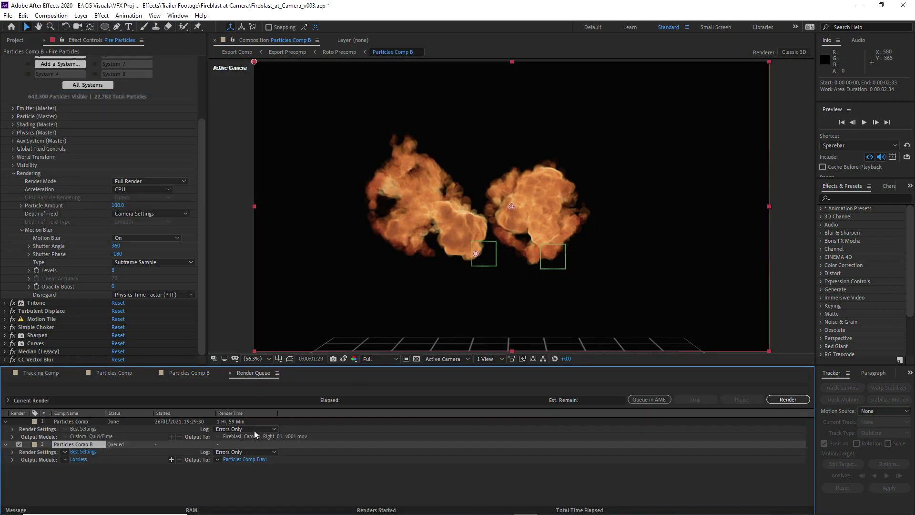
{"action": "left_click", "coordinate": [75, 422]}
{"action": "key", "text": "Delete"}
Configure the output module of Particles Comp B as QuickTime with RGB + Alpha channels and audio output off
{"action": "left_click", "coordinate": [79, 436]}
{"action": "left_click", "coordinate": [261, 116]}
{"action": "left_click", "coordinate": [290, 195]}
{"action": "left_click", "coordinate": [273, 159]}
{"action": "left_click", "coordinate": [271, 191]}
{"action": "left_click", "coordinate": [232, 329]}
{"action": "left_click", "coordinate": [224, 359]}
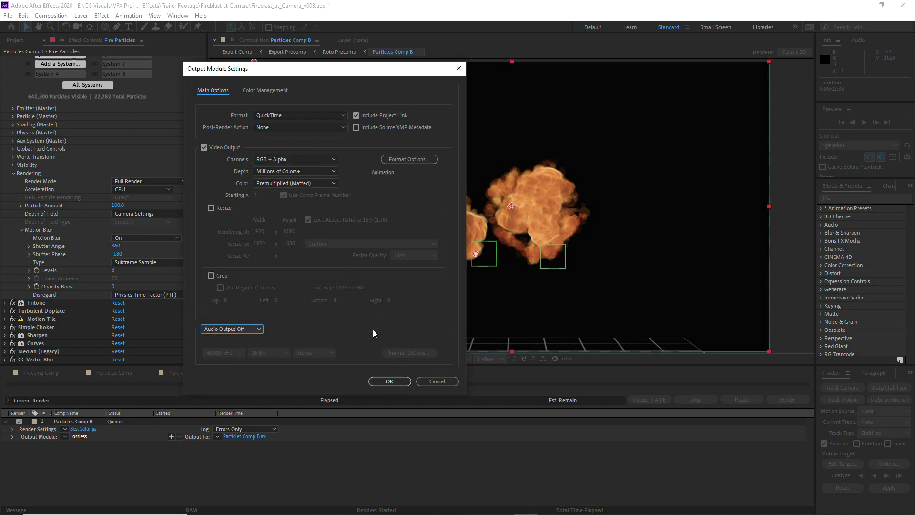
{"action": "left_click", "coordinate": [383, 384]}
Name the render's output file Fireblast_Camera_Duel_Flamethrowers_v001.mov in the Fireblast at Camera folder
{"action": "left_click", "coordinate": [243, 437]}
{"action": "type", "text": "Duel_Fl"}
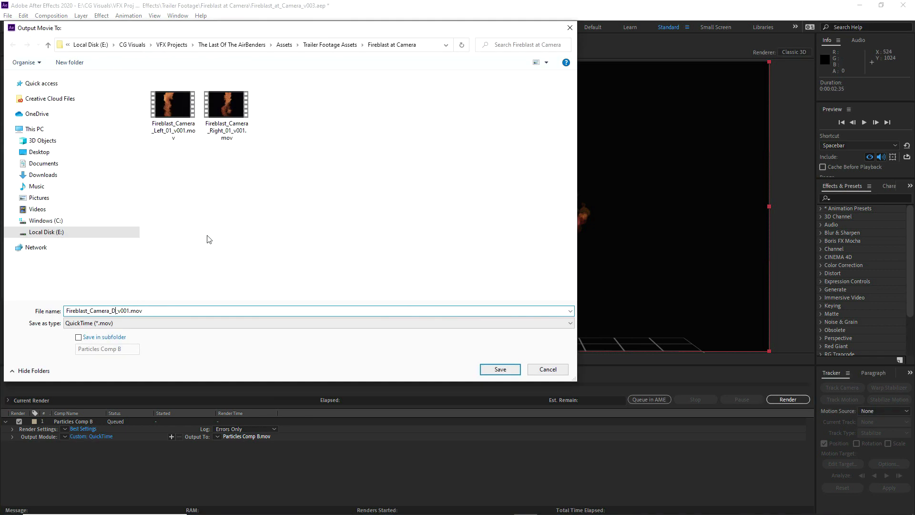
{"action": "type", "text": "amethrowers"}
{"action": "left_click", "coordinate": [483, 369]}
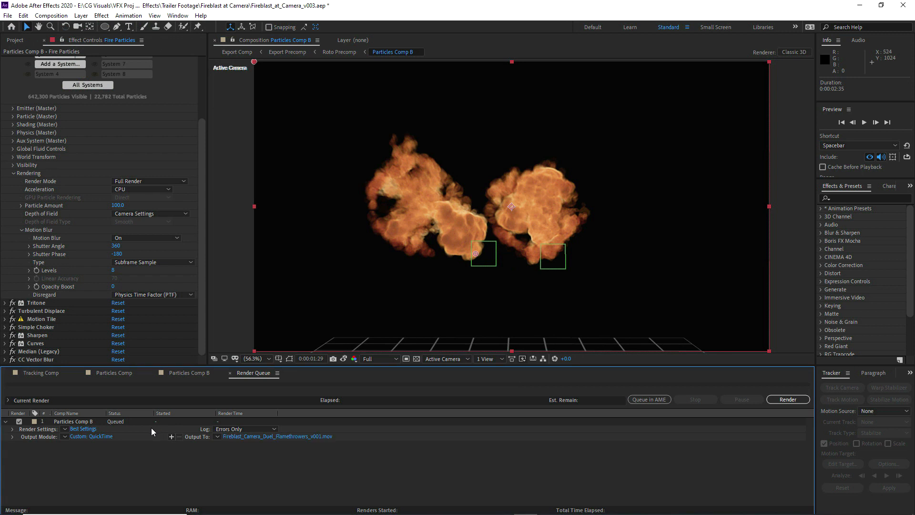
Recheck the output module settings and start rendering Particles Comp B
{"action": "left_click", "coordinate": [94, 436]}
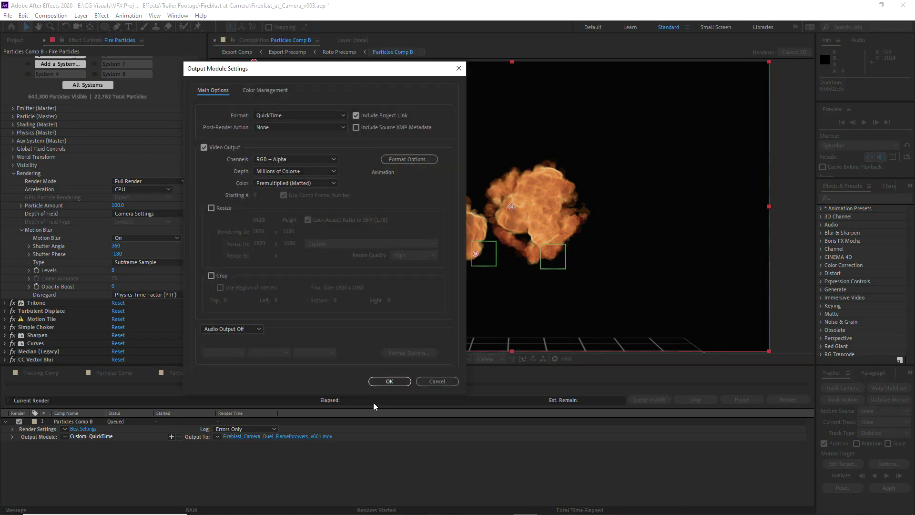
{"action": "left_click", "coordinate": [388, 381]}
{"action": "left_click", "coordinate": [783, 399]}
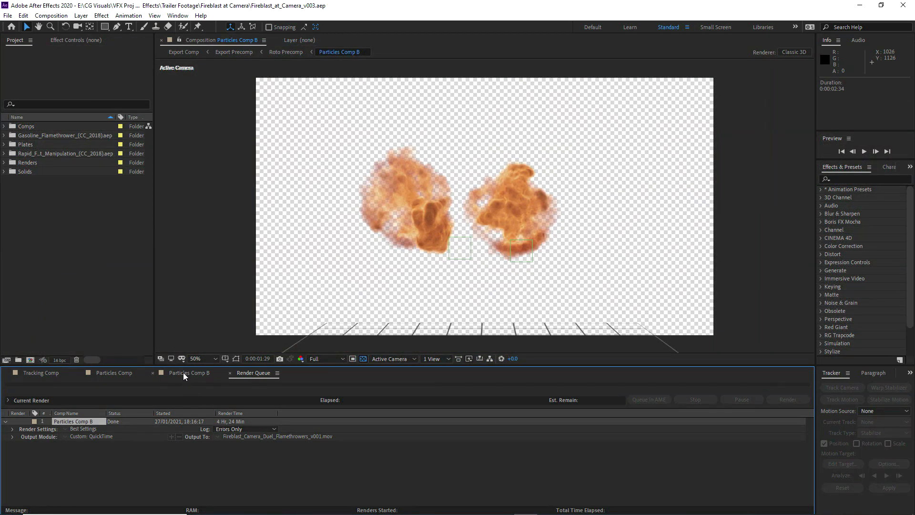
Display the Refine Soft Matte settings of Fire Particles in Particles Comp B, with the transparency grid off and the viewer at 100%
{"action": "left_click", "coordinate": [184, 373]}
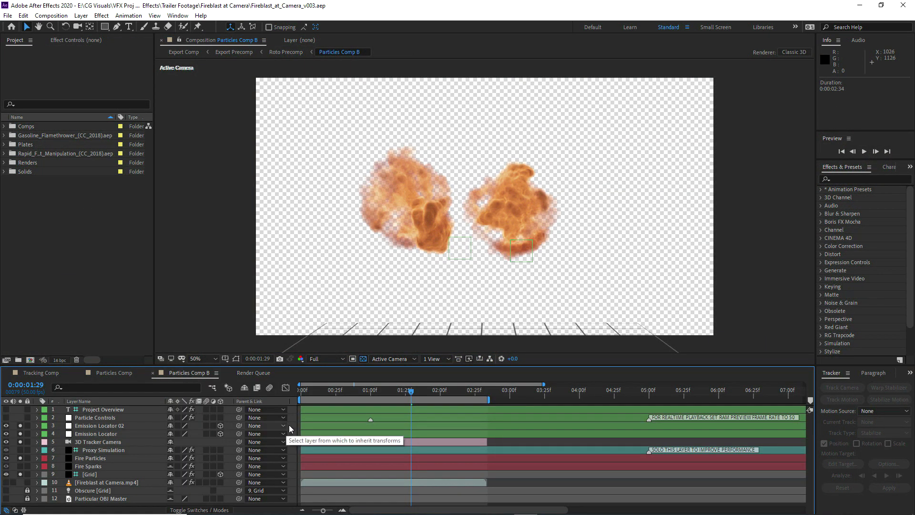
{"action": "left_click", "coordinate": [98, 460]}
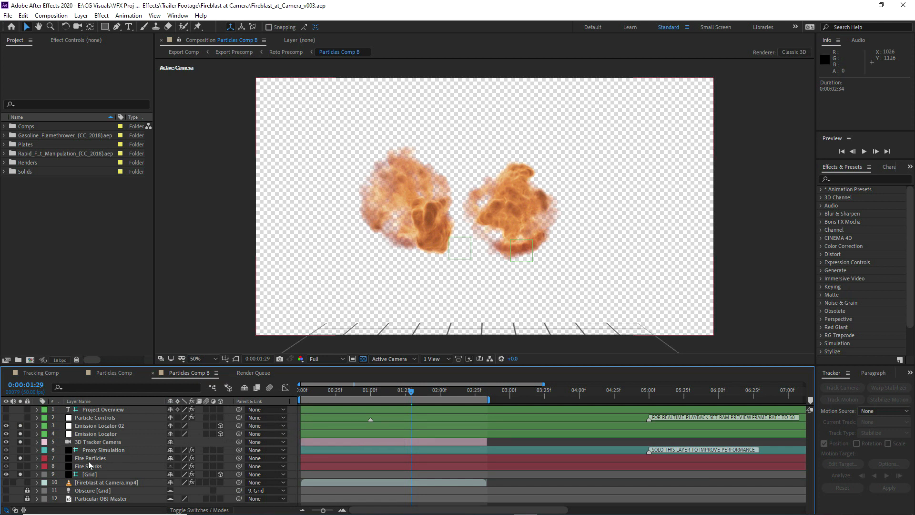
{"action": "left_click", "coordinate": [94, 41]}
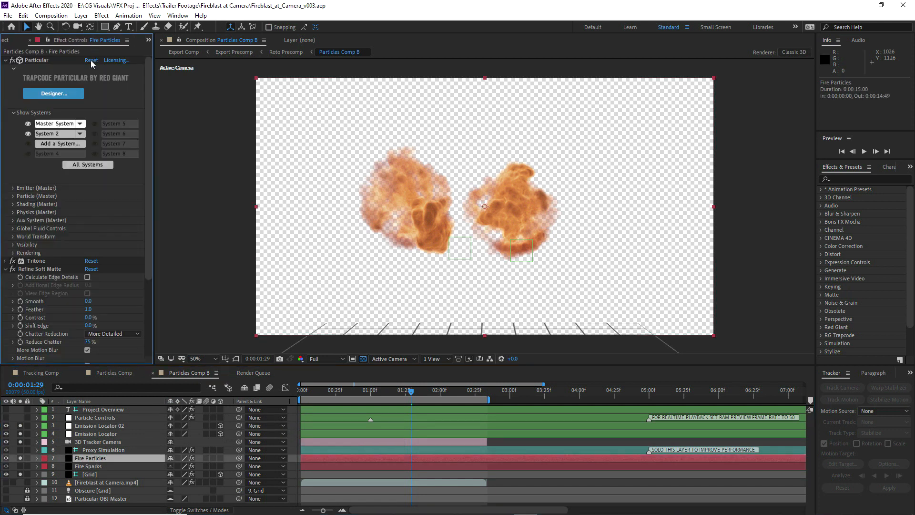
{"action": "left_click", "coordinate": [5, 60]}
{"action": "left_click", "coordinate": [26, 78]}
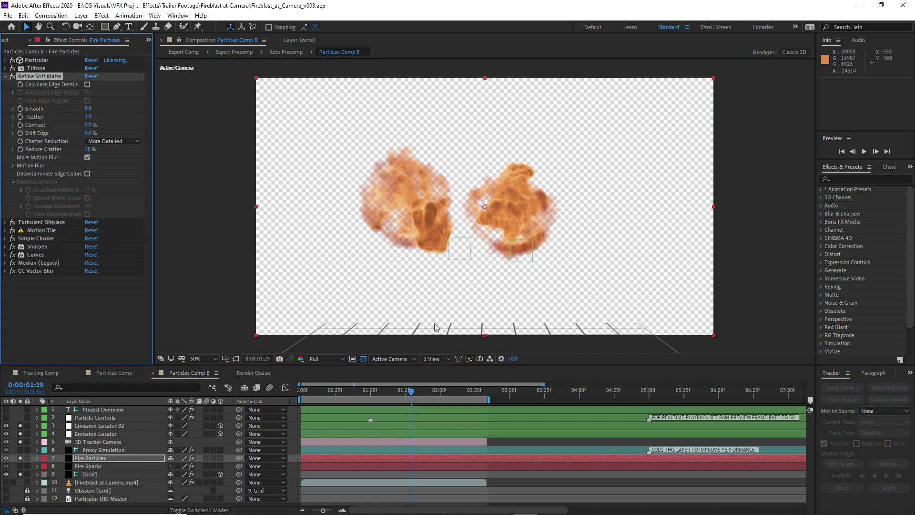
{"action": "left_click", "coordinate": [363, 359]}
{"action": "key", "text": "slash"}
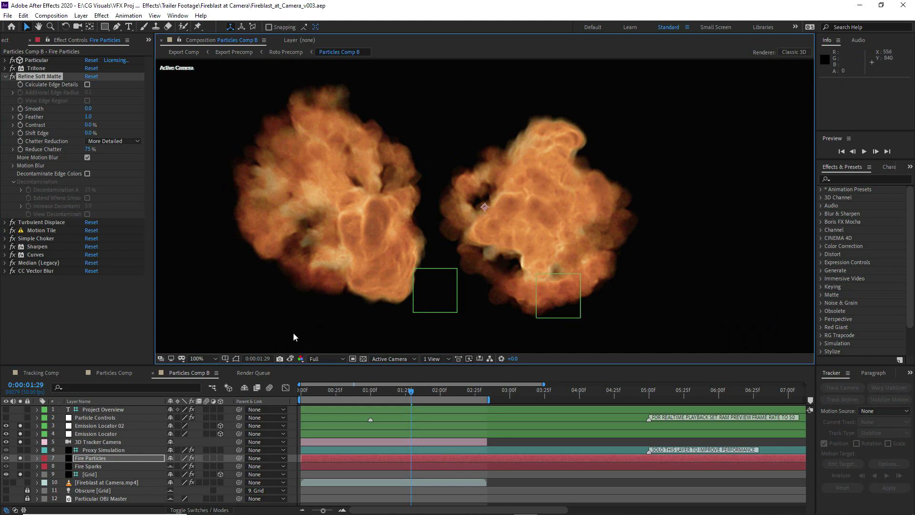
Compare the fire with and without Refine Soft Matte and its More Motion Blur option against the stored snapshot
{"action": "left_click", "coordinate": [13, 77]}
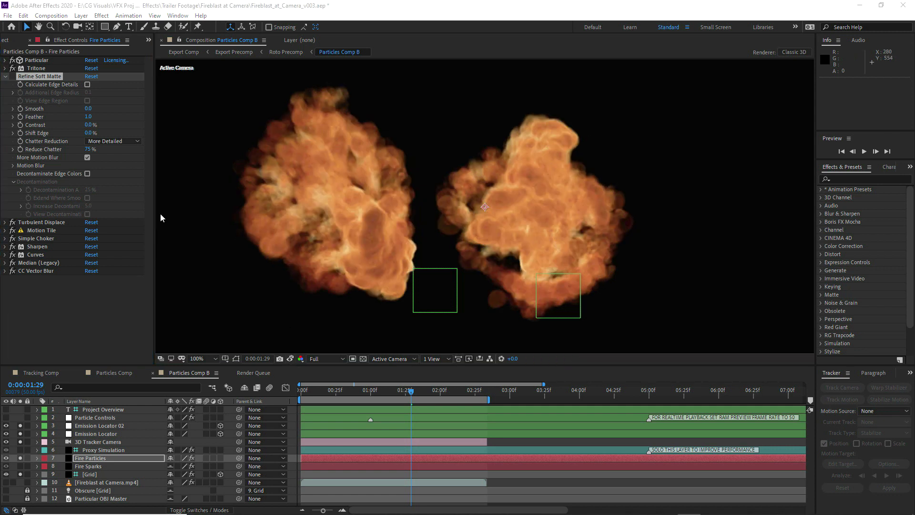
{"action": "left_click", "coordinate": [290, 358]}
{"action": "left_click", "coordinate": [289, 359]}
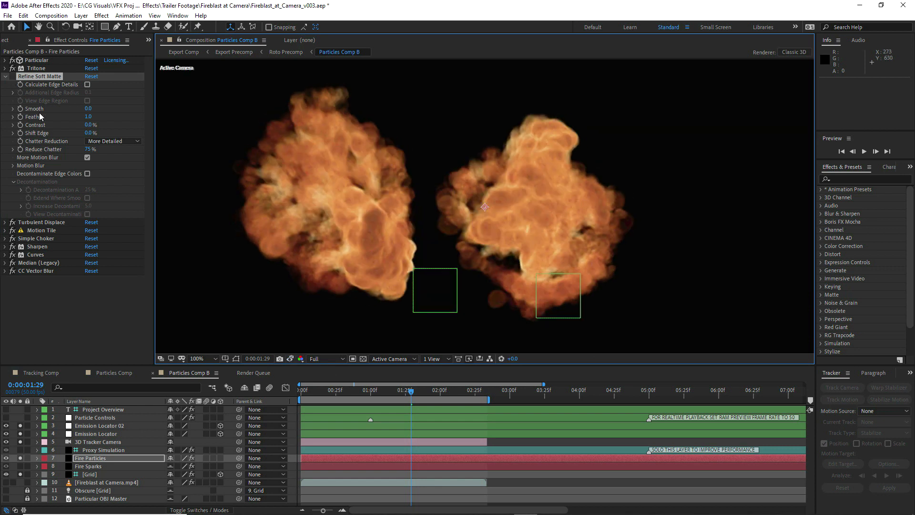
{"action": "left_click", "coordinate": [87, 157]}
{"action": "left_click", "coordinate": [88, 158]}
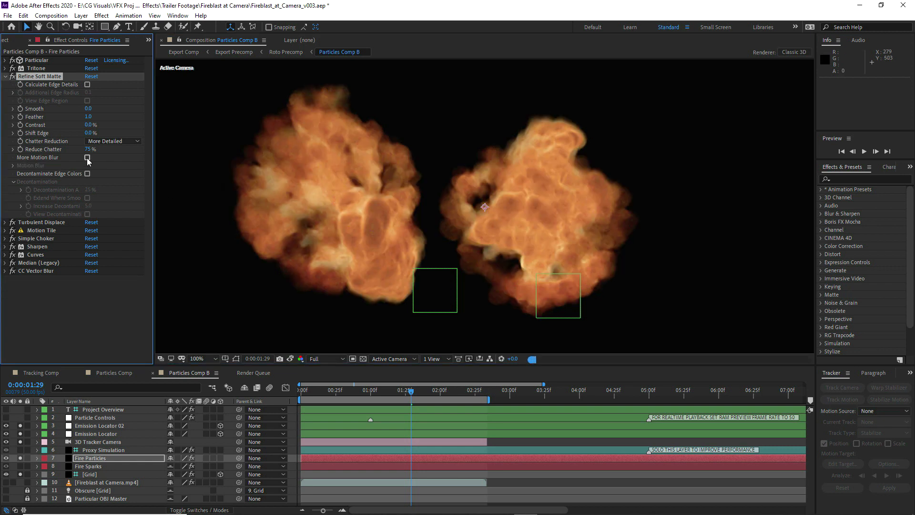
{"action": "left_click", "coordinate": [87, 157]}
{"action": "left_click", "coordinate": [290, 358]}
{"action": "left_click", "coordinate": [290, 359]}
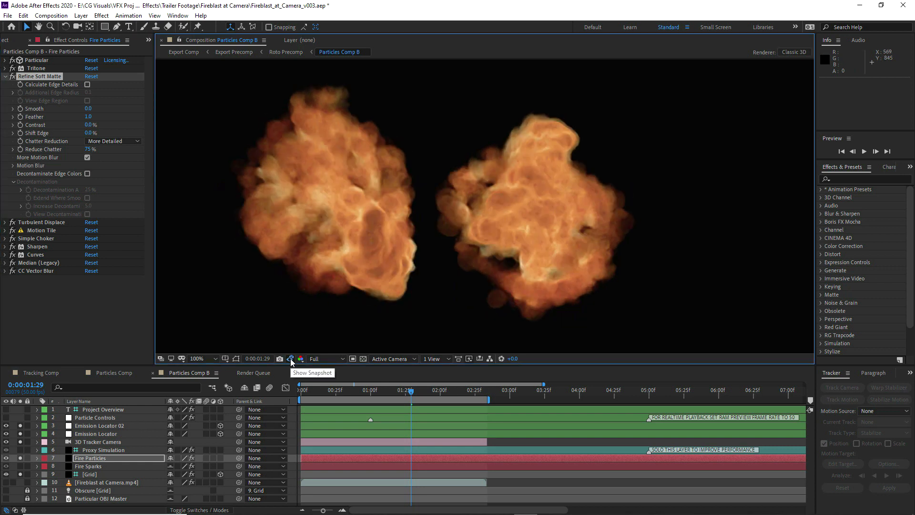
Import Fireblast_Camera_Duel_Flamethrowers_v001.mov and place it in Particles Comp B directly below the Project Overview layer
{"action": "left_click", "coordinate": [6, 40]}
{"action": "right_click", "coordinate": [23, 203]}
{"action": "mouse_move", "coordinate": [66, 254]}
{"action": "left_click", "coordinate": [176, 250]}
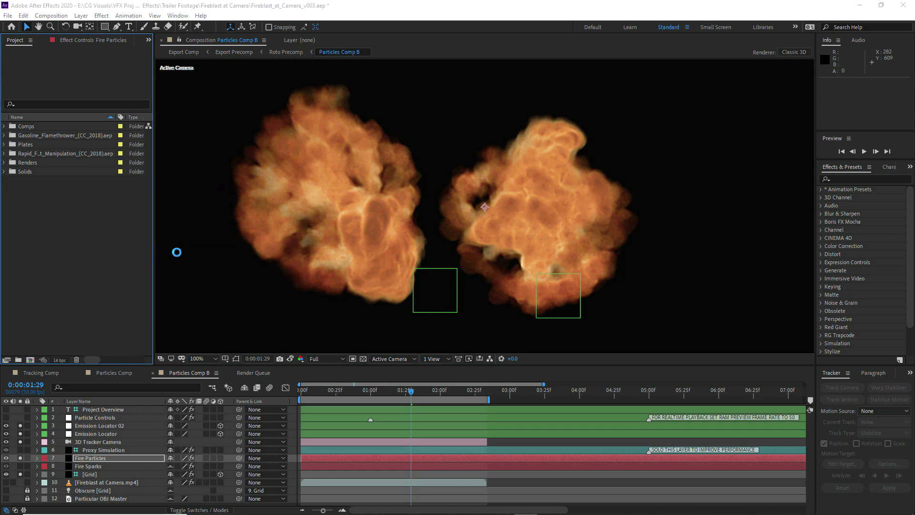
{"action": "left_click", "coordinate": [159, 112]}
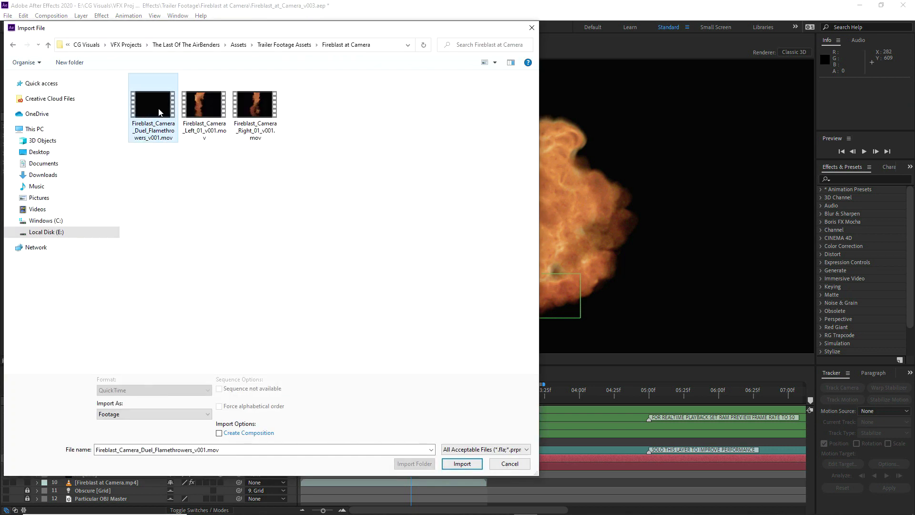
{"action": "left_click", "coordinate": [462, 463]}
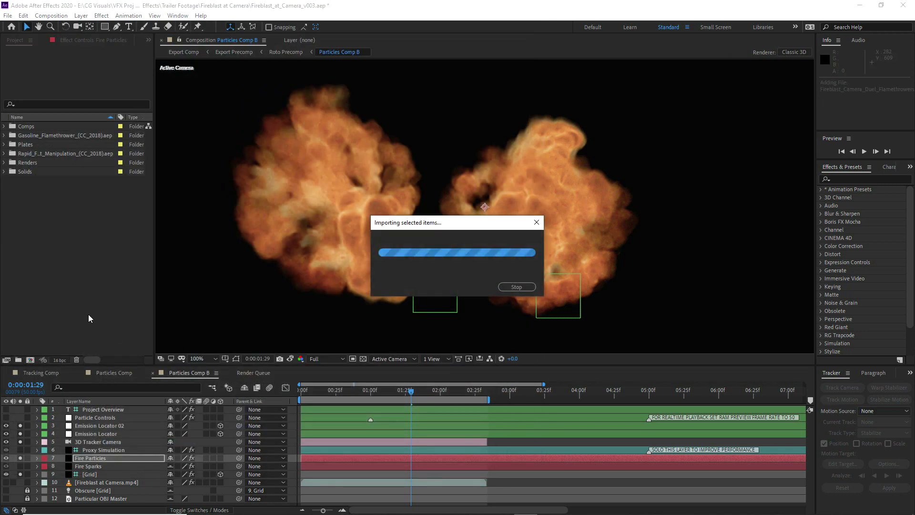
{"action": "left_click_drag", "start_coordinate": [25, 137], "coordinate": [110, 410]}
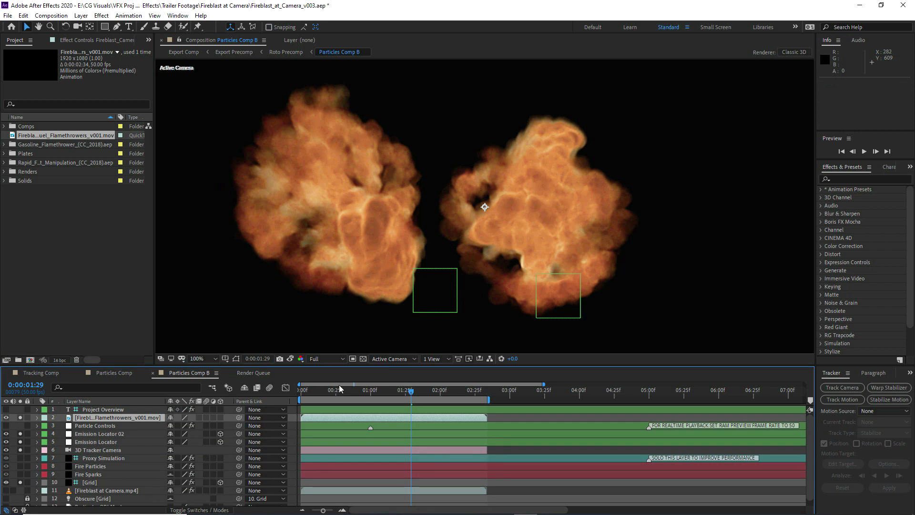
Fit the composition in the viewer, reveal the full preview settings and play back the rendered flamethrower clip
{"action": "left_click", "coordinate": [199, 359]}
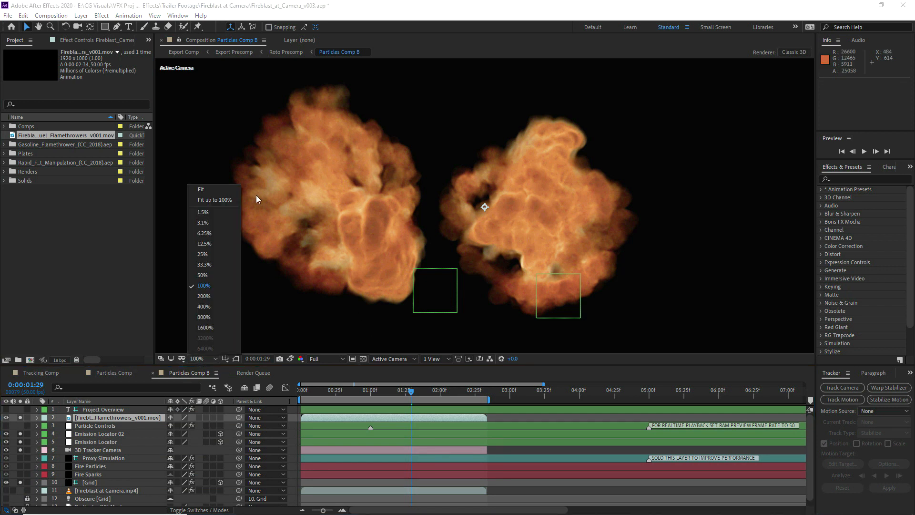
{"action": "left_click", "coordinate": [210, 189]}
{"action": "left_click_drag", "start_coordinate": [844, 158], "coordinate": [844, 278]}
{"action": "left_click", "coordinate": [864, 145]}
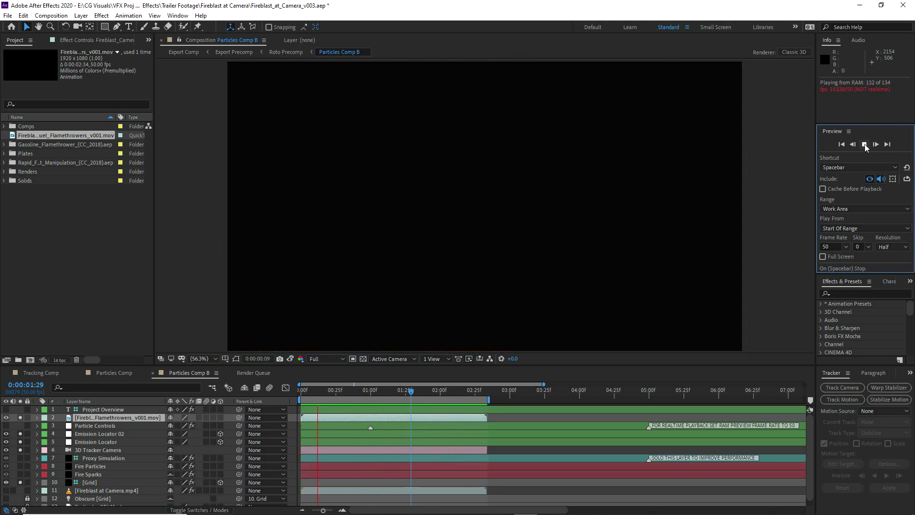
{"action": "left_click", "coordinate": [864, 144]}
Show and solo the Fireblast at Camera.mp4 layer and preview the rendered fire over the footage
{"action": "left_click", "coordinate": [7, 491]}
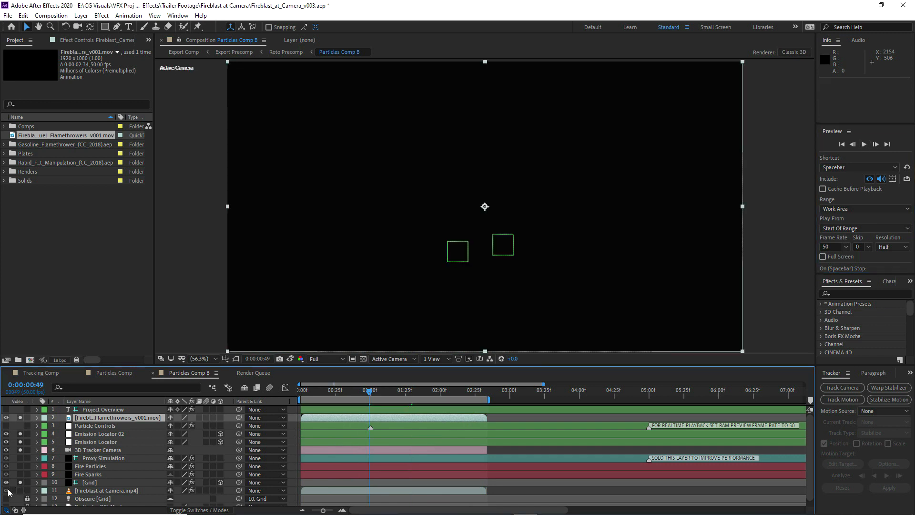
{"action": "left_click", "coordinate": [20, 491]}
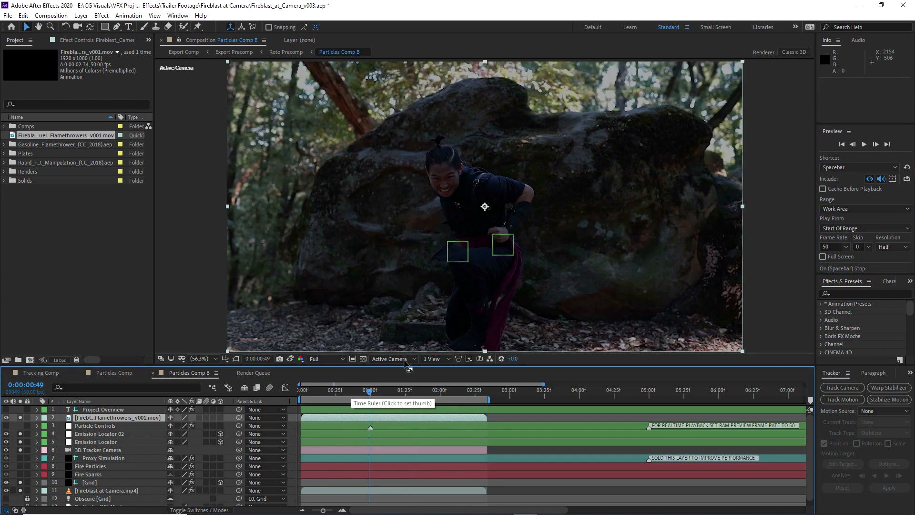
{"action": "left_click", "coordinate": [864, 144]}
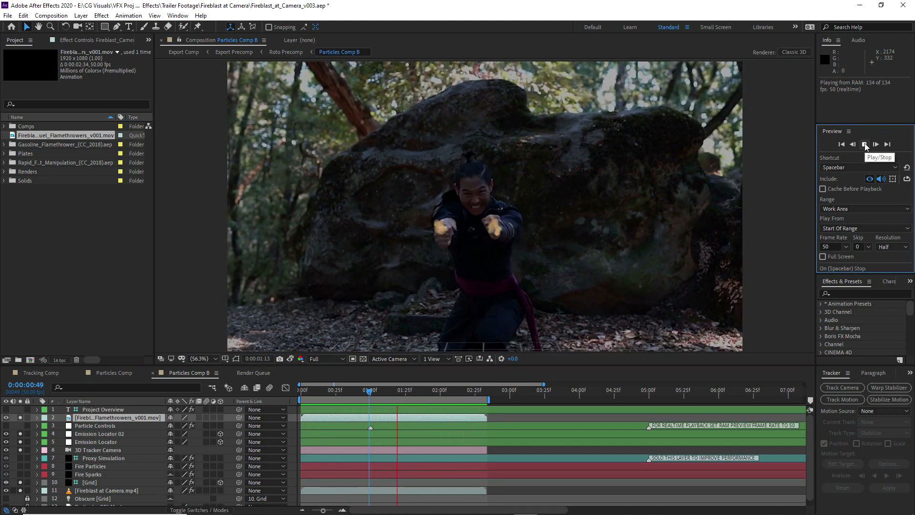
{"action": "left_click", "coordinate": [864, 145]}
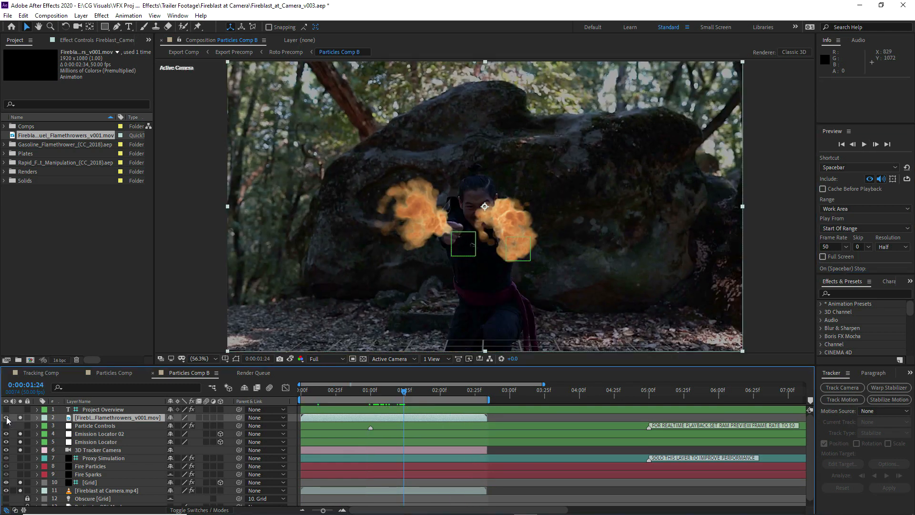
Hide the rendered flamethrowers layer and solo the Fire Sparks layer
{"action": "left_click", "coordinate": [6, 417]}
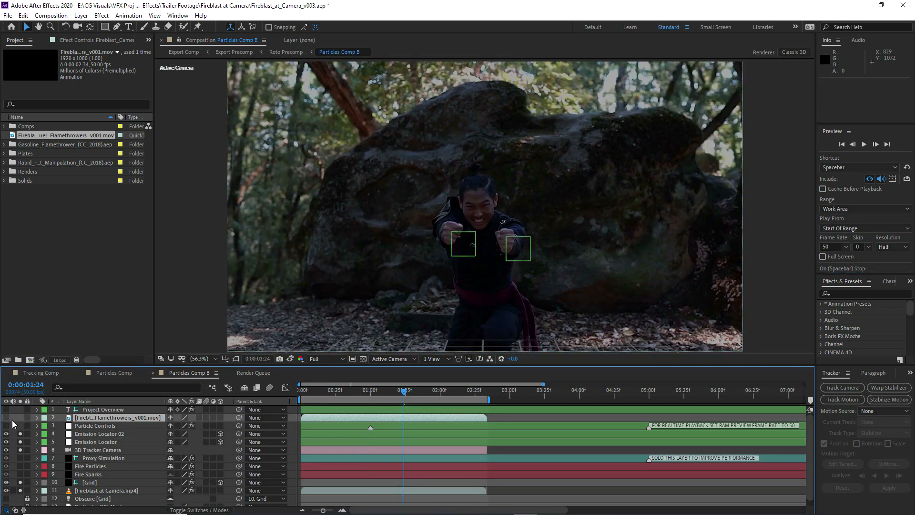
{"action": "left_click", "coordinate": [87, 474]}
{"action": "left_click", "coordinate": [20, 474]}
Scrub from about 0:00:01:31 to 0:00:02:29 and play the preview to examine the sparks over the footage
{"action": "left_click_drag", "start_coordinate": [414, 391], "coordinate": [423, 390]}
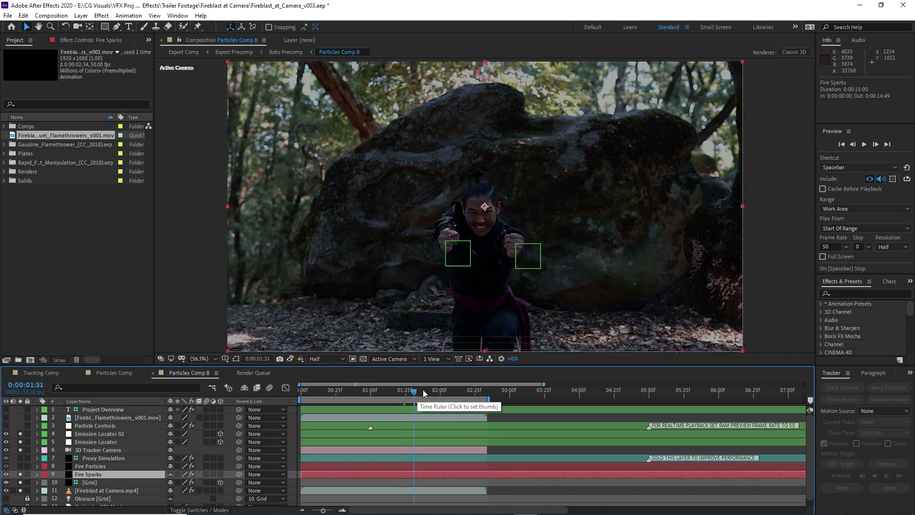
{"action": "left_click", "coordinate": [433, 391]}
{"action": "left_click", "coordinate": [446, 391]}
{"action": "left_click", "coordinate": [454, 390]}
{"action": "left_click", "coordinate": [464, 391]}
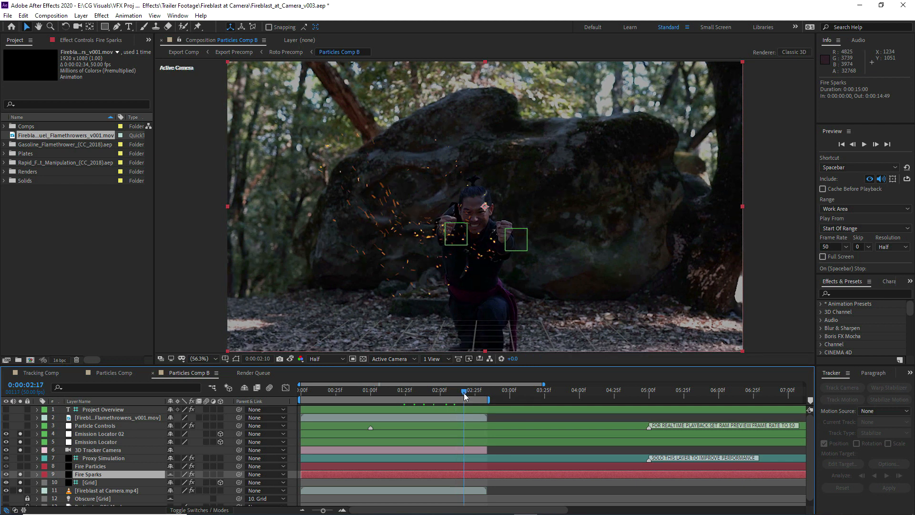
{"action": "left_click", "coordinate": [475, 395]}
{"action": "left_click", "coordinate": [480, 395]}
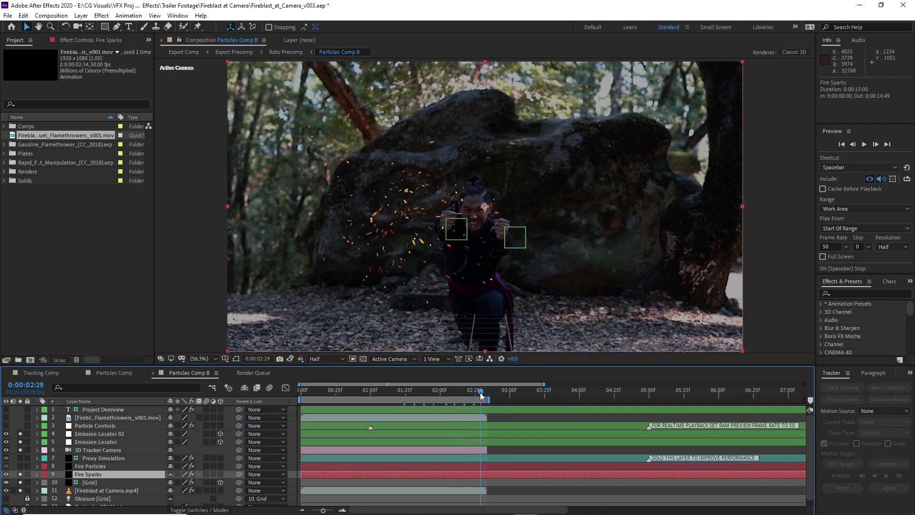
{"action": "left_click", "coordinate": [864, 144]}
{"action": "left_click", "coordinate": [864, 145]}
In the Fire Sparks layer's Particular fluid physics, set Random Seed to 9577 and Force Region Size to 2000
{"action": "left_click", "coordinate": [90, 472]}
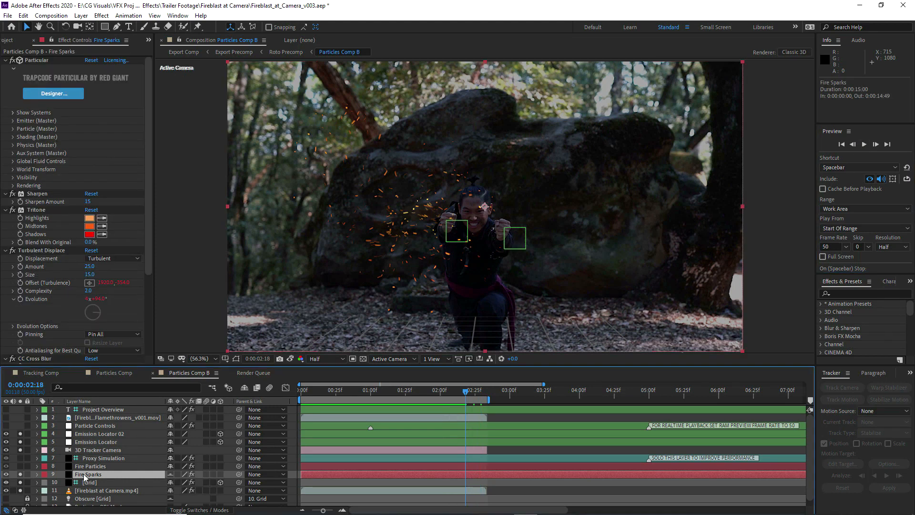
{"action": "left_click", "coordinate": [13, 145]}
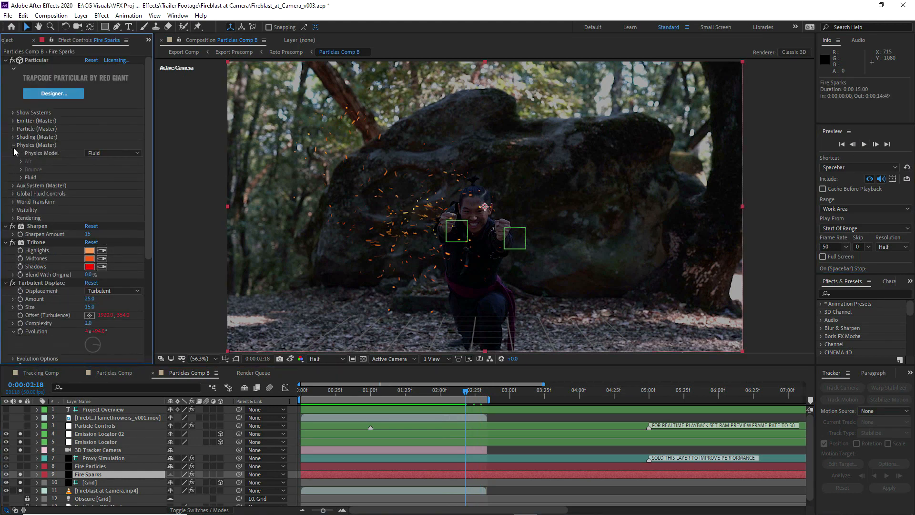
{"action": "left_click", "coordinate": [21, 177]}
{"action": "left_click", "coordinate": [96, 250]}
{"action": "type", "text": "9577"}
{"action": "key", "text": "Return"}
{"action": "left_click", "coordinate": [91, 210]}
{"action": "type", "text": "2000"}
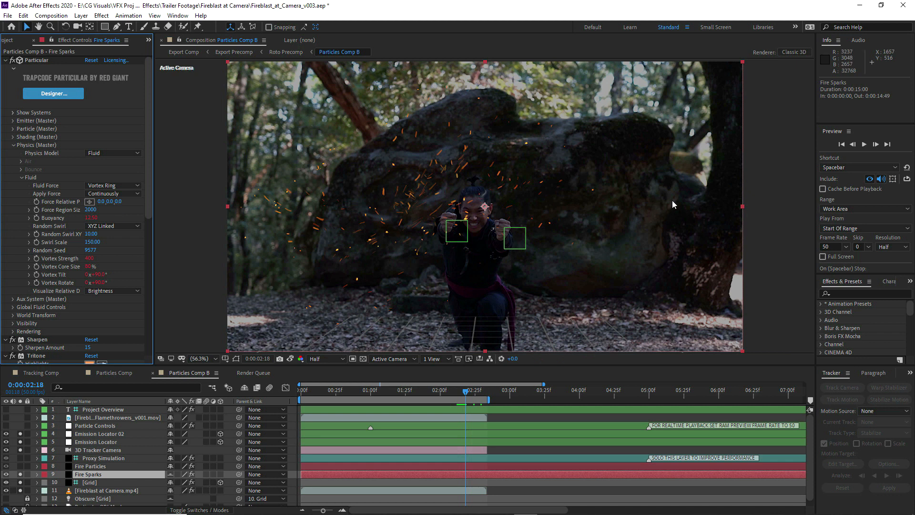
Play back the revised sparks and inspect their spread around 0:00:02:11
{"action": "left_click", "coordinate": [865, 147]}
{"action": "left_click", "coordinate": [864, 145]}
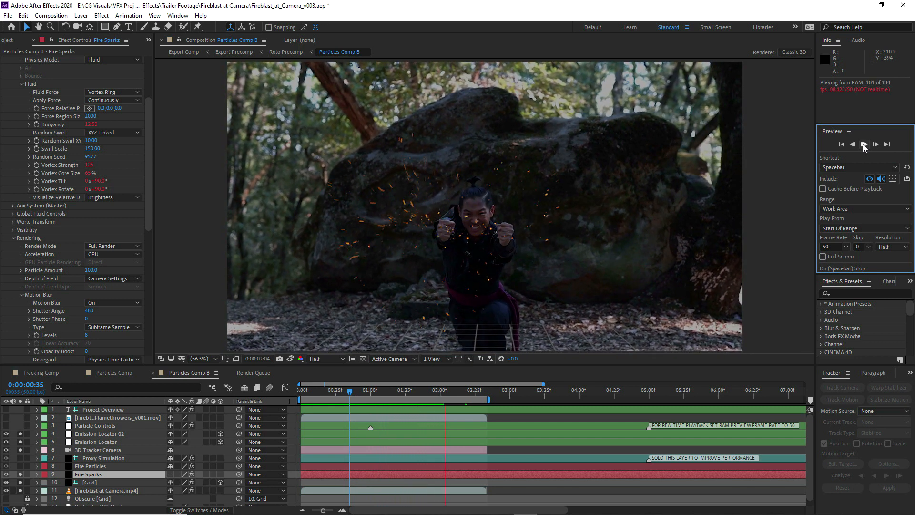
{"action": "left_click", "coordinate": [864, 145]}
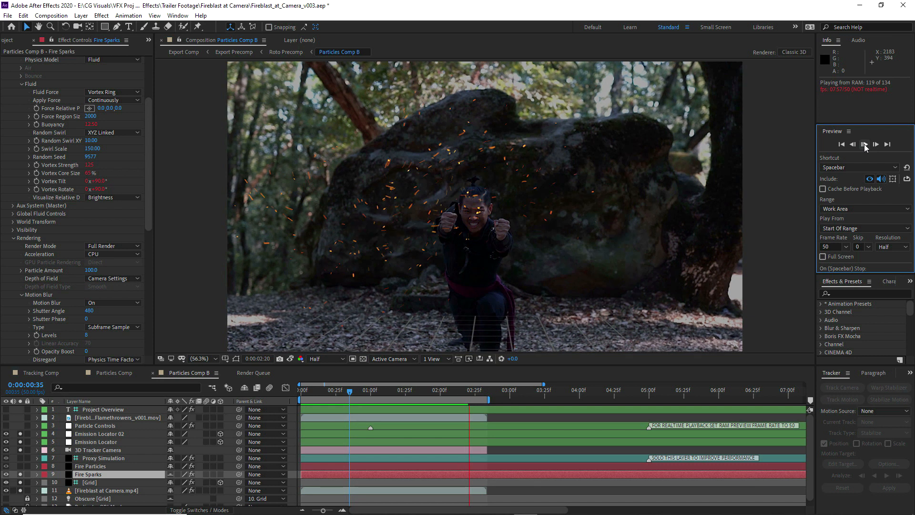
{"action": "left_click_drag", "start_coordinate": [404, 392], "coordinate": [458, 391]}
{"action": "scroll", "coordinate": [423, 235], "scroll_direction": "up", "scroll_amount": 1}
{"action": "scroll", "coordinate": [419, 248], "scroll_direction": "down", "scroll_amount": 2}
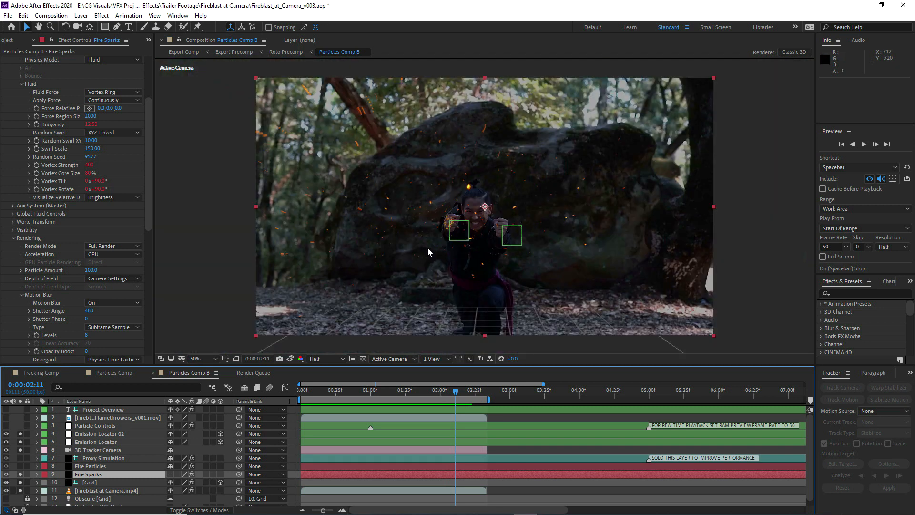
Adjust the Recache Embers slider on the Particle Controls layer and save the project
{"action": "left_click", "coordinate": [92, 427]}
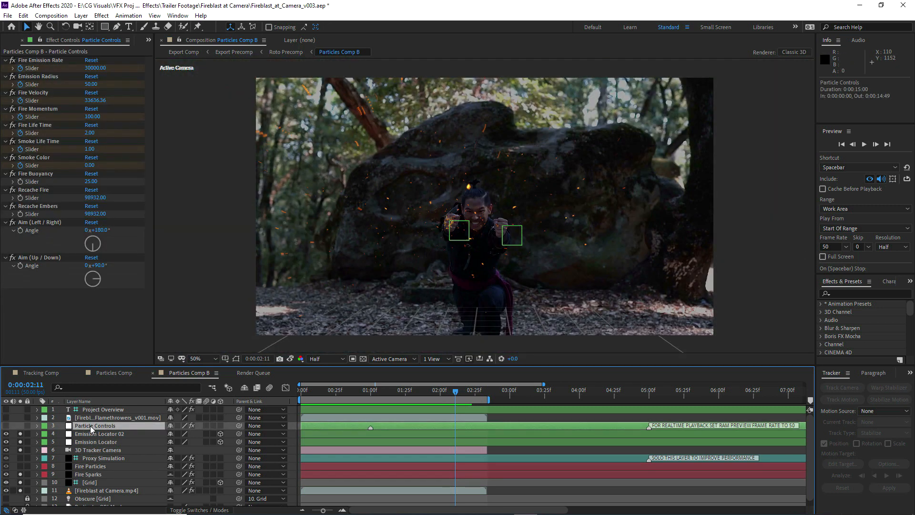
{"action": "left_click", "coordinate": [43, 206]}
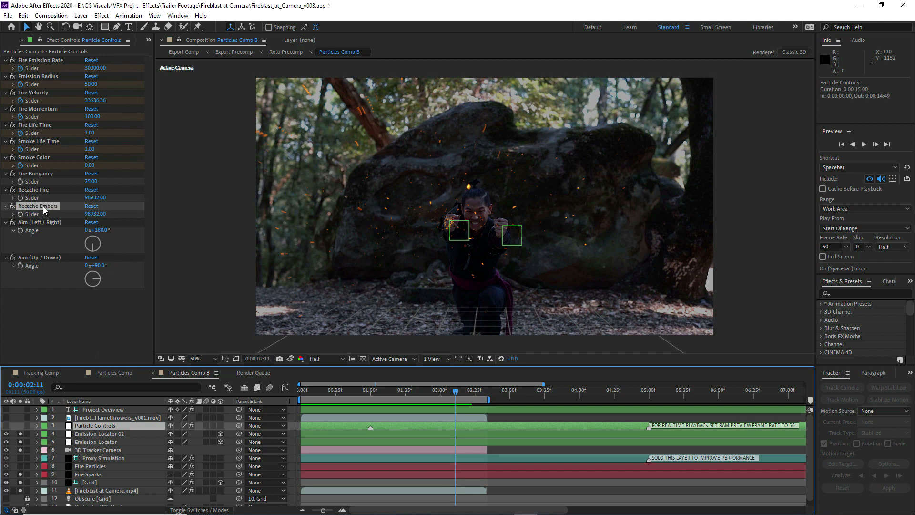
{"action": "left_click_drag", "start_coordinate": [97, 213], "coordinate": [140, 211]}
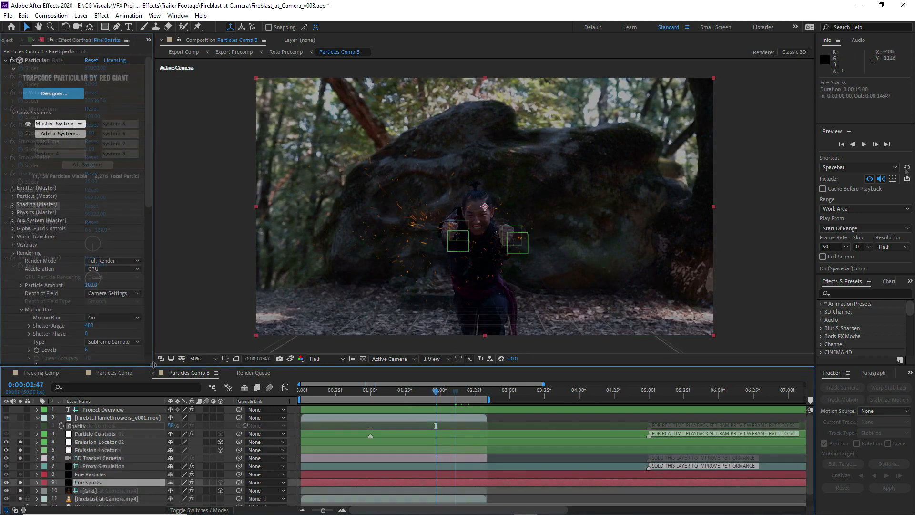
{"action": "key", "text": "ctrl+s"}
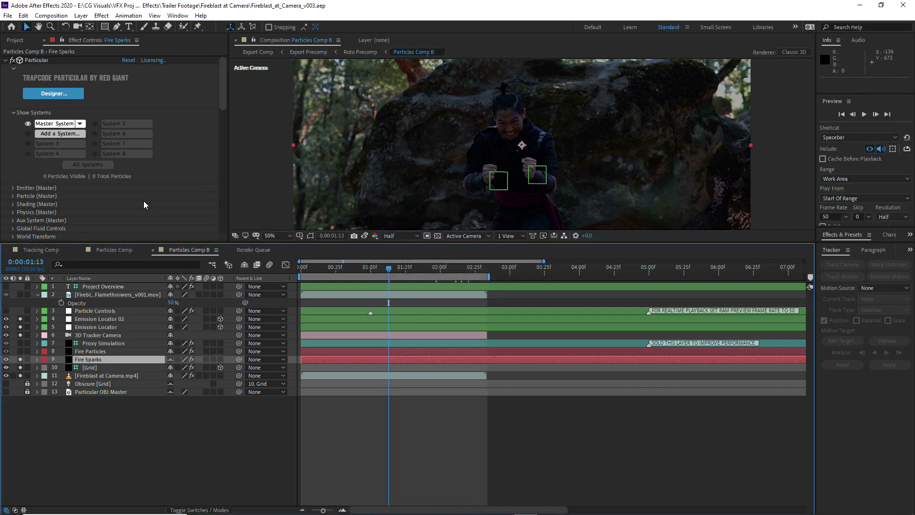
Add a second particle system to the Fire Sparks layer's Particular effect in a maximized Designer window
{"action": "left_click", "coordinate": [51, 135]}
{"action": "key", "text": "Return"}
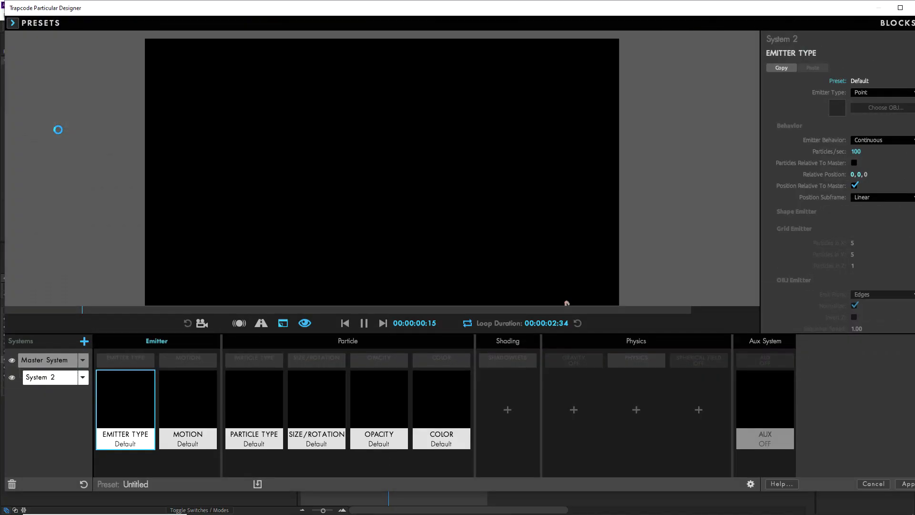
{"action": "left_click", "coordinate": [899, 7]}
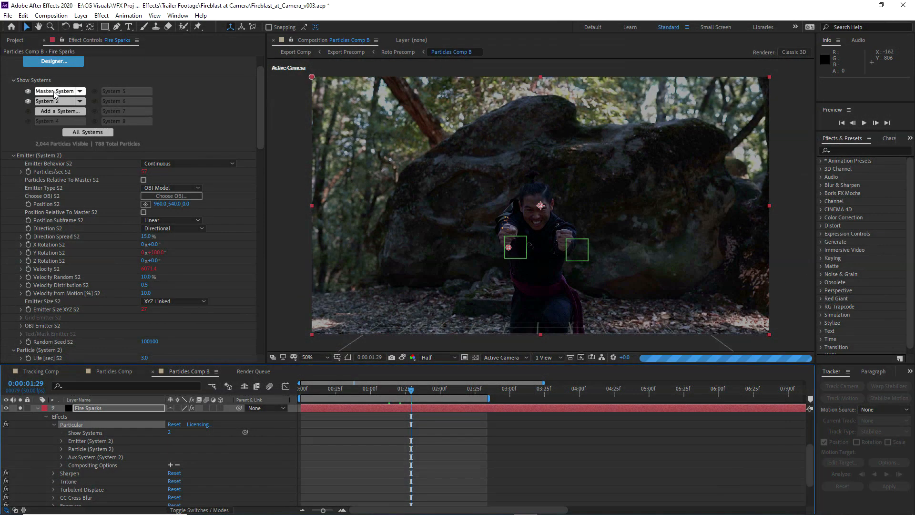
Copy the Master System emitter's Position expression that links to the Emission Locator layer
{"action": "left_click", "coordinate": [62, 442]}
{"action": "scroll", "coordinate": [68, 450], "scroll_direction": "down", "scroll_amount": 1}
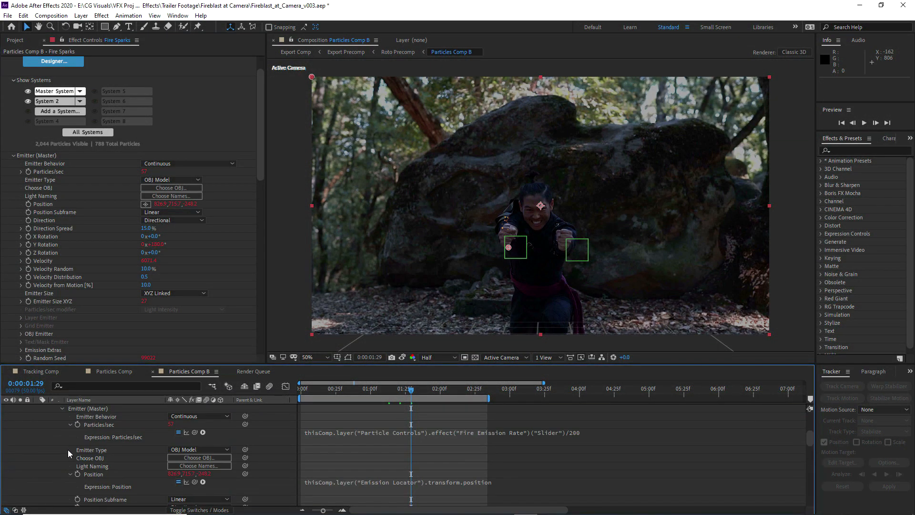
{"action": "left_click", "coordinate": [379, 481]}
{"action": "key", "text": "ctrl+c"}
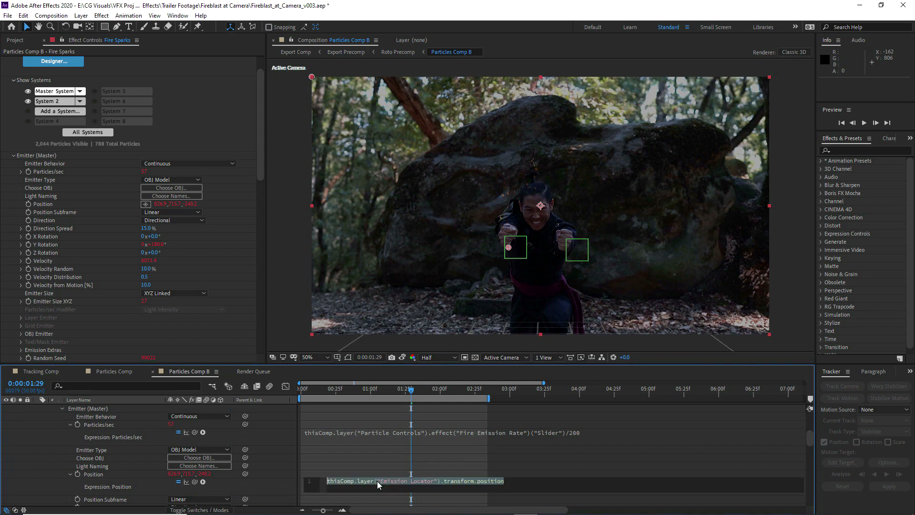
{"action": "left_click", "coordinate": [347, 459]}
{"action": "scroll", "coordinate": [70, 433], "scroll_direction": "up", "scroll_amount": 2}
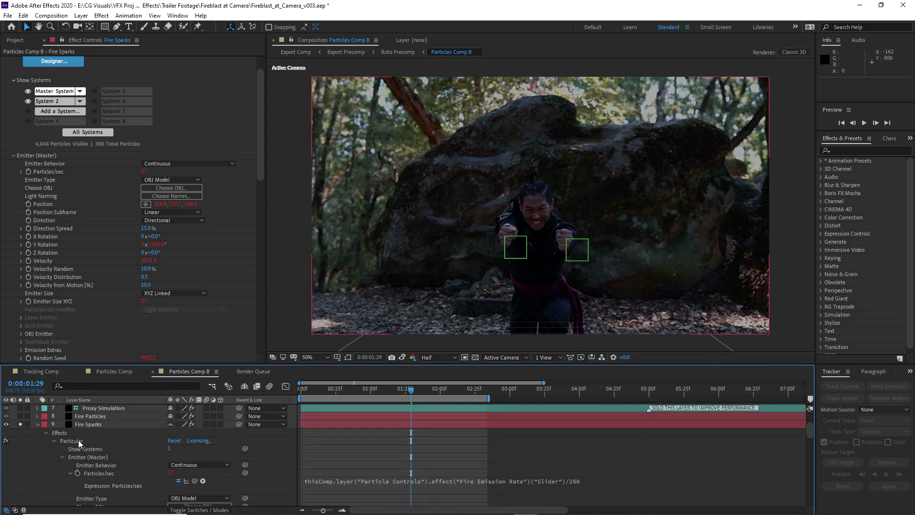
Give System 2's emitter Position the expression thisComp.layer("Emission Locator 02").transform.position
{"action": "left_click", "coordinate": [61, 102]}
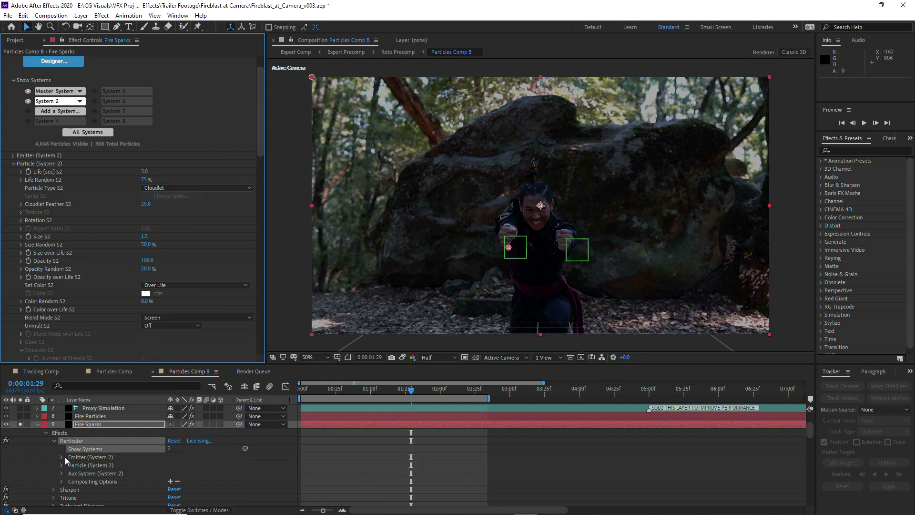
{"action": "scroll", "coordinate": [61, 457], "scroll_direction": "down", "scroll_amount": 3}
{"action": "left_click", "coordinate": [77, 456], "text": "alt"}
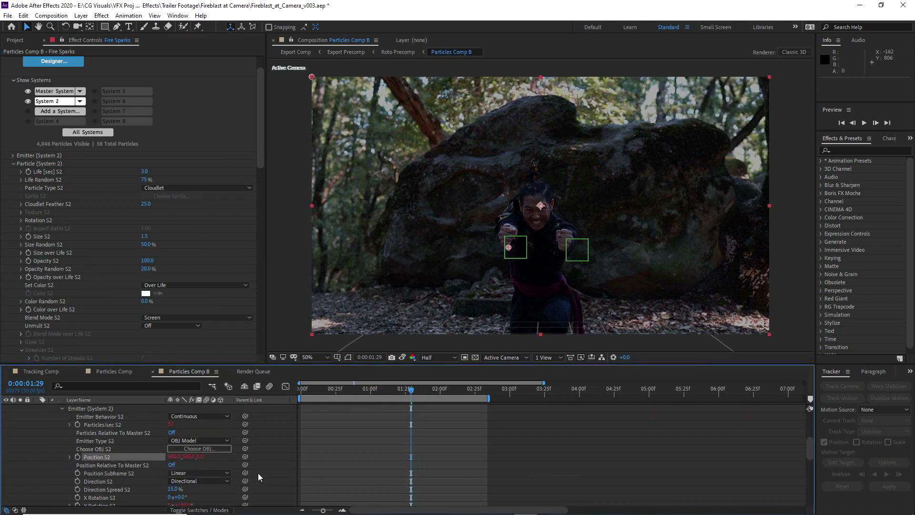
{"action": "key", "text": "ctrl+v"}
{"action": "type", "text": "02"}
{"action": "left_click", "coordinate": [151, 483]}
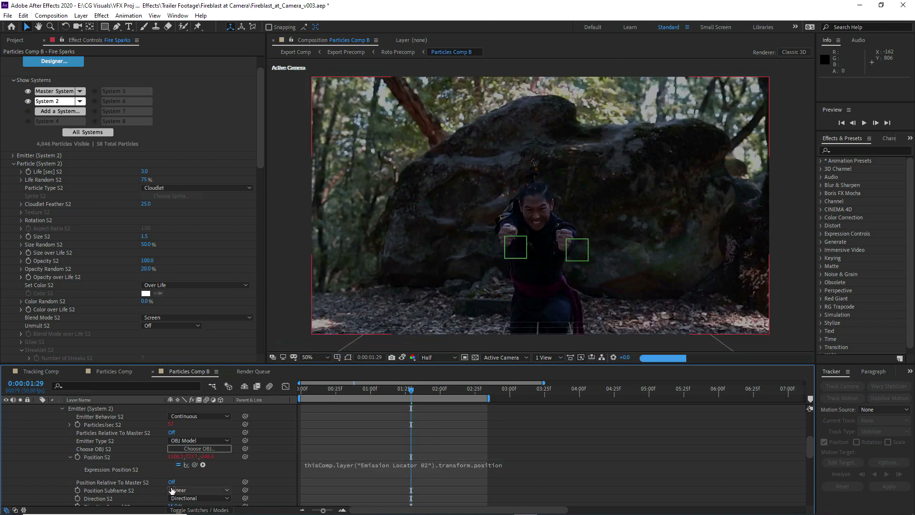
{"action": "left_click", "coordinate": [172, 481]}
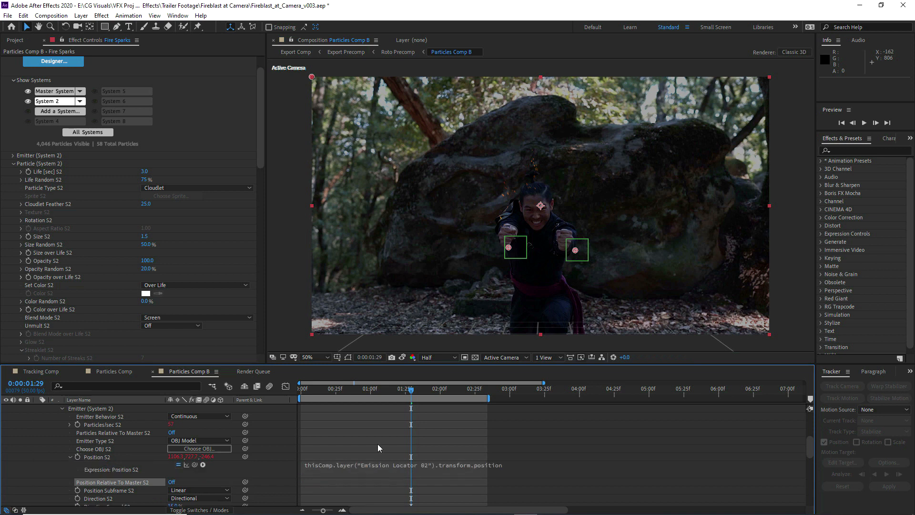
Collapse the Fire Sparks layer, unsolo the background footage and scrub to about 0:00:02:03 to examine both spark bursts
{"action": "scroll", "coordinate": [64, 438], "scroll_direction": "up", "scroll_amount": 3}
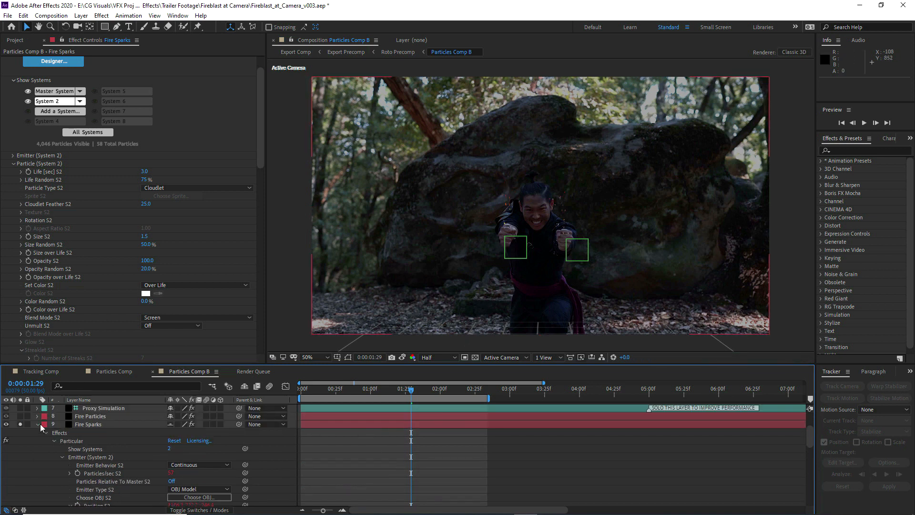
{"action": "left_click", "coordinate": [40, 424]}
{"action": "left_click", "coordinate": [21, 485]}
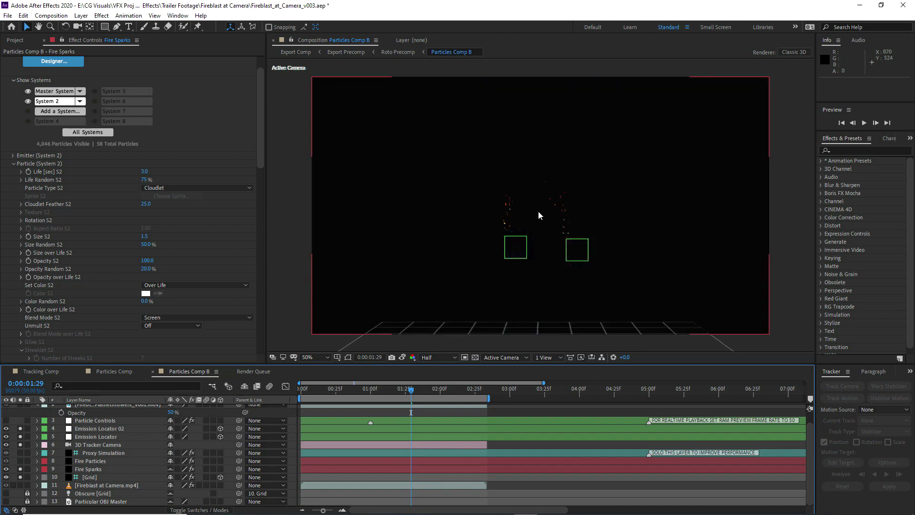
{"action": "left_click_drag", "start_coordinate": [419, 391], "coordinate": [456, 392]}
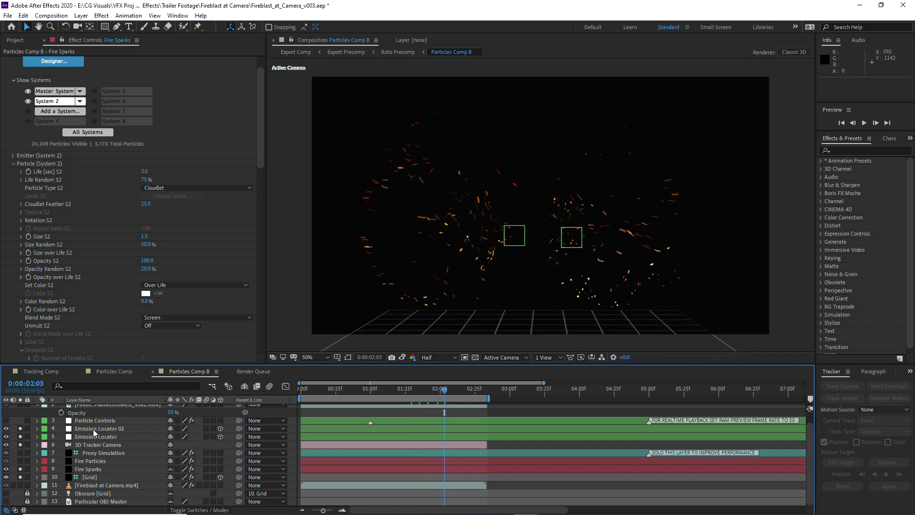
Solo the Flamethrowers layer, set its opacity to 25% and preview the sparks against it
{"action": "scroll", "coordinate": [69, 439], "scroll_direction": "up", "scroll_amount": 1}
{"action": "left_click", "coordinate": [20, 416]}
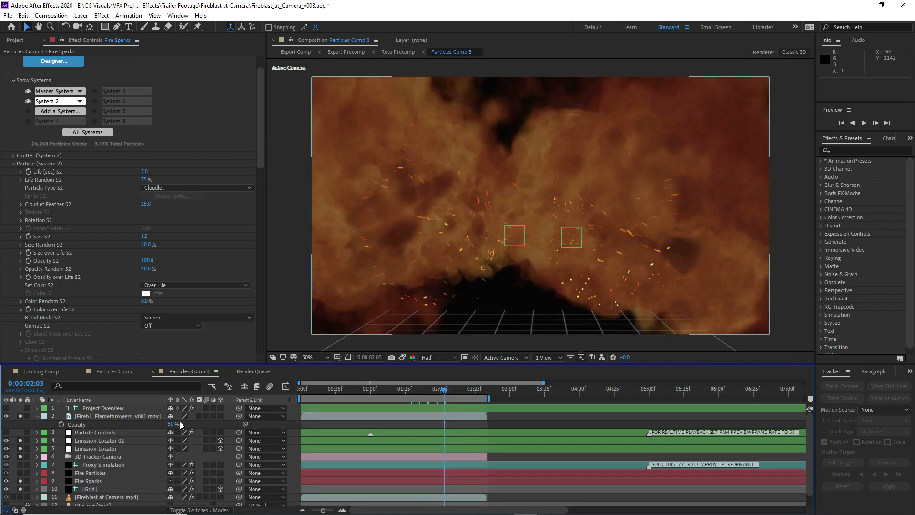
{"action": "left_click", "coordinate": [97, 417]}
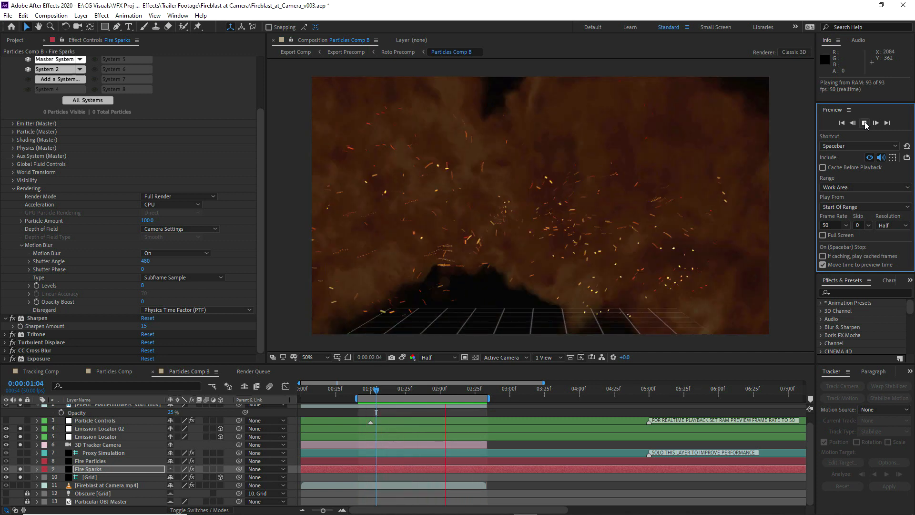
{"action": "left_click", "coordinate": [864, 123]}
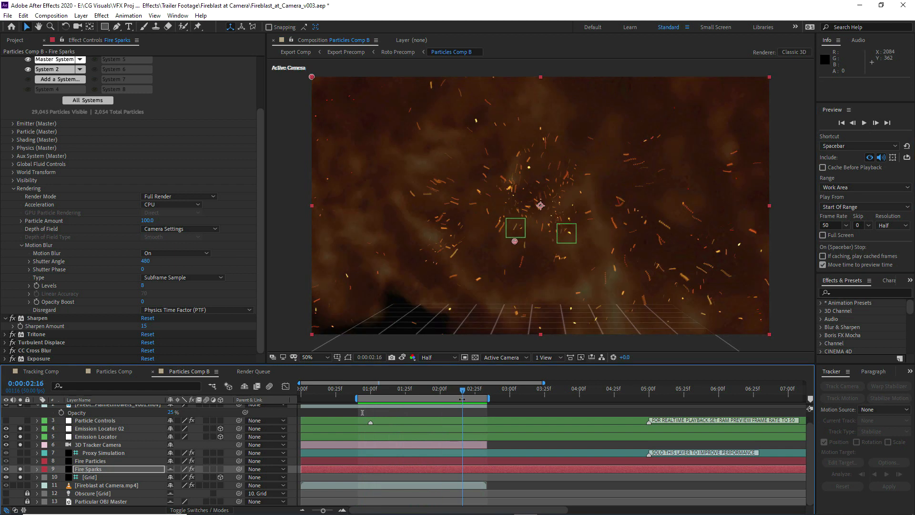
Set Force Region Size to 1500 in the Master System's fluid physics on Fire Sparks and preview the sparks
{"action": "scroll", "coordinate": [43, 172], "scroll_direction": "up", "scroll_amount": 1}
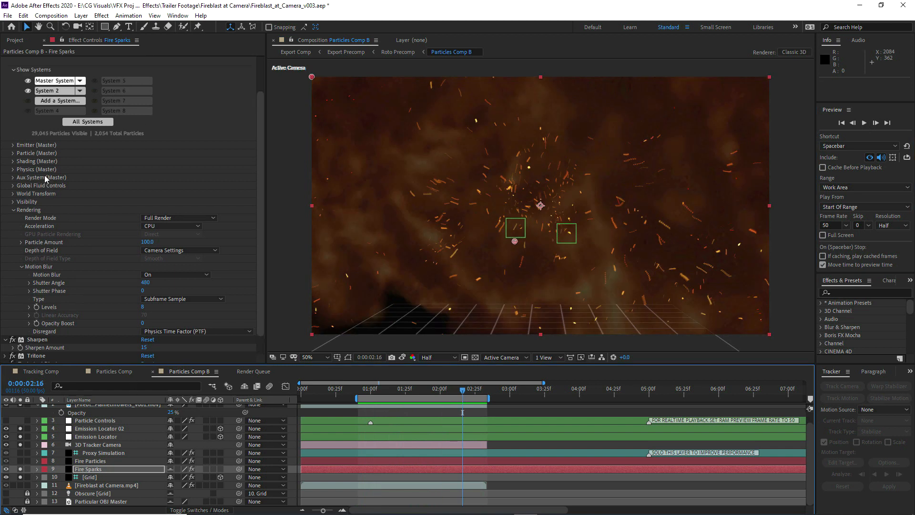
{"action": "left_click", "coordinate": [14, 210]}
{"action": "left_click", "coordinate": [13, 229]}
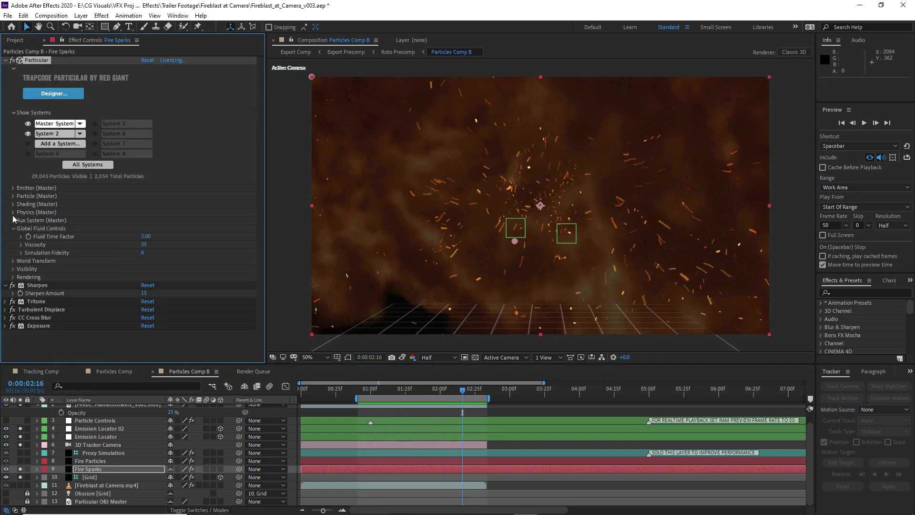
{"action": "left_click", "coordinate": [13, 212]}
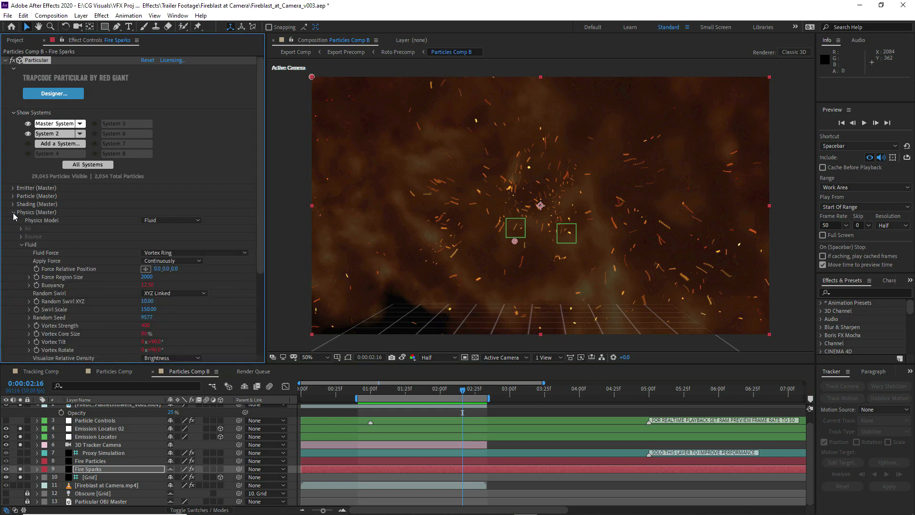
{"action": "left_click", "coordinate": [147, 276]}
{"action": "type", "text": "1500"}
{"action": "left_click", "coordinate": [172, 279]}
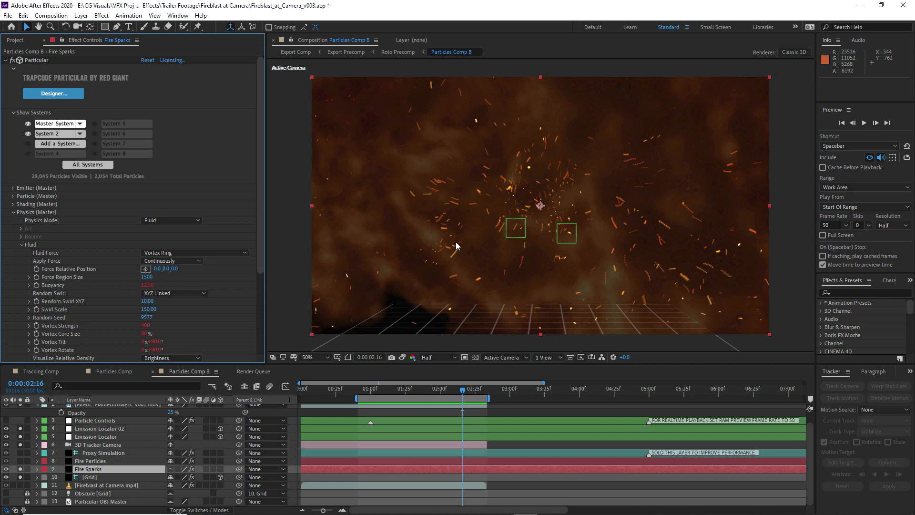
{"action": "left_click", "coordinate": [864, 123]}
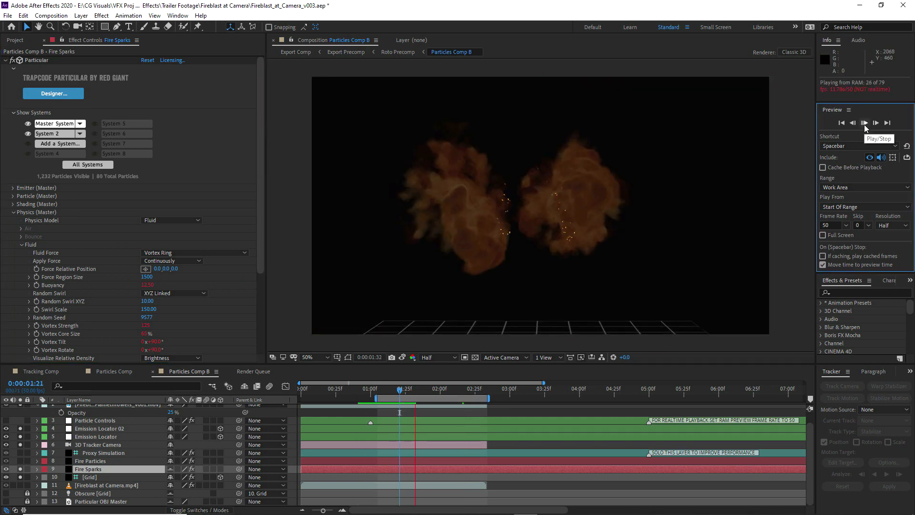
{"action": "left_click", "coordinate": [523, 234]}
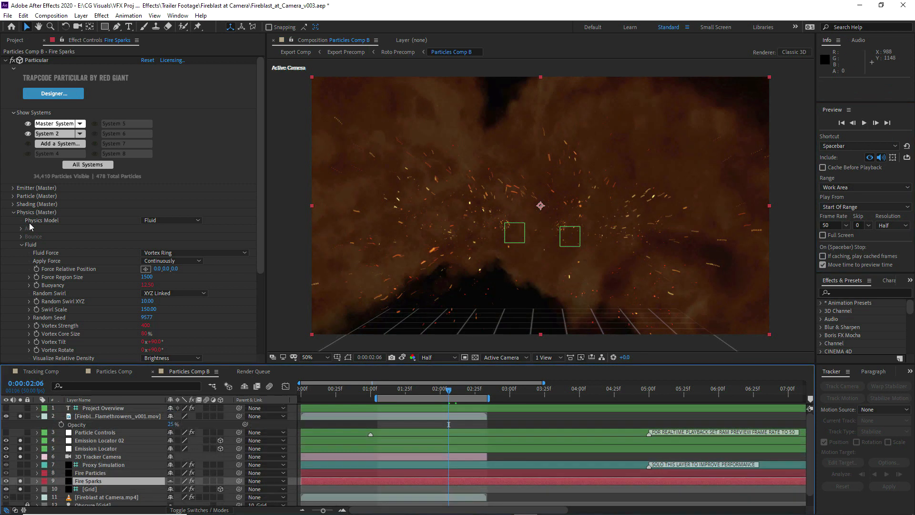
Set the fluid Random Seed to 11577 and preview the sparks up to about 0:00:02:13
{"action": "scroll", "coordinate": [43, 229], "scroll_direction": "down", "scroll_amount": 2}
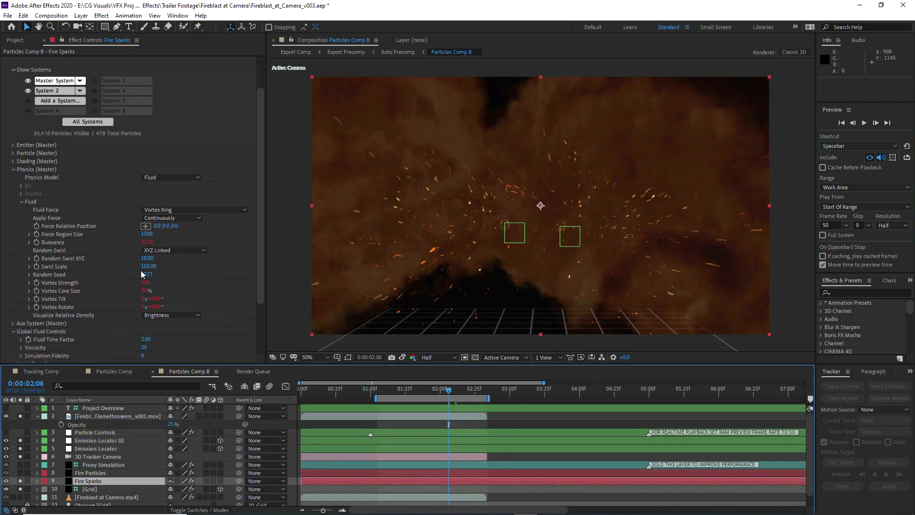
{"action": "left_click", "coordinate": [153, 275]}
{"action": "left_click_drag", "start_coordinate": [154, 275], "coordinate": [158, 276]}
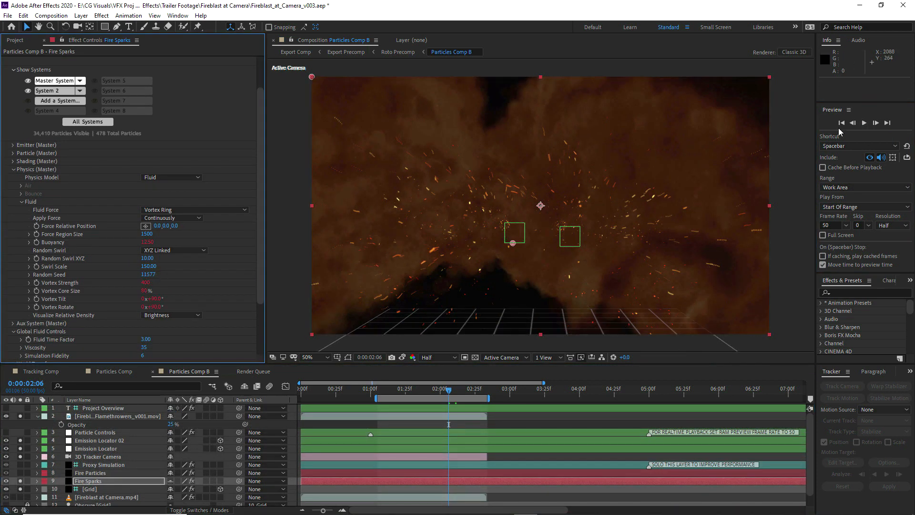
{"action": "left_click", "coordinate": [865, 126]}
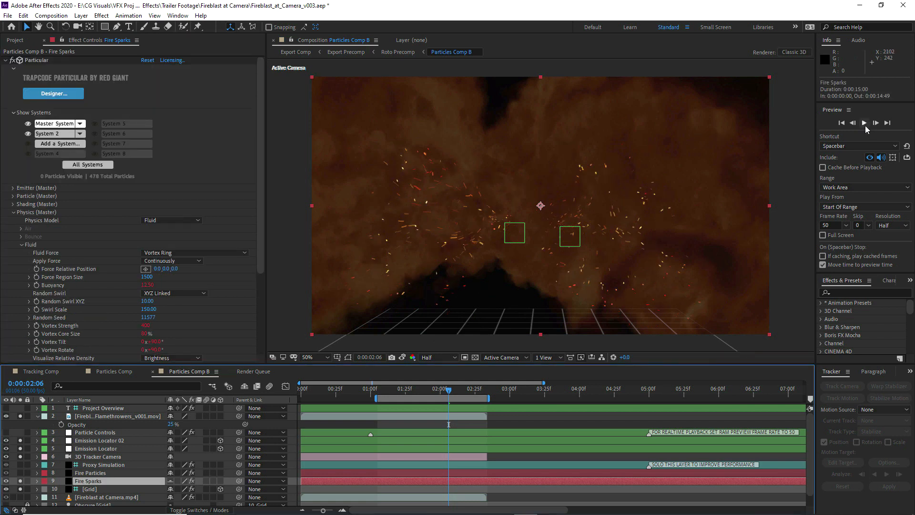
{"action": "left_click", "coordinate": [866, 126]}
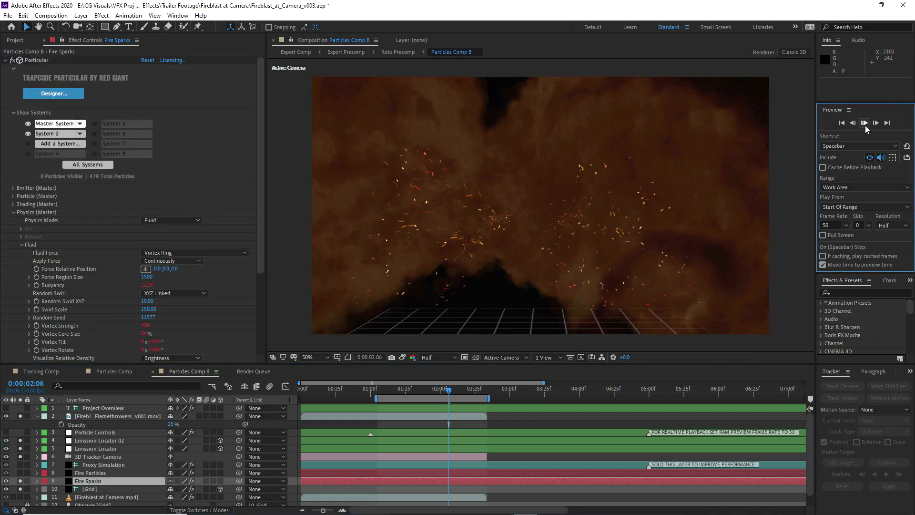
{"action": "left_click", "coordinate": [863, 123]}
{"action": "left_click_drag", "start_coordinate": [427, 390], "coordinate": [458, 392]}
Set Simulation Fidelity to 4 in the Global Fluid Controls and preview the sparks around 0:00:02:07
{"action": "scroll", "coordinate": [117, 274], "scroll_direction": "down", "scroll_amount": 2}
{"action": "scroll", "coordinate": [117, 273], "scroll_direction": "down", "scroll_amount": 1}
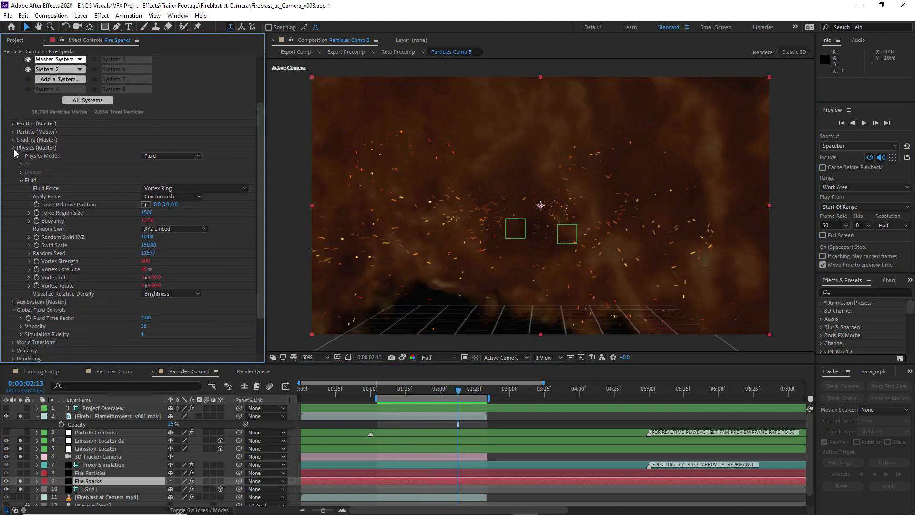
{"action": "left_click", "coordinate": [13, 147]}
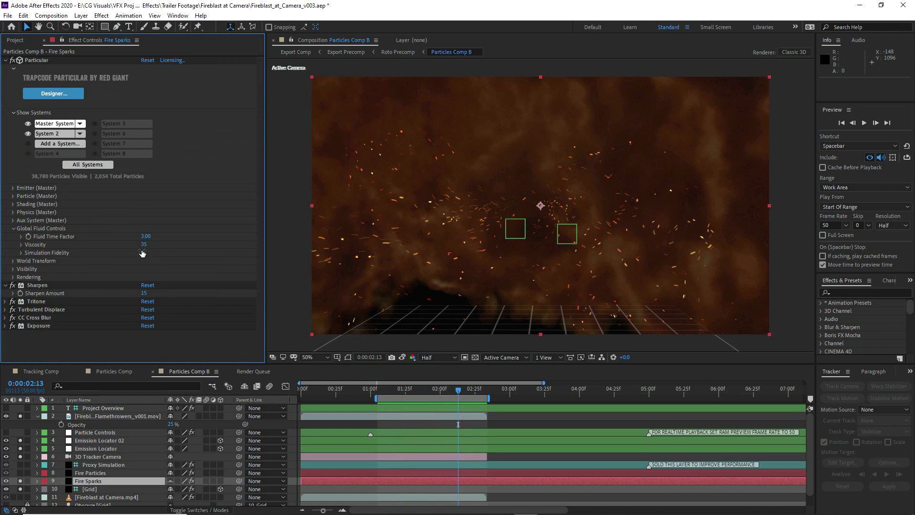
{"action": "type", "text": "4"}
{"action": "key", "text": "Return"}
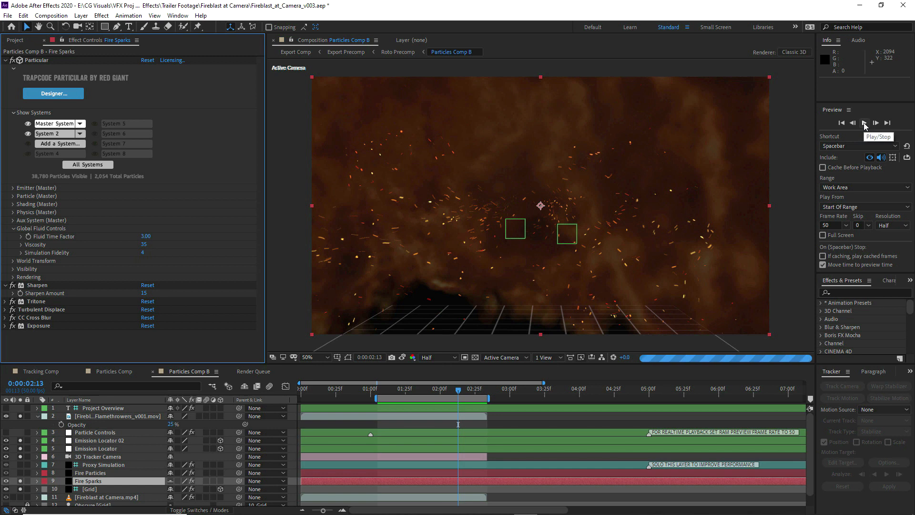
{"action": "left_click", "coordinate": [864, 123]}
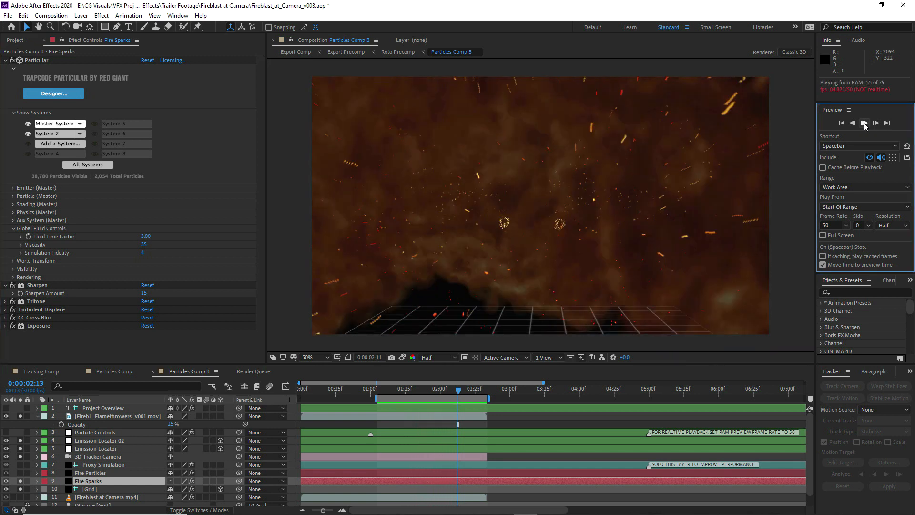
{"action": "left_click", "coordinate": [863, 122]}
{"action": "mouse_move", "coordinate": [458, 390]}
{"action": "left_mouse_down"}
{"action": "mouse_move", "coordinate": [441, 390]}
{"action": "mouse_move", "coordinate": [450, 389]}
{"action": "left_mouse_up"}
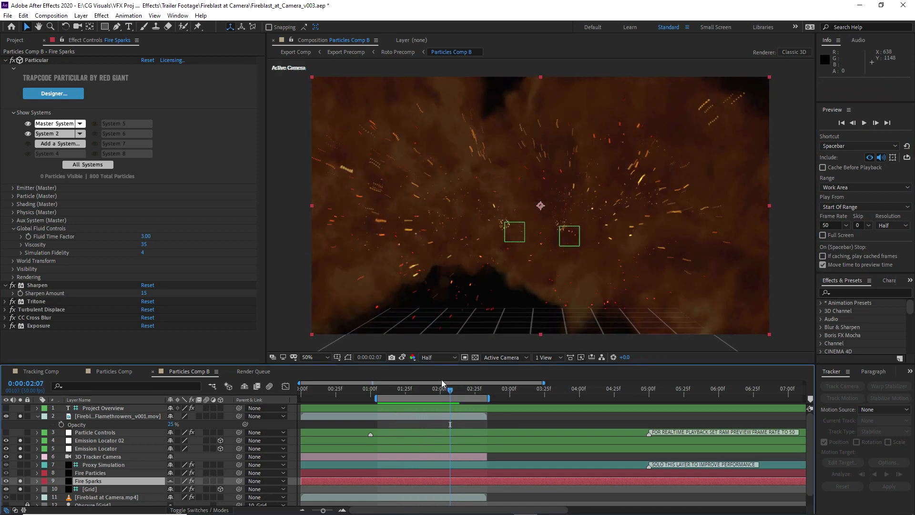
Set Force Region Size to 2000 in the Master System's fluid physics and inspect the sparks around 0:00:02:06
{"action": "left_click", "coordinate": [14, 212]}
{"action": "left_click", "coordinate": [147, 277]}
{"action": "type", "text": "2000"}
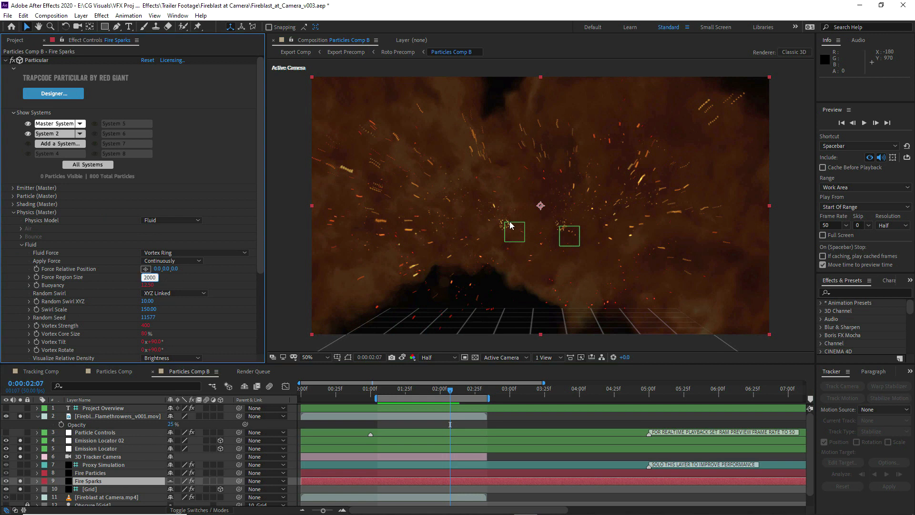
{"action": "key", "text": "Return"}
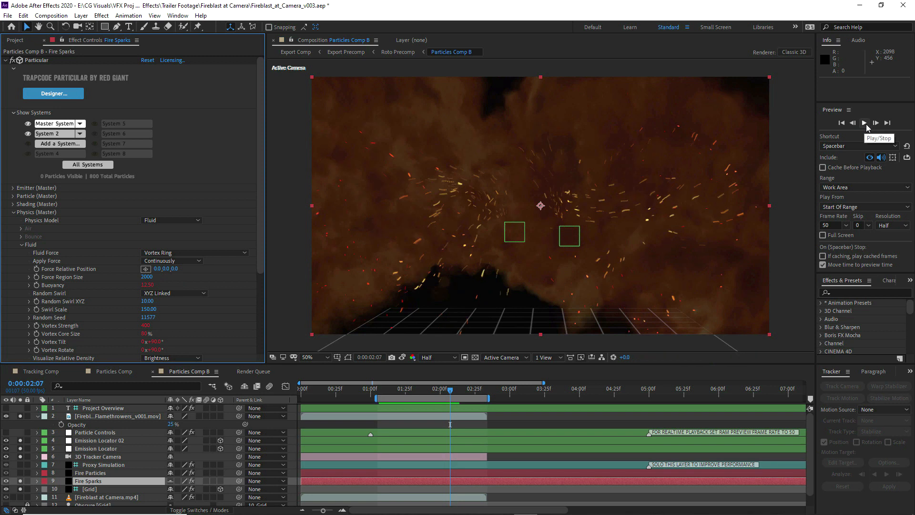
{"action": "left_click", "coordinate": [865, 124]}
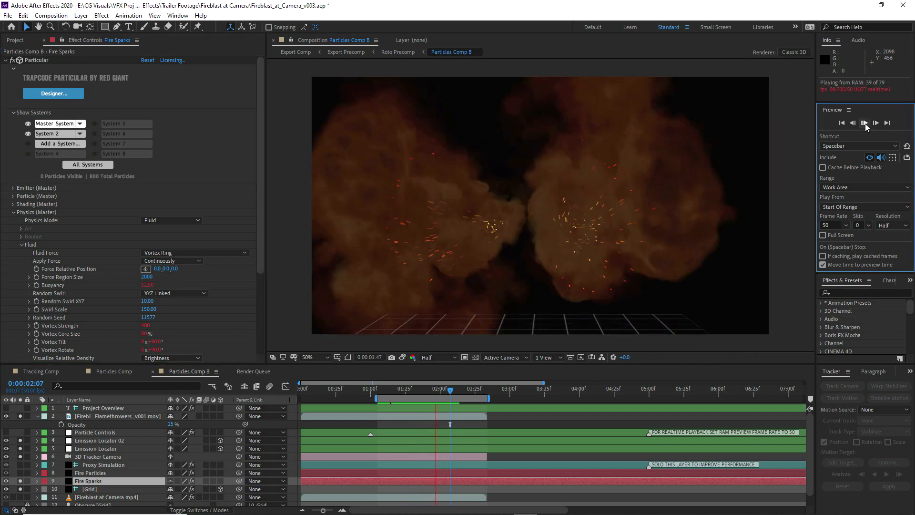
{"action": "key", "text": "space"}
{"action": "left_click_drag", "start_coordinate": [434, 394], "coordinate": [448, 397]}
{"action": "key", "text": "period"}
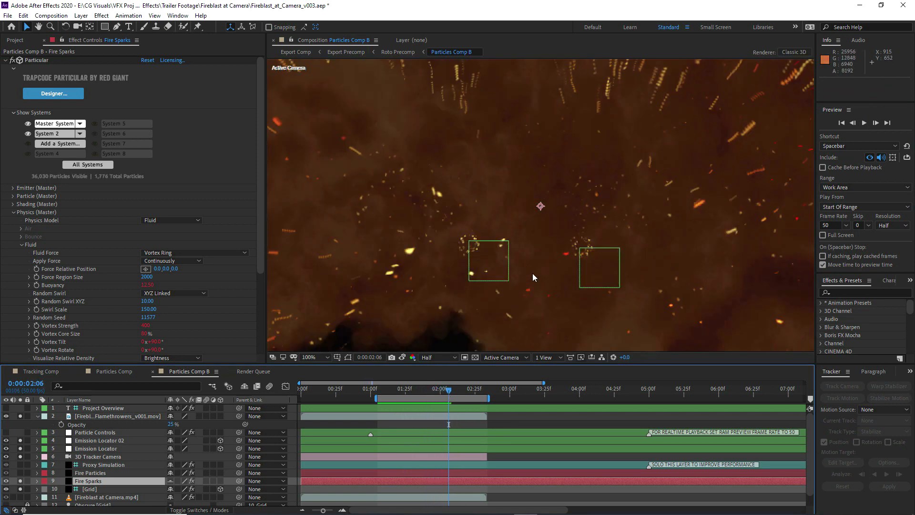
{"action": "key", "text": "comma"}
Purge the image cache memory and preview the sparks in Particles Comp B from 0:00:01:07
{"action": "left_click", "coordinate": [381, 392]}
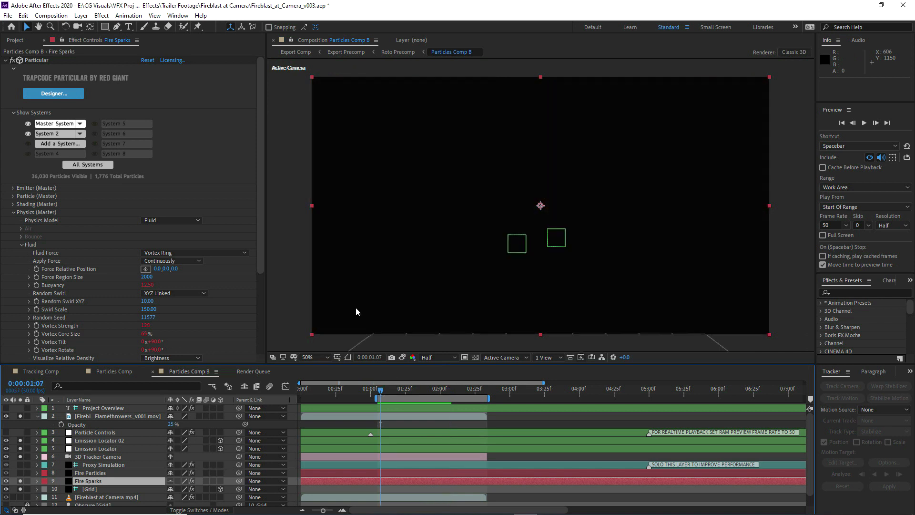
{"action": "left_click", "coordinate": [23, 15]}
{"action": "mouse_move", "coordinate": [50, 219]}
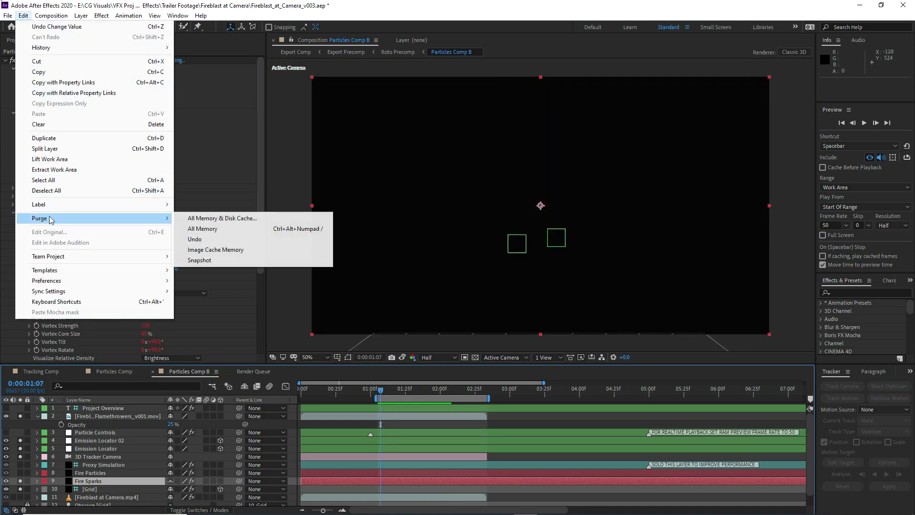
{"action": "left_click", "coordinate": [214, 251]}
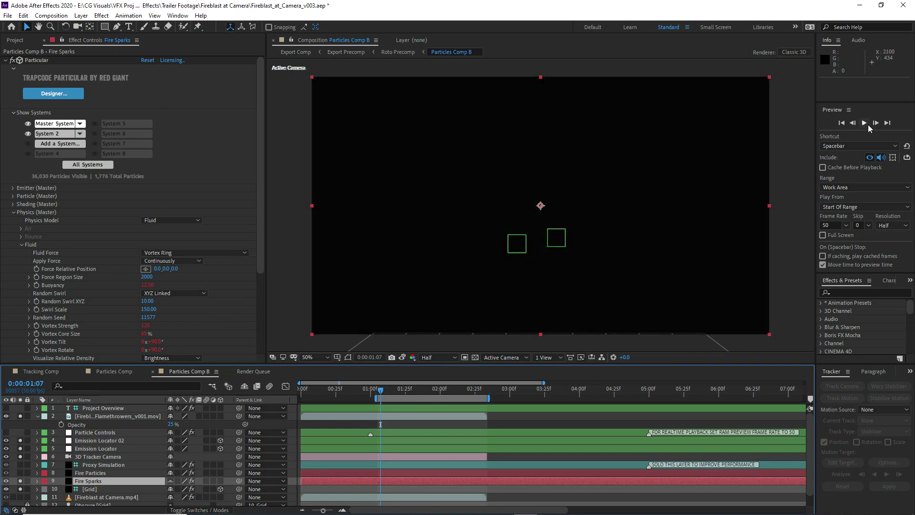
{"action": "left_click", "coordinate": [864, 122]}
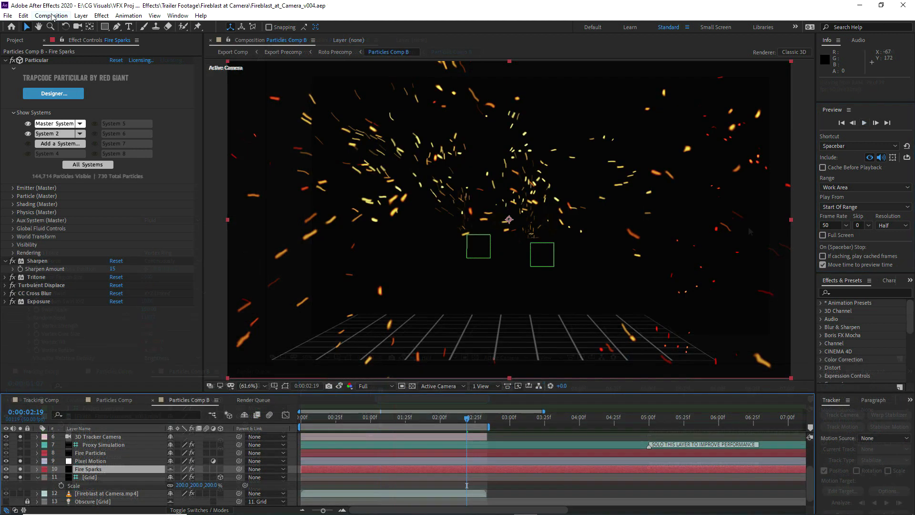
Add Particles Comp B to the render queue and remove the other queue entry
{"action": "left_click", "coordinate": [51, 15]}
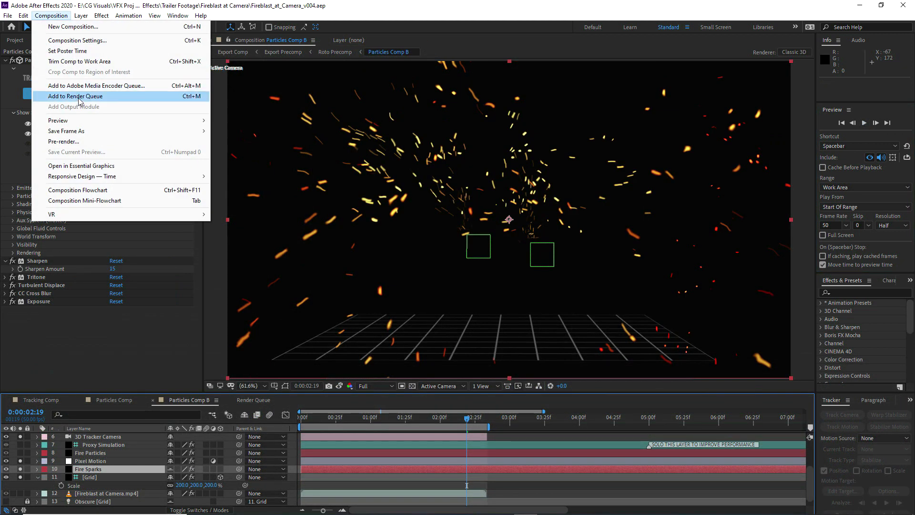
{"action": "left_click", "coordinate": [79, 97]}
{"action": "left_click", "coordinate": [85, 454]}
{"action": "key", "text": "Delete"}
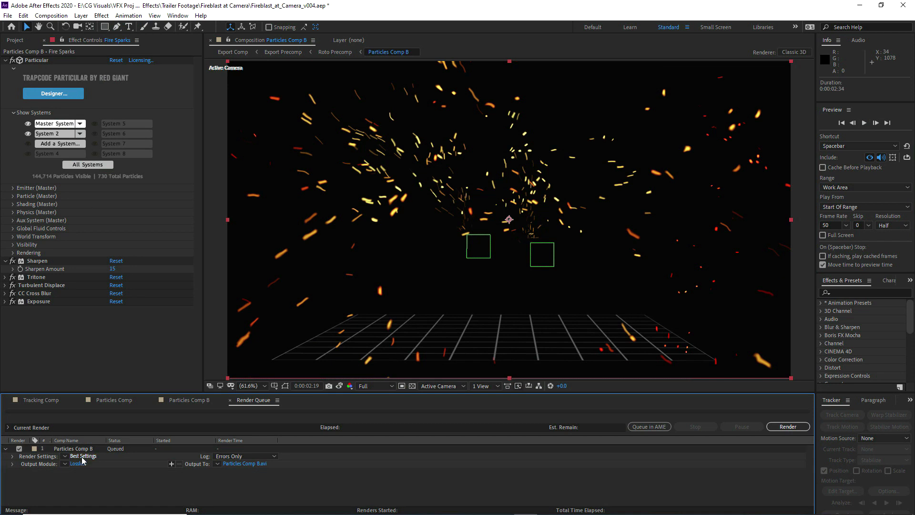
Configure the Particles Comp B output module as QuickTime Animation with RGB + Alpha channels and audio output off
{"action": "left_click", "coordinate": [78, 463]}
{"action": "left_click", "coordinate": [301, 116]}
{"action": "left_click", "coordinate": [281, 217]}
{"action": "left_click", "coordinate": [295, 159]}
{"action": "left_click", "coordinate": [276, 190]}
{"action": "left_click", "coordinate": [232, 329]}
{"action": "left_click", "coordinate": [233, 358]}
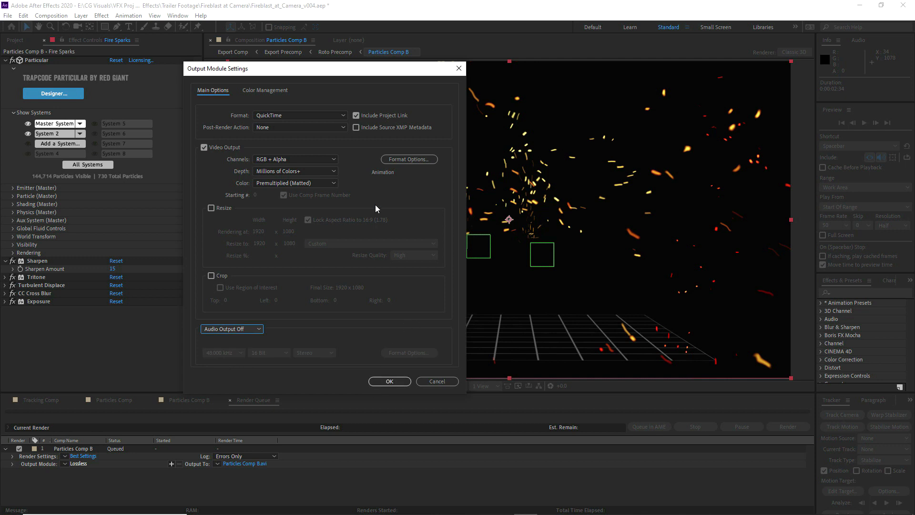
{"action": "left_click", "coordinate": [389, 381]}
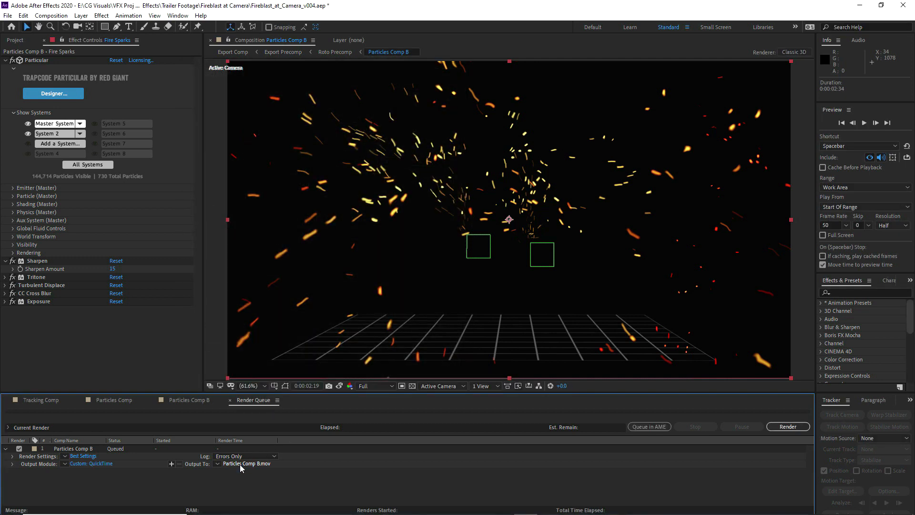
Name the output Fireblast_Camera_Duel_Embers_v001.mov in the Fireblast at Camera folder and start the render
{"action": "left_click", "coordinate": [244, 463]}
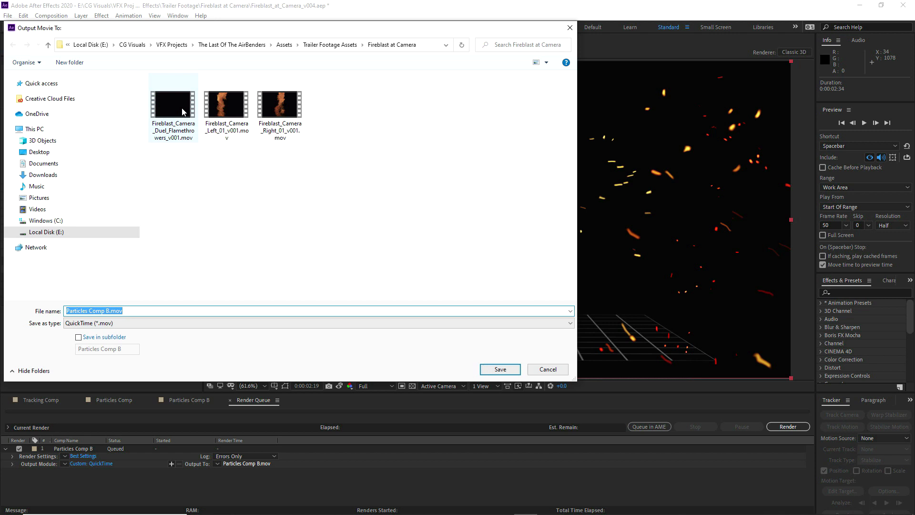
{"action": "left_click", "coordinate": [184, 107]}
{"action": "left_click_drag", "start_coordinate": [164, 311], "coordinate": [122, 317]}
{"action": "type", "text": "_Embers_v001"}
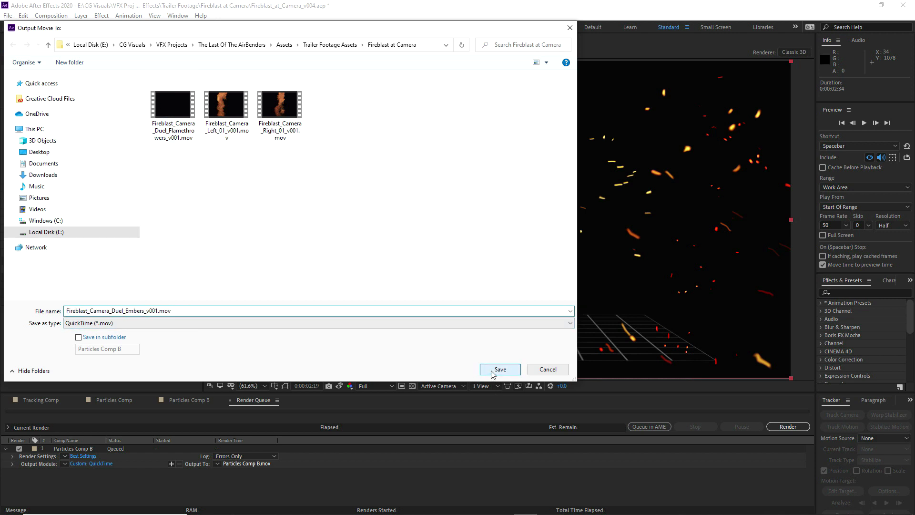
{"action": "left_click", "coordinate": [499, 369]}
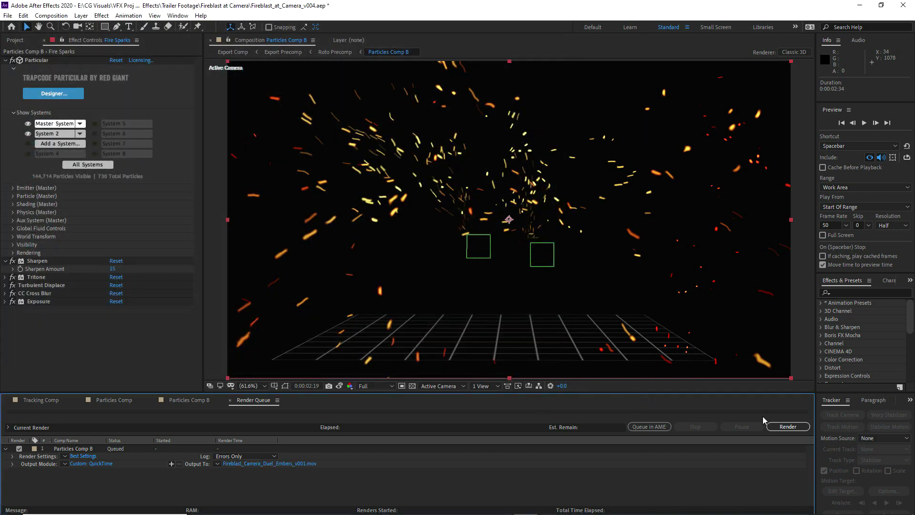
{"action": "left_click", "coordinate": [778, 427]}
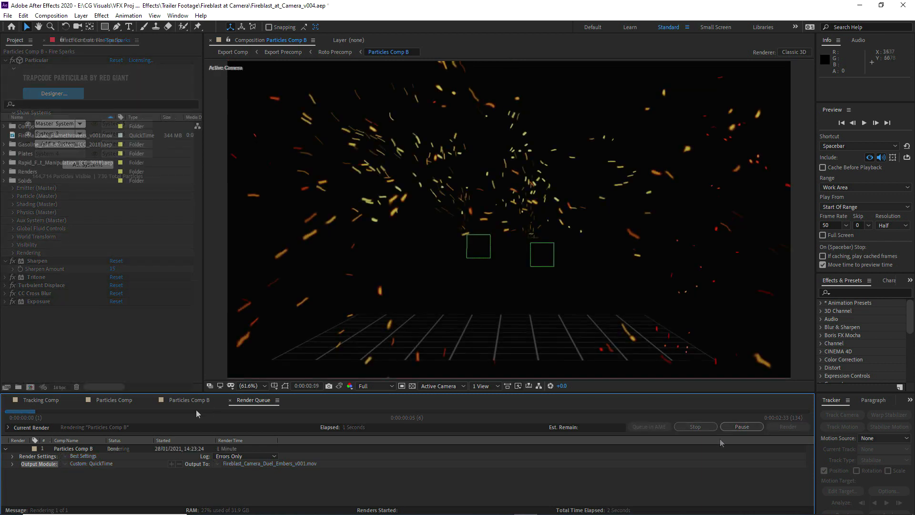
Import the rendered Fireblast_Camera_Duel_Embers_v001.mov into the project
{"action": "left_click", "coordinate": [87, 450]}
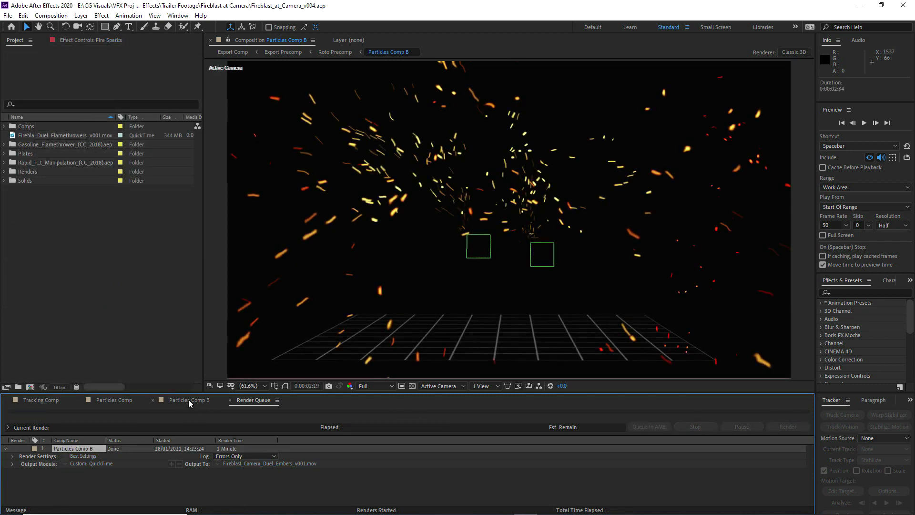
{"action": "left_click", "coordinate": [189, 401]}
{"action": "right_click", "coordinate": [55, 246]}
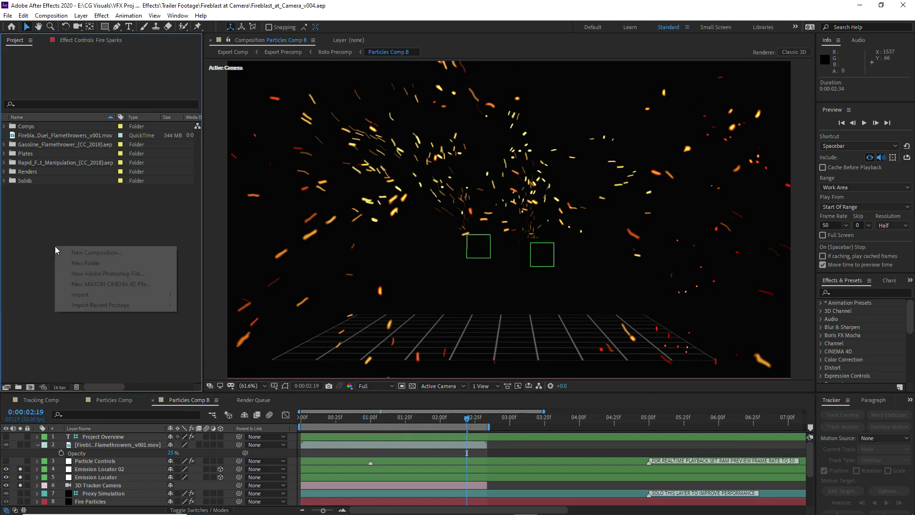
{"action": "mouse_move", "coordinate": [102, 297]}
{"action": "left_click", "coordinate": [210, 294]}
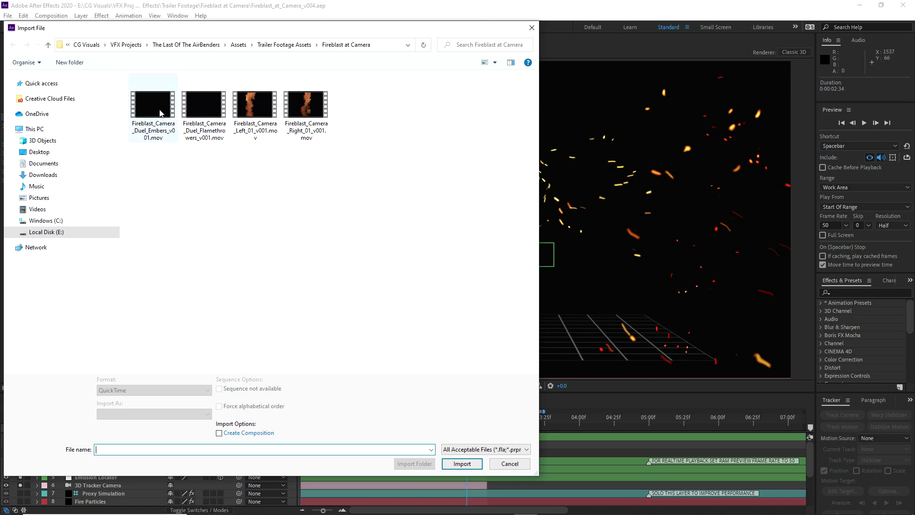
{"action": "left_click", "coordinate": [160, 114]}
{"action": "left_click", "coordinate": [454, 464]}
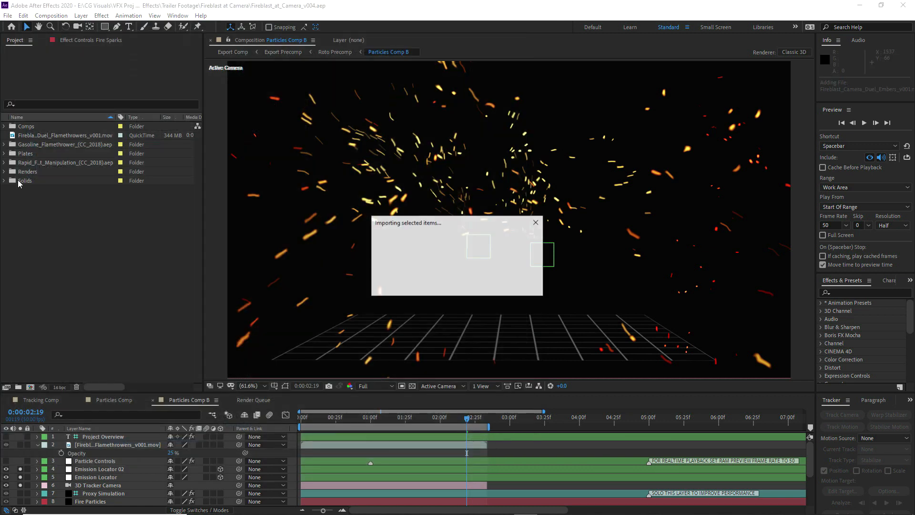
Place the Duel Flamethrowers and Duel Embers renders into Particles Comp, just above the Fireblast_Camera_Right layer
{"action": "left_click", "coordinate": [117, 399]}
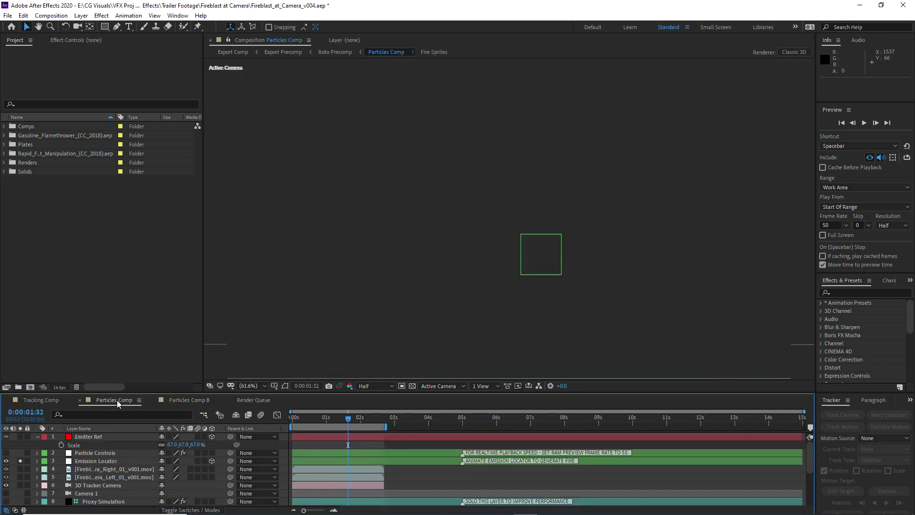
{"action": "scroll", "coordinate": [58, 465], "scroll_direction": "down", "scroll_amount": 3}
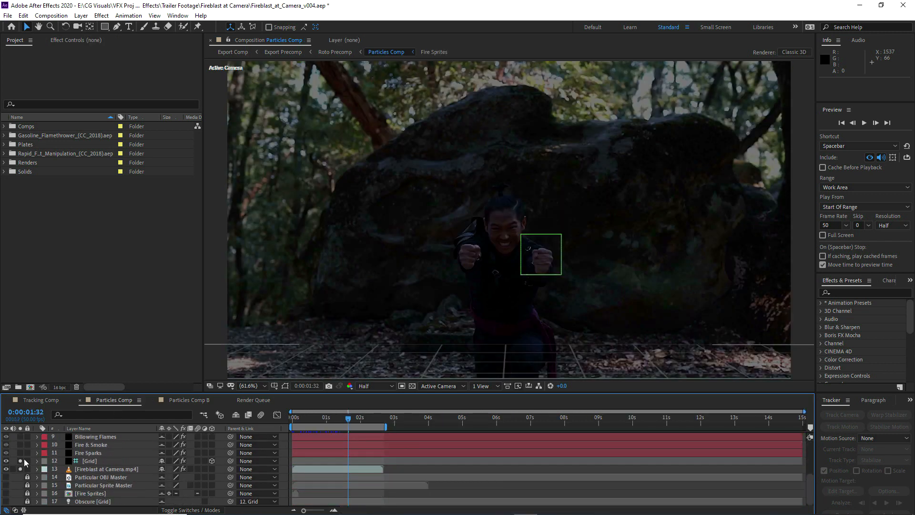
{"action": "scroll", "coordinate": [28, 461], "scroll_direction": "up", "scroll_amount": 4}
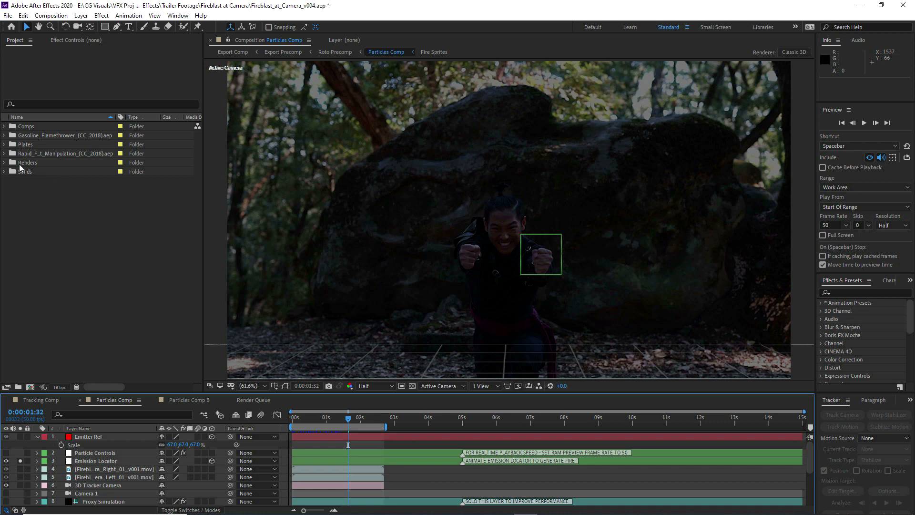
{"action": "left_click", "coordinate": [4, 162]}
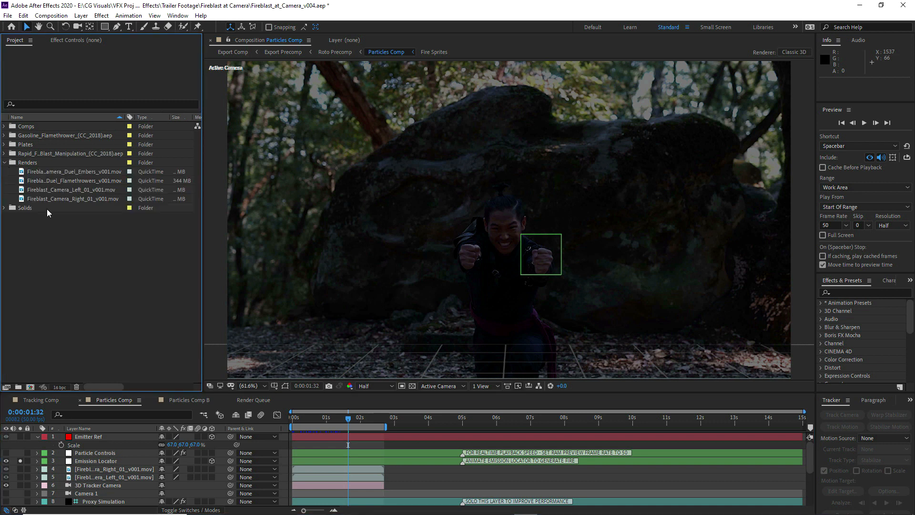
{"action": "left_click", "coordinate": [66, 184]}
{"action": "left_click", "coordinate": [55, 174], "text": "ctrl"}
{"action": "left_click_drag", "start_coordinate": [55, 174], "coordinate": [133, 467]}
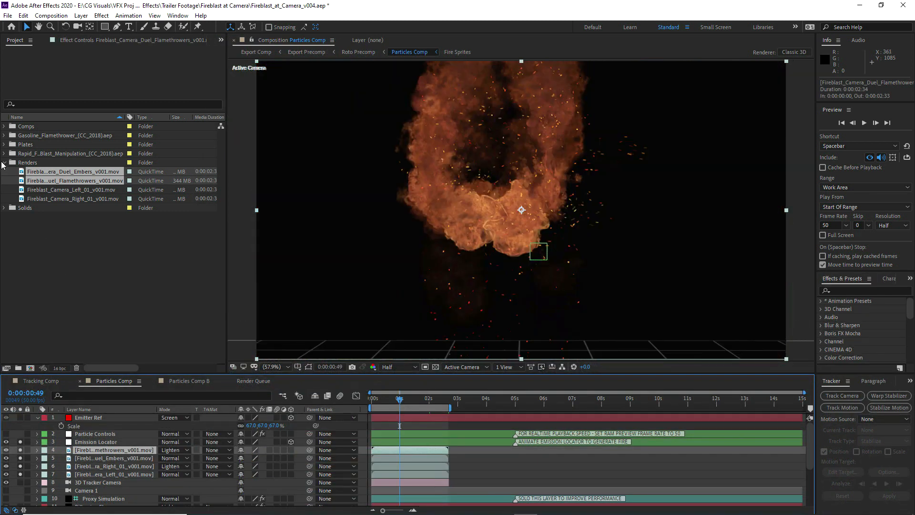
Open Export Comp from the Rapid Fire Blast Manipulation comps and move its timeline directly after Tracking Comp
{"action": "left_click", "coordinate": [4, 163]}
{"action": "left_click", "coordinate": [4, 154]}
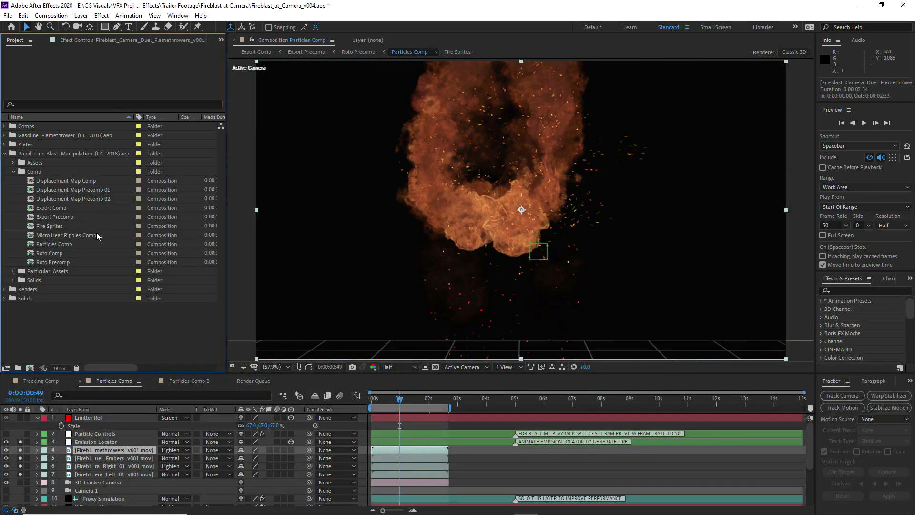
{"action": "double_click", "coordinate": [56, 211]}
{"action": "left_click_drag", "start_coordinate": [320, 385], "coordinate": [97, 385]}
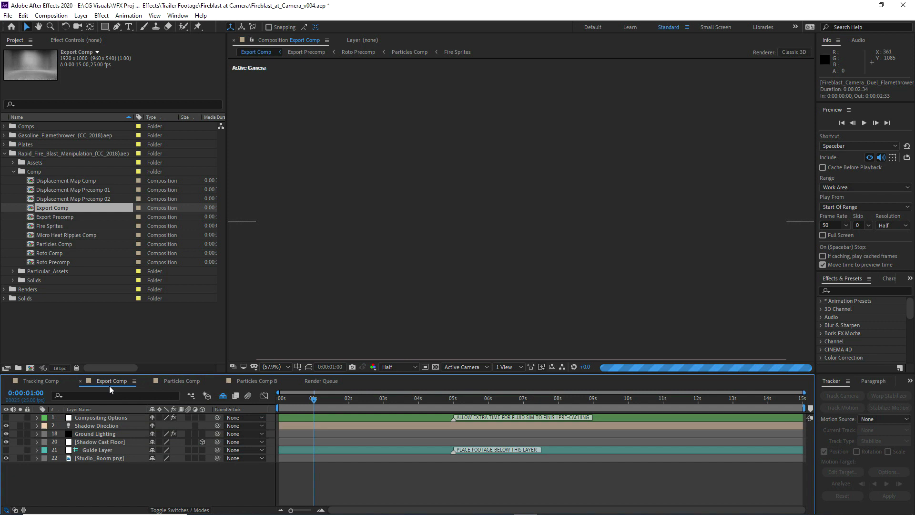
Close the Particles Comp B timeline and review the layers in Particles Comp
{"action": "left_click", "coordinate": [173, 384]}
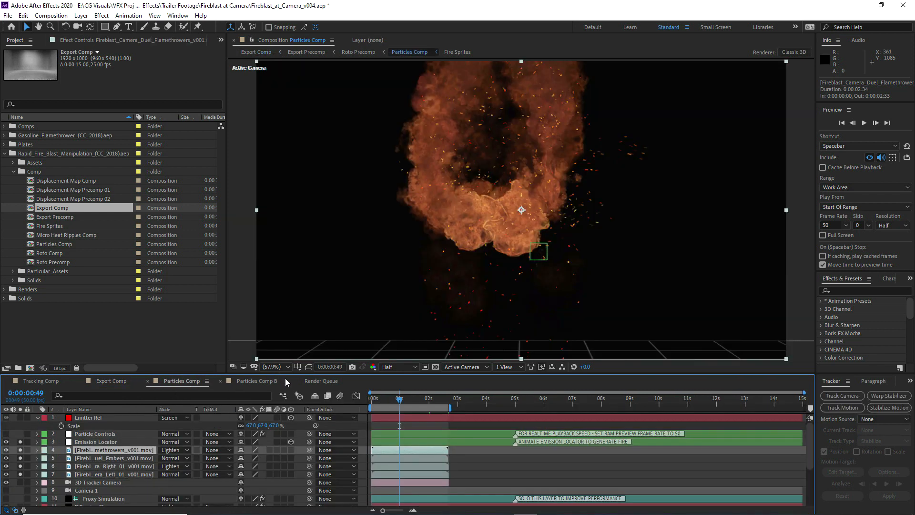
{"action": "left_click", "coordinate": [257, 380]}
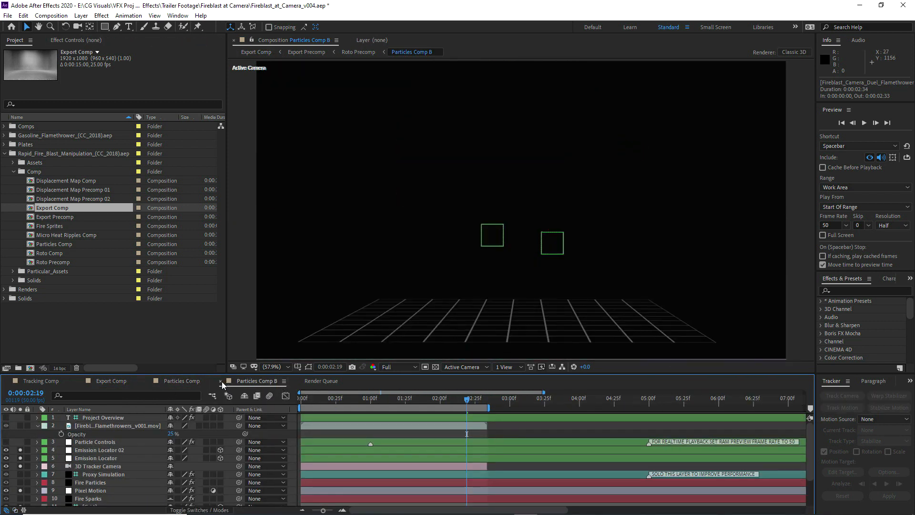
{"action": "left_click", "coordinate": [221, 381]}
{"action": "scroll", "coordinate": [99, 467], "scroll_direction": "down", "scroll_amount": 3}
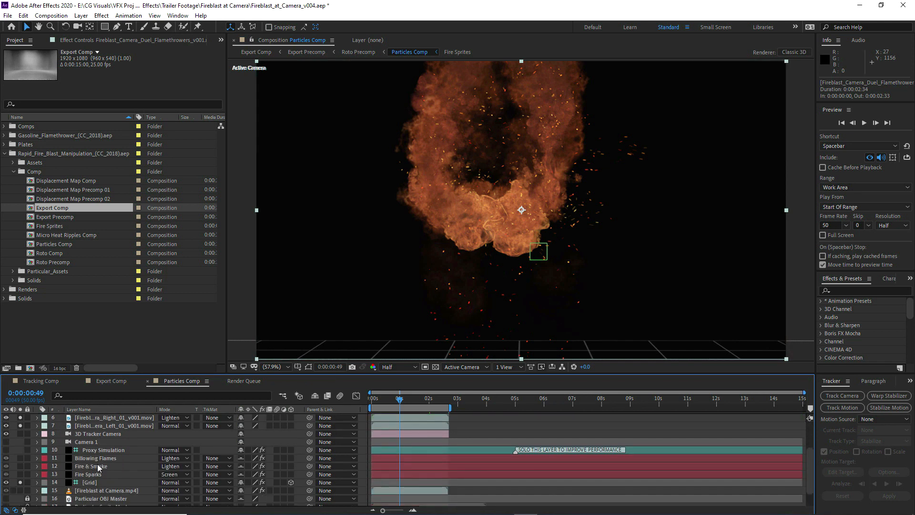
{"action": "scroll", "coordinate": [94, 465], "scroll_direction": "up", "scroll_amount": 3}
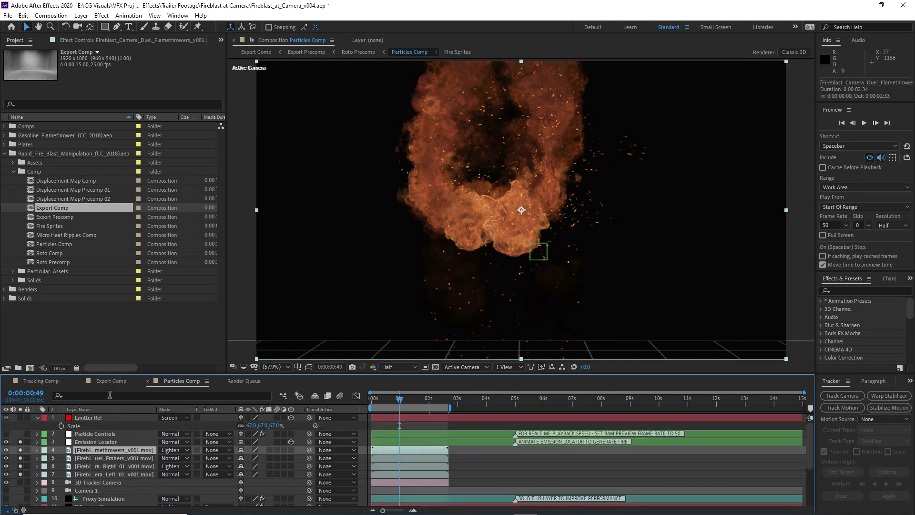
Copy Fireblast at Camera.mp4 from Tracking Comp into Export Comp and place it directly below the Guide Layer
{"action": "left_click", "coordinate": [42, 380]}
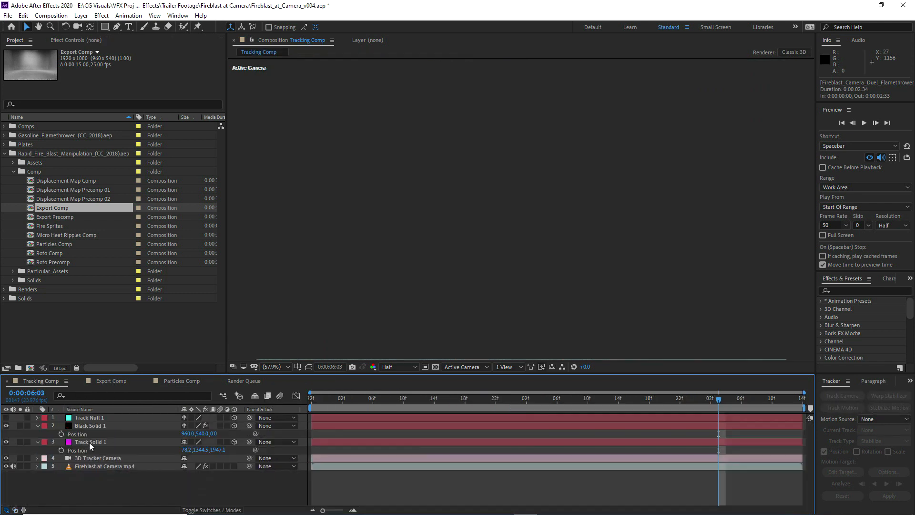
{"action": "left_click", "coordinate": [85, 465]}
{"action": "left_click", "coordinate": [115, 383]}
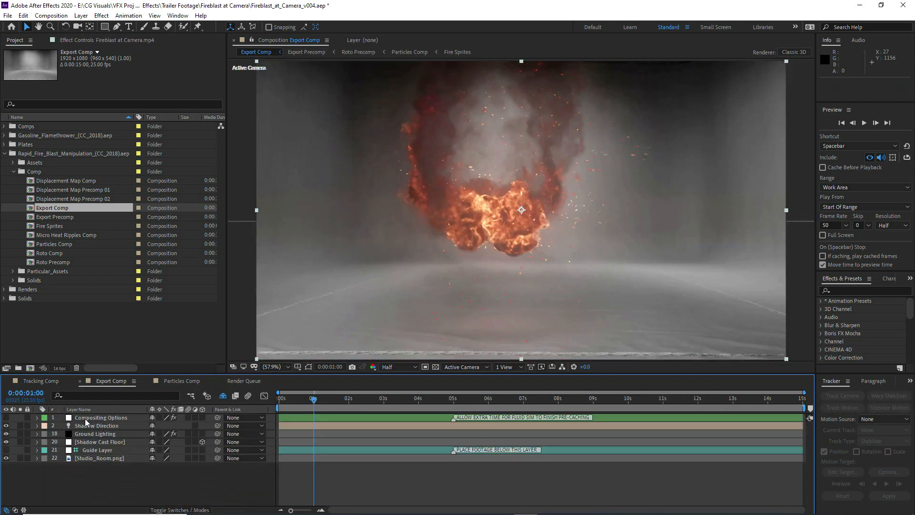
{"action": "key", "text": "ctrl+v"}
{"action": "left_click_drag", "start_coordinate": [85, 420], "coordinate": [90, 461]}
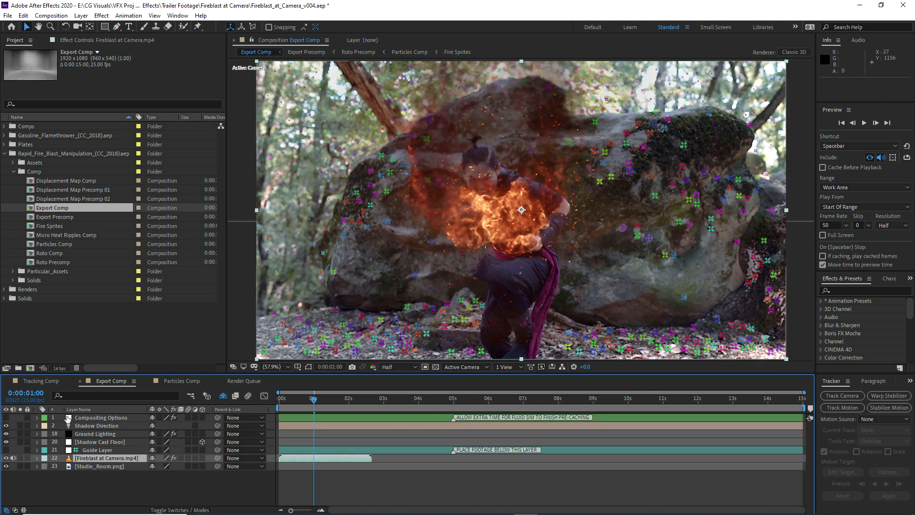
Turn off Render Track Points in the 3D Camera Tracker on Export Comp's Fireblast at Camera footage
{"action": "left_click", "coordinate": [106, 40]}
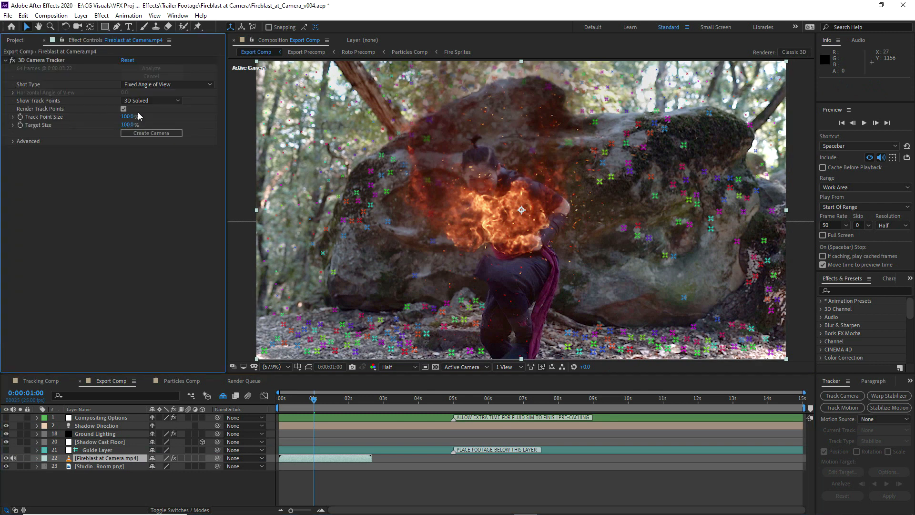
{"action": "left_click", "coordinate": [124, 109]}
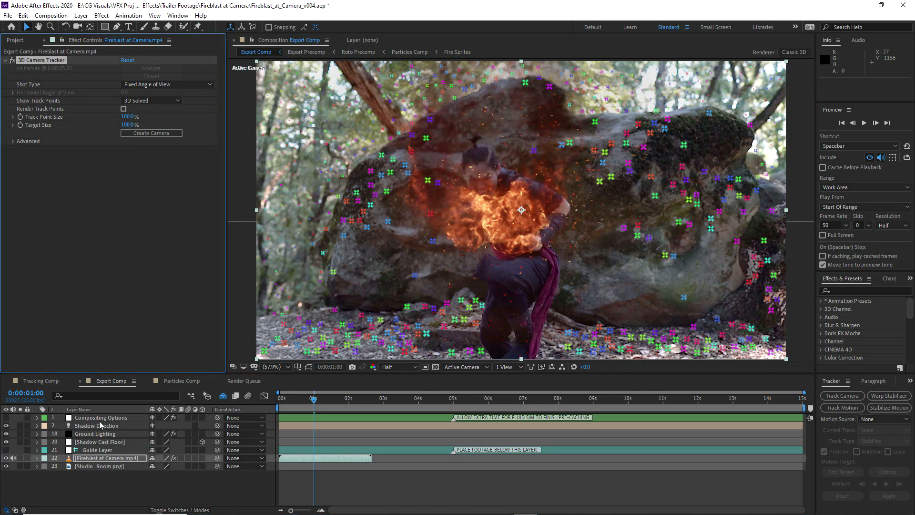
{"action": "left_click", "coordinate": [56, 471]}
{"action": "left_click", "coordinate": [105, 459]}
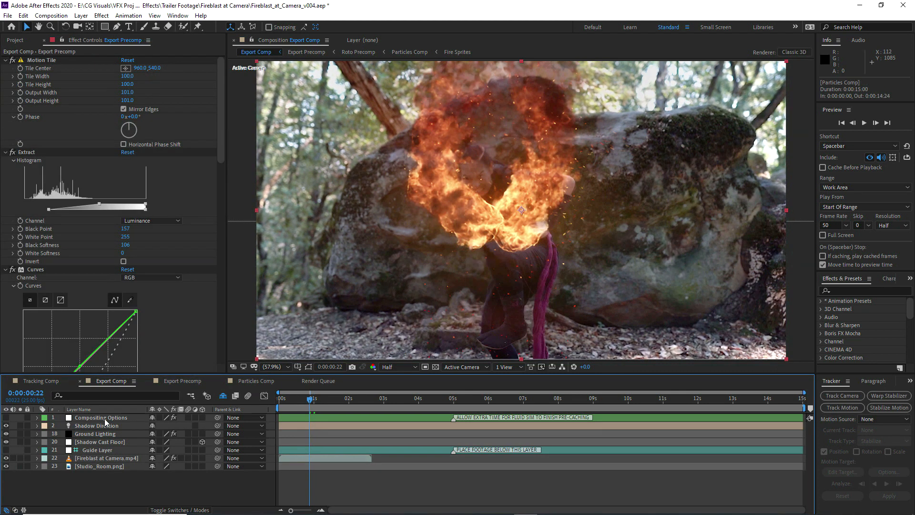
Open Core Glow Threshold in the Compositing Options layer's controls and give the composition viewer more height
{"action": "left_click", "coordinate": [105, 418]}
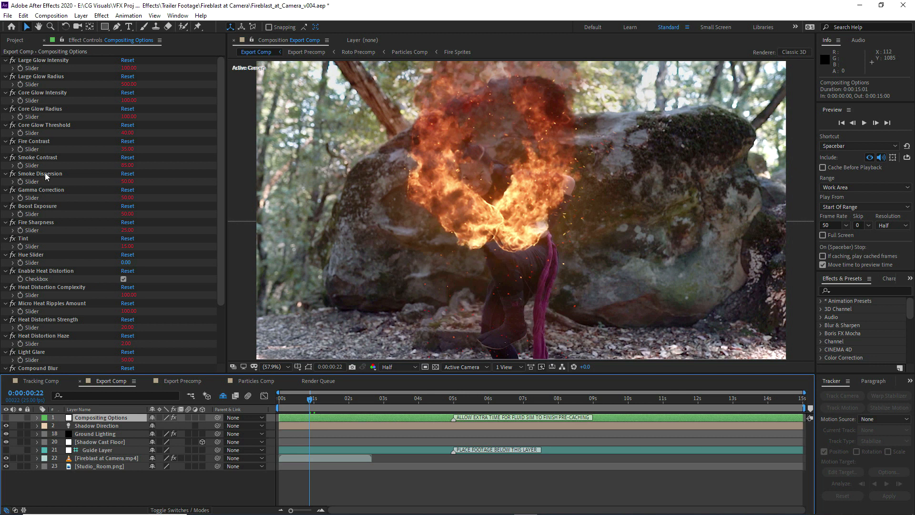
{"action": "left_click", "coordinate": [128, 133]}
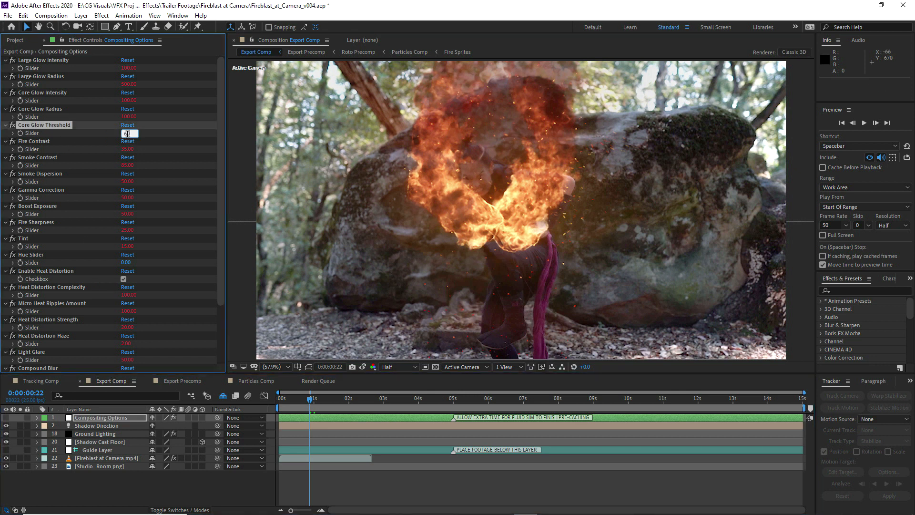
{"action": "key", "text": "Return"}
{"action": "left_click_drag", "start_coordinate": [220, 382], "coordinate": [217, 390]}
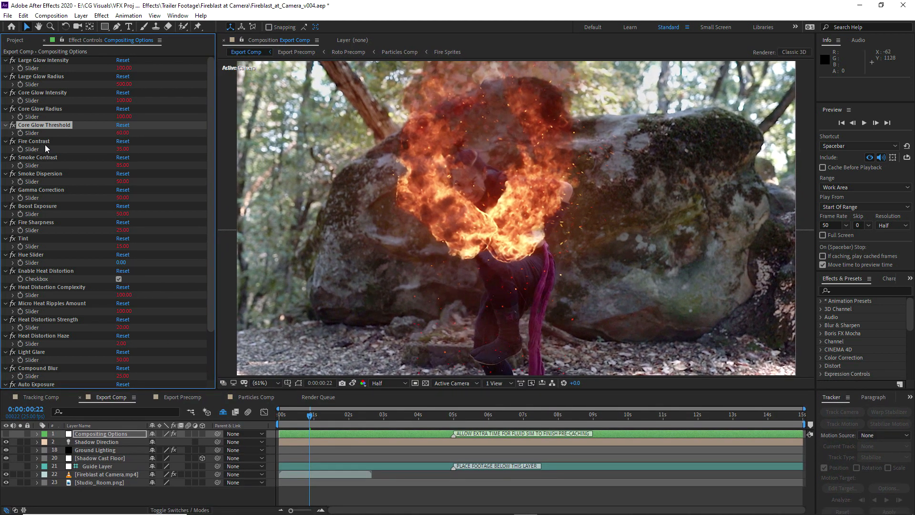
Set Fire Contrast to 25 and, after trying 65, set Smoke Contrast to 75 in Compositing Options
{"action": "left_click", "coordinate": [122, 149]}
{"action": "type", "text": "25"}
{"action": "key", "text": "Return"}
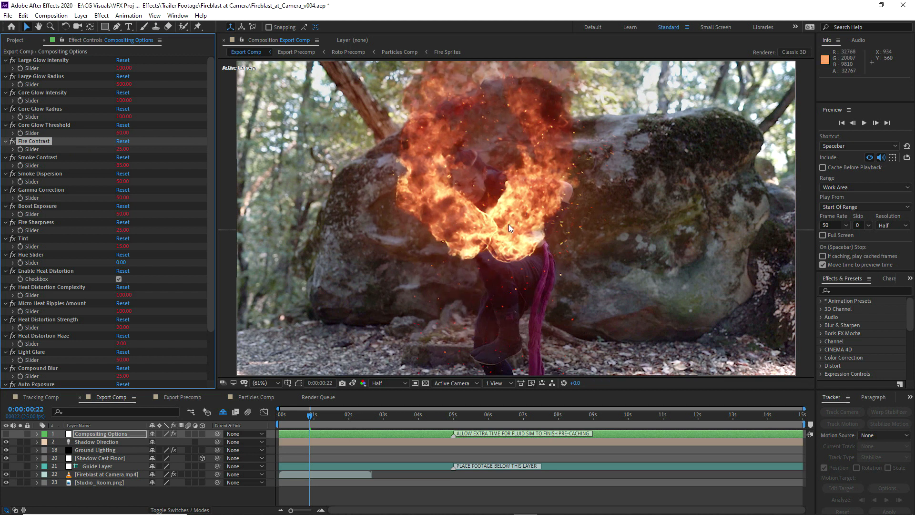
{"action": "left_click", "coordinate": [123, 164]}
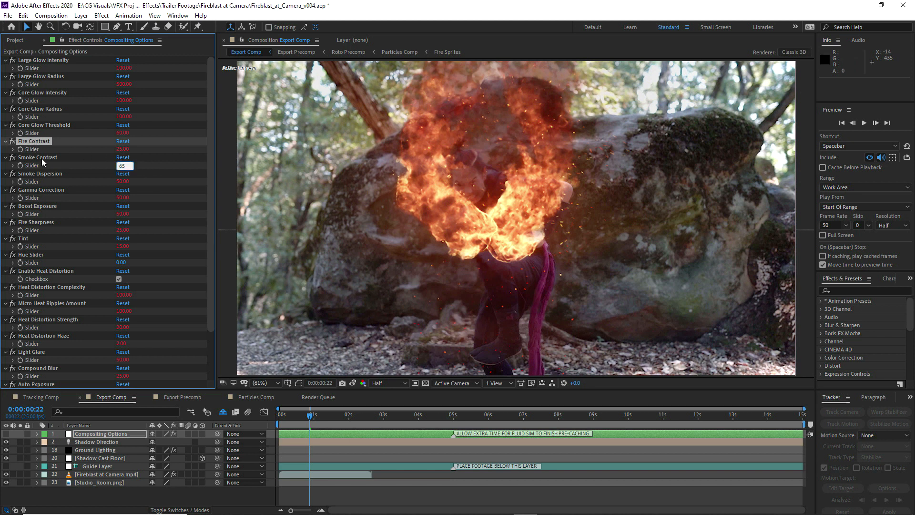
{"action": "key", "text": "Return"}
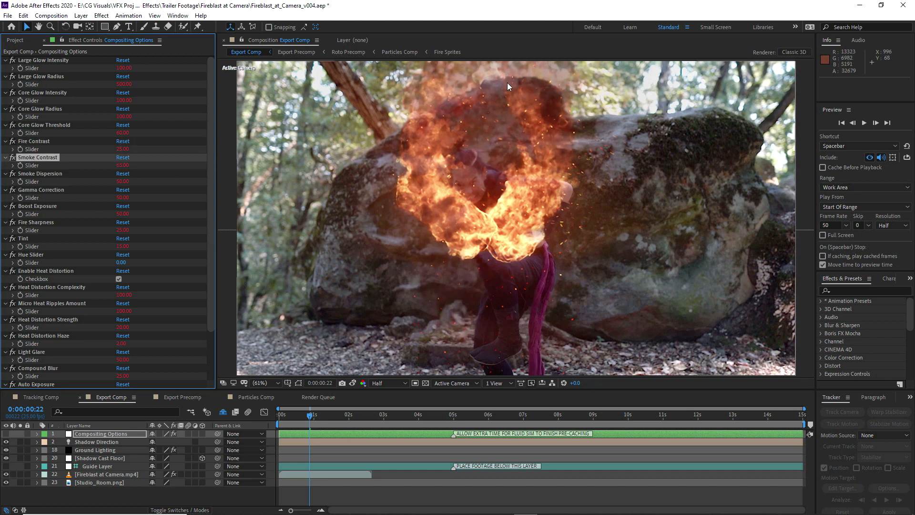
{"action": "left_click", "coordinate": [123, 165]}
{"action": "type", "text": "75"}
{"action": "key", "text": "Return"}
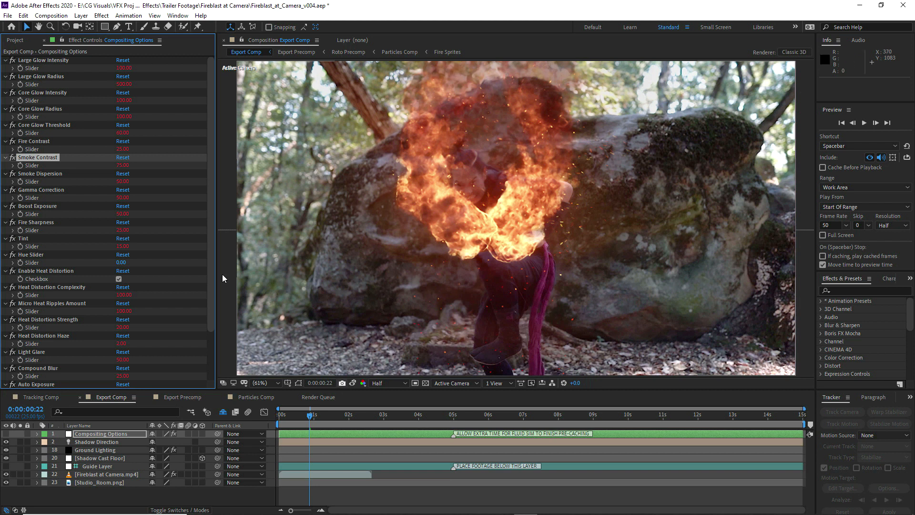
Set Gamma Correction to 75 and compare the result with a snapshot of the previous look
{"action": "left_click", "coordinate": [45, 173]}
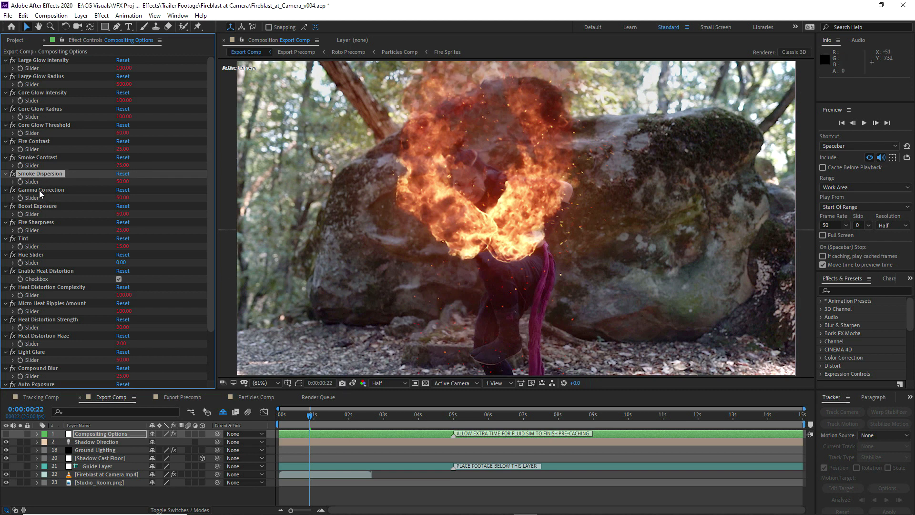
{"action": "left_click", "coordinate": [39, 190]}
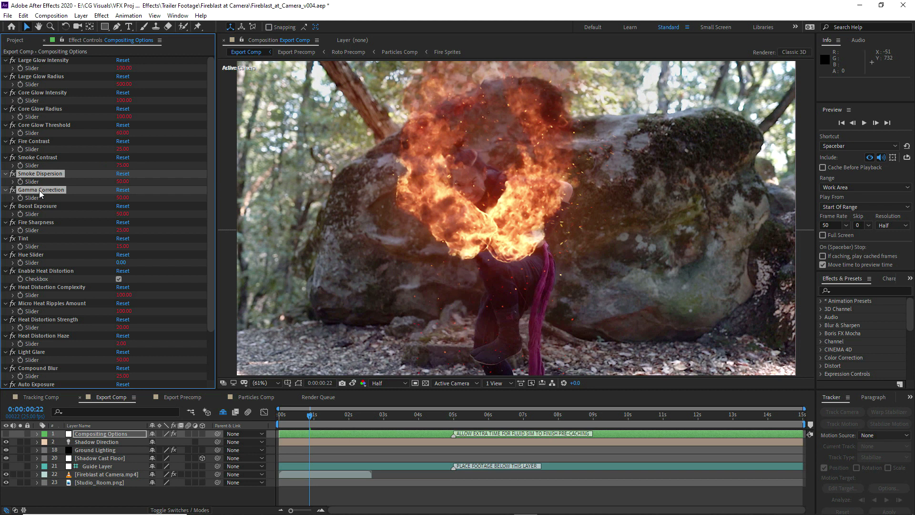
{"action": "type", "text": "75"}
{"action": "key", "text": "Return"}
{"action": "left_click", "coordinate": [353, 384]}
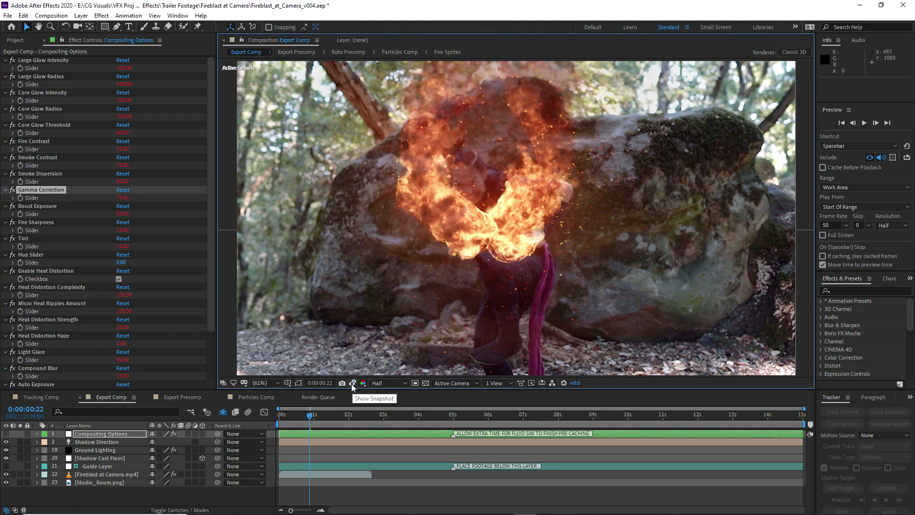
Set Fire Sharpness to 35 in the Compositing Options controls
{"action": "left_click", "coordinate": [43, 207]}
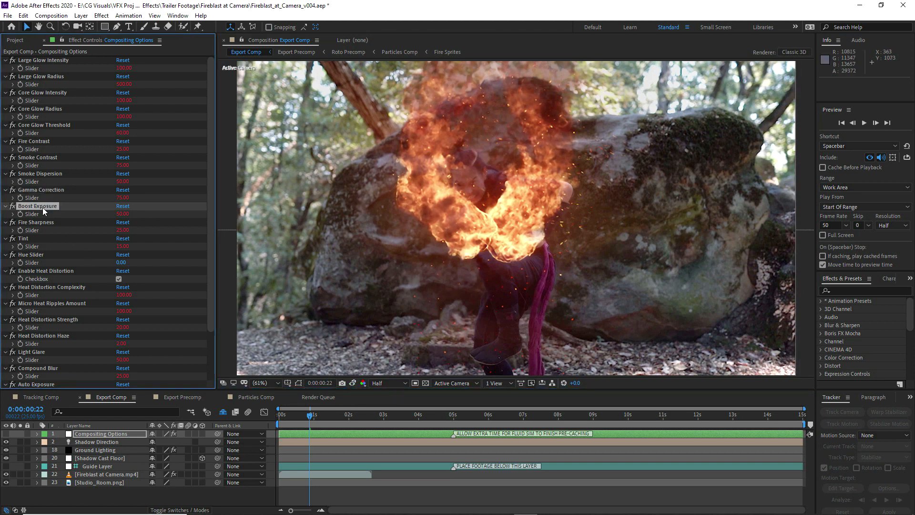
{"action": "left_click", "coordinate": [38, 222]}
{"action": "key", "text": "Tab"}
{"action": "type", "text": "35"}
{"action": "key", "text": "Return"}
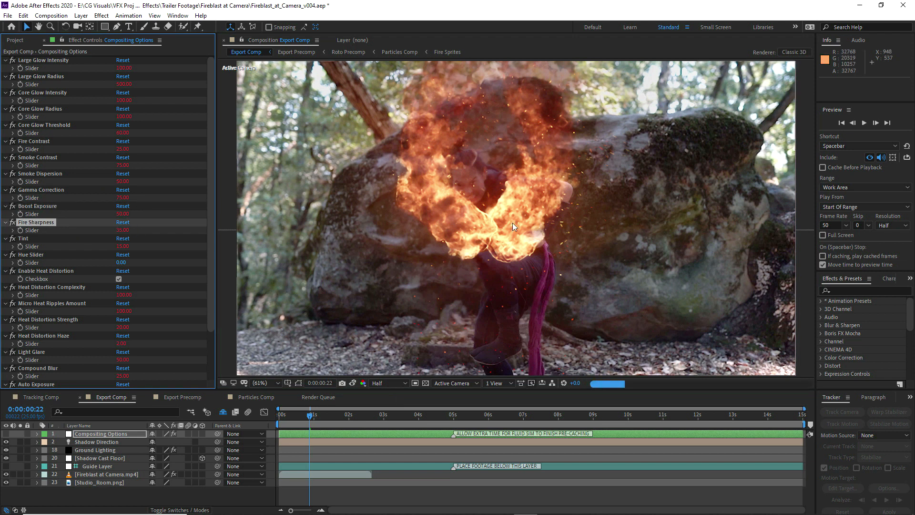
Set Heat Distortion Strength to 25 and Heat Distortion Haze to 3 in Compositing Options
{"action": "scroll", "coordinate": [93, 247], "scroll_direction": "down", "scroll_amount": 3}
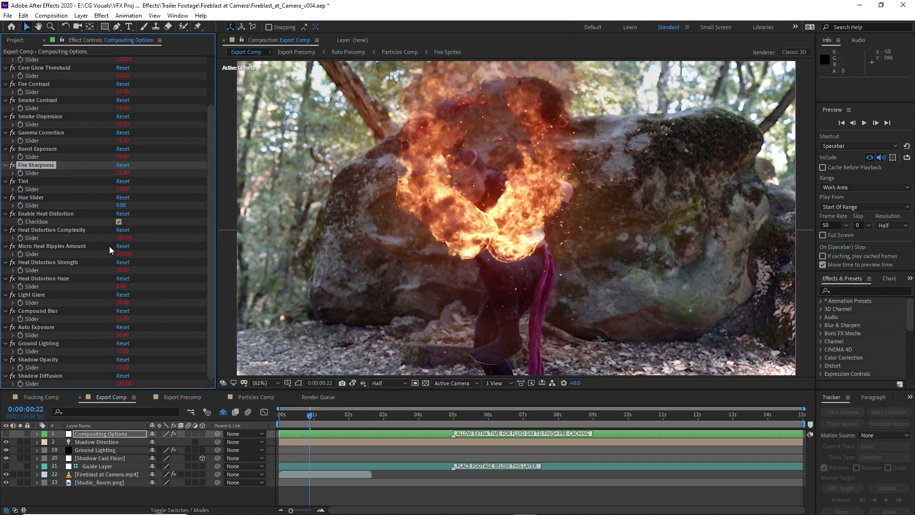
{"action": "left_click", "coordinate": [51, 230]}
{"action": "left_click", "coordinate": [56, 262]}
{"action": "key", "text": "Tab"}
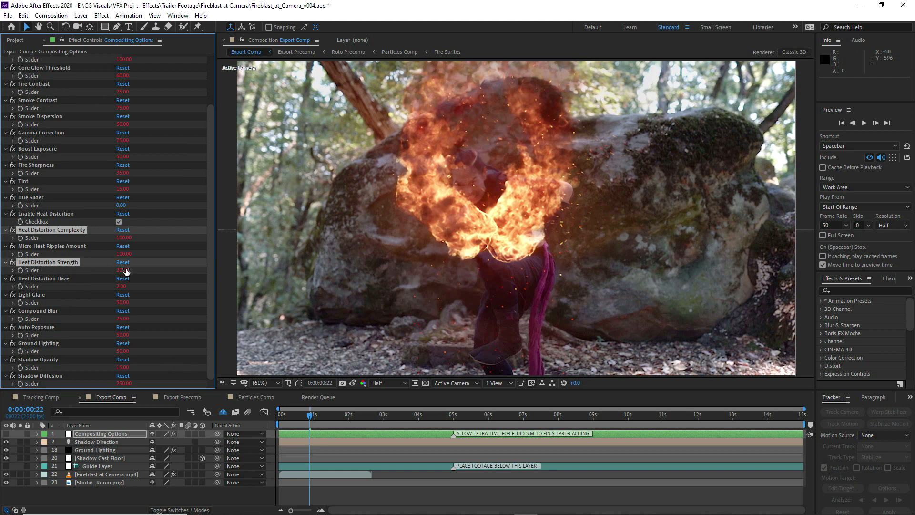
{"action": "type", "text": "25"}
{"action": "left_click", "coordinate": [54, 279]}
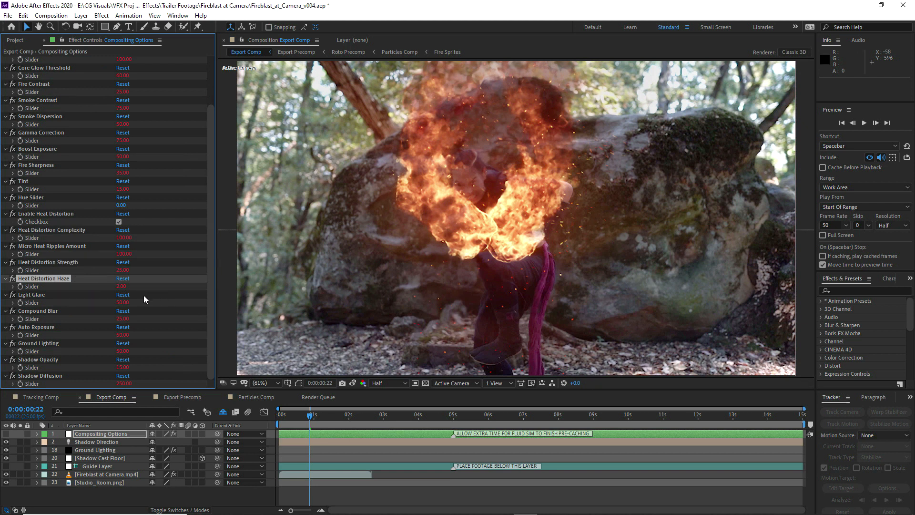
{"action": "left_click", "coordinate": [122, 287]}
{"action": "key", "text": "Return"}
Examine the heat distortion above the flames close up, comparing it with a snapshot, and return to the full frame
{"action": "key", "text": "slash"}
{"action": "scroll", "coordinate": [471, 130], "scroll_direction": "up", "scroll_amount": 1}
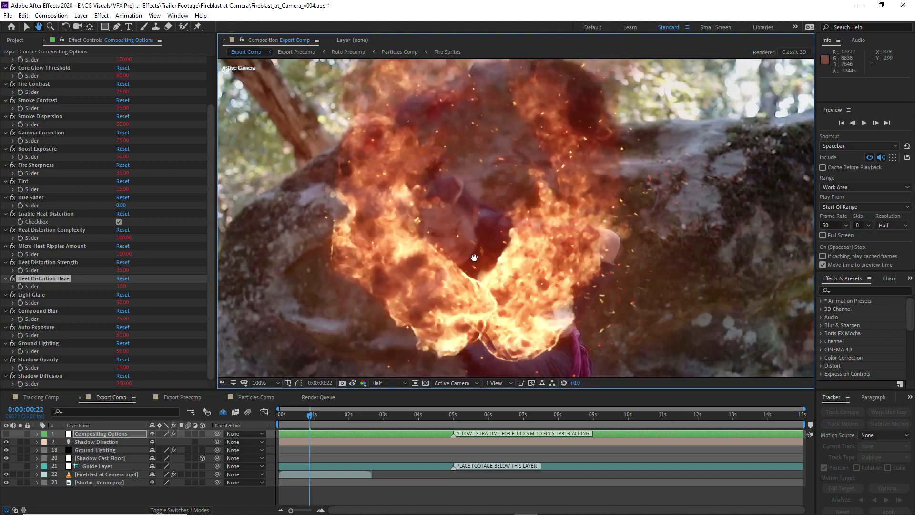
{"action": "scroll", "coordinate": [376, 345], "scroll_direction": "down", "scroll_amount": 1}
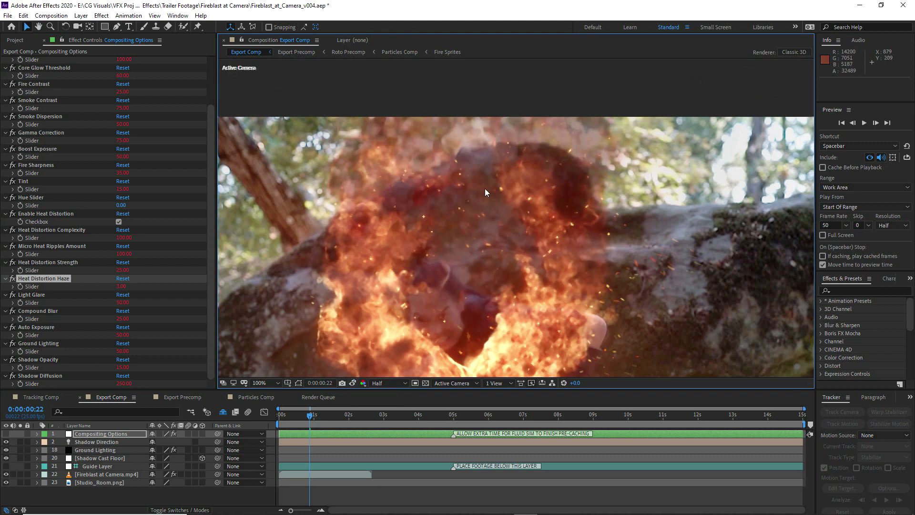
{"action": "scroll", "coordinate": [399, 142], "scroll_direction": "up", "scroll_amount": 1}
{"action": "left_click_drag", "start_coordinate": [399, 142], "coordinate": [465, 266]}
{"action": "left_click", "coordinate": [342, 383]}
{"action": "left_click", "coordinate": [352, 383]}
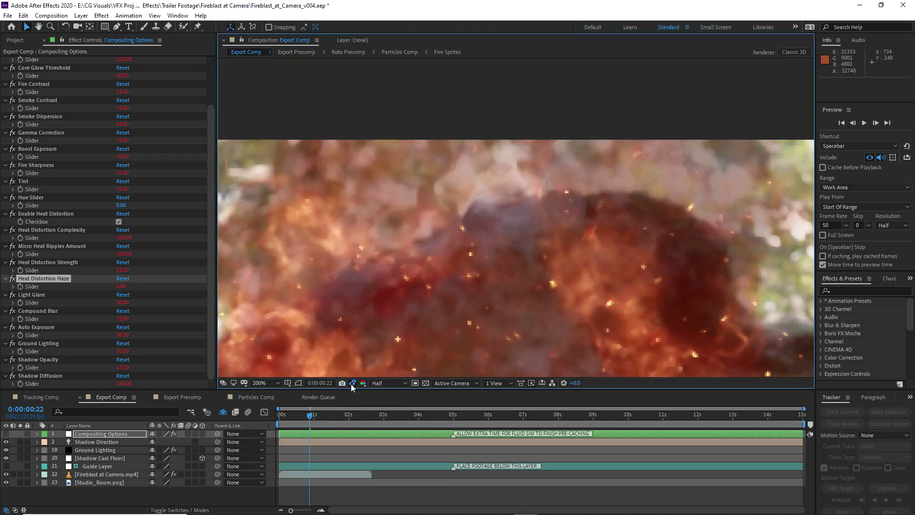
{"action": "left_click", "coordinate": [265, 384]}
{"action": "left_click", "coordinate": [270, 210]}
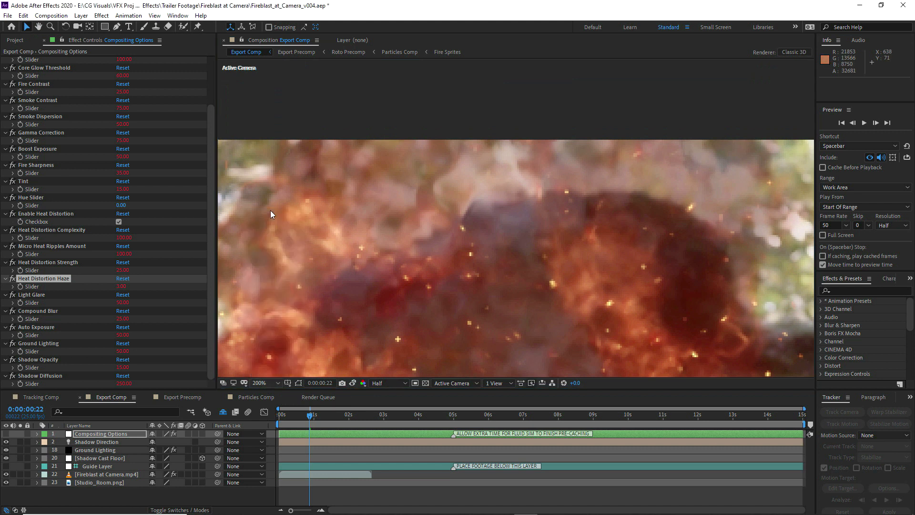
Set Shadow Opacity and Ground Lighting to 0 and compare the frame with the snapshot
{"action": "left_click", "coordinate": [49, 342]}
{"action": "left_click", "coordinate": [123, 359]}
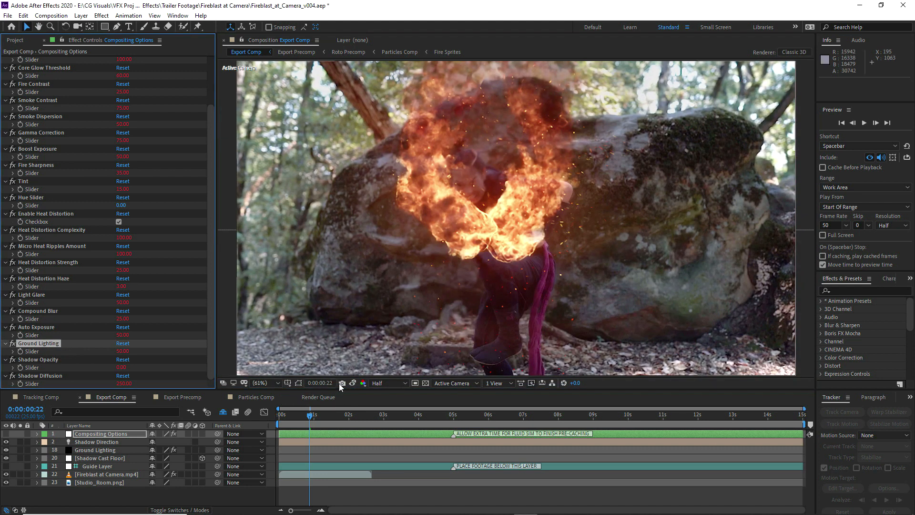
{"action": "left_click", "coordinate": [123, 343]}
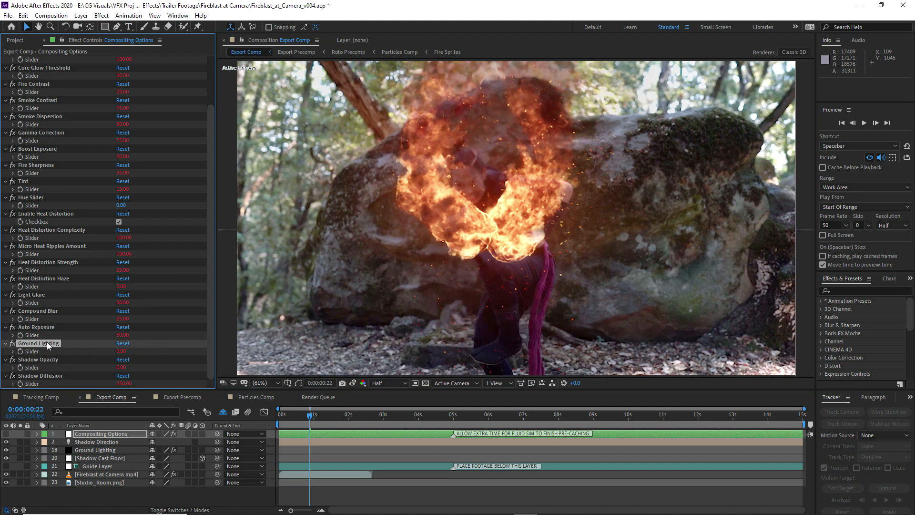
{"action": "left_click", "coordinate": [352, 383]}
{"action": "left_click", "coordinate": [352, 383]}
Reposition the CC Power Pin corners of the Ground Lighting layer, spreading the near-ground pins wider and lower over the forest floor
{"action": "left_click", "coordinate": [97, 449]}
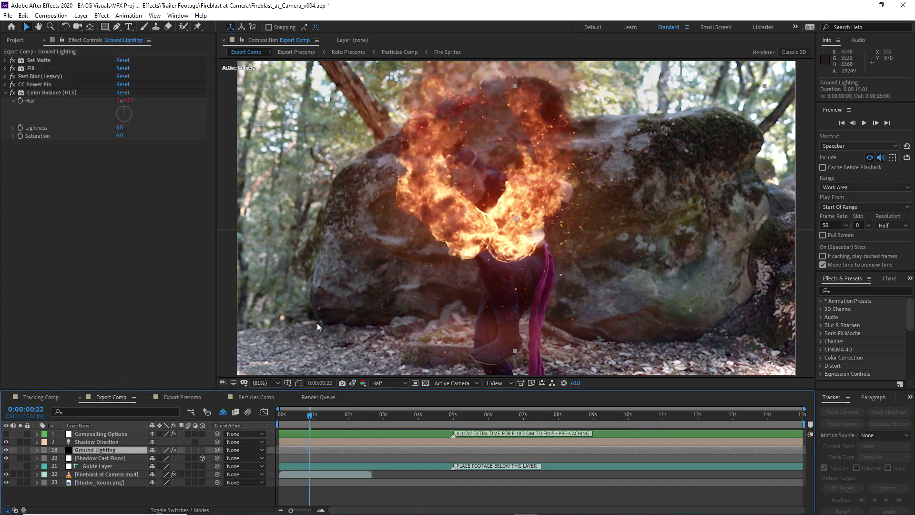
{"action": "left_click", "coordinate": [35, 84]}
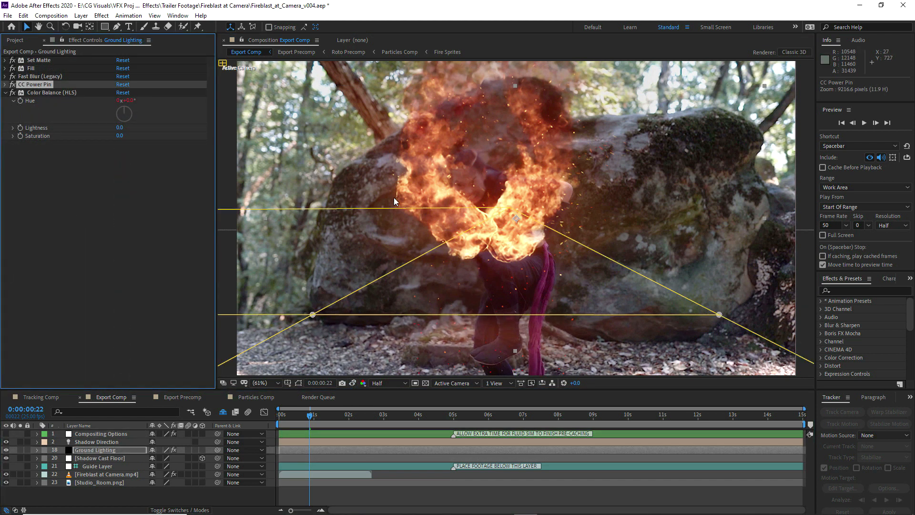
{"action": "scroll", "coordinate": [470, 259], "scroll_direction": "down", "scroll_amount": 1}
{"action": "left_click_drag", "start_coordinate": [470, 258], "coordinate": [454, 167]}
{"action": "left_click_drag", "start_coordinate": [416, 209], "coordinate": [455, 237]}
{"action": "left_click_drag", "start_coordinate": [458, 248], "coordinate": [516, 218]}
{"action": "key", "text": "ctrl+z"}
{"action": "left_click_drag", "start_coordinate": [473, 314], "coordinate": [411, 343]}
{"action": "left_click_drag", "start_coordinate": [469, 274], "coordinate": [499, 345]}
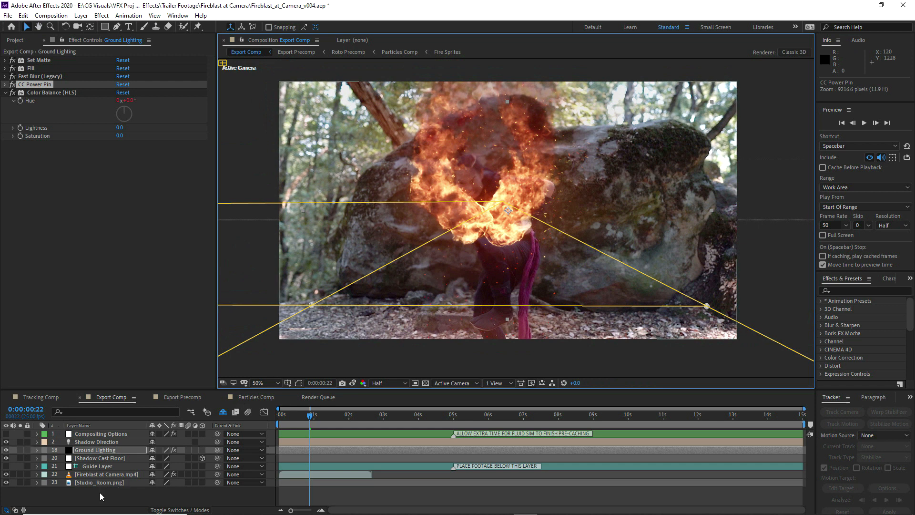
Shorten the Export Comp work area to end at 0:00:02:16, where the Fireblast at Camera footage ends
{"action": "left_click", "coordinate": [106, 433]}
{"action": "left_click", "coordinate": [322, 413]}
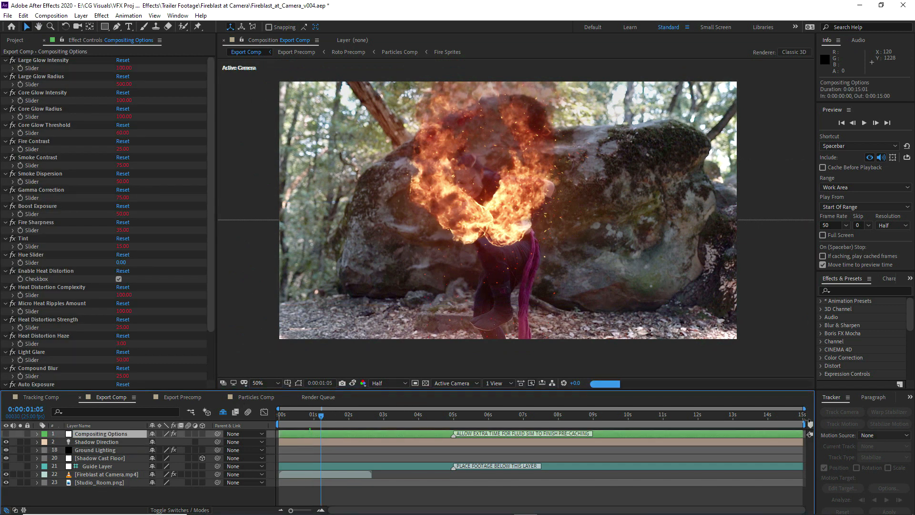
{"action": "left_click_drag", "start_coordinate": [804, 423], "coordinate": [373, 423]}
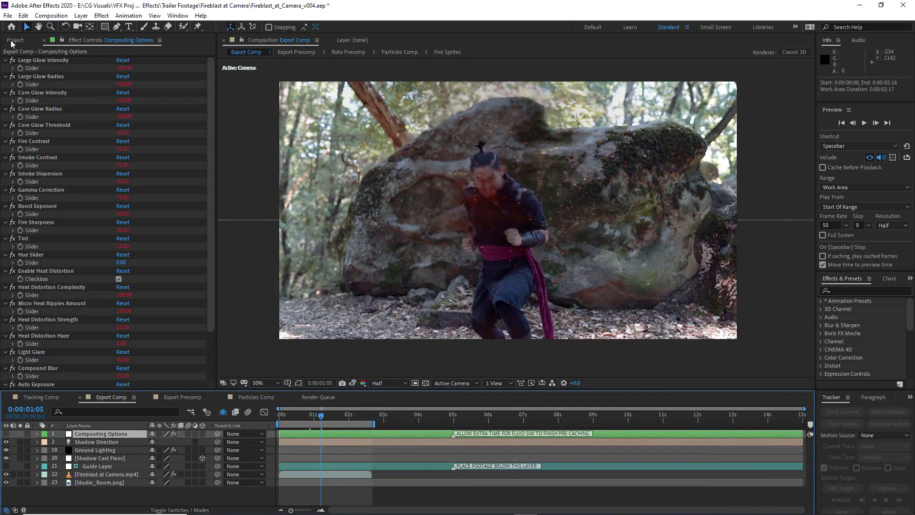
Check the frame rate of Fireblast at Camera.mp4 and set Export Comp's frame rate to 23.976 fps to match
{"action": "left_click", "coordinate": [14, 40]}
{"action": "left_click", "coordinate": [5, 154]}
{"action": "left_click", "coordinate": [4, 145]}
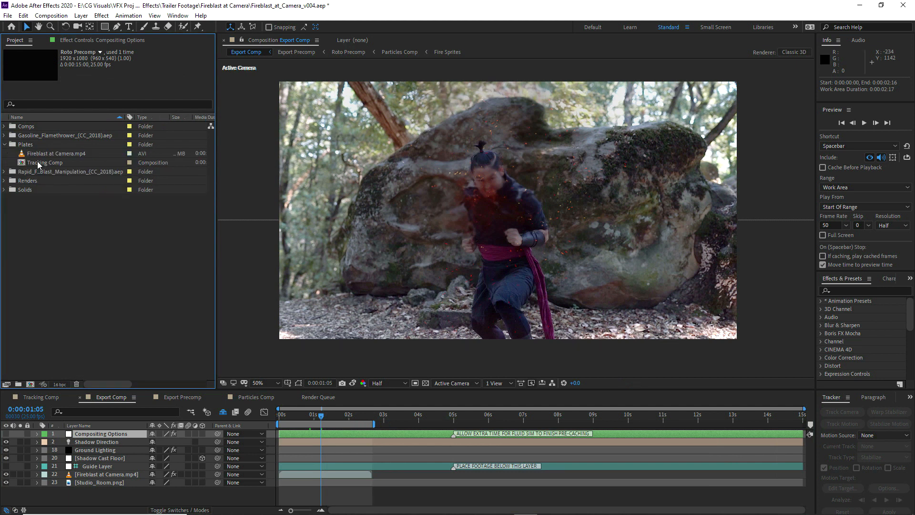
{"action": "left_click", "coordinate": [52, 153]}
{"action": "left_click", "coordinate": [60, 13]}
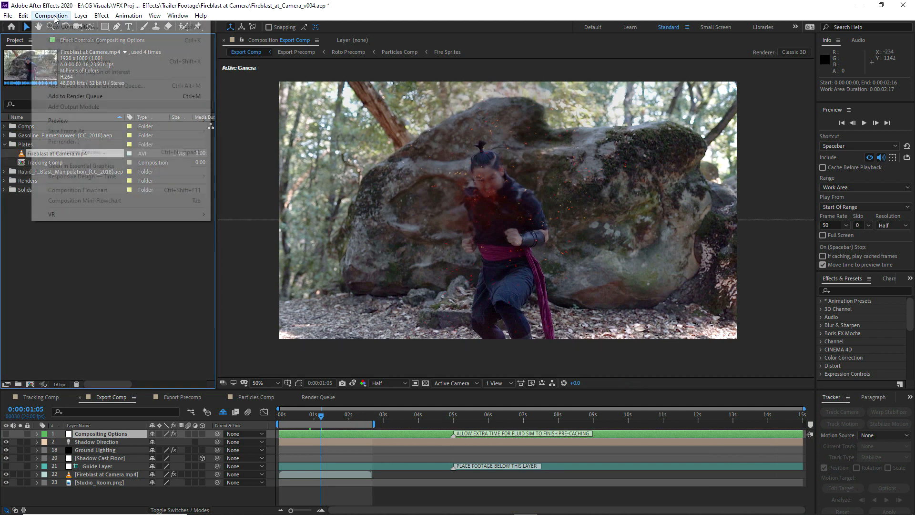
{"action": "left_click", "coordinate": [97, 433]}
{"action": "left_click", "coordinate": [60, 15]}
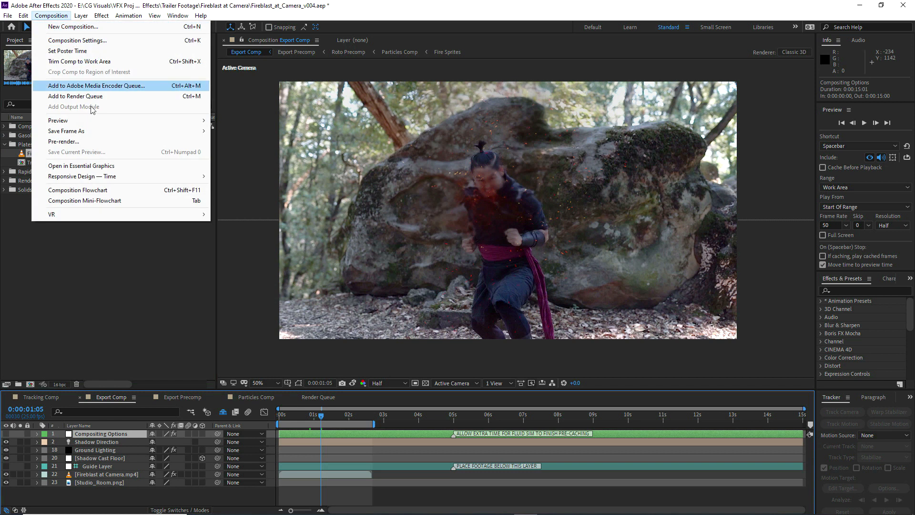
{"action": "left_click", "coordinate": [67, 39]}
{"action": "left_click", "coordinate": [483, 275]}
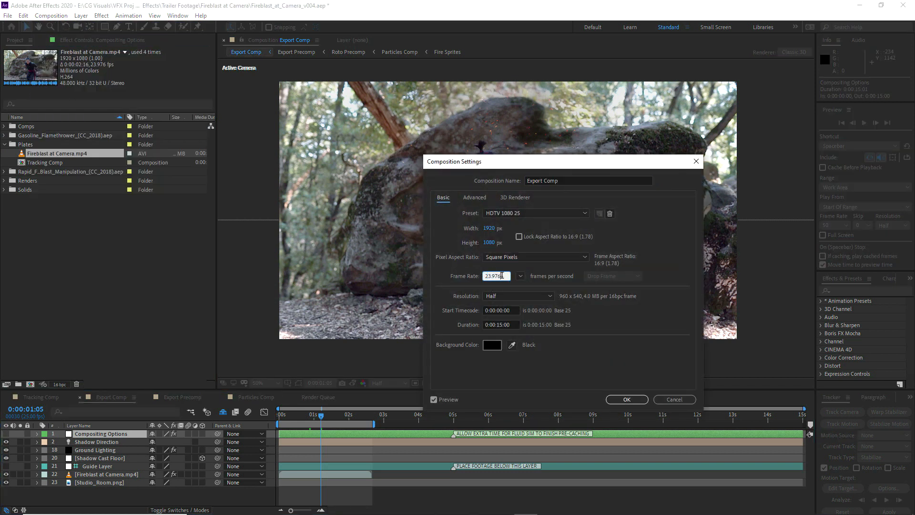
{"action": "left_click", "coordinate": [627, 399]}
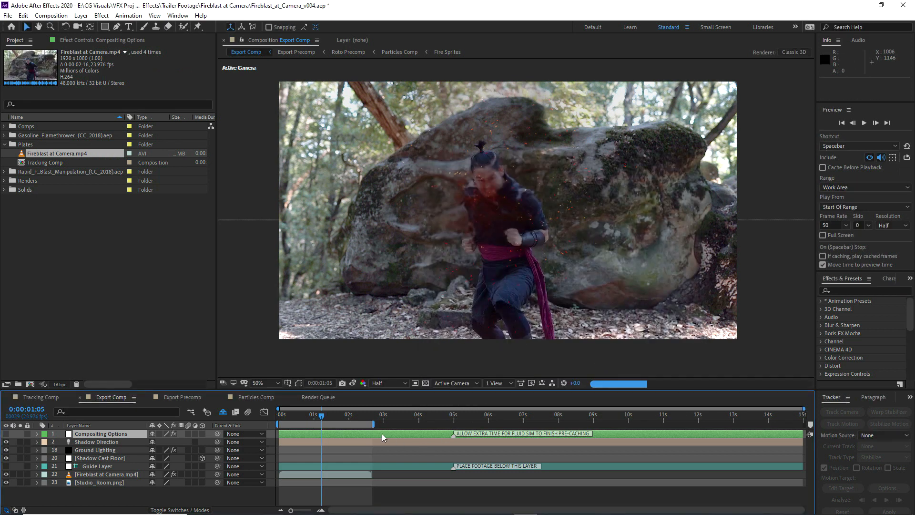
Animate Large Glow Radius with a starting keyframe at 0:00:01:18 and a value of 750 at 0:00:02:01
{"action": "left_click_drag", "start_coordinate": [343, 510], "coordinate": [316, 511]}
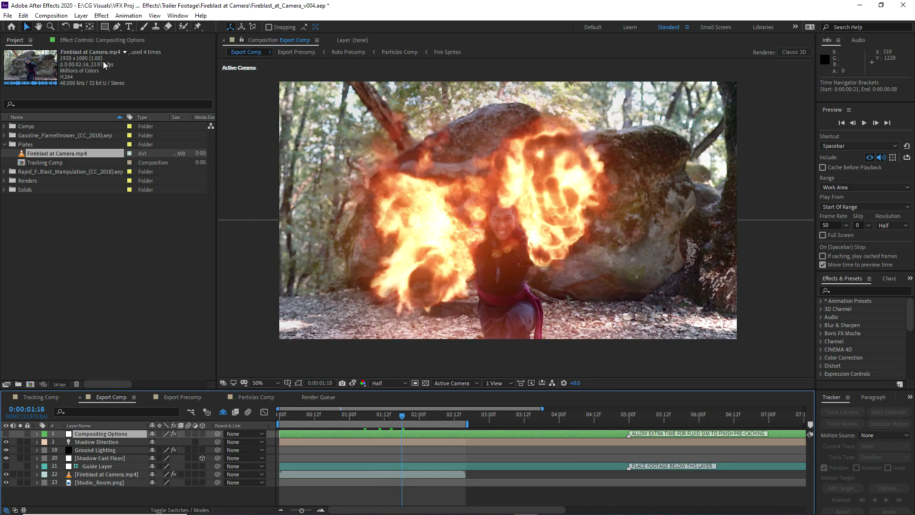
{"action": "left_click", "coordinate": [105, 40]}
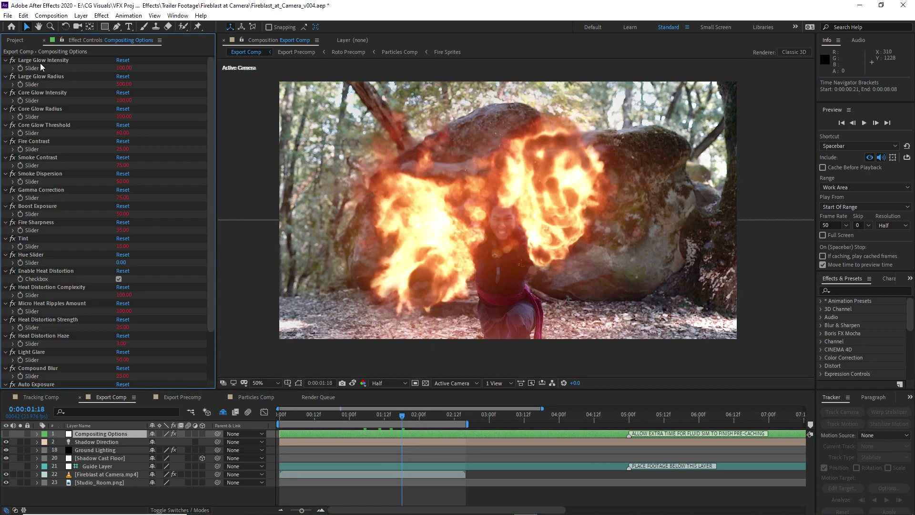
{"action": "left_click", "coordinate": [21, 85]}
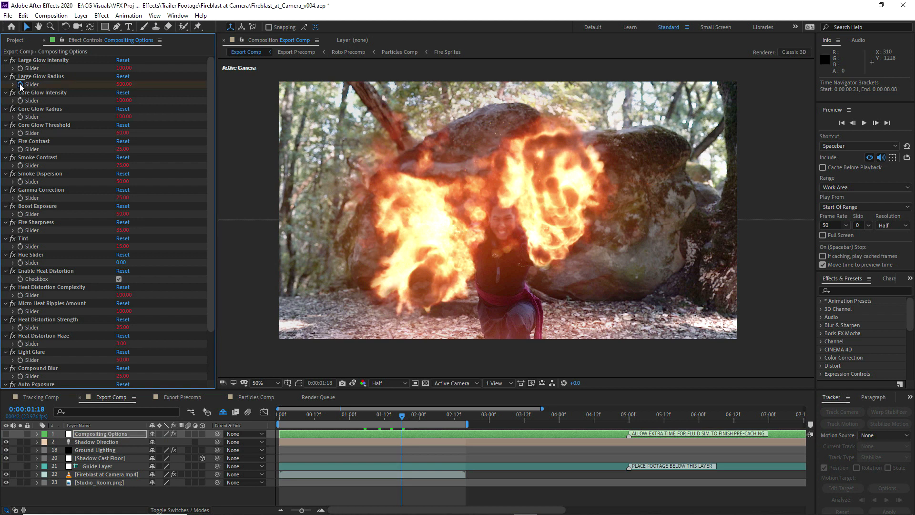
{"action": "left_click", "coordinate": [413, 419]}
{"action": "left_click", "coordinate": [422, 418]}
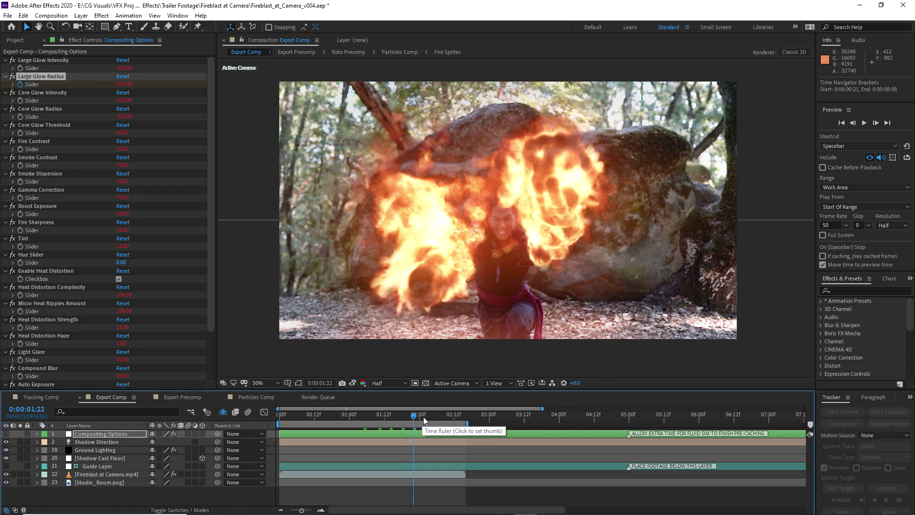
{"action": "left_click", "coordinate": [124, 84]}
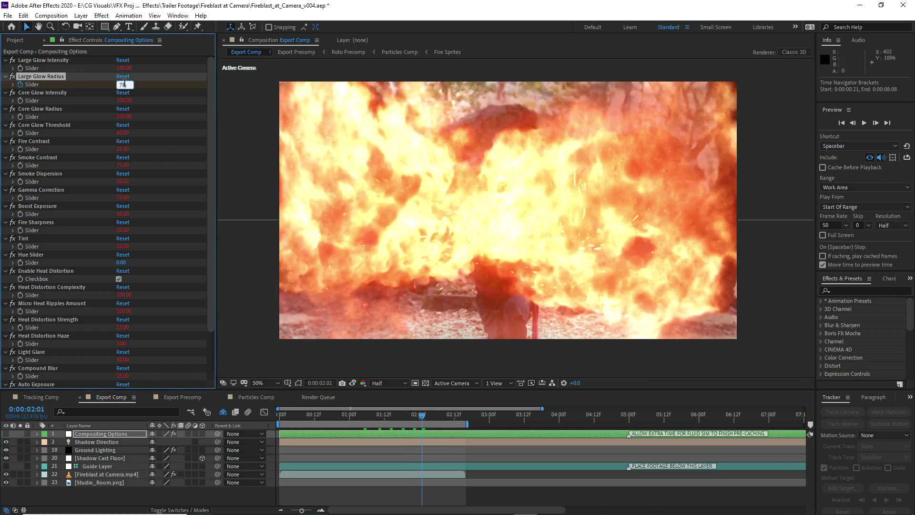
{"action": "key", "text": "Return"}
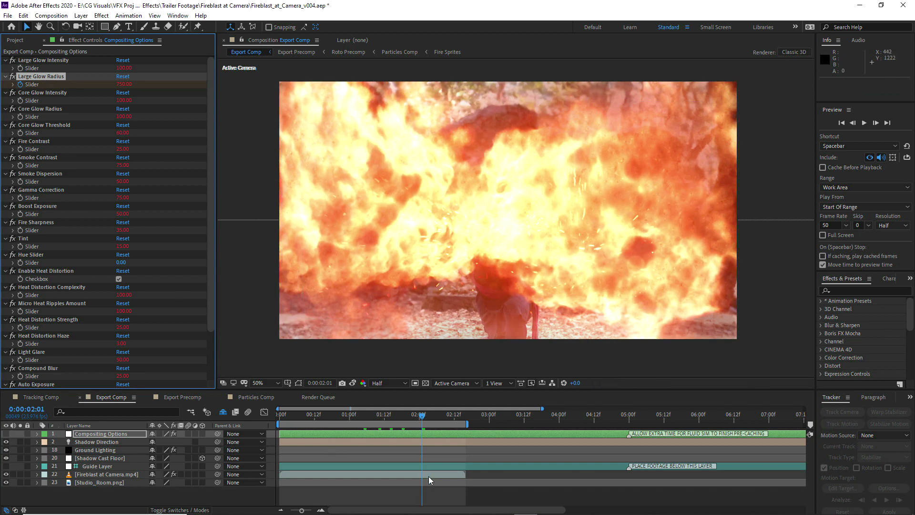
Move the second Large Glow Radius keyframe to 0:00:02:06 and view the frame at 0:00:02:04
{"action": "key", "text": "u"}
{"action": "left_click_drag", "start_coordinate": [424, 450], "coordinate": [438, 450]}
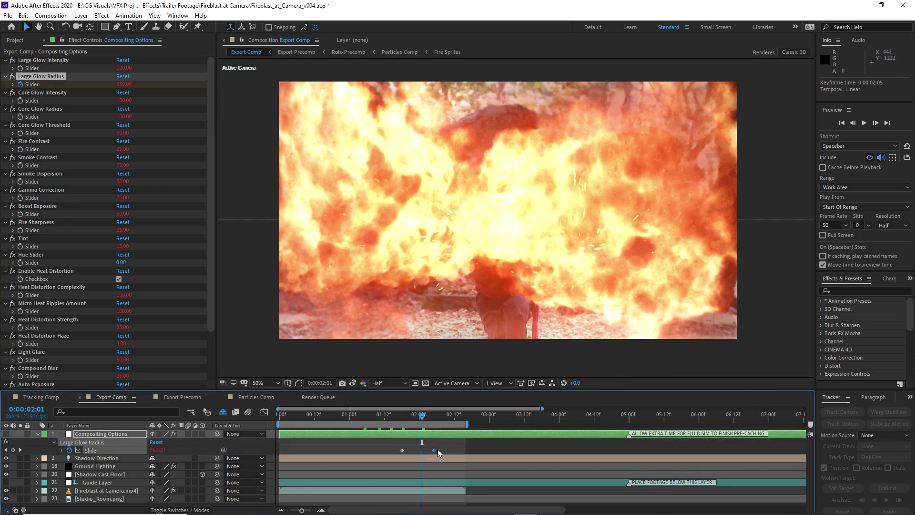
{"action": "left_click", "coordinate": [430, 416]}
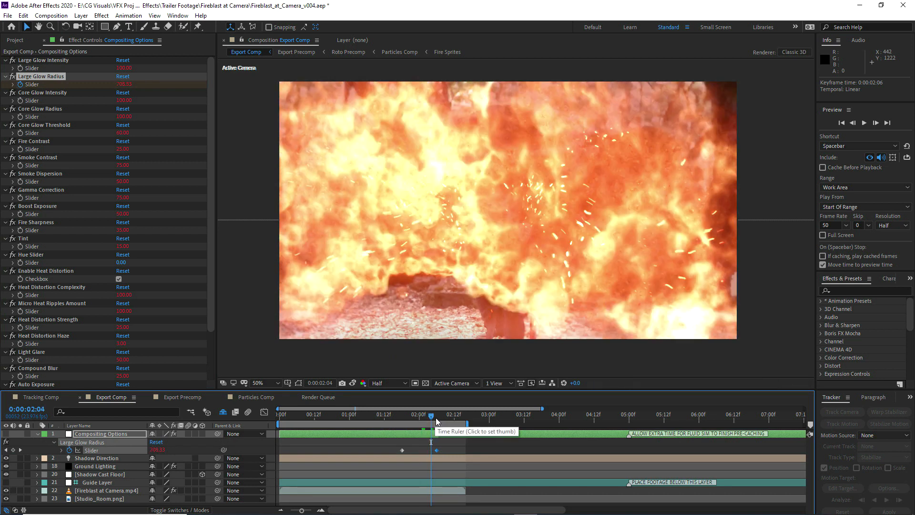
Animate Heat Distortion Complexity from a keyframe at 0:00:01:18 to 50 at 0:00:02:06, and set Large Glow Radius to 1000 there
{"action": "left_click", "coordinate": [402, 418]}
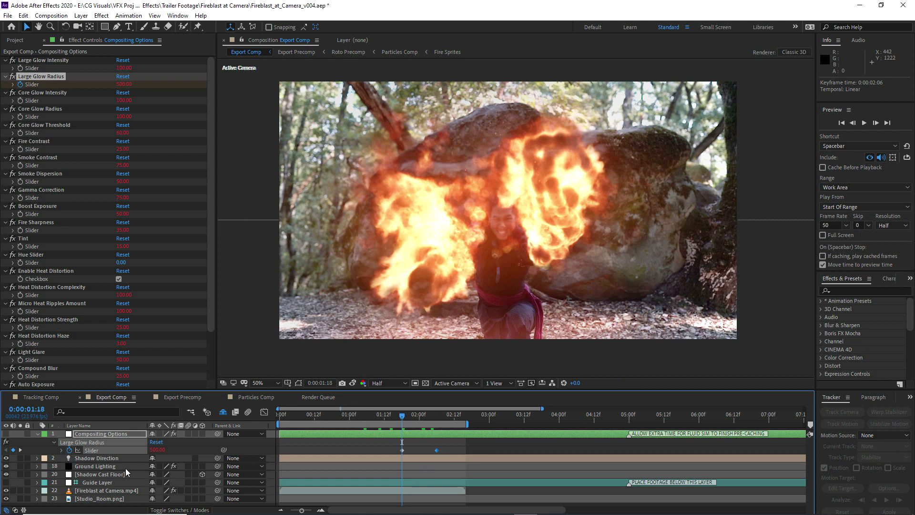
{"action": "left_click", "coordinate": [48, 288]}
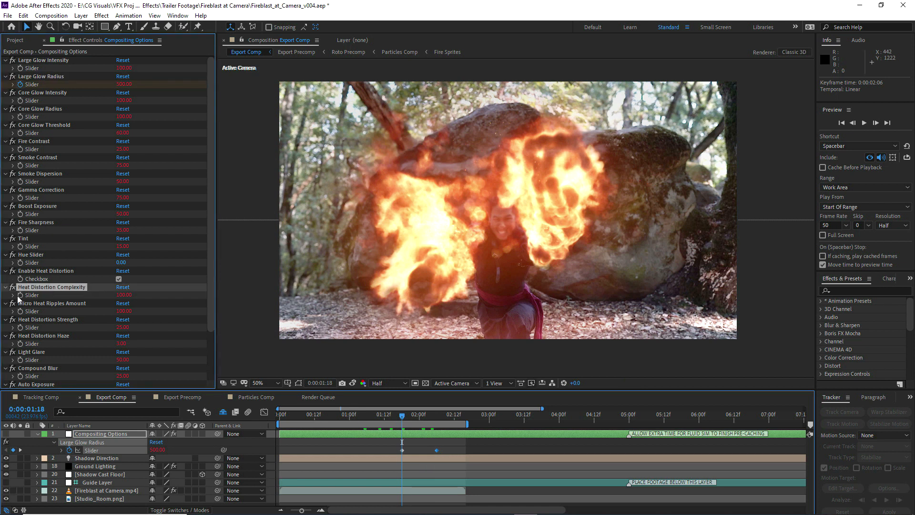
{"action": "left_click", "coordinate": [437, 421]}
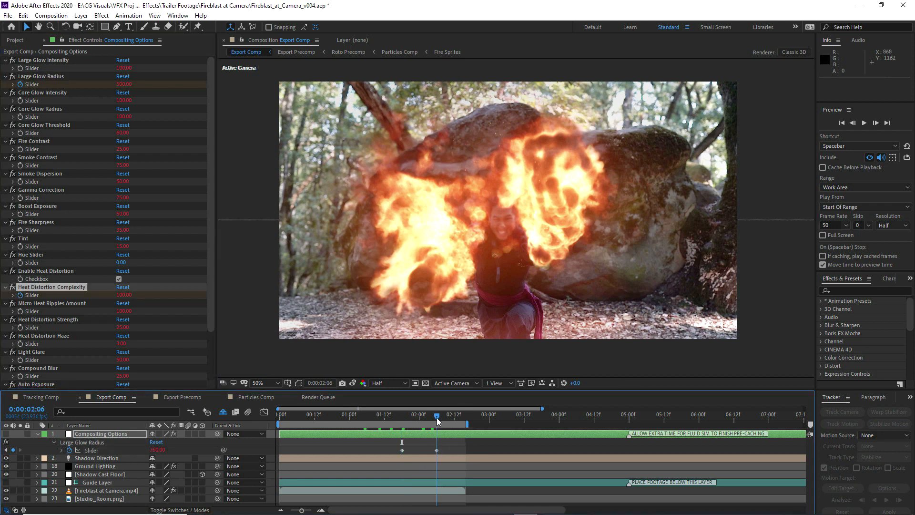
{"action": "left_click", "coordinate": [122, 295]}
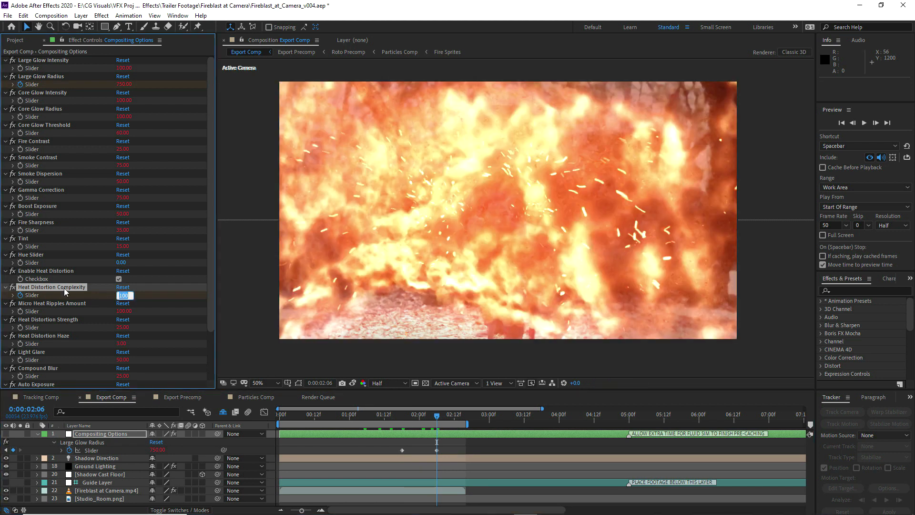
{"action": "type", "text": "50"}
{"action": "key", "text": "Return"}
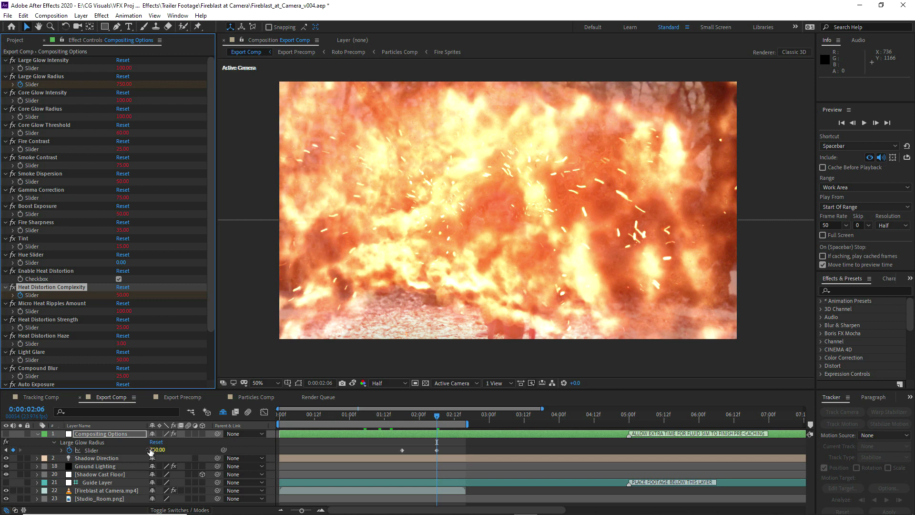
{"action": "left_click", "coordinate": [157, 449]}
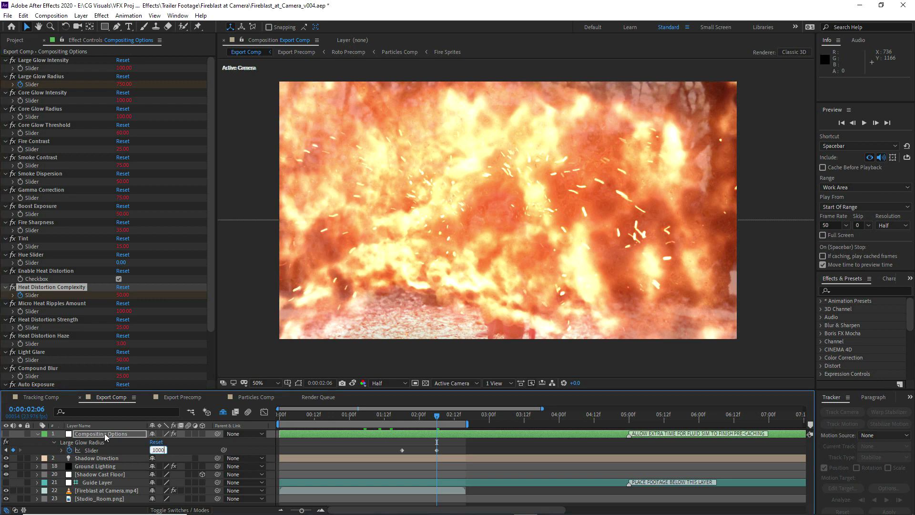
{"action": "key", "text": "Return"}
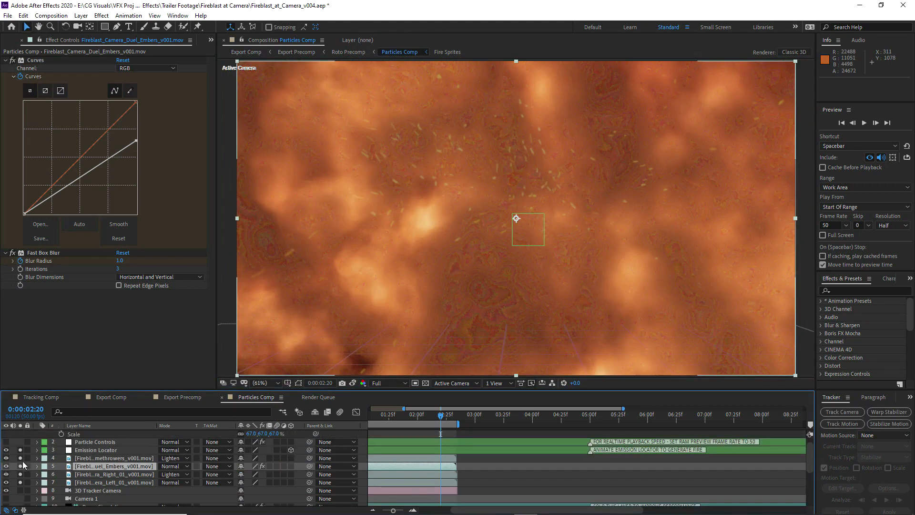
Isolate the Flamethrowers layer in Particles Comp by taking the Embers, Right and Left fireblast layers out of solo
{"action": "left_click", "coordinate": [21, 468]}
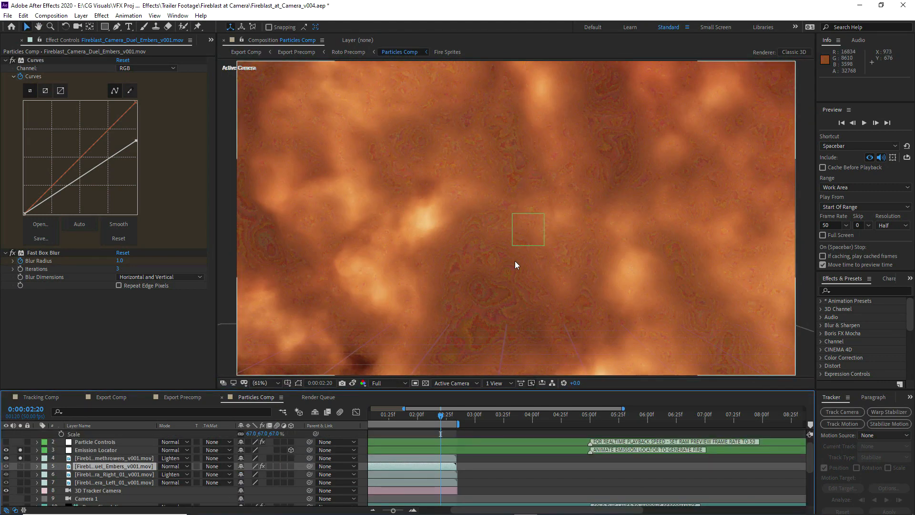
{"action": "left_click", "coordinate": [89, 461]}
{"action": "left_click", "coordinate": [21, 458]}
{"action": "left_click", "coordinate": [21, 457]}
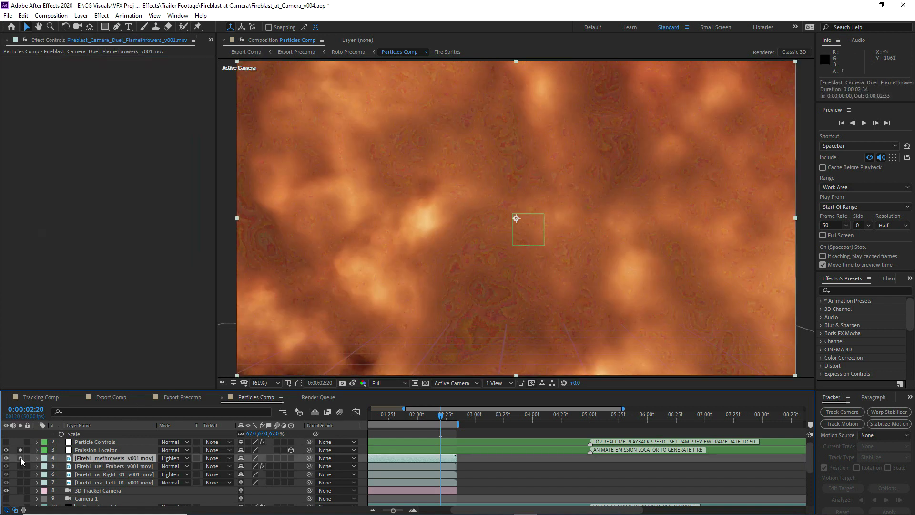
Find the Pixel Motion Blur effect and apply it to the Flamethrowers layer, clearing the effect search
{"action": "left_click", "coordinate": [843, 288]}
{"action": "type", "text": "pixel"}
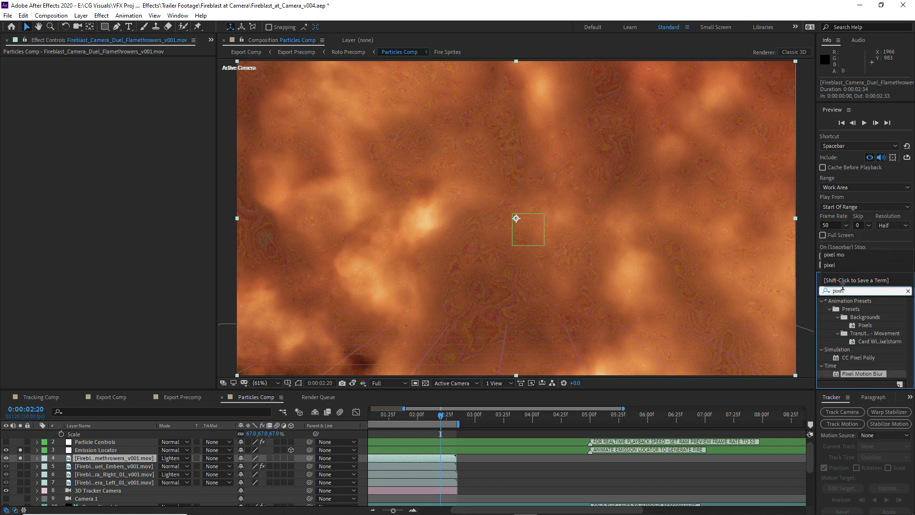
{"action": "left_click_drag", "start_coordinate": [845, 374], "coordinate": [102, 460]}
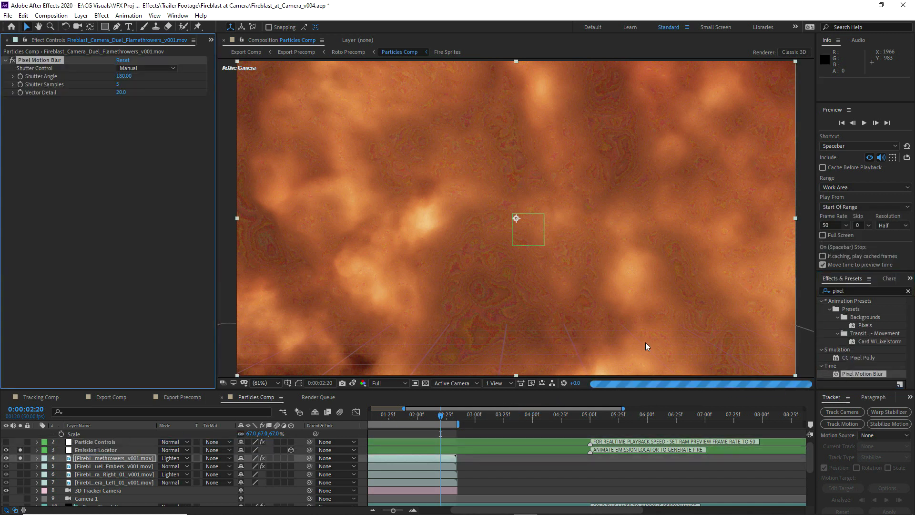
{"action": "left_click", "coordinate": [833, 290]}
{"action": "key", "text": "BackSpace"}
{"action": "left_click", "coordinate": [28, 188]}
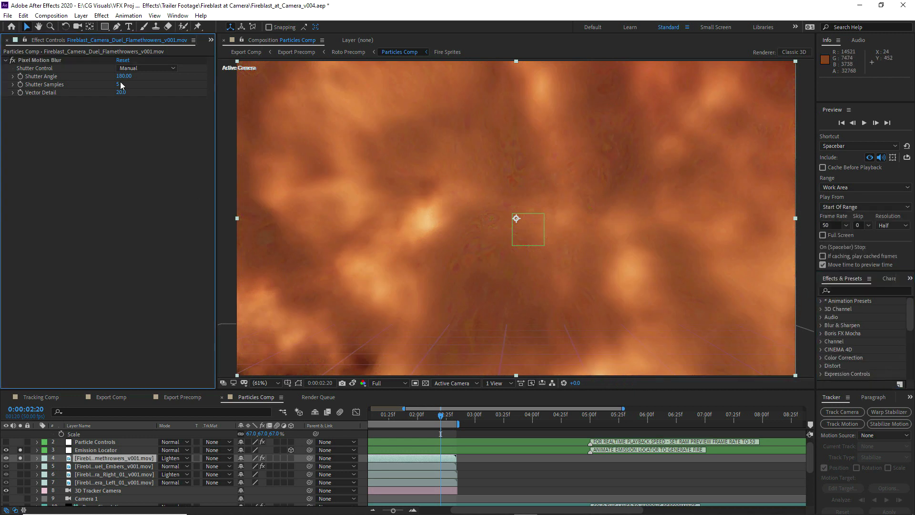
Set Pixel Motion Blur's Shutter Angle to 90 and Shutter Samples to 8, and compare the Export Comp frame with the stored snapshot
{"action": "left_click", "coordinate": [123, 77]}
{"action": "type", "text": "90"}
{"action": "key", "text": "Tab"}
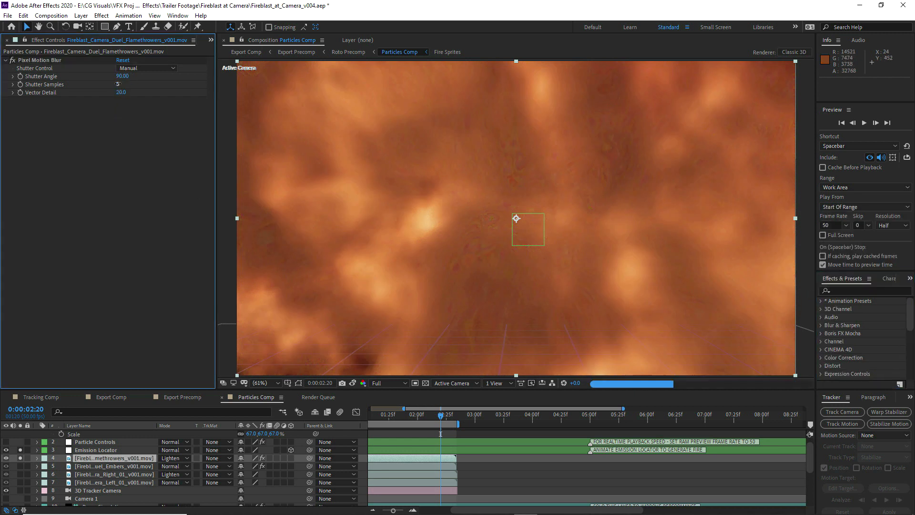
{"action": "type", "text": "8"}
{"action": "key", "text": "Return"}
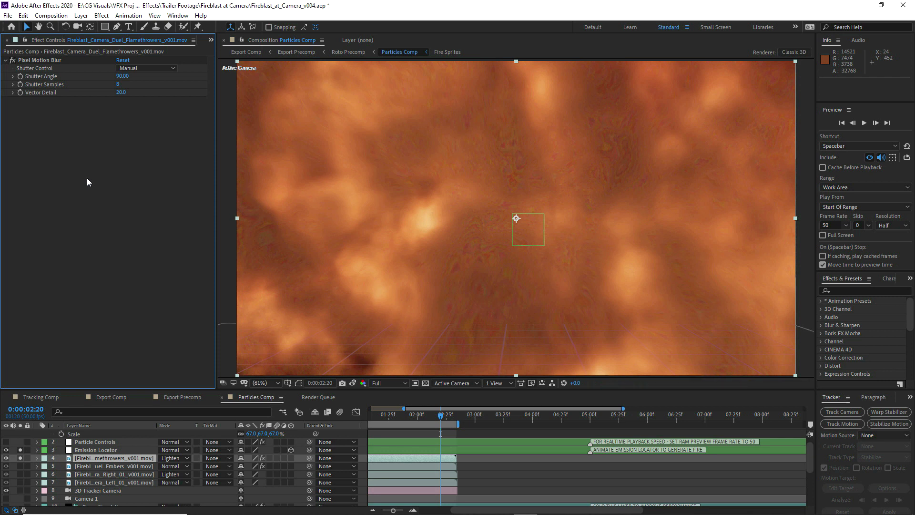
{"action": "key", "text": "space"}
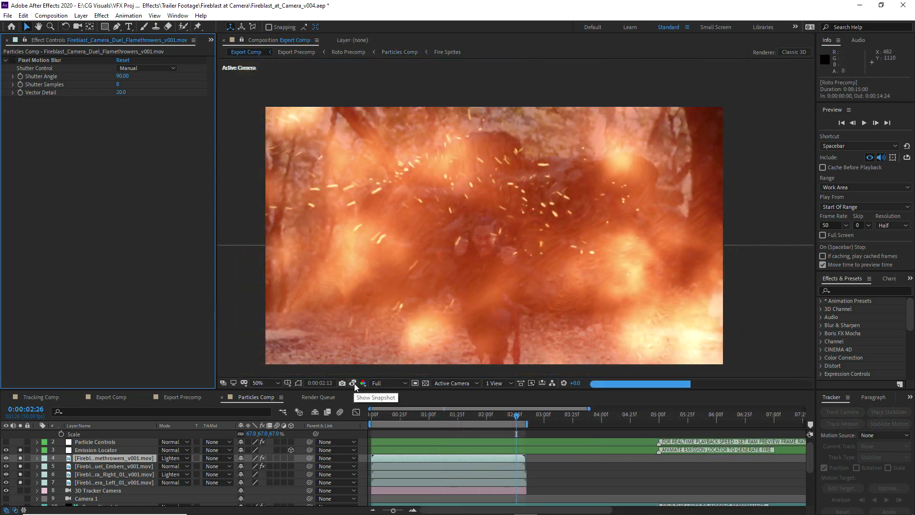
{"action": "left_click", "coordinate": [353, 383]}
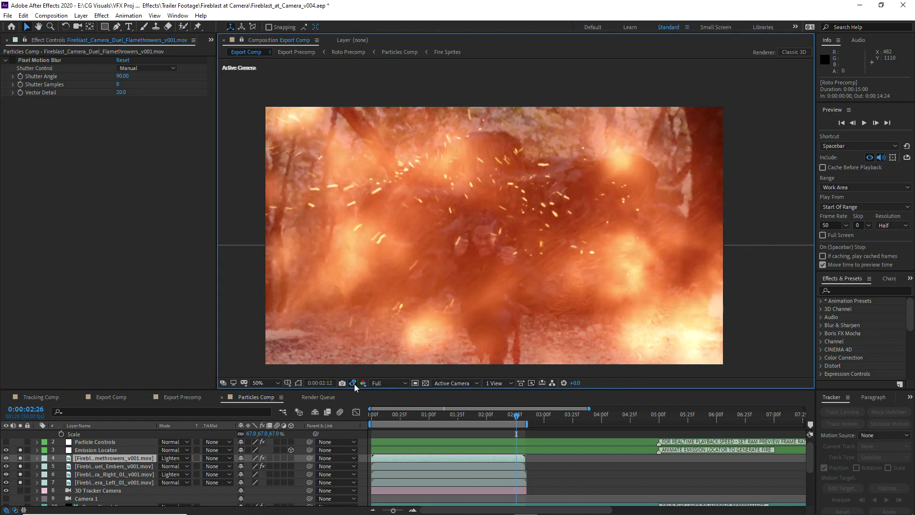
Set Smoke Contrast to 95 and Fire Sharpness to 0 in Export Comp's Compositing Options
{"action": "left_click", "coordinate": [122, 165]}
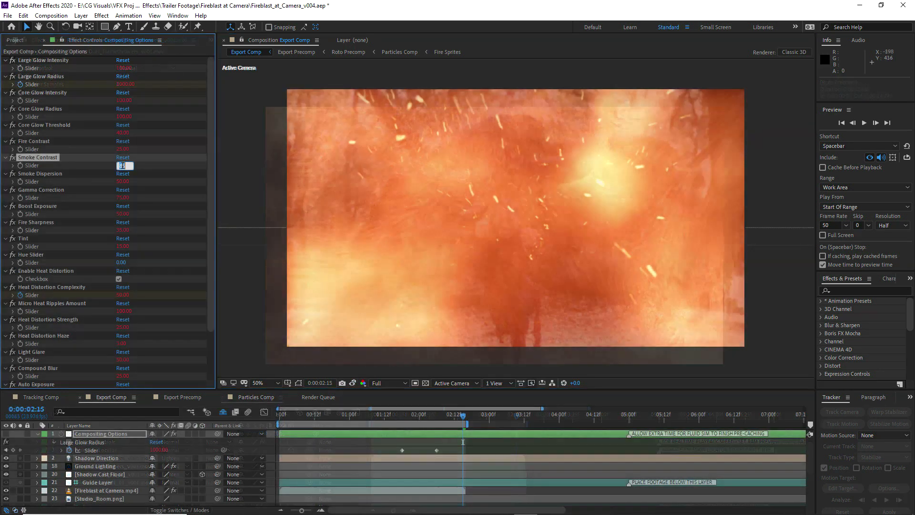
{"action": "type", "text": "95"}
{"action": "key", "text": "Return"}
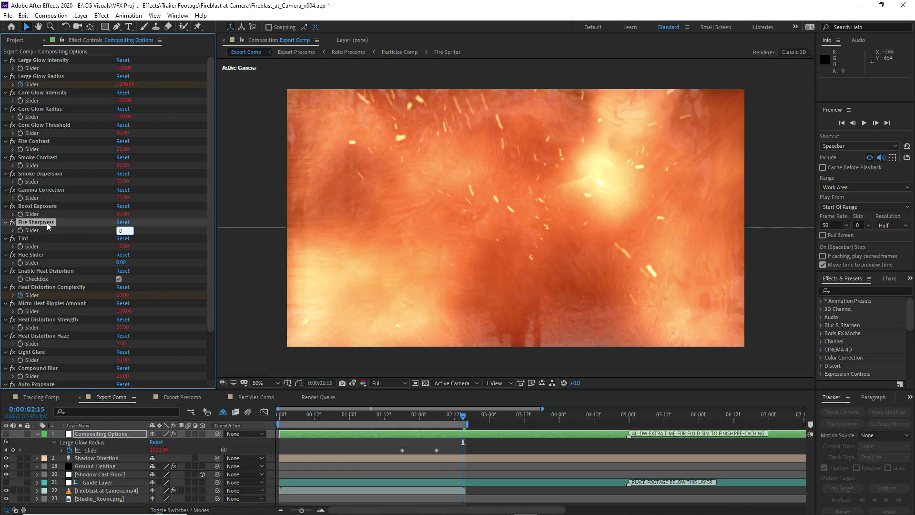
{"action": "key", "text": "Return"}
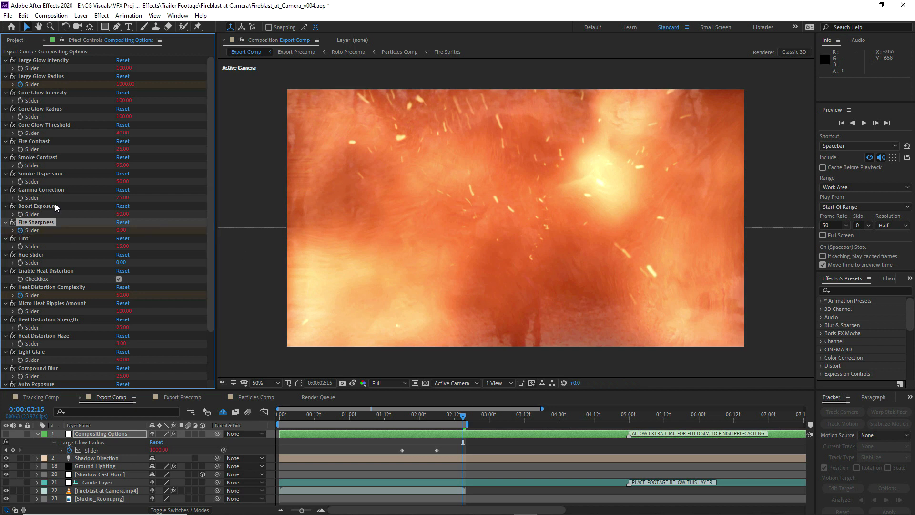
Start keyframing Smoke Contrast, Fire Contrast and Core Glow Threshold on the Compositing Options layer and reveal all its keyframed properties
{"action": "left_click", "coordinate": [20, 166]}
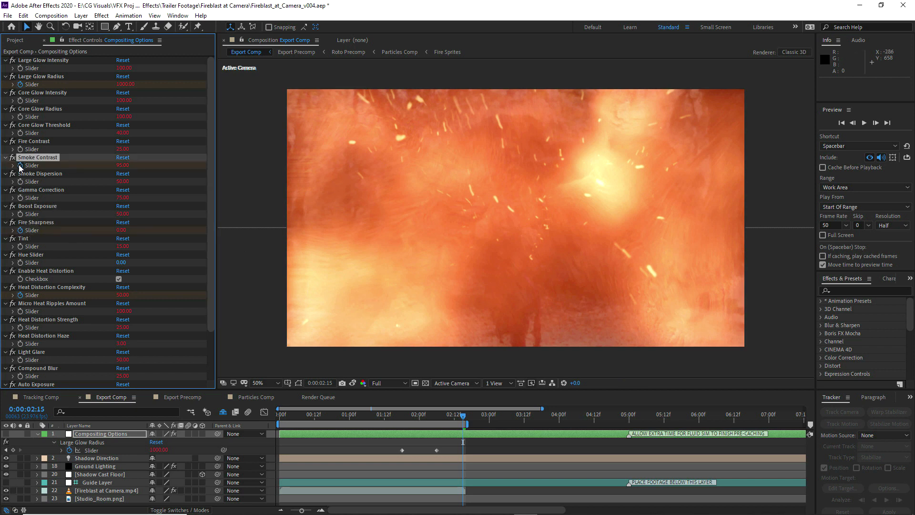
{"action": "left_click", "coordinate": [20, 142]}
{"action": "left_click", "coordinate": [20, 133]}
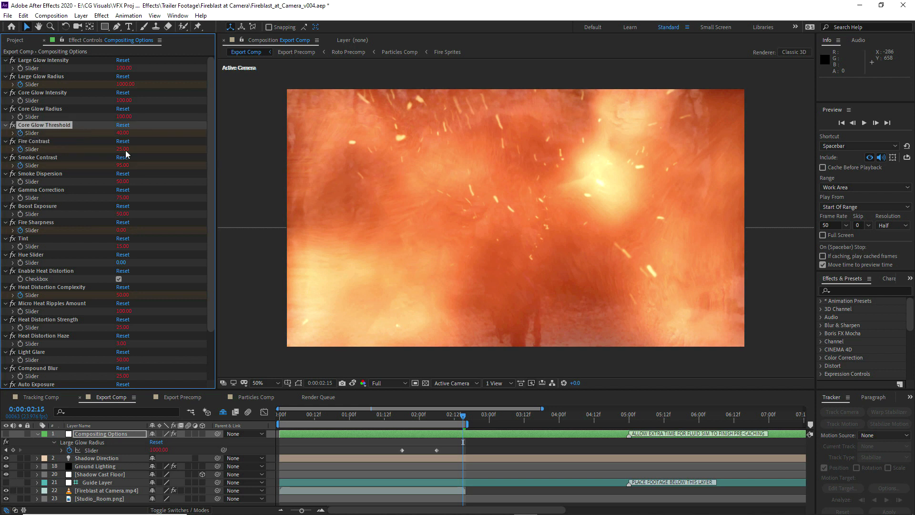
{"action": "key", "text": "u"}
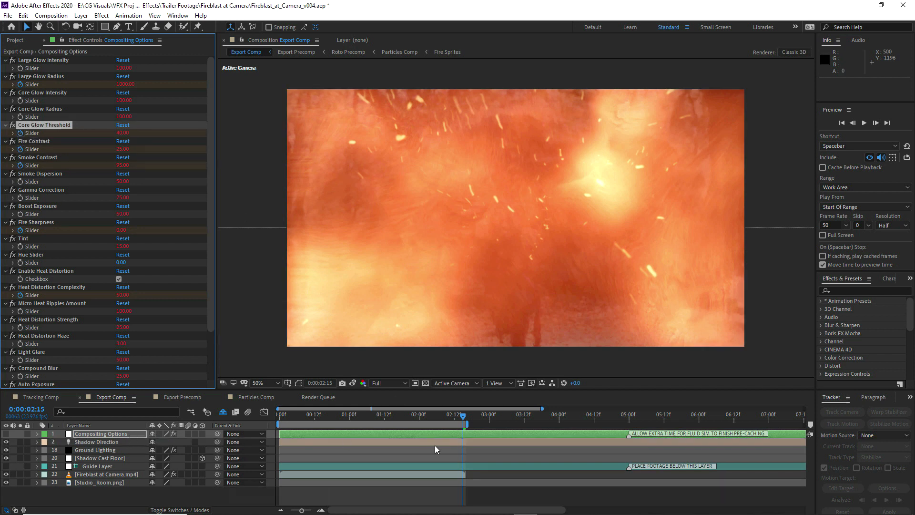
{"action": "key", "text": "u"}
Move the new Core Glow Threshold, Fire Contrast, Smoke Contrast and Fire Sharpness keyframes to 0:00:02:06
{"action": "left_click", "coordinate": [437, 416]}
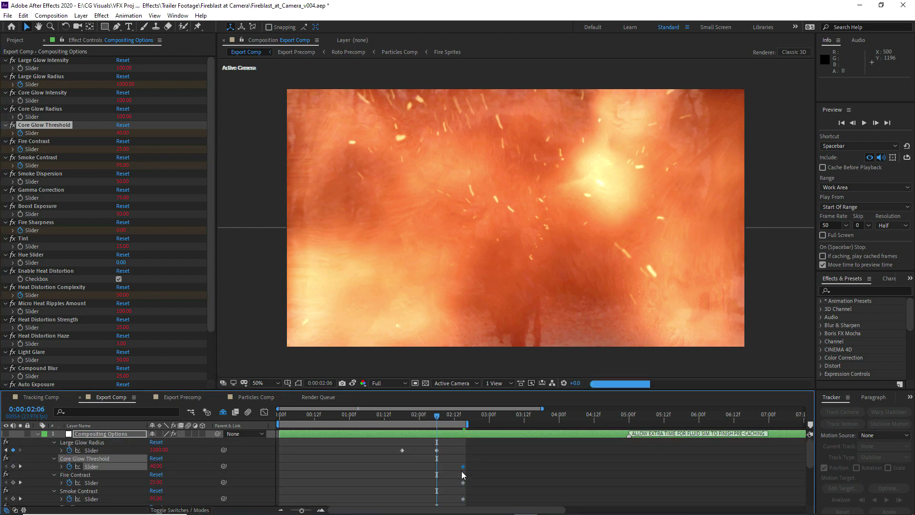
{"action": "scroll", "coordinate": [461, 470], "scroll_direction": "down", "scroll_amount": 2}
{"action": "left_click_drag", "start_coordinate": [471, 390], "coordinate": [472, 370]}
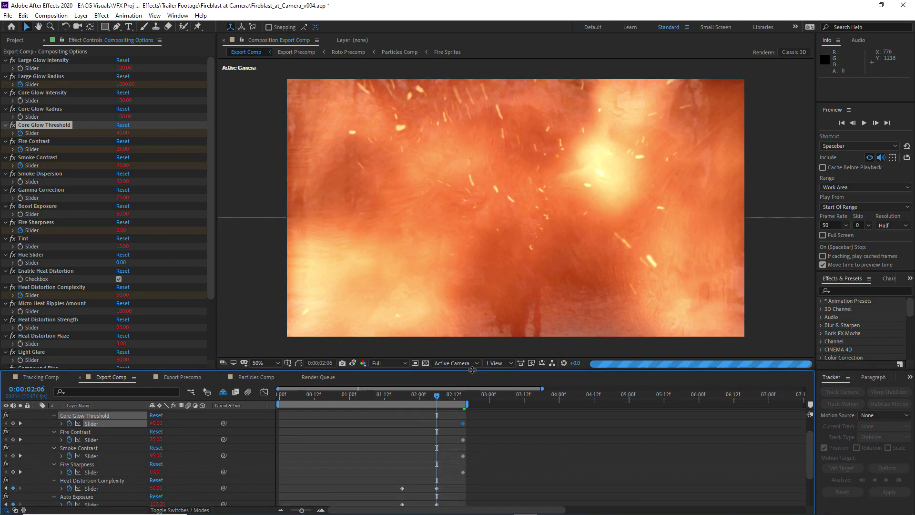
{"action": "scroll", "coordinate": [455, 480], "scroll_direction": "up", "scroll_amount": 1}
{"action": "left_click_drag", "start_coordinate": [454, 479], "coordinate": [437, 433]}
Add a Core Glow Threshold keyframe of 60 at 0:00:01:18
{"action": "left_click", "coordinate": [410, 411]}
{"action": "left_click", "coordinate": [402, 395]}
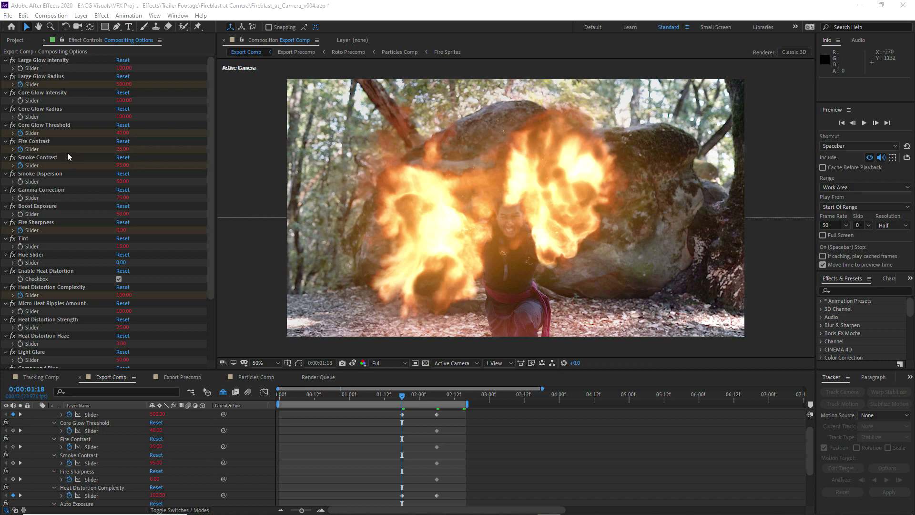
{"action": "left_click_drag", "start_coordinate": [122, 133], "coordinate": [124, 134]}
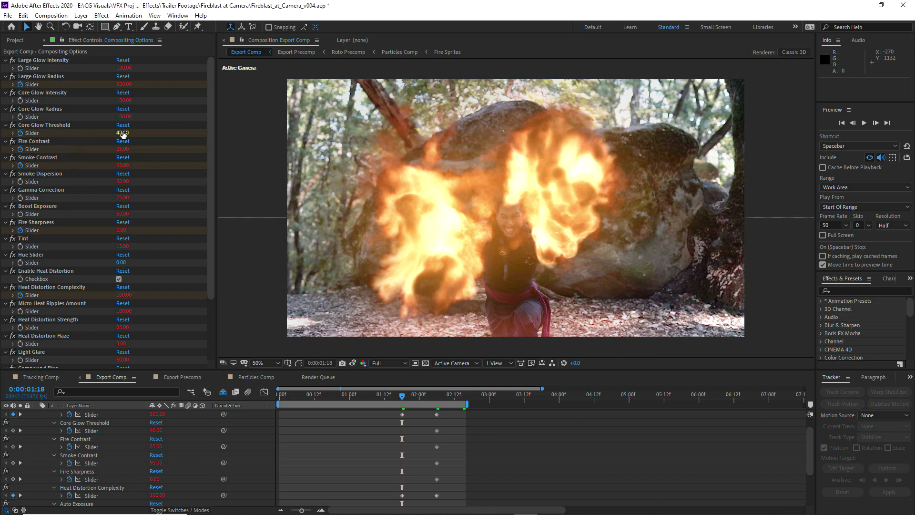
{"action": "left_click", "coordinate": [122, 133]}
{"action": "key", "text": "Return"}
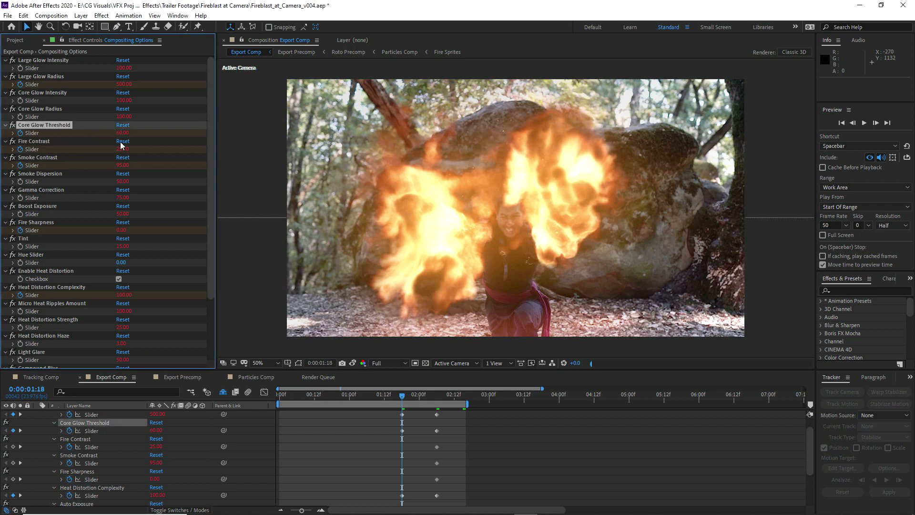
Set Smoke Contrast to 75 and Fire Sharpness to 25 at 0:00:01:18
{"action": "left_click", "coordinate": [123, 165]}
{"action": "type", "text": "75"}
{"action": "left_click", "coordinate": [48, 176]}
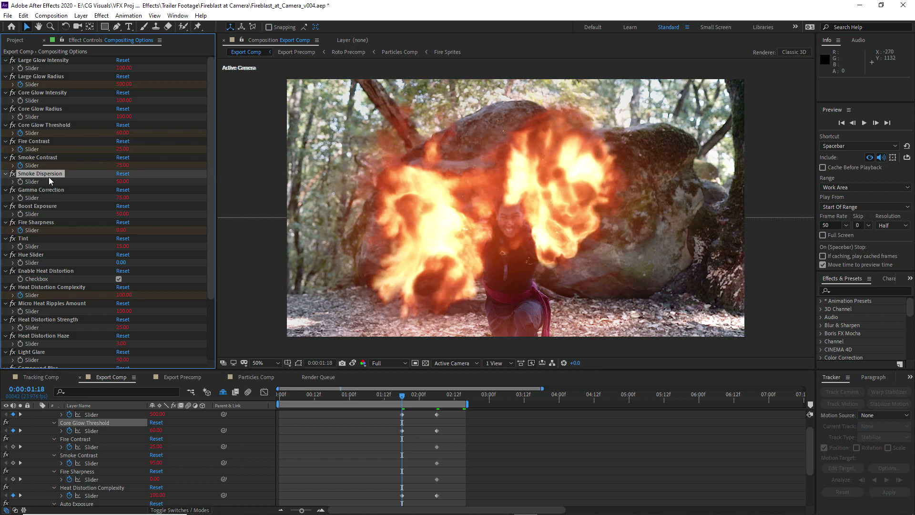
{"action": "left_click", "coordinate": [122, 230]}
{"action": "type", "text": "25"}
{"action": "left_click", "coordinate": [47, 225]}
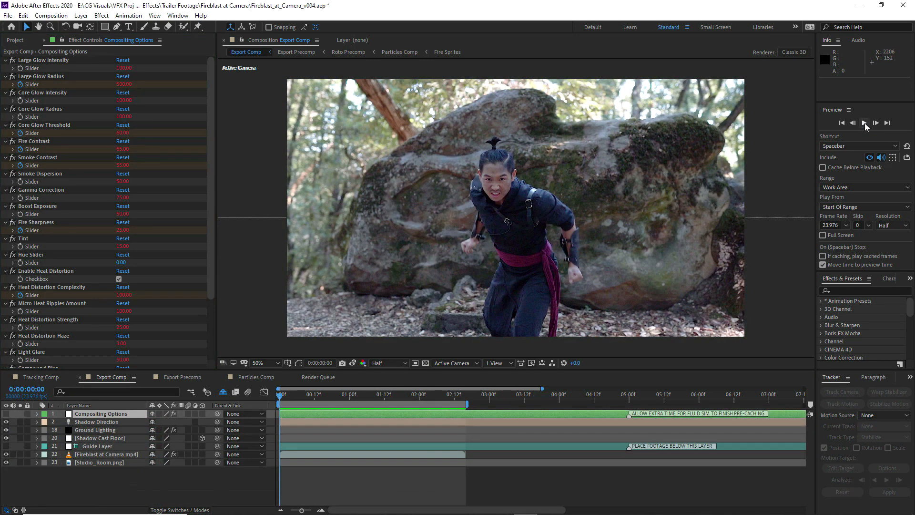
Preview the Export Comp from the start and scrub through it to check the animated fire
{"action": "left_click", "coordinate": [864, 124]}
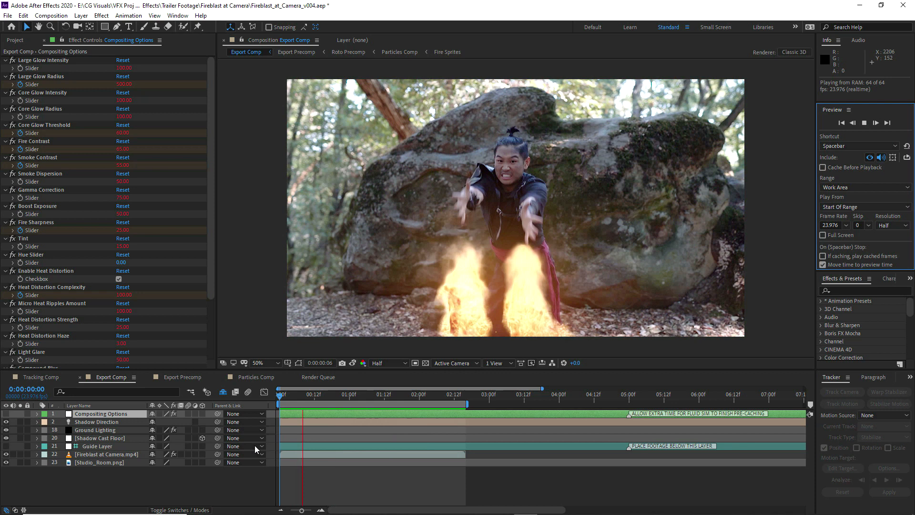
{"action": "left_click", "coordinate": [325, 396]}
{"action": "left_click_drag", "start_coordinate": [380, 396], "coordinate": [431, 401]}
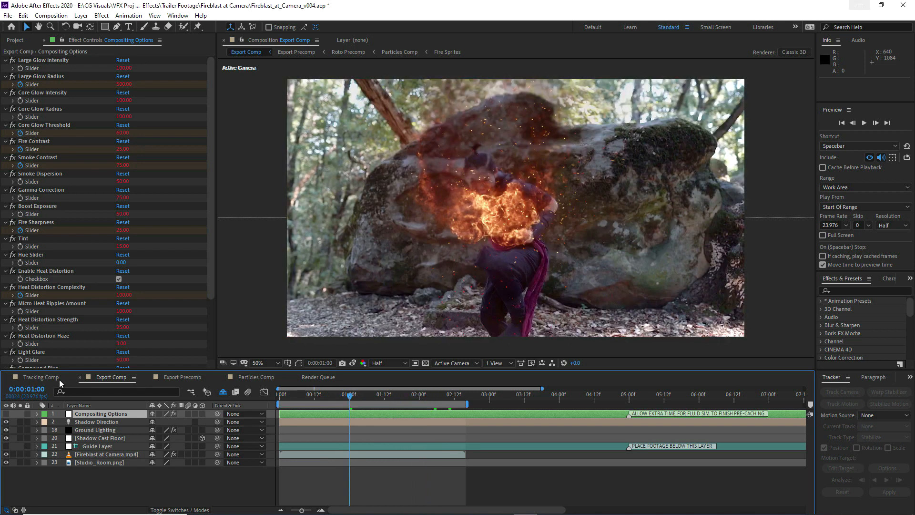
Delete the Track Null 1, Black Solid 1 and Track Solid 1 layers from Tracking Comp
{"action": "left_click", "coordinate": [49, 378]}
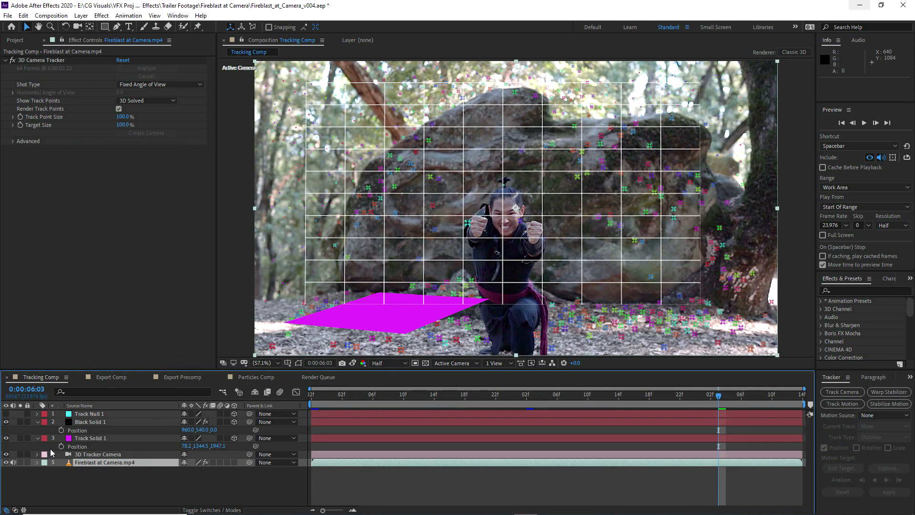
{"action": "left_click", "coordinate": [88, 414]}
{"action": "left_click", "coordinate": [89, 438], "text": "shift"}
{"action": "key", "text": "Delete"}
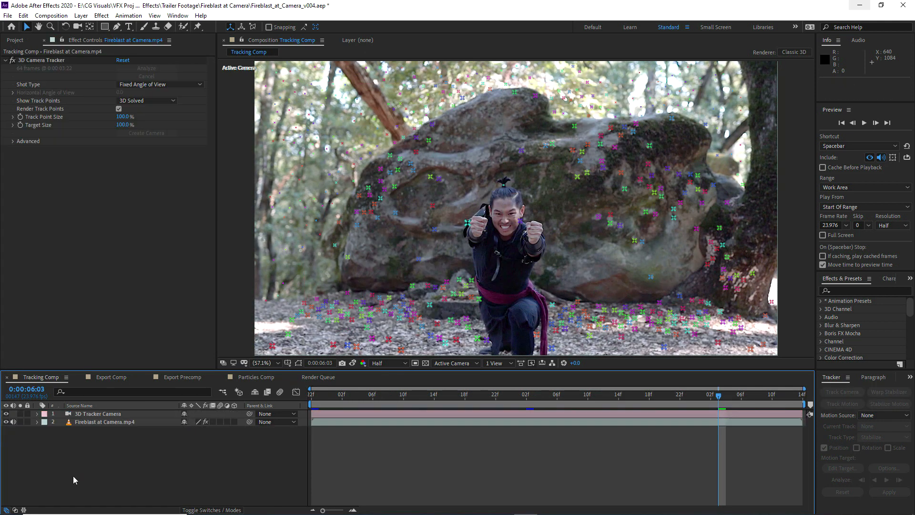
Disable the 3D Camera Tracker effect on Fireblast at Camera.mp4 and display the comp's first frame at Full resolution
{"action": "left_click", "coordinate": [53, 422]}
{"action": "left_click", "coordinate": [148, 176]}
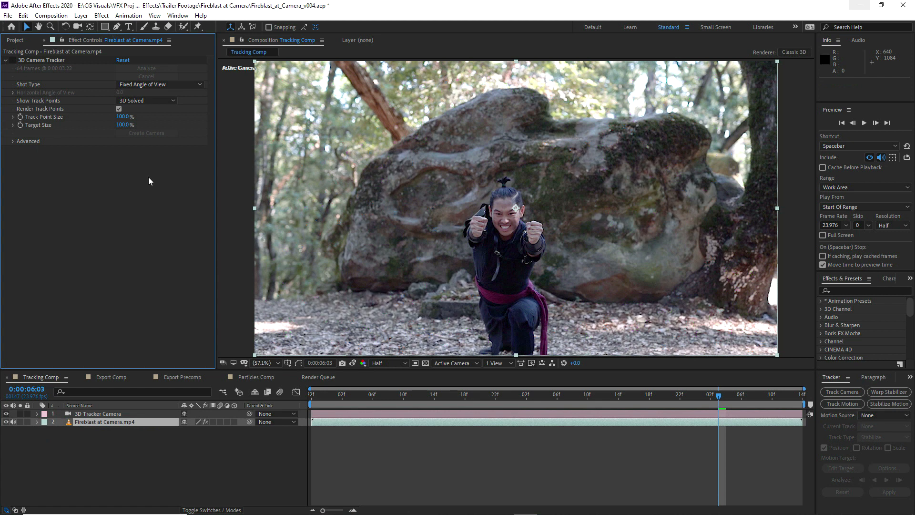
{"action": "left_click", "coordinate": [316, 396]}
{"action": "left_click", "coordinate": [385, 362]}
{"action": "left_click", "coordinate": [395, 384]}
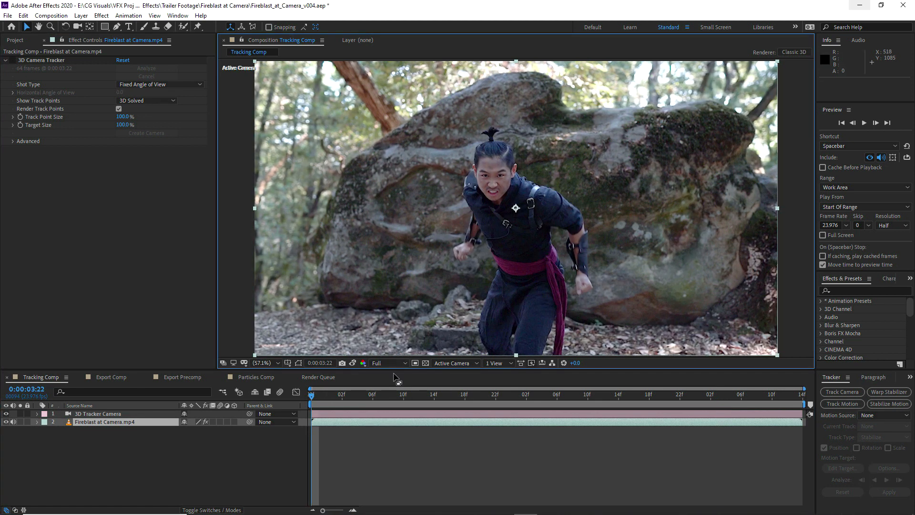
Paint the actor as the Roto Brush foreground on the footage layer's first frame, including his hands and excluding the background
{"action": "left_click", "coordinate": [183, 26]}
{"action": "double_click", "coordinate": [491, 209]}
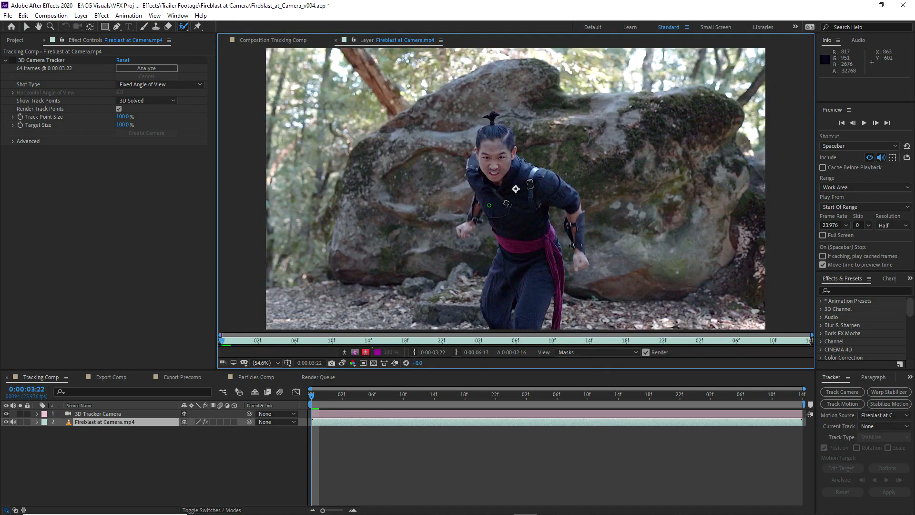
{"action": "left_click_drag", "start_coordinate": [495, 328], "coordinate": [487, 317]}
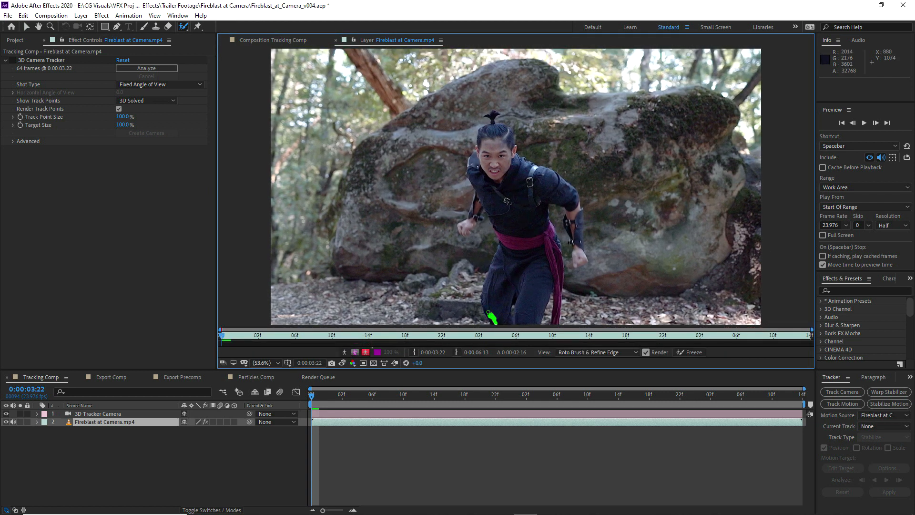
{"action": "mouse_move", "coordinate": [502, 266]}
{"action": "left_mouse_down"}
{"action": "mouse_move", "coordinate": [495, 205]}
{"action": "mouse_move", "coordinate": [480, 172]}
{"action": "left_mouse_up"}
{"action": "mouse_move", "coordinate": [504, 129]}
{"action": "left_mouse_down"}
{"action": "mouse_move", "coordinate": [510, 154]}
{"action": "mouse_move", "coordinate": [579, 208]}
{"action": "mouse_move", "coordinate": [578, 246]}
{"action": "mouse_move", "coordinate": [565, 199]}
{"action": "mouse_move", "coordinate": [544, 212]}
{"action": "mouse_move", "coordinate": [554, 247]}
{"action": "mouse_move", "coordinate": [526, 324]}
{"action": "mouse_move", "coordinate": [657, 259]}
{"action": "mouse_move", "coordinate": [577, 151]}
{"action": "mouse_move", "coordinate": [495, 90]}
{"action": "mouse_move", "coordinate": [440, 215]}
{"action": "mouse_move", "coordinate": [474, 245]}
{"action": "mouse_move", "coordinate": [450, 321]}
{"action": "left_mouse_up"}
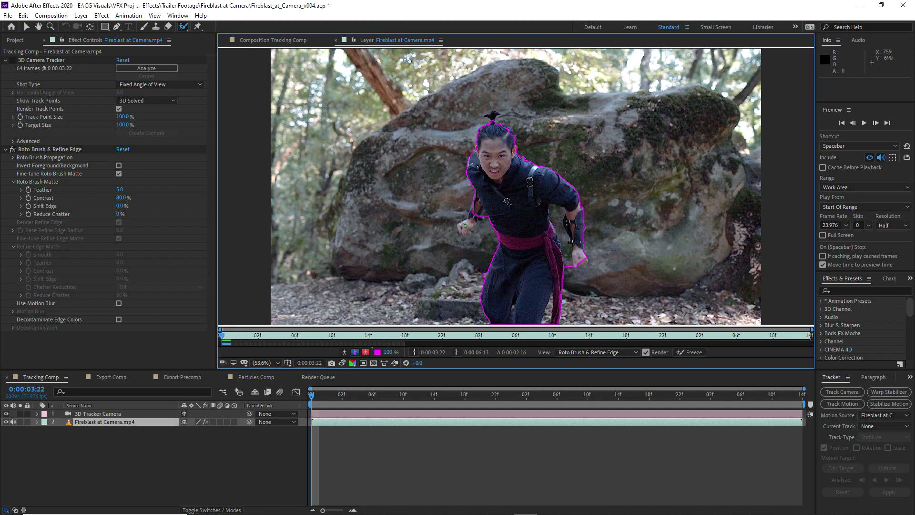
{"action": "left_click_drag", "start_coordinate": [466, 225], "coordinate": [472, 212]}
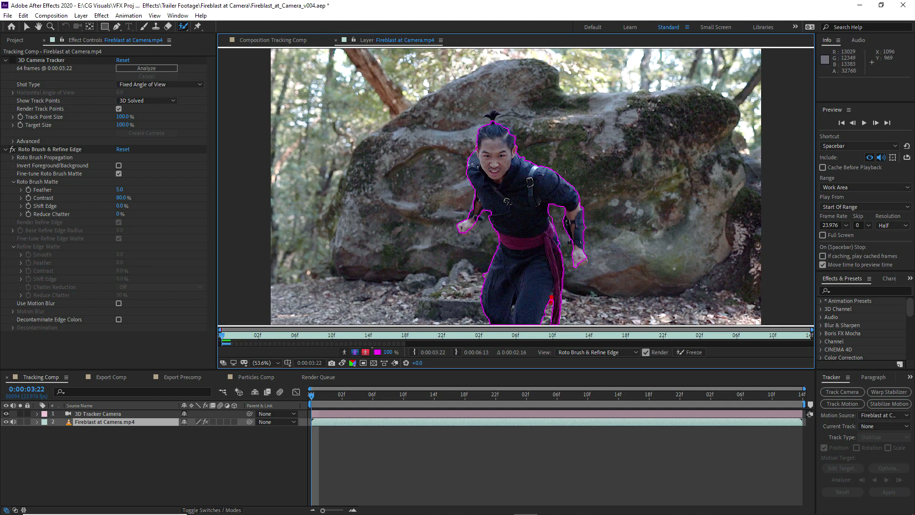
Advance to 0:00:04:00 and correct the Roto Brush selection around the actor's arms and sash
{"action": "key", "text": "Page_Down"}
{"action": "left_click", "coordinate": [875, 124]}
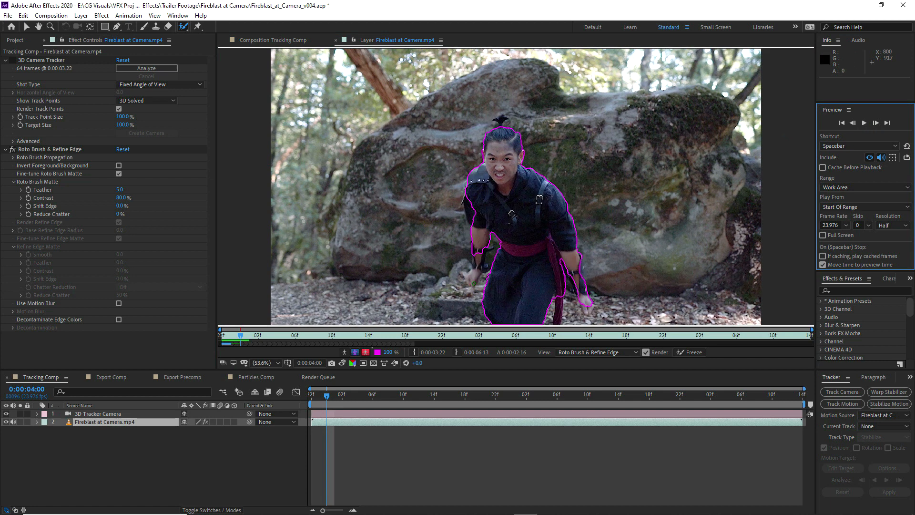
{"action": "left_click_drag", "start_coordinate": [474, 250], "coordinate": [474, 247]}
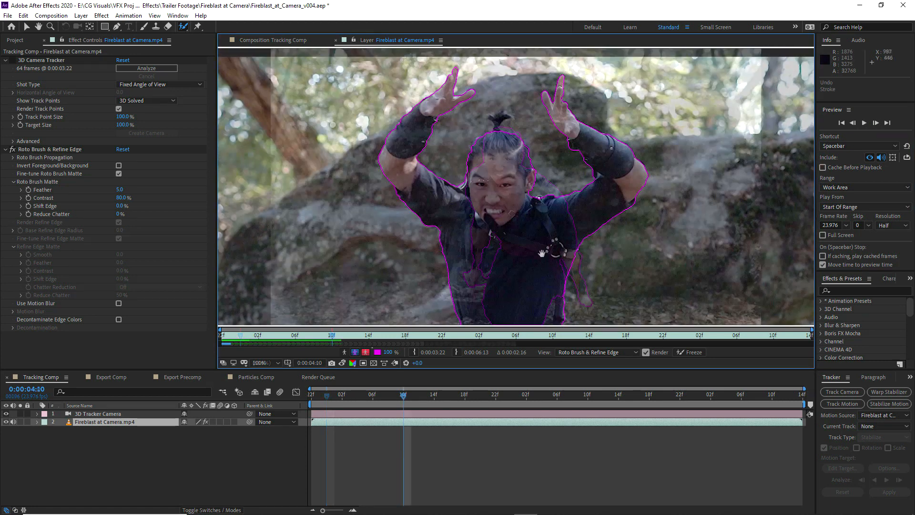
{"action": "left_click_drag", "start_coordinate": [544, 228], "coordinate": [554, 243]}
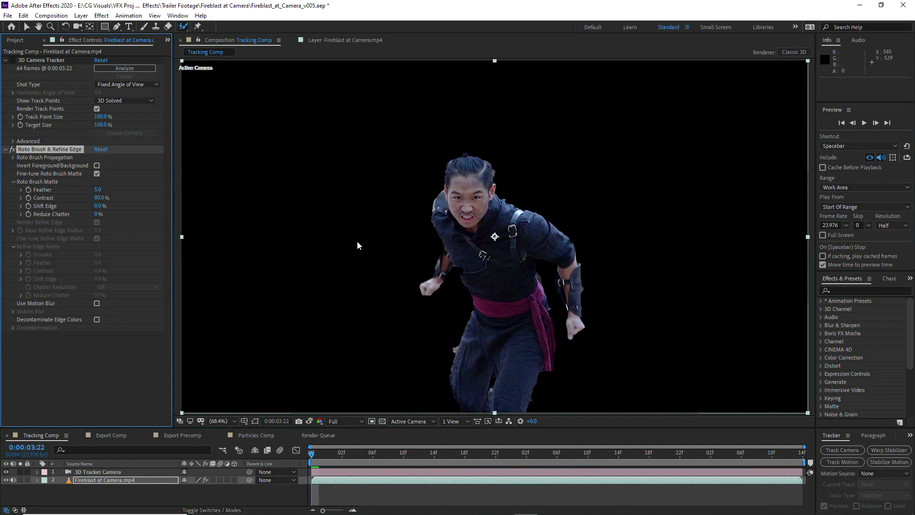
Enable Roto Brush motion blur at 0:00:04:00 with Higher Quality and 16 Samples Per Frame
{"action": "left_click", "coordinate": [324, 452]}
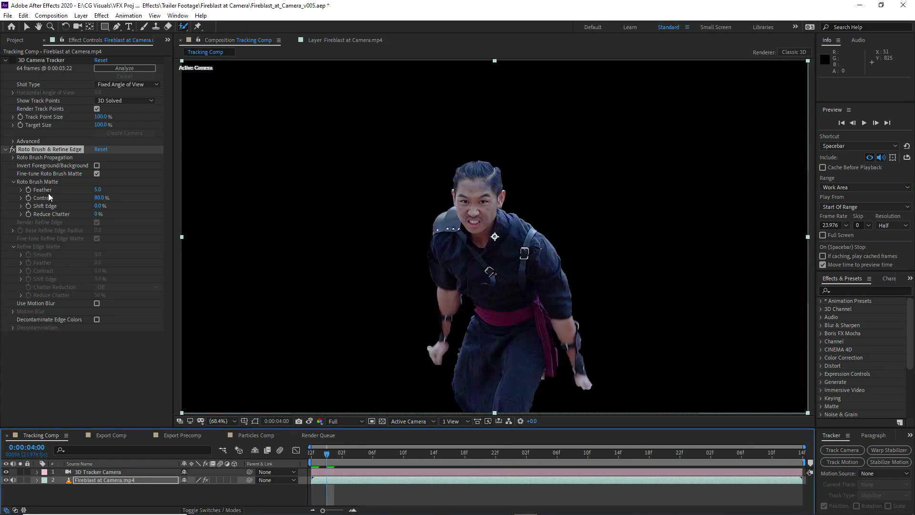
{"action": "left_click", "coordinate": [96, 303]}
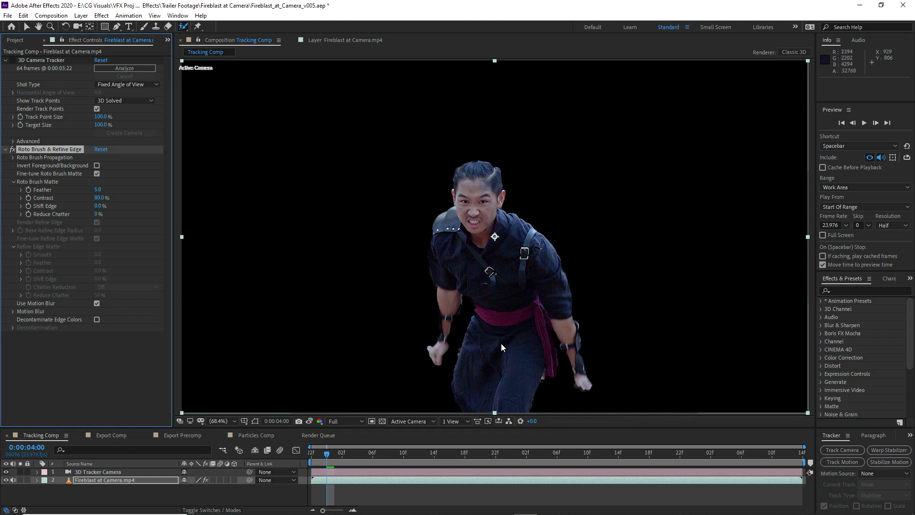
{"action": "left_click", "coordinate": [13, 311]}
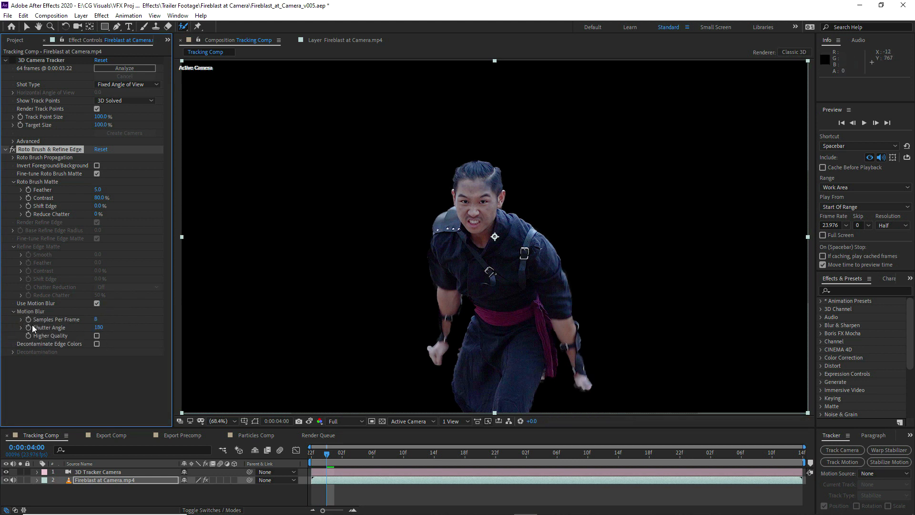
{"action": "left_click", "coordinate": [97, 335]}
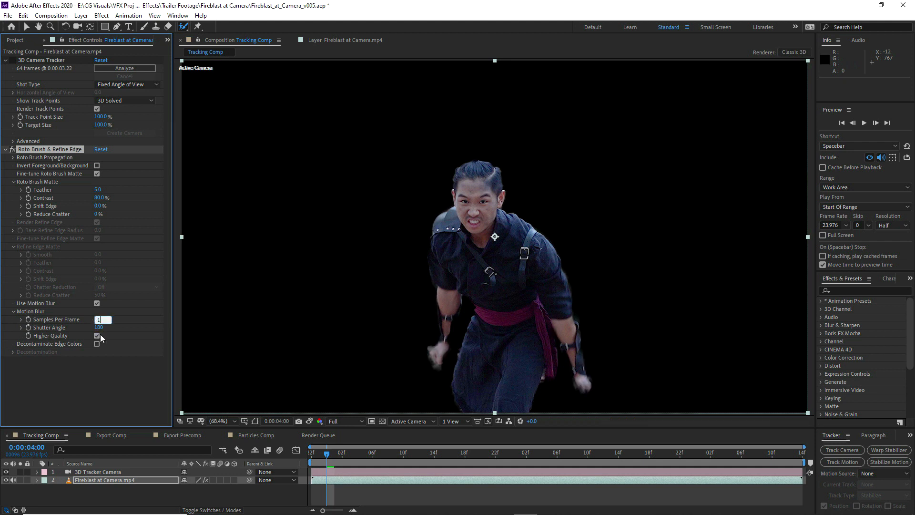
{"action": "left_click", "coordinate": [581, 382]}
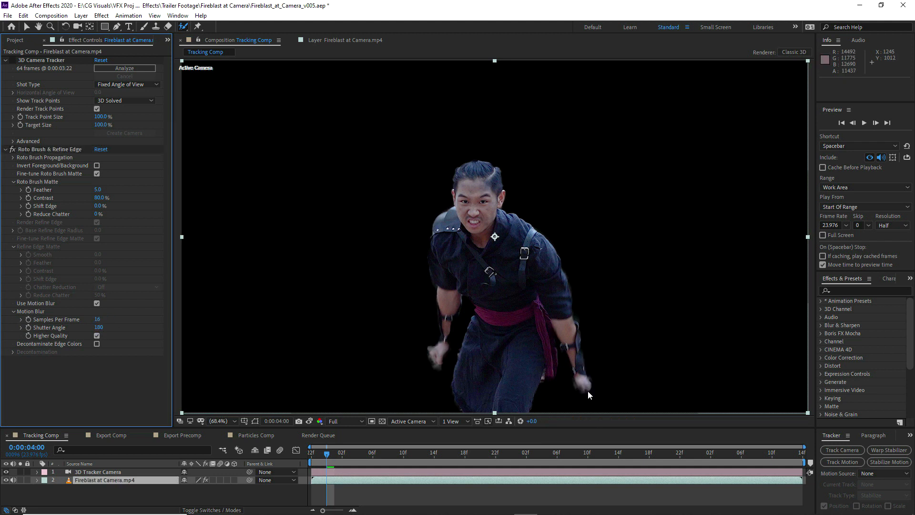
Set the Roto Brush motion blur Shutter Angle to 90 and enable Decontaminate Edge Colors
{"action": "left_click", "coordinate": [99, 326]}
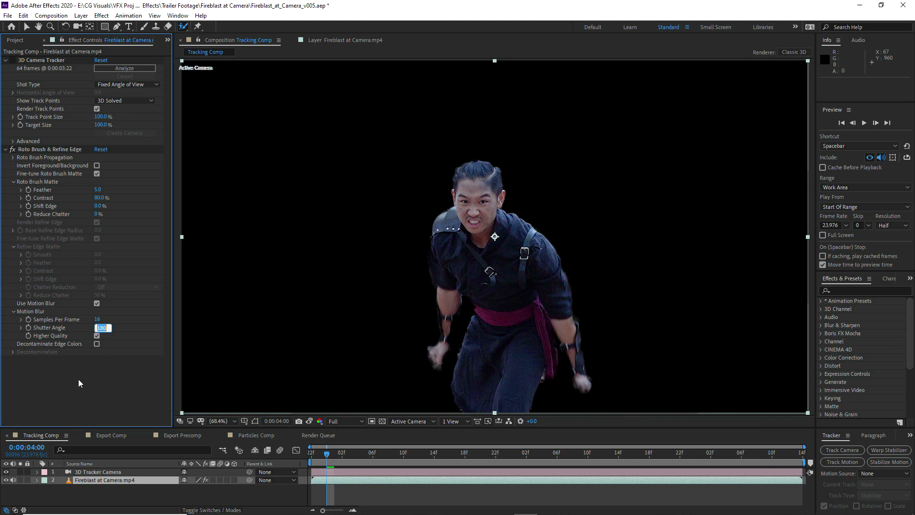
{"action": "left_click", "coordinate": [535, 318]}
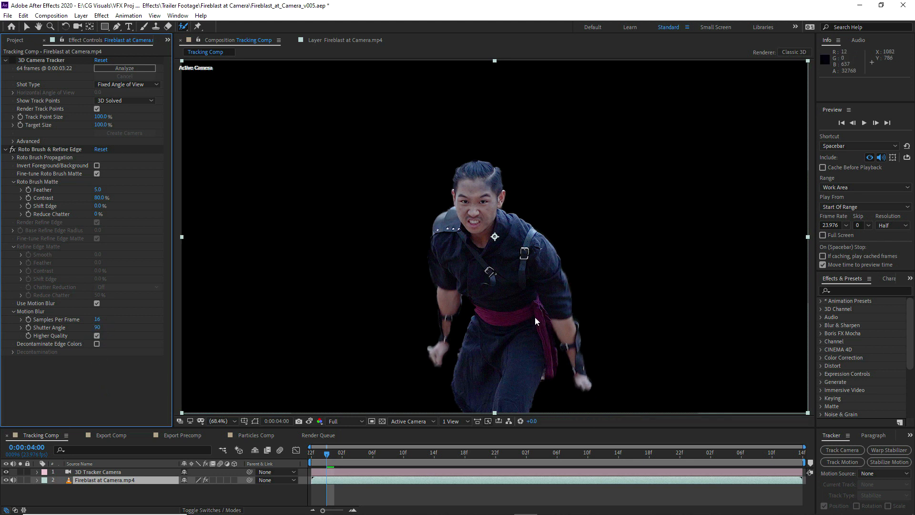
{"action": "key", "text": "space"}
{"action": "left_click", "coordinate": [97, 343]}
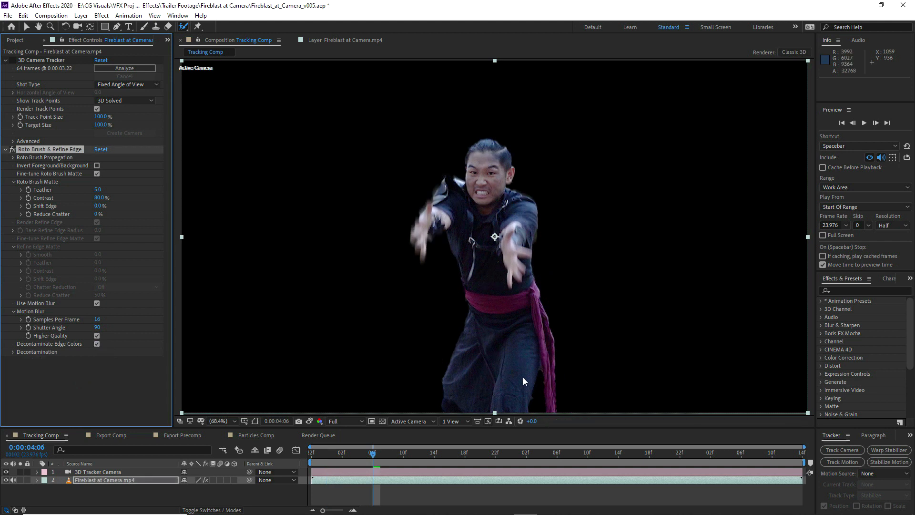
Check the actor's cutout at several frames across Tracking Comp
{"action": "left_click", "coordinate": [505, 453]}
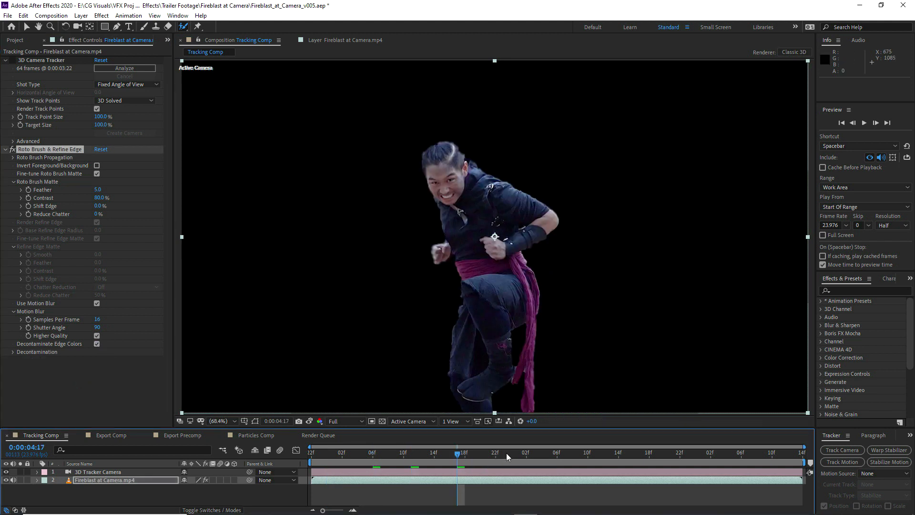
{"action": "left_click", "coordinate": [547, 452]}
{"action": "scroll", "coordinate": [648, 256], "scroll_direction": "down", "scroll_amount": 1}
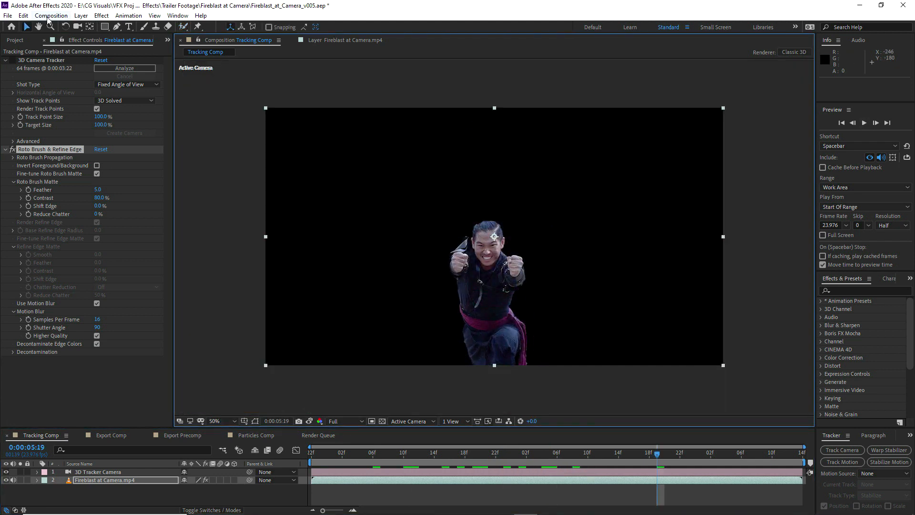
Add Tracking Comp to the Render Queue and enlarge the queue area to show its settings
{"action": "left_click", "coordinate": [49, 17]}
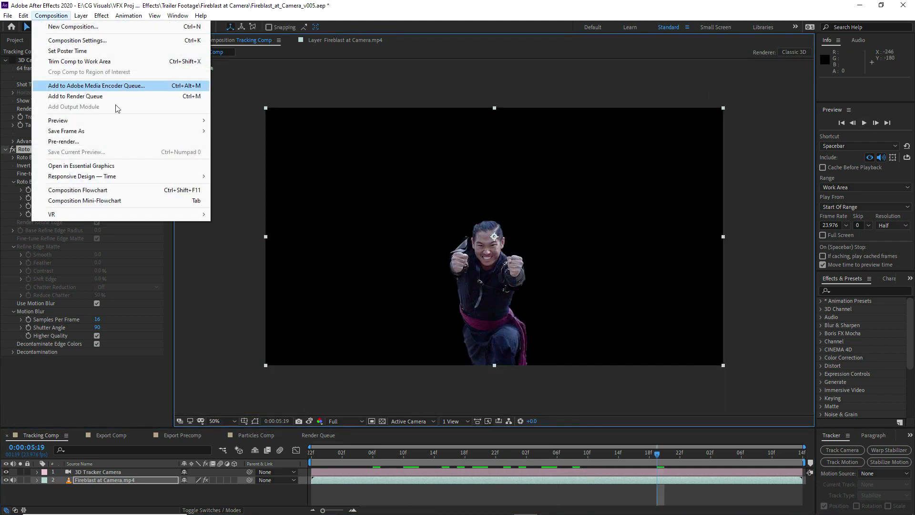
{"action": "left_click", "coordinate": [115, 94]}
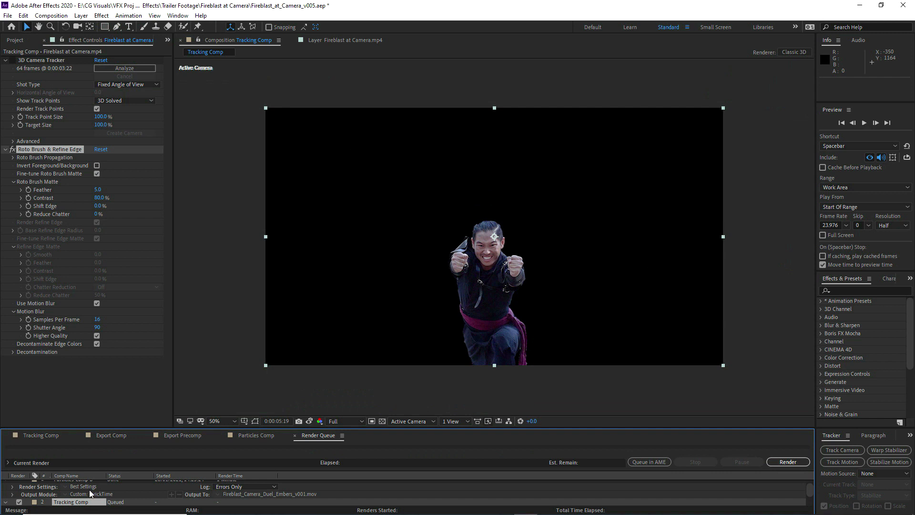
{"action": "left_click_drag", "start_coordinate": [173, 427], "coordinate": [216, 384]}
Configure Tracking Comp's output module with custom QuickTime settings
{"action": "left_click", "coordinate": [78, 455]}
{"action": "left_click", "coordinate": [281, 115]}
{"action": "left_click", "coordinate": [272, 219]}
{"action": "left_click", "coordinate": [232, 329]}
{"action": "left_click", "coordinate": [230, 359]}
{"action": "left_click", "coordinate": [271, 161]}
{"action": "left_click", "coordinate": [265, 190]}
{"action": "left_click", "coordinate": [390, 381]}
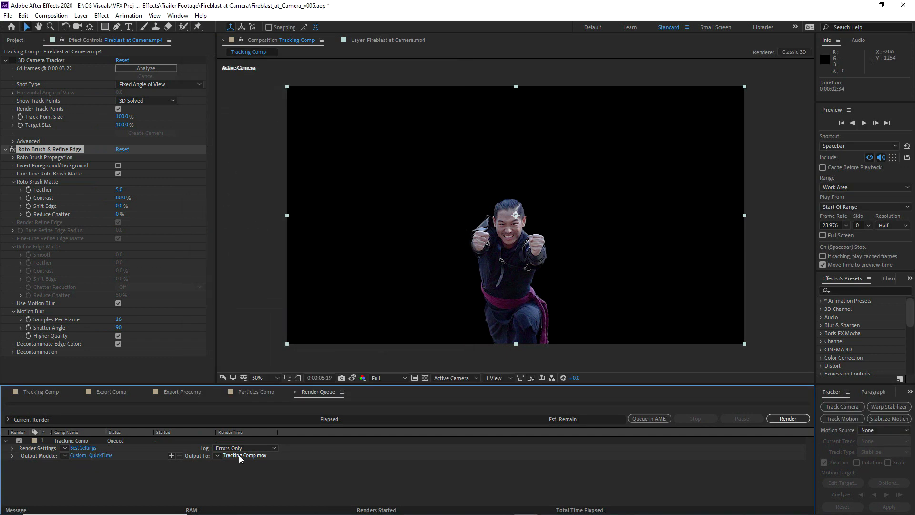
Set the Tracking Comp render's output file to Actor_Matte_v001.mov in the Fireblast at Camera assets folder
{"action": "left_click", "coordinate": [238, 454]}
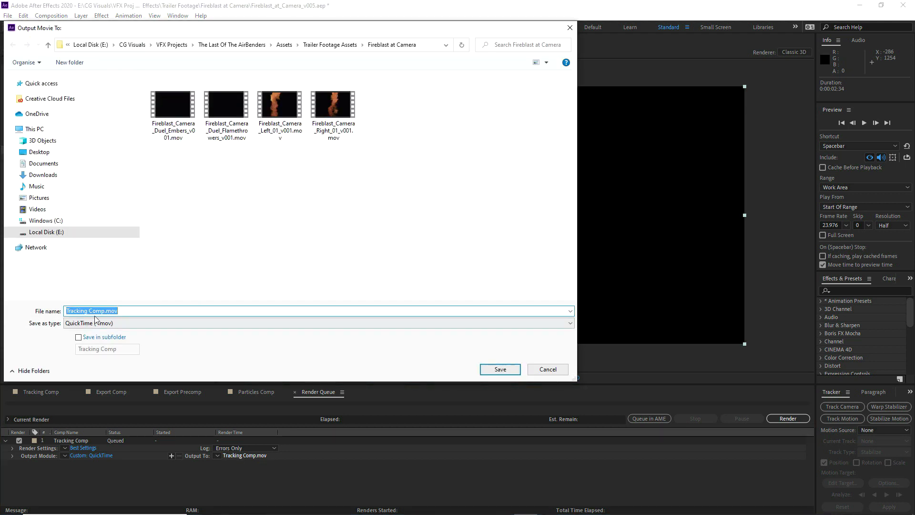
{"action": "type", "text": "Actor_Matte_v001"}
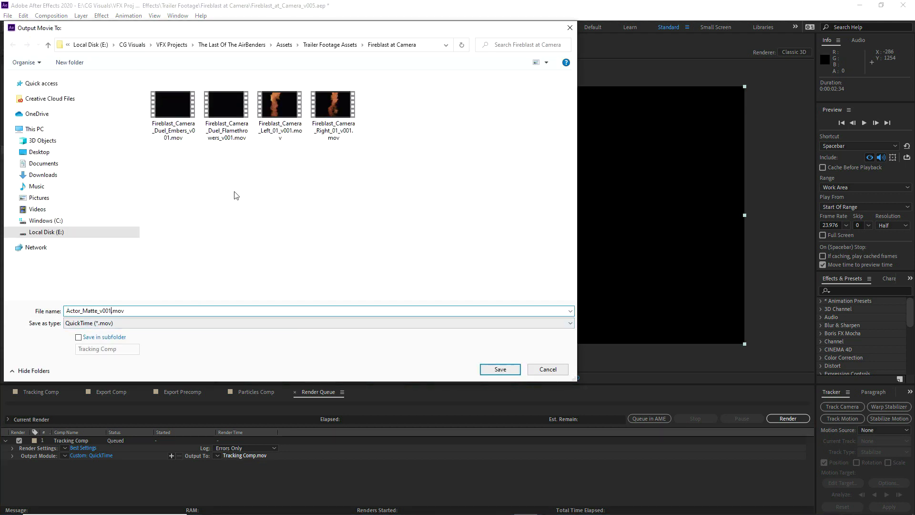
{"action": "left_click", "coordinate": [498, 369]}
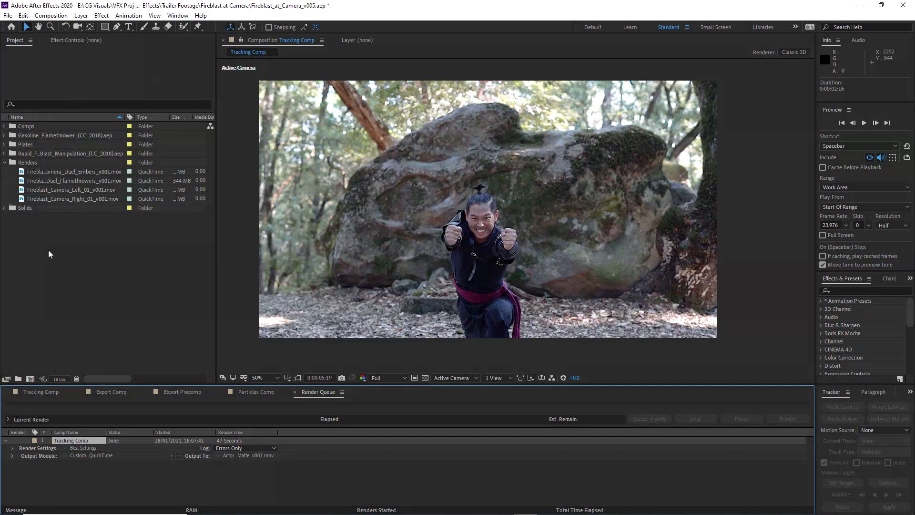
Import the rendered Actor_Matte_v001.mov into the project as footage
{"action": "right_click", "coordinate": [48, 250]}
{"action": "mouse_move", "coordinate": [79, 298]}
{"action": "left_click", "coordinate": [216, 297]}
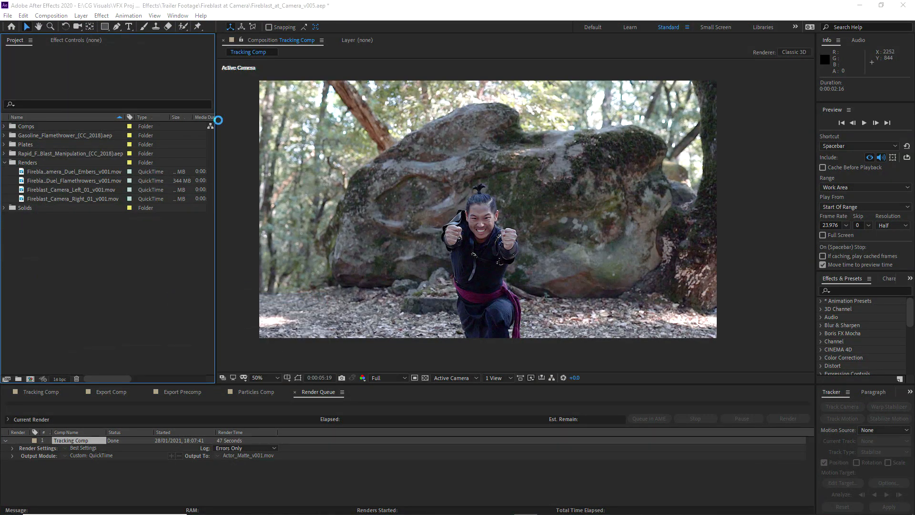
{"action": "left_click", "coordinate": [158, 105]}
{"action": "left_click", "coordinate": [461, 464]}
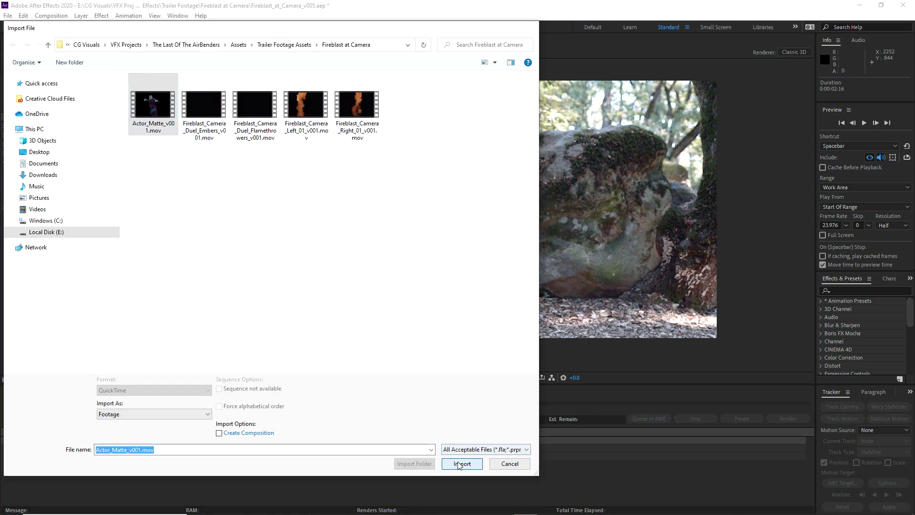
Place Actor_Matte_v001.mov above the Fireblast at Camera.mp4 layer in Tracking Comp and check it in isolation
{"action": "left_click_drag", "start_coordinate": [33, 126], "coordinate": [107, 433]}
{"action": "left_click", "coordinate": [41, 392]}
{"action": "left_click", "coordinate": [20, 436]}
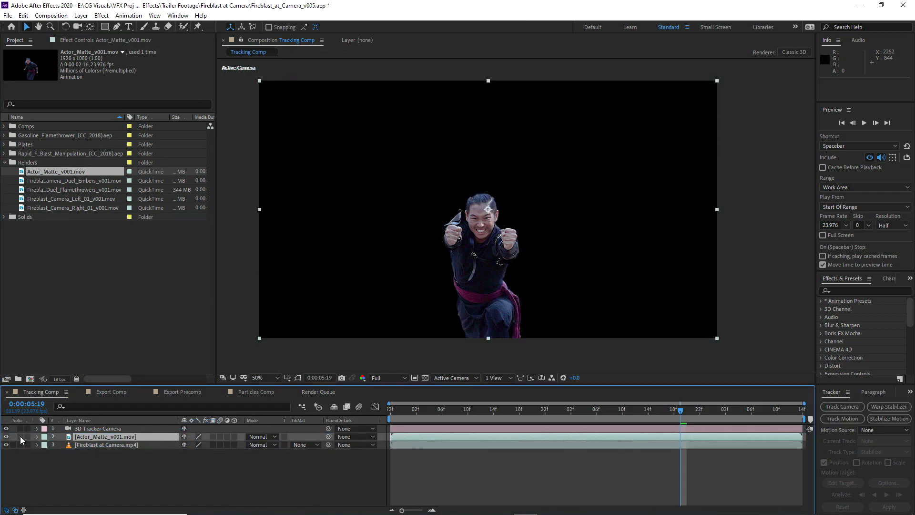
{"action": "left_click", "coordinate": [20, 436]}
Rename the Actor_Matte_v001.mov layer as Actor Lighting 01
{"action": "key", "text": "Return"}
{"action": "type", "text": "Actor Lighting 01"}
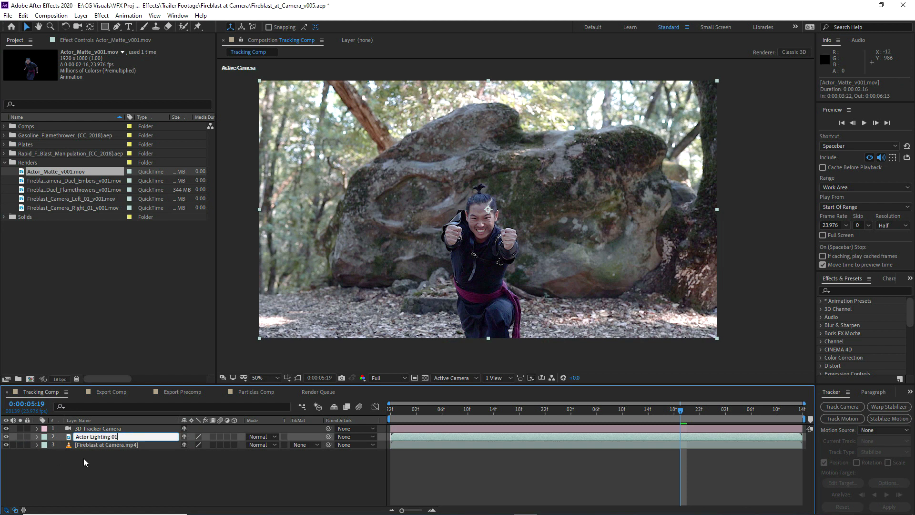
{"action": "key", "text": "Return"}
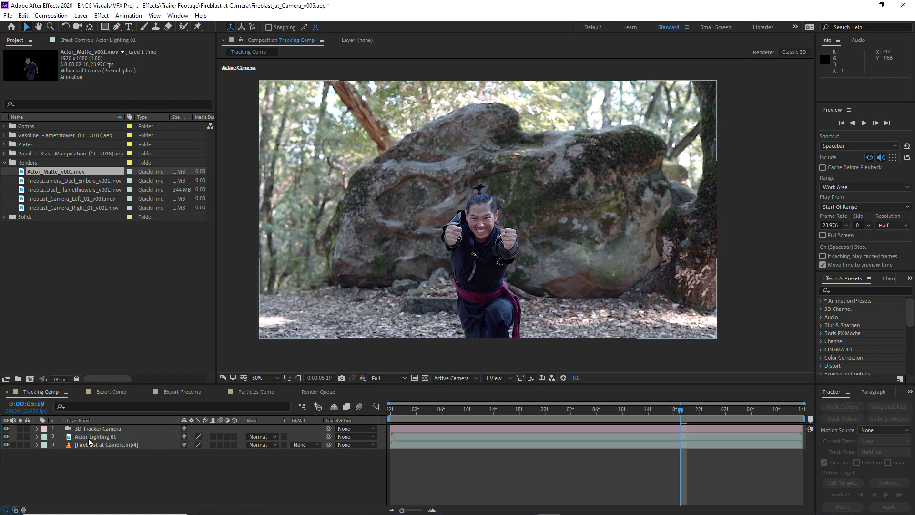
Apply the Extract effect to Actor Lighting 01 and solo the layer
{"action": "left_click", "coordinate": [76, 40]}
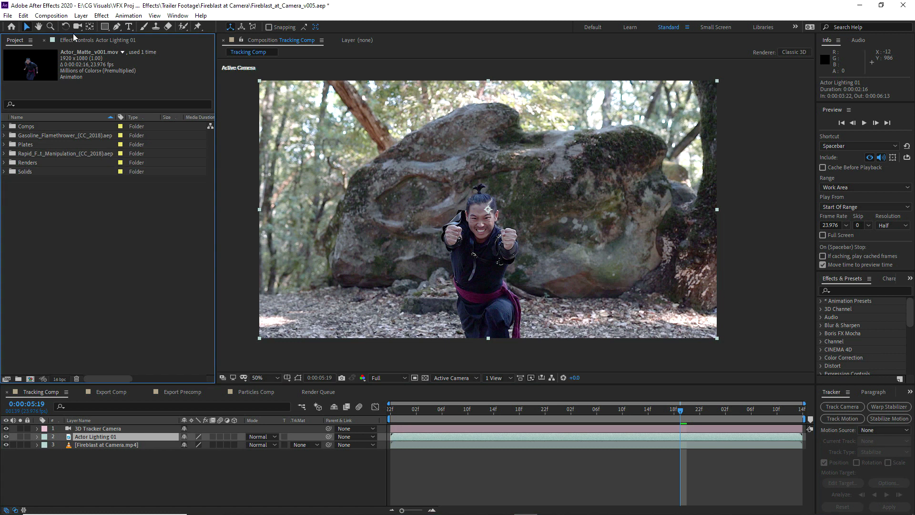
{"action": "left_click", "coordinate": [102, 15]}
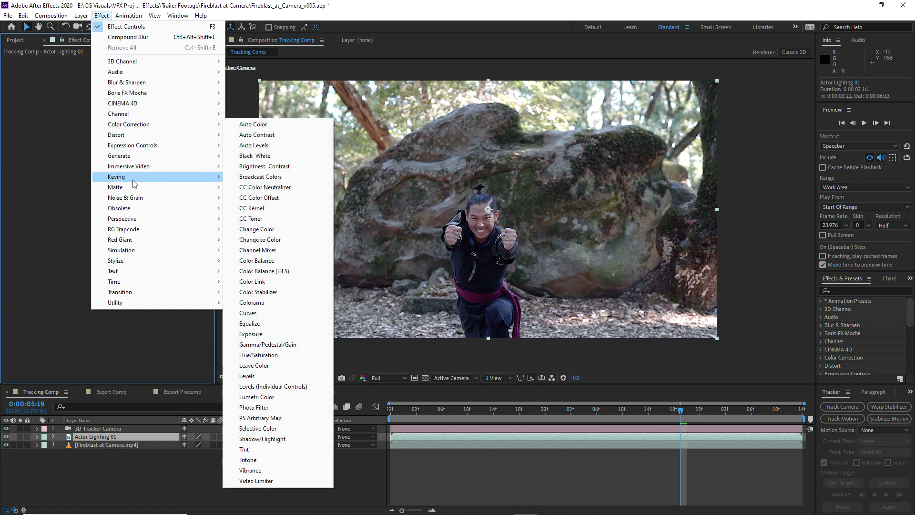
{"action": "mouse_move", "coordinate": [134, 183]}
{"action": "left_click", "coordinate": [253, 229]}
{"action": "left_click", "coordinate": [20, 436]}
{"action": "scroll", "coordinate": [495, 250], "scroll_direction": "up", "scroll_amount": 2}
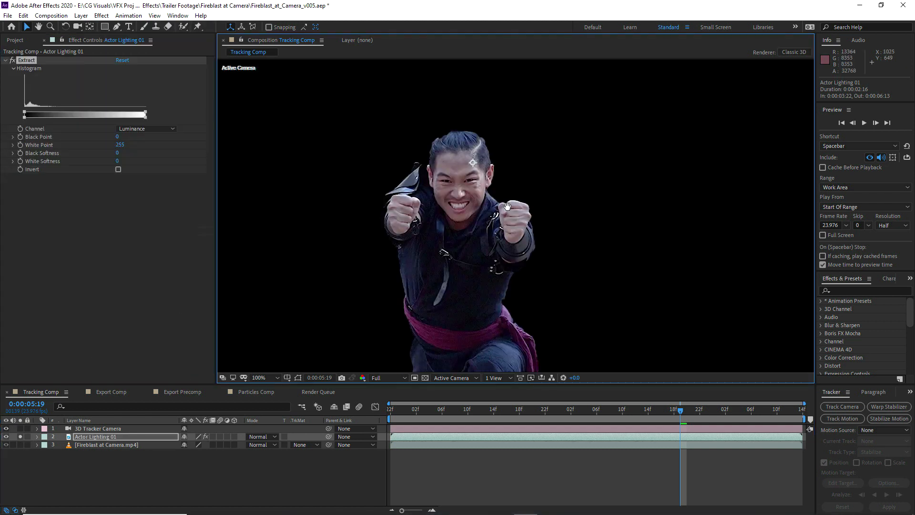
{"action": "left_click_drag", "start_coordinate": [507, 206], "coordinate": [516, 188]}
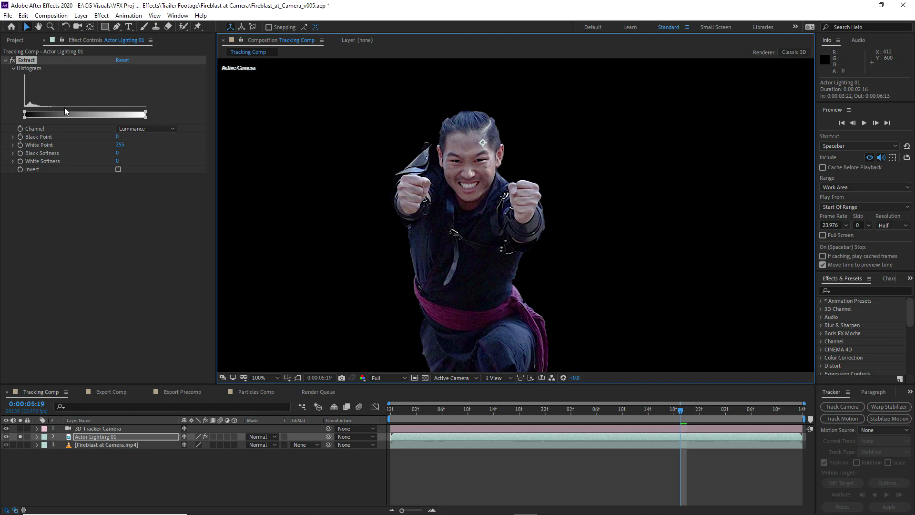
Set the Extract effect on Actor Lighting 01 to Black Point 96, White Point 194, Black Softness 87 and White Softness 73
{"action": "left_click_drag", "start_coordinate": [119, 138], "coordinate": [90, 146]}
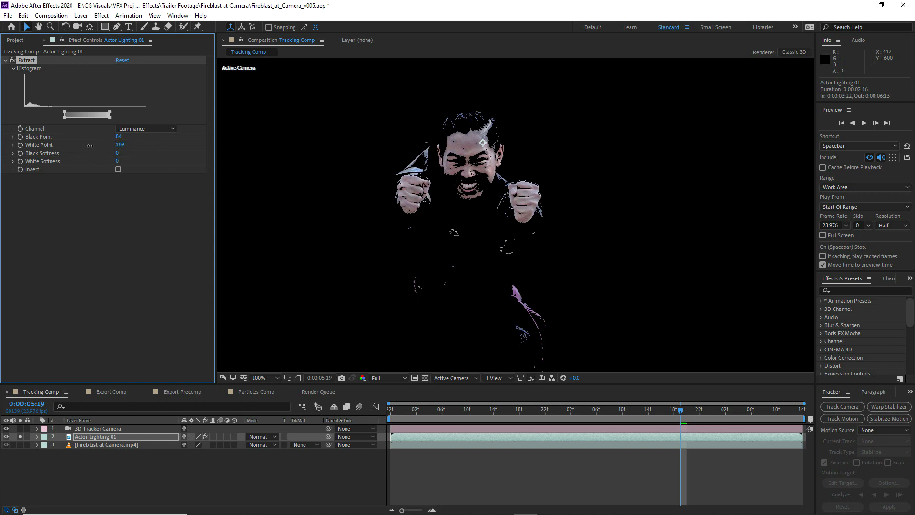
{"action": "left_click_drag", "start_coordinate": [119, 153], "coordinate": [168, 153]}
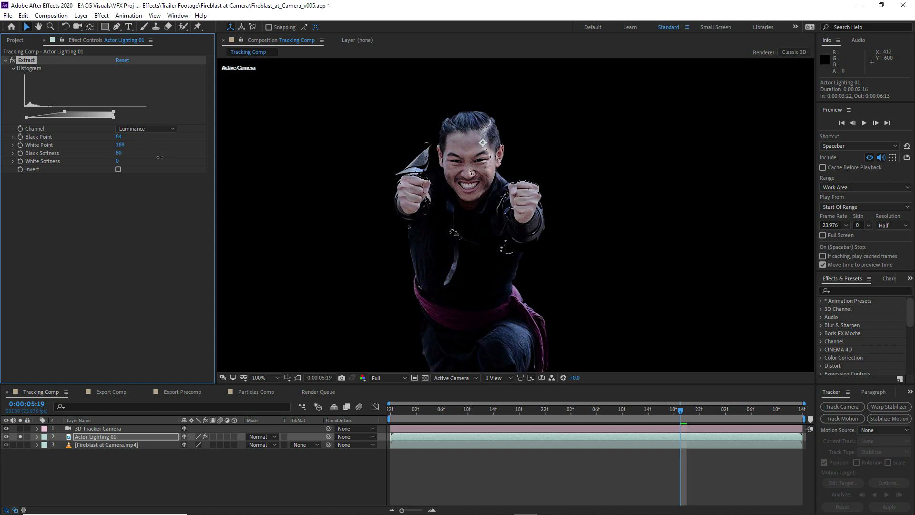
{"action": "left_click_drag", "start_coordinate": [129, 161], "coordinate": [179, 164]}
{"action": "left_click_drag", "start_coordinate": [114, 111], "coordinate": [116, 111]}
{"action": "left_click_drag", "start_coordinate": [64, 112], "coordinate": [70, 111]}
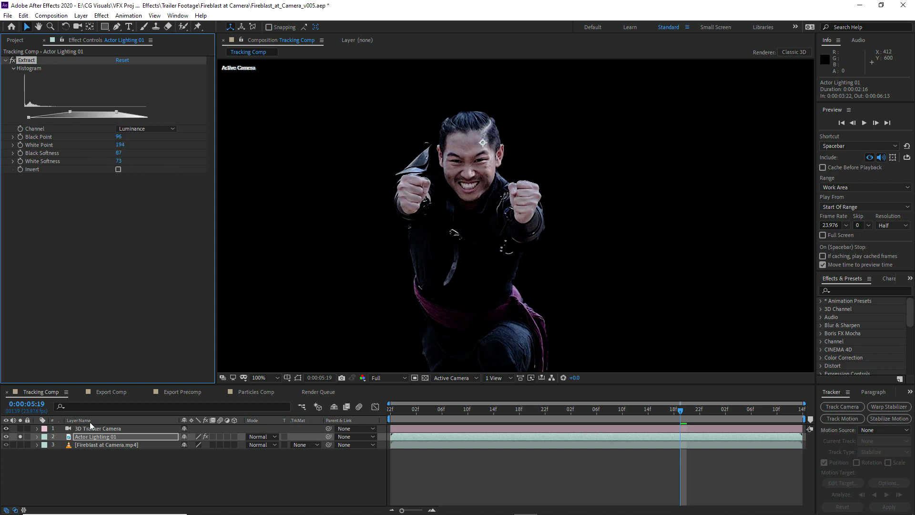
Add a Fill effect to Actor Lighting 01 with the light orange color F49549
{"action": "left_click", "coordinate": [101, 15]}
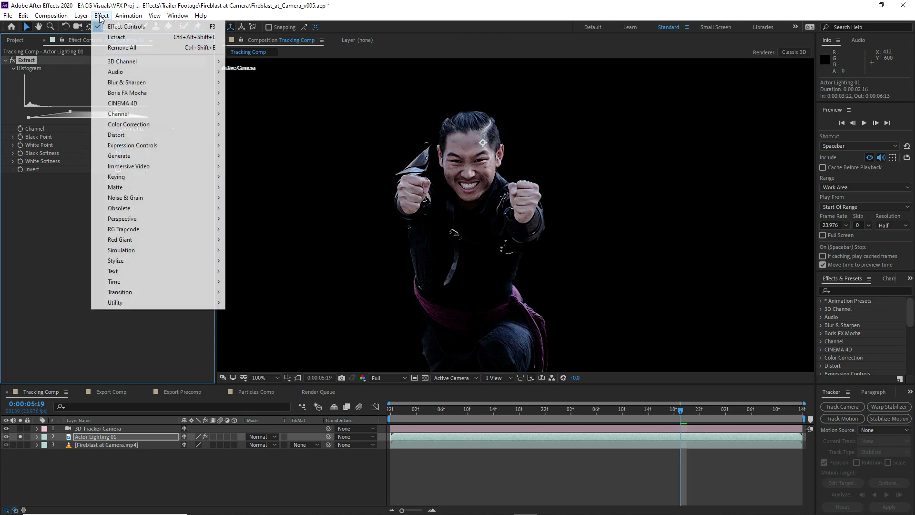
{"action": "mouse_move", "coordinate": [124, 160]}
{"action": "left_click", "coordinate": [246, 313]}
{"action": "left_click", "coordinate": [121, 202]}
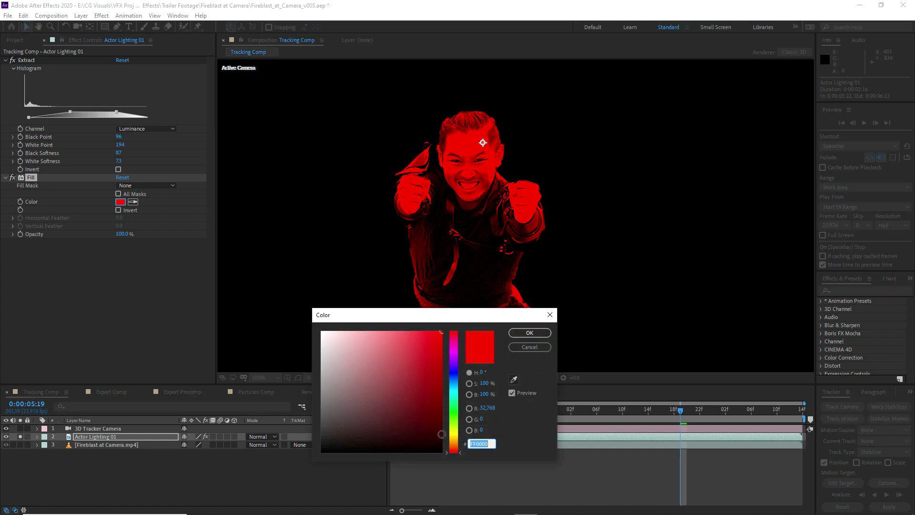
{"action": "left_click", "coordinate": [454, 444]}
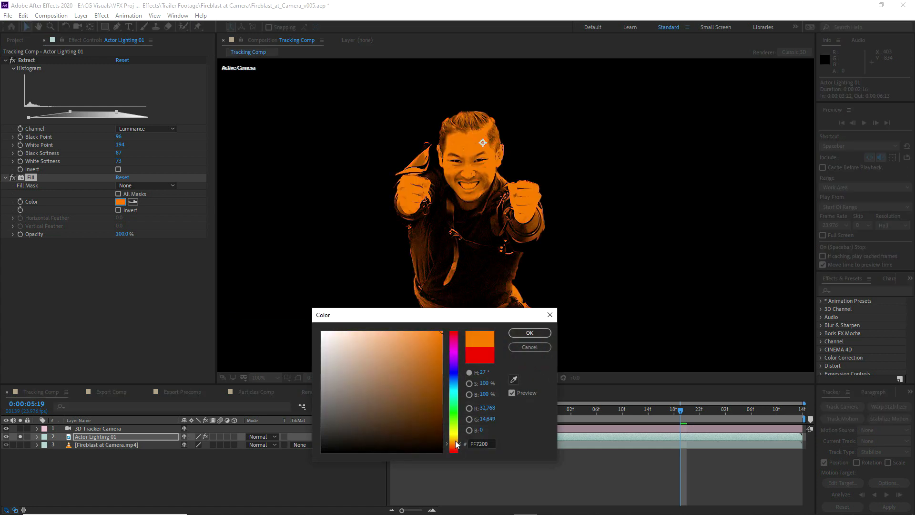
{"action": "left_click_drag", "start_coordinate": [423, 336], "coordinate": [429, 337]}
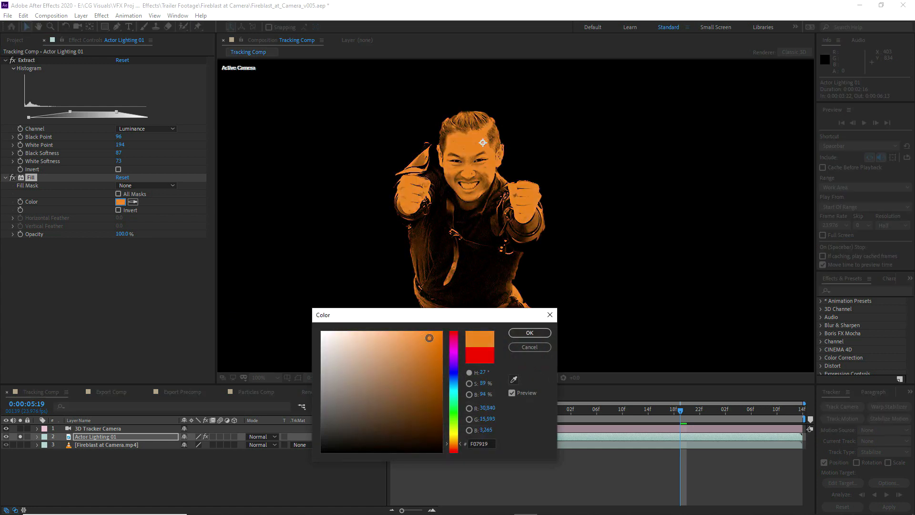
{"action": "left_click", "coordinate": [530, 333]}
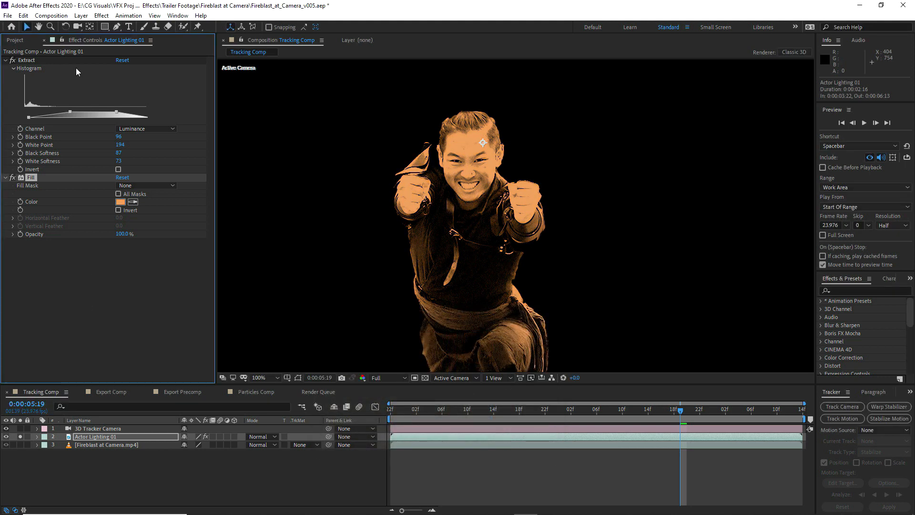
Add Compound Blur to Actor Lighting 01 with a Maximum Blur of 1 and Invert Blur enabled
{"action": "left_click", "coordinate": [94, 16]}
{"action": "mouse_move", "coordinate": [129, 82]}
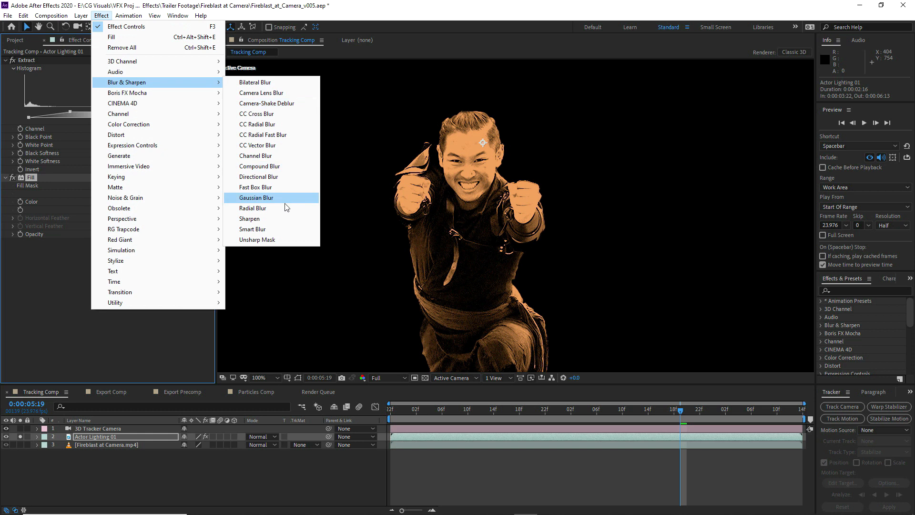
{"action": "left_click", "coordinate": [259, 166]}
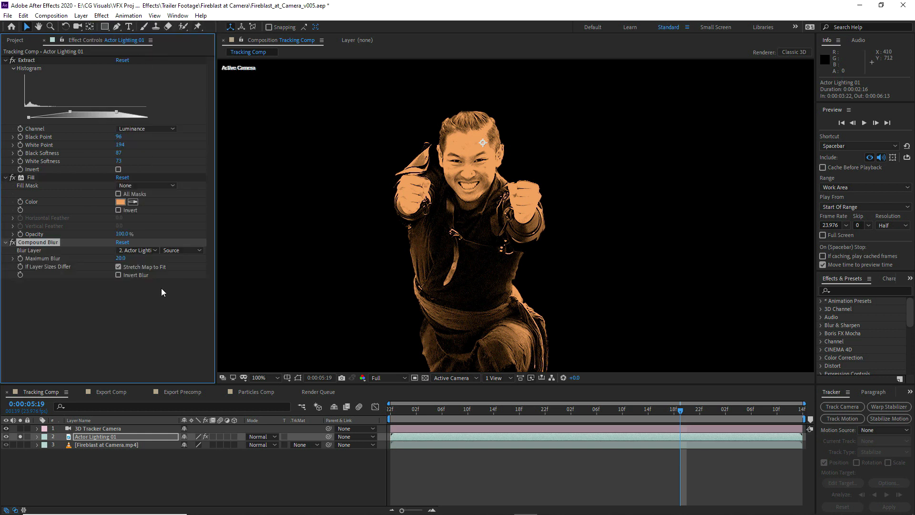
{"action": "left_click", "coordinate": [120, 258]}
{"action": "type", "text": "1"}
{"action": "key", "text": "Return"}
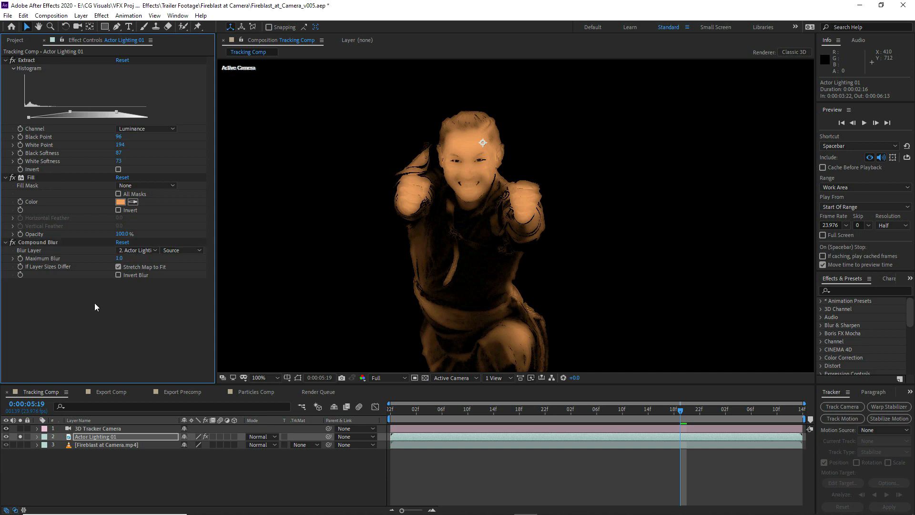
{"action": "left_click", "coordinate": [118, 275]}
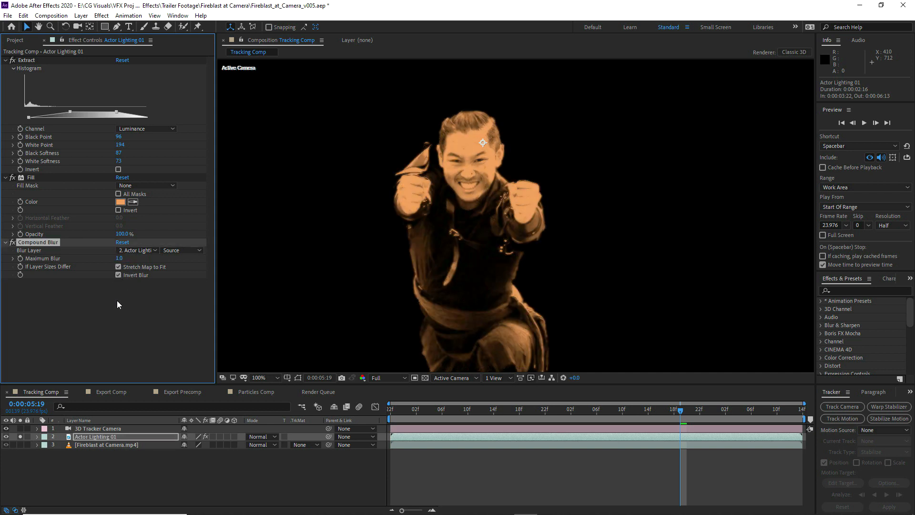
Unsolo Actor Lighting 01, set its blending mode to Soft Light, and compare the shot with and without it
{"action": "left_click", "coordinate": [22, 436]}
{"action": "left_click", "coordinate": [258, 436]}
{"action": "left_click", "coordinate": [280, 204]}
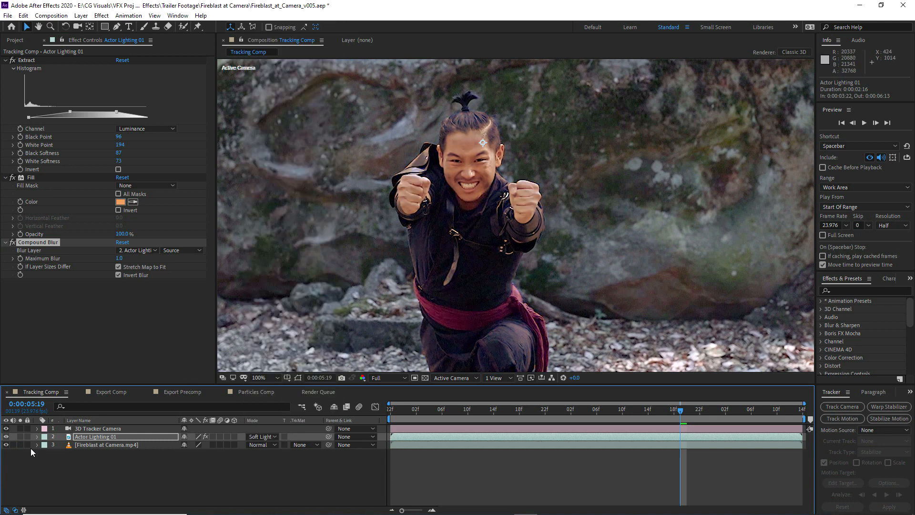
{"action": "left_click", "coordinate": [6, 436]}
{"action": "left_click", "coordinate": [7, 436]}
{"action": "left_click", "coordinate": [6, 436]}
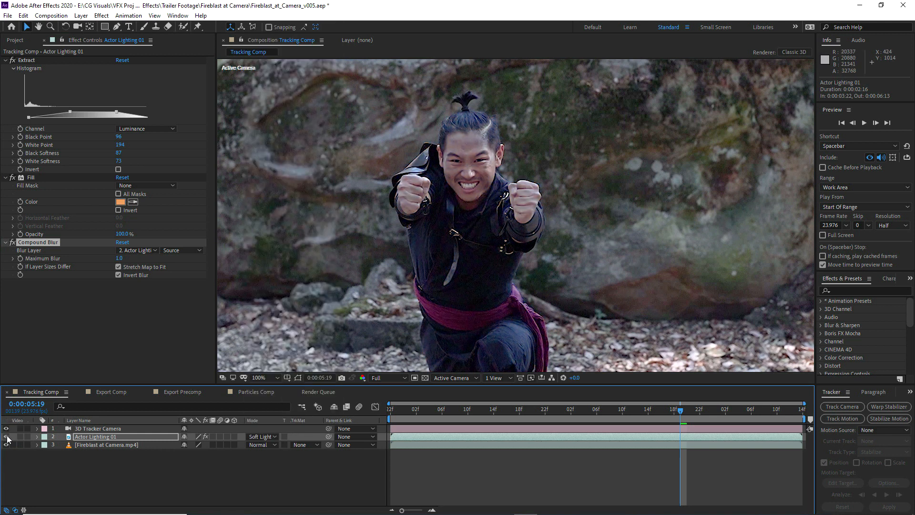
{"action": "left_click", "coordinate": [6, 436]}
Duplicate Actor Lighting 01, solo the copy, and remove Compound Blur from it
{"action": "left_click", "coordinate": [110, 436]}
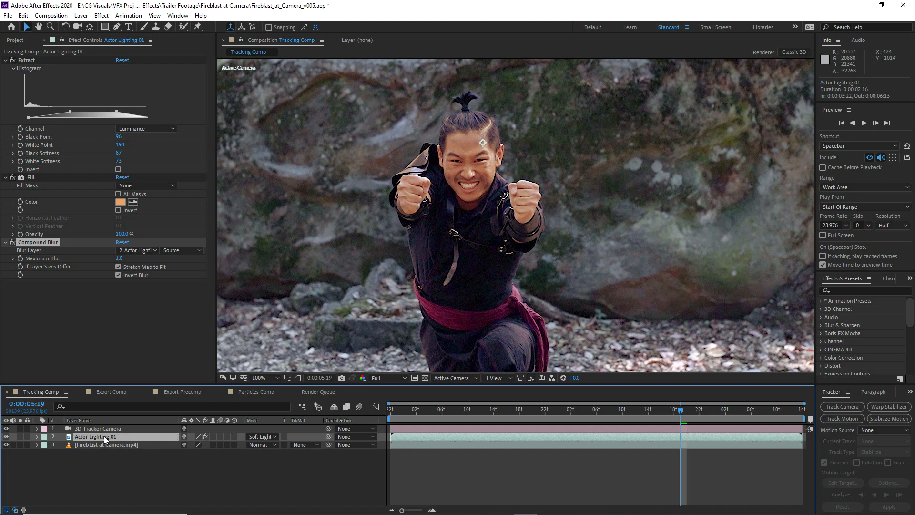
{"action": "key", "text": "ctrl+d"}
{"action": "left_click", "coordinate": [20, 436]}
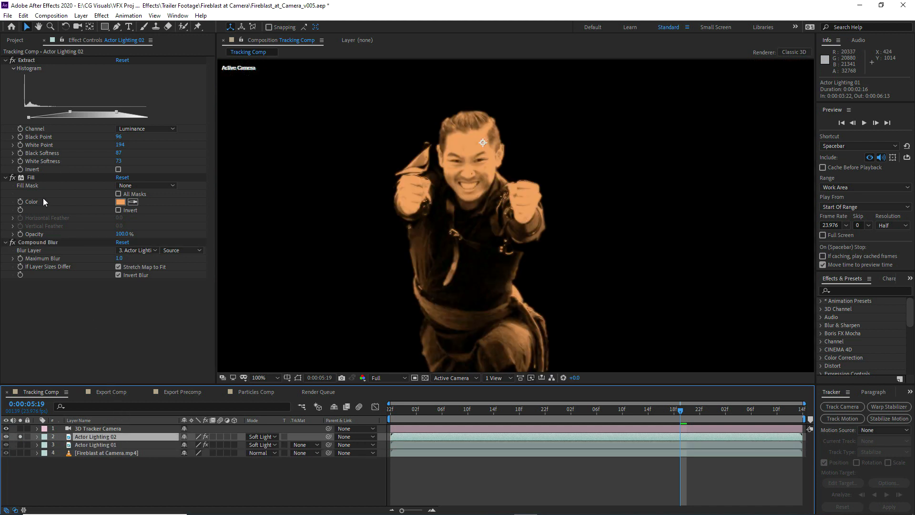
{"action": "left_click", "coordinate": [21, 243]}
{"action": "key", "text": "Delete"}
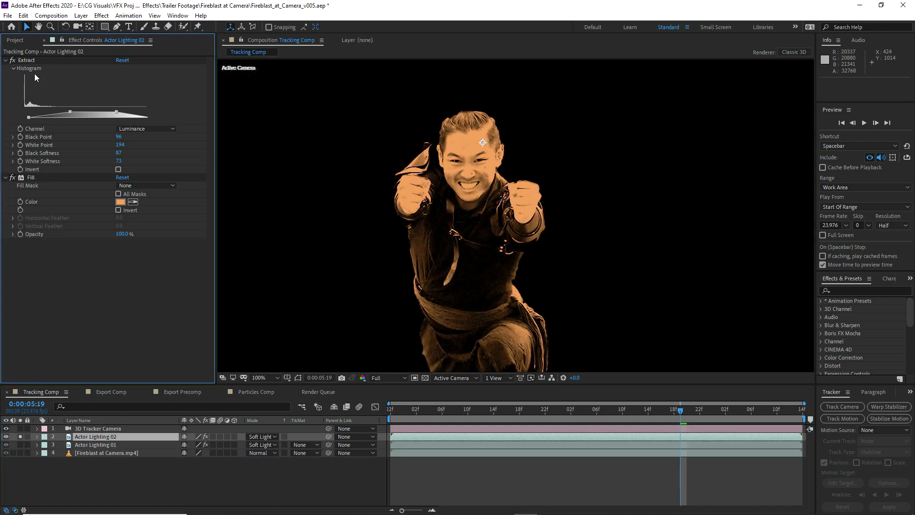
Reset Extract on Actor Lighting 02, then set its Black Point to 170 and Black Softness to 111
{"action": "left_click", "coordinate": [122, 60]}
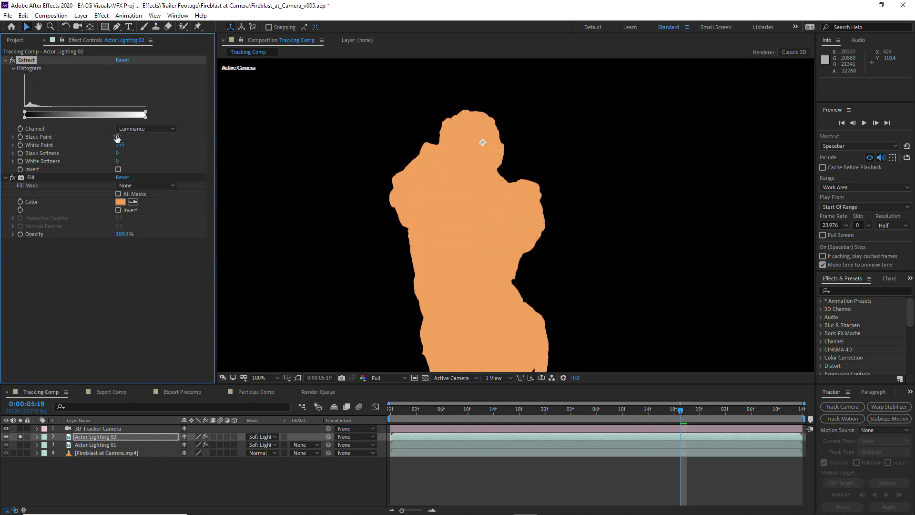
{"action": "left_click_drag", "start_coordinate": [117, 138], "coordinate": [177, 143]}
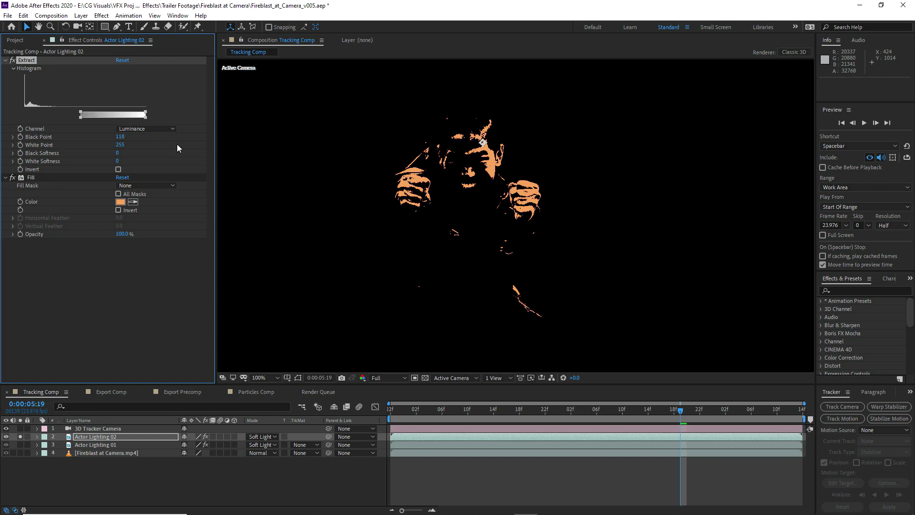
{"action": "mouse_move", "coordinate": [117, 155]}
{"action": "left_mouse_down"}
{"action": "mouse_move", "coordinate": [174, 151]}
{"action": "mouse_move", "coordinate": [161, 154]}
{"action": "left_mouse_up"}
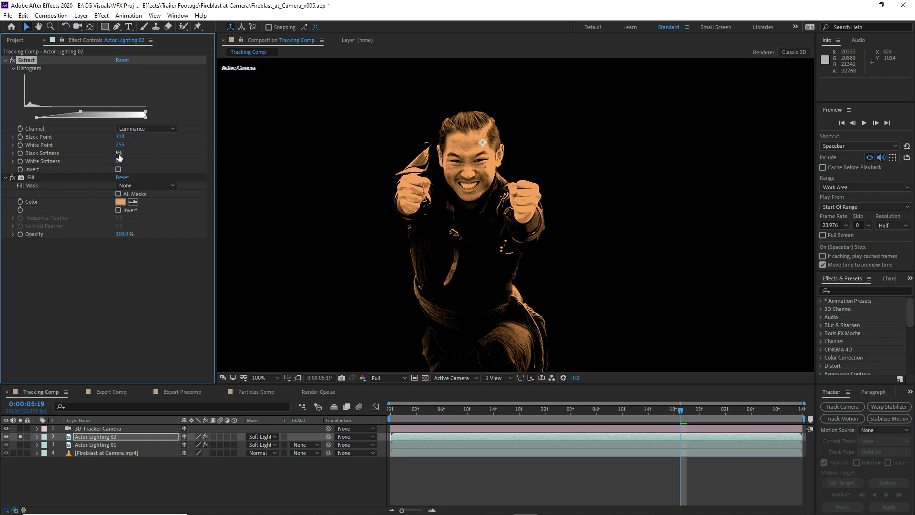
{"action": "left_click_drag", "start_coordinate": [119, 153], "coordinate": [144, 138]}
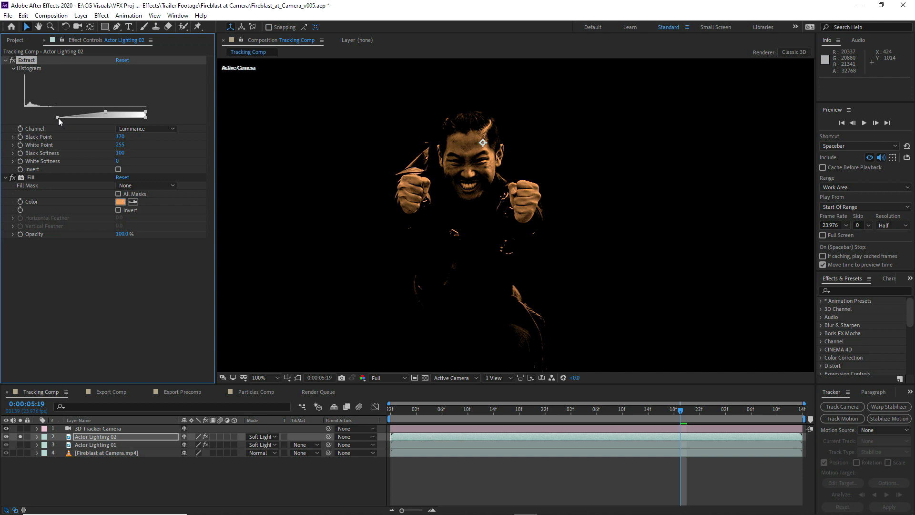
{"action": "left_click_drag", "start_coordinate": [54, 117], "coordinate": [52, 117]}
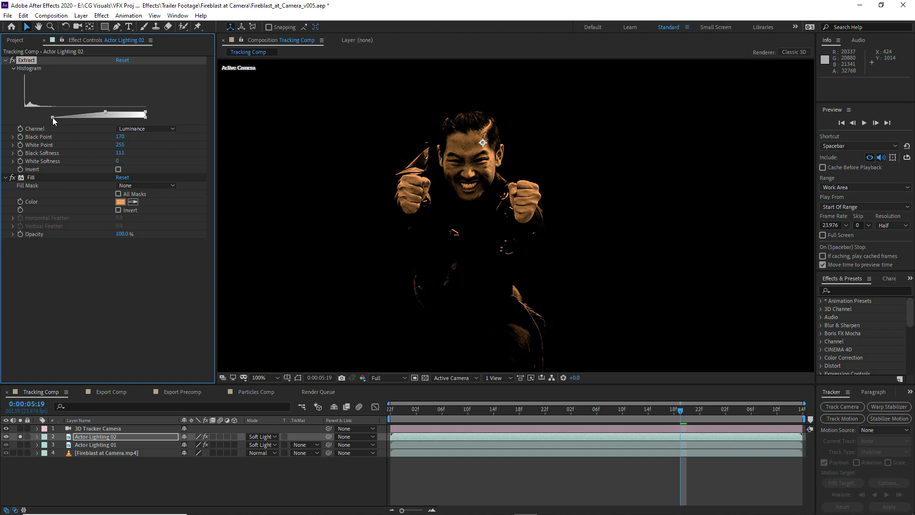
Add CC Cross Blur to Actor Lighting 02 with a Radius Y of 50
{"action": "left_click", "coordinate": [102, 16]}
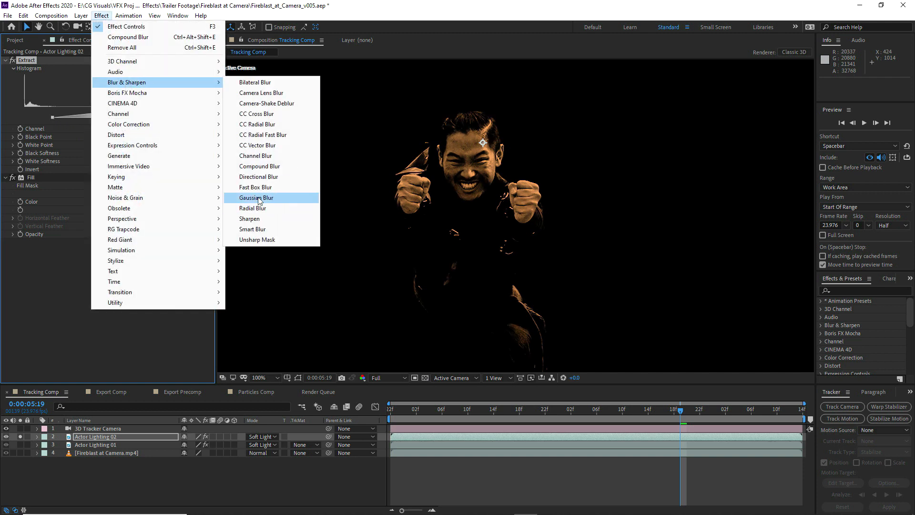
{"action": "left_click", "coordinate": [260, 114]}
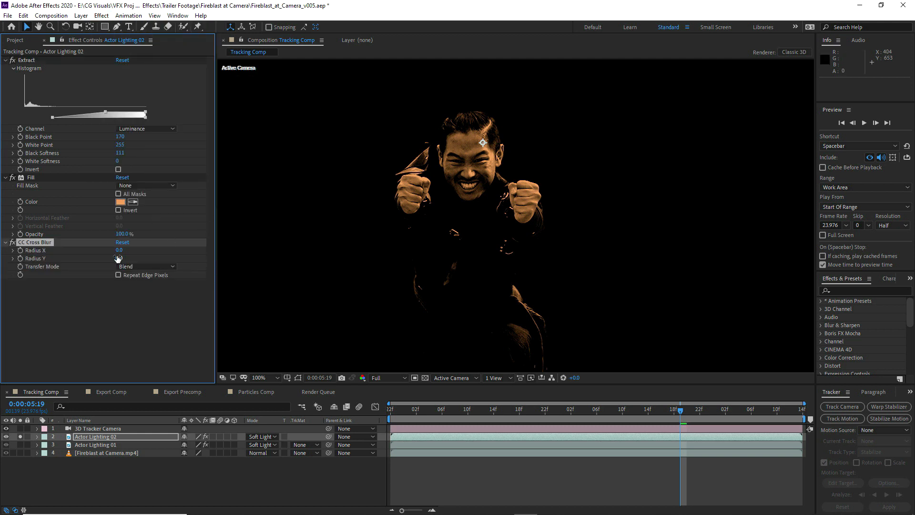
{"action": "type", "text": "50"}
{"action": "key", "text": "Return"}
Unsolo Actor Lighting 02 and set its blending mode to Add
{"action": "left_click", "coordinate": [20, 436]}
{"action": "left_click", "coordinate": [261, 437]}
{"action": "left_click", "coordinate": [300, 120]}
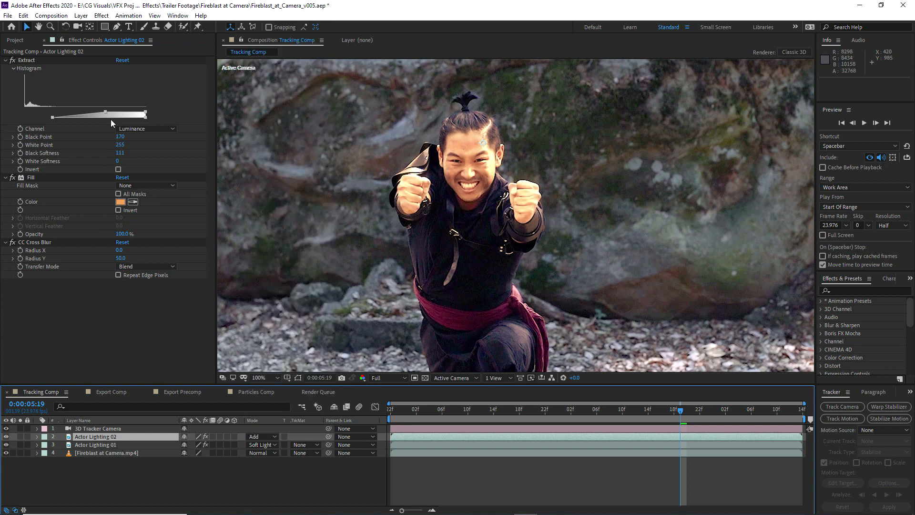
Set the Extract Black Point on Actor Lighting 02 to 204 and compare the shot with and without the layer
{"action": "left_click_drag", "start_coordinate": [106, 112], "coordinate": [122, 112]}
{"action": "left_click", "coordinate": [7, 436]}
{"action": "left_click", "coordinate": [7, 436]}
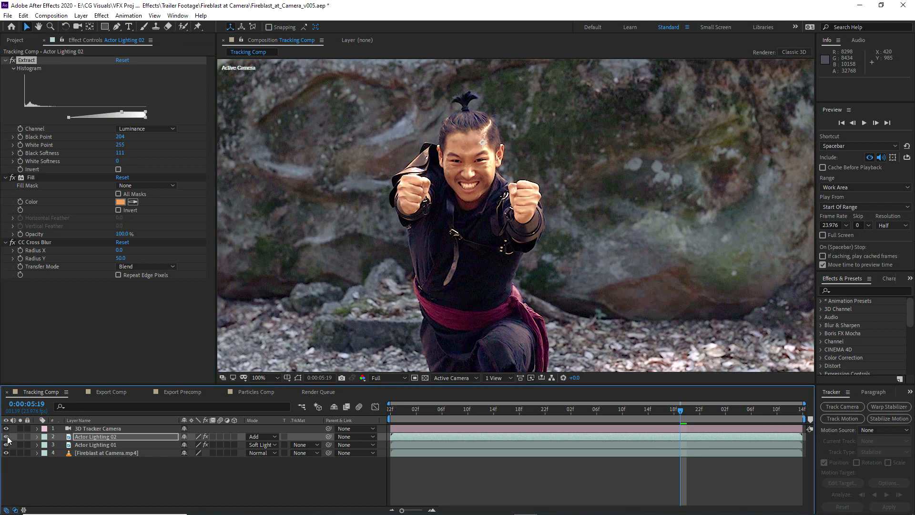
Duplicate Actor Lighting 02, solo the copy, and remove CC Cross Blur from it
{"action": "key", "text": "ctrl+d"}
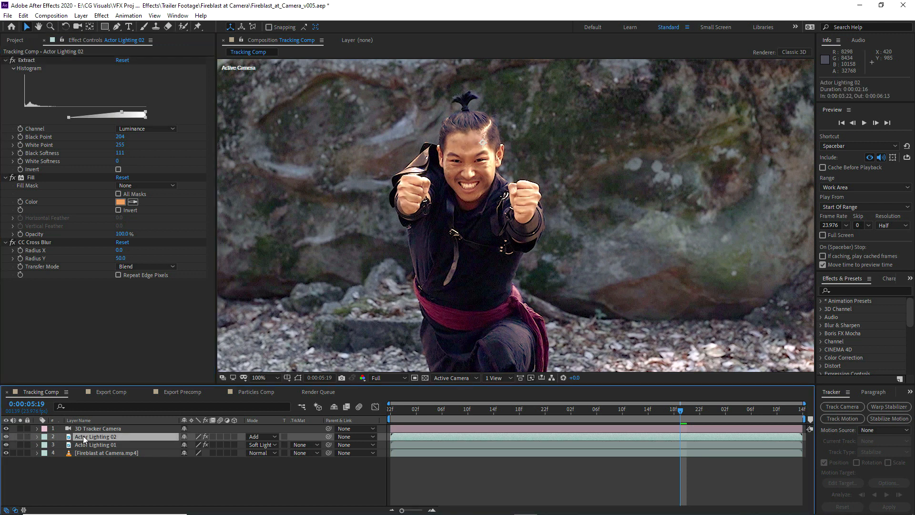
{"action": "left_click", "coordinate": [19, 437]}
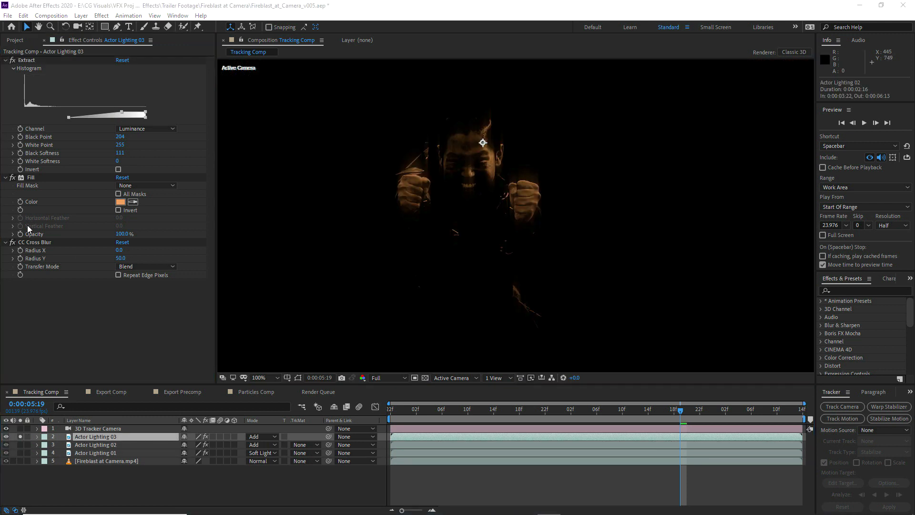
{"action": "left_click", "coordinate": [35, 242]}
{"action": "key", "text": "Delete"}
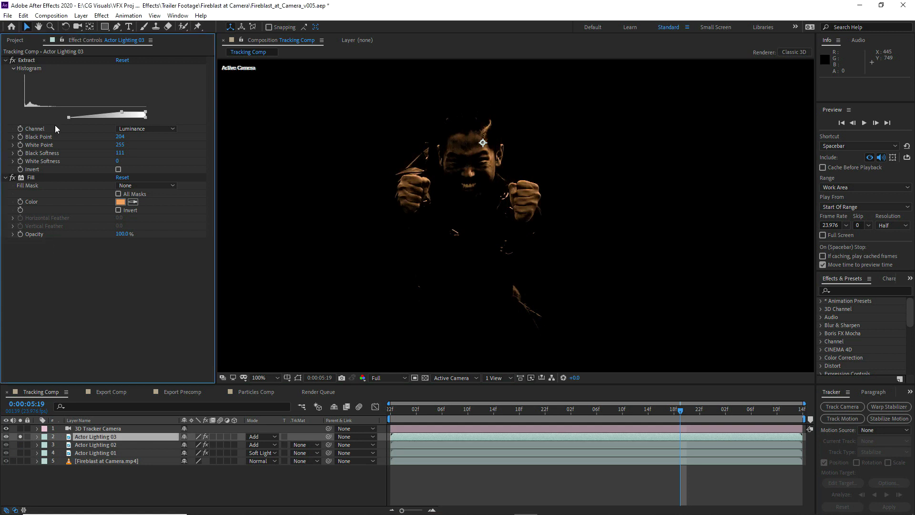
Reset Extract on Actor Lighting 03, then set Black Point 27, White Point 37, Black Softness 18 and White Softness 22
{"action": "left_click", "coordinate": [122, 60]}
{"action": "left_click_drag", "start_coordinate": [119, 138], "coordinate": [29, 154]}
{"action": "left_click_drag", "start_coordinate": [119, 154], "coordinate": [126, 159]}
{"action": "left_click_drag", "start_coordinate": [44, 115], "coordinate": [42, 114]}
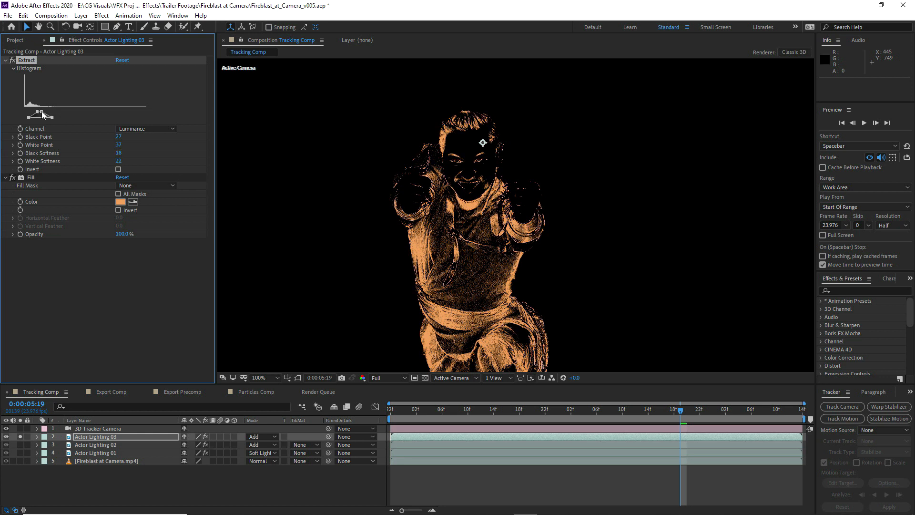
Add Compound Blur to Actor Lighting 03 with a Maximum Blur of 50 and Invert Blur enabled
{"action": "left_click", "coordinate": [101, 16]}
{"action": "mouse_move", "coordinate": [138, 83]}
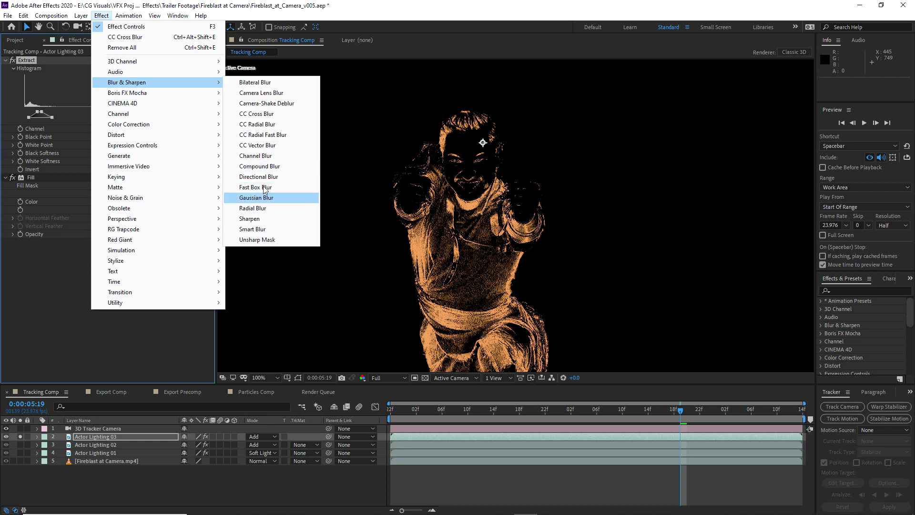
{"action": "left_click", "coordinate": [259, 166]}
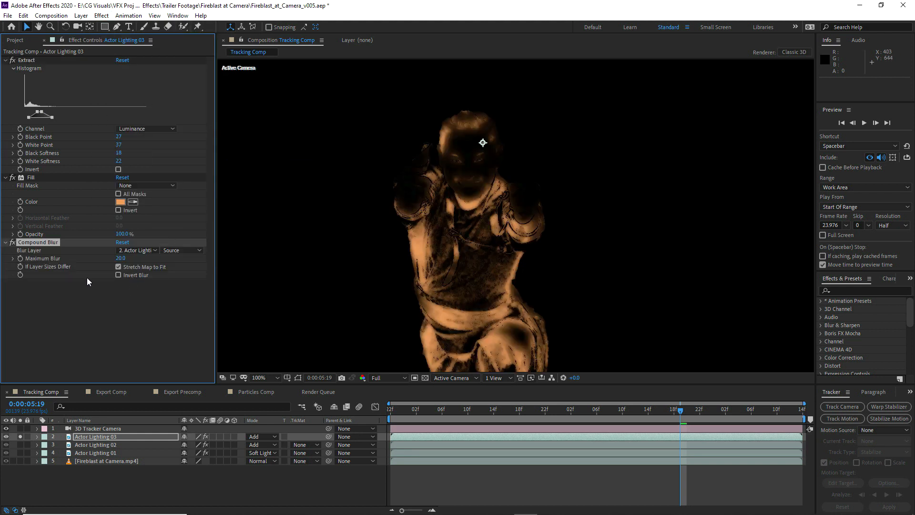
{"action": "left_click", "coordinate": [120, 258]}
{"action": "left_click", "coordinate": [119, 290]}
{"action": "left_click", "coordinate": [119, 275]}
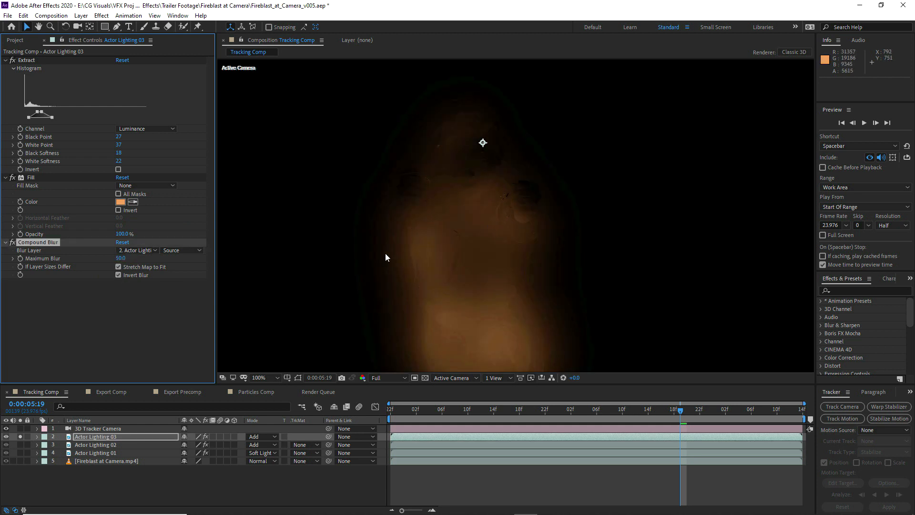
Duplicate Actor Lighting 03, rename the copy Alpha Matte, and set its blending mode to Normal
{"action": "left_click", "coordinate": [76, 436]}
{"action": "key", "text": "ctrl+d"}
{"action": "key", "text": "Return"}
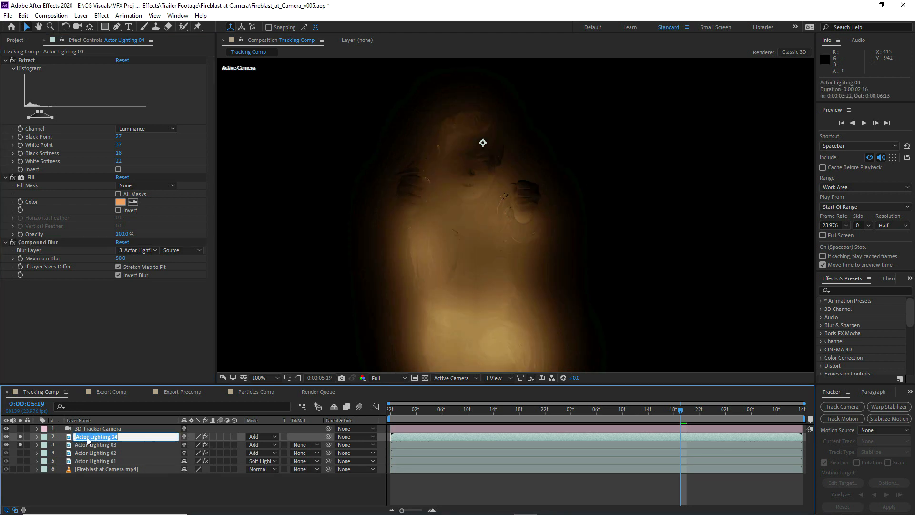
{"action": "type", "text": "Alph"}
{"action": "left_click", "coordinate": [90, 446]}
{"action": "left_click", "coordinate": [261, 437]}
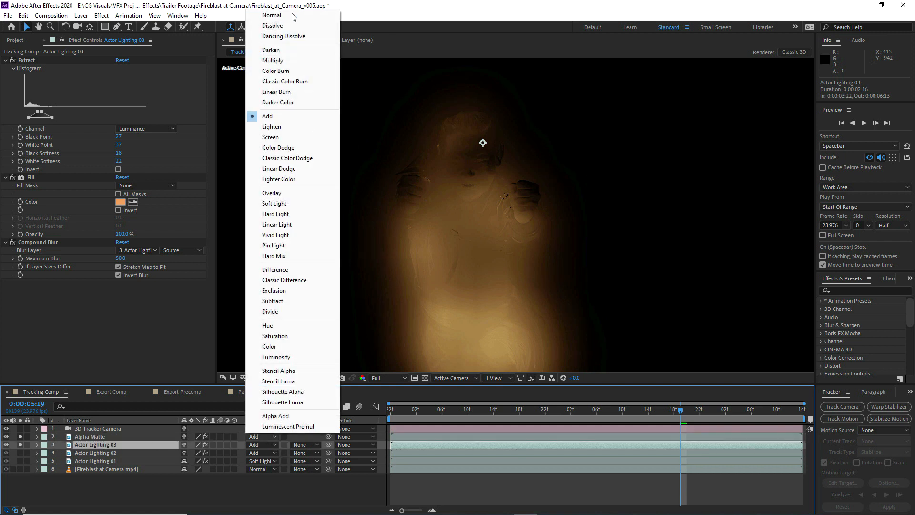
{"action": "left_click", "coordinate": [290, 15]}
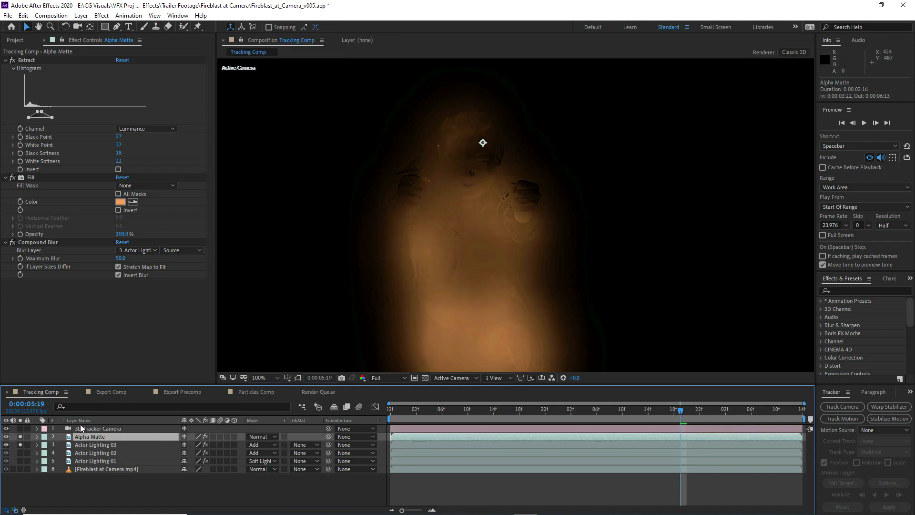
Remove Extract, Fill and Compound Blur from the Alpha Matte layer
{"action": "left_click", "coordinate": [30, 58]}
{"action": "left_click", "coordinate": [44, 241], "text": "shift"}
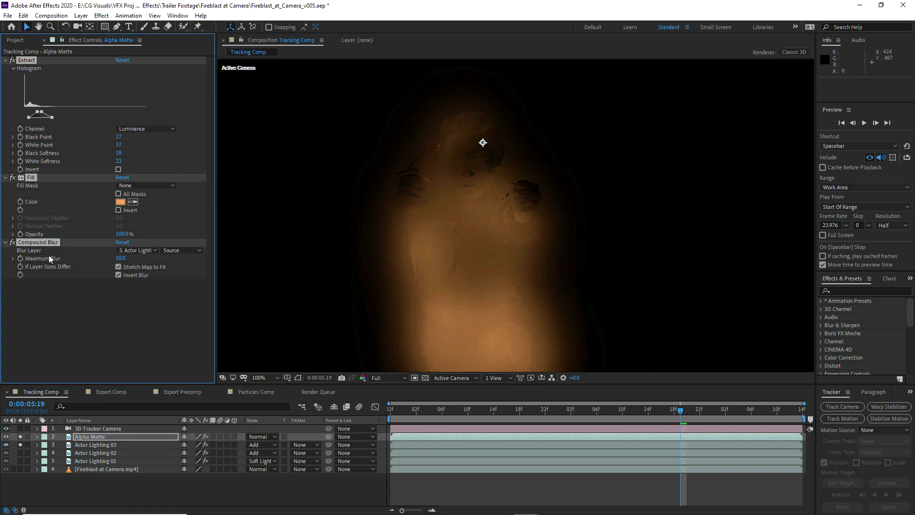
{"action": "key", "text": "Delete"}
Set the Alpha Matte layer's label color to None and hide the layer
{"action": "left_click", "coordinate": [45, 436]}
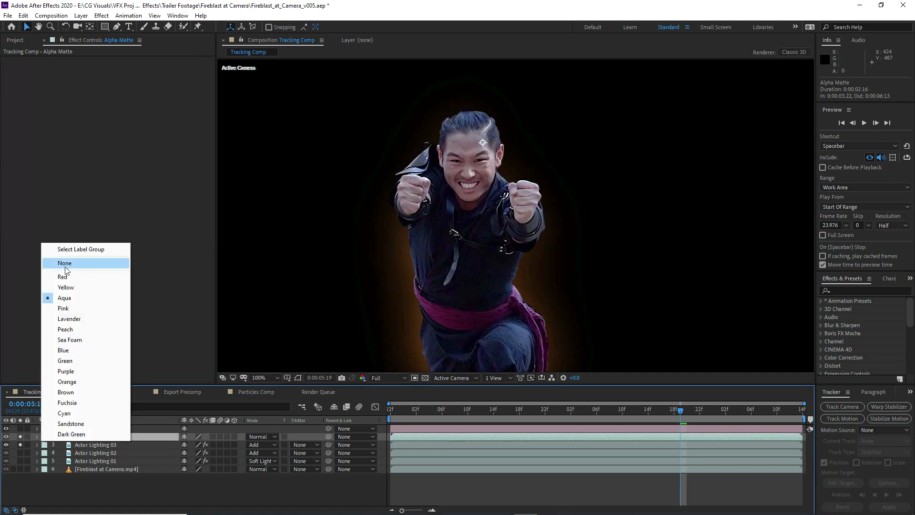
{"action": "left_click", "coordinate": [65, 262]}
{"action": "left_click", "coordinate": [6, 436]}
Set the track matte of Actor Lighting 03 to Alpha Matte "Alpha Matte"
{"action": "left_click", "coordinate": [173, 444]}
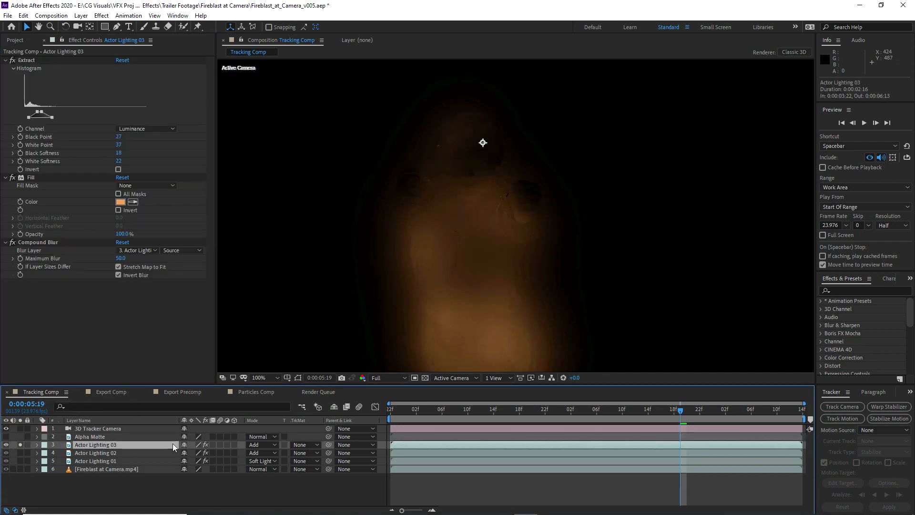
{"action": "left_click", "coordinate": [301, 444]}
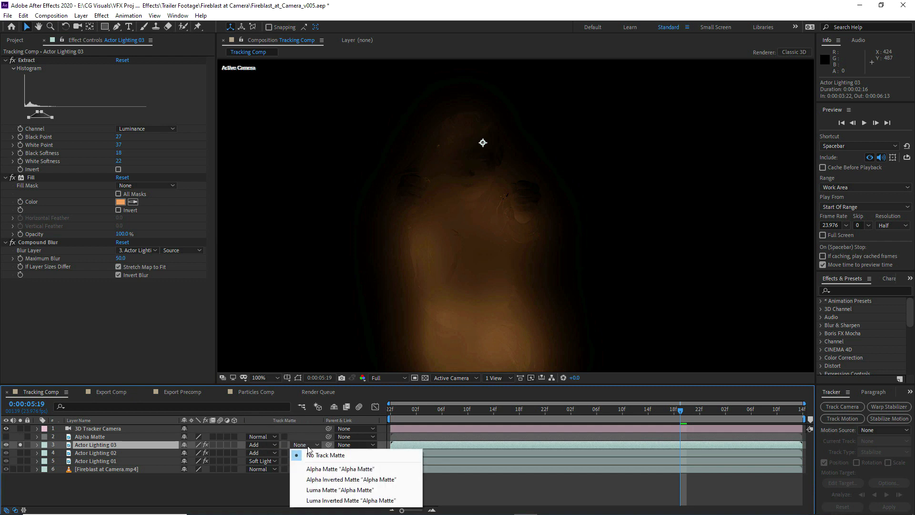
{"action": "left_click", "coordinate": [339, 468]}
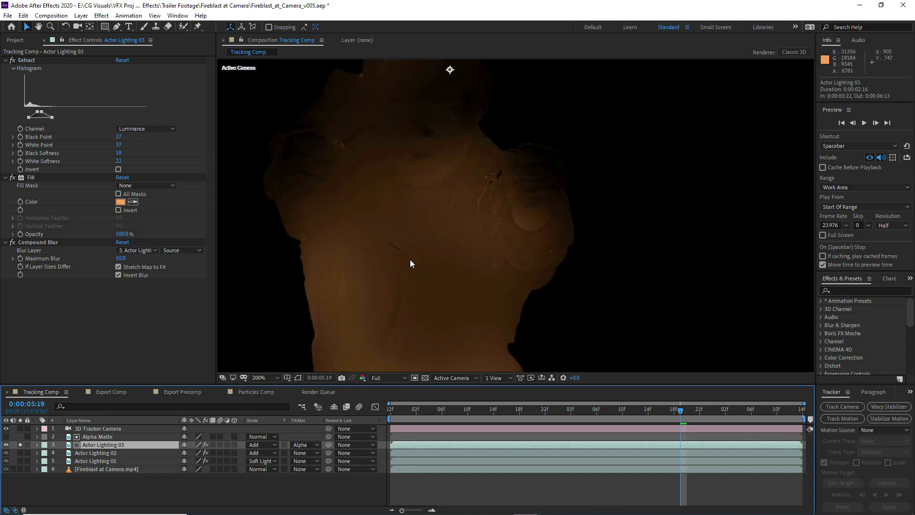
Try lowering the Compound Blur Maximum Blur on Actor Lighting 03 to 44
{"action": "scroll", "coordinate": [390, 149], "scroll_direction": "up", "scroll_amount": 1}
{"action": "mouse_move", "coordinate": [119, 258]}
{"action": "left_mouse_down"}
{"action": "mouse_move", "coordinate": [136, 258]}
{"action": "mouse_move", "coordinate": [113, 262]}
{"action": "left_mouse_up"}
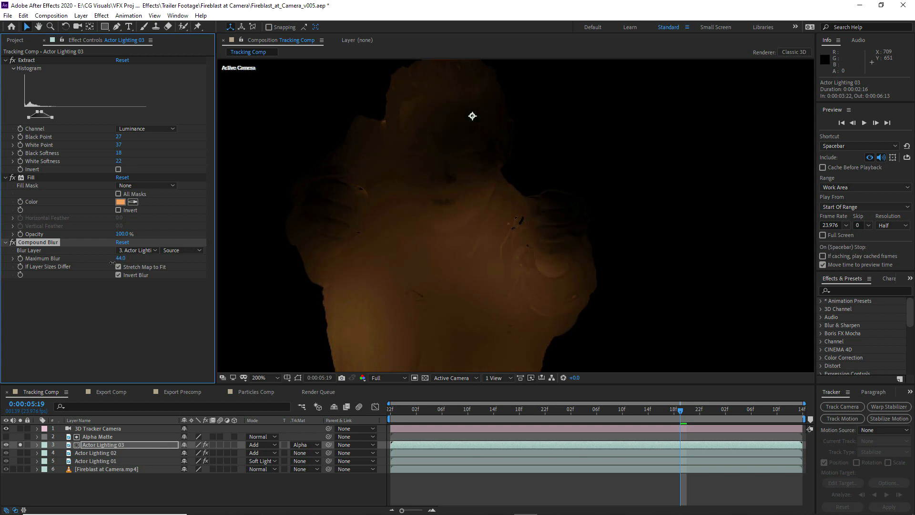
{"action": "scroll", "coordinate": [509, 178], "scroll_direction": "down", "scroll_amount": 4}
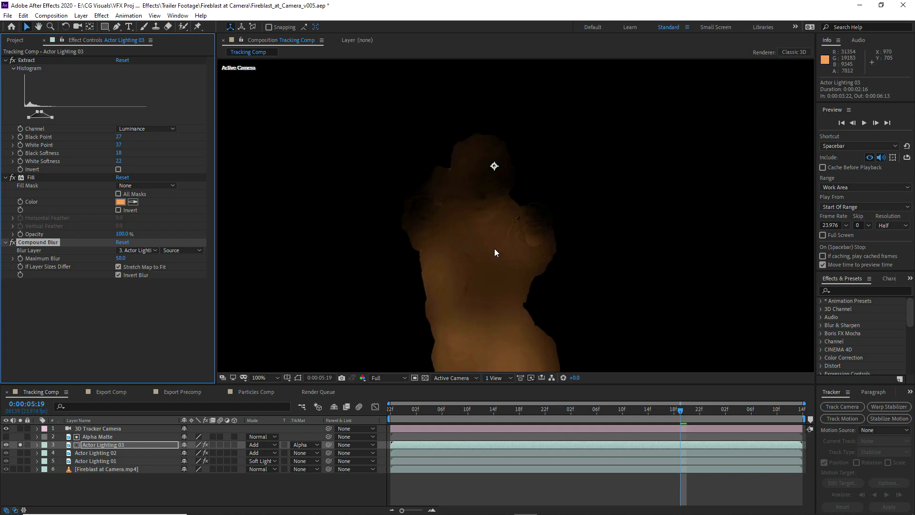
Unsolo Actor Lighting 03 and compare the shot with and without it up close and at full frame
{"action": "left_click_drag", "start_coordinate": [468, 156], "coordinate": [452, 213]}
{"action": "left_click", "coordinate": [20, 445]}
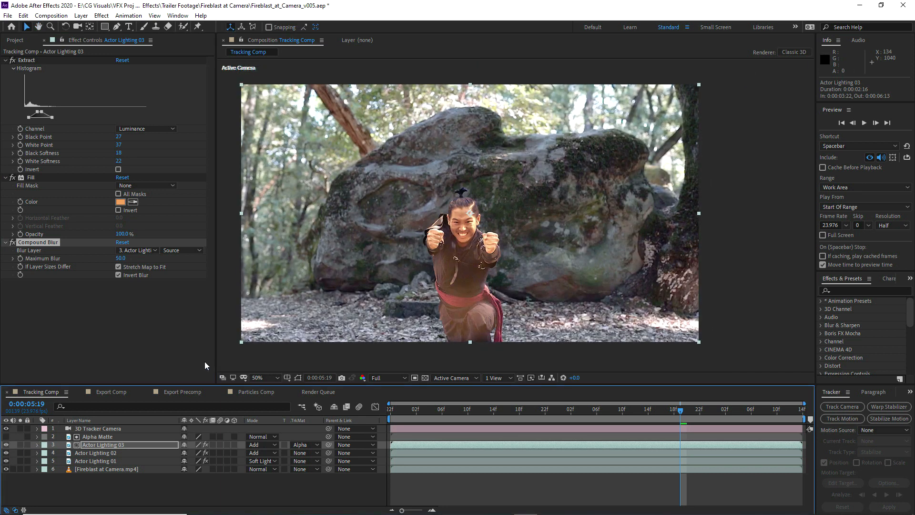
{"action": "scroll", "coordinate": [462, 284], "scroll_direction": "up", "scroll_amount": 2}
{"action": "key", "text": "h"}
{"action": "key", "text": "v"}
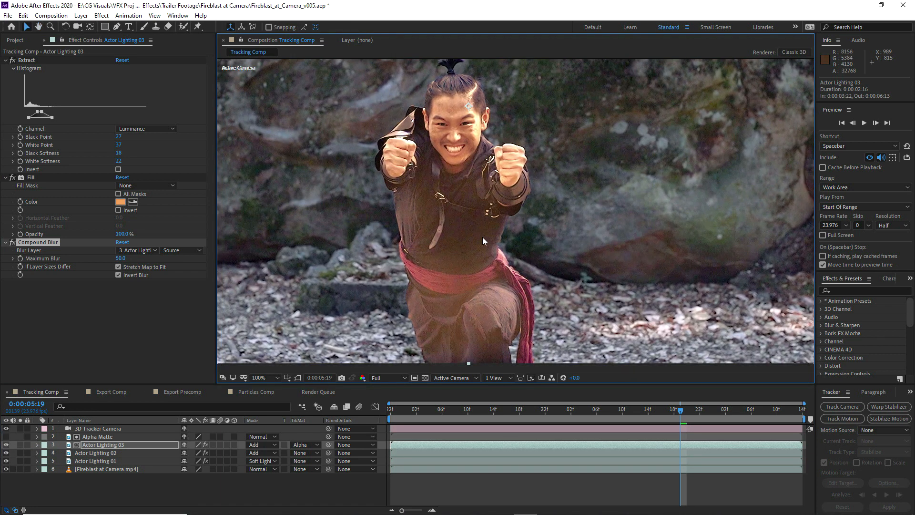
{"action": "left_click", "coordinate": [6, 445]}
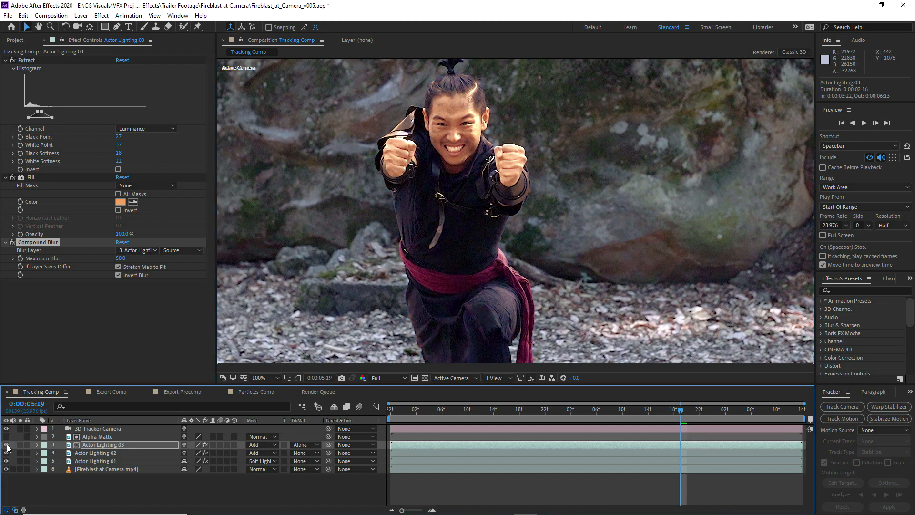
{"action": "scroll", "coordinate": [490, 200], "scroll_direction": "down", "scroll_amount": 1}
{"action": "left_click_drag", "start_coordinate": [490, 200], "coordinate": [479, 215]}
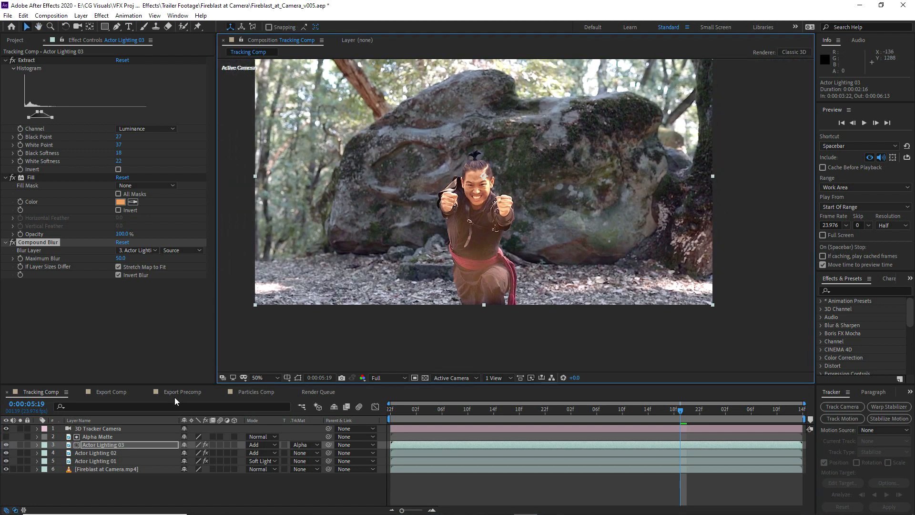
Show Opacity on the three Actor Lighting layers and set it to 25% on 03, 63% on 02 and 98% on 01
{"action": "left_click", "coordinate": [106, 462], "text": "shift"}
{"action": "key", "text": "t"}
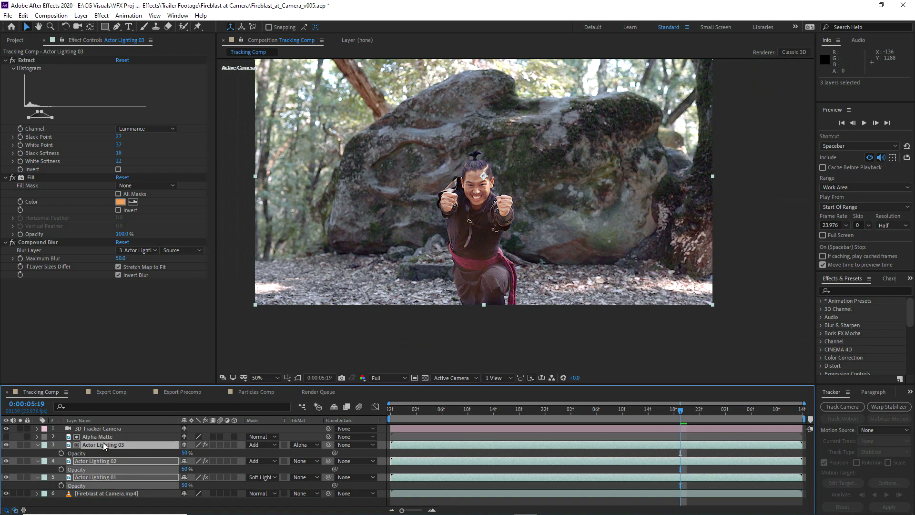
{"action": "left_click", "coordinate": [100, 438]}
{"action": "left_click", "coordinate": [97, 445]}
{"action": "scroll", "coordinate": [475, 256], "scroll_direction": "up", "scroll_amount": 1}
{"action": "left_click_drag", "start_coordinate": [474, 256], "coordinate": [472, 268]}
{"action": "mouse_move", "coordinate": [186, 453]}
{"action": "left_mouse_down"}
{"action": "mouse_move", "coordinate": [207, 451]}
{"action": "mouse_move", "coordinate": [188, 468]}
{"action": "left_mouse_up"}
{"action": "left_click_drag", "start_coordinate": [184, 485], "coordinate": [159, 459]}
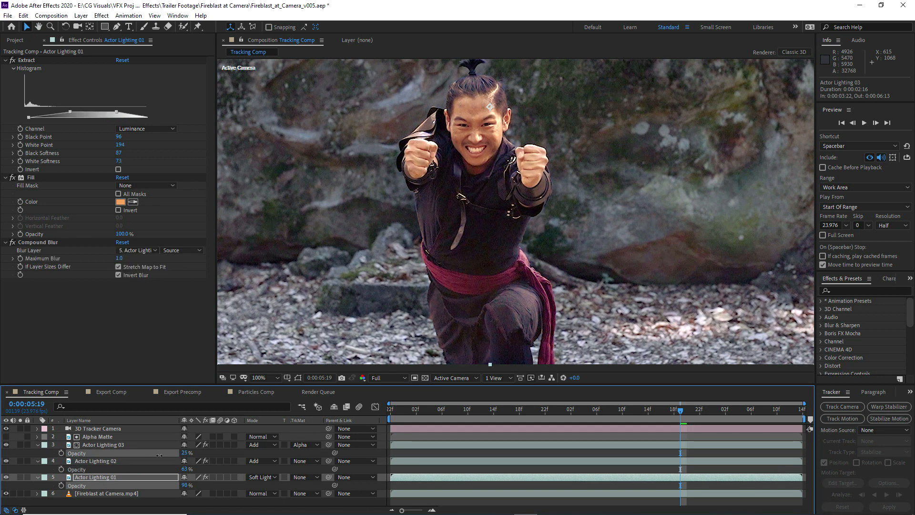
Refine the layer opacities to 100% for Actor Lighting 01, 75% for Actor Lighting 02 and 25% for Actor Lighting 03
{"action": "left_click", "coordinate": [163, 443]}
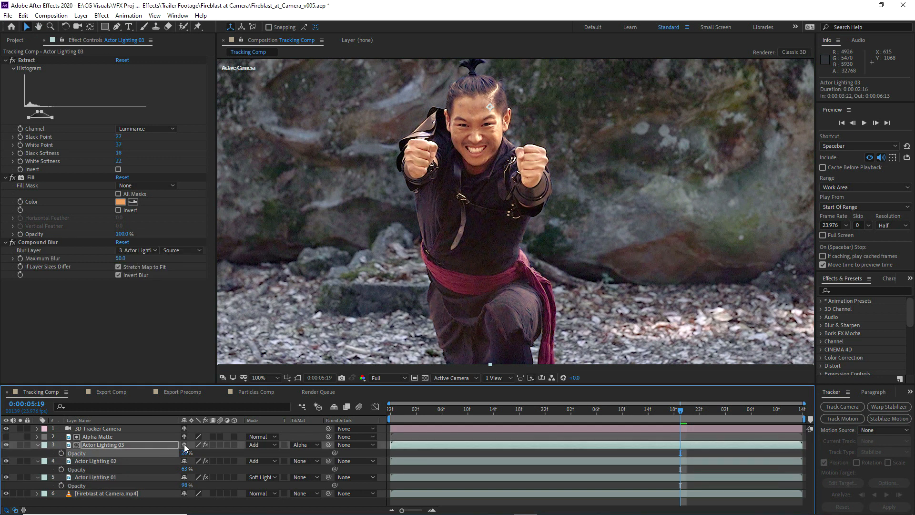
{"action": "left_click", "coordinate": [184, 485]}
{"action": "left_click", "coordinate": [184, 469]}
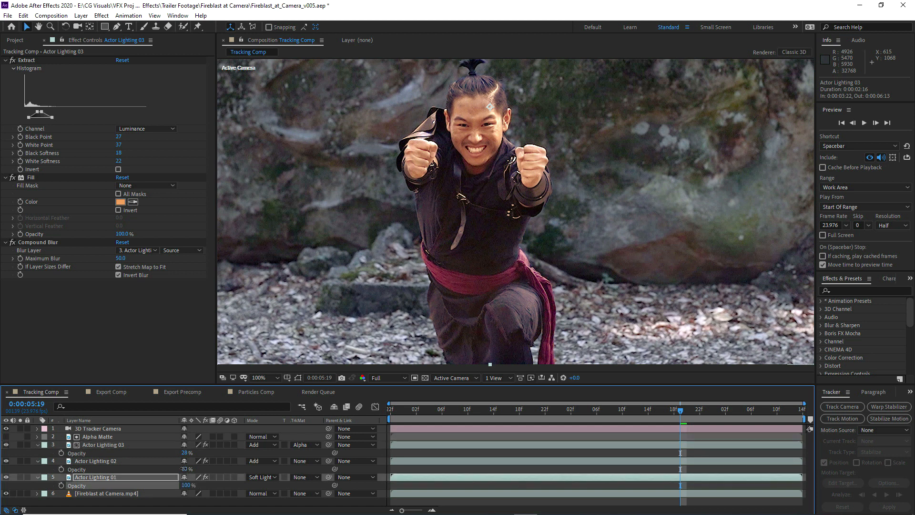
{"action": "type", "text": "75"}
{"action": "left_click", "coordinate": [184, 453]}
{"action": "type", "text": "25"}
{"action": "left_click", "coordinate": [98, 444]}
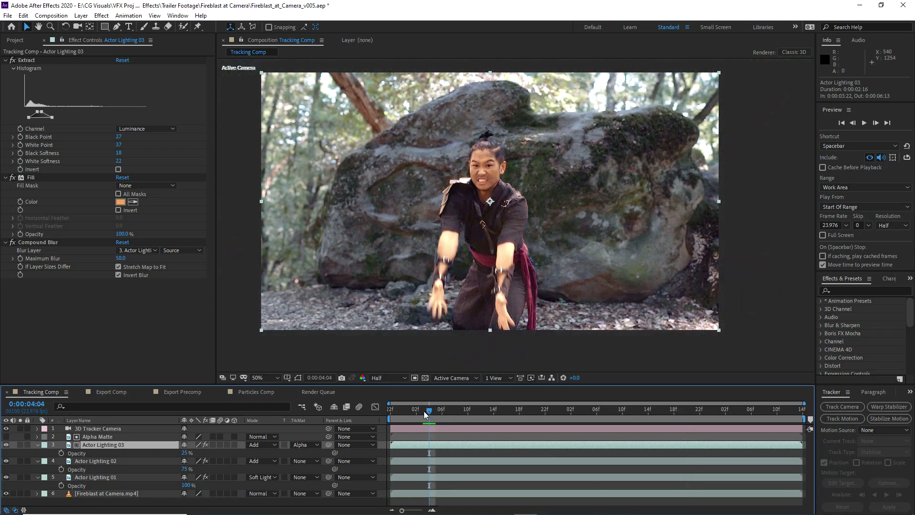
At 0:00:04:02, keyframe the Opacity of all three Actor Lighting layers at 0%
{"action": "left_click_drag", "start_coordinate": [424, 412], "coordinate": [417, 413]}
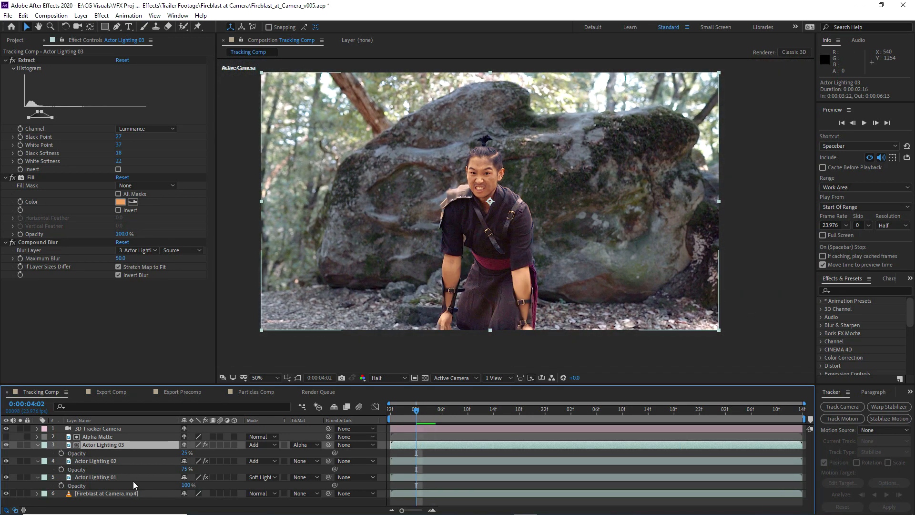
{"action": "left_click", "coordinate": [130, 478], "text": "shift"}
{"action": "left_click", "coordinate": [62, 453]}
{"action": "left_click_drag", "start_coordinate": [185, 455], "coordinate": [146, 443]}
At 0:00:04:07, keyframe Opacity at 100% on Actor Lighting 01, 75% on Actor Lighting 02 and 50% on Actor Lighting 03
{"action": "left_click", "coordinate": [424, 410]}
{"action": "left_click_drag", "start_coordinate": [425, 410], "coordinate": [448, 411]}
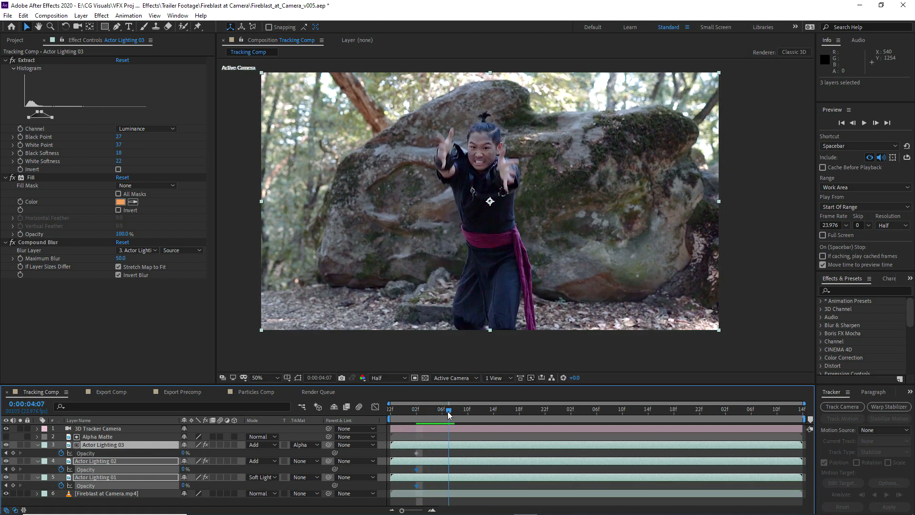
{"action": "left_click", "coordinate": [114, 482]}
{"action": "left_click_drag", "start_coordinate": [184, 485], "coordinate": [210, 483]}
{"action": "left_click", "coordinate": [184, 468]}
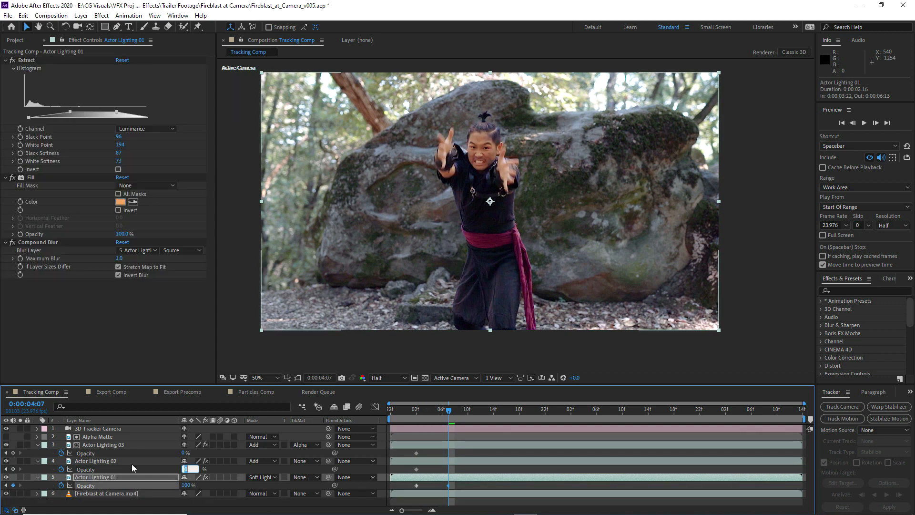
{"action": "type", "text": "75"}
{"action": "left_click", "coordinate": [122, 460]}
{"action": "left_click", "coordinate": [184, 452]}
{"action": "type", "text": "50"}
{"action": "left_click", "coordinate": [107, 444]}
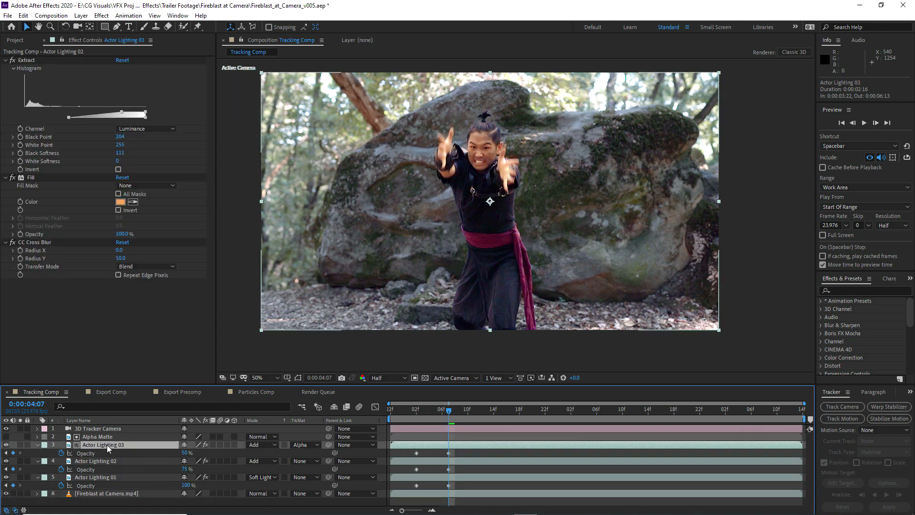
Isolate Actor Lighting 03, draw a rectangular mask about 2172 x 912 px on Alpha Matte's upper area, and feather it by 444 pixels
{"action": "left_click", "coordinate": [20, 444]}
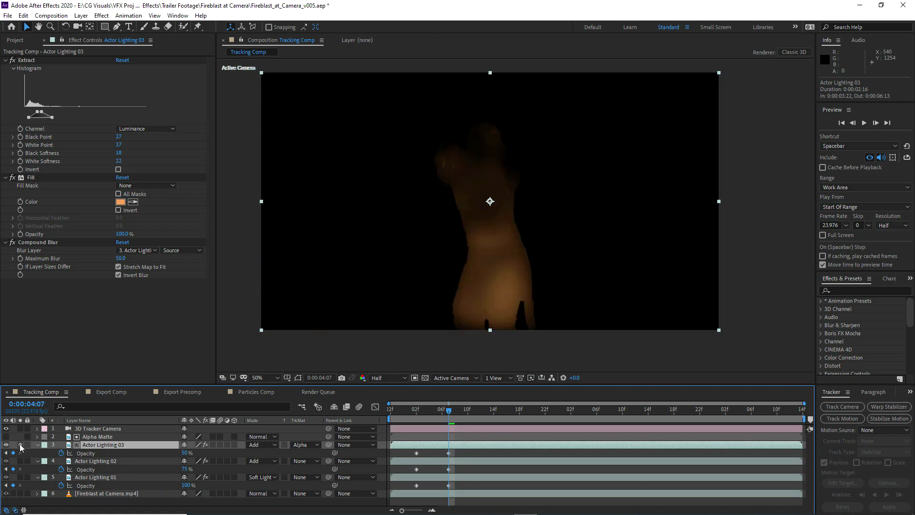
{"action": "left_click", "coordinate": [93, 438]}
{"action": "left_click", "coordinate": [105, 28]}
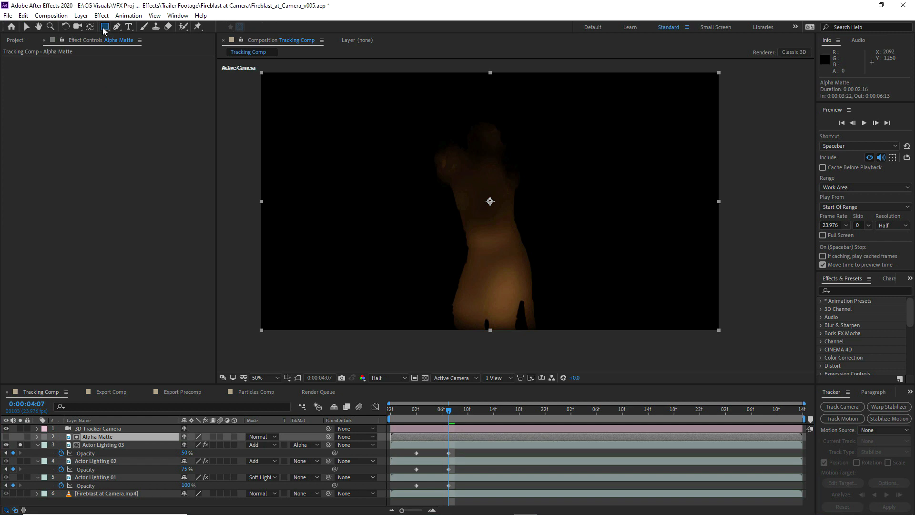
{"action": "left_click_drag", "start_coordinate": [257, 78], "coordinate": [770, 281]}
{"action": "key", "text": "f"}
{"action": "left_click_drag", "start_coordinate": [192, 452], "coordinate": [403, 453]}
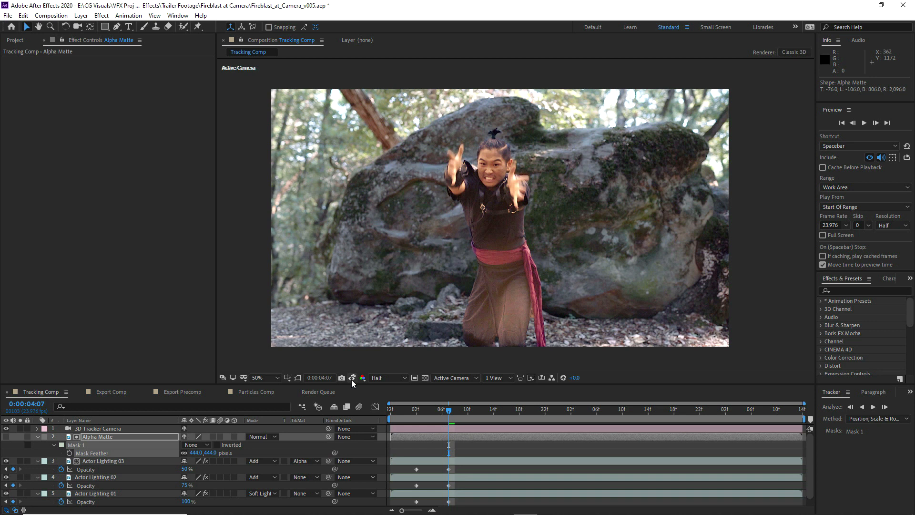
Compare the frame with the stored snapshot and set the Alpha Matte mask's mode to Add
{"action": "left_click", "coordinate": [351, 379]}
{"action": "left_click", "coordinate": [352, 378]}
{"action": "left_click", "coordinate": [352, 378]}
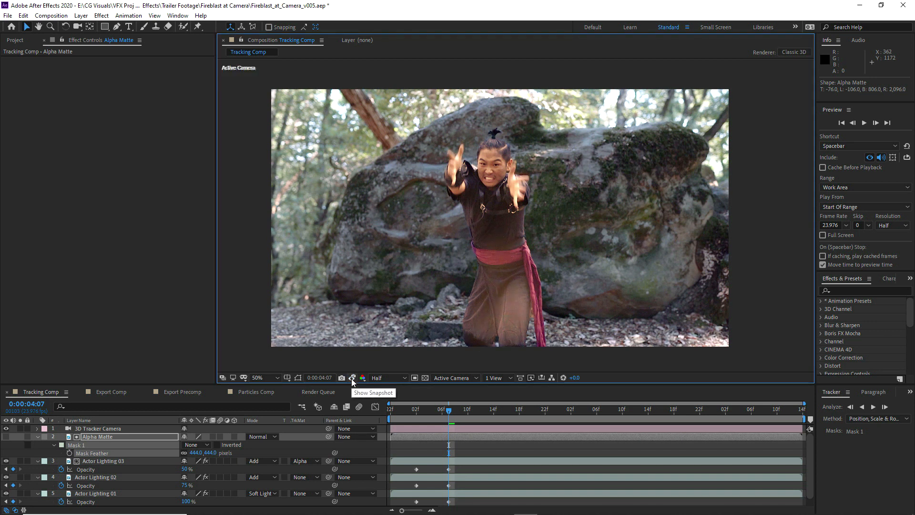
{"action": "left_click", "coordinate": [38, 436]}
{"action": "key", "text": "f"}
{"action": "left_click", "coordinate": [191, 445]}
{"action": "left_click", "coordinate": [200, 382]}
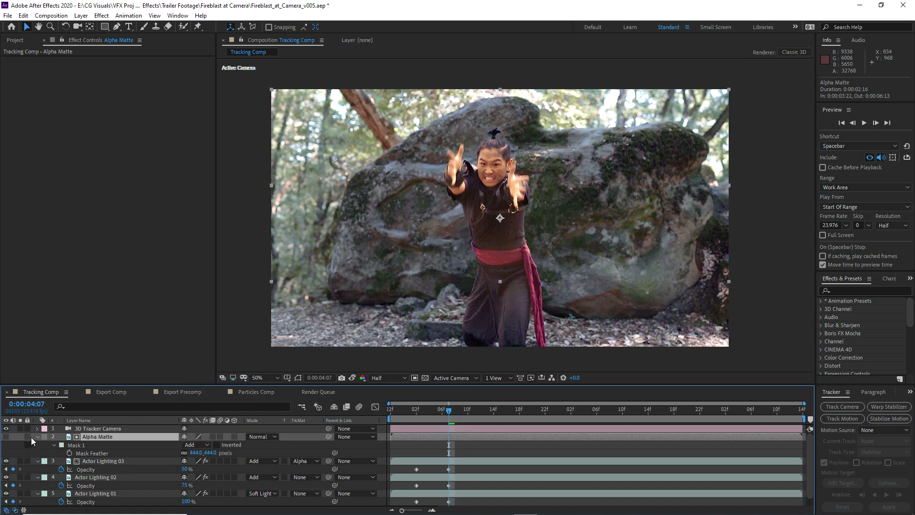
{"action": "left_click", "coordinate": [38, 437]}
At 0:00:05:02, keyframe Opacity at 0% on all three Actor Lighting layers
{"action": "left_click", "coordinate": [102, 444]}
{"action": "left_click_drag", "start_coordinate": [449, 411], "coordinate": [570, 422]}
{"action": "left_click", "coordinate": [186, 485]}
{"action": "type", "text": "0"}
{"action": "left_click", "coordinate": [185, 469]}
{"action": "type", "text": "0"}
{"action": "left_click", "coordinate": [185, 452]}
{"action": "type", "text": "0"}
{"action": "key", "text": "Return"}
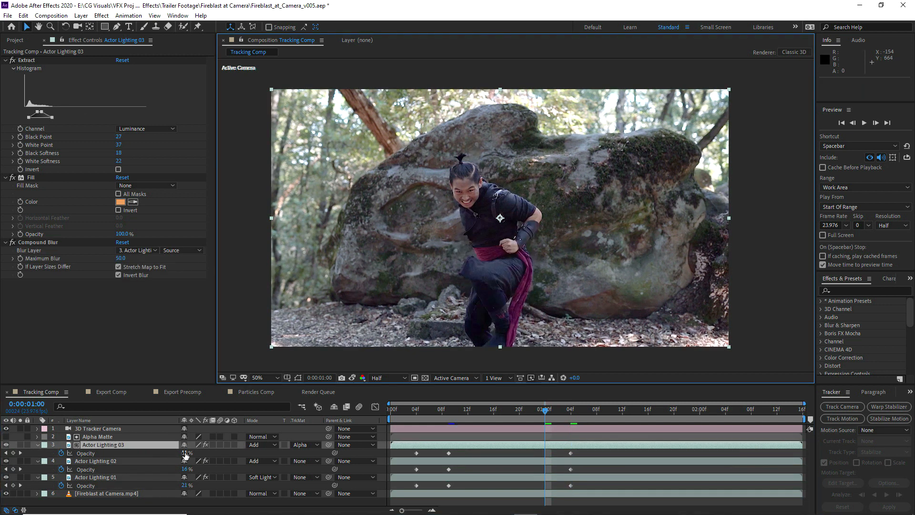
At 0:00:01:00, keyframe Opacity at 35% on Actor Lighting 03, 50% on 02 and 100% on 01, and store a snapshot
{"action": "left_click", "coordinate": [185, 452]}
{"action": "type", "text": "35"}
{"action": "left_click", "coordinate": [187, 469]}
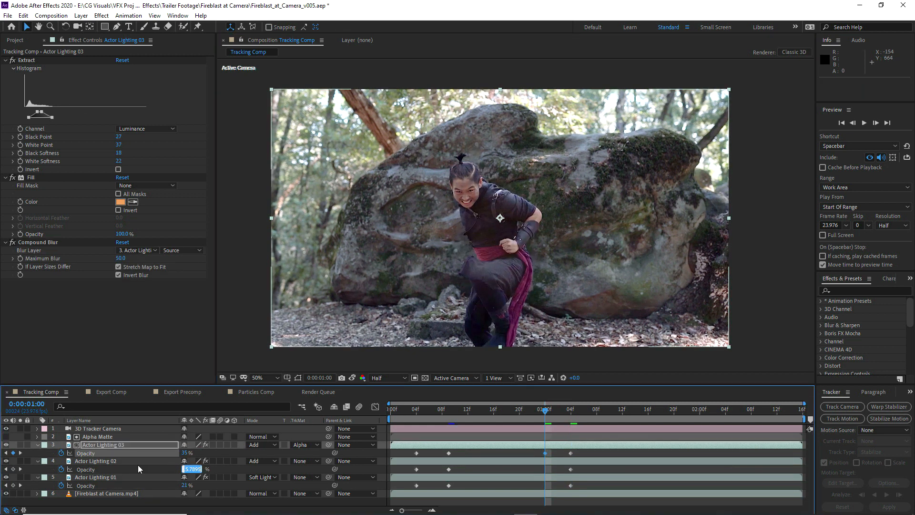
{"action": "type", "text": "47"}
{"action": "left_click", "coordinate": [139, 468]}
{"action": "left_click", "coordinate": [184, 470]}
{"action": "type", "text": "50"}
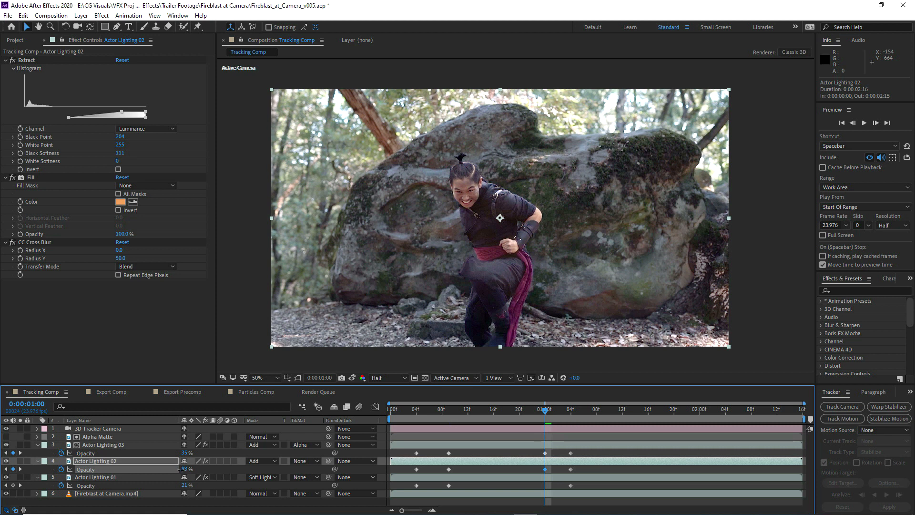
{"action": "left_click", "coordinate": [185, 485]}
{"action": "type", "text": "100"}
{"action": "left_click", "coordinate": [341, 378]}
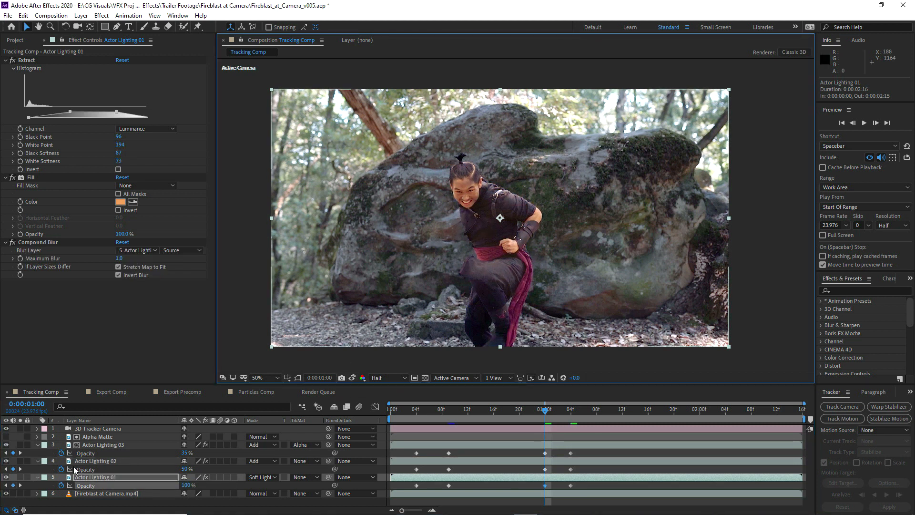
Add Tracking Comp to Export Comp directly below the Guide Layer, and lock the viewer to Export Comp
{"action": "left_click", "coordinate": [109, 390]}
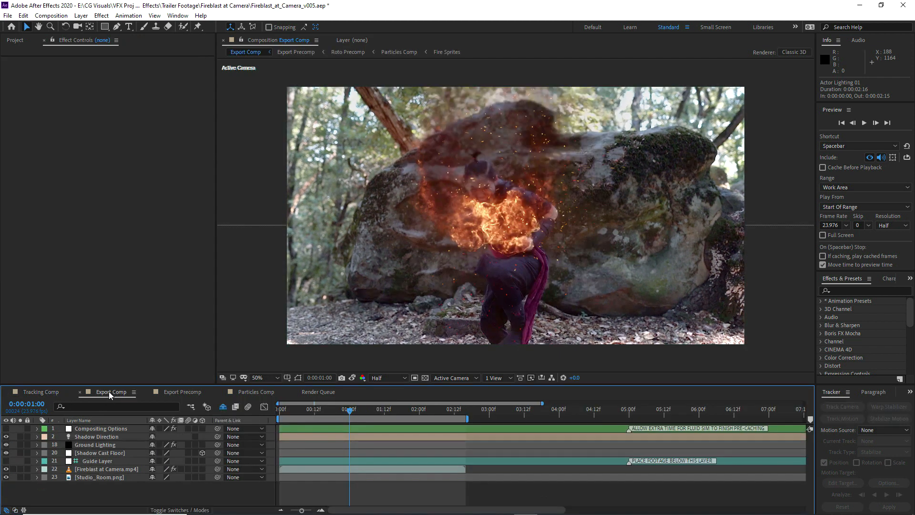
{"action": "left_click", "coordinate": [15, 41]}
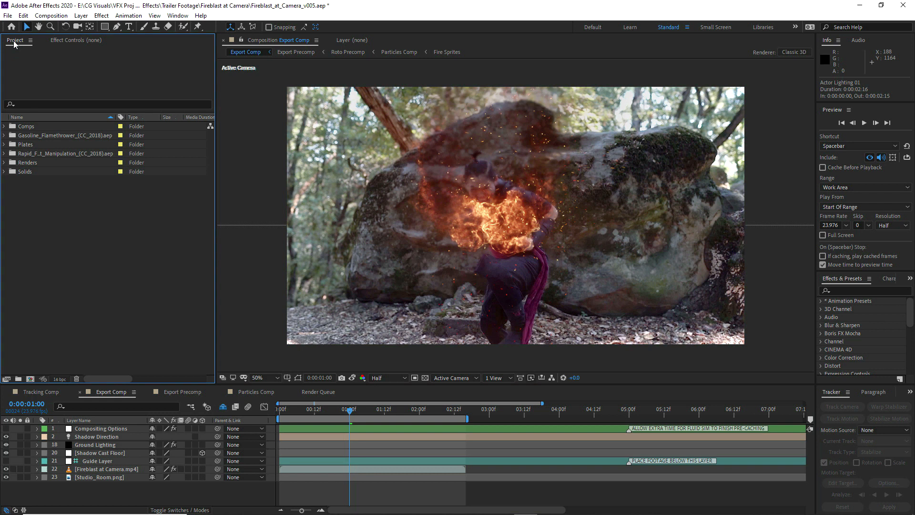
{"action": "left_click", "coordinate": [4, 127]}
{"action": "mouse_move", "coordinate": [45, 136]}
{"action": "left_mouse_down"}
{"action": "mouse_move", "coordinate": [137, 337]}
{"action": "mouse_move", "coordinate": [138, 444]}
{"action": "mouse_move", "coordinate": [119, 481]}
{"action": "mouse_move", "coordinate": [102, 470]}
{"action": "left_mouse_up"}
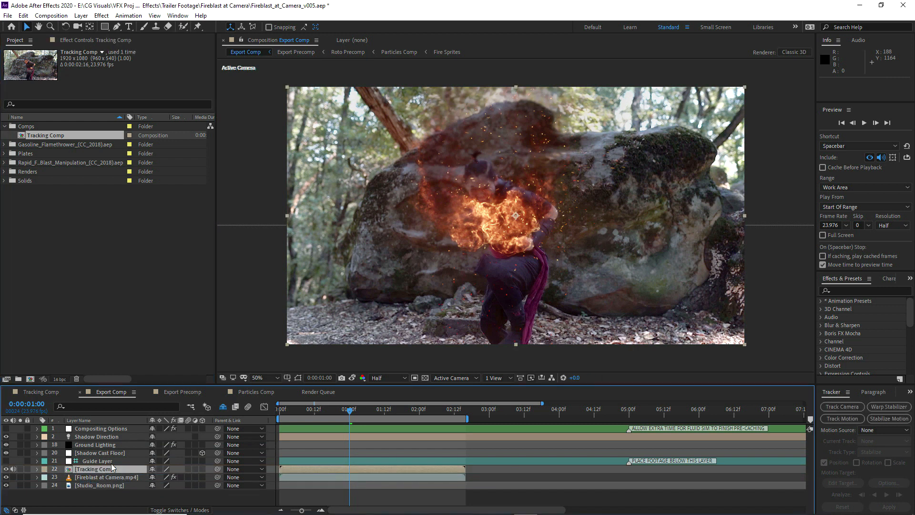
{"action": "left_click_drag", "start_coordinate": [111, 391], "coordinate": [38, 391]}
{"action": "left_click", "coordinate": [242, 40]}
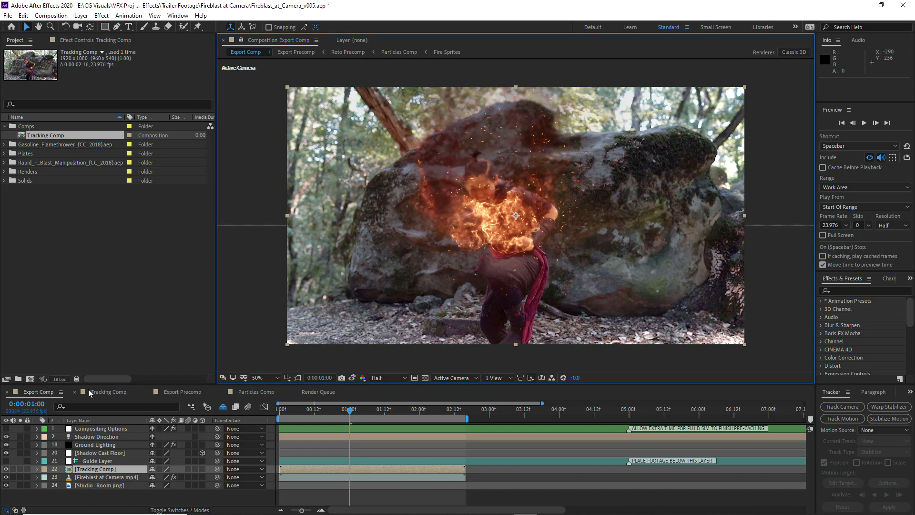
In Tracking Comp, add Opacity keyframes holding 0% on all three Actor Lighting layers at 0:00:01:08, just before the second fireblast
{"action": "left_click", "coordinate": [105, 391]}
{"action": "left_click_drag", "start_coordinate": [444, 418], "coordinate": [495, 413]}
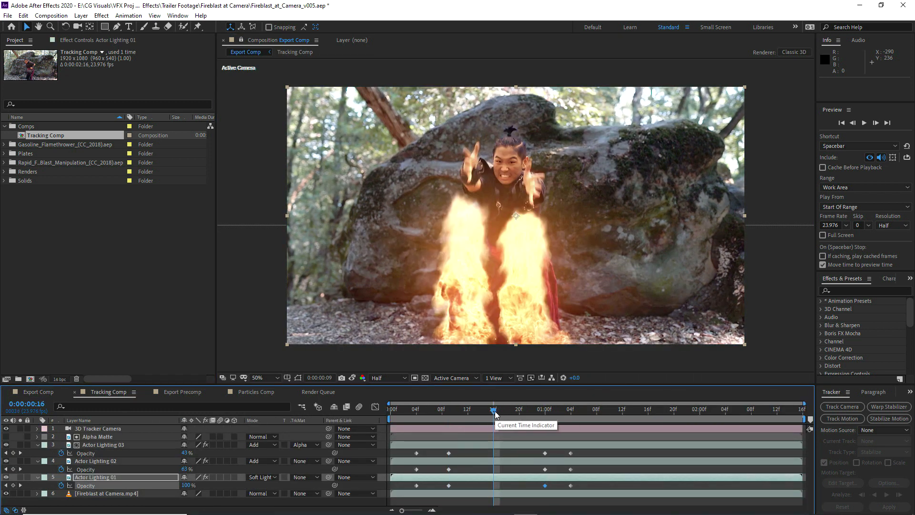
{"action": "left_click", "coordinate": [545, 413]}
{"action": "left_click", "coordinate": [571, 413]}
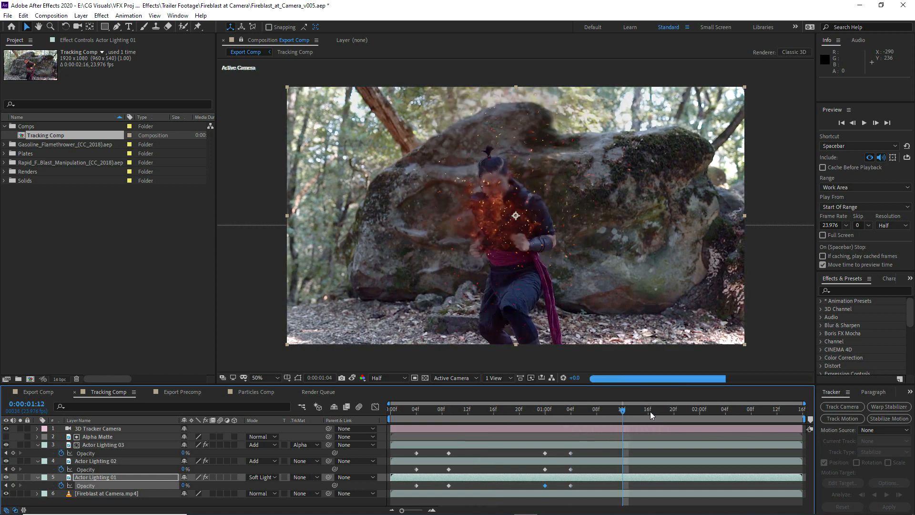
{"action": "left_click", "coordinate": [648, 412]}
{"action": "left_click", "coordinate": [599, 416]}
{"action": "left_click", "coordinate": [609, 412]}
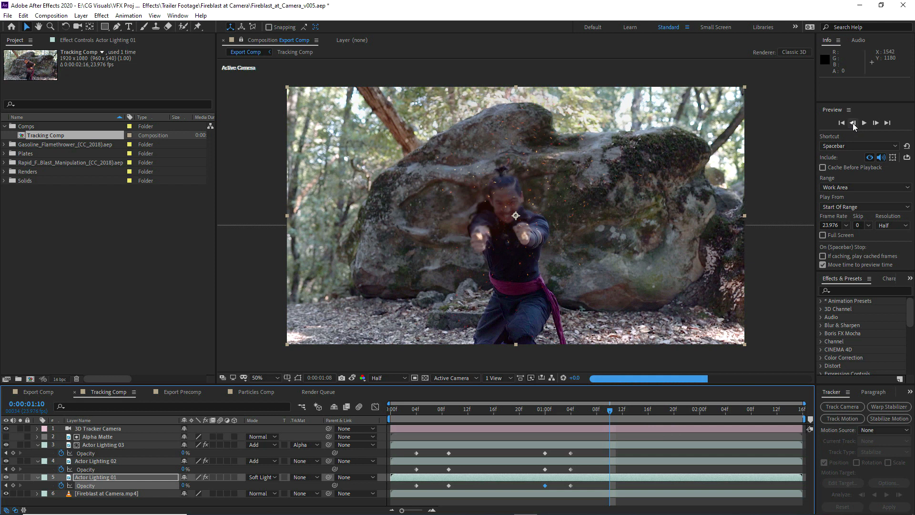
{"action": "left_click", "coordinate": [853, 124]}
{"action": "left_click", "coordinate": [853, 124]}
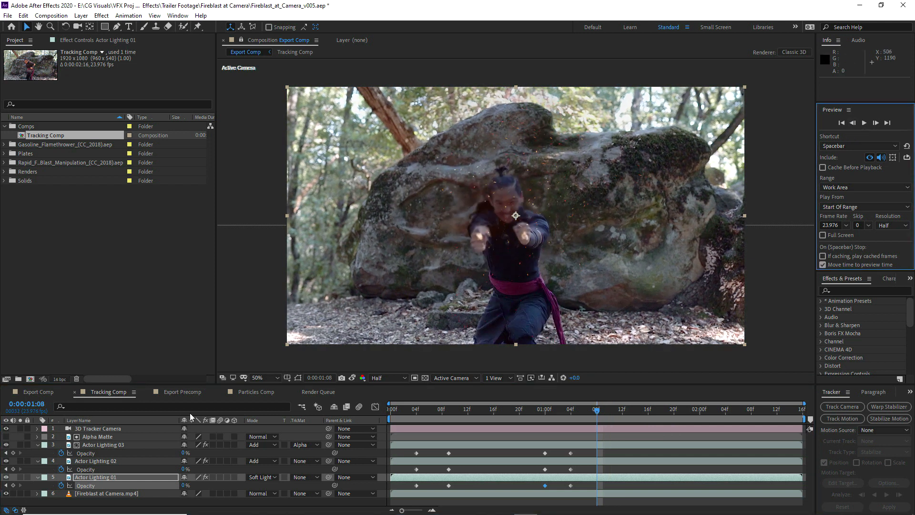
{"action": "left_click", "coordinate": [13, 485]}
{"action": "left_click", "coordinate": [13, 468]}
{"action": "left_click", "coordinate": [13, 452]}
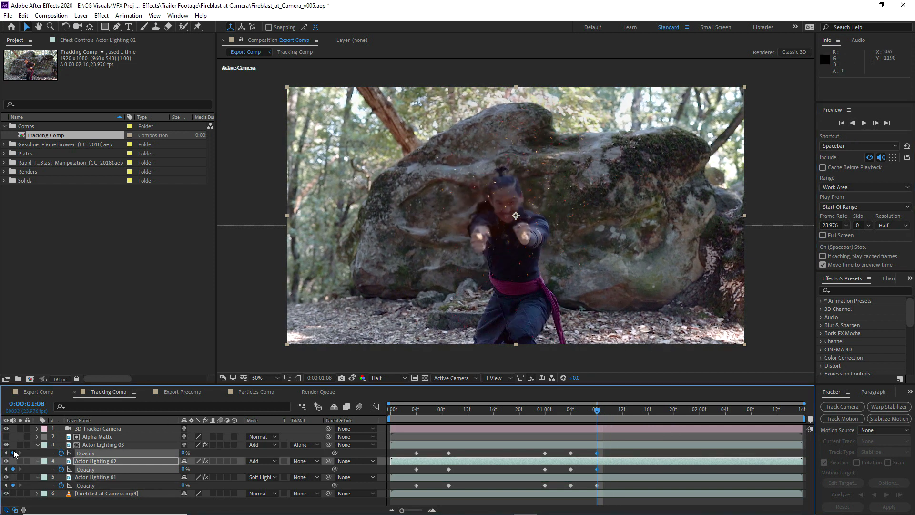
At 0:00:01:12, keyframe Opacity at 50% on Actor Lighting 03 and 75% on Actor Lighting 02
{"action": "left_click", "coordinate": [875, 122]}
{"action": "left_click", "coordinate": [875, 123]}
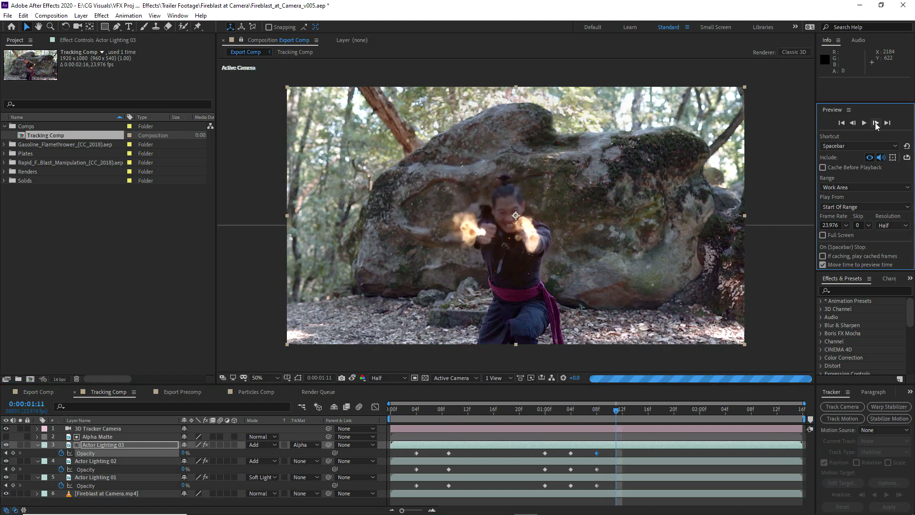
{"action": "left_click", "coordinate": [875, 123]}
{"action": "left_click", "coordinate": [875, 122]}
{"action": "scroll", "coordinate": [501, 249], "scroll_direction": "up", "scroll_amount": 1}
{"action": "left_click", "coordinate": [185, 452]}
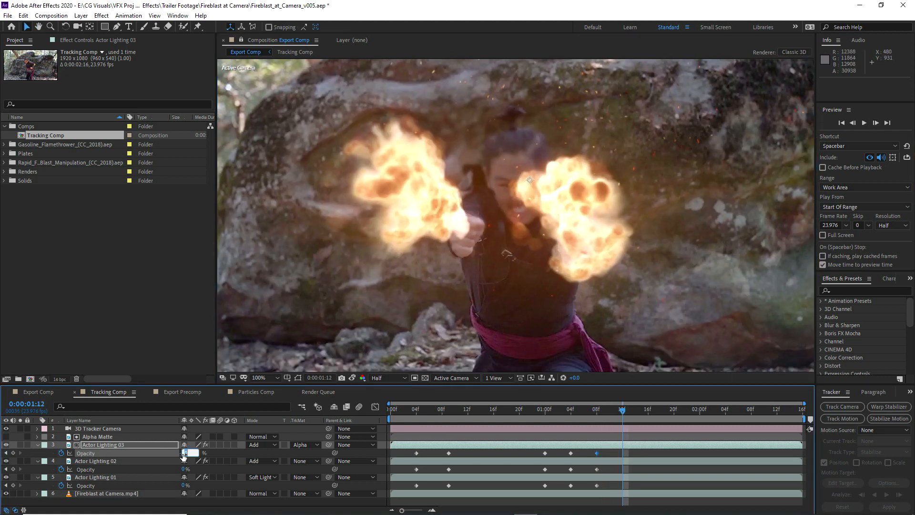
{"action": "type", "text": "50"}
{"action": "key", "text": "Return"}
{"action": "left_click", "coordinate": [184, 469]}
{"action": "type", "text": "75"}
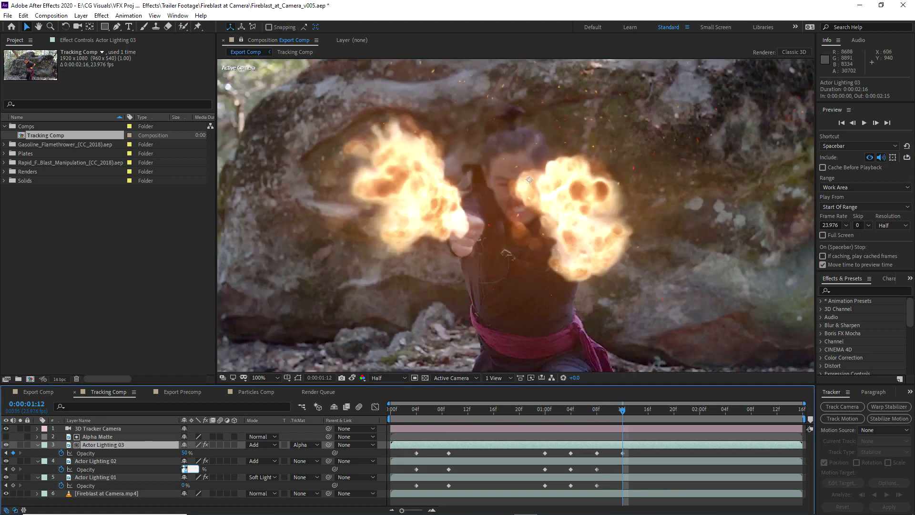
{"action": "key", "text": "Return"}
Try 100% Opacity on Actor Lighting 01 at 0:00:01:12 and settle on 75%
{"action": "left_click", "coordinate": [184, 485]}
{"action": "type", "text": "100"}
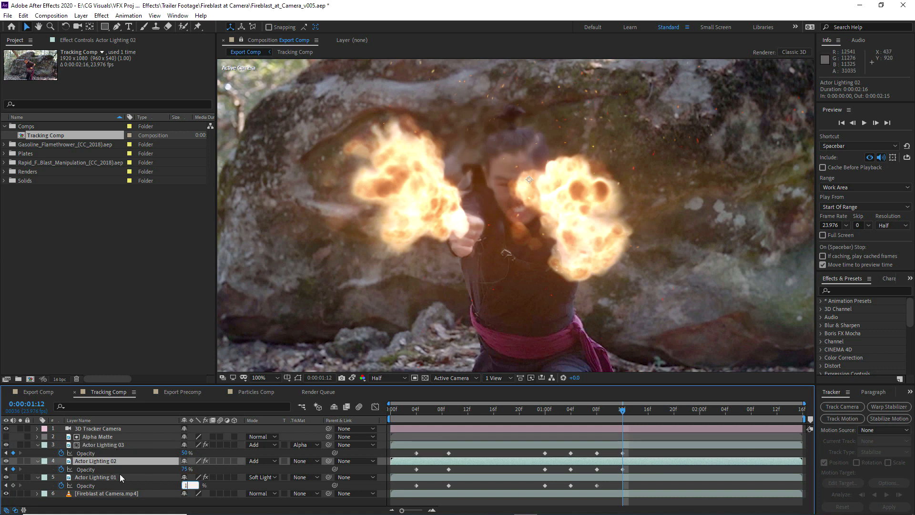
{"action": "key", "text": "Return"}
{"action": "scroll", "coordinate": [558, 212], "scroll_direction": "down", "scroll_amount": 2}
{"action": "left_click", "coordinate": [186, 485]}
{"action": "type", "text": "75"}
{"action": "key", "text": "Return"}
Keyframe Actor Lighting 01's Opacity at 100% at 0:00:01:16, and animate Alpha Matte's Mask Expansion from 0:00:01:12 to 100 pixels at 0:00:01:20
{"action": "left_click", "coordinate": [648, 409]}
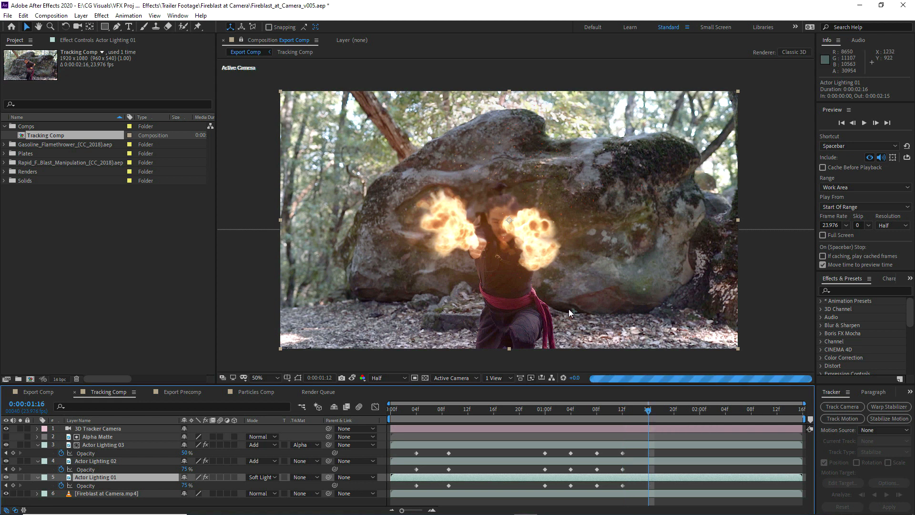
{"action": "left_click", "coordinate": [120, 462]}
{"action": "left_click", "coordinate": [673, 409]}
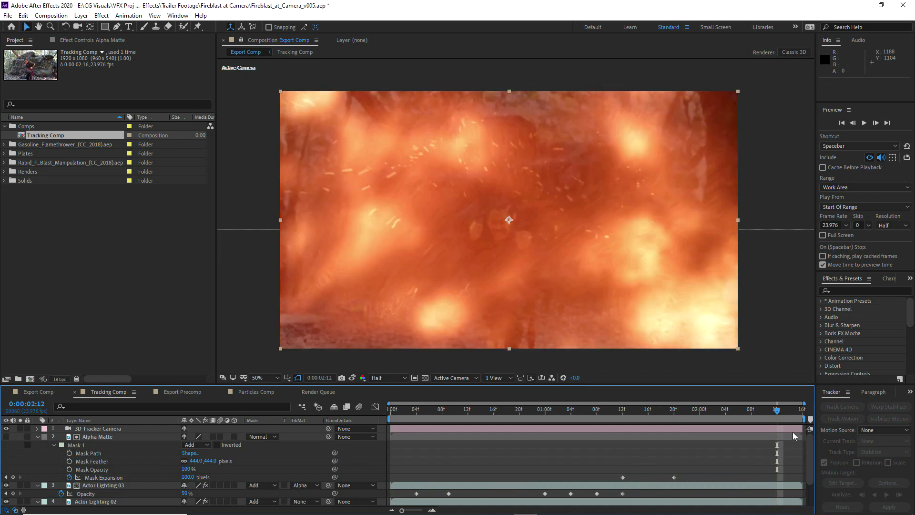
{"action": "left_click", "coordinate": [792, 433]}
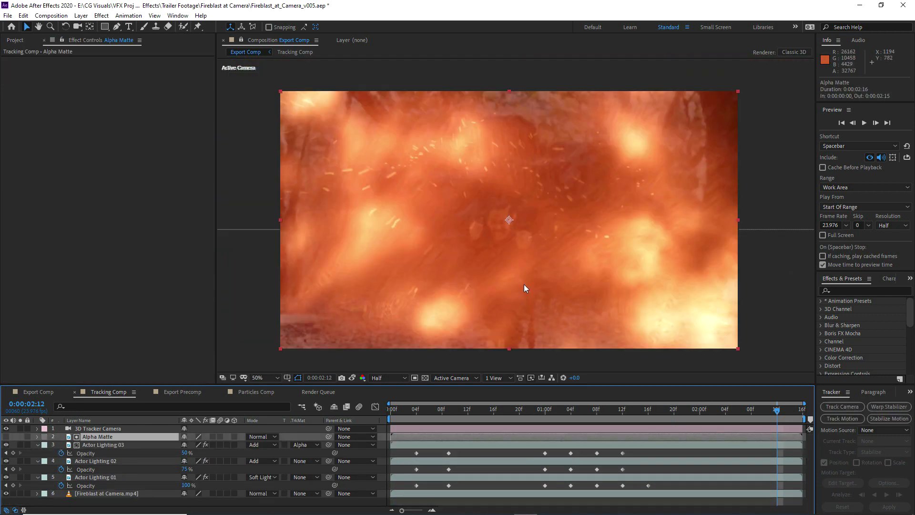
In Export Comp at 0:00:02:08, start Black Point keyframes for Extract 2 on Particles Precomp and Extract on Export Precomp
{"action": "left_click", "coordinate": [35, 392]}
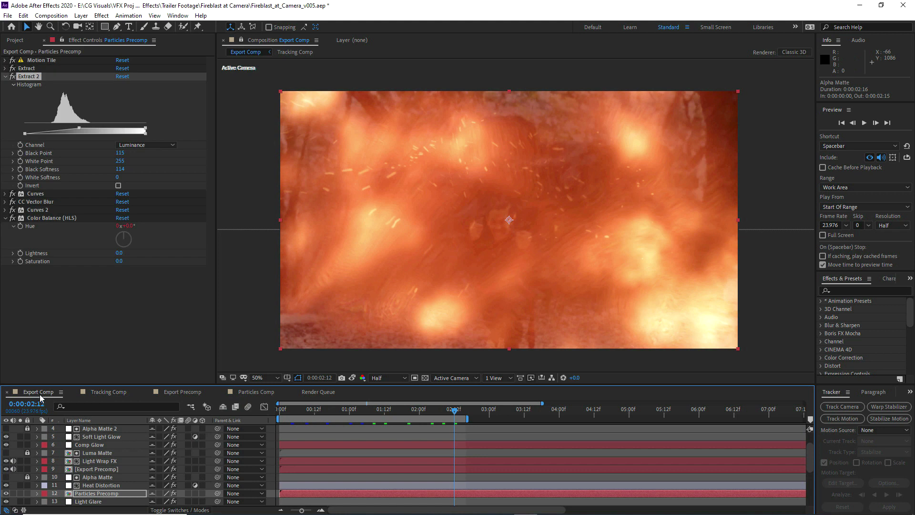
{"action": "scroll", "coordinate": [92, 440], "scroll_direction": "down", "scroll_amount": 1}
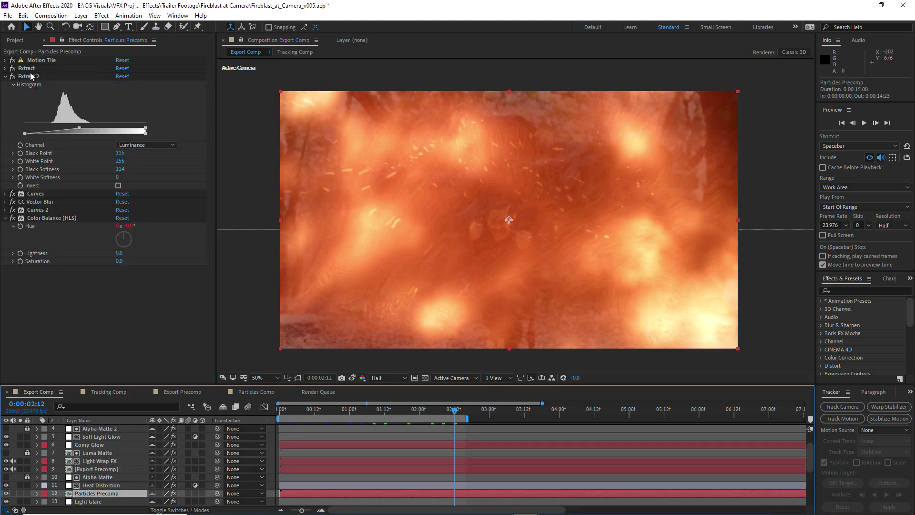
{"action": "left_click", "coordinate": [31, 76]}
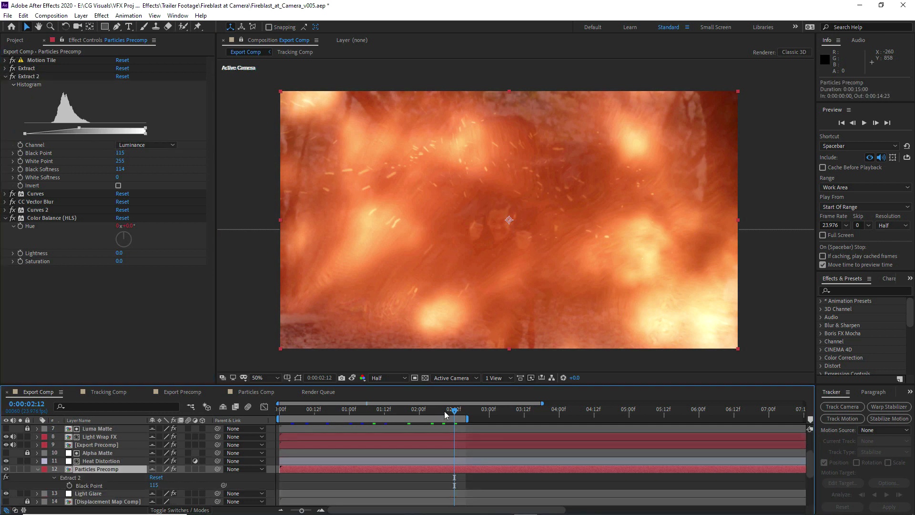
{"action": "left_click", "coordinate": [443, 412]}
{"action": "left_click", "coordinate": [20, 153]}
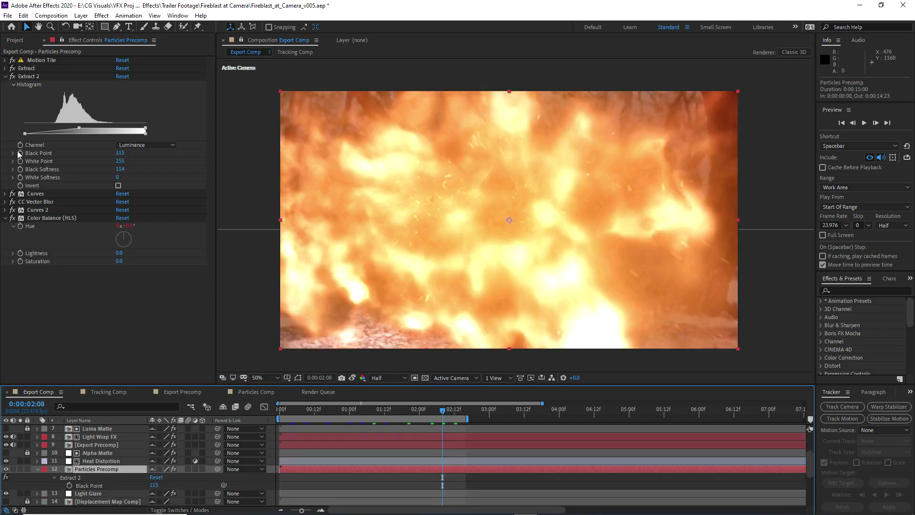
{"action": "left_click", "coordinate": [96, 445]}
{"action": "left_click", "coordinate": [20, 144]}
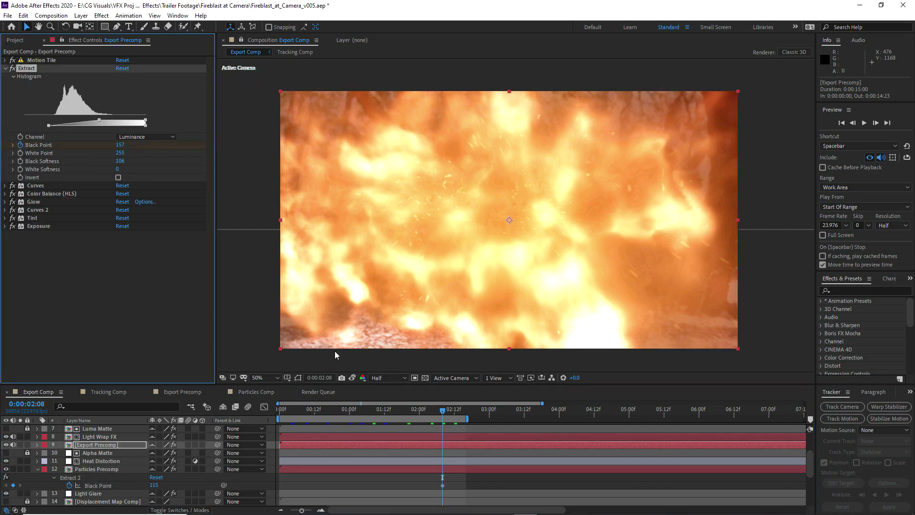
At 0:00:02:12, lower the Extract Black Point on Export Precomp, set Extract 2's Black Point to 71 on Particles Precomp, and preview
{"action": "left_click", "coordinate": [454, 412]}
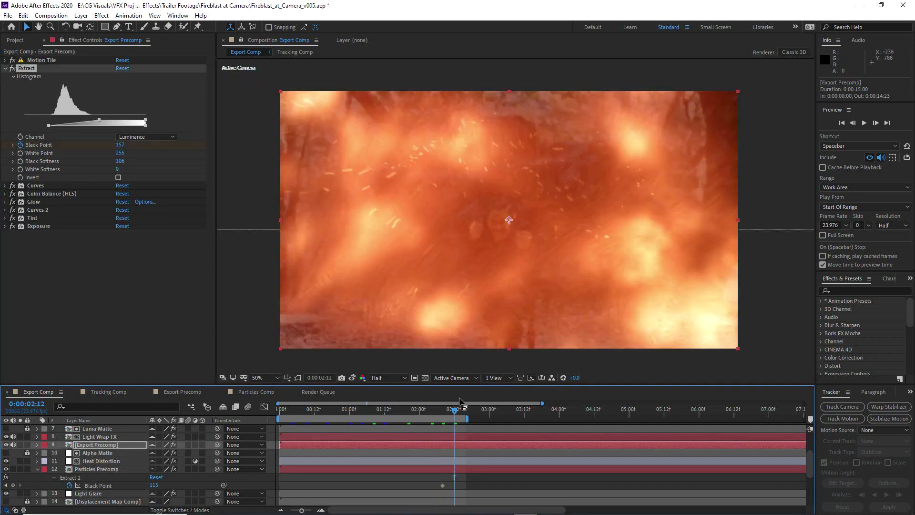
{"action": "left_click_drag", "start_coordinate": [120, 148], "coordinate": [106, 329]}
{"action": "left_click", "coordinate": [87, 470]}
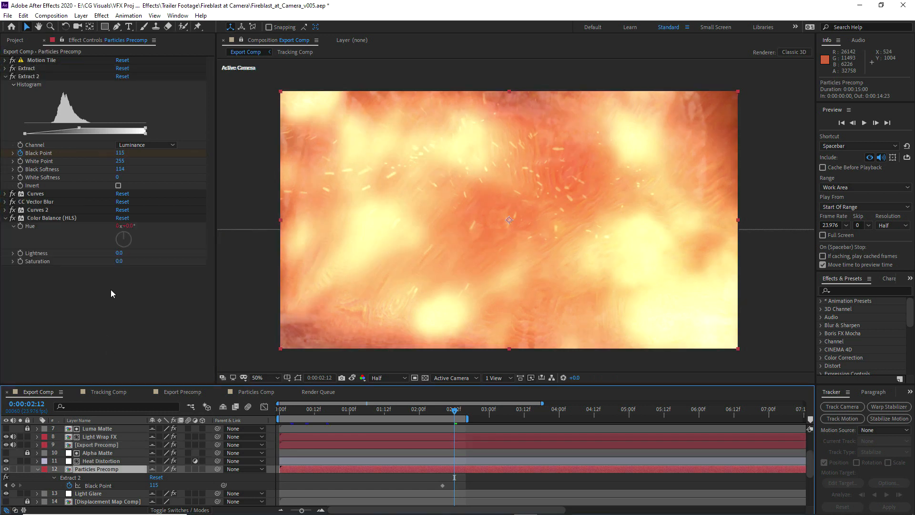
{"action": "left_click_drag", "start_coordinate": [116, 152], "coordinate": [99, 153]}
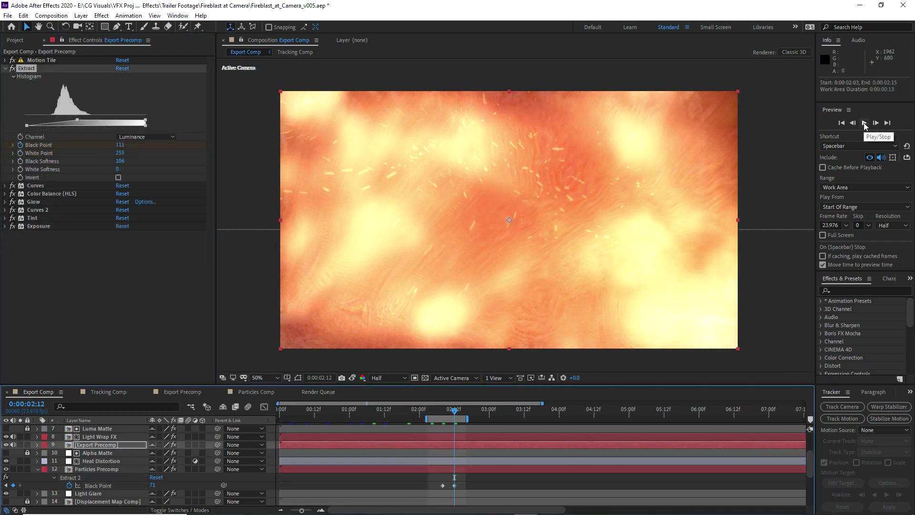
{"action": "left_click", "coordinate": [865, 123]}
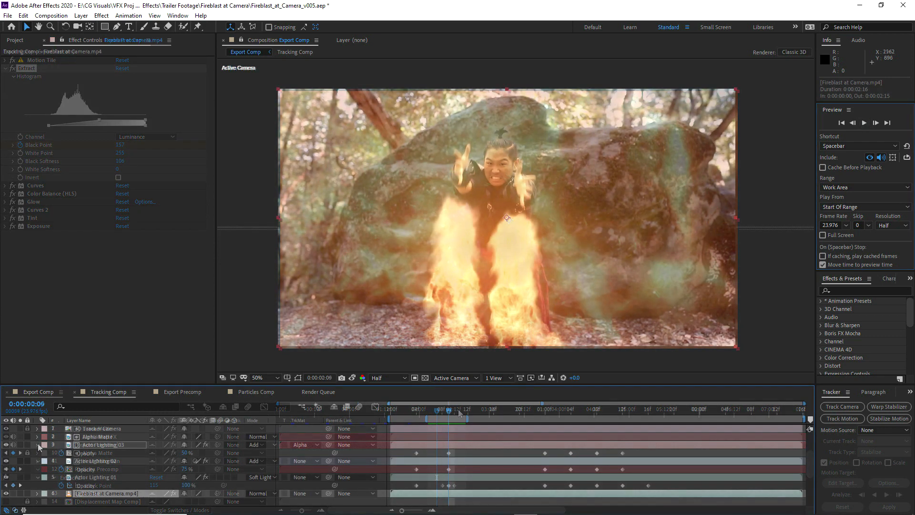
Collapse the Actor Lighting layers in Tracking Comp, duplicate Fireblast at Camera.mp4, and rename the copy Scene Lighting
{"action": "left_click", "coordinate": [37, 447]}
{"action": "left_click", "coordinate": [37, 453]}
{"action": "left_click", "coordinate": [38, 460]}
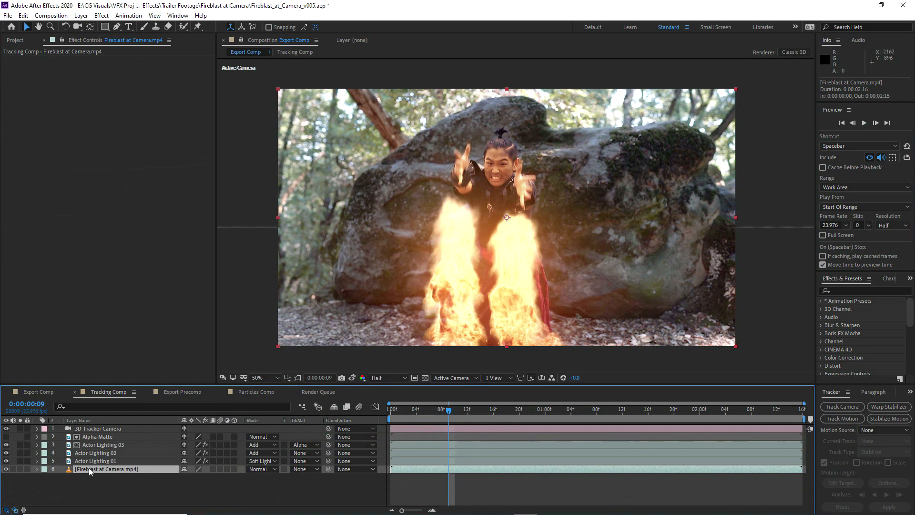
{"action": "key", "text": "ctrl+d"}
{"action": "key", "text": "Return"}
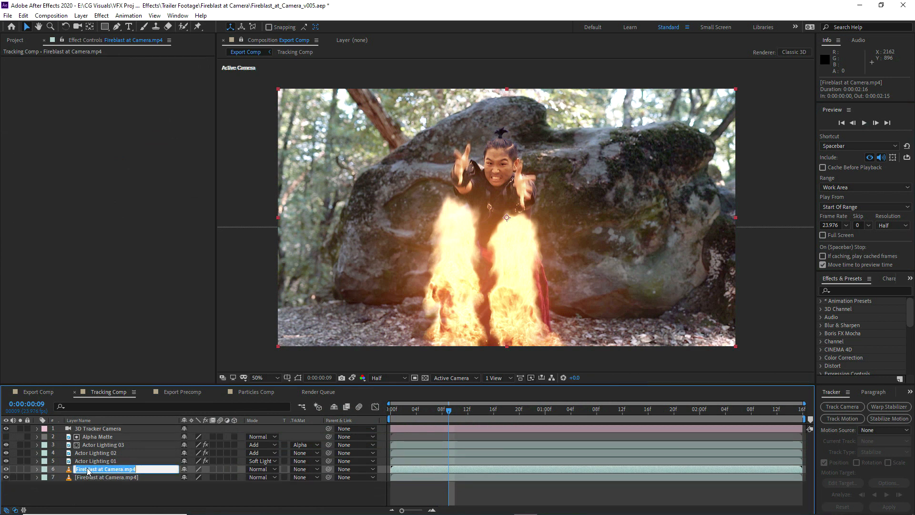
{"action": "type", "text": "Scene Lighting"}
{"action": "key", "text": "Return"}
Solo Scene Lighting in the Tracking Comp view and mask the rock area around the actor with a curved Pen path feathered 156 pixels
{"action": "left_click", "coordinate": [20, 469]}
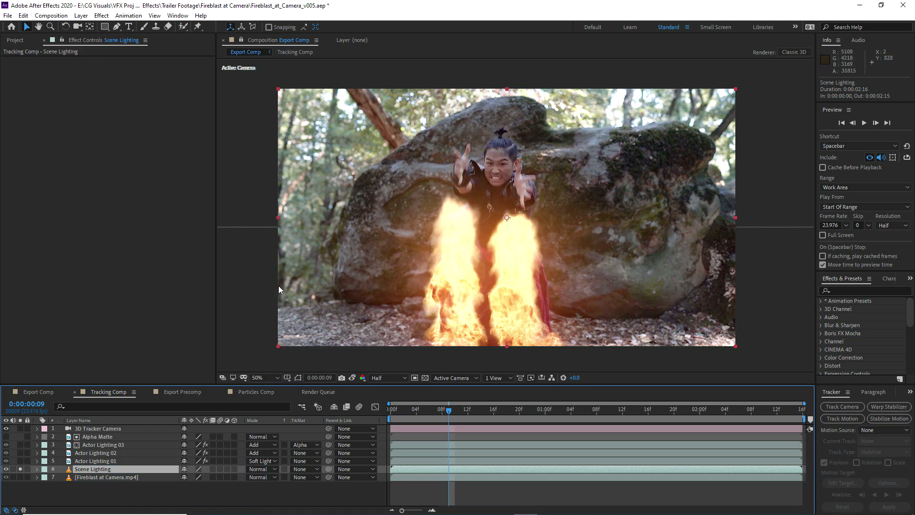
{"action": "left_click", "coordinate": [241, 40]}
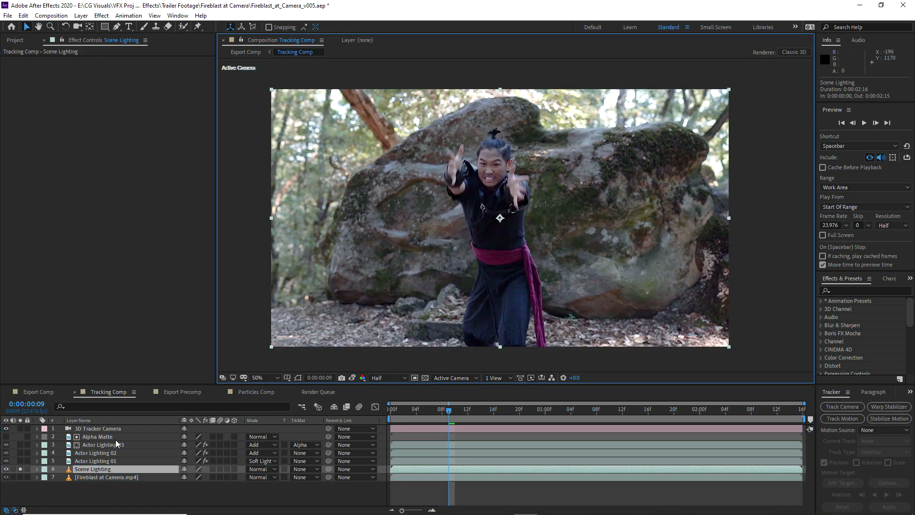
{"action": "left_click", "coordinate": [116, 27]}
{"action": "left_click_drag", "start_coordinate": [403, 330], "coordinate": [390, 323]}
{"action": "left_click_drag", "start_coordinate": [358, 292], "coordinate": [357, 267]}
{"action": "left_click_drag", "start_coordinate": [389, 195], "coordinate": [398, 182]}
{"action": "left_click_drag", "start_coordinate": [449, 149], "coordinate": [469, 142]}
{"action": "left_click_drag", "start_coordinate": [526, 146], "coordinate": [547, 150]}
{"action": "left_click_drag", "start_coordinate": [612, 174], "coordinate": [629, 183]}
{"action": "left_click_drag", "start_coordinate": [647, 247], "coordinate": [649, 273]}
{"action": "left_click_drag", "start_coordinate": [638, 327], "coordinate": [605, 336]}
{"action": "left_click", "coordinate": [402, 330]}
{"action": "key", "text": "f"}
{"action": "left_click_drag", "start_coordinate": [193, 485], "coordinate": [243, 486]}
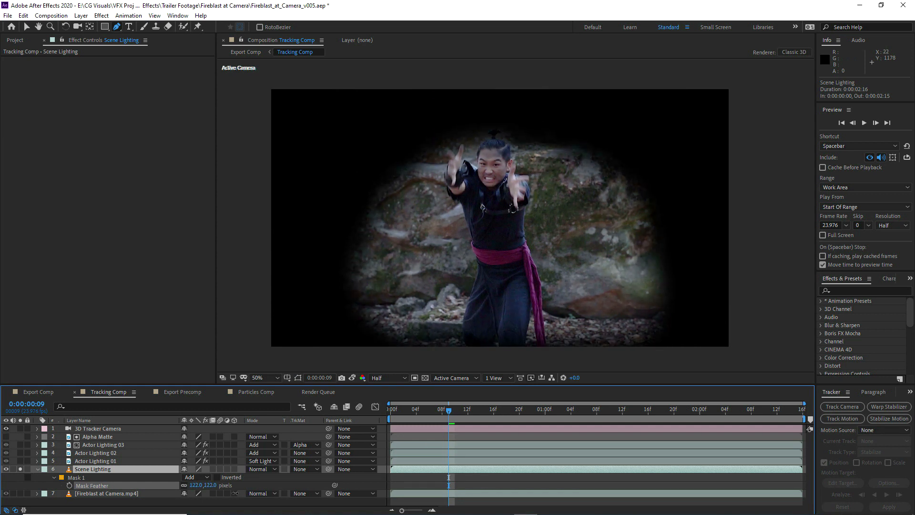
{"action": "left_click", "coordinate": [76, 477]}
Apply Motion Tile to Scene Lighting with Mirror Edges enabled and Output Width and Output Height at 105
{"action": "left_click", "coordinate": [101, 15]}
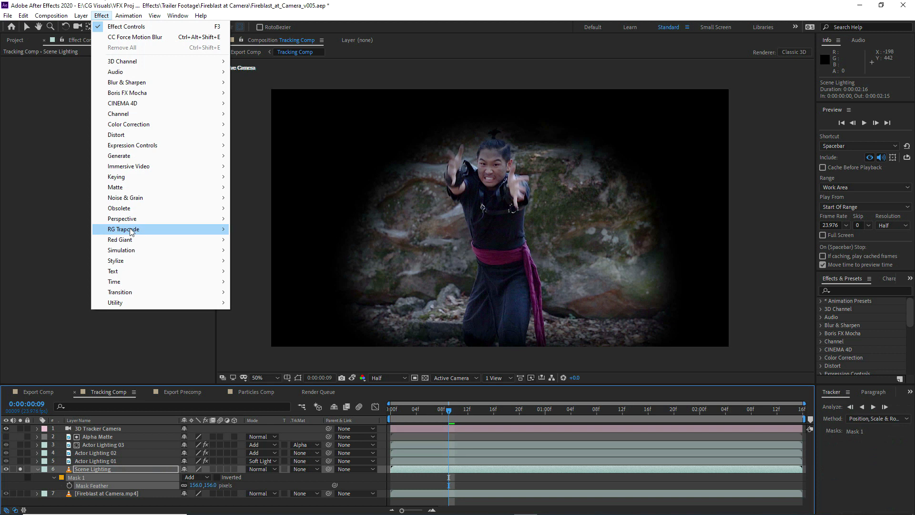
{"action": "mouse_move", "coordinate": [115, 260]}
{"action": "left_click", "coordinate": [258, 197]}
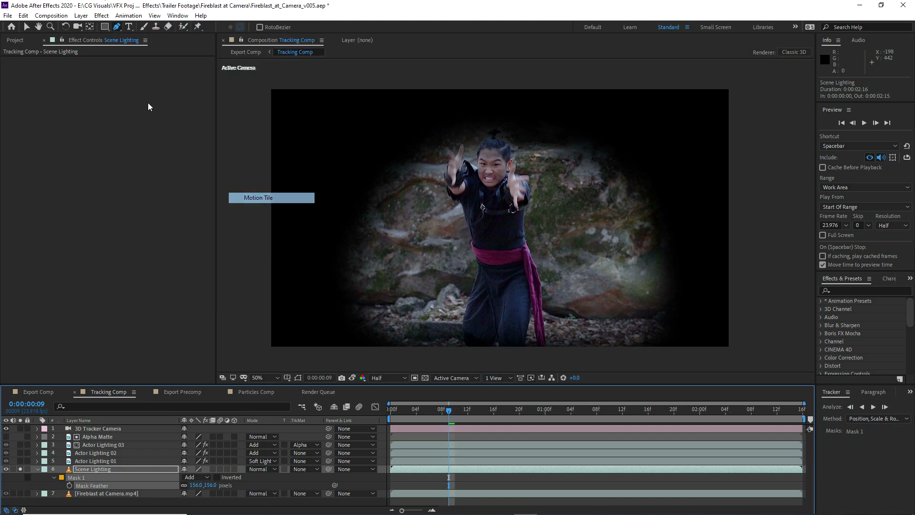
{"action": "left_click", "coordinate": [118, 109]}
{"action": "left_click", "coordinate": [121, 100]}
{"action": "type", "text": "105"}
{"action": "key", "text": "Return"}
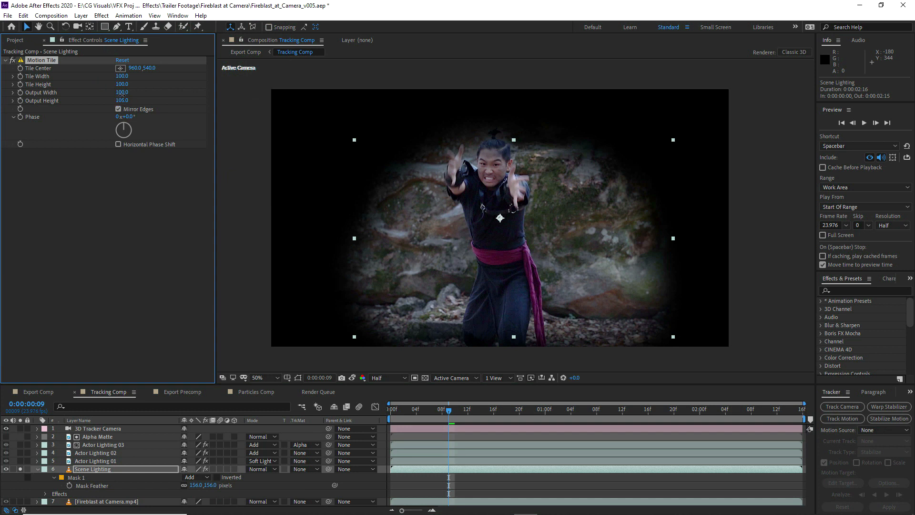
{"action": "left_click", "coordinate": [103, 179]}
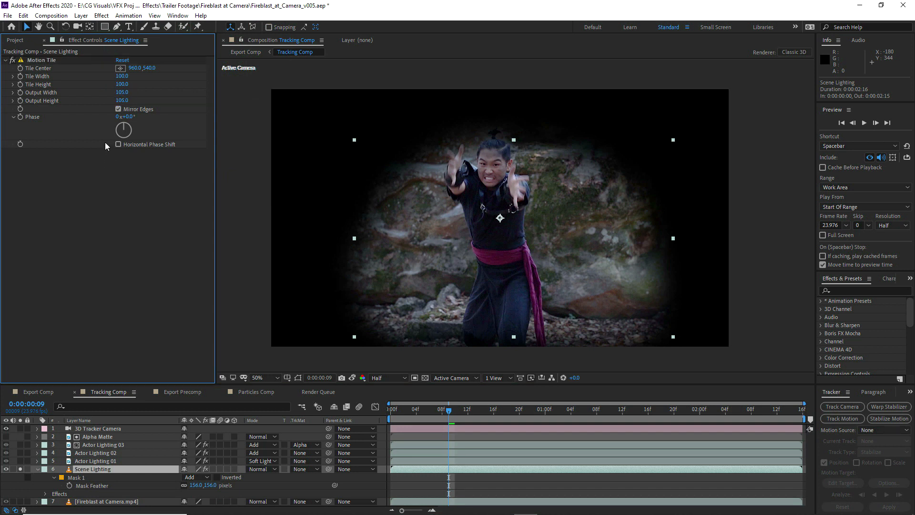
Apply the Extract effect to Scene Lighting and adjust its tonal range and softness to isolate the rock's midtones
{"action": "left_click", "coordinate": [98, 15]}
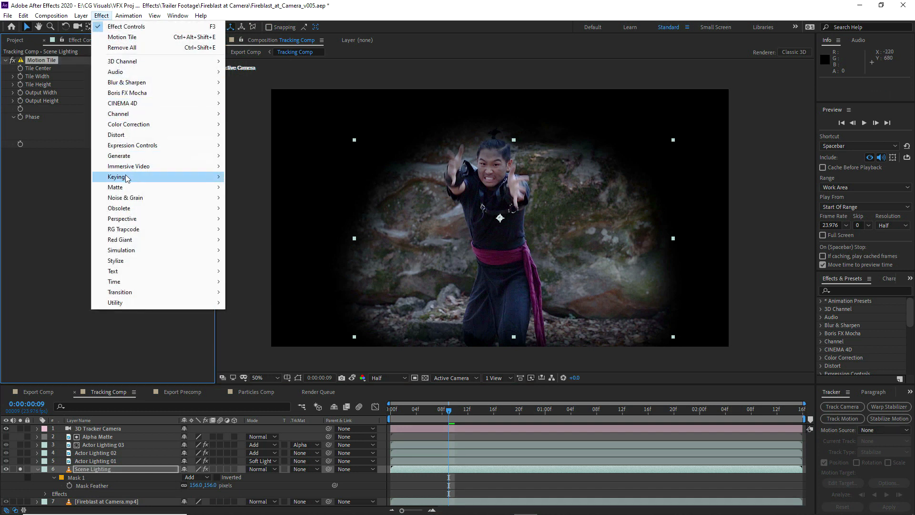
{"action": "mouse_move", "coordinate": [127, 177]}
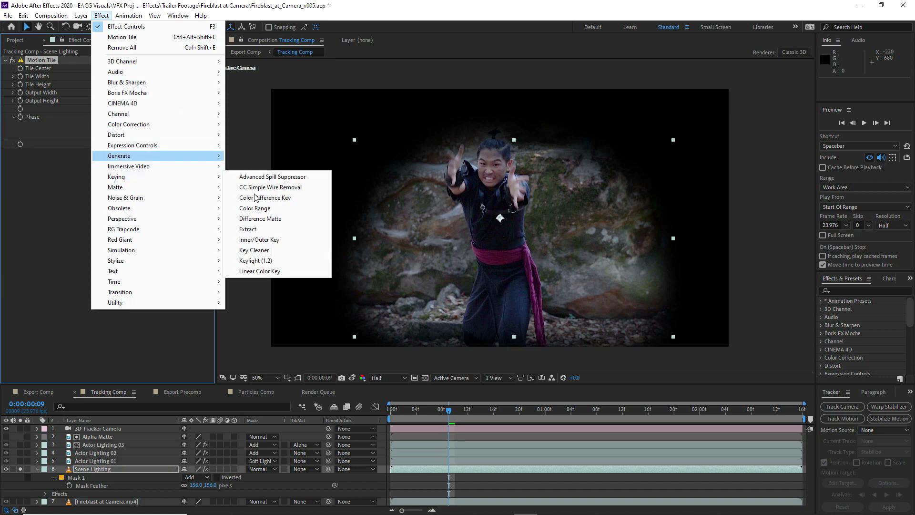
{"action": "left_click", "coordinate": [253, 230]}
{"action": "left_click_drag", "start_coordinate": [117, 229], "coordinate": [132, 244]}
{"action": "left_click_drag", "start_coordinate": [118, 253], "coordinate": [147, 250]}
{"action": "left_click", "coordinate": [6, 153]}
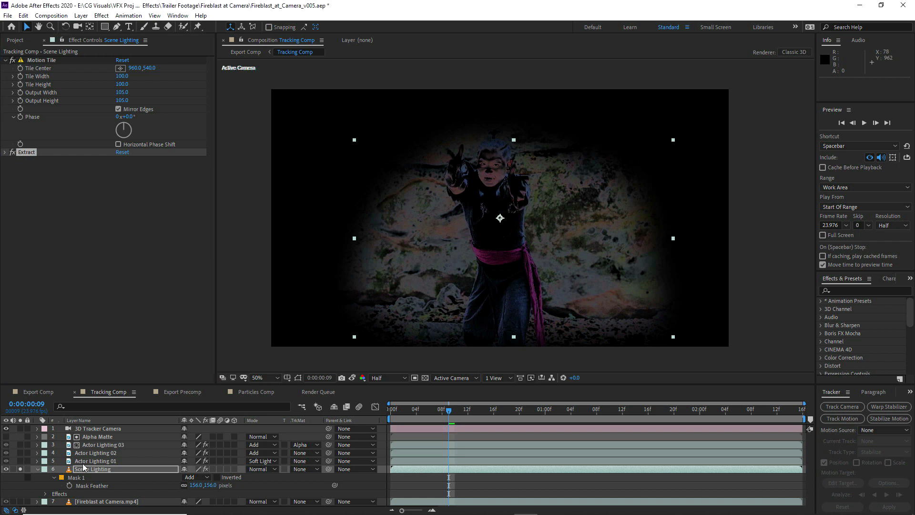
Copy the orange Fill effect from Actor Lighting 01 onto Scene Lighting
{"action": "left_click", "coordinate": [80, 461]}
{"action": "left_click", "coordinate": [91, 469]}
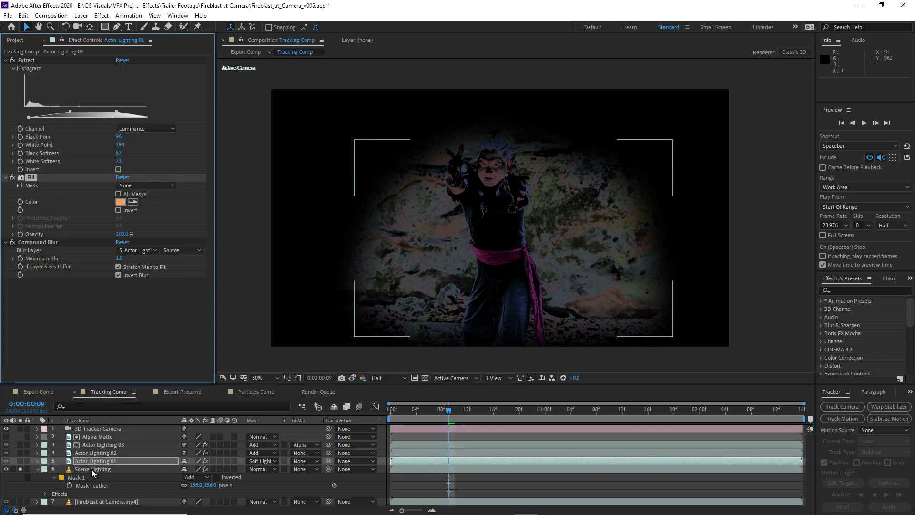
{"action": "left_click", "coordinate": [97, 227]}
{"action": "key", "text": "ctrl+v"}
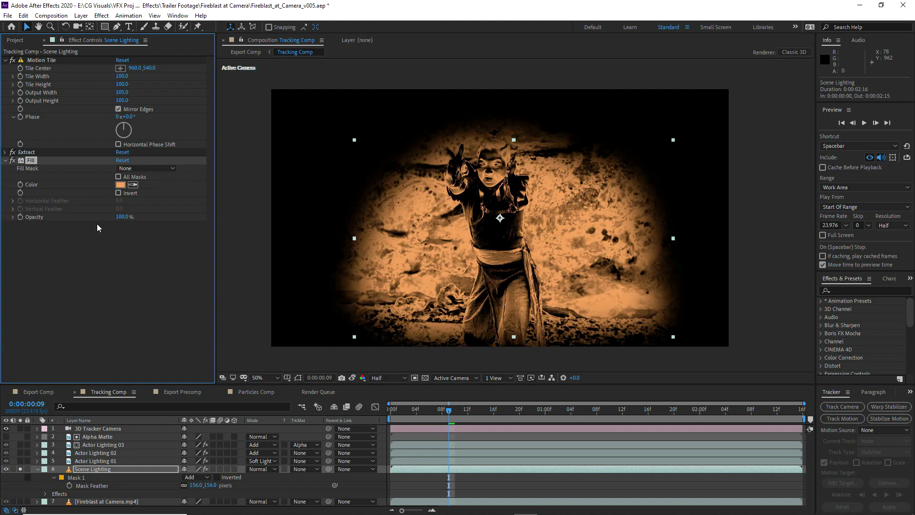
Apply Compound Blur to Scene Lighting, using Scene Lighting as the Blur Layer, with Maximum Blur at 734
{"action": "left_click", "coordinate": [102, 16]}
{"action": "mouse_move", "coordinate": [128, 83]}
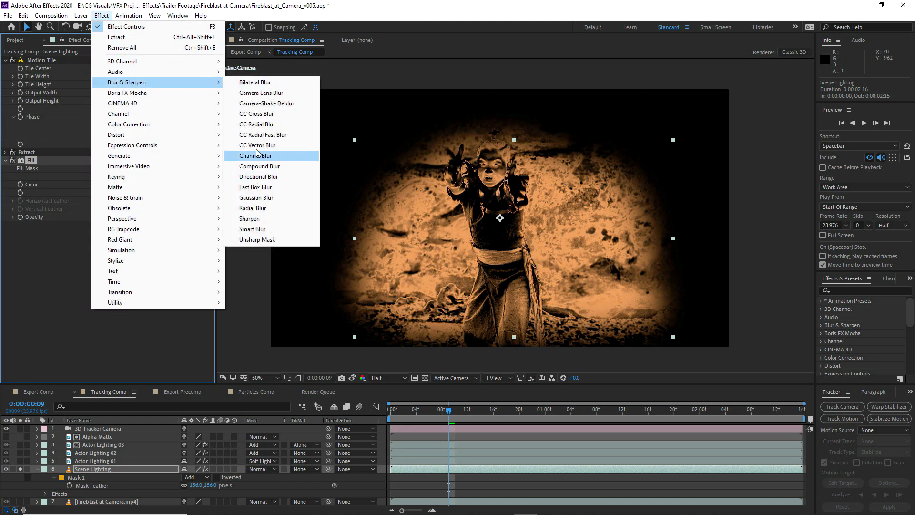
{"action": "left_click", "coordinate": [258, 167]}
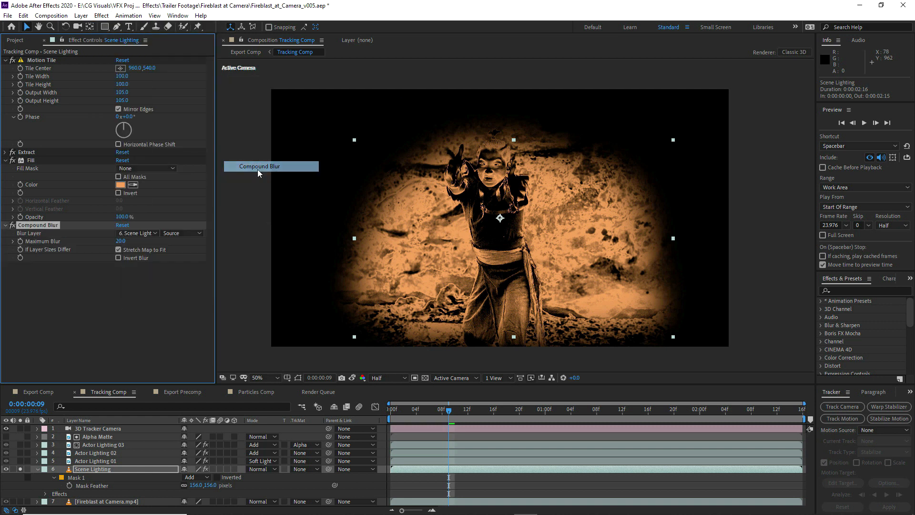
{"action": "left_click", "coordinate": [127, 233]}
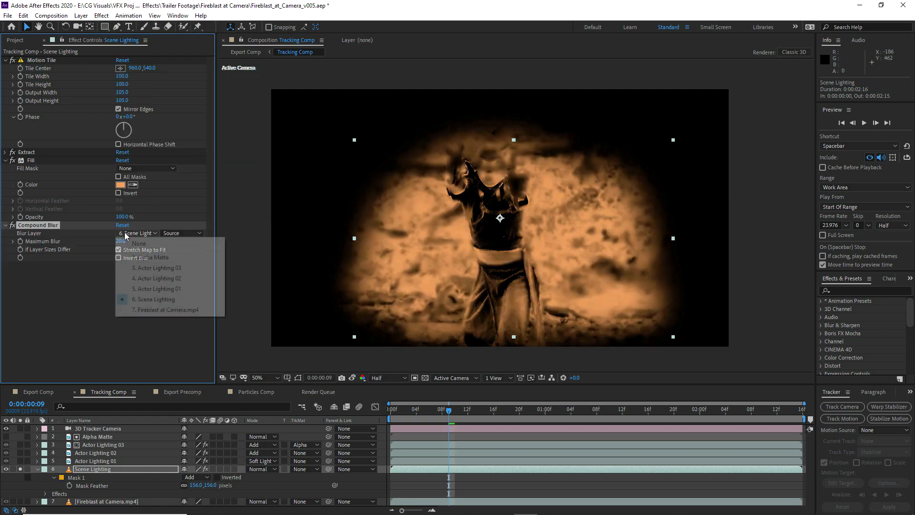
{"action": "left_click", "coordinate": [141, 299]}
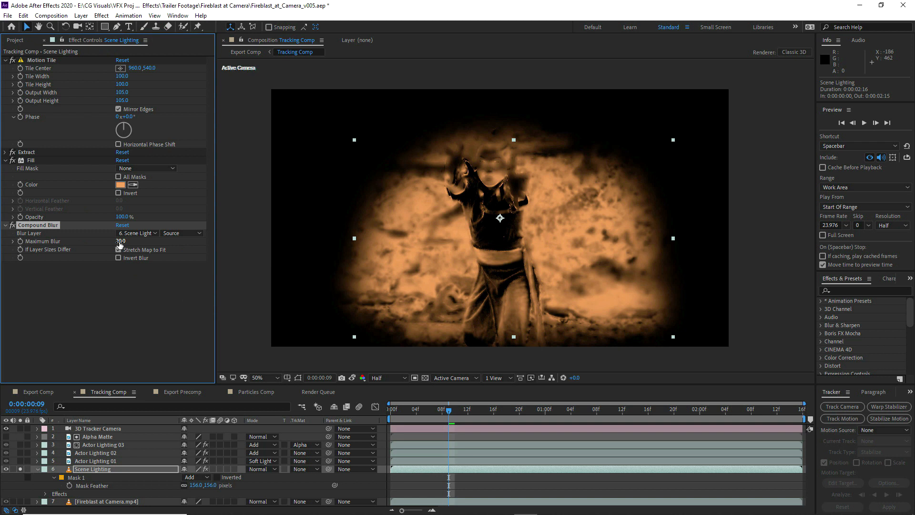
{"action": "left_click_drag", "start_coordinate": [119, 242], "coordinate": [312, 237]}
Apply Curves to Scene Lighting, pull the RGB midtones down slightly, and collapse the layer
{"action": "left_click", "coordinate": [101, 16]}
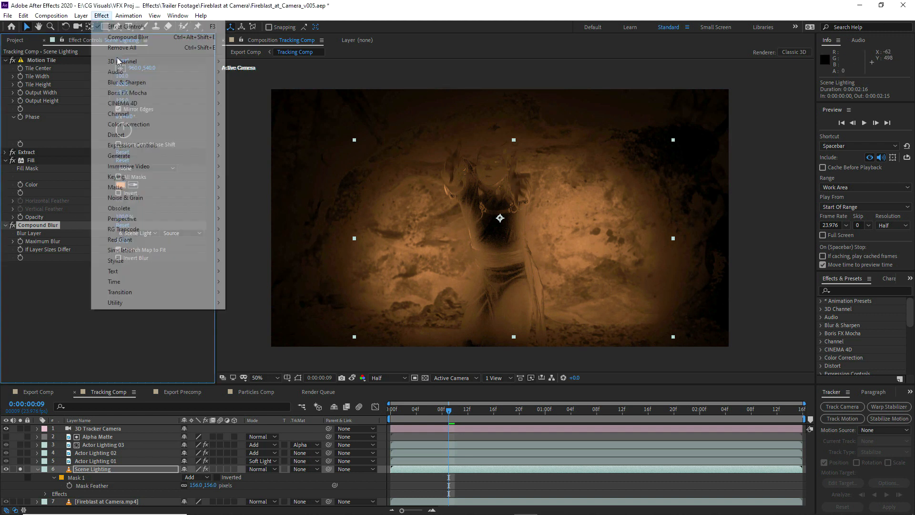
{"action": "mouse_move", "coordinate": [123, 125]}
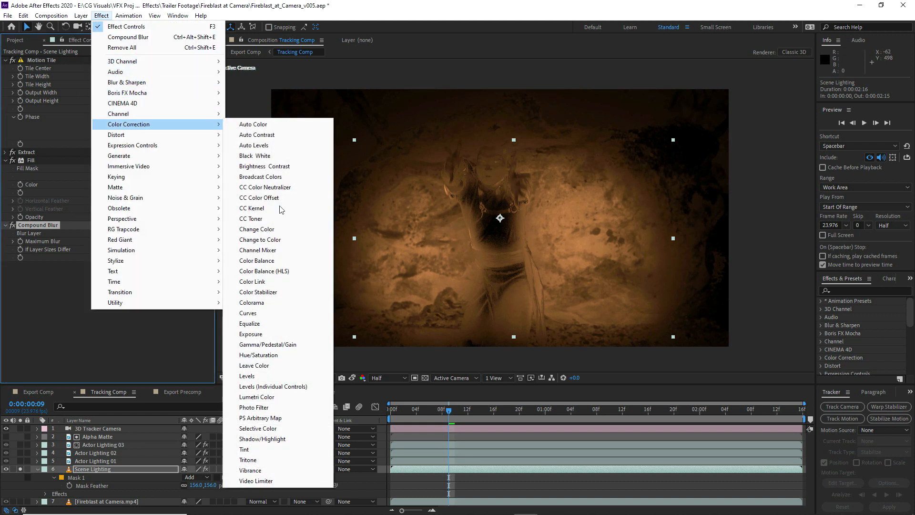
{"action": "left_click", "coordinate": [253, 313]}
{"action": "left_click_drag", "start_coordinate": [80, 292], "coordinate": [87, 297]}
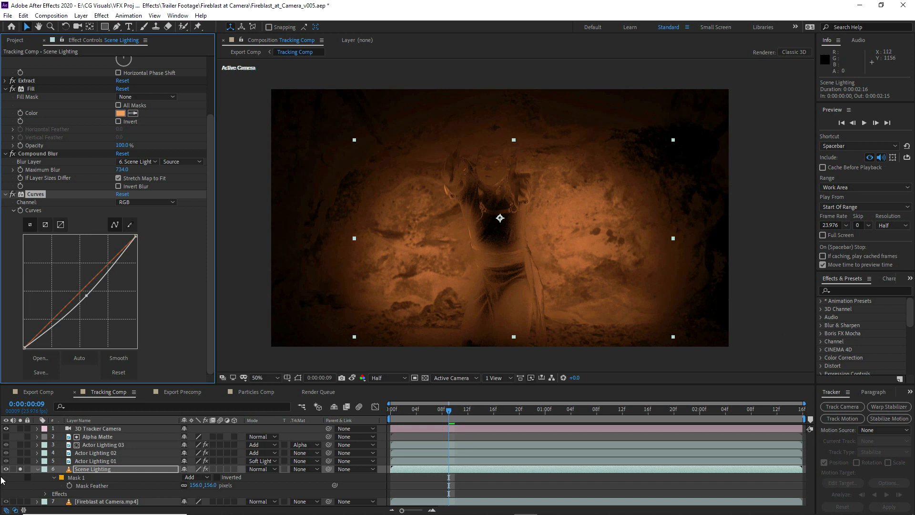
{"action": "left_click", "coordinate": [38, 469]}
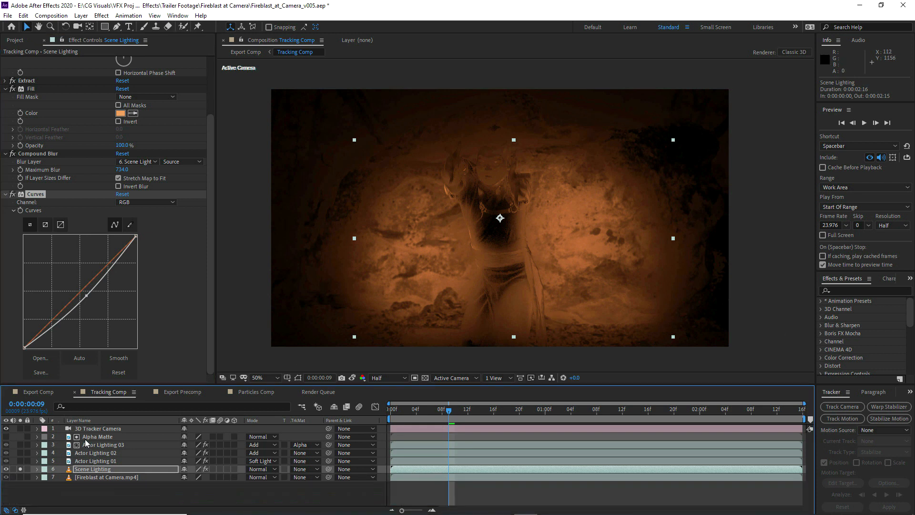
Duplicate Alpha Matte, place the copy directly above Scene Lighting, and use it as Scene Lighting's Alpha Inverted track matte
{"action": "left_click", "coordinate": [85, 438]}
{"action": "key", "text": "ctrl+d"}
{"action": "left_click_drag", "start_coordinate": [84, 436], "coordinate": [108, 473]}
{"action": "left_click", "coordinate": [306, 476]}
{"action": "left_click", "coordinate": [332, 445]}
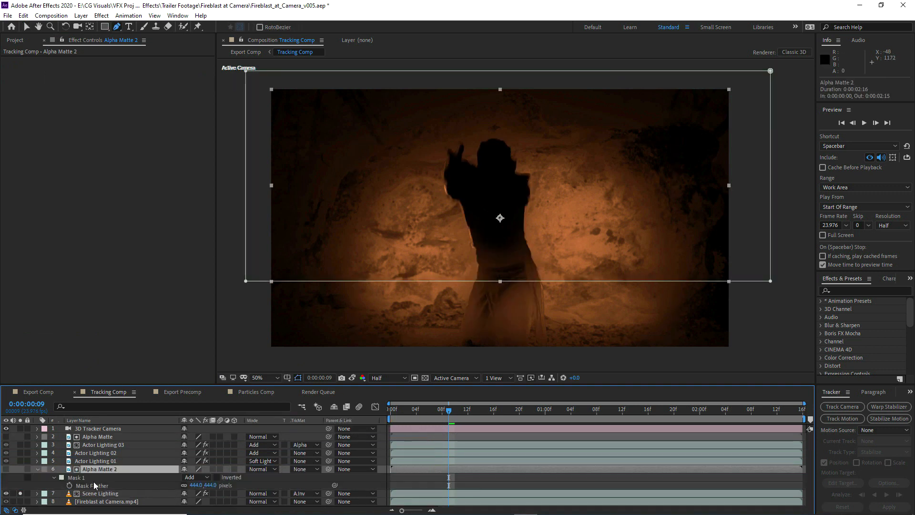
Delete Mask 1 from Alpha Matte 2 and return to the Selection tool
{"action": "left_click", "coordinate": [80, 478]}
{"action": "key", "text": "Delete"}
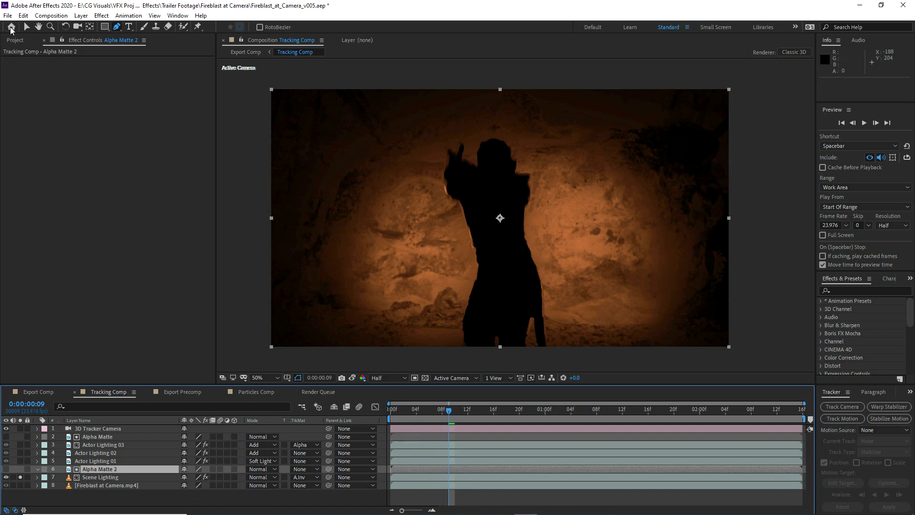
{"action": "left_click", "coordinate": [25, 28]}
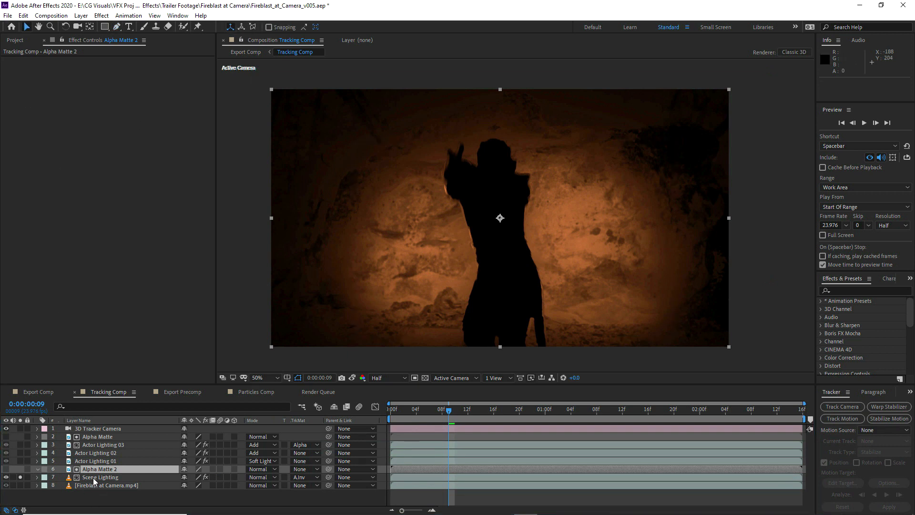
Unsolo Scene Lighting, hide the mask outlines in the viewer, and set the layer's blending mode to Add
{"action": "left_click", "coordinate": [93, 477]}
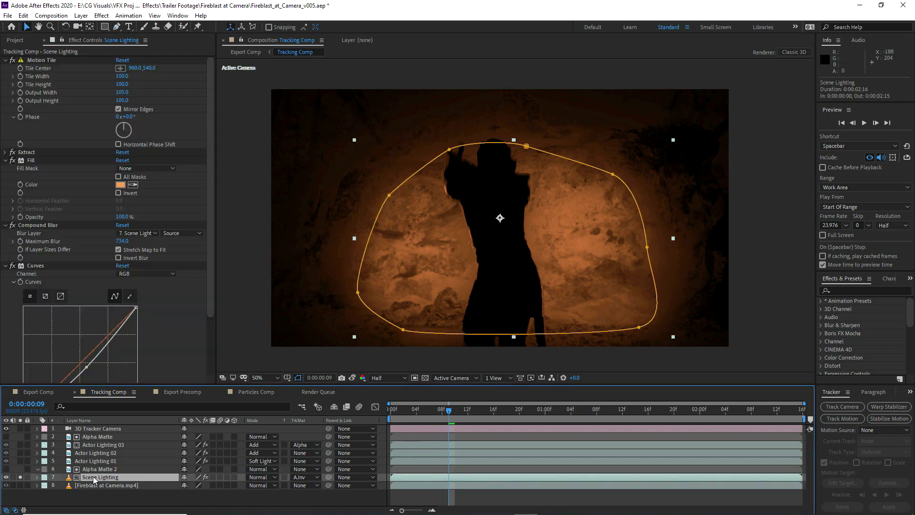
{"action": "left_click", "coordinate": [20, 477]}
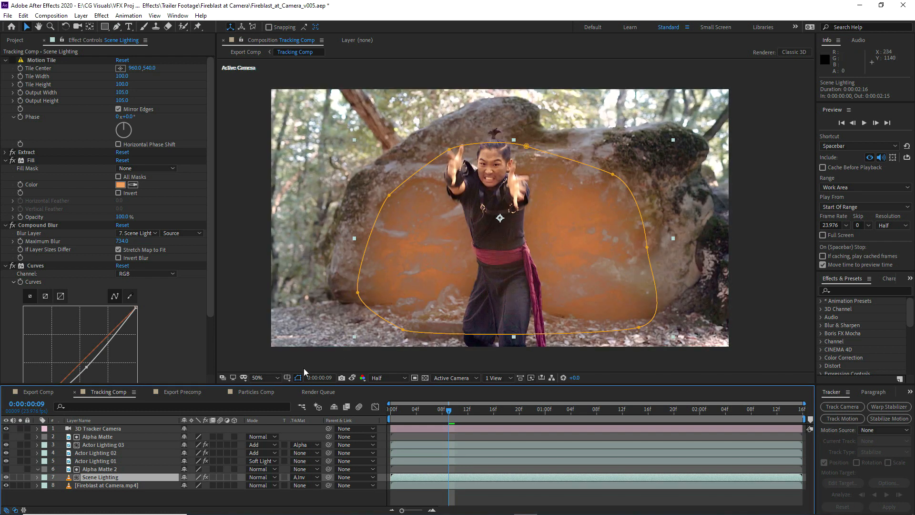
{"action": "left_click", "coordinate": [298, 378]}
{"action": "left_click", "coordinate": [259, 485]}
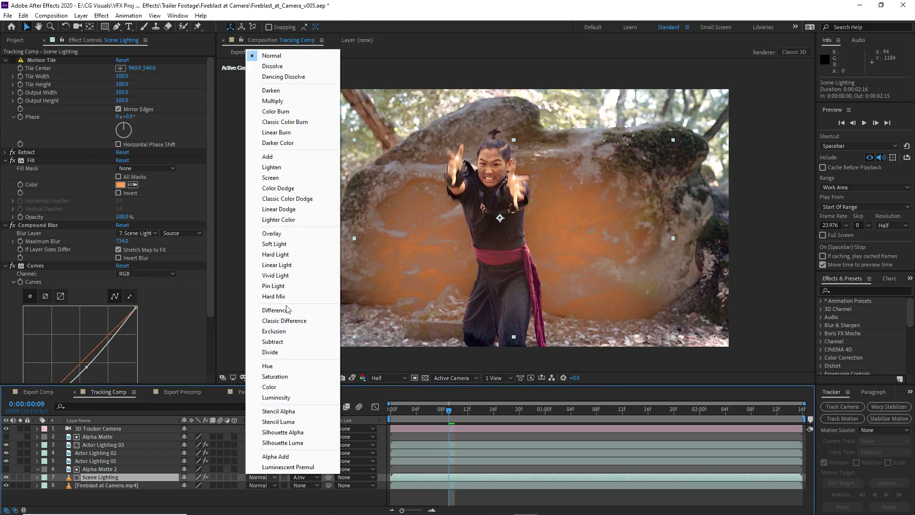
{"action": "left_click", "coordinate": [279, 156]}
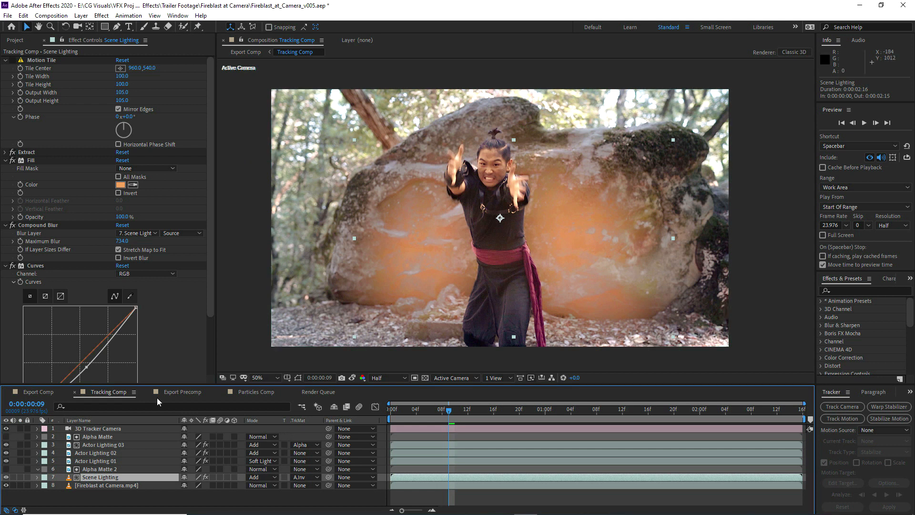
Check Motion Tile's contribution on the rock up close and set its Output Width to 101 and Output Height to 102
{"action": "left_click", "coordinate": [13, 60]}
{"action": "left_click_drag", "start_coordinate": [454, 186], "coordinate": [331, 183]}
{"action": "scroll", "coordinate": [459, 170], "scroll_direction": "up", "scroll_amount": 1}
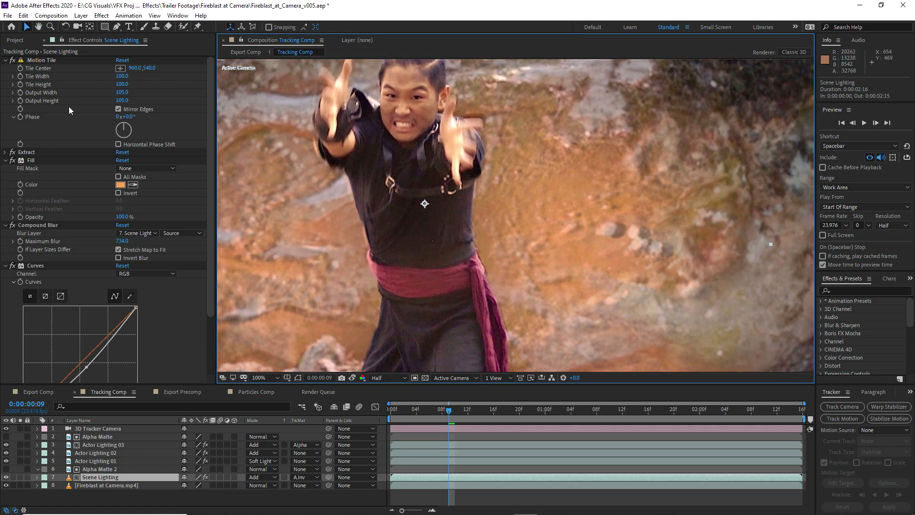
{"action": "left_click", "coordinate": [44, 62]}
{"action": "left_click_drag", "start_coordinate": [119, 92], "coordinate": [120, 91]}
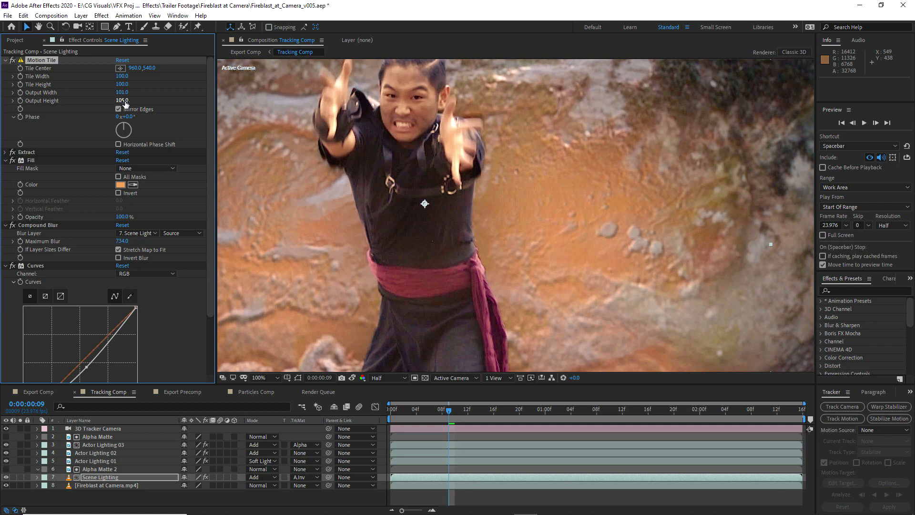
{"action": "left_click_drag", "start_coordinate": [122, 100], "coordinate": [122, 100]}
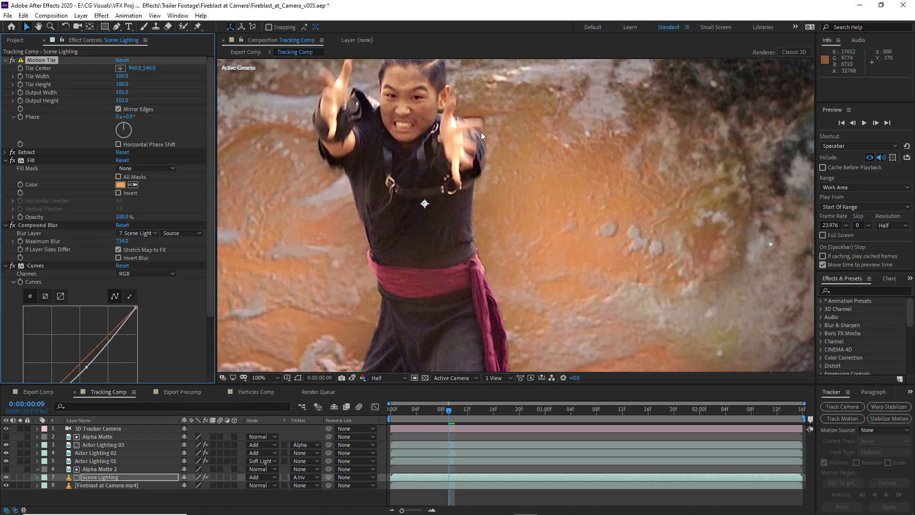
{"action": "key", "text": "comma"}
{"action": "key", "text": "comma"}
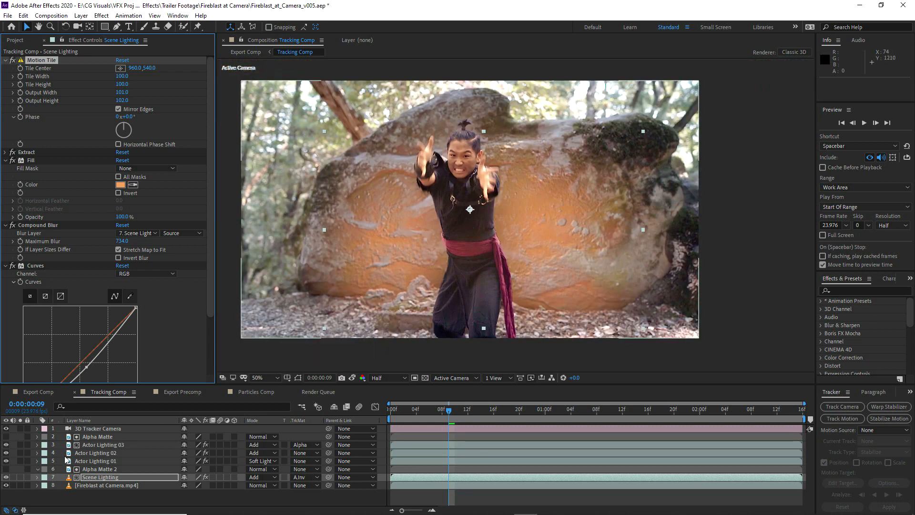
Set Scene Lighting's Compound Blur Maximum Blur to 770 and pull its Curves midpoint slightly lower
{"action": "left_click", "coordinate": [116, 478]}
{"action": "key", "text": "t"}
{"action": "scroll", "coordinate": [84, 324], "scroll_direction": "down", "scroll_amount": 2}
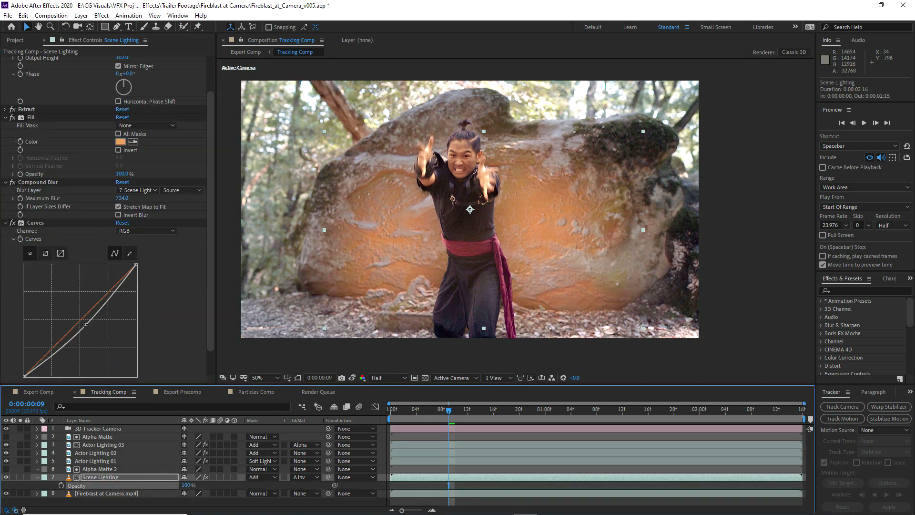
{"action": "scroll", "coordinate": [85, 324], "scroll_direction": "up", "scroll_amount": 2}
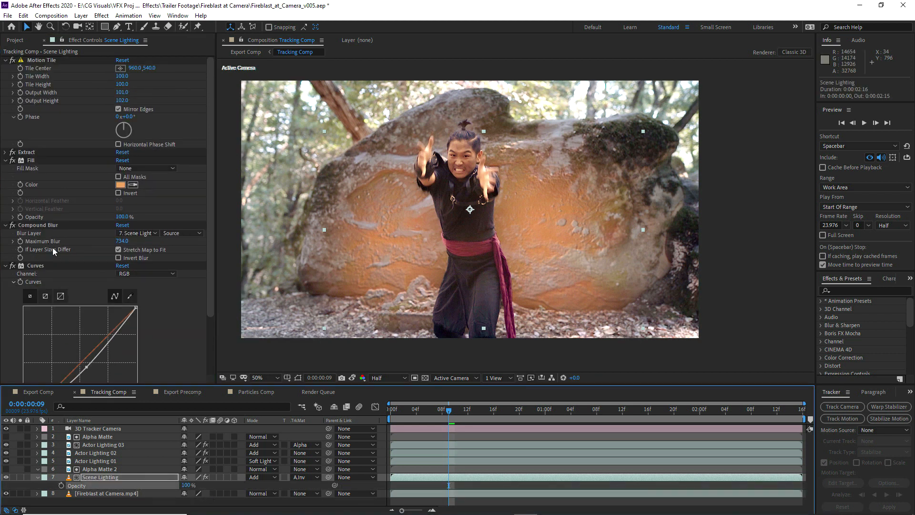
{"action": "scroll", "coordinate": [106, 326], "scroll_direction": "down", "scroll_amount": 3}
{"action": "left_click_drag", "start_coordinate": [123, 178], "coordinate": [2, 194]}
{"action": "left_click_drag", "start_coordinate": [118, 170], "coordinate": [194, 184]}
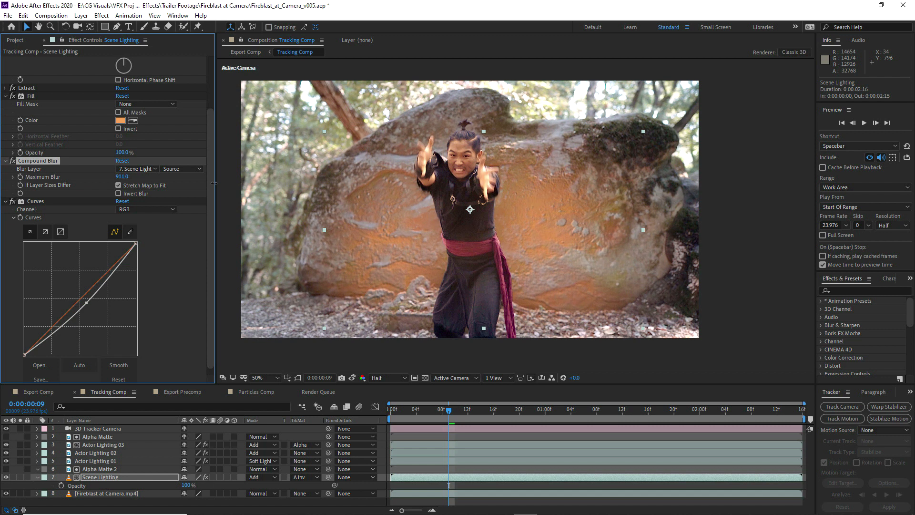
{"action": "left_click_drag", "start_coordinate": [86, 302], "coordinate": [88, 304]}
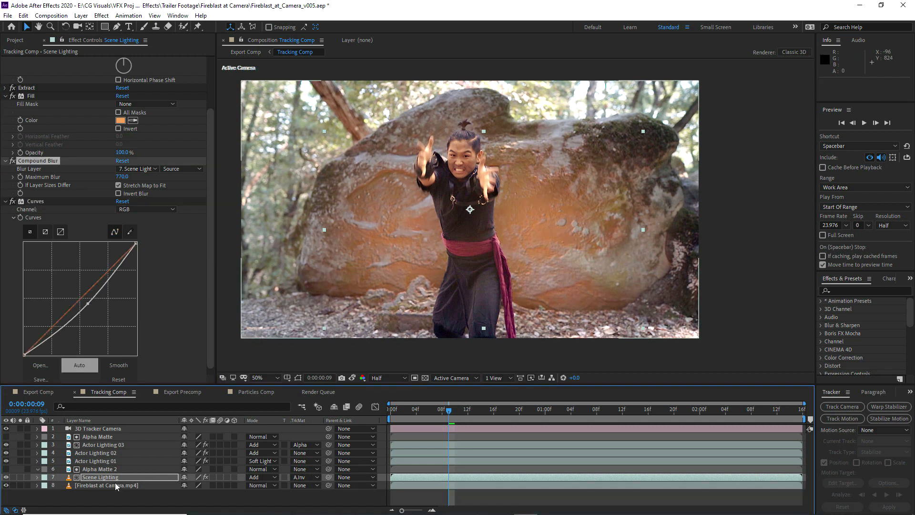
Set Scene Lighting's Opacity to 50%, lock the composition viewer on Export Comp, and return to the Tracking Comp timeline
{"action": "key", "text": "t"}
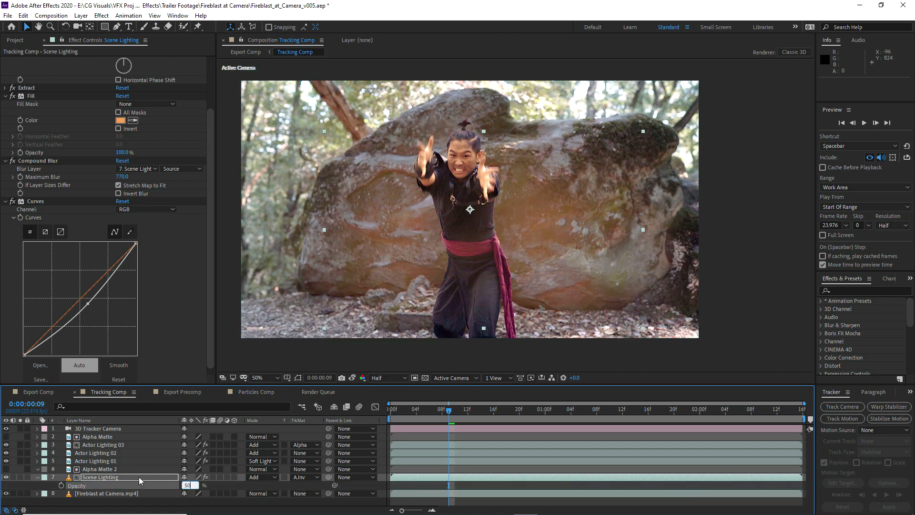
{"action": "left_click", "coordinate": [30, 393]}
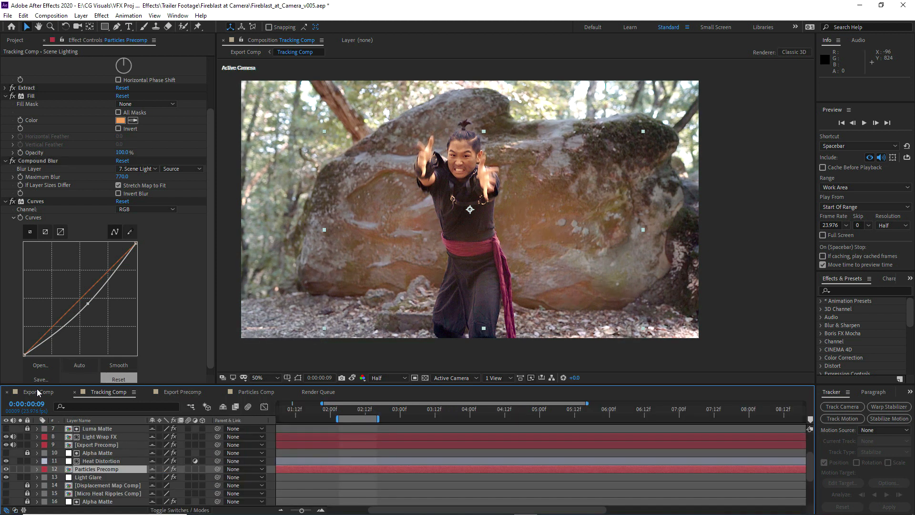
{"action": "left_click", "coordinate": [241, 41]}
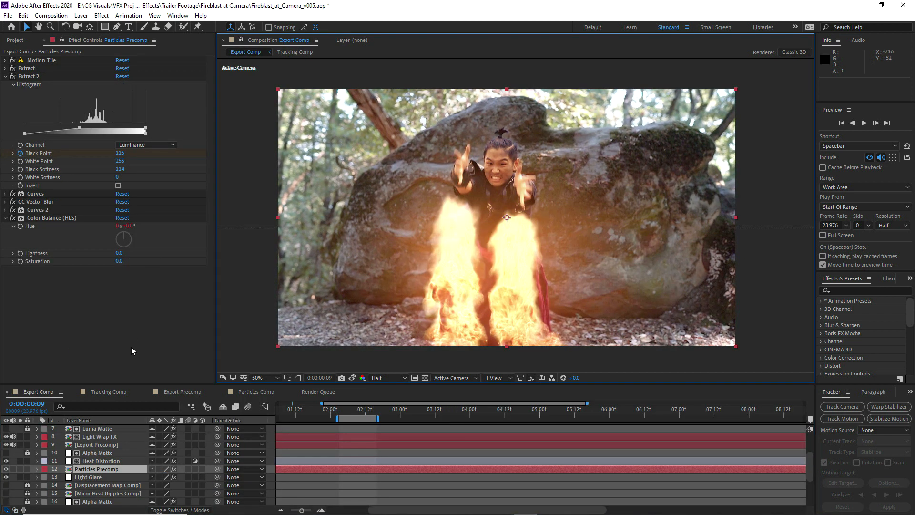
{"action": "left_click", "coordinate": [109, 391]}
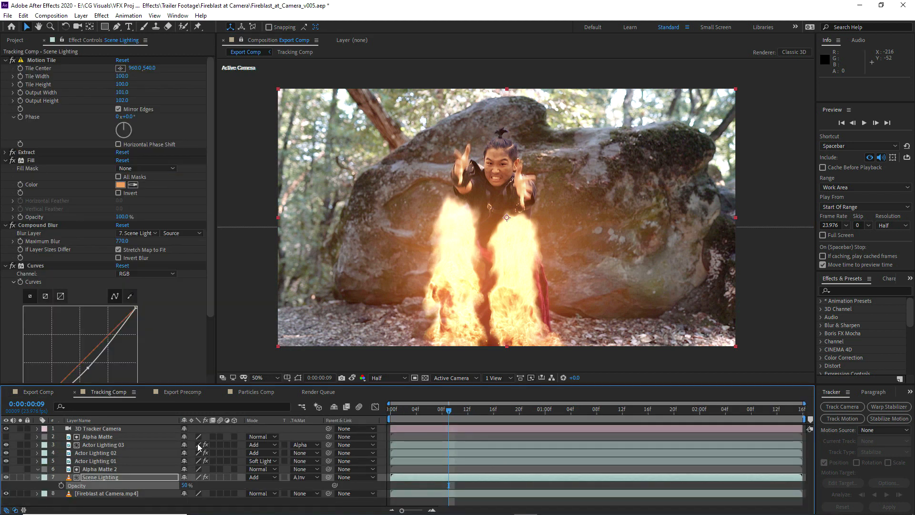
Keyframe Scene Lighting's Opacity at 50% on 0:00:00:09 and 0% on 0:00:00:04, with Actor Lighting 01's opacity keyframes revealed for timing reference
{"action": "left_click", "coordinate": [127, 474]}
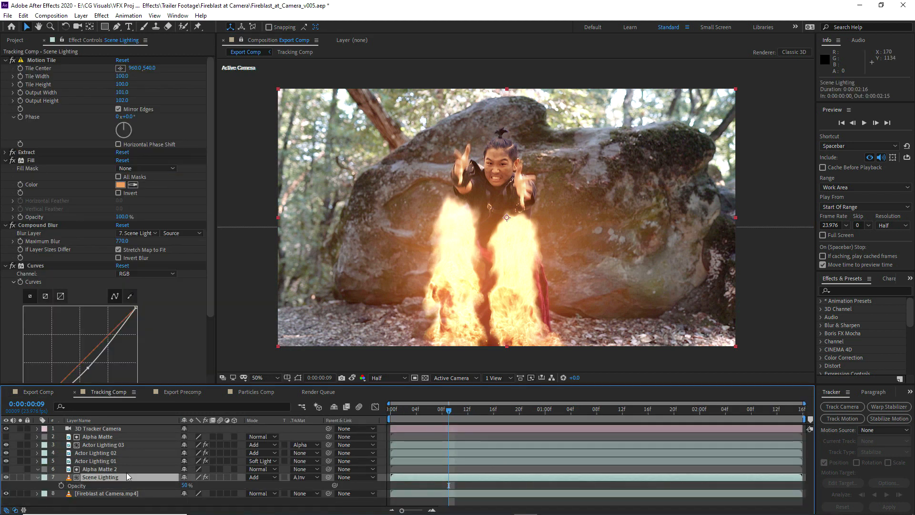
{"action": "left_click", "coordinate": [61, 485]}
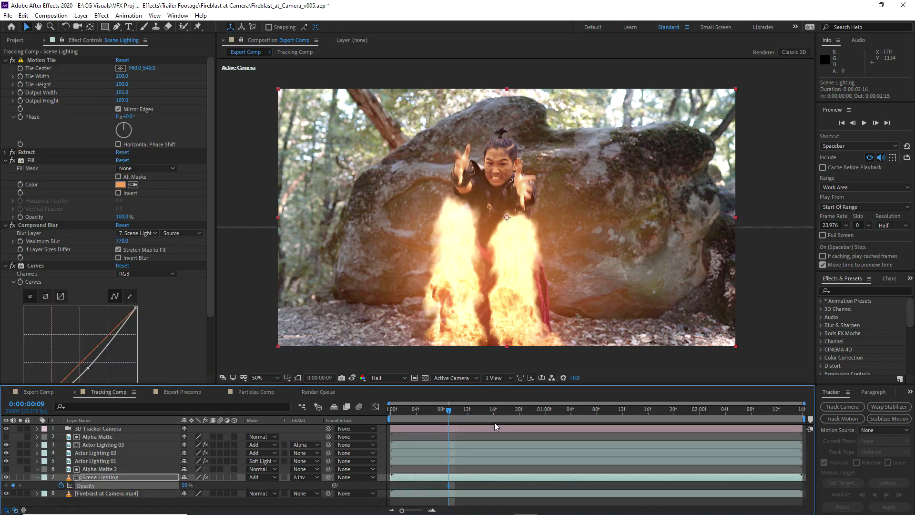
{"action": "left_click", "coordinate": [103, 461]}
{"action": "key", "text": "t"}
{"action": "left_click", "coordinate": [416, 408]}
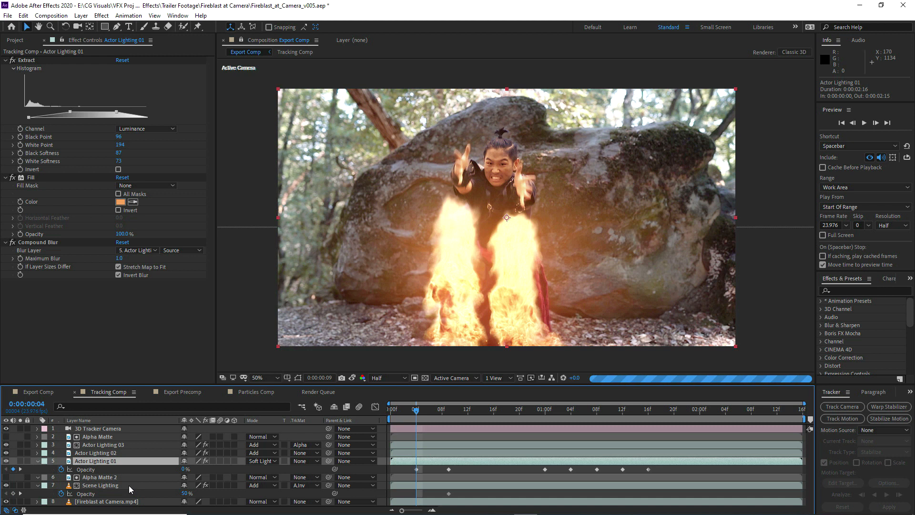
{"action": "left_click", "coordinate": [128, 485]}
{"action": "left_click_drag", "start_coordinate": [184, 493], "coordinate": [117, 491]}
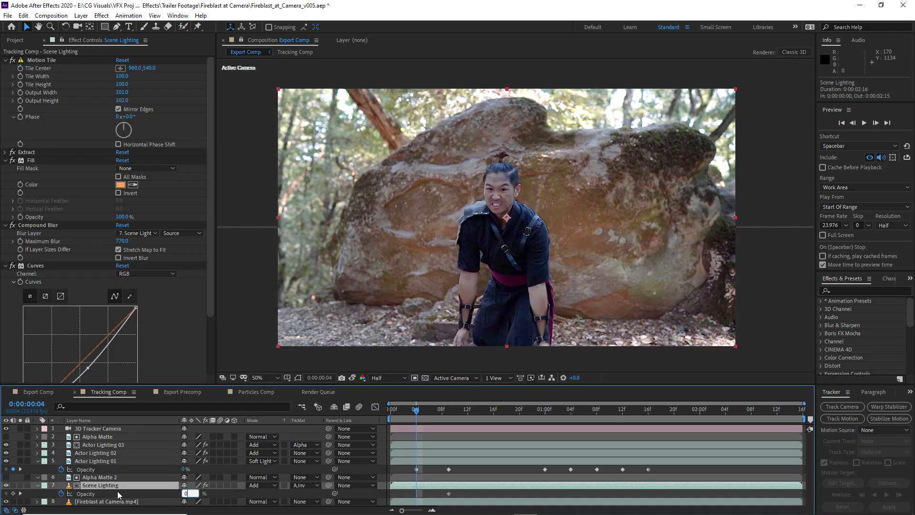
Keyframe Scene Lighting's Opacity at 25% on 0:00:00:16 and 15% on 0:00:01:00
{"action": "left_click", "coordinate": [447, 411]}
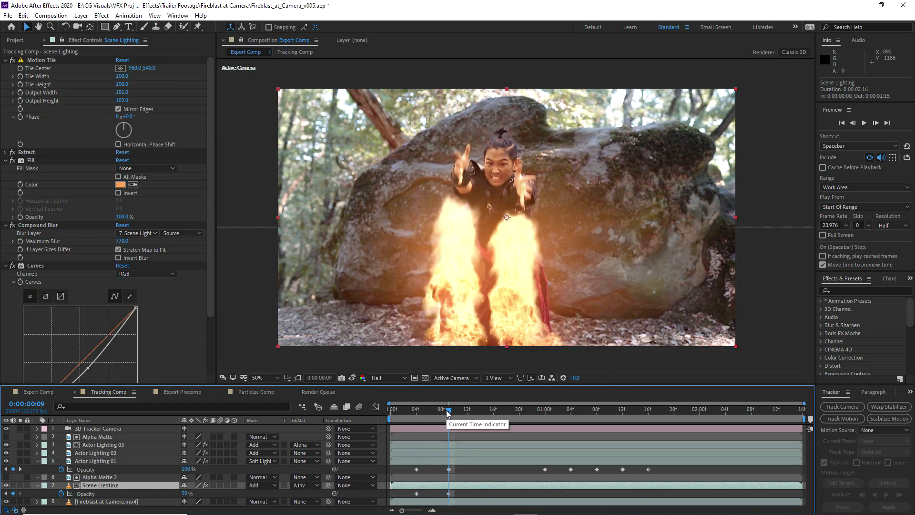
{"action": "left_click", "coordinate": [493, 410]}
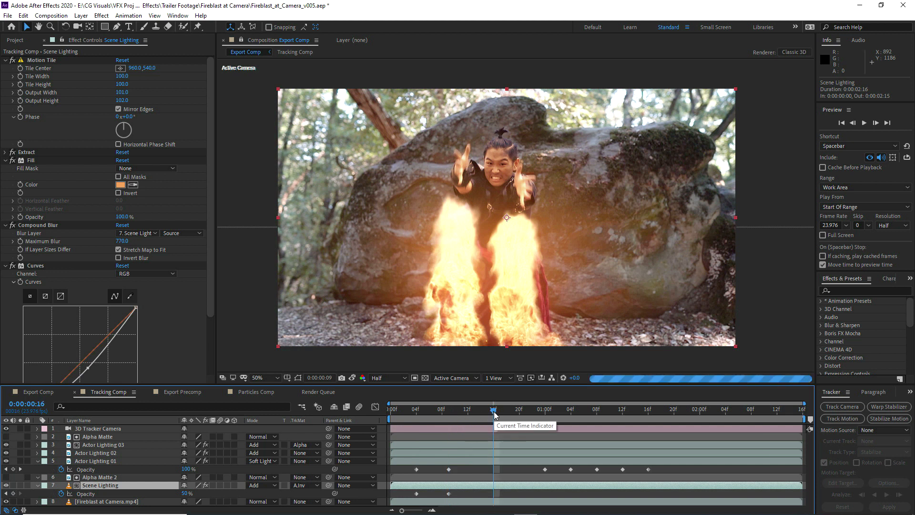
{"action": "left_click_drag", "start_coordinate": [185, 493], "coordinate": [172, 493]}
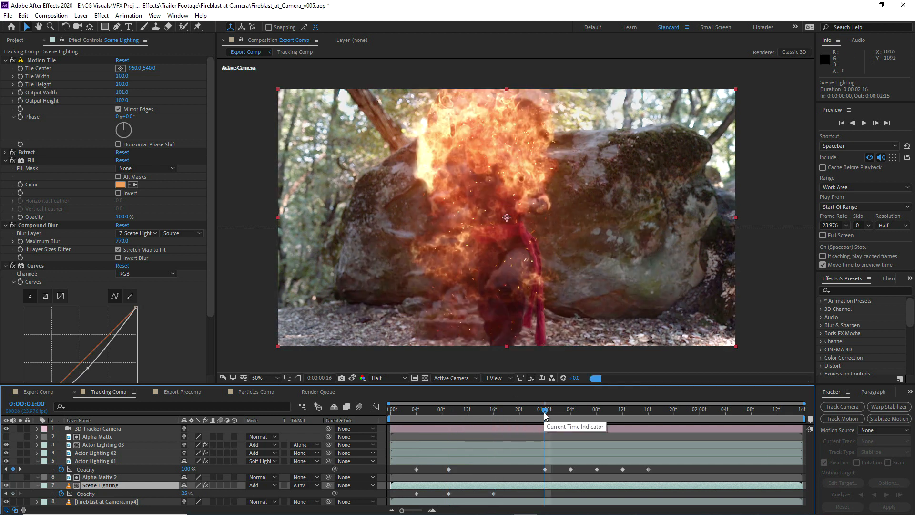
{"action": "left_click", "coordinate": [544, 410]}
{"action": "left_click", "coordinate": [185, 493]}
{"action": "type", "text": "15"}
{"action": "key", "text": "Return"}
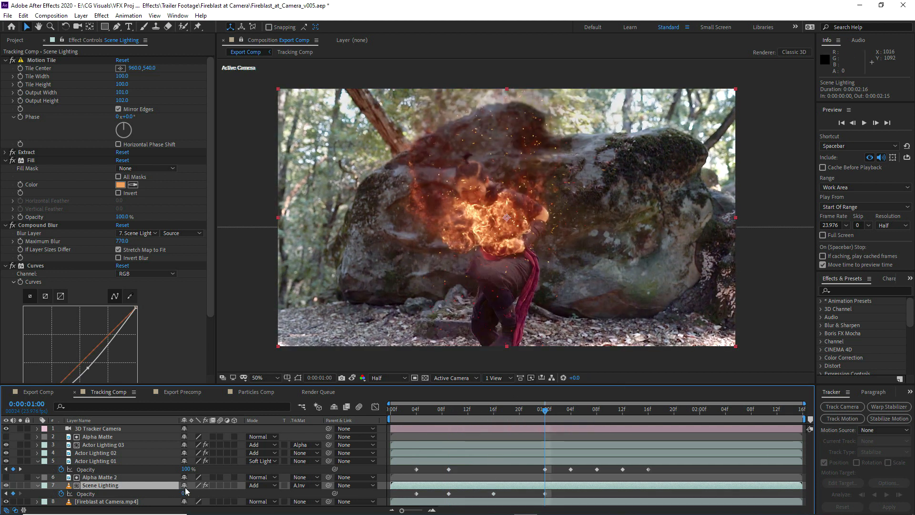
Keyframe Scene Lighting's Opacity at 0% on both 0:00:01:04 and 0:00:01:08
{"action": "left_click", "coordinate": [571, 411]}
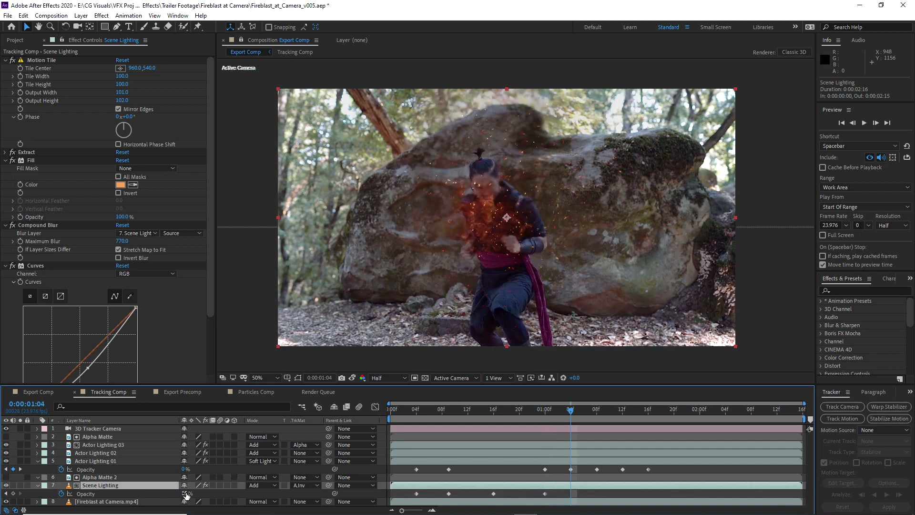
{"action": "type", "text": "0"}
{"action": "key", "text": "Return"}
{"action": "key", "text": "k"}
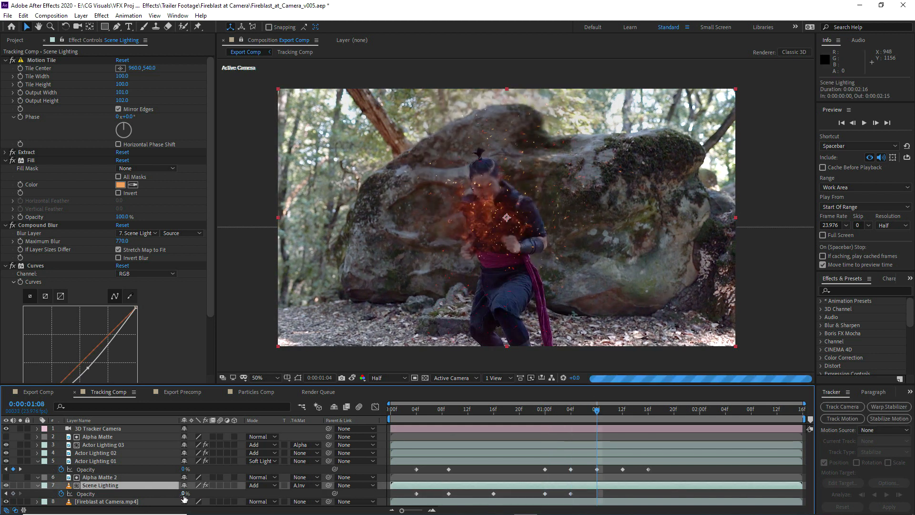
{"action": "left_click", "coordinate": [184, 493]}
{"action": "type", "text": "0"}
{"action": "key", "text": "Return"}
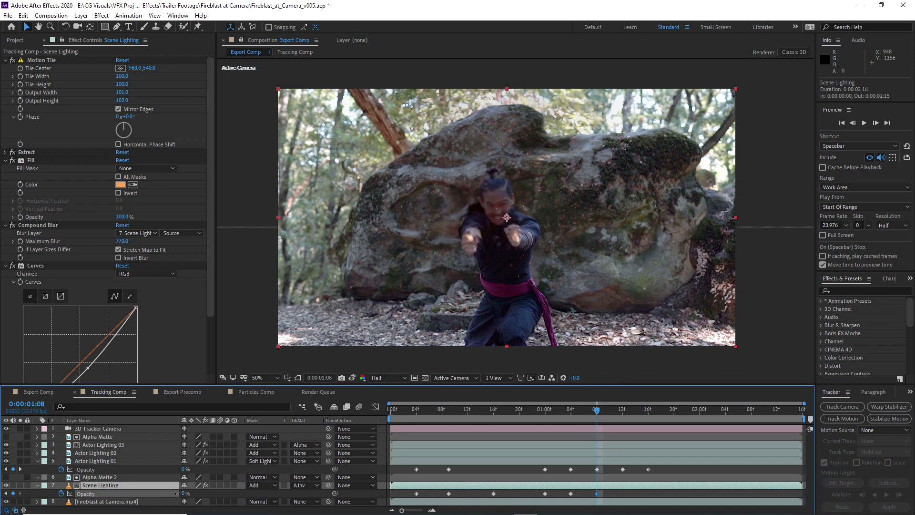
Keyframe Scene Lighting's Opacity on 0:00:01:12, trying 25% and settling on 15%
{"action": "key", "text": "k"}
{"action": "left_click", "coordinate": [185, 494]}
{"action": "type", "text": "25"}
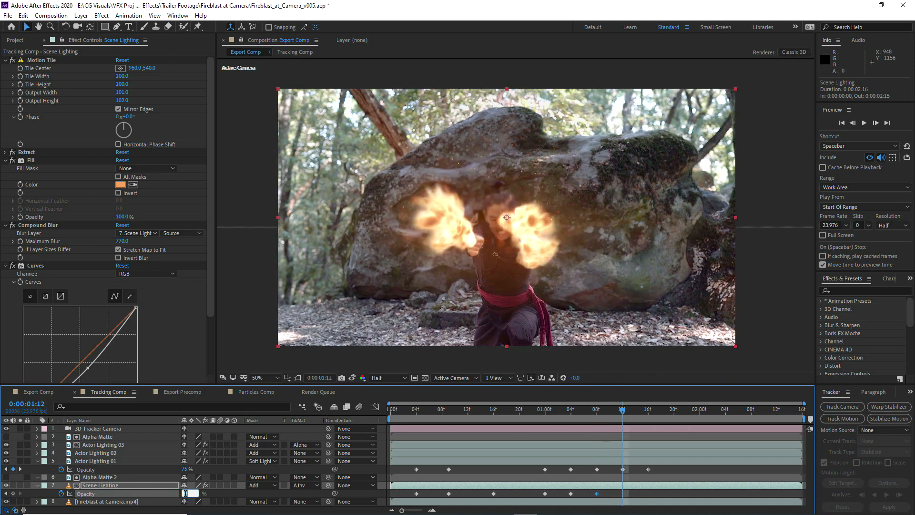
{"action": "key", "text": "Return"}
{"action": "left_click", "coordinate": [184, 493]}
{"action": "type", "text": "15"}
{"action": "key", "text": "Return"}
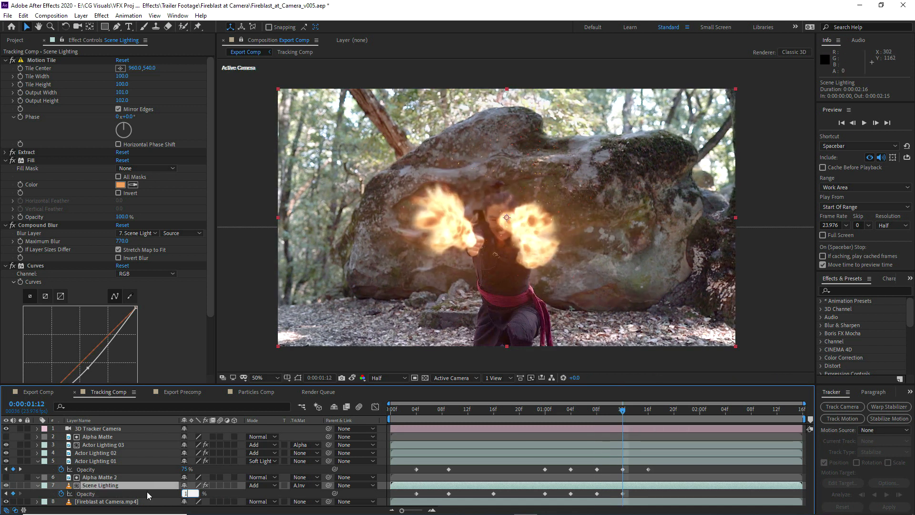
Keyframe Scene Lighting's Opacity at 50% on both 0:00:01:16 and 0:00:01:20
{"action": "key", "text": "k"}
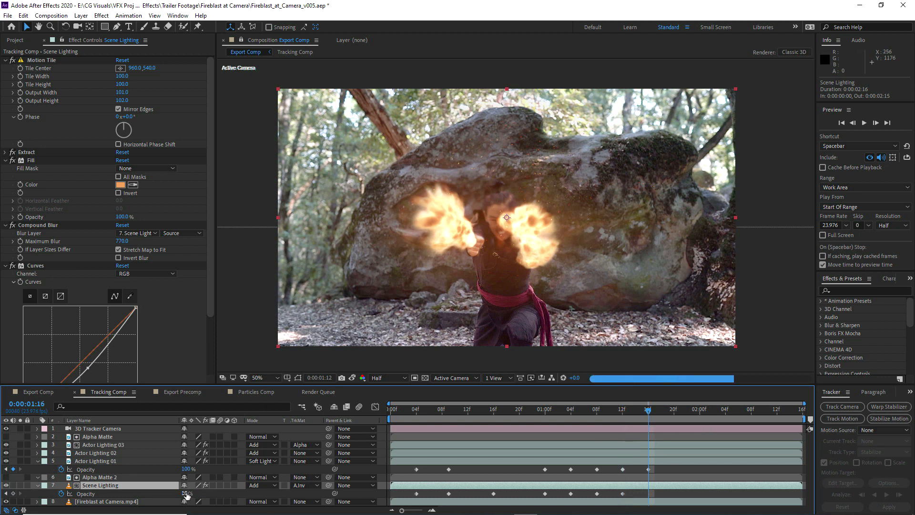
{"action": "left_click", "coordinate": [185, 493]}
{"action": "type", "text": "50"}
{"action": "key", "text": "Return"}
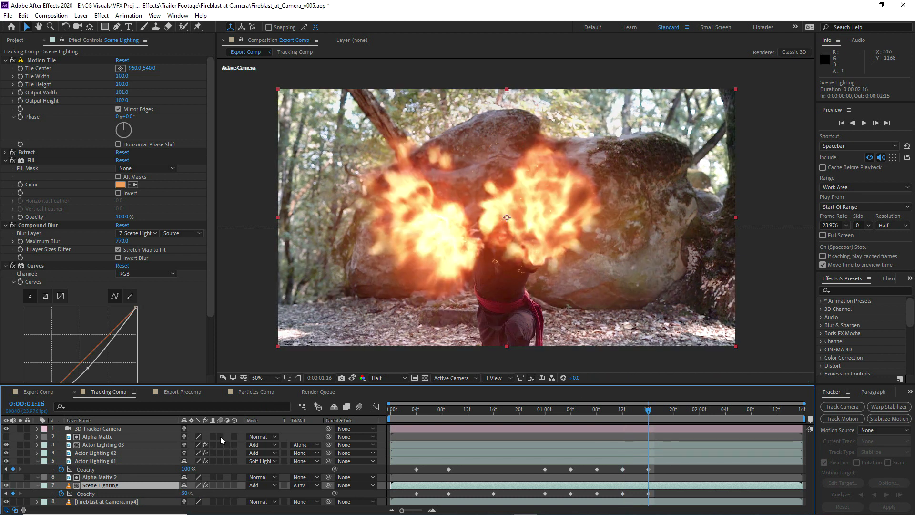
{"action": "key", "text": "Return"}
{"action": "key", "text": "Page_Down"}
{"action": "key", "text": "Page_Down"}
{"action": "key", "text": "Page_Down"}
{"action": "key", "text": "Page_Down"}
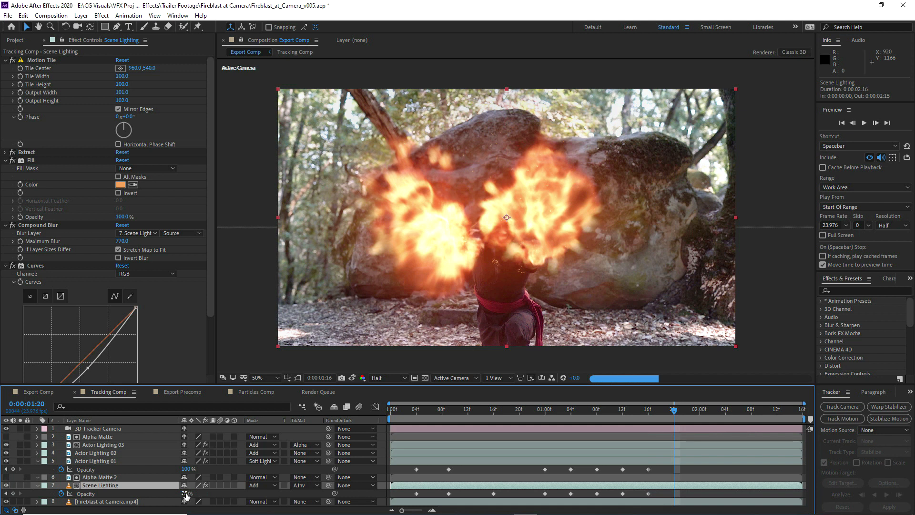
{"action": "left_click", "coordinate": [184, 494]}
{"action": "type", "text": "50"}
{"action": "key", "text": "Return"}
Step through Export Comp up to 0:00:00:19 and examine up close how the flames overlap the actor's hands and body
{"action": "key", "text": "Page_Down"}
{"action": "key", "text": "Page_Down"}
{"action": "key", "text": "Page_Down"}
{"action": "key", "text": "Page_Down"}
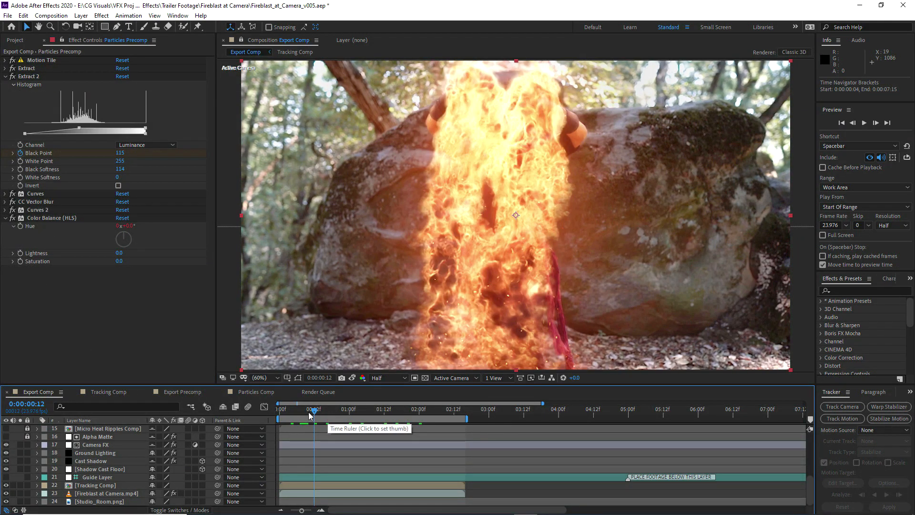
{"action": "key", "text": "Page_Down"}
{"action": "key", "text": "Page_Down"}
{"action": "key", "text": "Page_Down"}
{"action": "key", "text": "Page_Down"}
{"action": "key", "text": "Page_Down"}
{"action": "key", "text": "Page_Down"}
{"action": "key", "text": "Page_Down"}
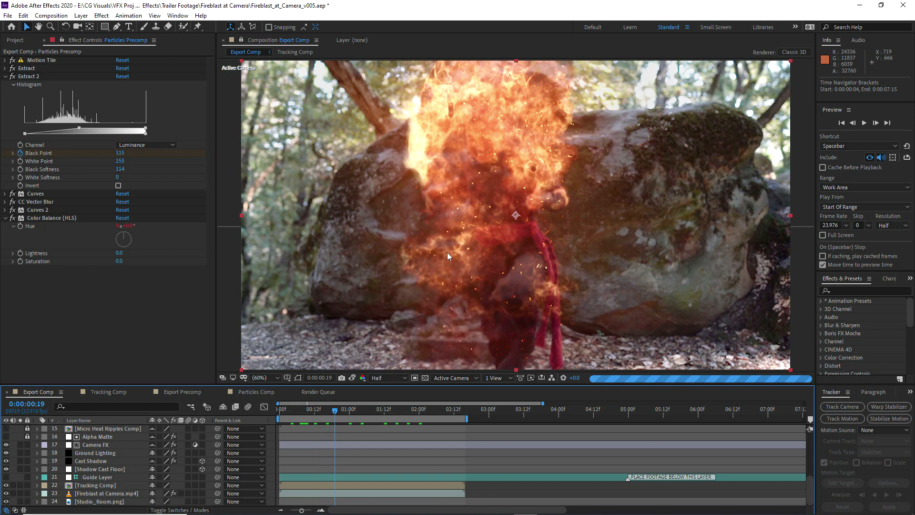
{"action": "scroll", "coordinate": [448, 195], "scroll_direction": "up", "scroll_amount": 2}
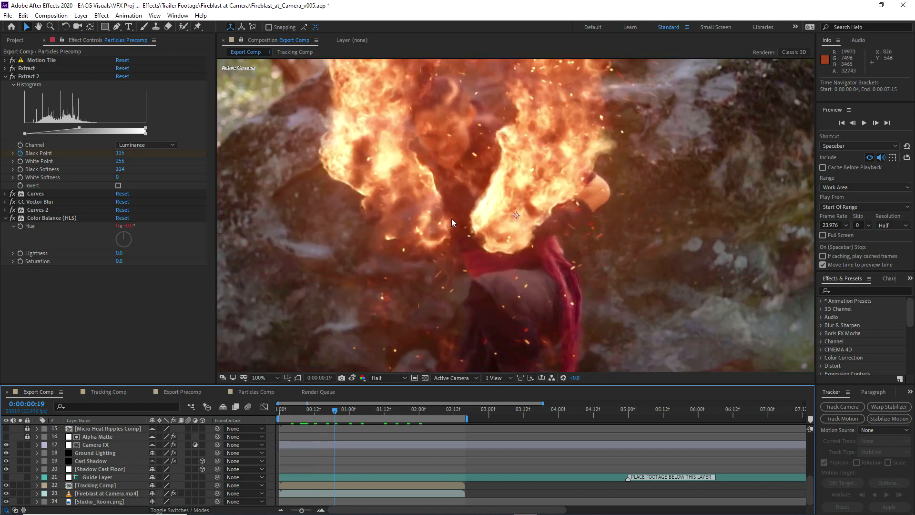
{"action": "left_click_drag", "start_coordinate": [455, 200], "coordinate": [470, 215]}
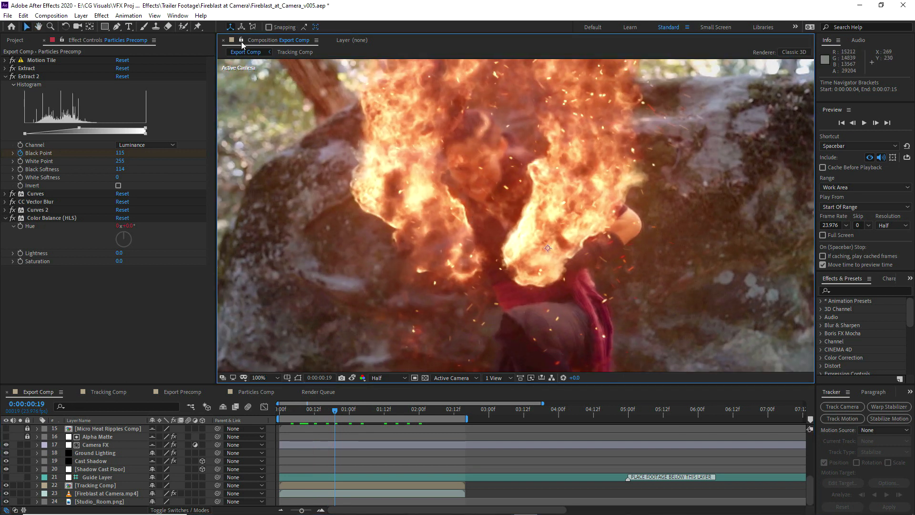
Copy the Alpha Matte layer from Tracking Comp
{"action": "left_click", "coordinate": [109, 392]}
{"action": "left_click", "coordinate": [95, 437]}
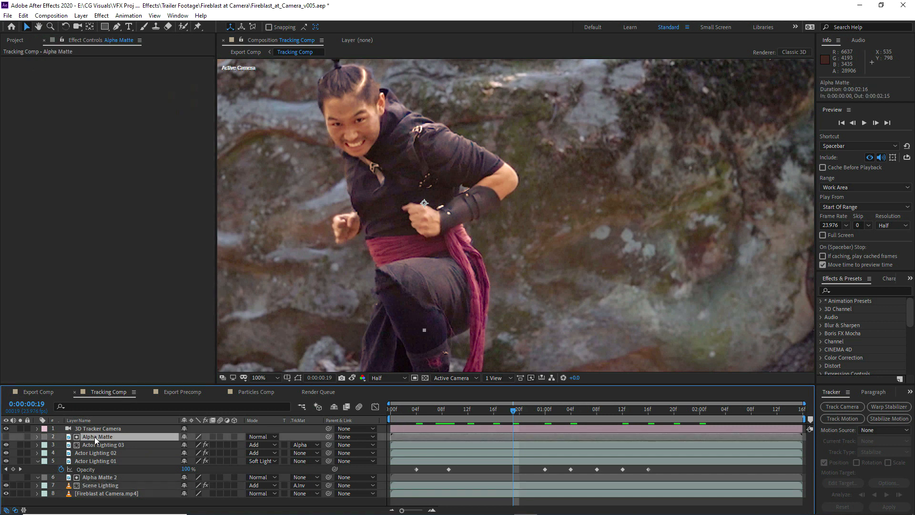
{"action": "key", "text": "ctrl+c"}
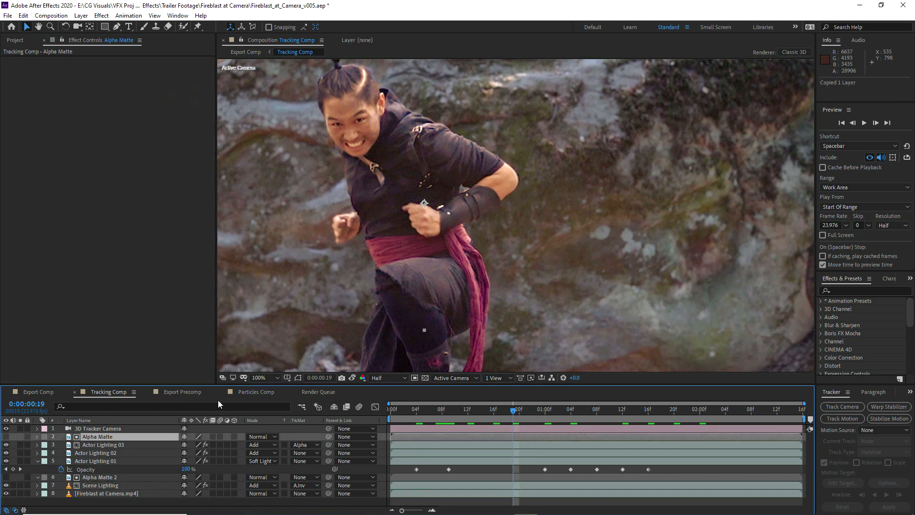
In Particles Comp, unsolo the flamethrowers, embers and right fireblast layers, and paste Alpha Matte directly above the left fireblast layer
{"action": "left_click", "coordinate": [251, 392]}
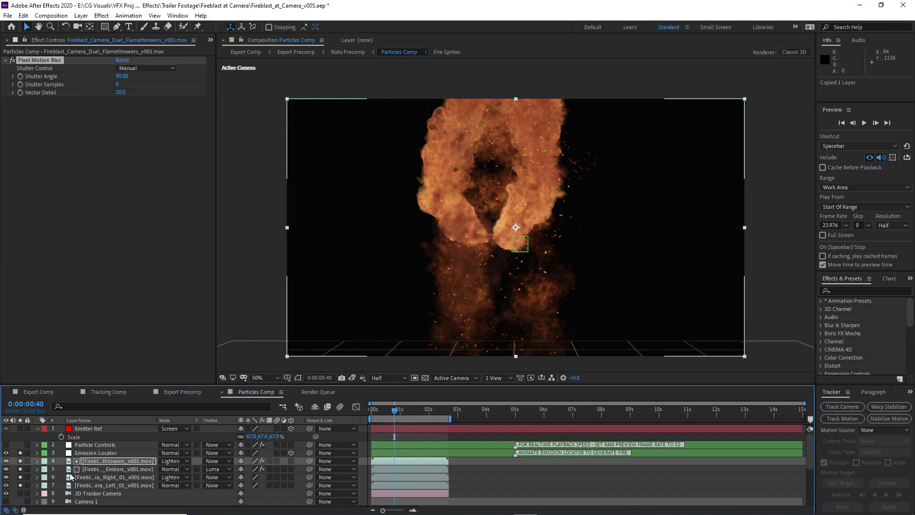
{"action": "left_click", "coordinate": [21, 461]}
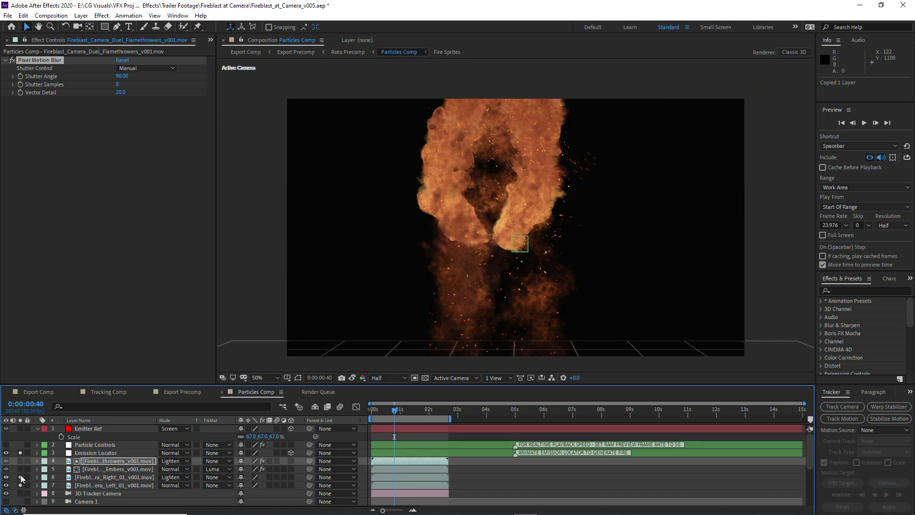
{"action": "left_click", "coordinate": [21, 476]}
{"action": "left_click", "coordinate": [87, 485]}
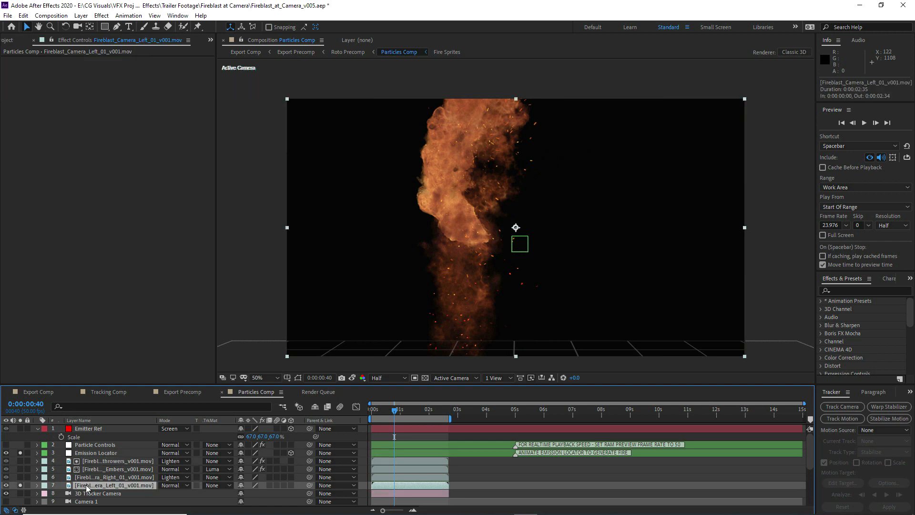
{"action": "key", "text": "ctrl+v"}
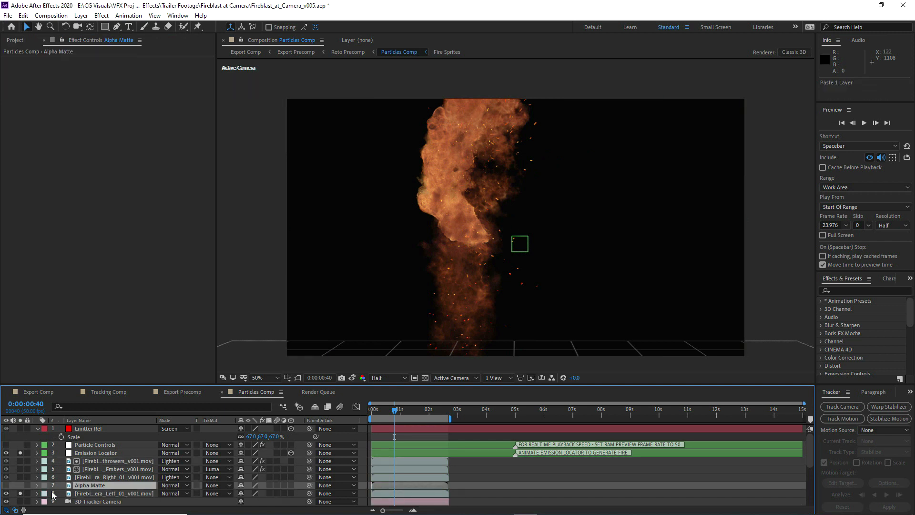
Set the left fireblast layer's track matte to Alpha Inverted Matte, using the Alpha Matte layer
{"action": "left_click", "coordinate": [96, 494]}
{"action": "left_click", "coordinate": [217, 493]}
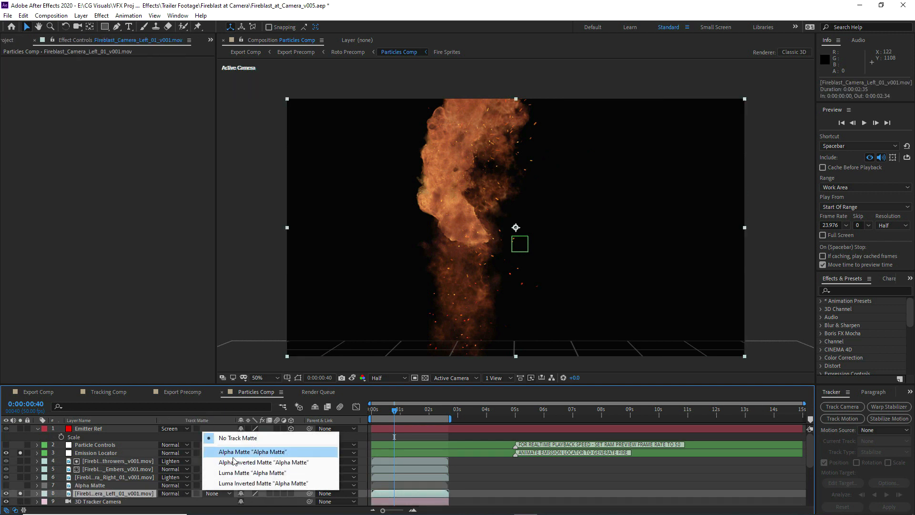
{"action": "left_click", "coordinate": [244, 462]}
{"action": "key", "text": "period"}
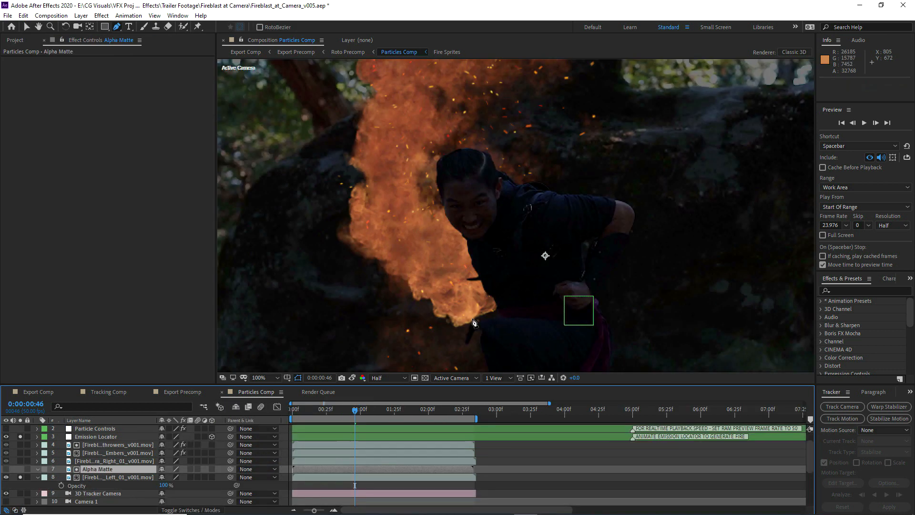
At 0:00:00:46, draw a curved six-point mask on Alpha Matte between the left flame and the actor's torso
{"action": "left_click", "coordinate": [503, 310]}
{"action": "left_click", "coordinate": [485, 245]}
{"action": "left_click", "coordinate": [451, 213]}
{"action": "left_click_drag", "start_coordinate": [451, 213], "coordinate": [443, 220]}
{"action": "left_click", "coordinate": [454, 290]}
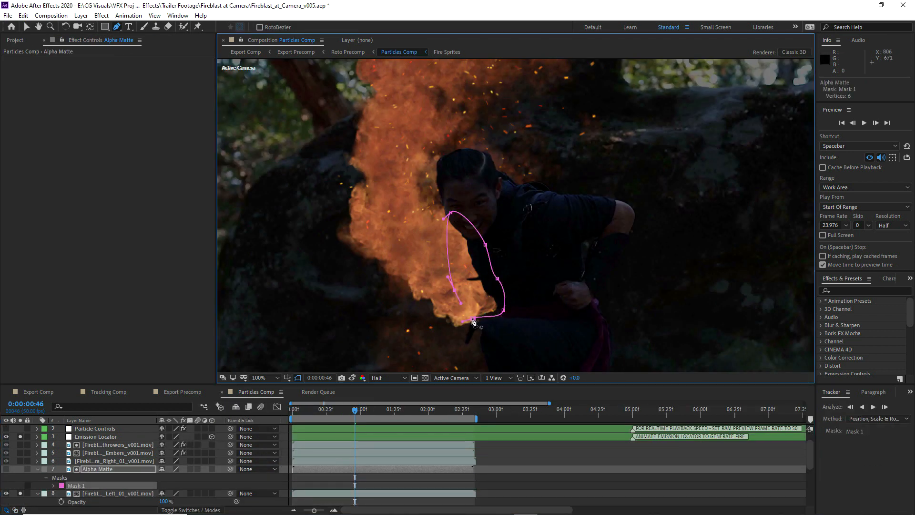
{"action": "left_click", "coordinate": [473, 318]}
Widen the Alpha Matte mask across the actor's torso and set its Mask Feather to 52 pixels
{"action": "left_click_drag", "start_coordinate": [503, 310], "coordinate": [540, 310]}
{"action": "left_click_drag", "start_coordinate": [497, 278], "coordinate": [533, 270]}
{"action": "left_click_drag", "start_coordinate": [485, 244], "coordinate": [526, 214]}
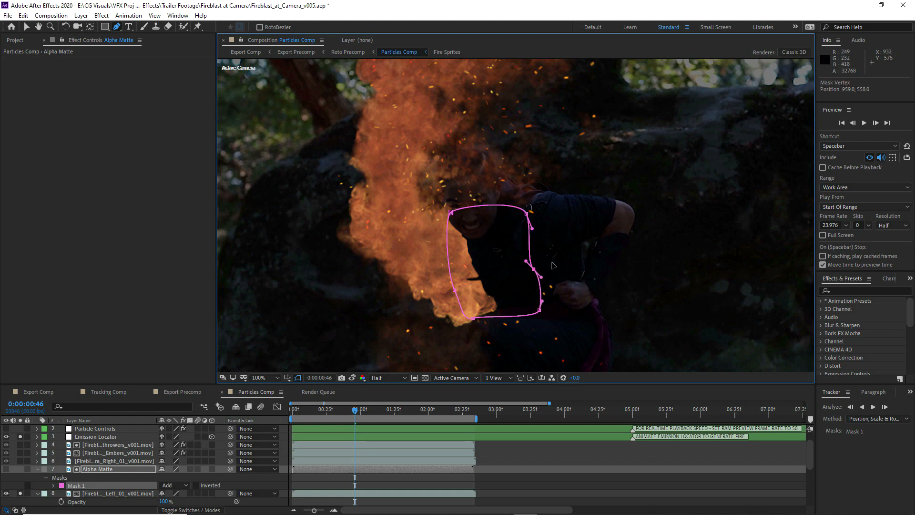
{"action": "left_click_drag", "start_coordinate": [533, 270], "coordinate": [551, 261]}
{"action": "key", "text": "f"}
{"action": "left_click_drag", "start_coordinate": [170, 485], "coordinate": [195, 485]}
Reshape the Alpha Matte mask to take in the actor's face and waist, and expand the mask's properties
{"action": "left_click_drag", "start_coordinate": [450, 212], "coordinate": [444, 190]}
{"action": "left_click_drag", "start_coordinate": [526, 214], "coordinate": [508, 191]}
{"action": "left_click_drag", "start_coordinate": [473, 318], "coordinate": [476, 337]}
{"action": "left_click_drag", "start_coordinate": [539, 310], "coordinate": [527, 320]}
{"action": "mouse_move", "coordinate": [552, 261]}
{"action": "left_mouse_down"}
{"action": "mouse_move", "coordinate": [524, 252]}
{"action": "mouse_move", "coordinate": [558, 251]}
{"action": "left_mouse_up"}
{"action": "left_click_drag", "start_coordinate": [527, 321], "coordinate": [541, 314]}
{"action": "left_click", "coordinate": [55, 477]}
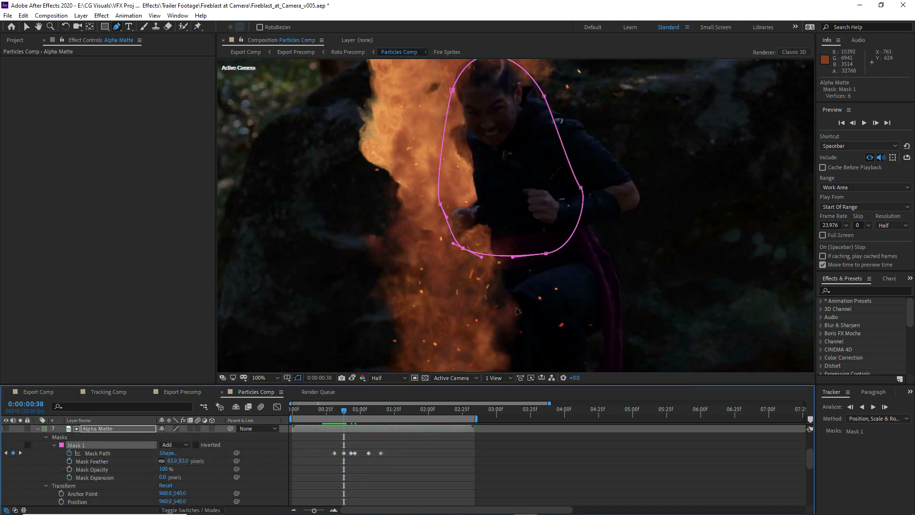
Adjust the Alpha Matte mask's shape over the actor and deselect the layer
{"action": "left_click_drag", "start_coordinate": [462, 248], "coordinate": [481, 276]}
{"action": "left_click_drag", "start_coordinate": [545, 253], "coordinate": [544, 269]}
{"action": "left_click", "coordinate": [538, 462]}
{"action": "key", "text": "comma"}
{"action": "key", "text": "comma"}
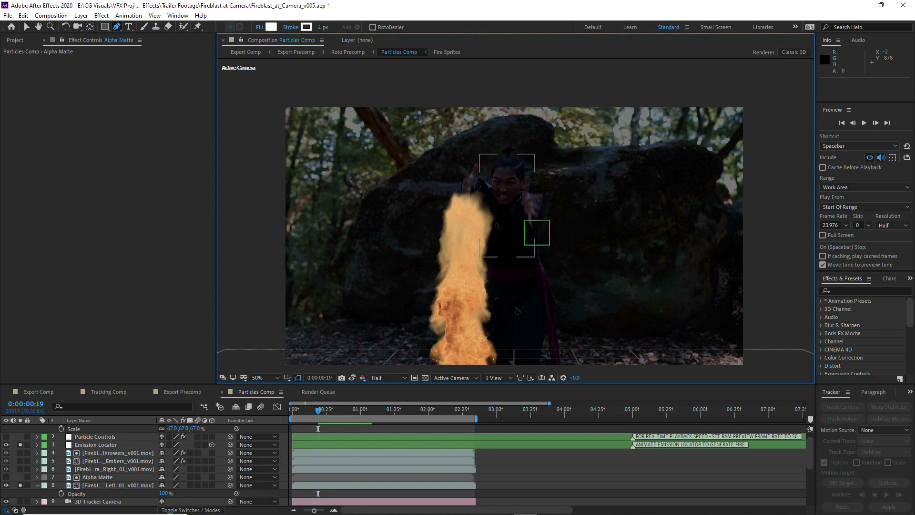
{"action": "left_click", "coordinate": [118, 485]}
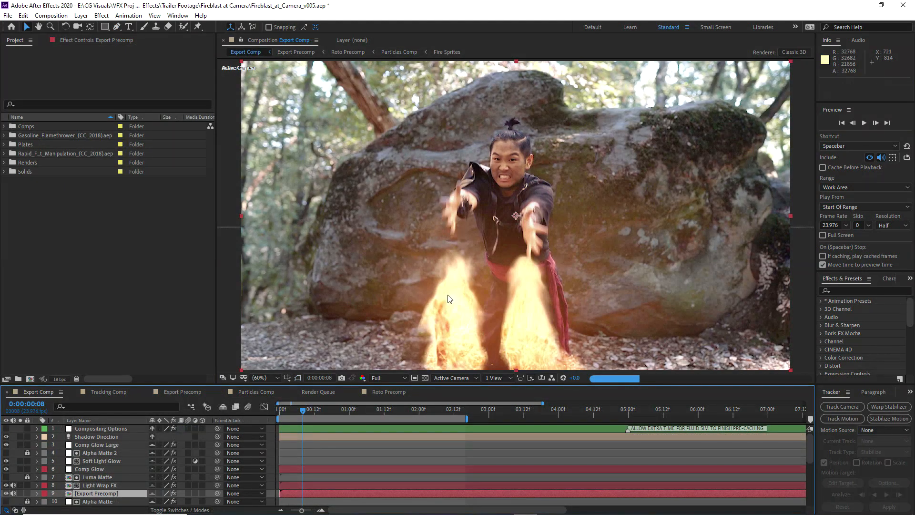
Add Export Comp to the render queue and remove the older queue entry
{"action": "left_click", "coordinate": [45, 16]}
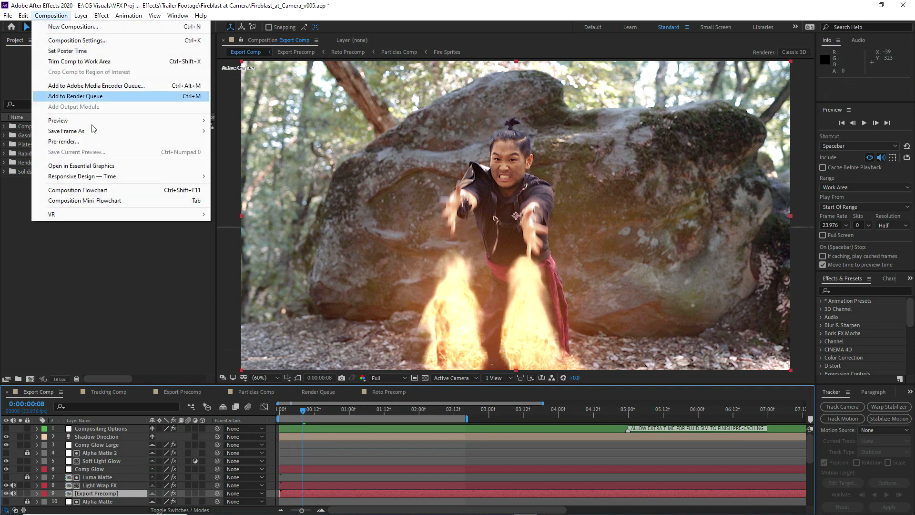
{"action": "left_click", "coordinate": [76, 96]}
{"action": "left_click", "coordinate": [92, 442]}
{"action": "key", "text": "Delete"}
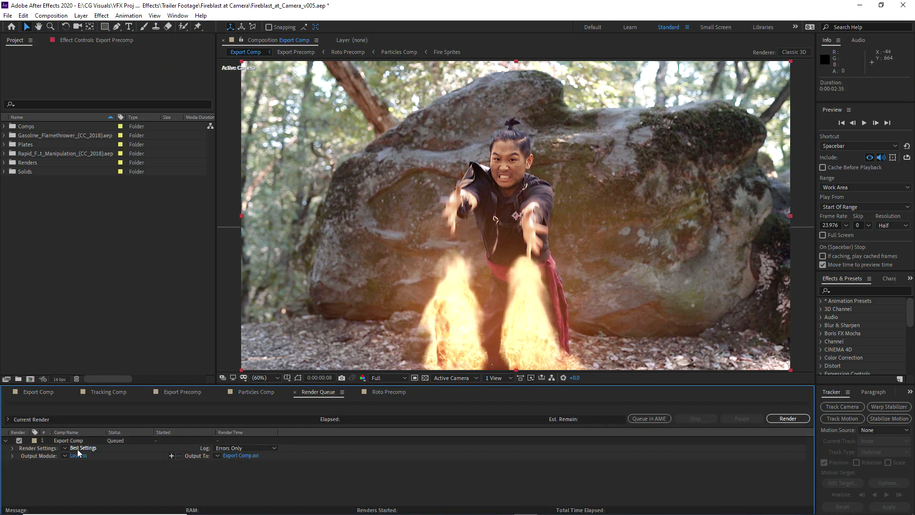
Configure the Export Comp output module to QuickTime format with audio output off
{"action": "left_click", "coordinate": [79, 456]}
{"action": "left_click", "coordinate": [300, 116]}
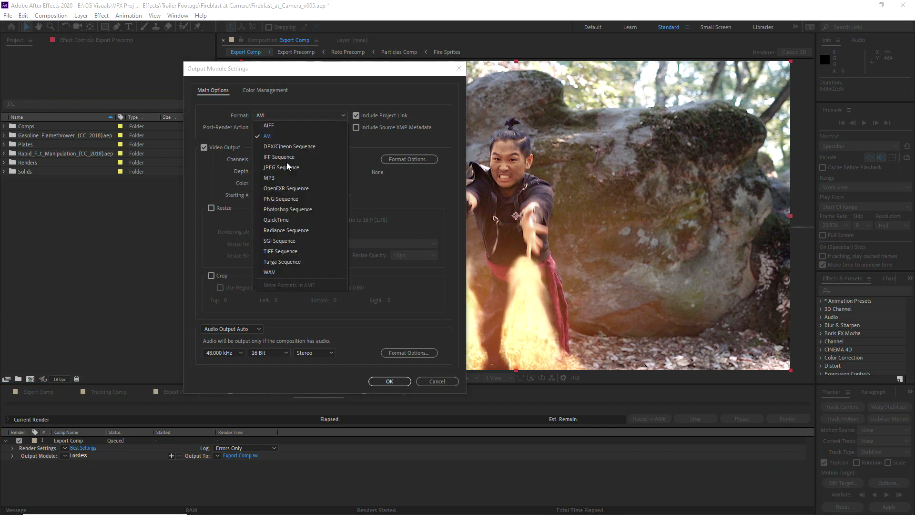
{"action": "key", "text": "Escape"}
{"action": "left_click", "coordinate": [275, 219]}
{"action": "left_click", "coordinate": [231, 328]}
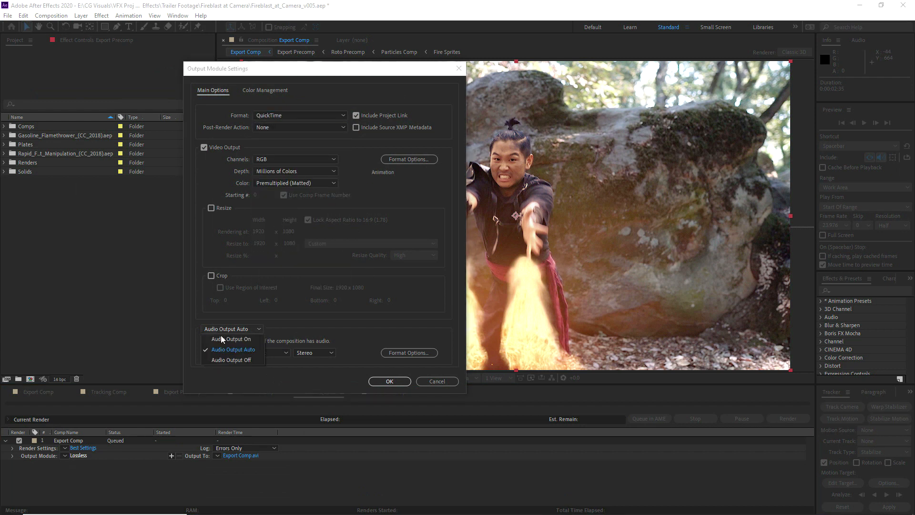
{"action": "left_click", "coordinate": [226, 361]}
{"action": "left_click", "coordinate": [398, 382]}
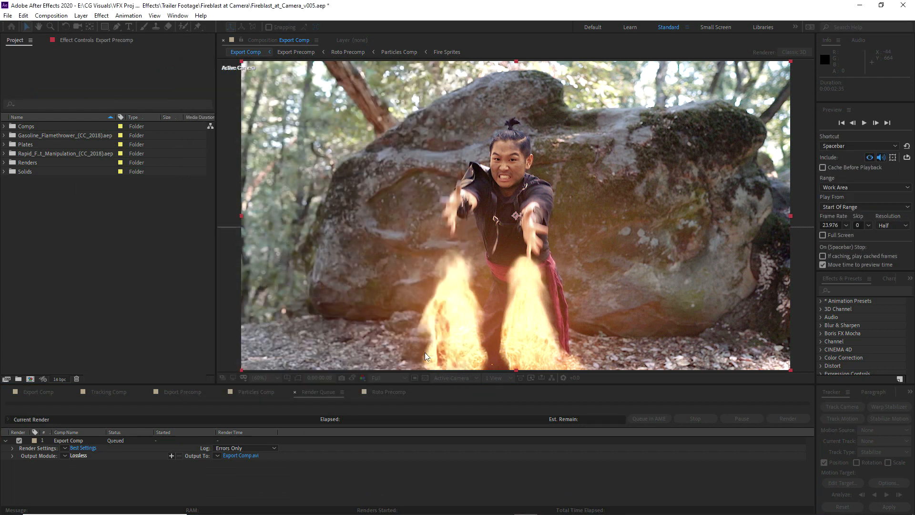
Set the output file to Fireblast_at_Camera_v001.mov in the Fireblast at Camera folder and render Export Comp
{"action": "left_click", "coordinate": [236, 457]}
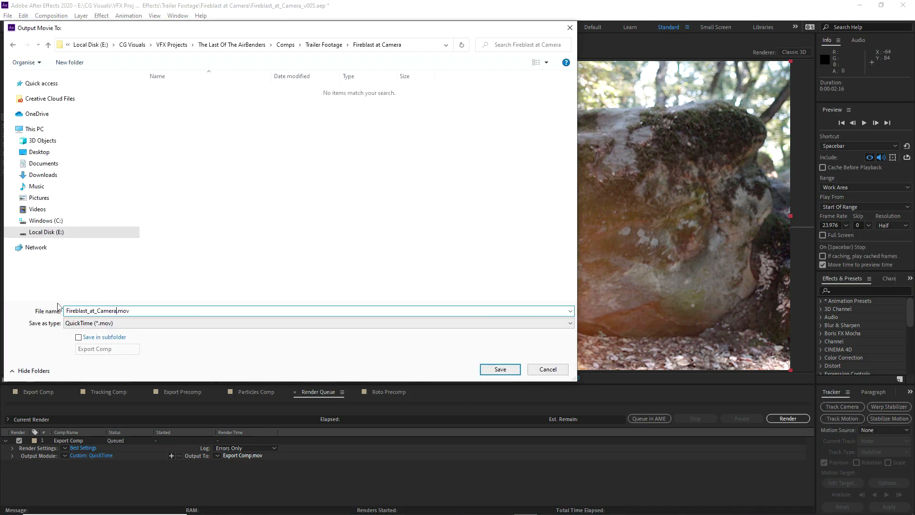
{"action": "left_click", "coordinate": [494, 370]}
{"action": "left_click", "coordinate": [784, 419]}
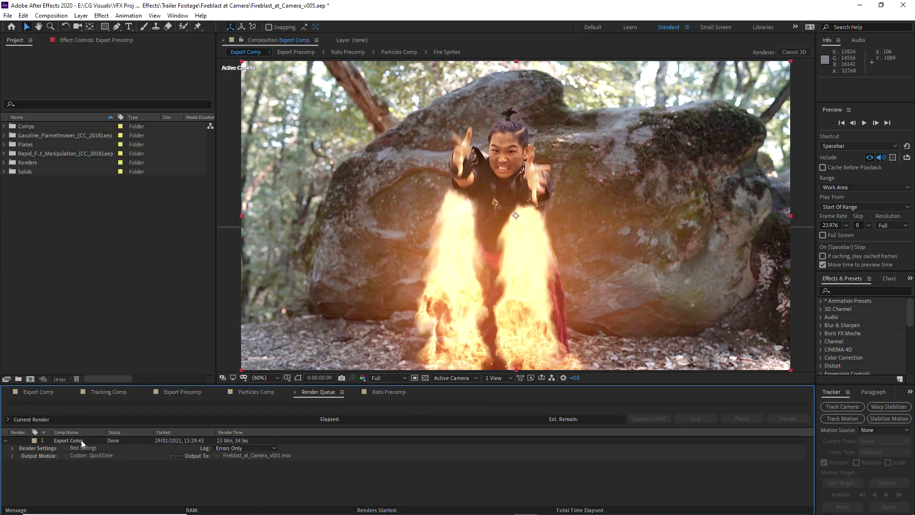
{"action": "left_click", "coordinate": [71, 443]}
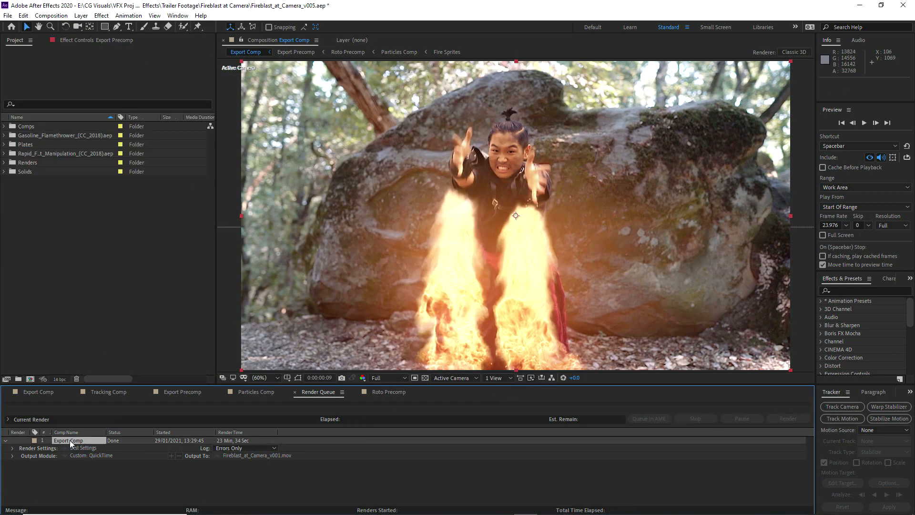
Import Fireblast_at_Camera_v001.mov and place it as the soloed top layer of Export Comp
{"action": "left_click", "coordinate": [43, 396]}
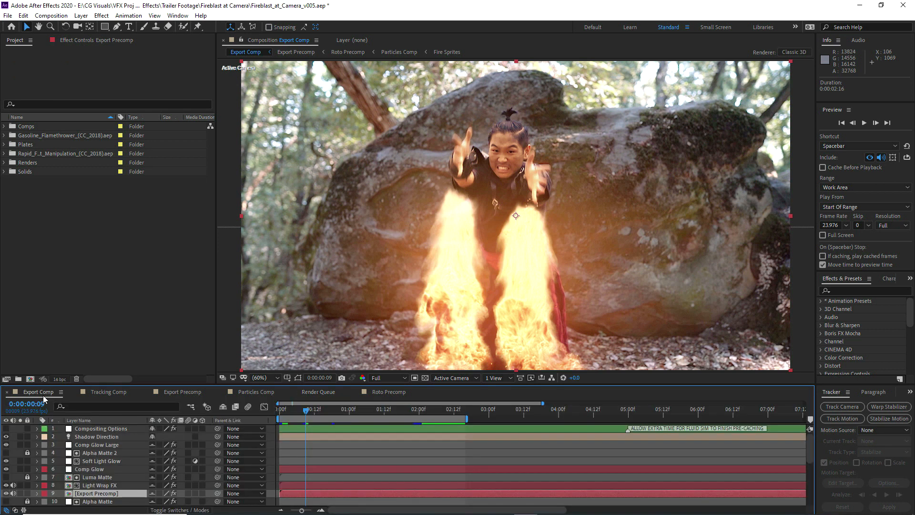
{"action": "right_click", "coordinate": [61, 229]}
{"action": "mouse_move", "coordinate": [86, 278]}
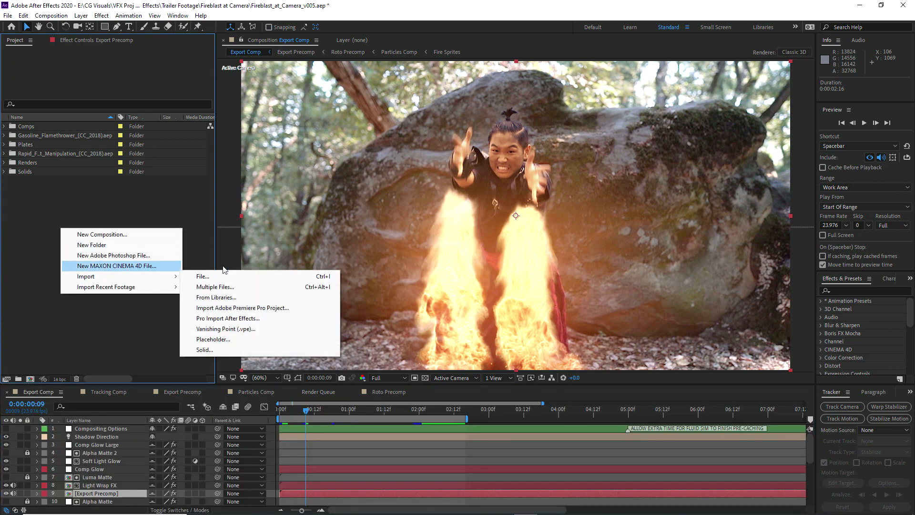
{"action": "left_click", "coordinate": [200, 276]}
{"action": "left_click", "coordinate": [152, 104]}
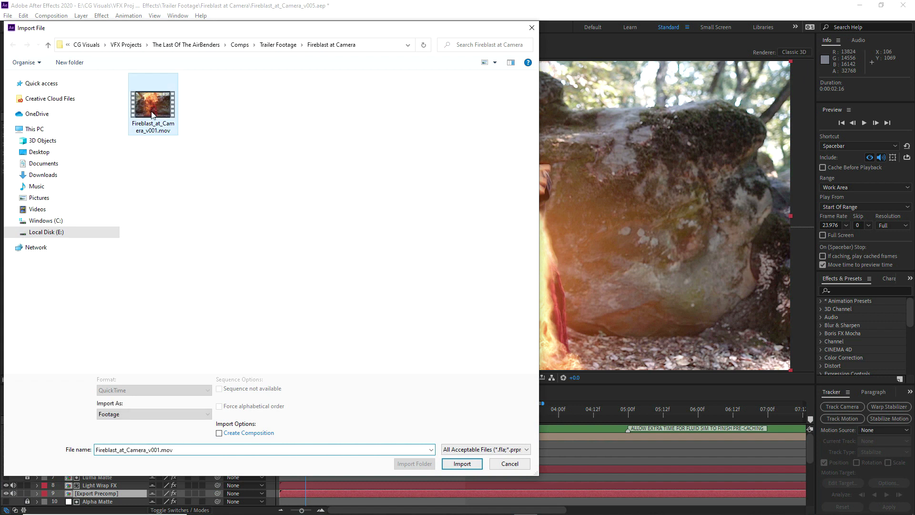
{"action": "left_click", "coordinate": [462, 463]}
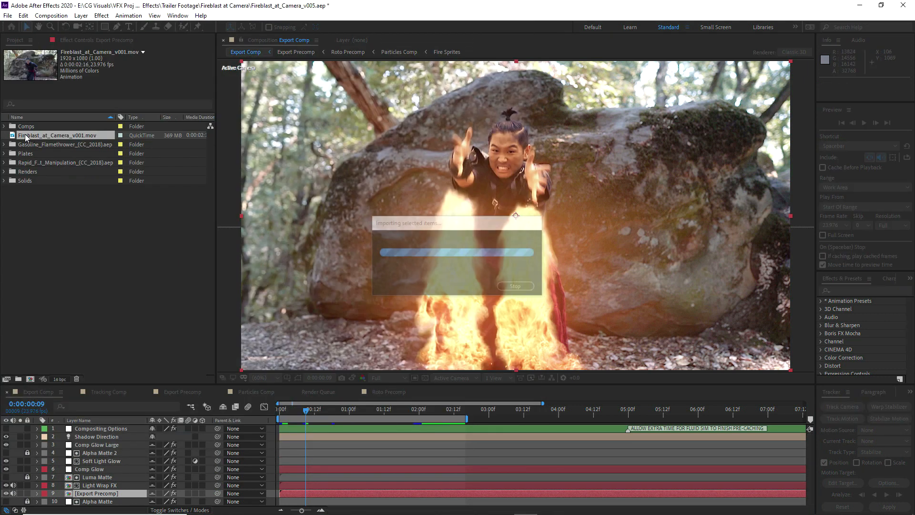
{"action": "left_click_drag", "start_coordinate": [22, 138], "coordinate": [7, 436]}
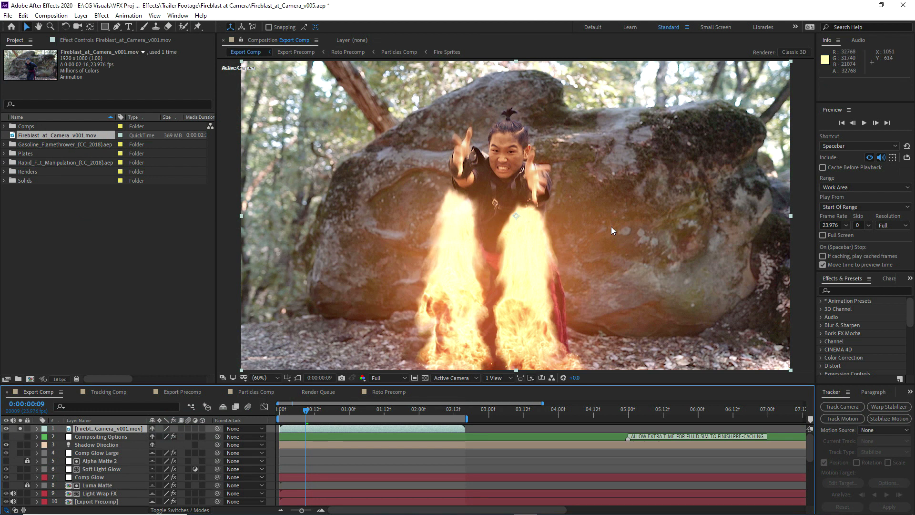
Play back the rendered movie in Export Comp and examine the flames around 0:00:02:13
{"action": "left_click", "coordinate": [865, 125]}
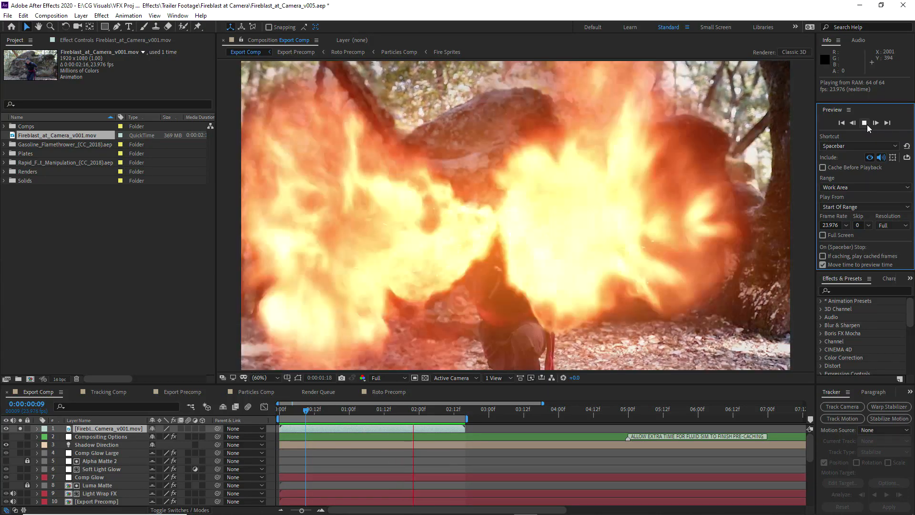
{"action": "left_click", "coordinate": [864, 124]}
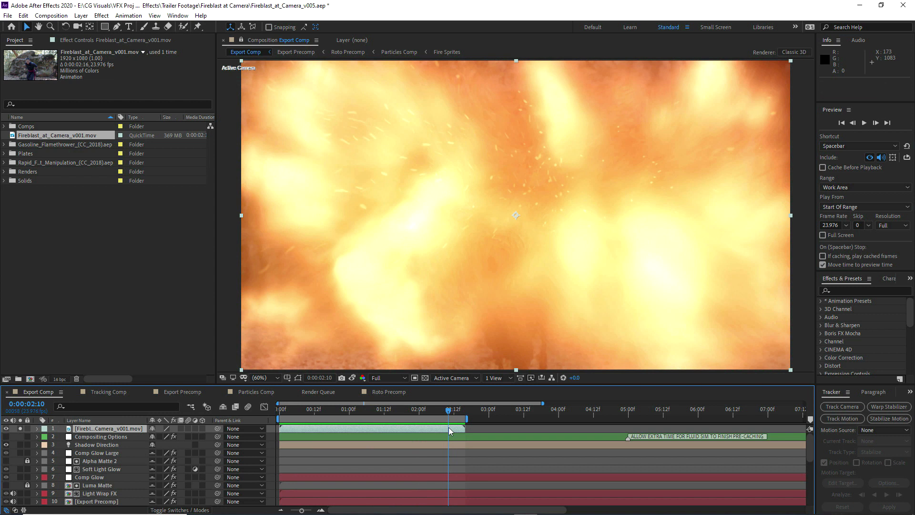
{"action": "left_click_drag", "start_coordinate": [450, 431], "coordinate": [458, 430]}
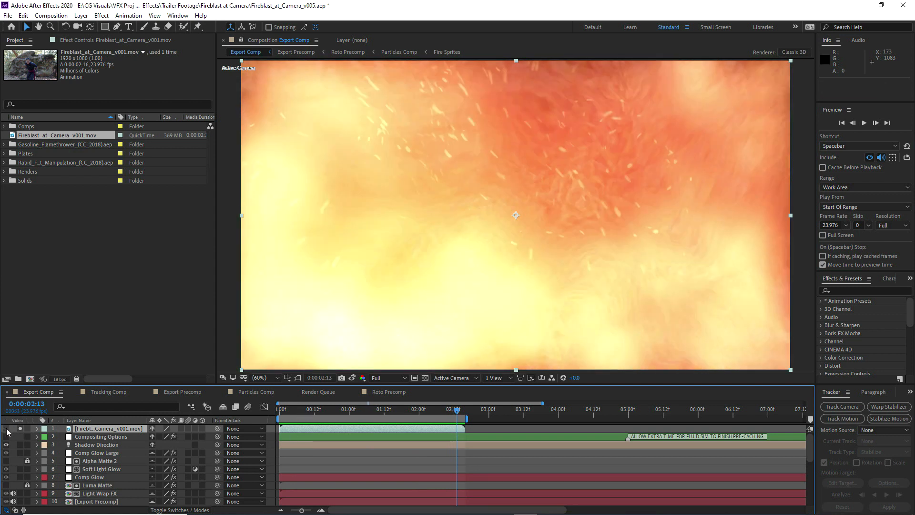
In Export Precomp, apply the Bilateral Blur effect to the Roto Precomp layer
{"action": "left_click", "coordinate": [182, 392]}
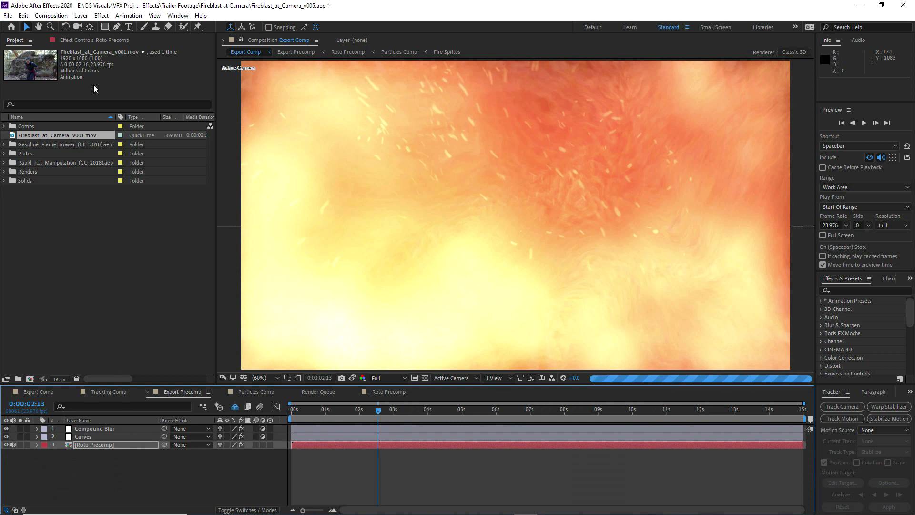
{"action": "left_click", "coordinate": [93, 42]}
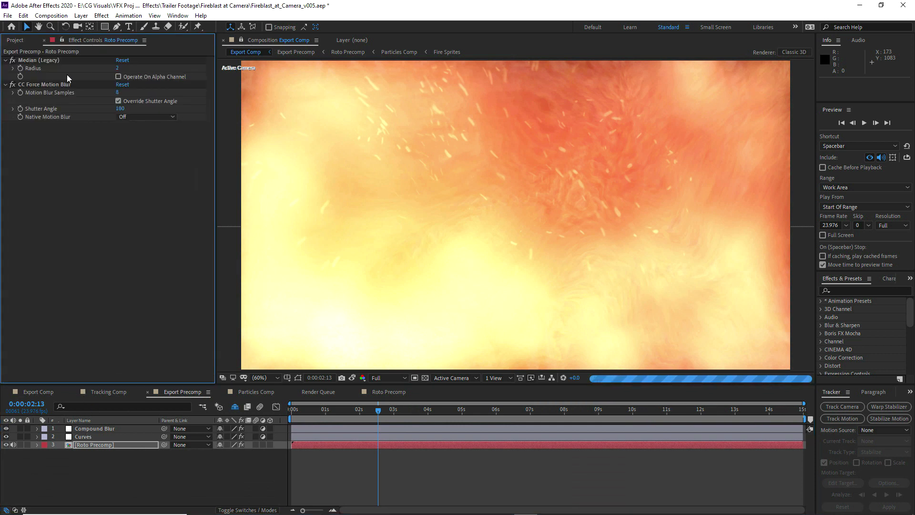
{"action": "left_click", "coordinate": [242, 39]}
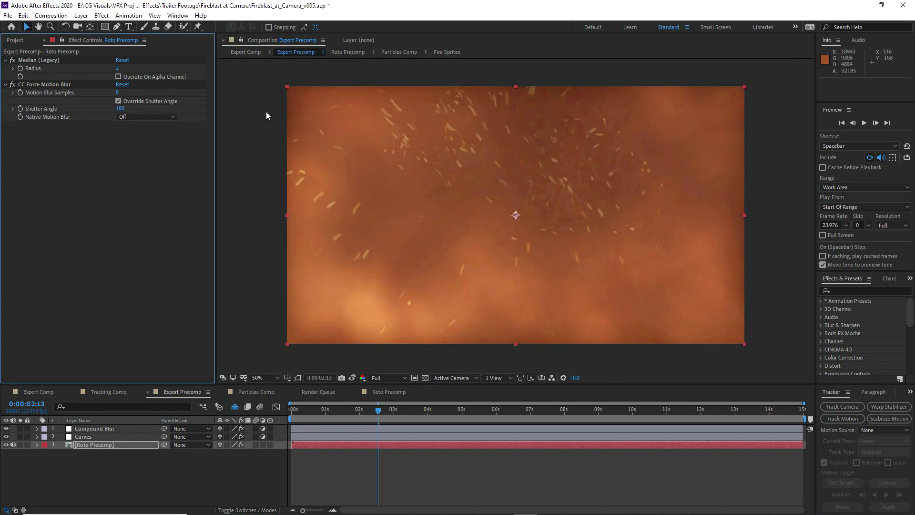
{"action": "left_click", "coordinate": [102, 15]}
{"action": "mouse_move", "coordinate": [145, 83]}
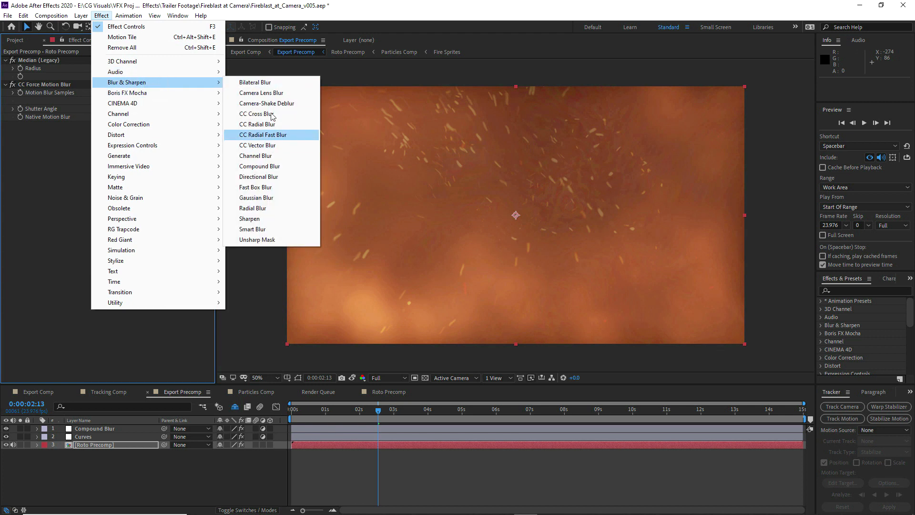
{"action": "left_click", "coordinate": [259, 82]}
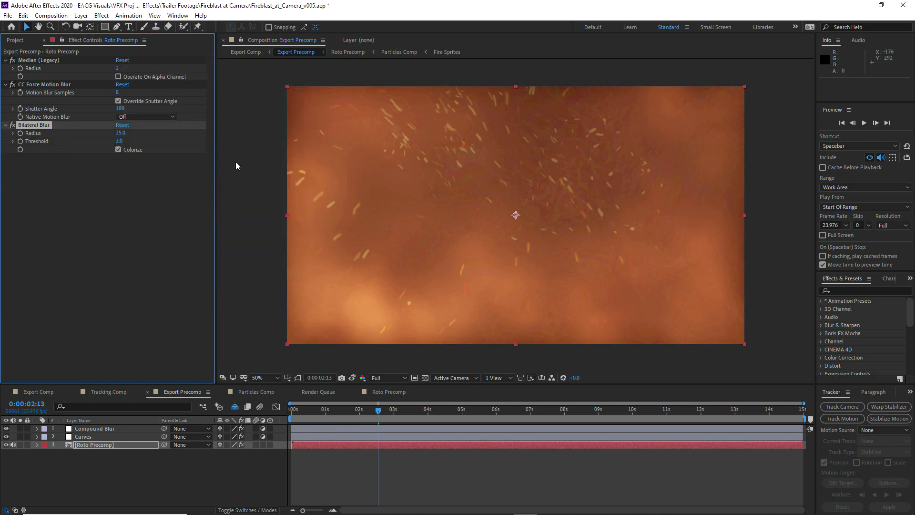
Take a snapshot of the blurred frame up close and set Bilateral Blur's Threshold to 1.0
{"action": "key", "text": "period"}
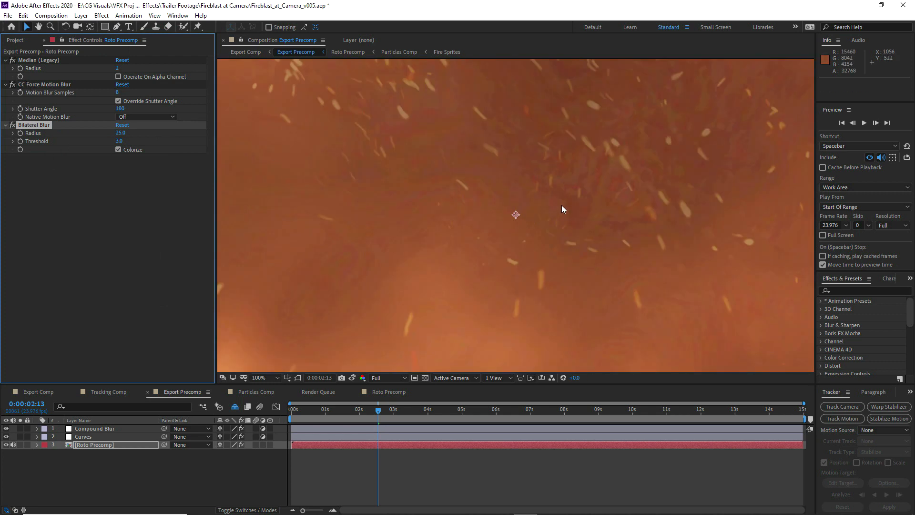
{"action": "left_click", "coordinate": [342, 380]}
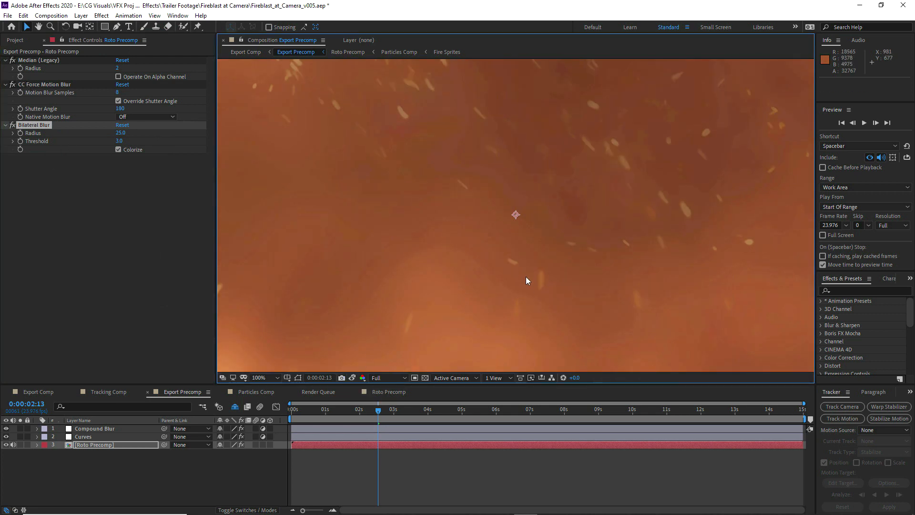
{"action": "key", "text": "comma"}
Reveal Bilateral Blur's Compositing Options on Roto Precomp and enable keyframing for Effect Opacity at 0:00:02:13
{"action": "left_click", "coordinate": [65, 445]}
{"action": "left_click", "coordinate": [36, 444]}
{"action": "left_click", "coordinate": [46, 453]}
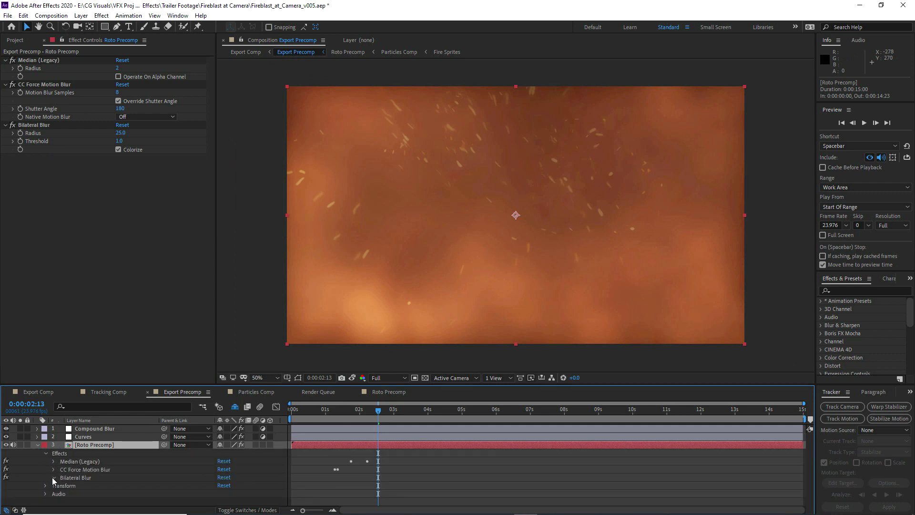
{"action": "left_click", "coordinate": [53, 477]}
{"action": "scroll", "coordinate": [65, 476], "scroll_direction": "down", "scroll_amount": 2}
{"action": "left_click", "coordinate": [61, 485]}
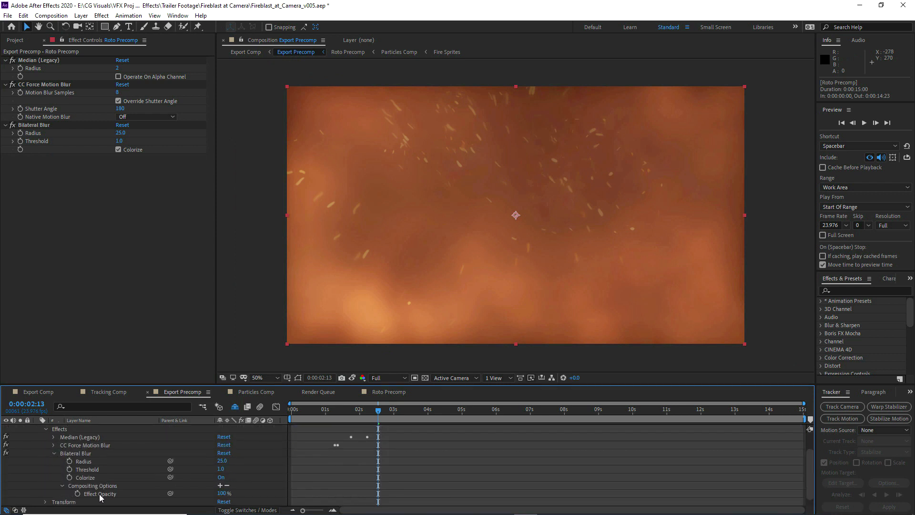
{"action": "left_click", "coordinate": [77, 493]}
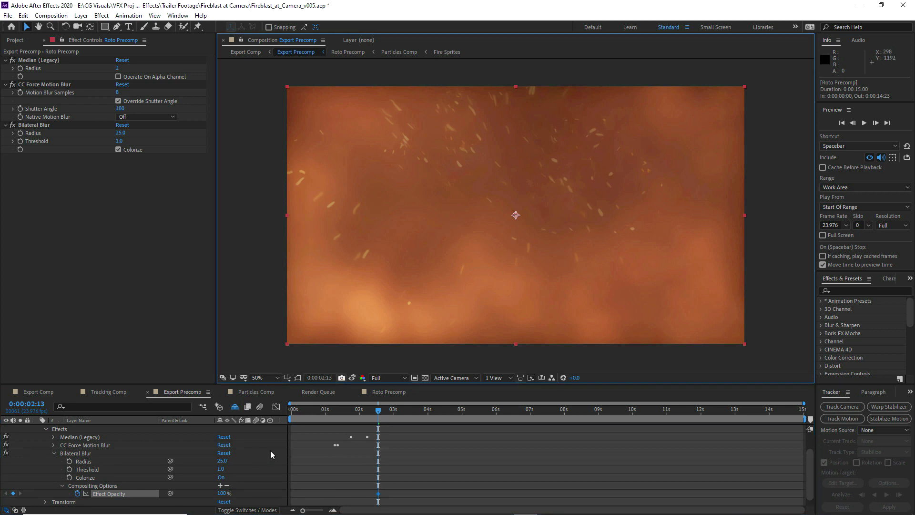
Animate Bilateral Blur's Effect Opacity on Roto Precomp with keyframes at 0:00:02:10, 0:00:02:13 and 0:00:02:16, starting from 0%
{"action": "left_click", "coordinate": [222, 493]}
{"action": "type", "text": "0"}
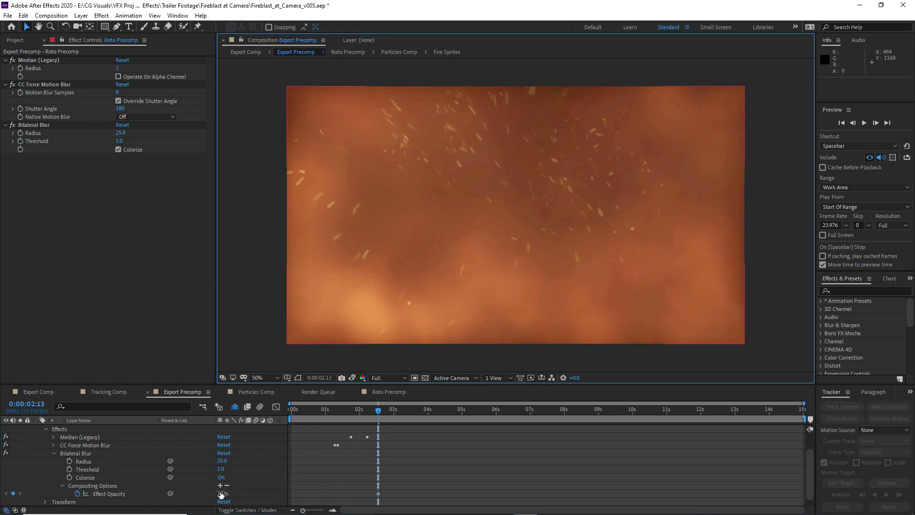
{"action": "left_click", "coordinate": [377, 494]}
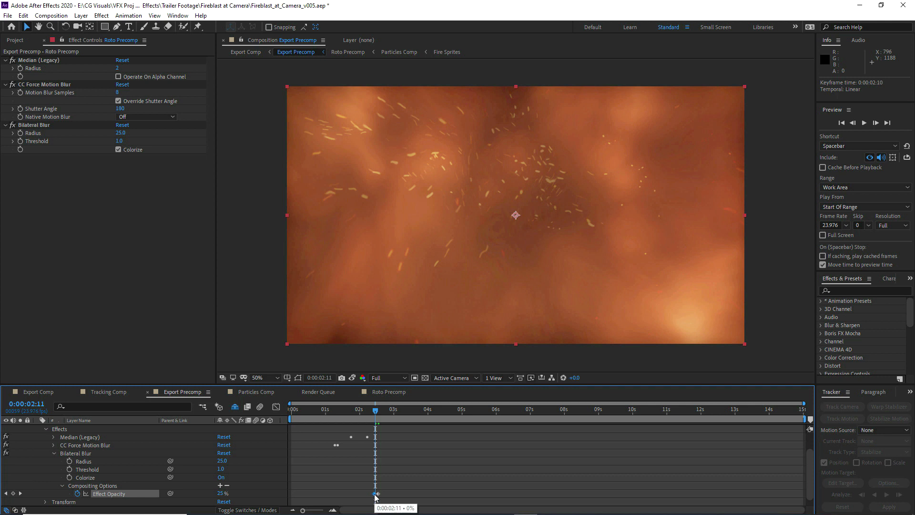
{"action": "left_click", "coordinate": [380, 413]}
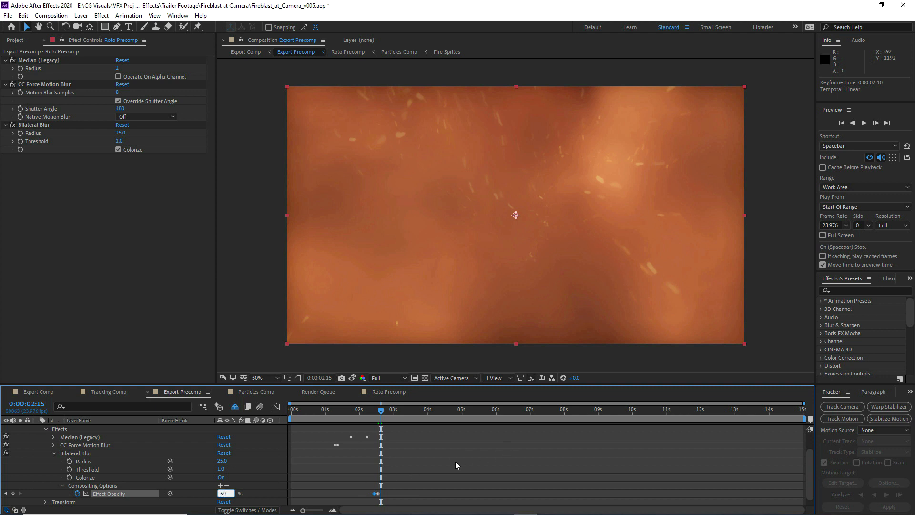
{"action": "left_click", "coordinate": [456, 461]}
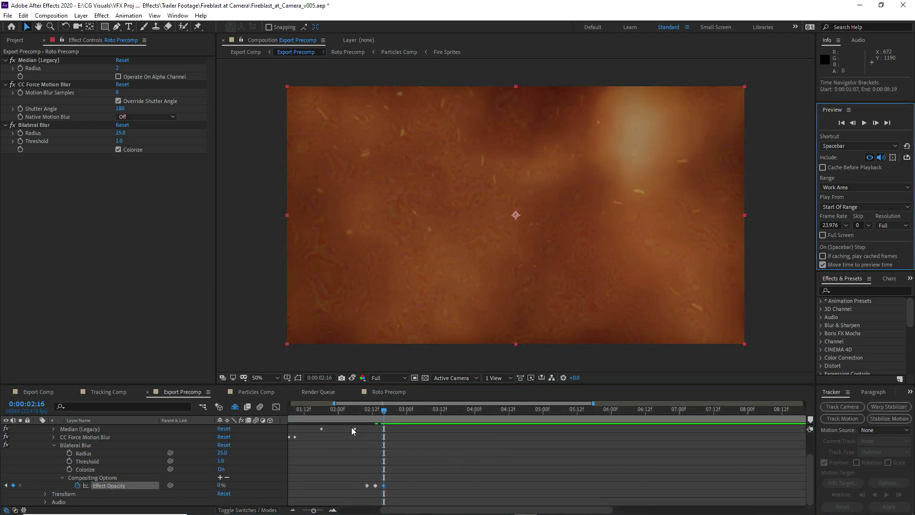
{"action": "left_click", "coordinate": [221, 485]}
{"action": "type", "text": "1"}
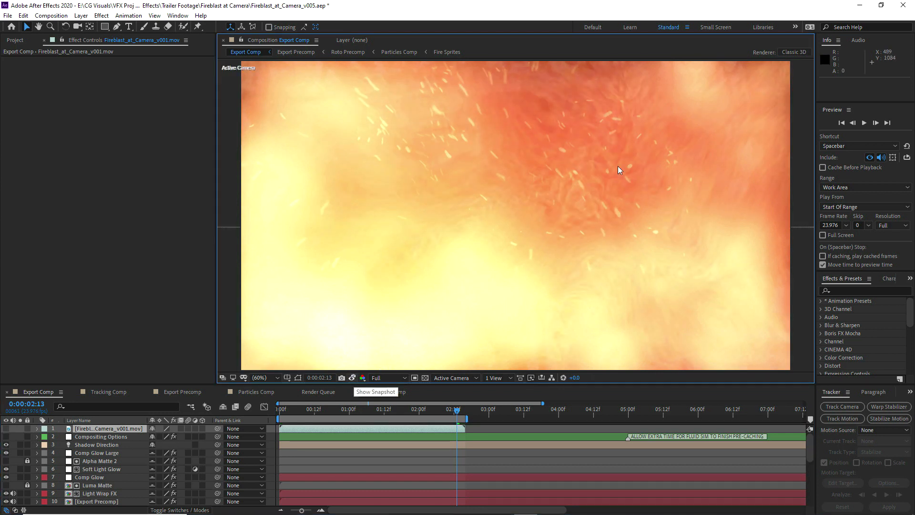
In Export Comp, examine the flames up close at 0:00:02:13 against the snapshot
{"action": "scroll", "coordinate": [621, 150], "scroll_direction": "up", "scroll_amount": 2}
{"action": "left_click_drag", "start_coordinate": [621, 149], "coordinate": [527, 241]}
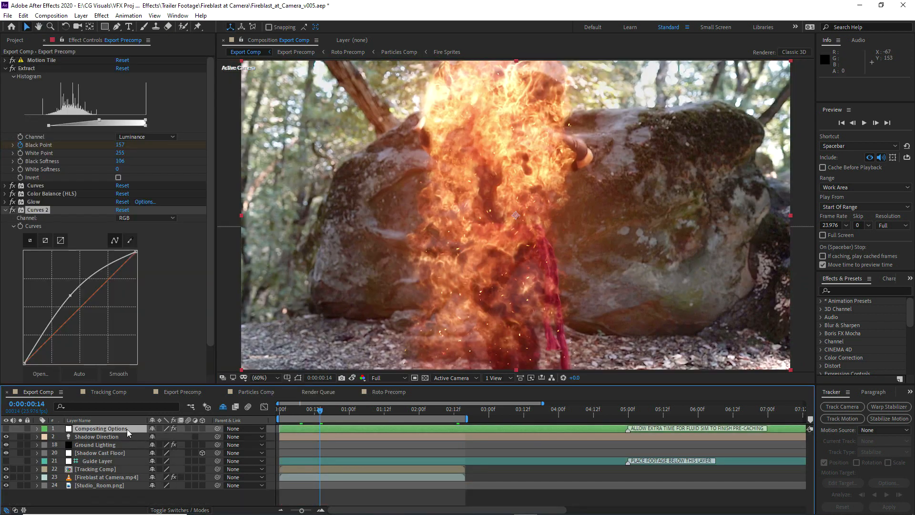
Add Export Comp to the render queue and remove the finished Fireblast_at_Camera_v001.mov render item
{"action": "left_click", "coordinate": [45, 16]}
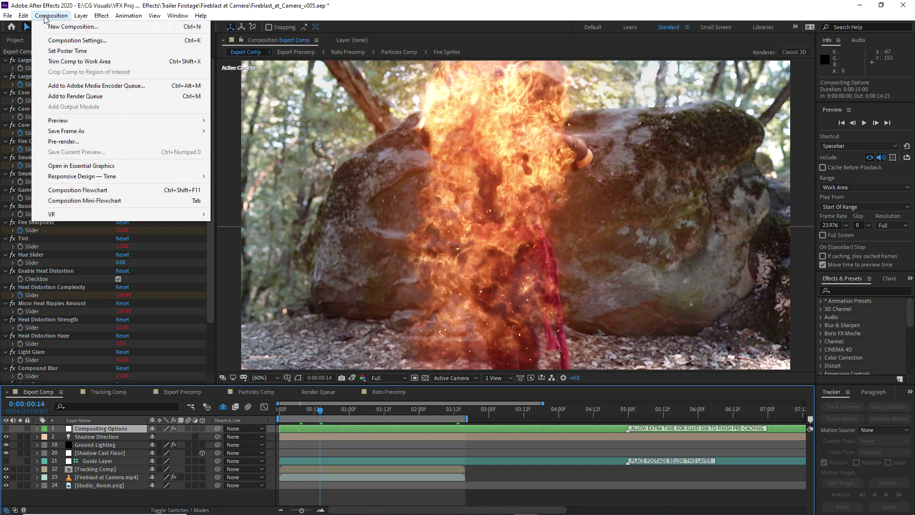
{"action": "left_click", "coordinate": [77, 95]}
{"action": "left_click", "coordinate": [83, 440]}
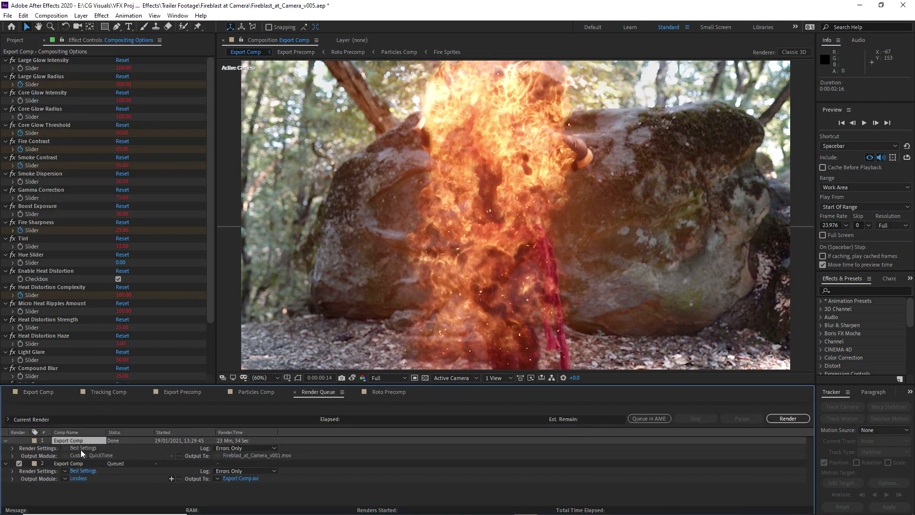
{"action": "key", "text": "Delete"}
Configure the queued Export Comp's output module to QuickTime format
{"action": "left_click", "coordinate": [78, 455]}
{"action": "left_click", "coordinate": [280, 115]}
{"action": "left_click", "coordinate": [272, 213]}
{"action": "left_click", "coordinate": [241, 329]}
{"action": "left_click", "coordinate": [239, 360]}
{"action": "left_click", "coordinate": [379, 381]}
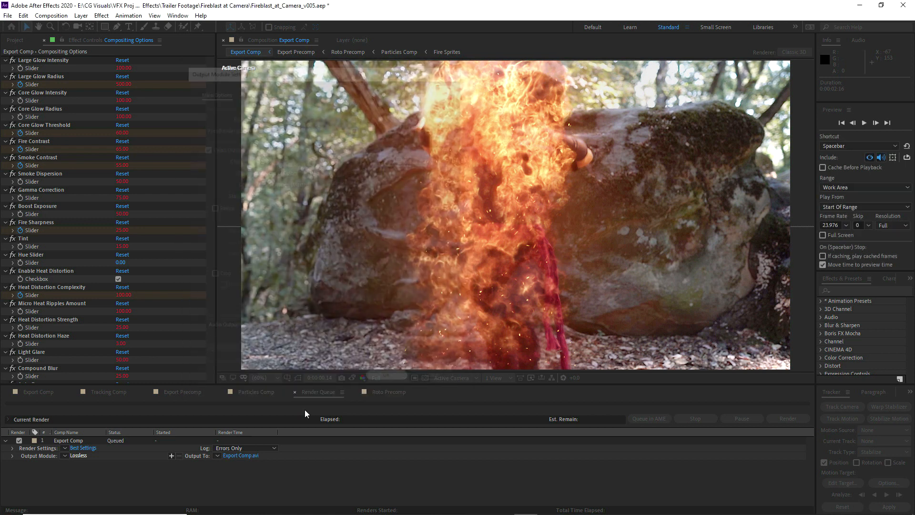
Name the output movie Fireblast_at_Camera_v002.mov in the Fireblast at Camera folder and start the render
{"action": "left_click", "coordinate": [240, 455]}
{"action": "left_click", "coordinate": [173, 104]}
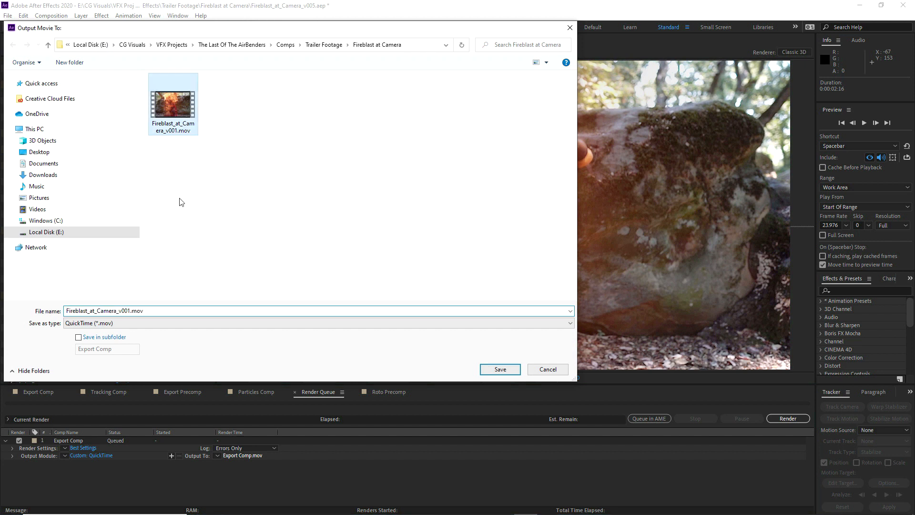
{"action": "left_click", "coordinate": [123, 307]}
{"action": "left_click", "coordinate": [130, 310]}
{"action": "key", "text": "BackSpace"}
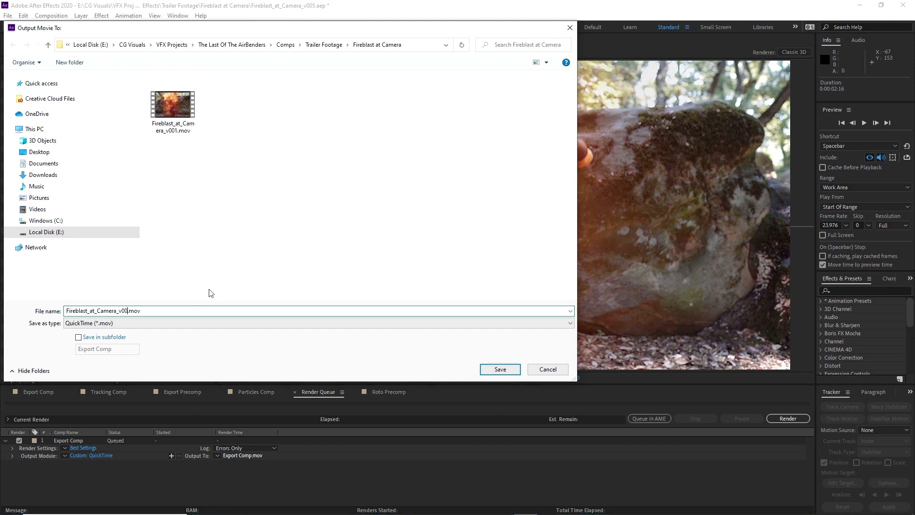
{"action": "left_click", "coordinate": [502, 366]}
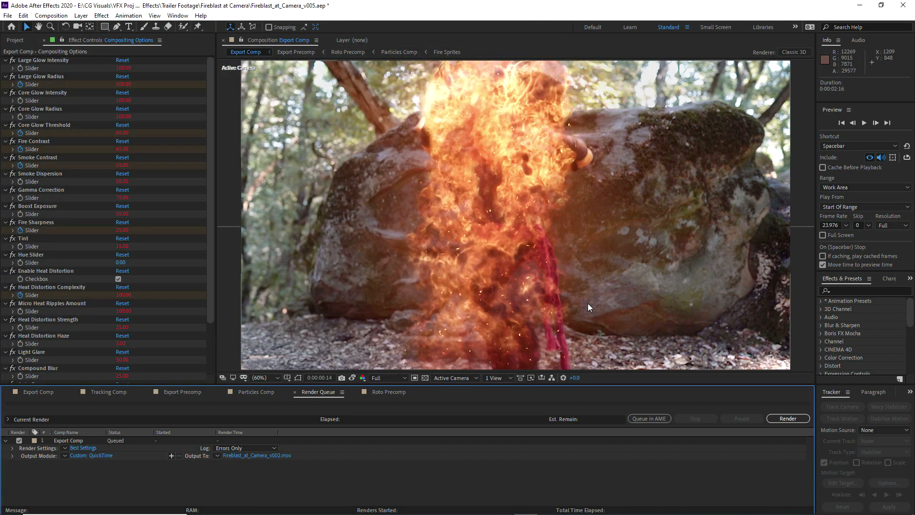
{"action": "left_click", "coordinate": [782, 419]}
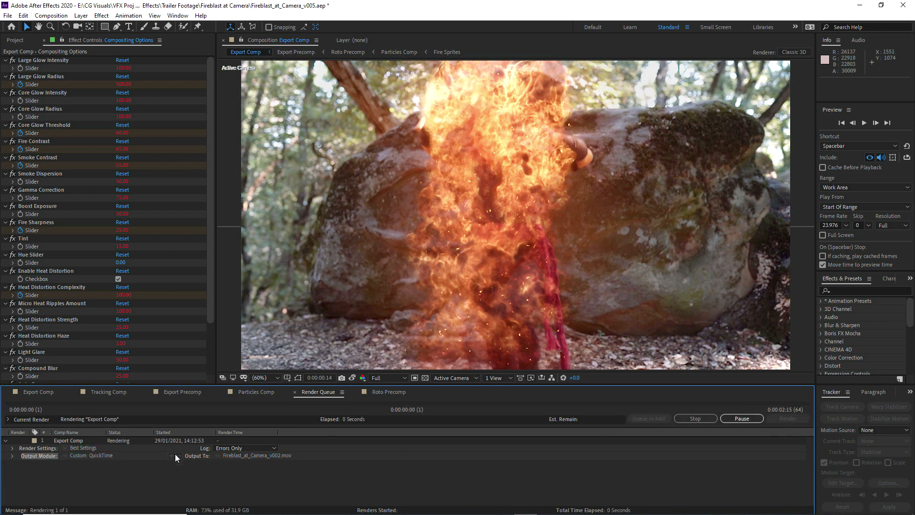